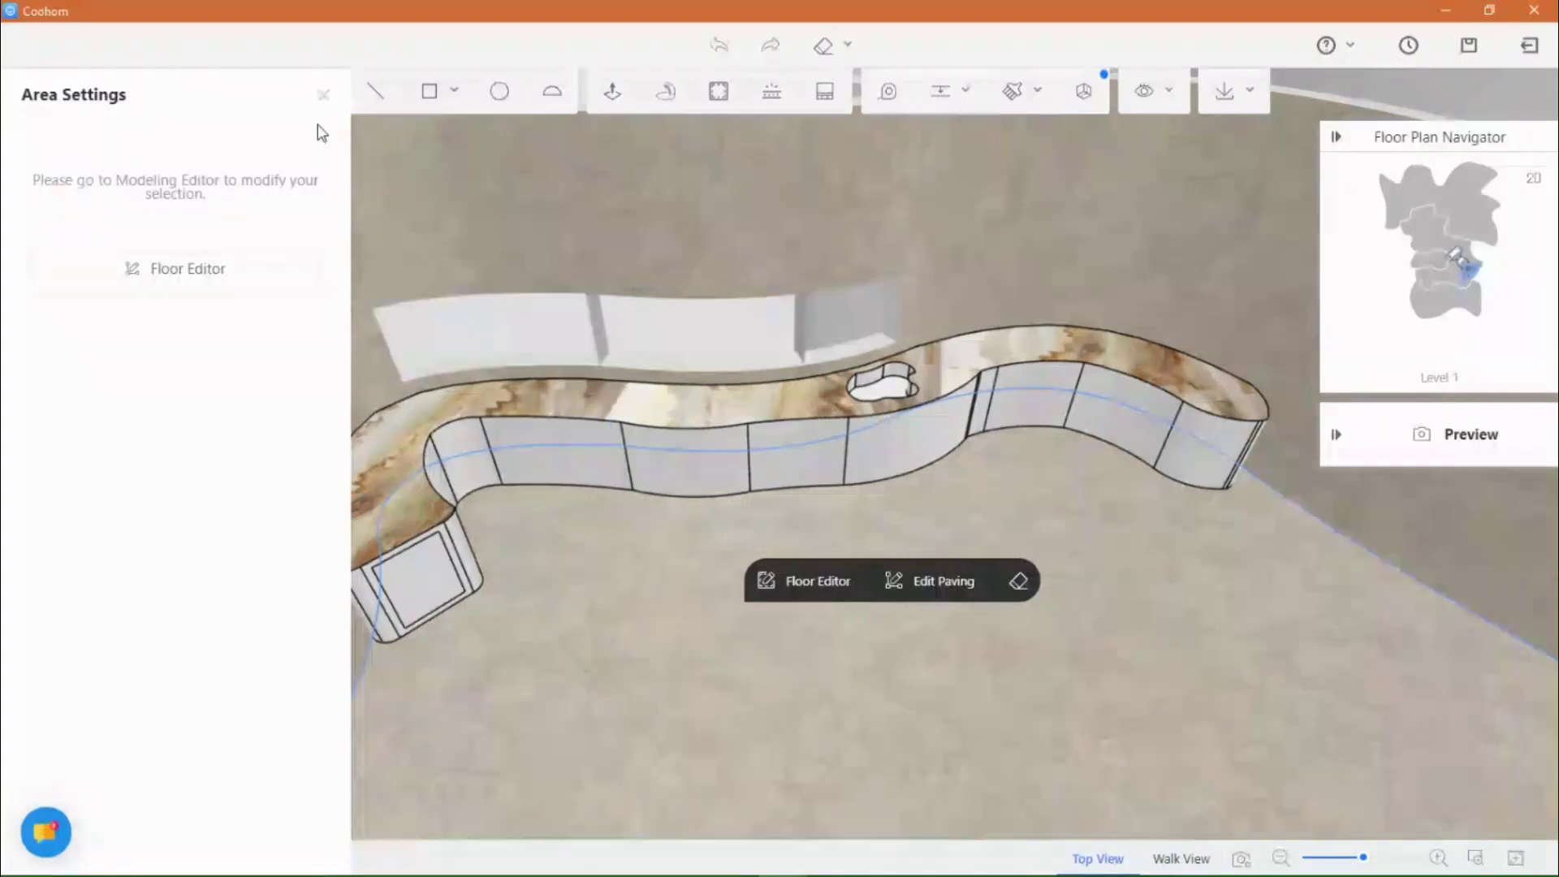
Step: Check the file requirements for importing CAD, cancelling without choosing a file
click(1235, 417)
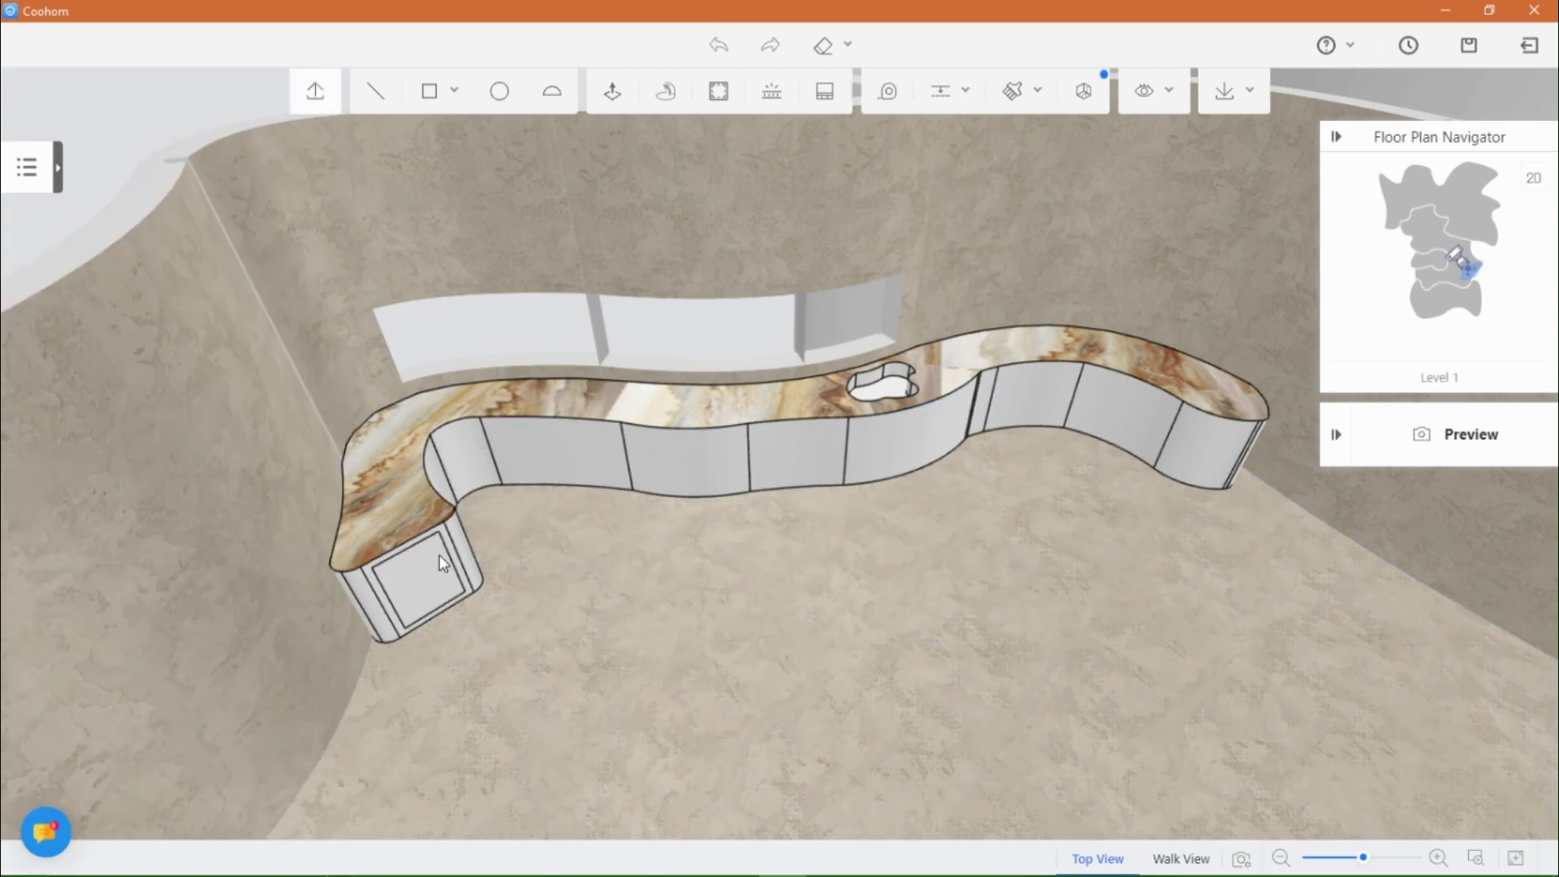
click(315, 91)
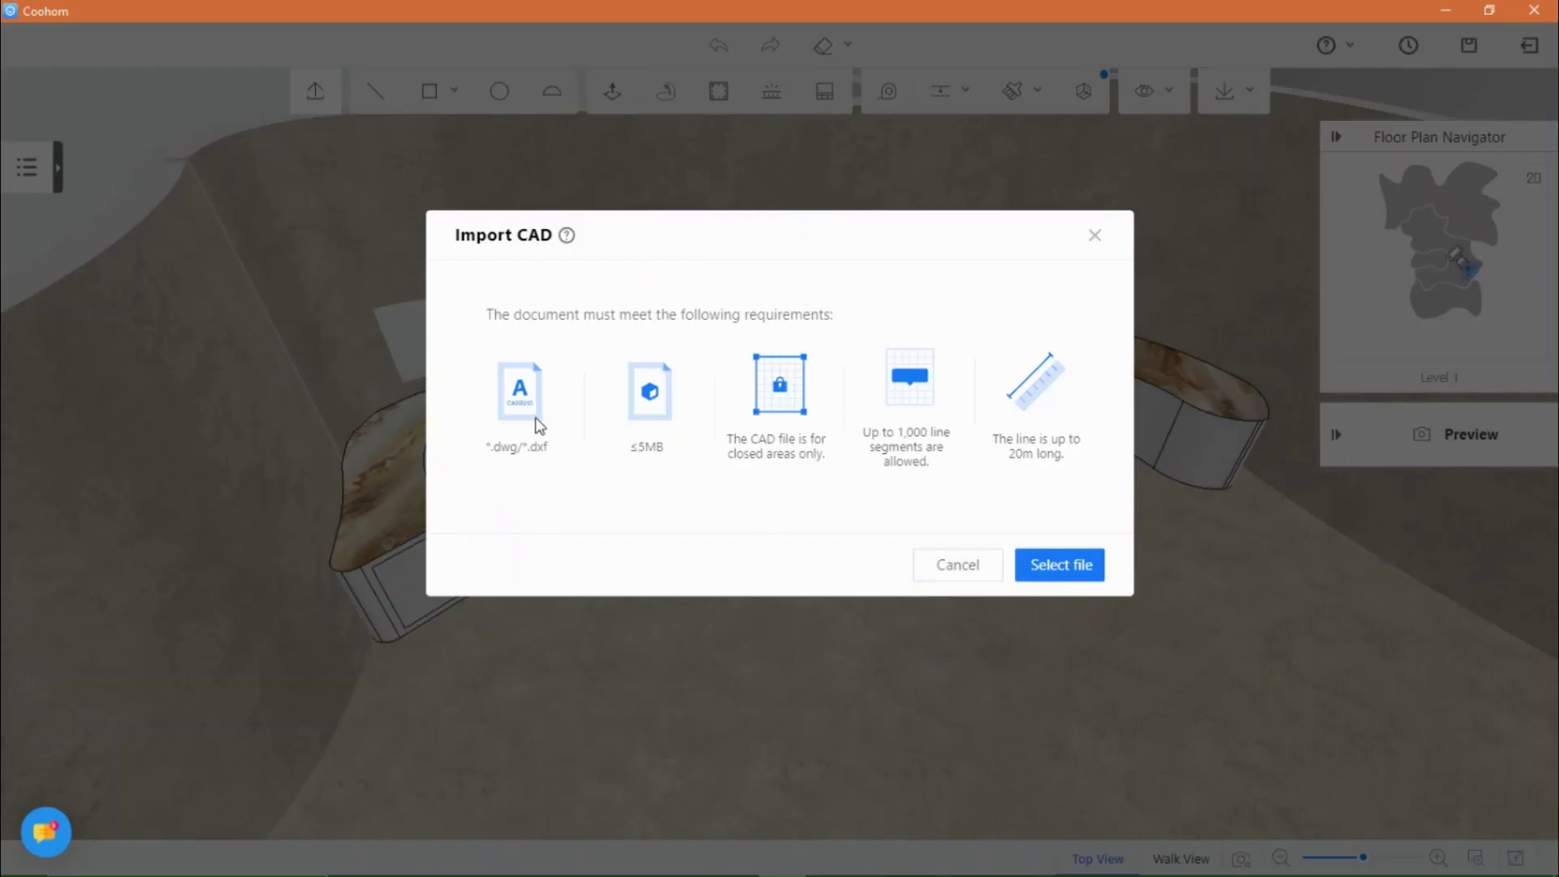
click(946, 568)
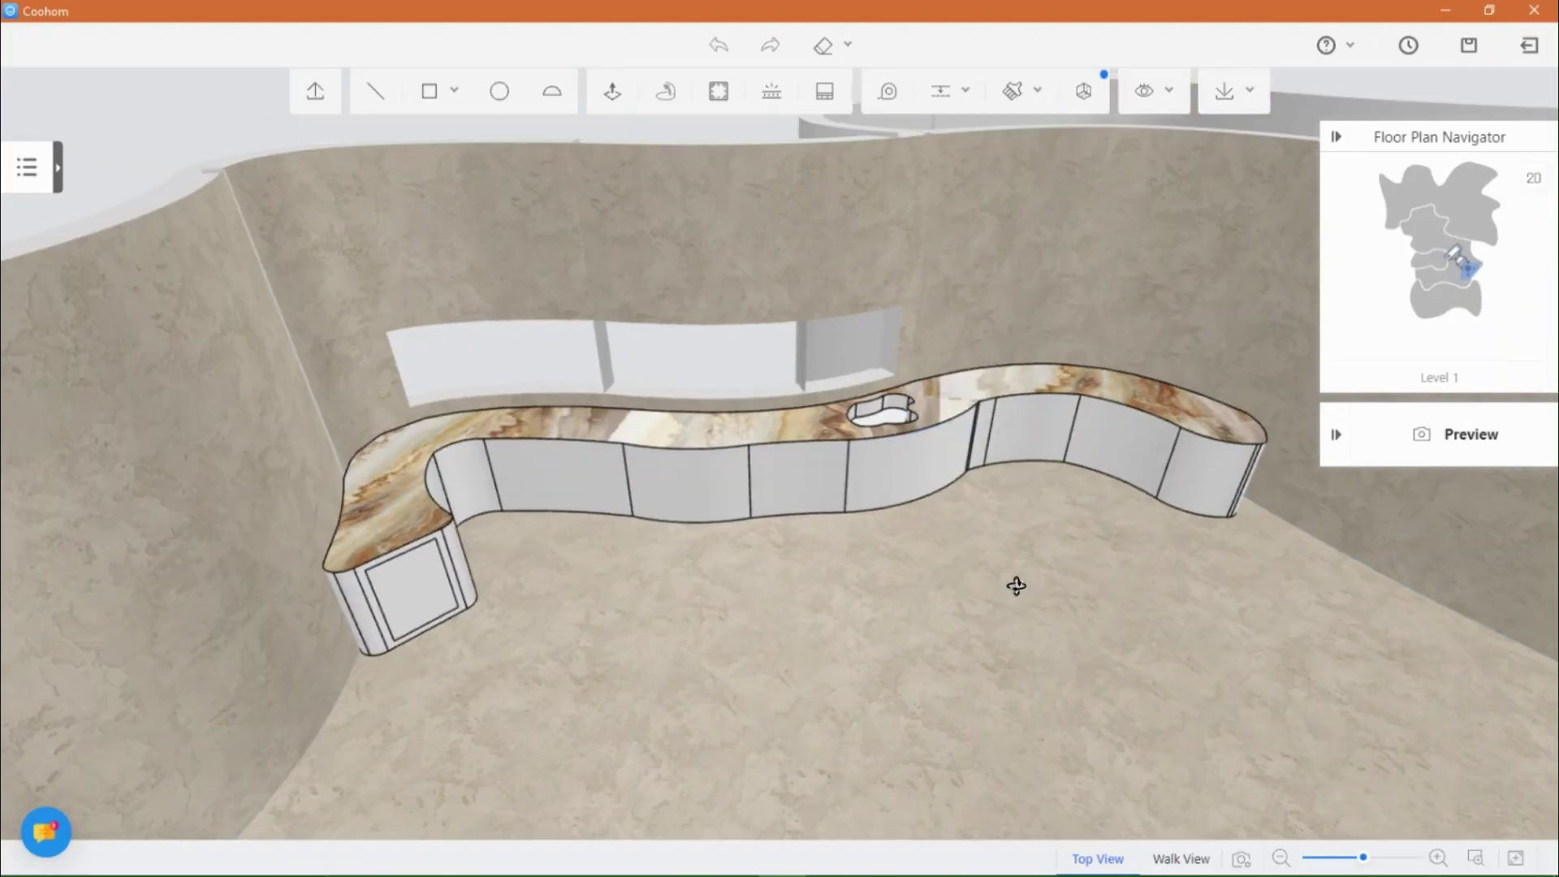
Step: Draw a closed seven-sided line outline on the floor in front of the cabinet run's end cabinet
middle_drag(924, 682, 974, 741)
scroll(896, 327, up, 5)
scroll(948, 324, down, 8)
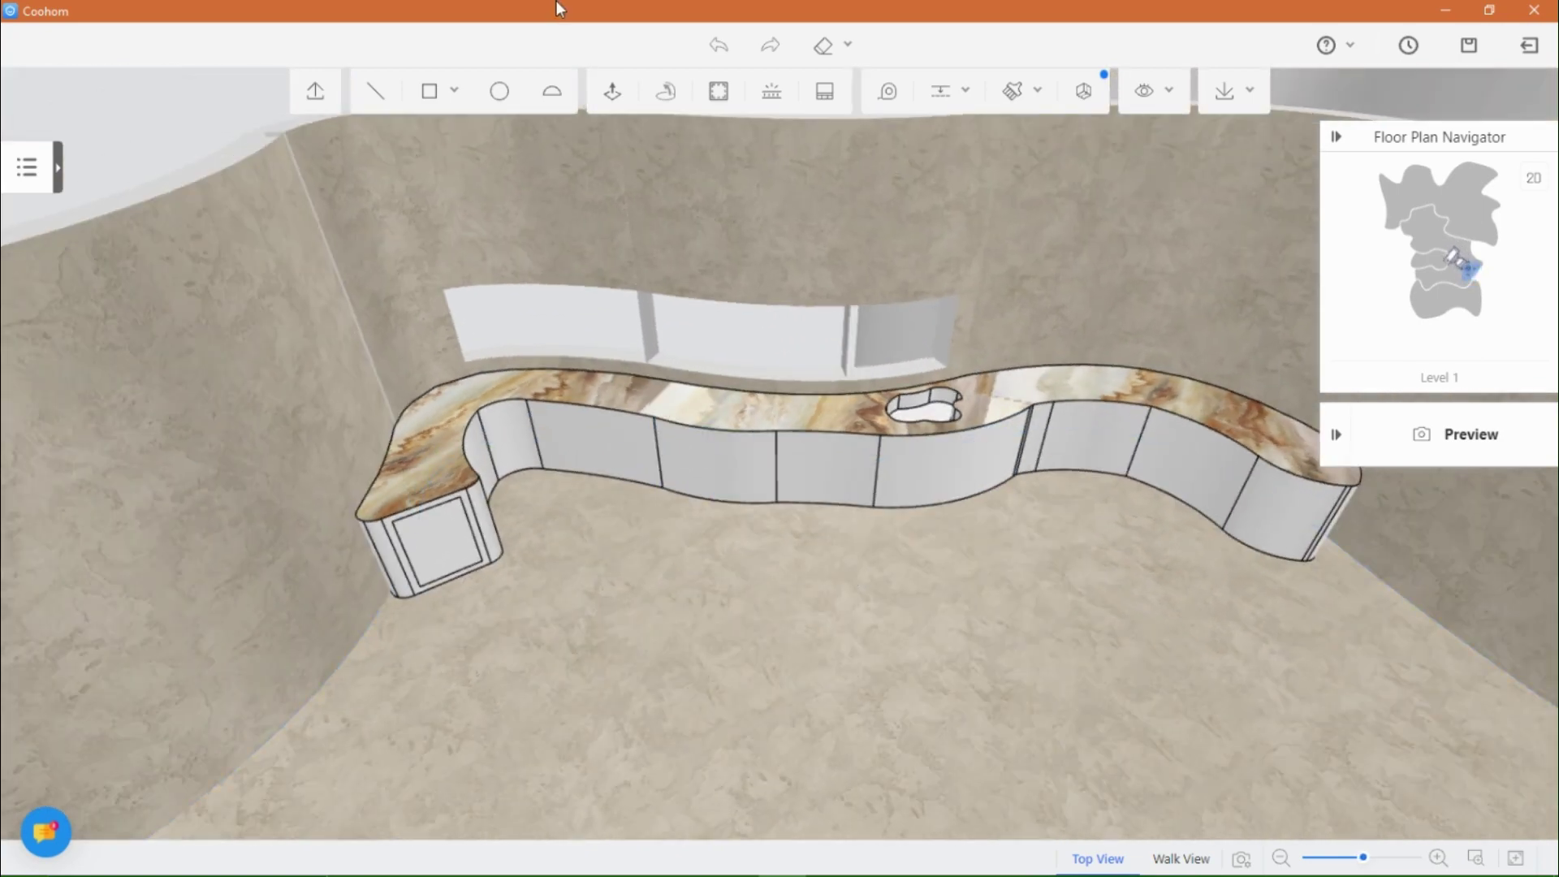
click(375, 90)
click(367, 629)
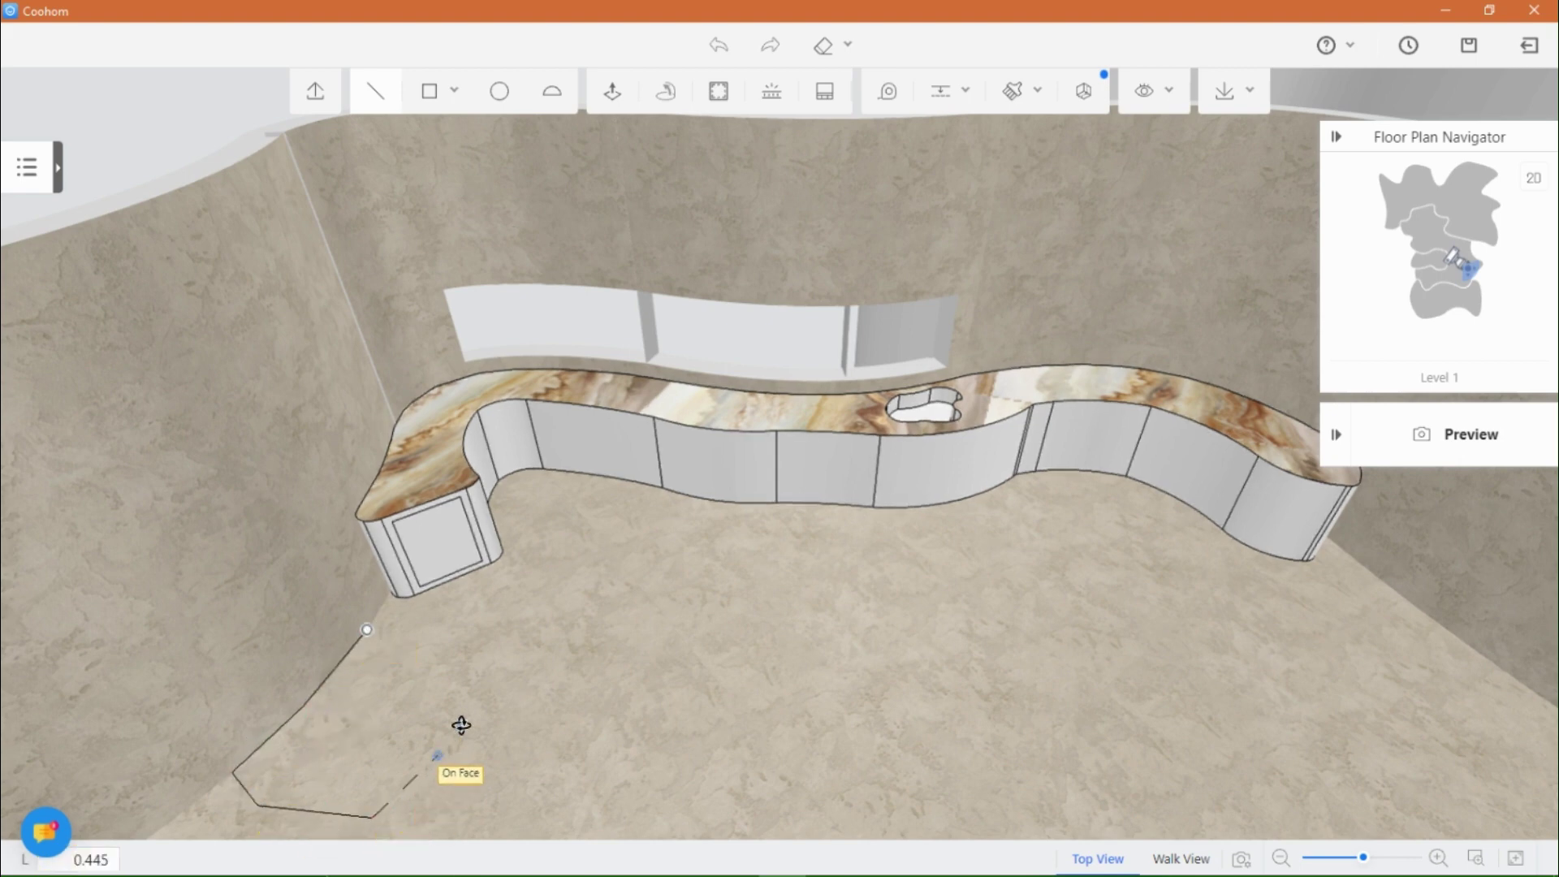
click(369, 630)
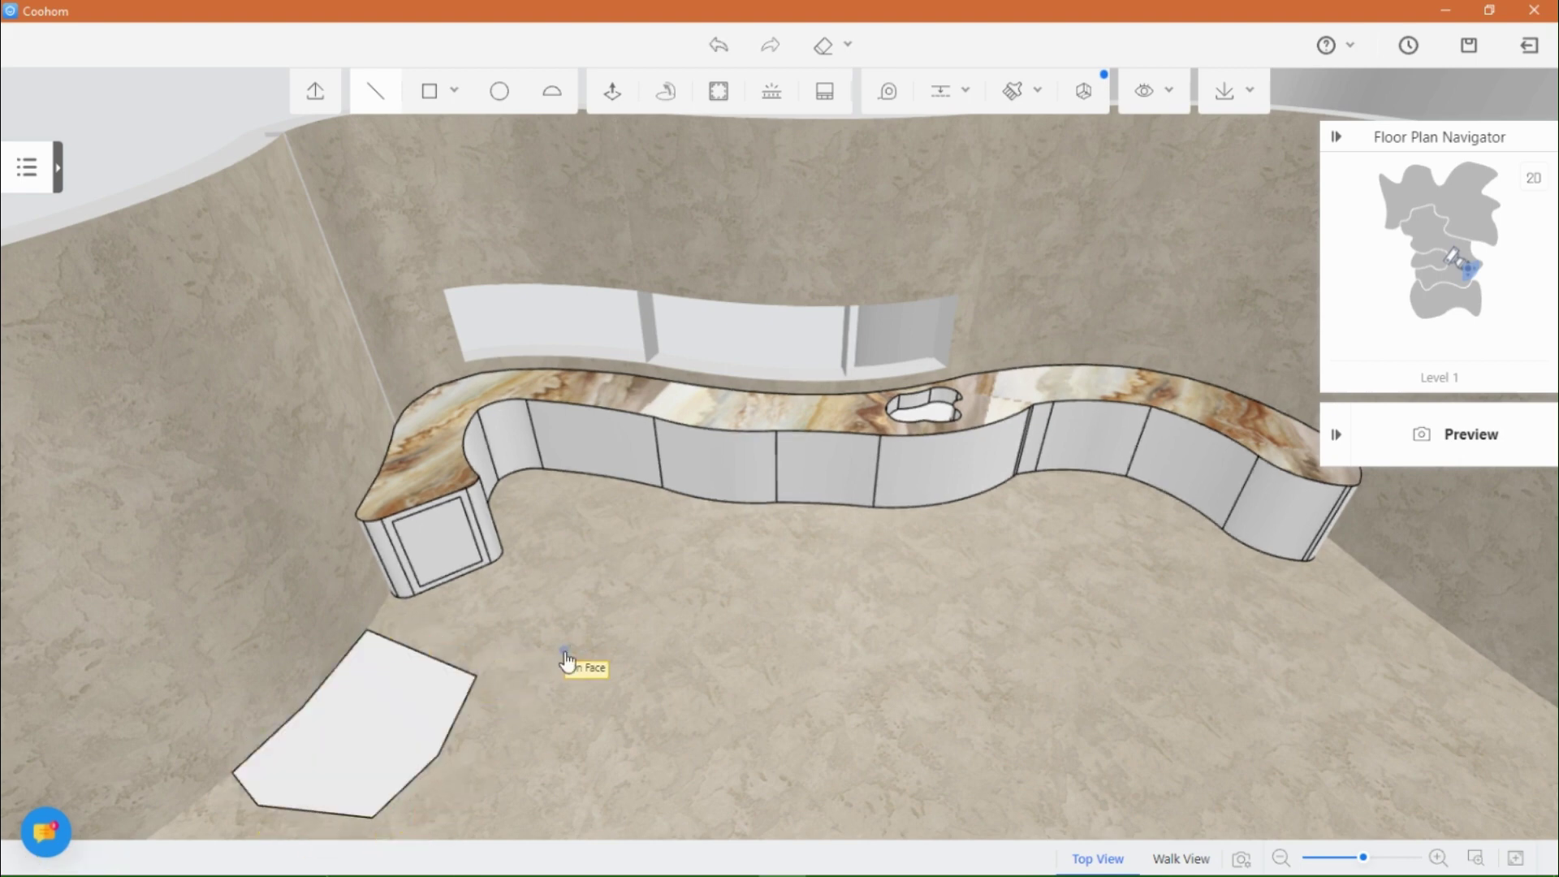
Step: Round all corners of the seven-sided floor outline
mouse_move(550, 793)
middle_down()
mouse_move(553, 700)
mouse_move(754, 660)
middle_up()
scroll(754, 659, up, 2)
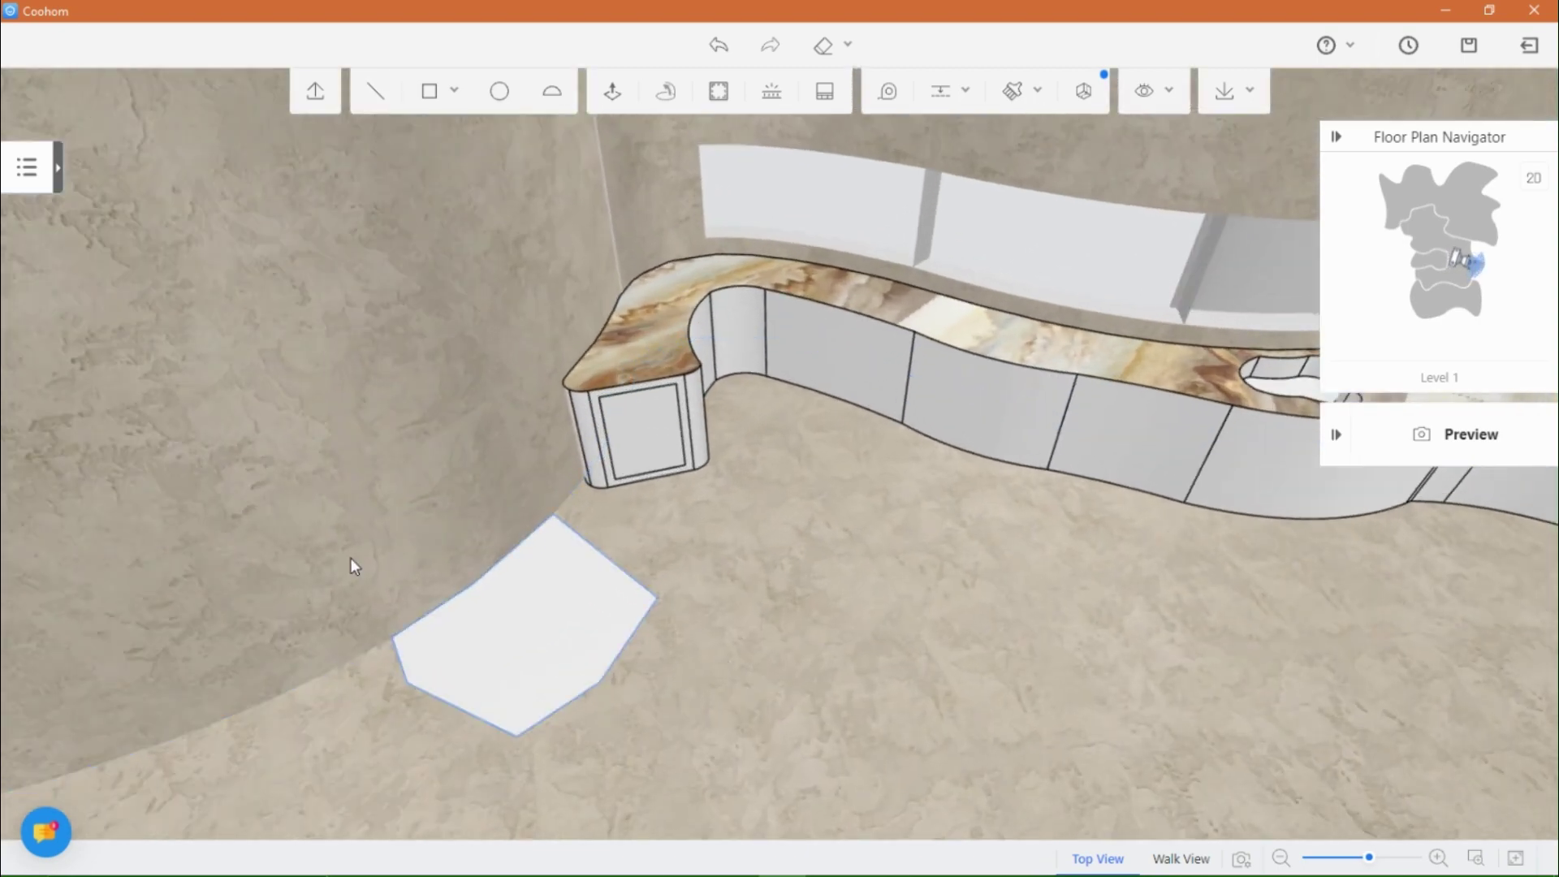
click(578, 649)
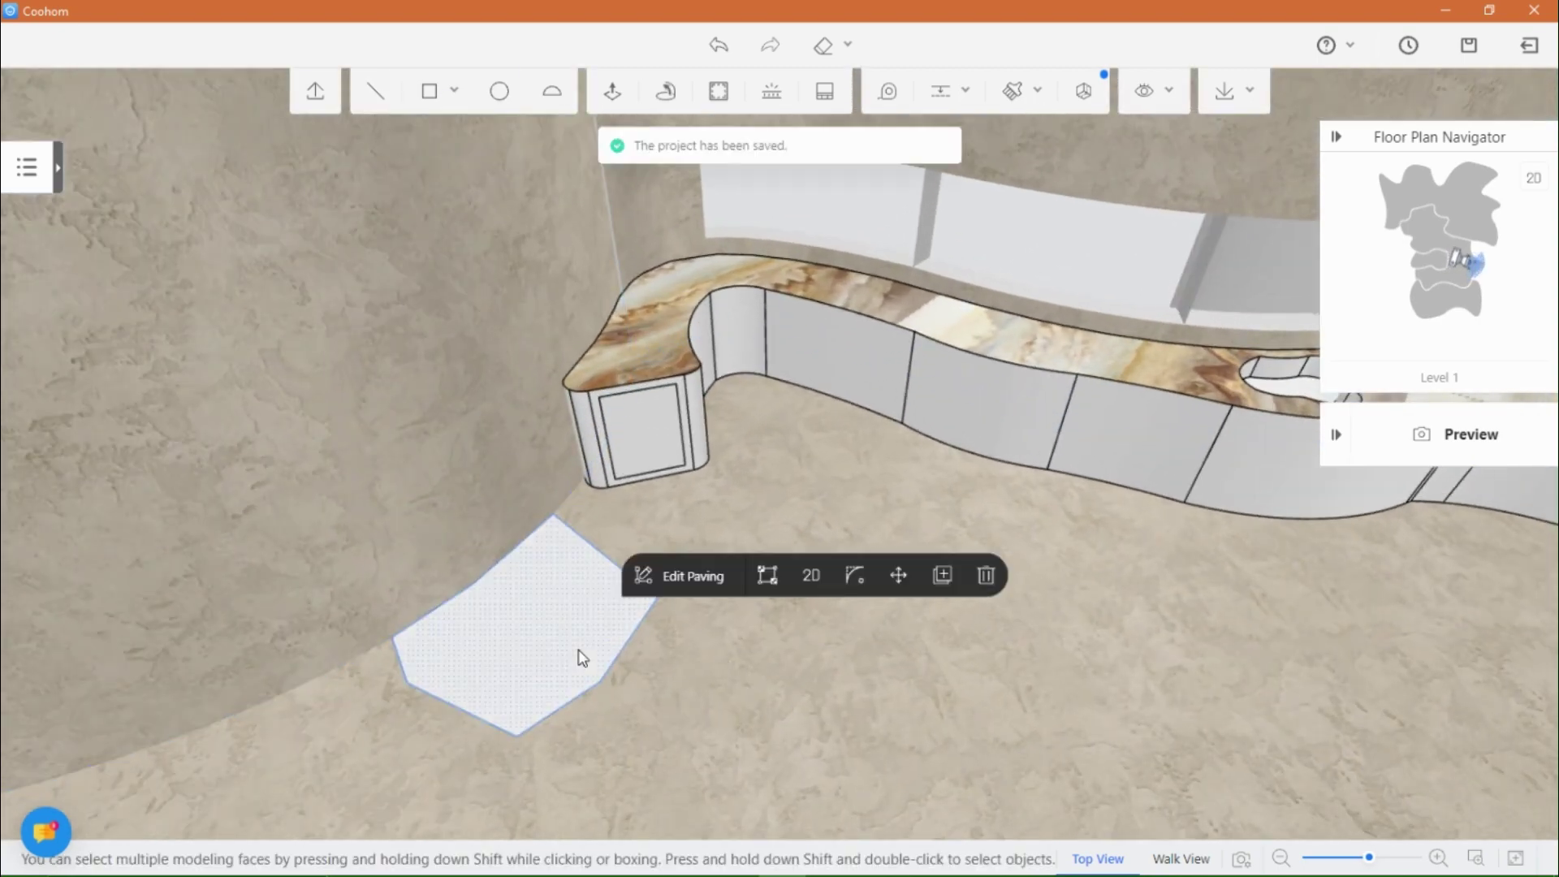
click(852, 573)
click(530, 636)
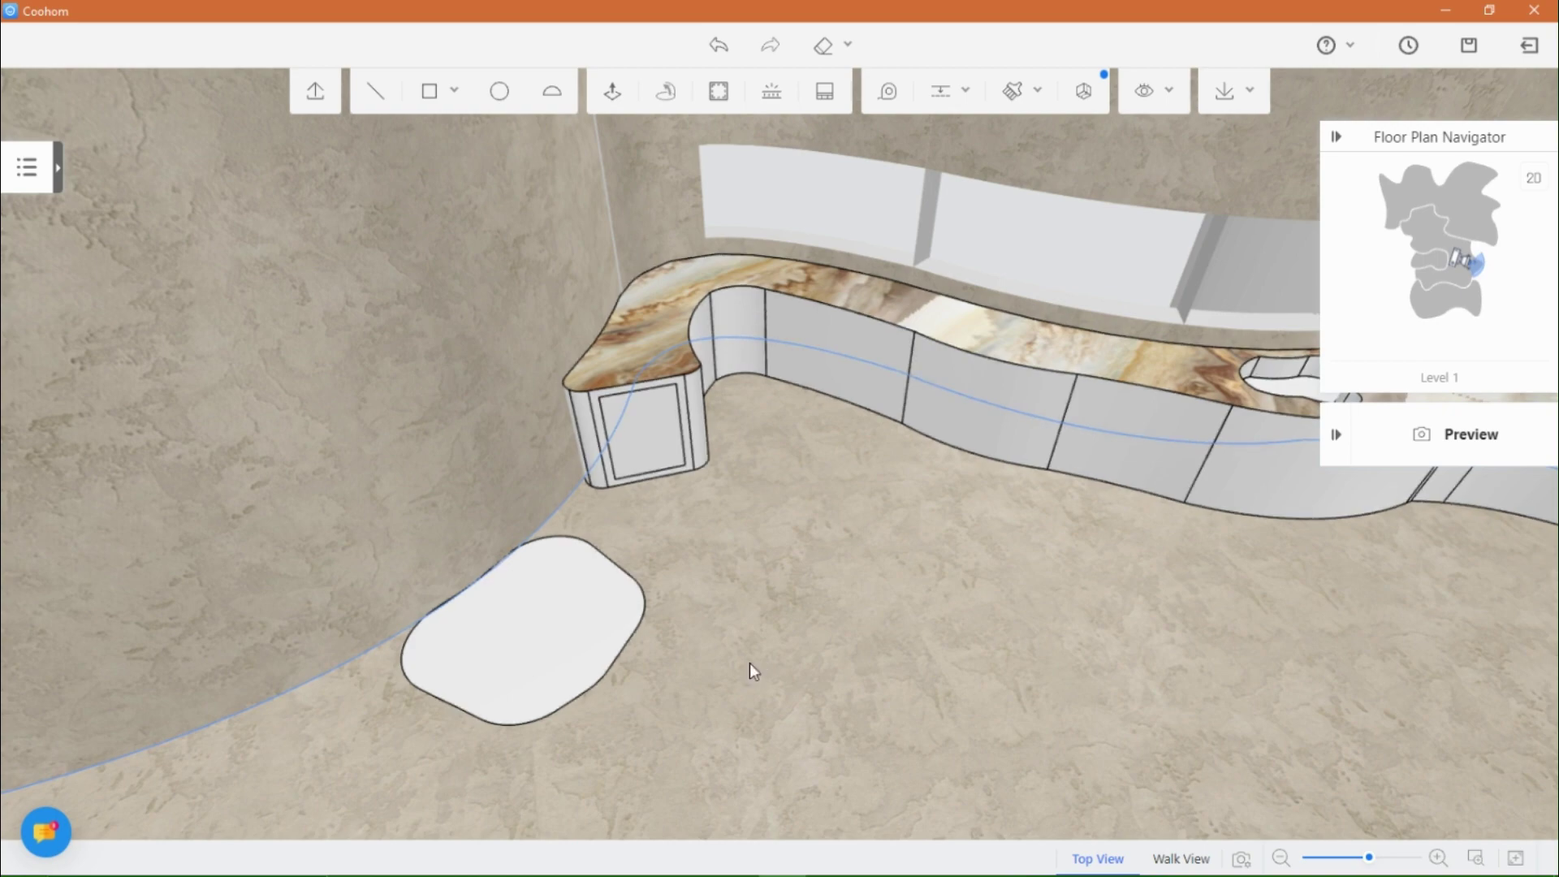
Step: Push/pull the rounded floor shape upward by about 0.76 to form a solid block
click(609, 103)
click(567, 636)
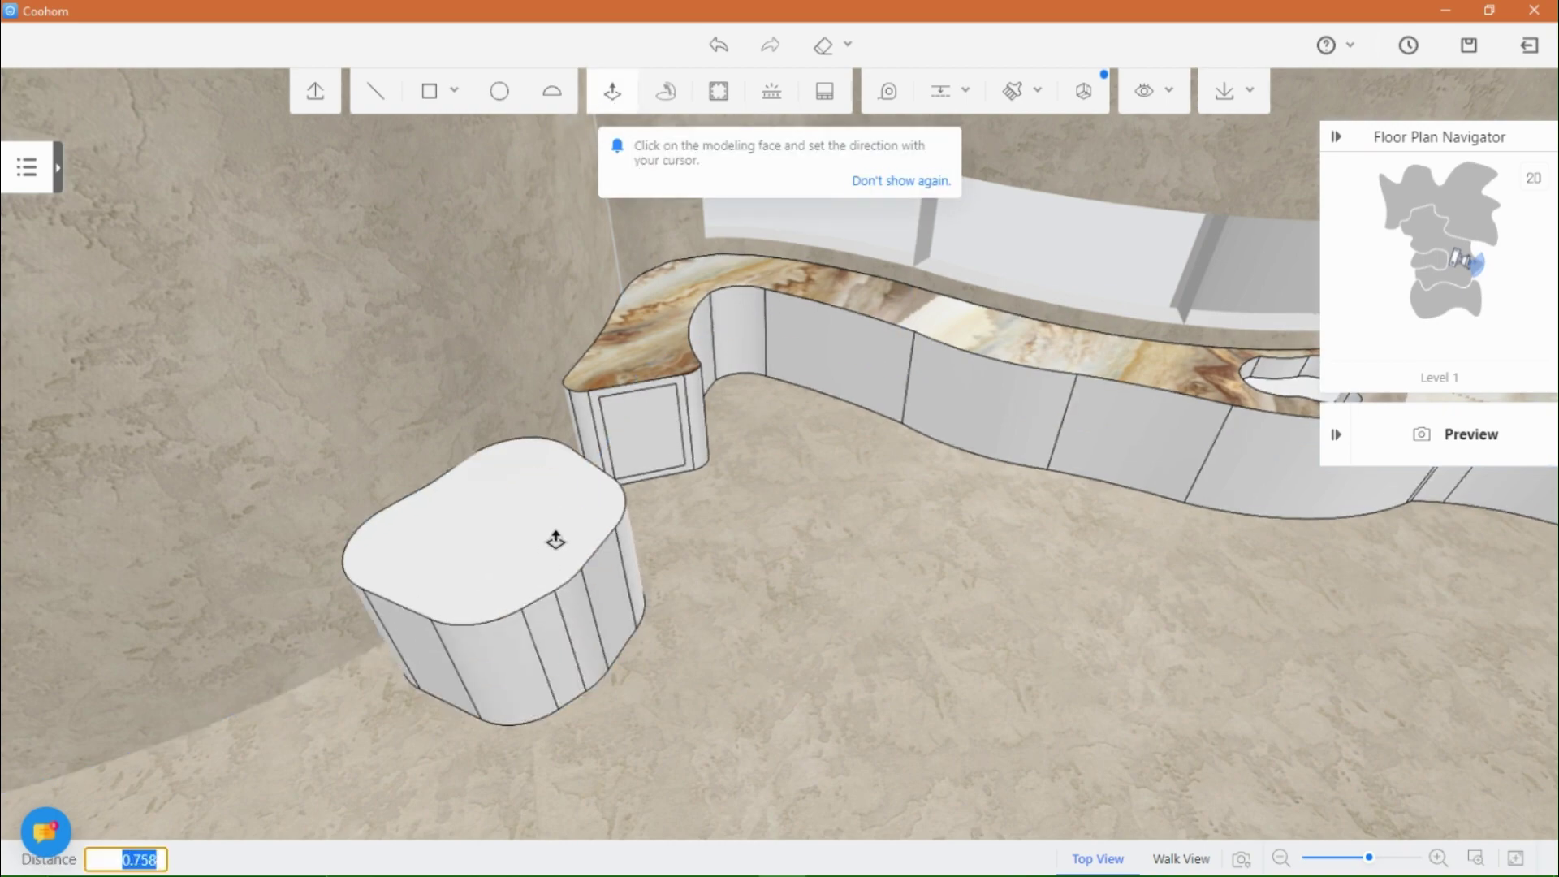
click(556, 528)
key(Escape)
Step: Draw a closed six-sided line outline in the middle of the block's upper face
scroll(894, 677, down, 2)
drag(895, 677, 768, 642)
mouse_move(557, 534)
mouse_down()
mouse_move(633, 678)
mouse_move(529, 661)
mouse_up()
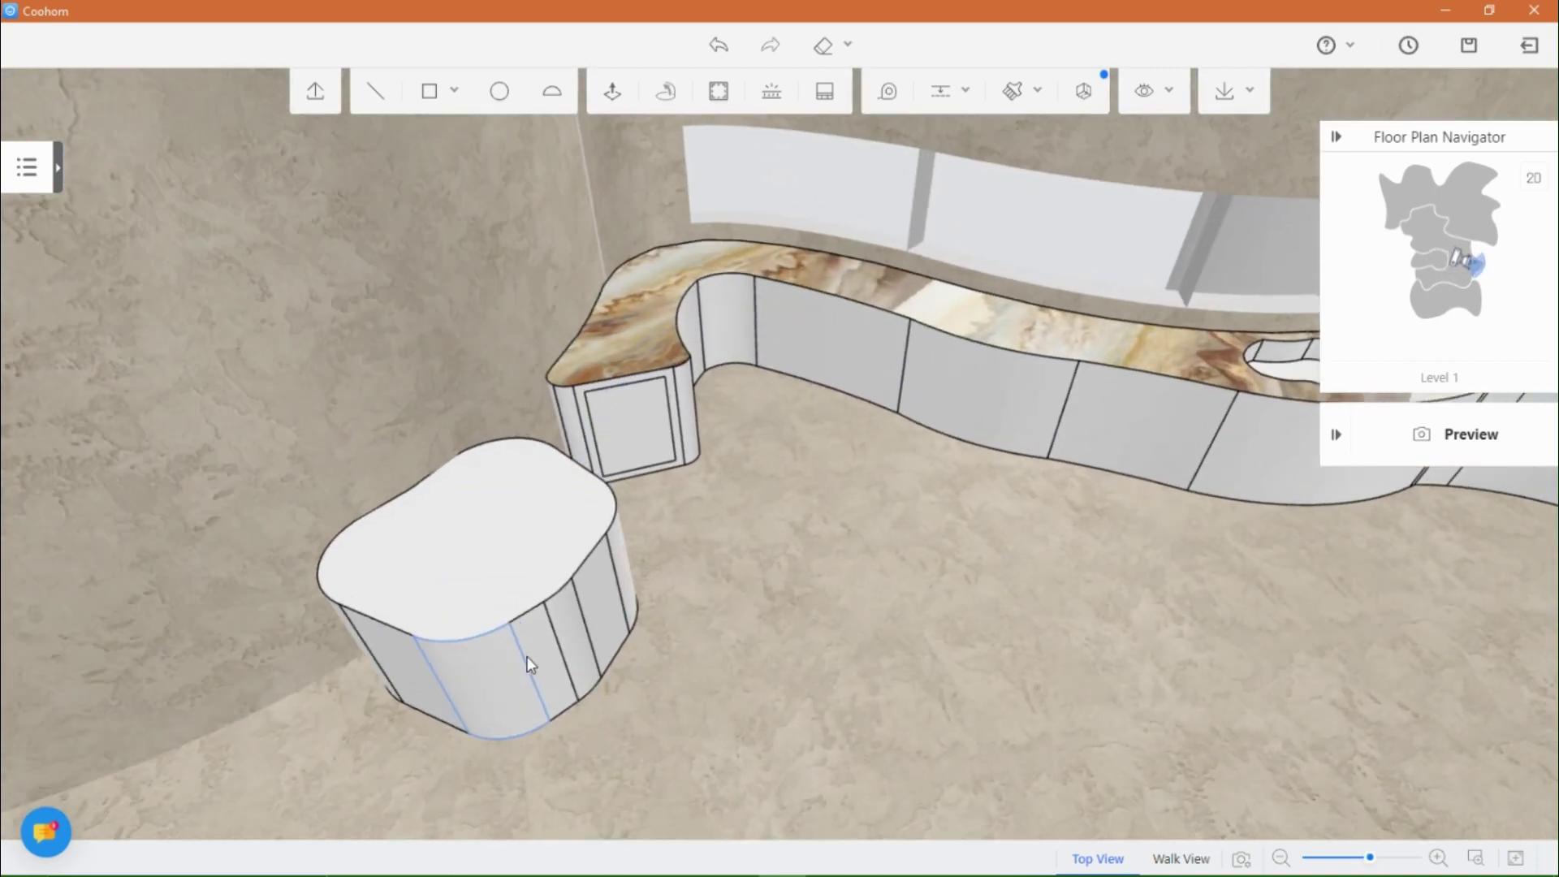
click(376, 92)
click(498, 480)
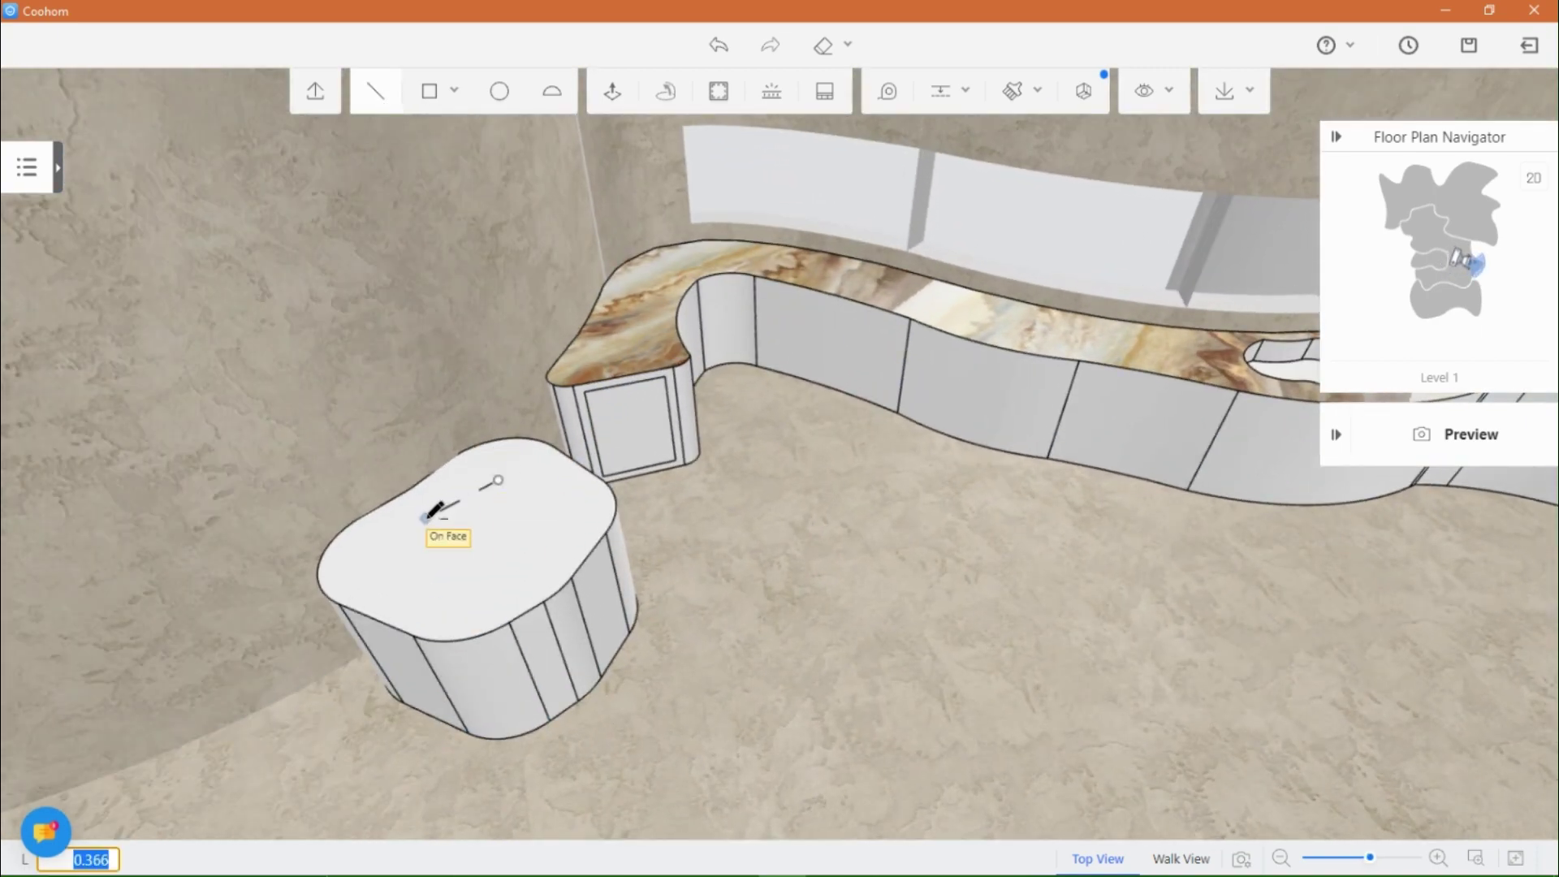
click(409, 526)
click(408, 573)
click(453, 595)
click(520, 561)
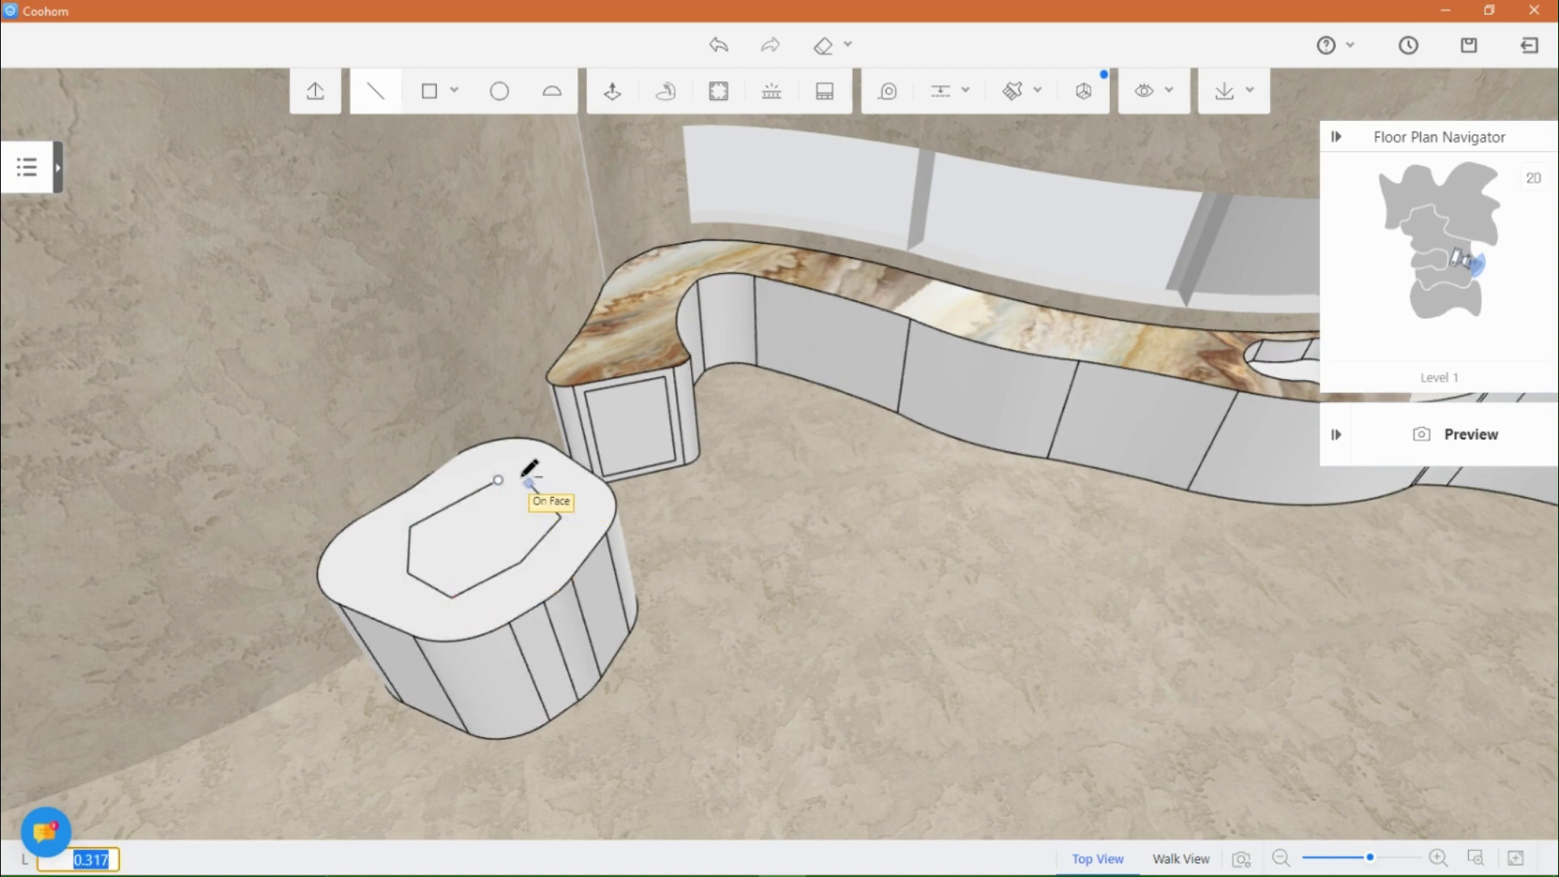
click(499, 480)
Step: Push the six-sided inner face down into the block to form a recess
scroll(665, 680, up, 1)
drag(665, 681, 623, 664)
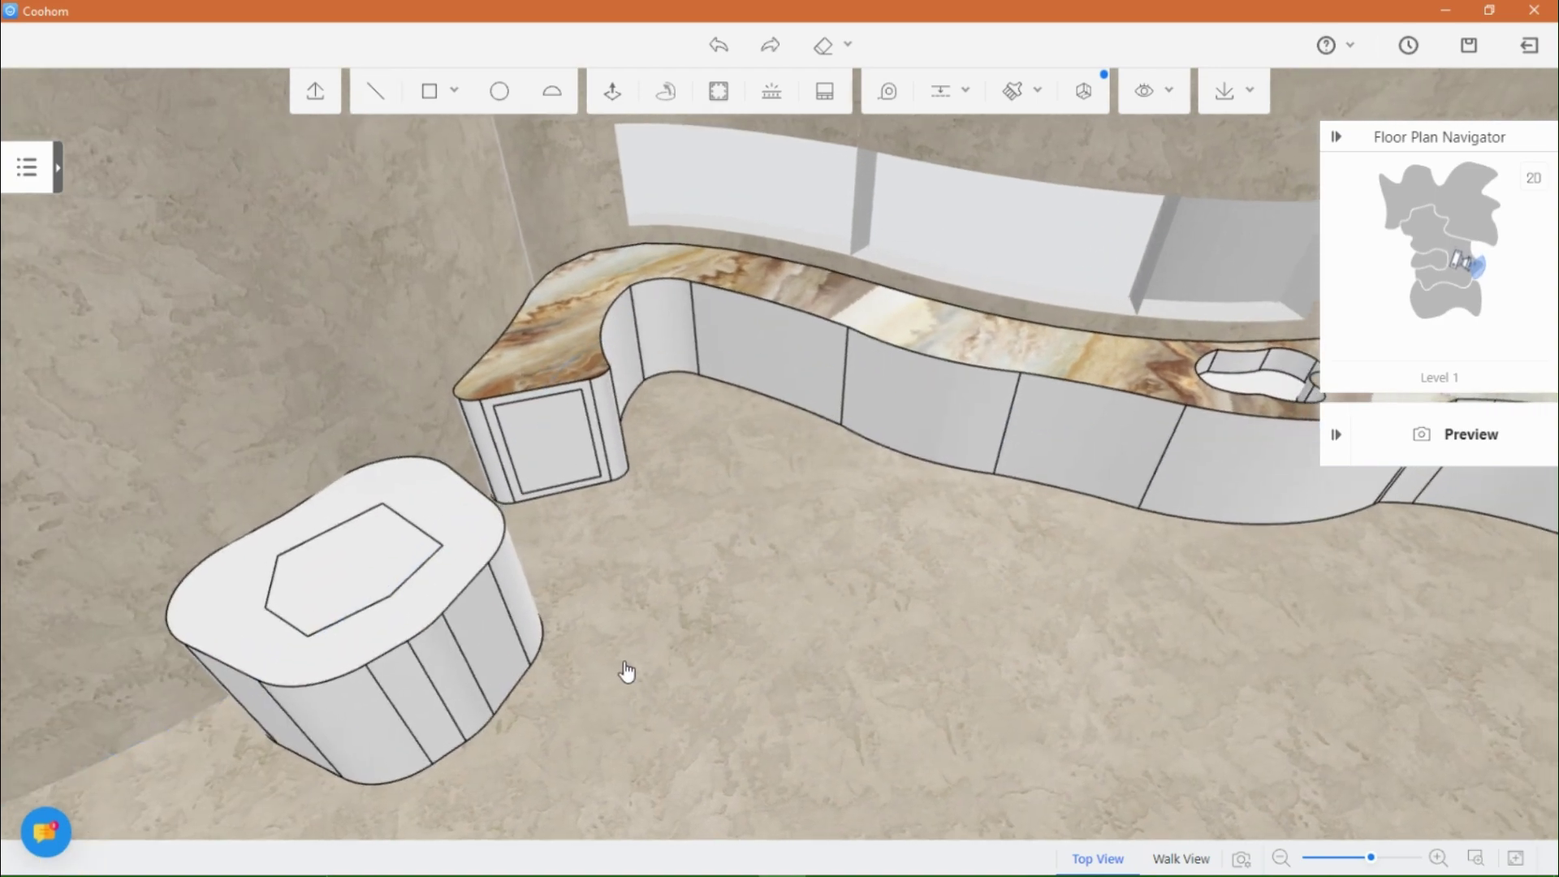
drag(733, 638, 358, 559)
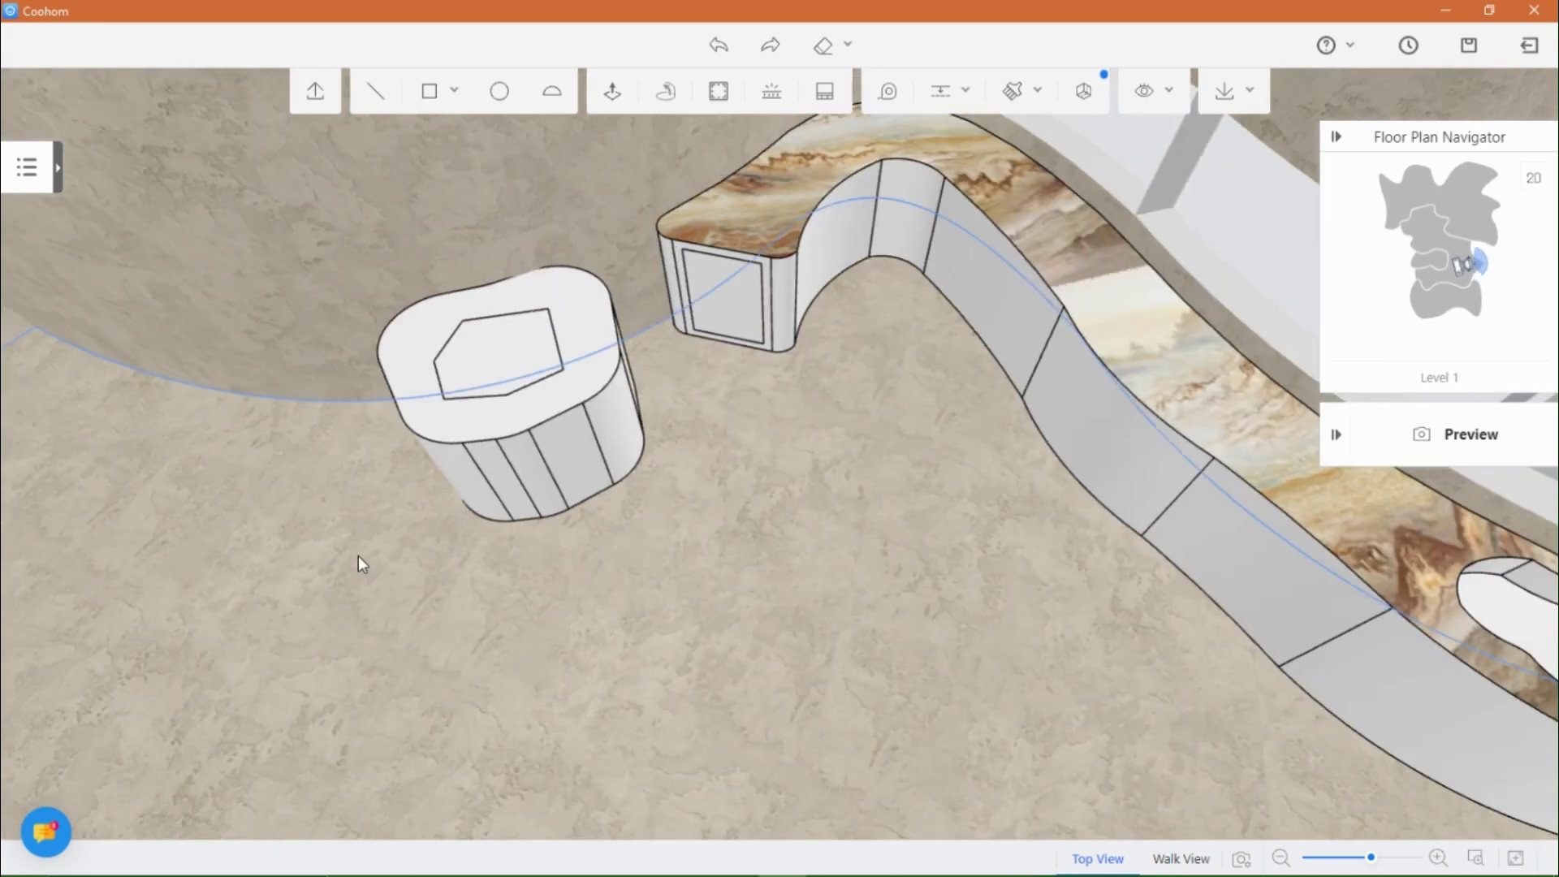
right_drag(358, 559, 896, 814)
scroll(769, 492, up, 2)
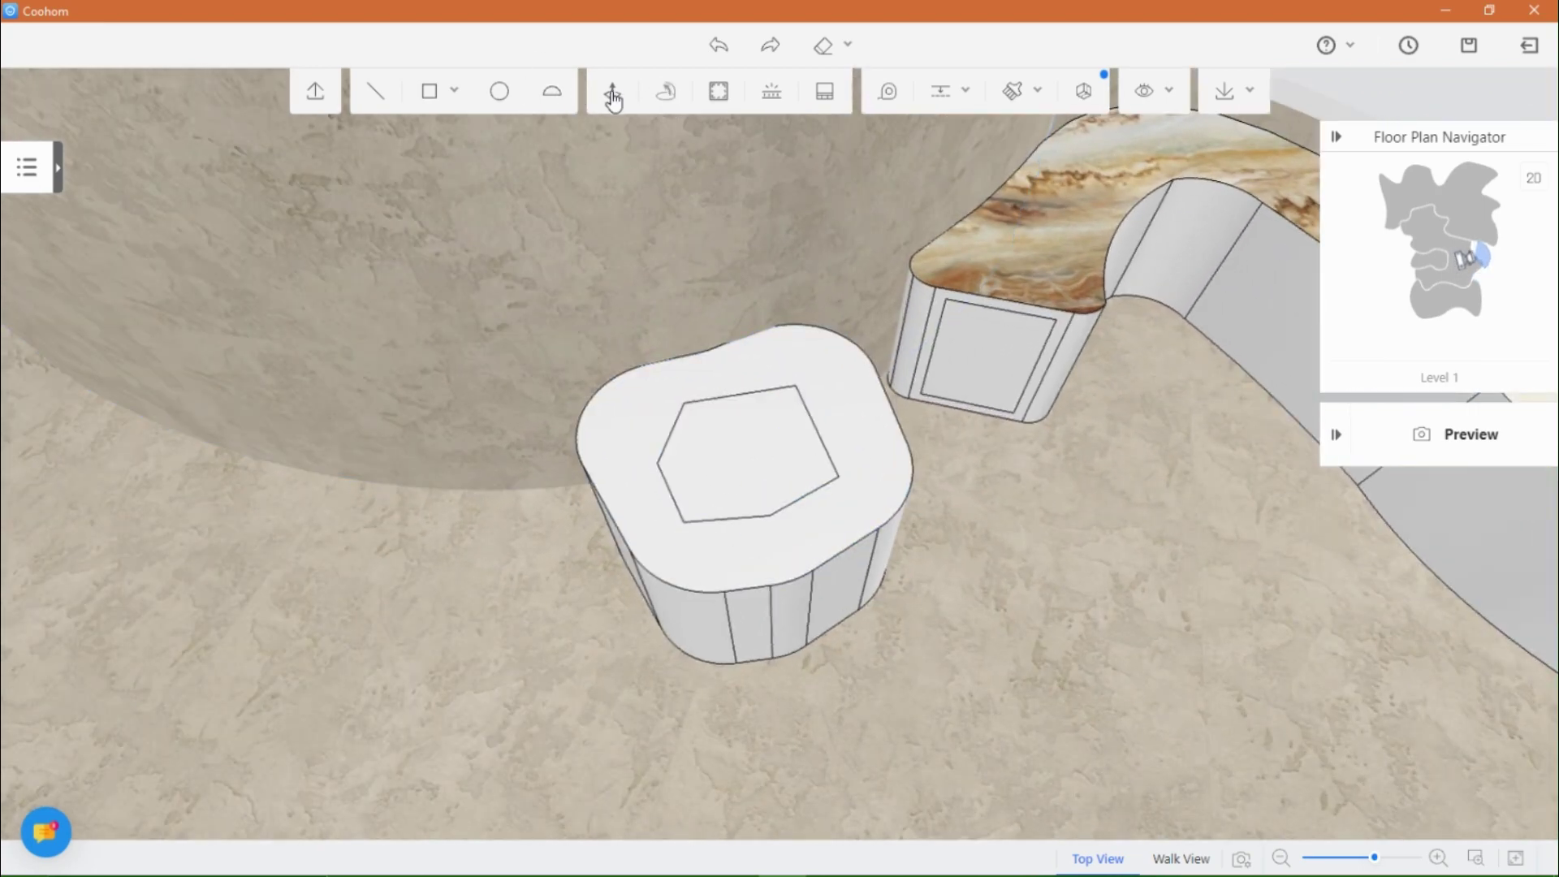
click(613, 93)
click(715, 479)
click(738, 492)
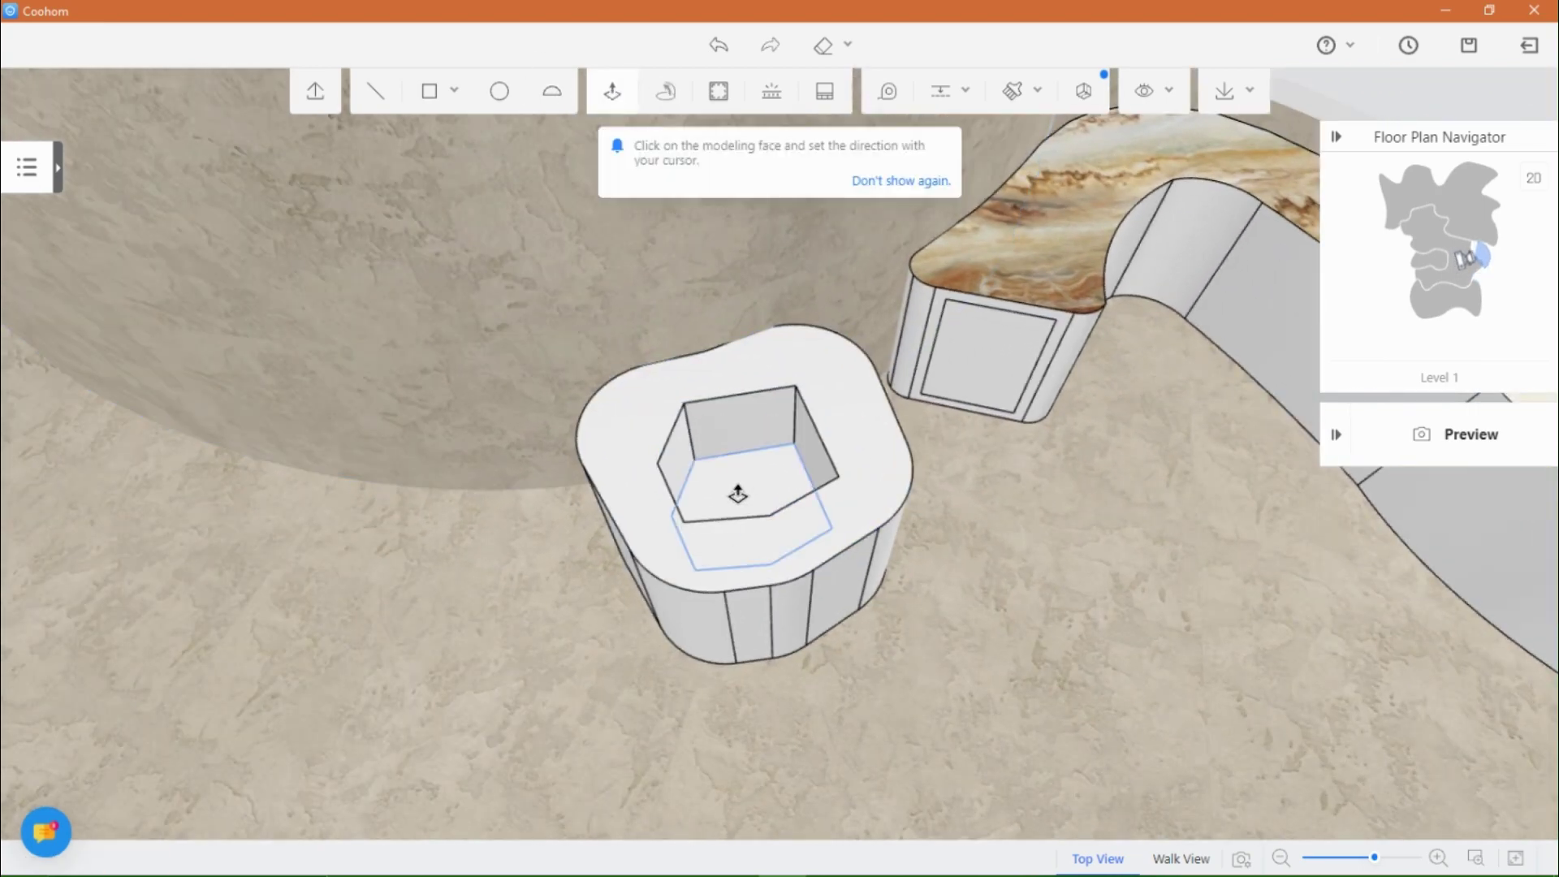
Step: Select the faces around the recessed block with a selection window and delete them
middle_drag(739, 492, 1099, 303)
middle_drag(1037, 553, 880, 511)
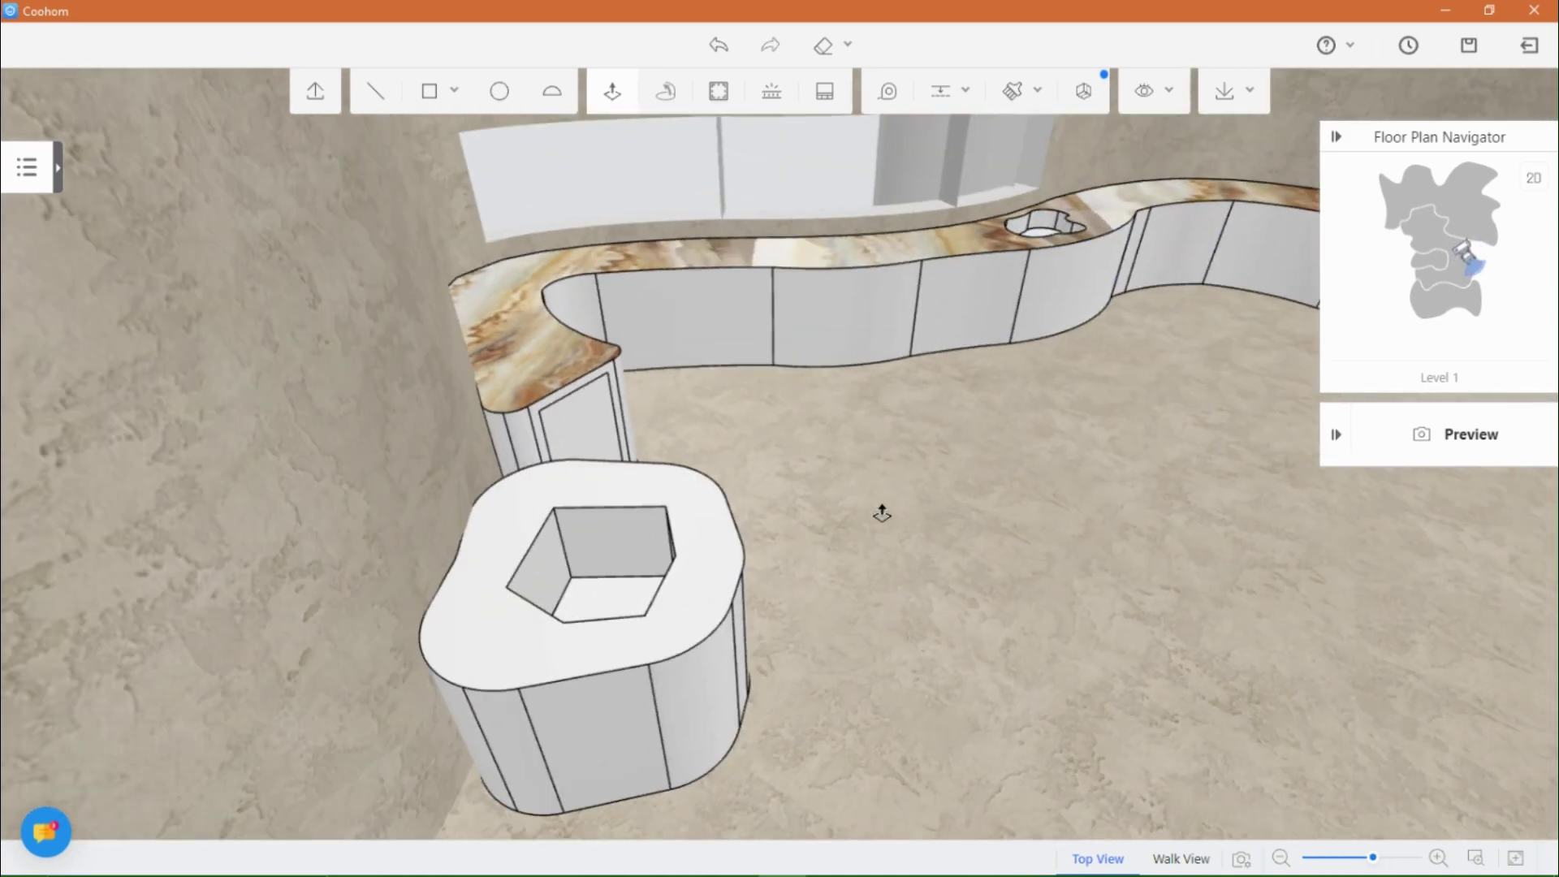
middle_drag(536, 543, 568, 560)
drag(410, 383, 795, 763)
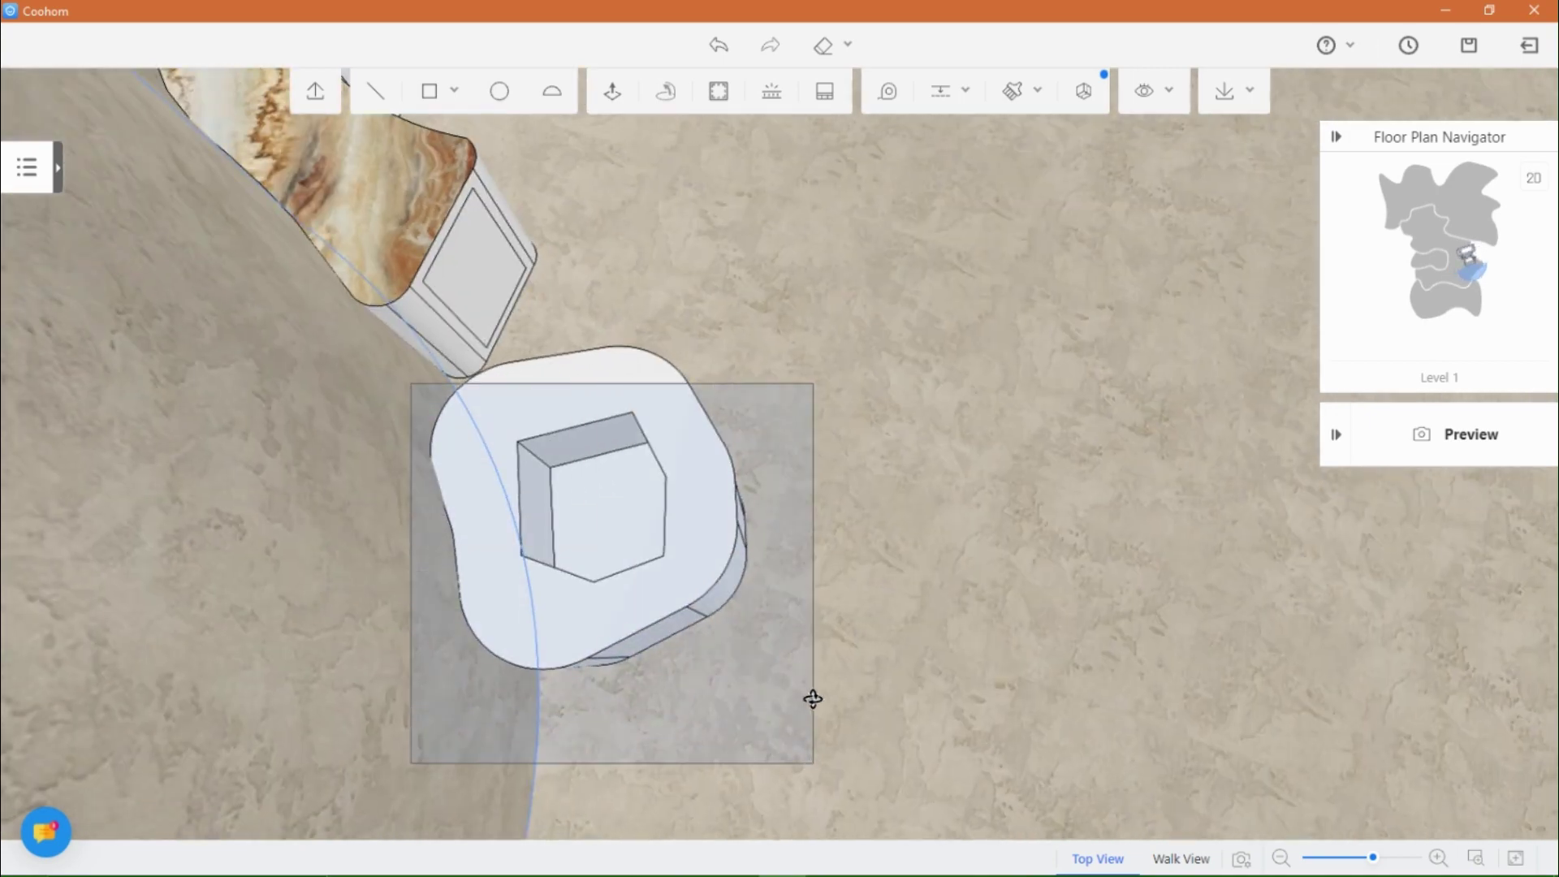
click(813, 698)
click(905, 538)
Step: Delete the block's remaining front side face and its upper ring-shaped face
middle_drag(905, 537, 675, 313)
click(970, 619)
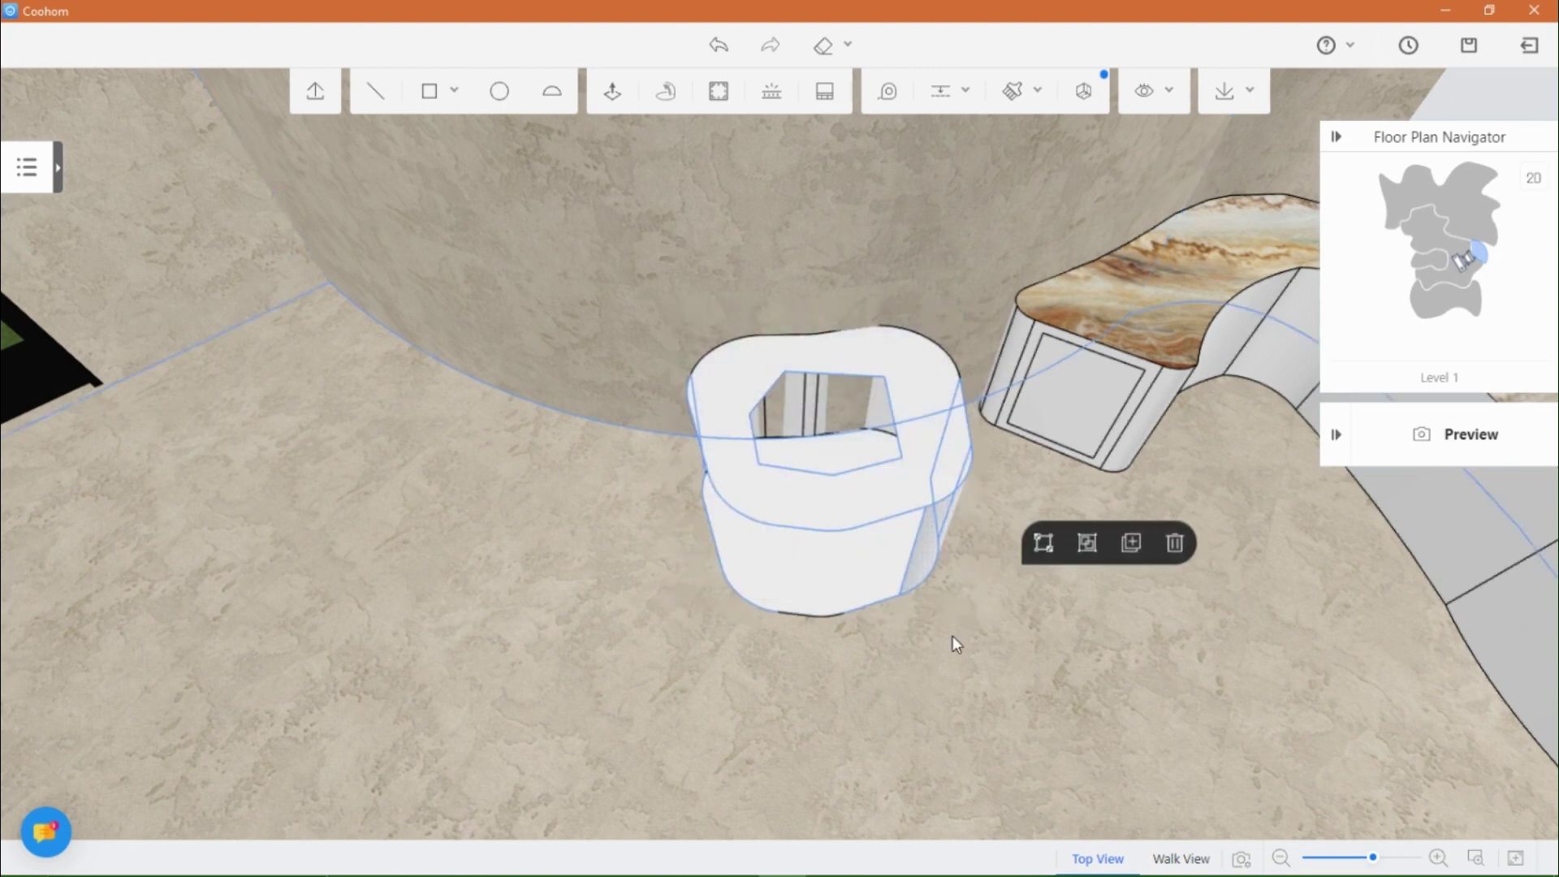
click(922, 615)
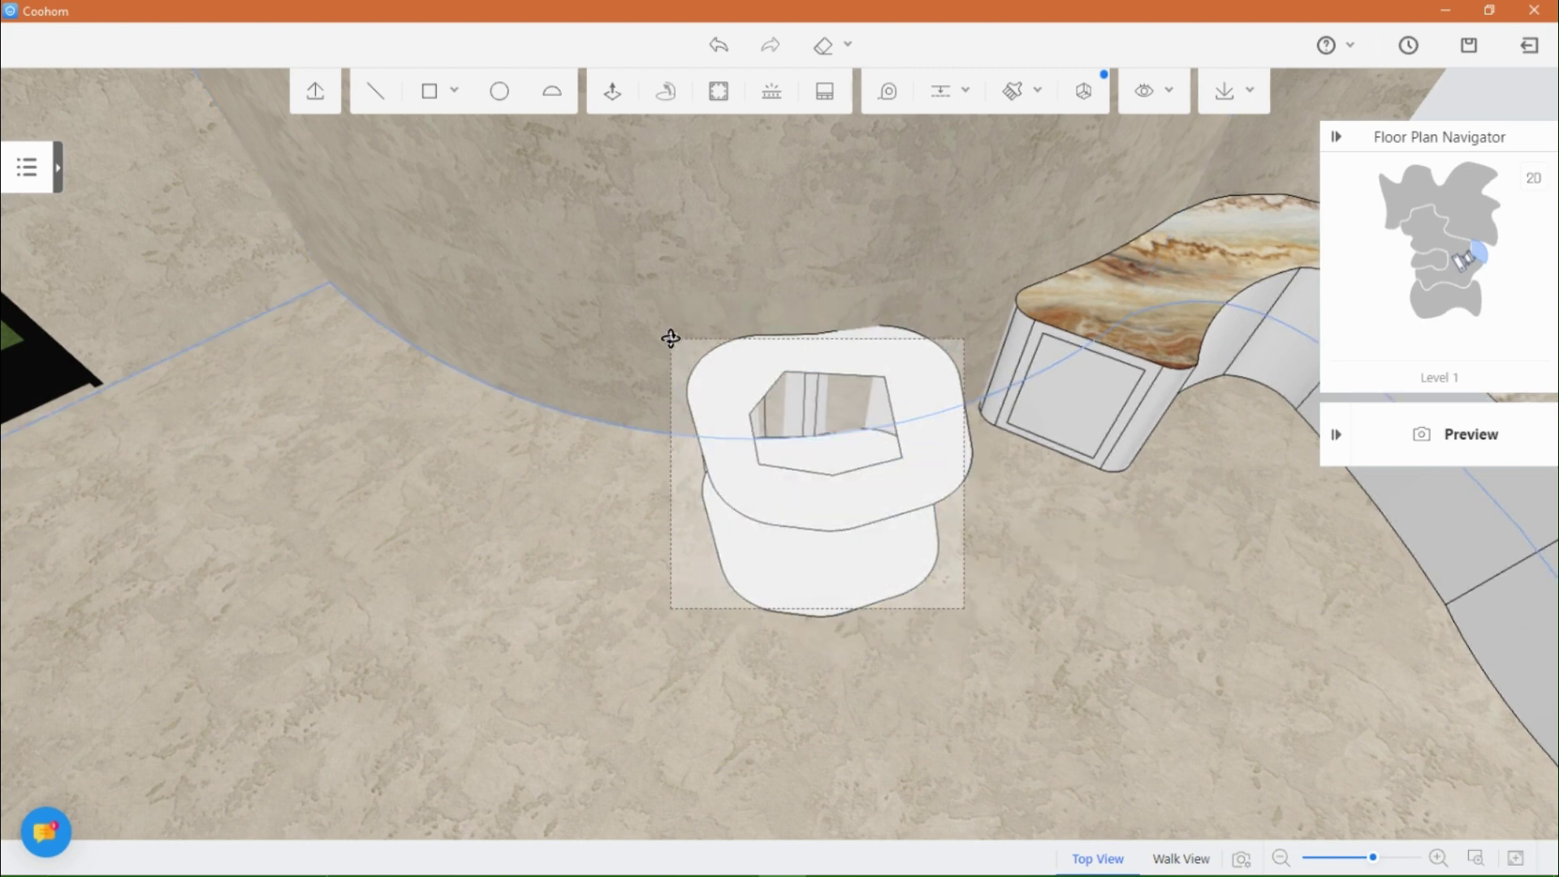
click(909, 437)
click(823, 275)
double_click(820, 515)
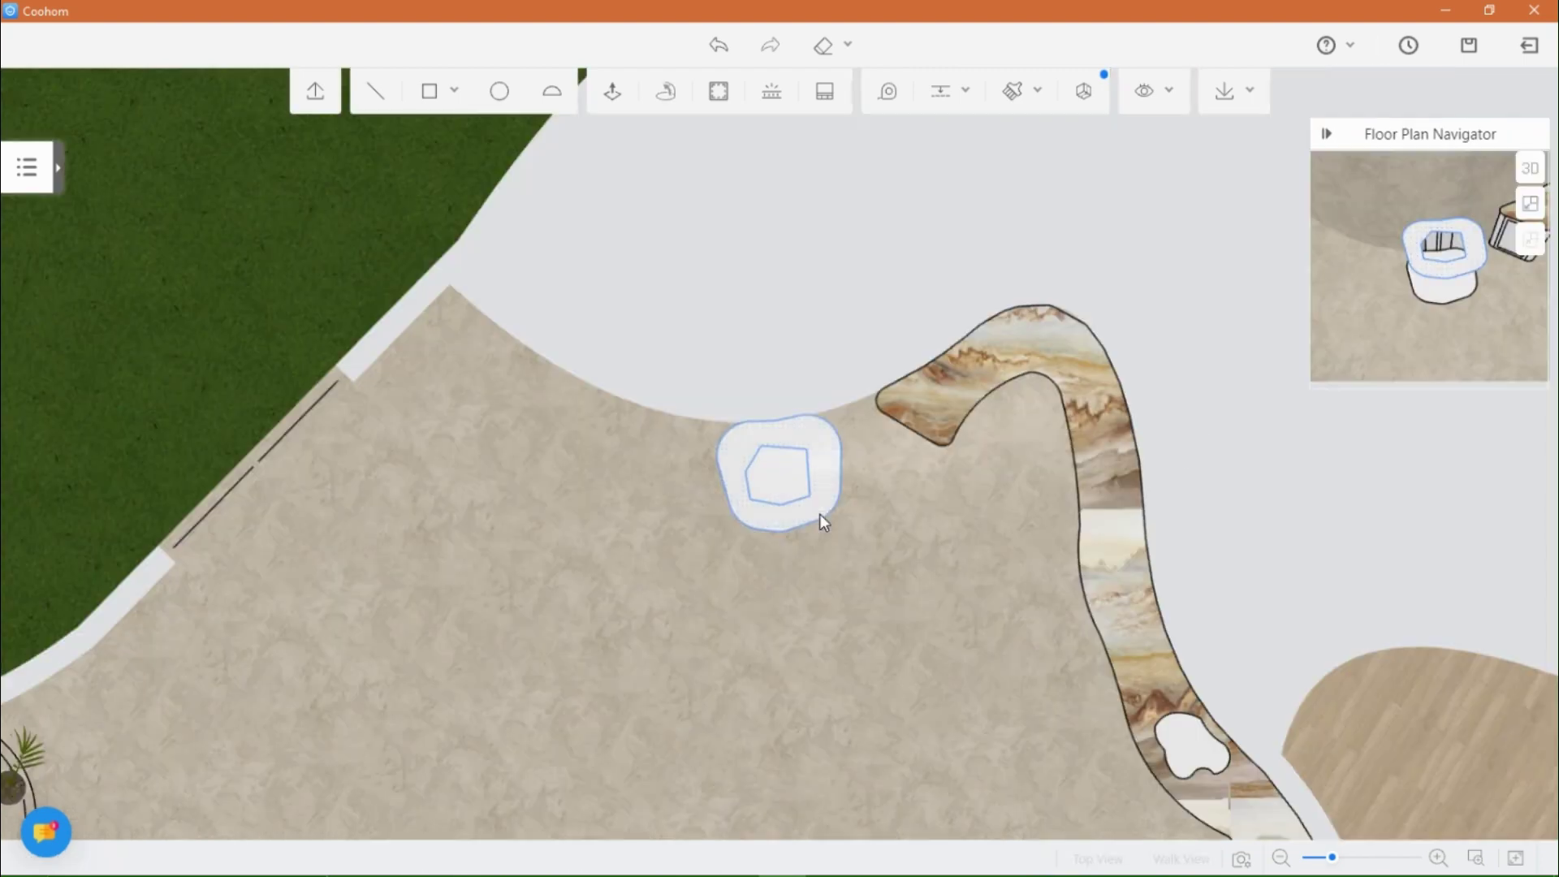
Step: Delete the block's base face and leftover side faces in the 2D view, and return to 3D
click(807, 503)
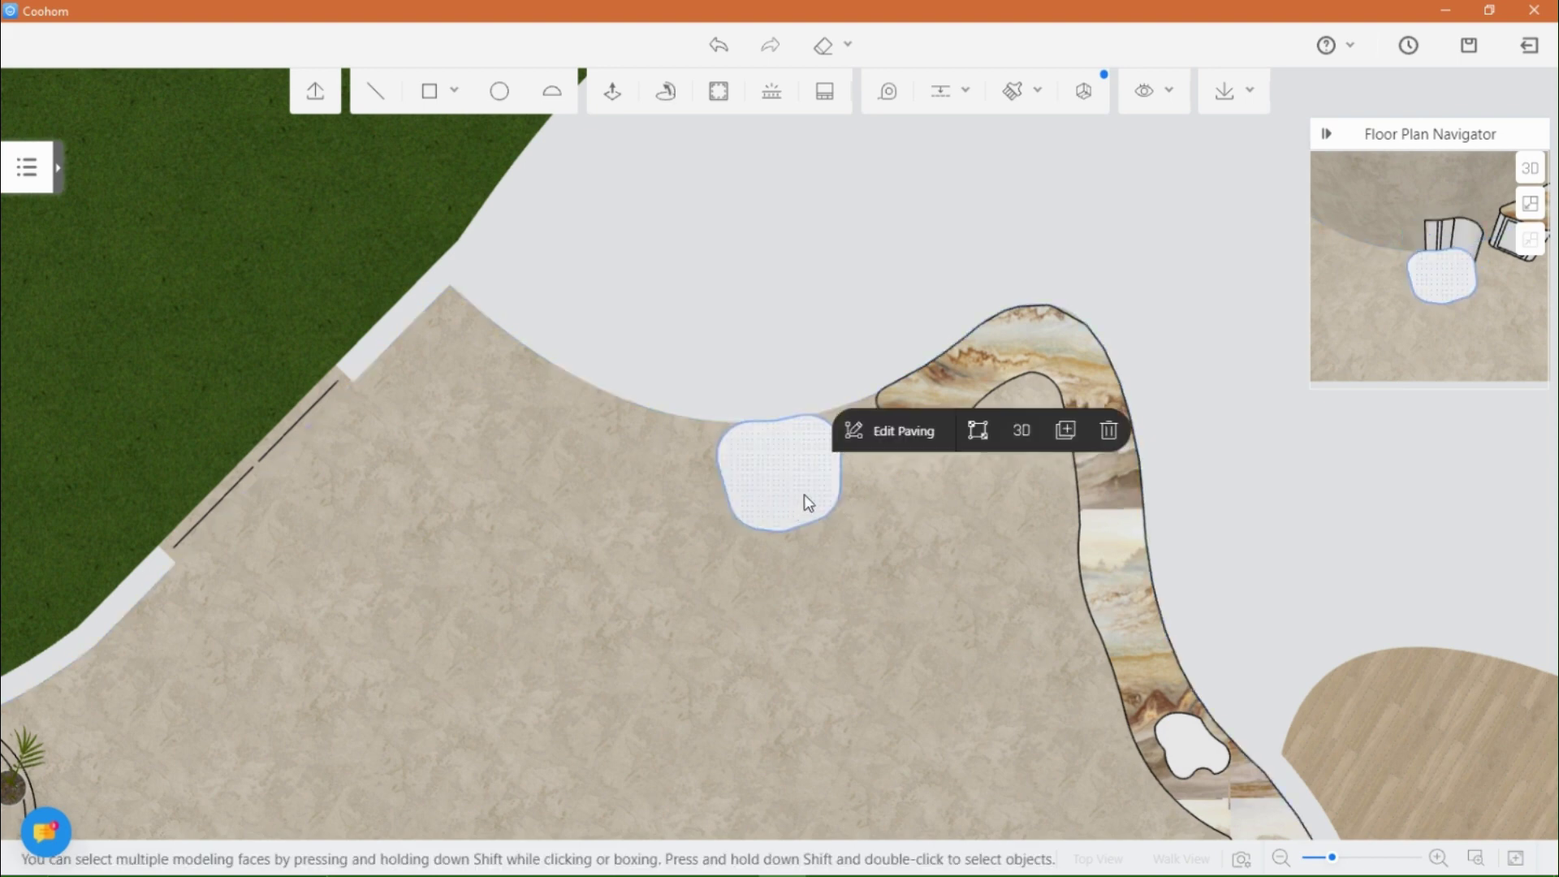
click(1108, 433)
click(721, 359)
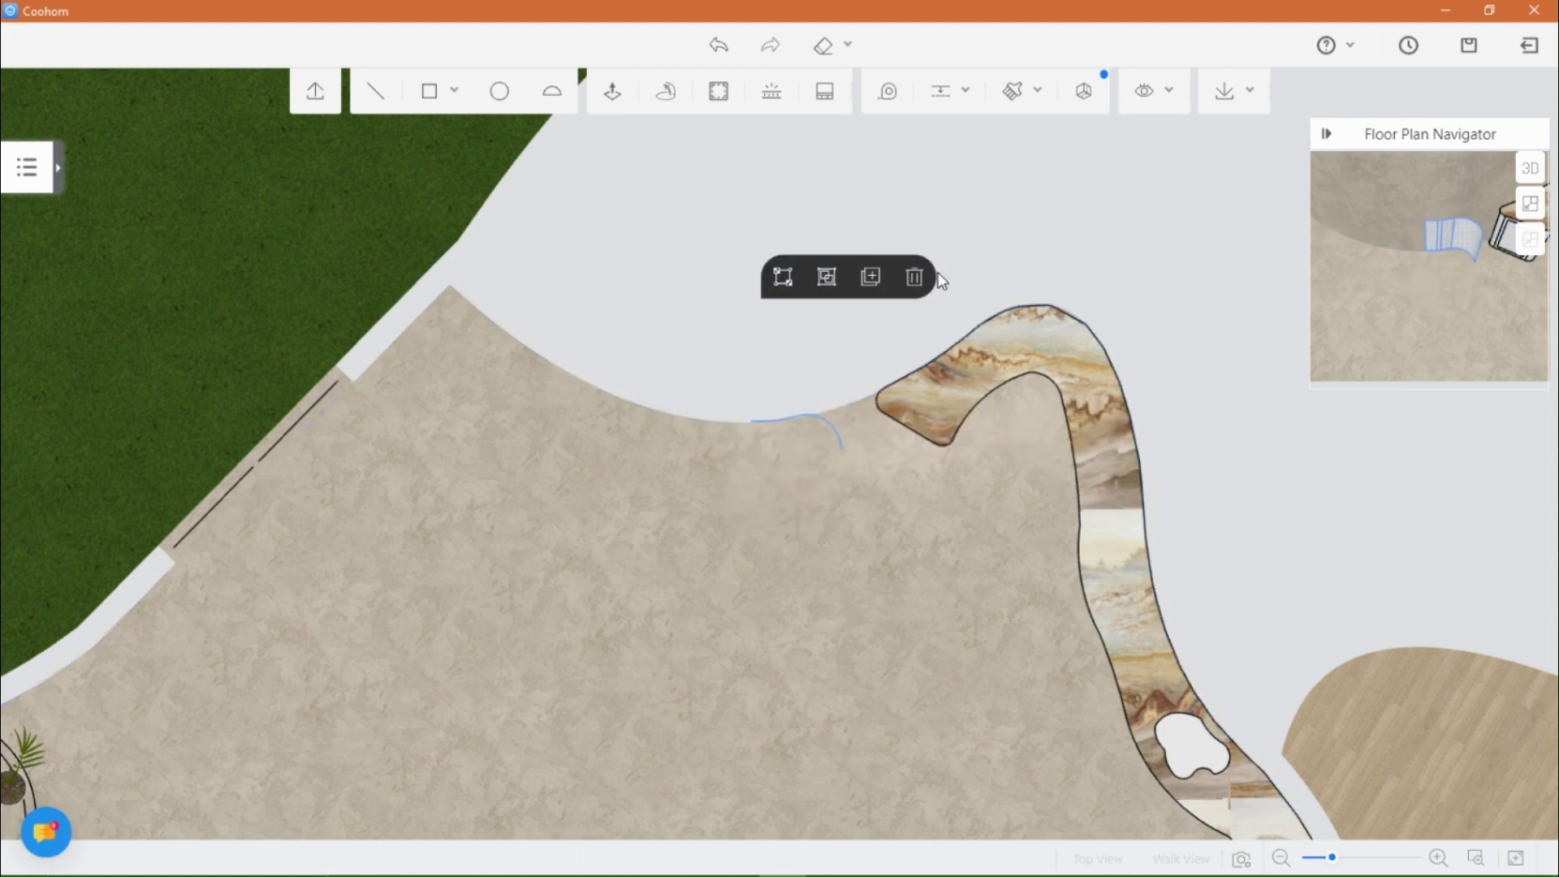
click(912, 275)
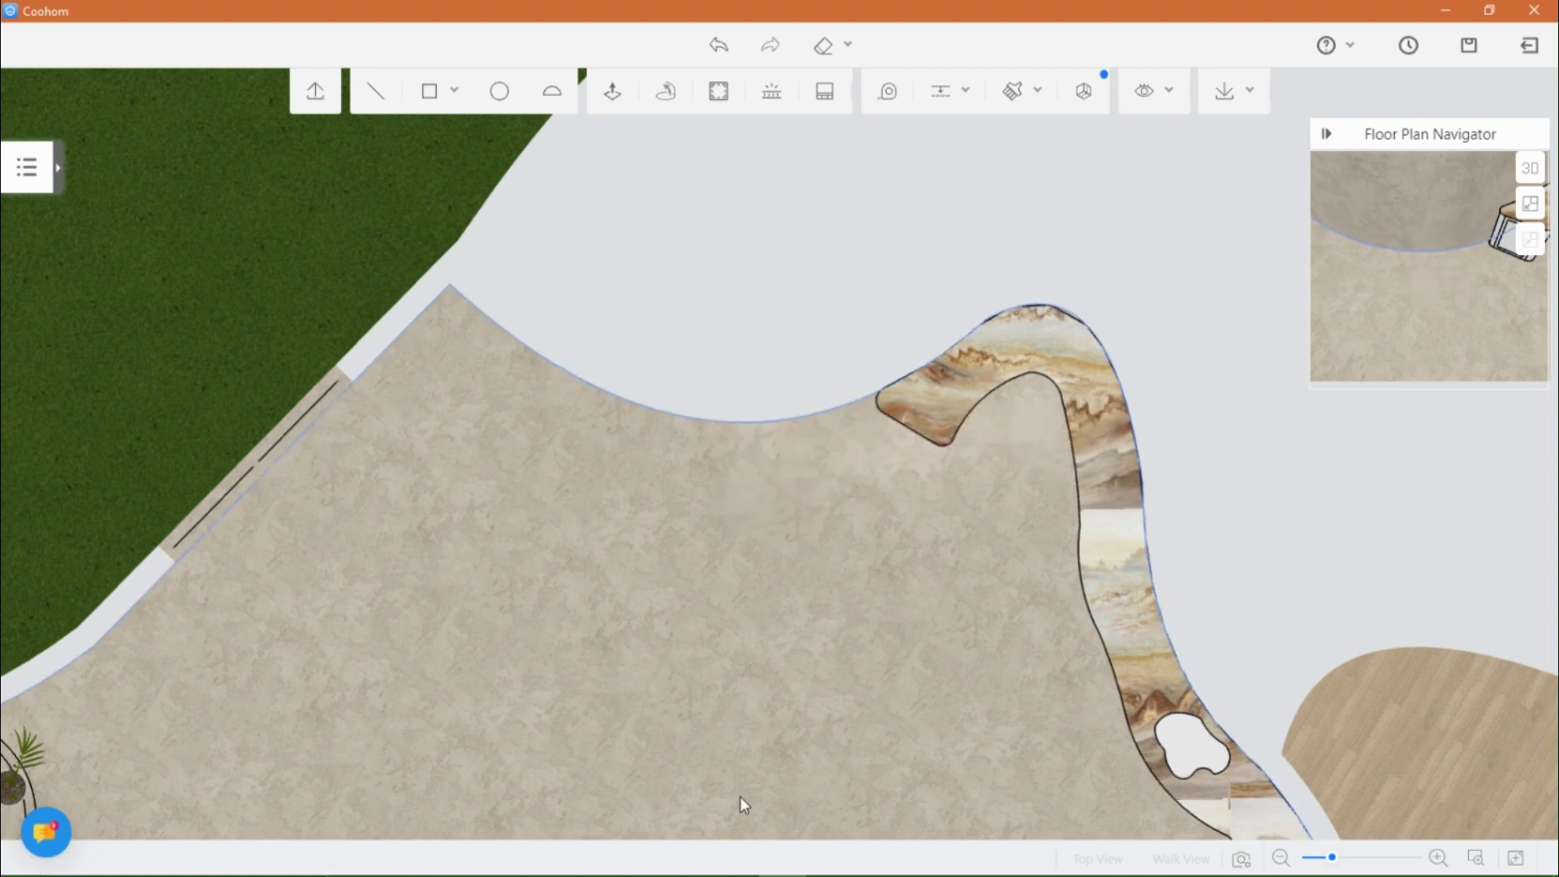
click(1517, 179)
drag(928, 636, 795, 623)
right_drag(505, 632, 779, 627)
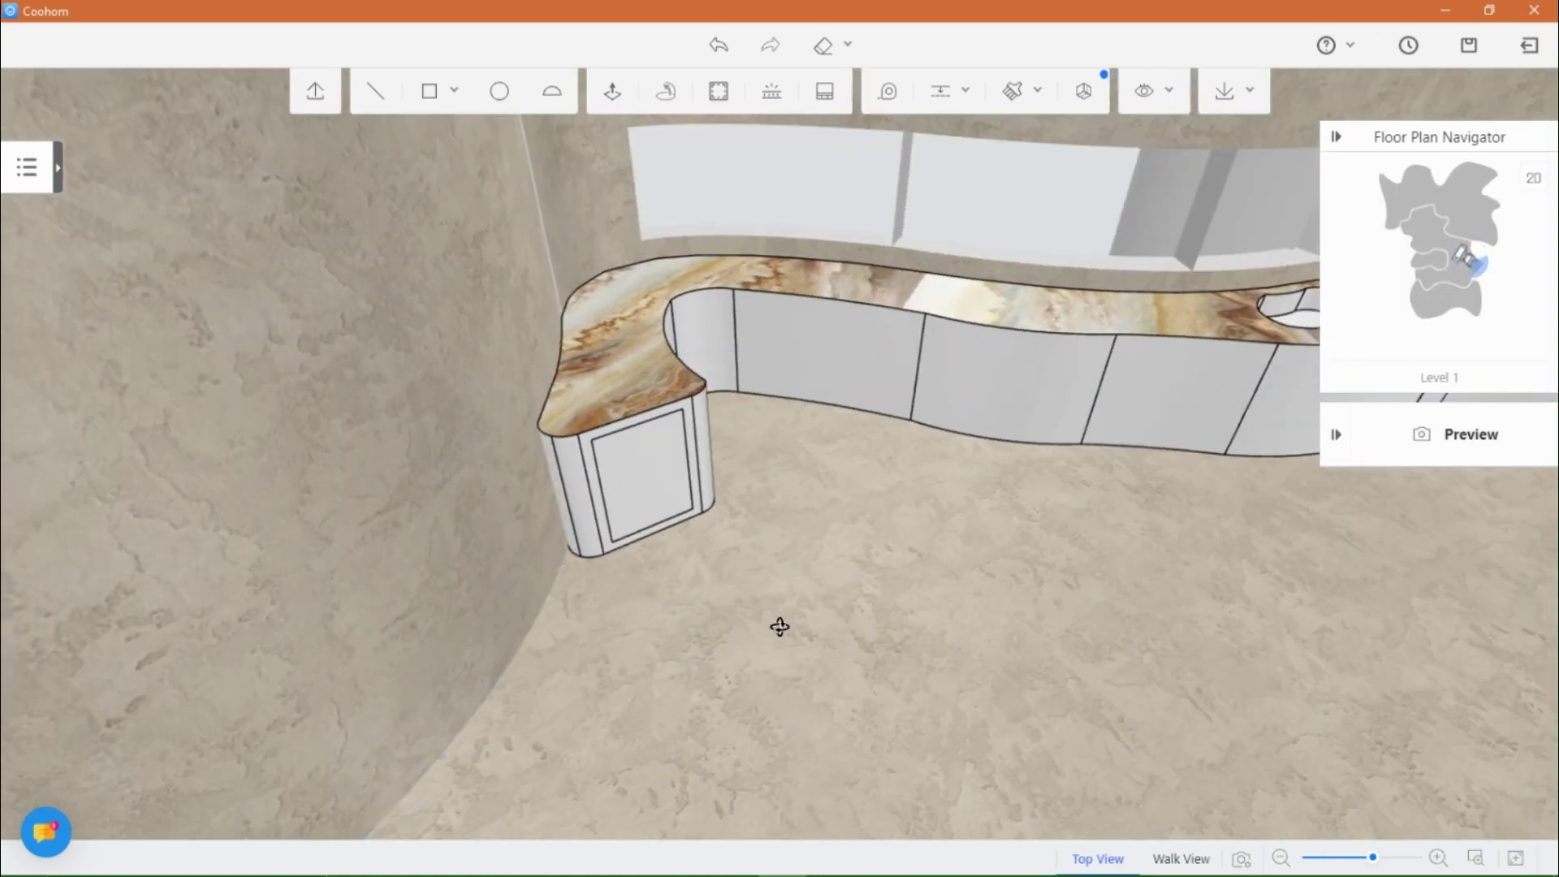
drag(780, 626, 574, 634)
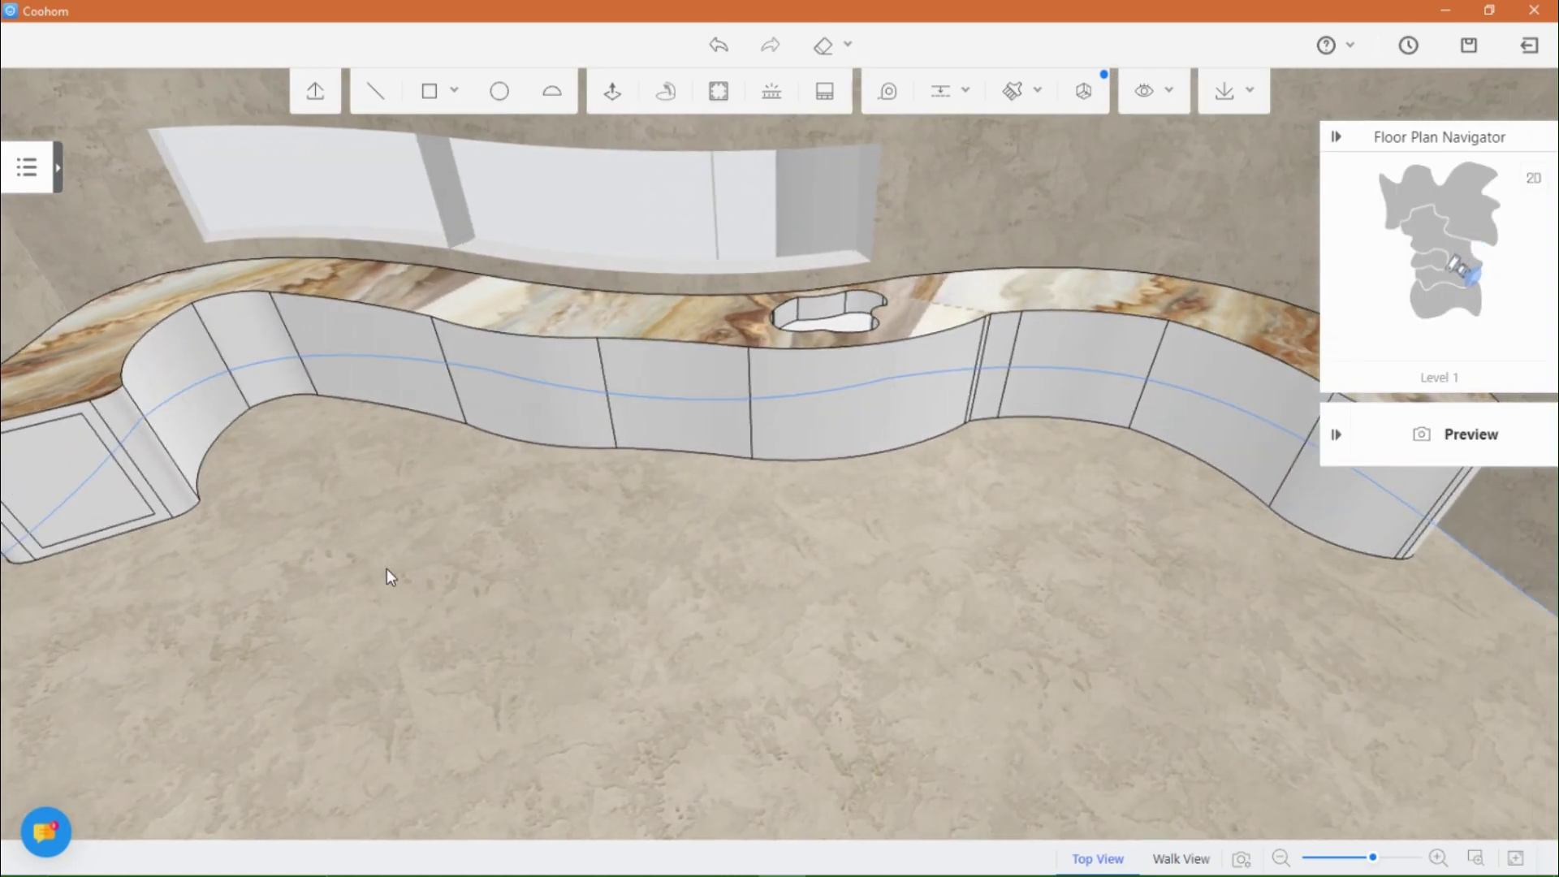
scroll(449, 583, down, 3)
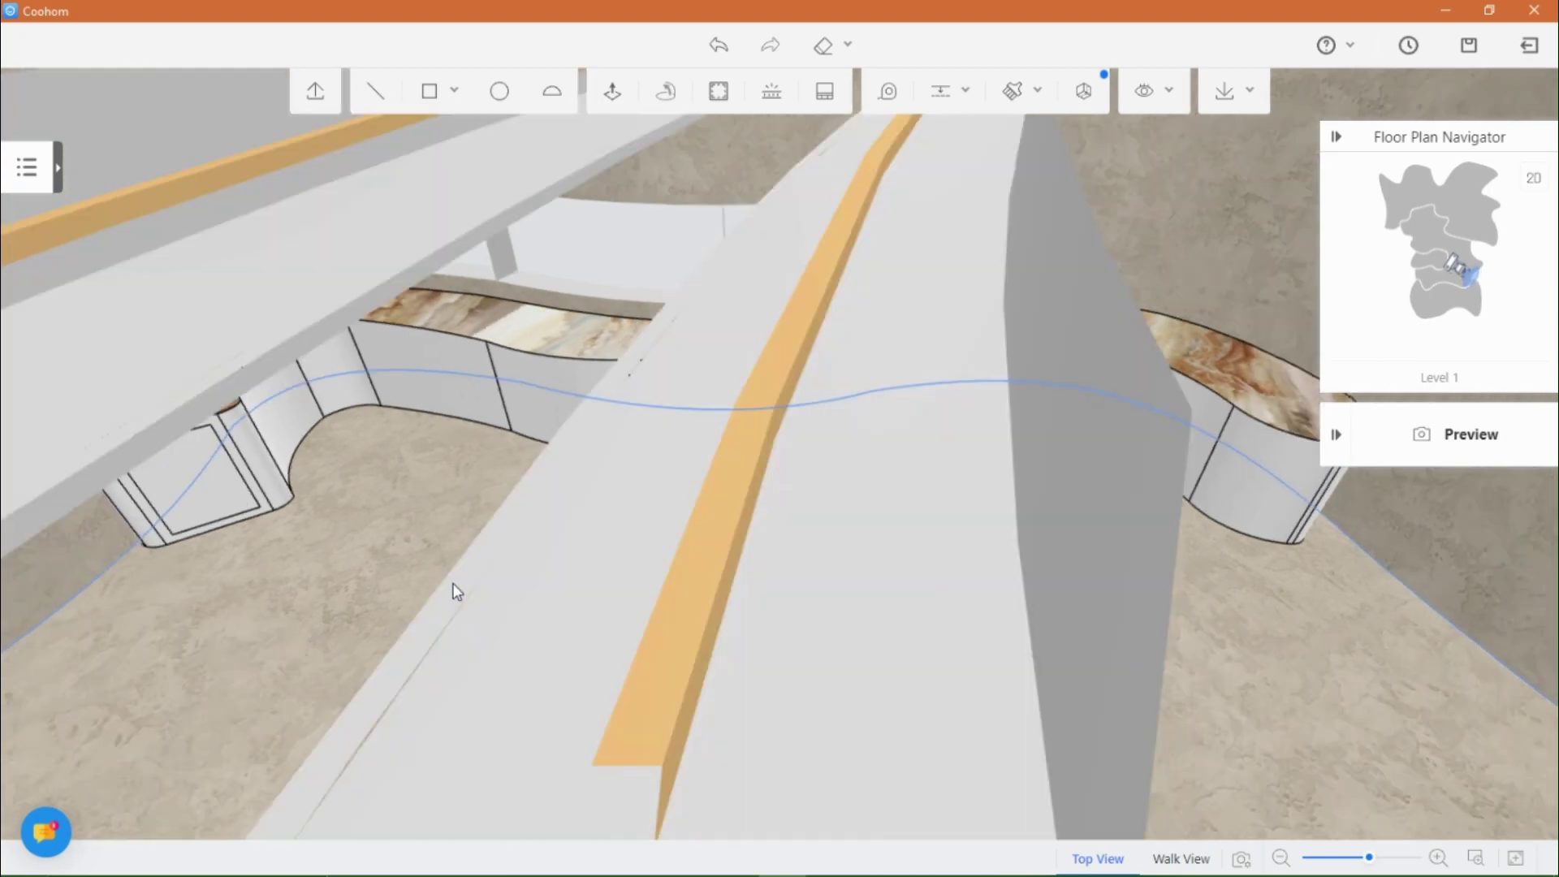
scroll(452, 590, up, 1)
drag(368, 579, 659, 614)
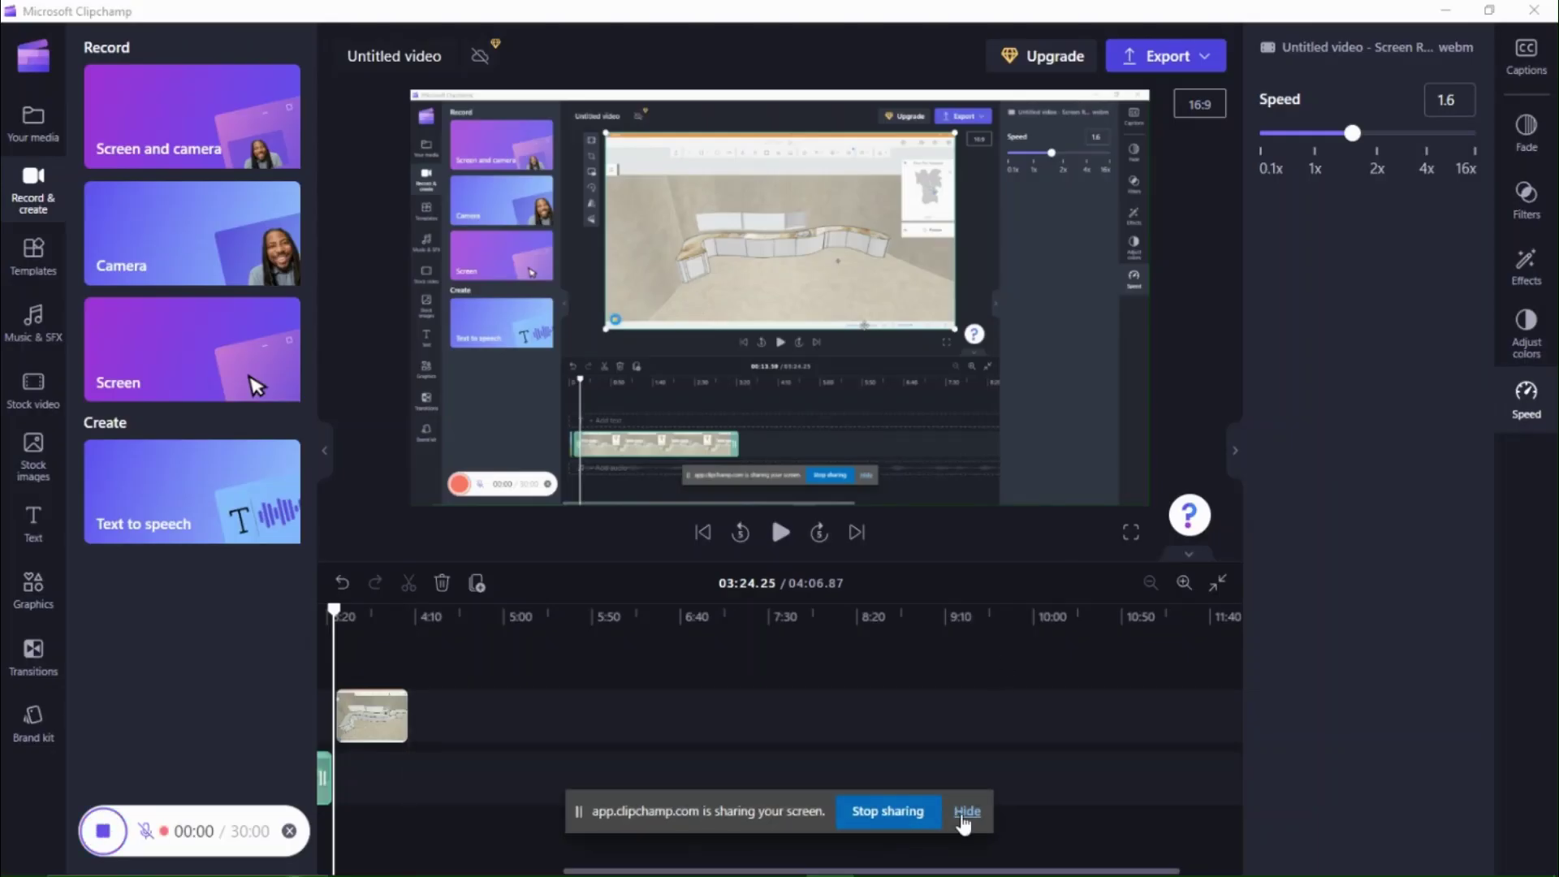
click(964, 815)
click(1445, 10)
Step: Measure the floor clearance outward from the front of the curved counter
drag(731, 568, 767, 623)
scroll(681, 578, up, 3)
right_drag(680, 578, 914, 570)
scroll(709, 450, up, 3)
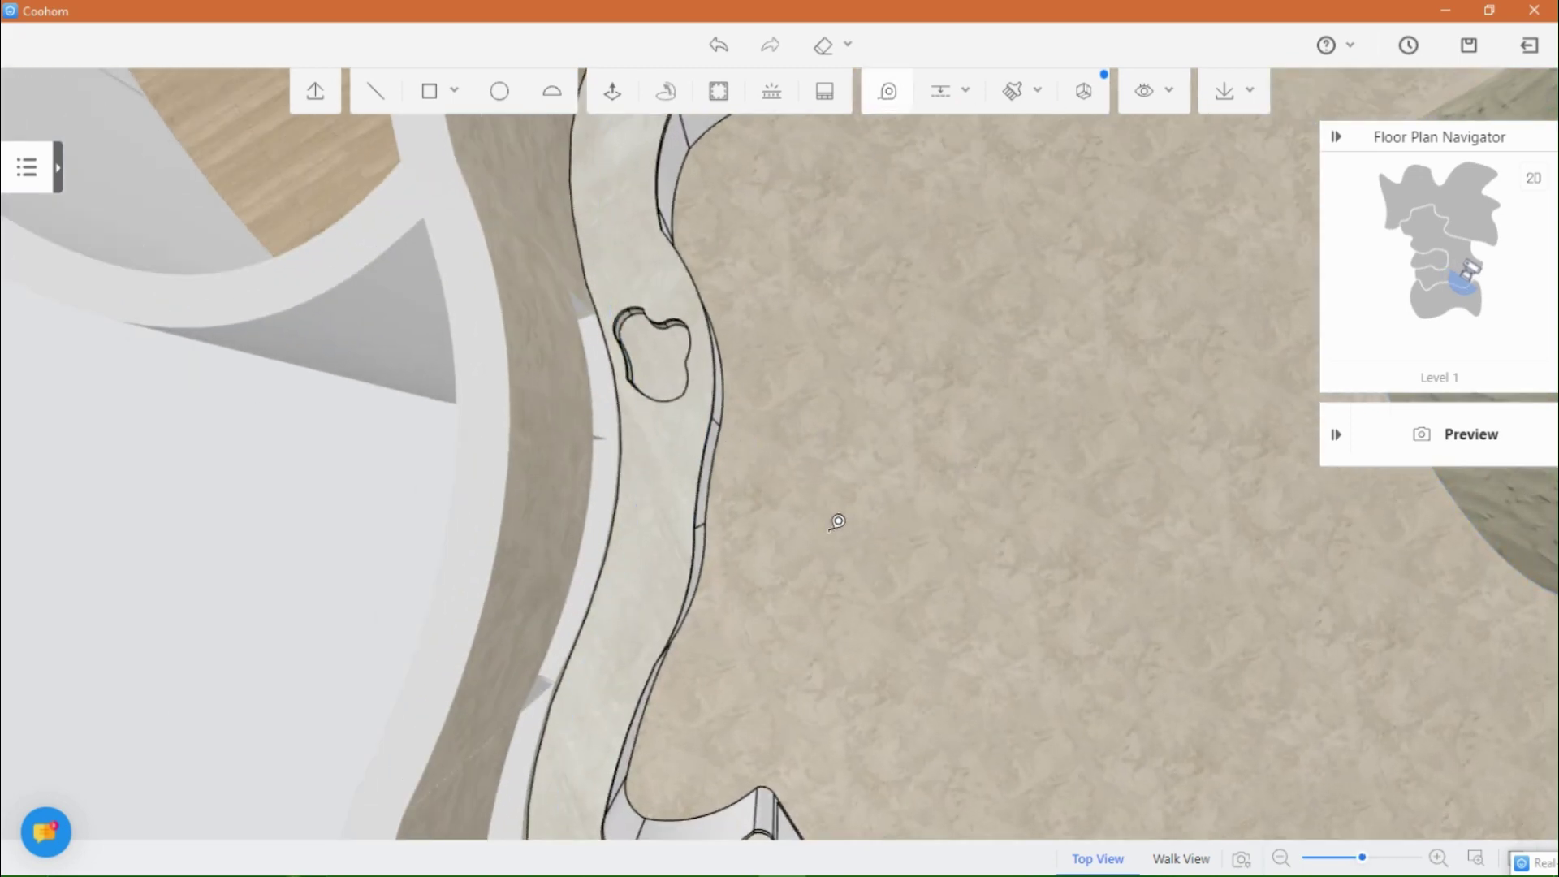
click(773, 318)
scroll(935, 631, up, 2)
key(Escape)
drag(869, 605, 764, 605)
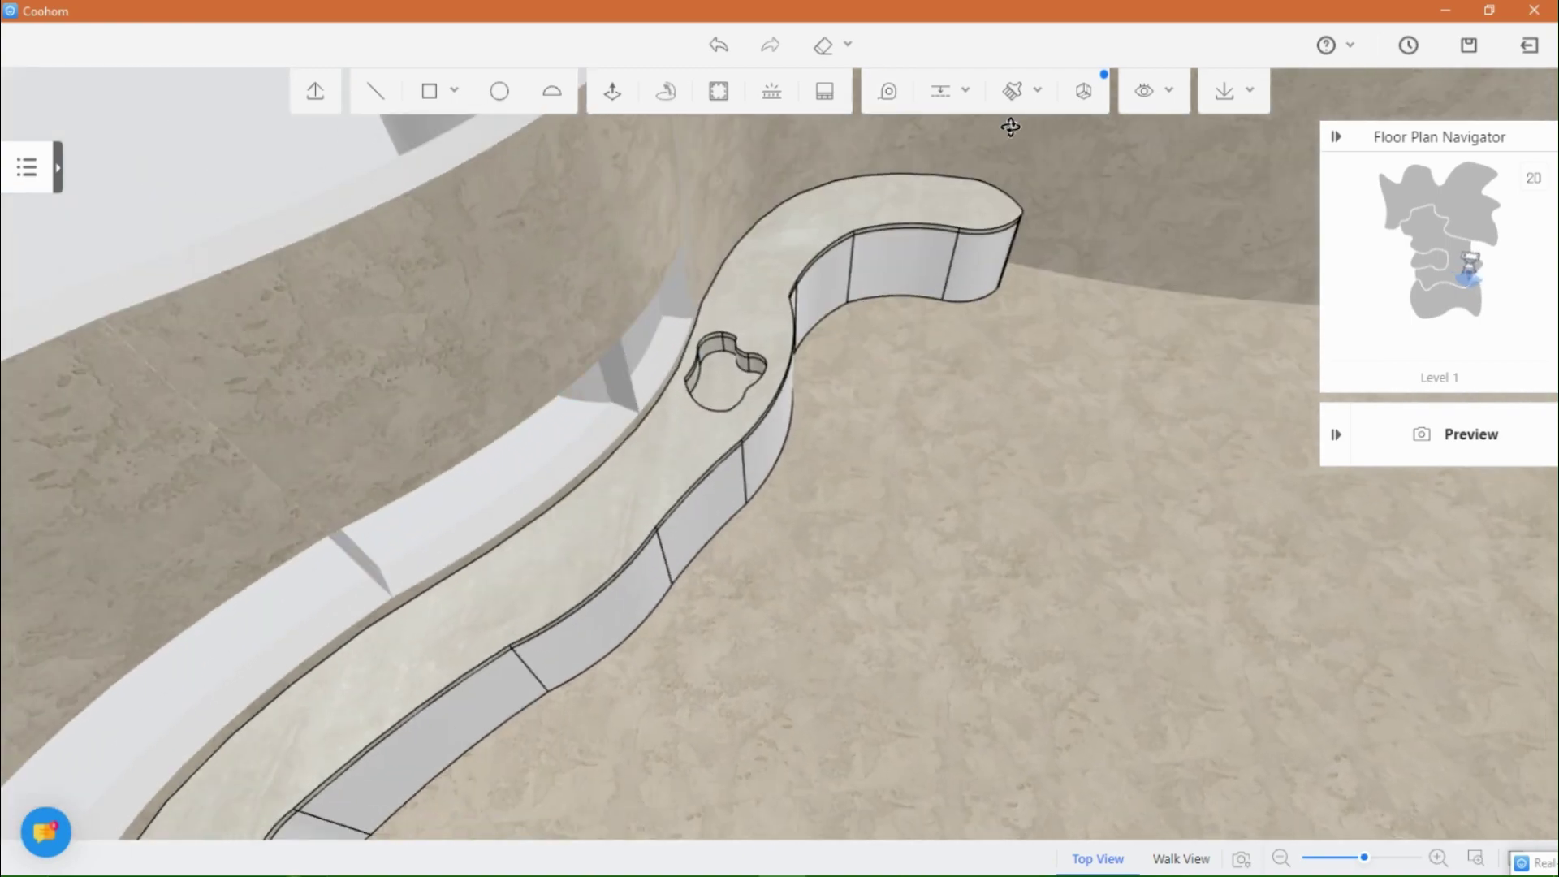
click(884, 99)
click(722, 521)
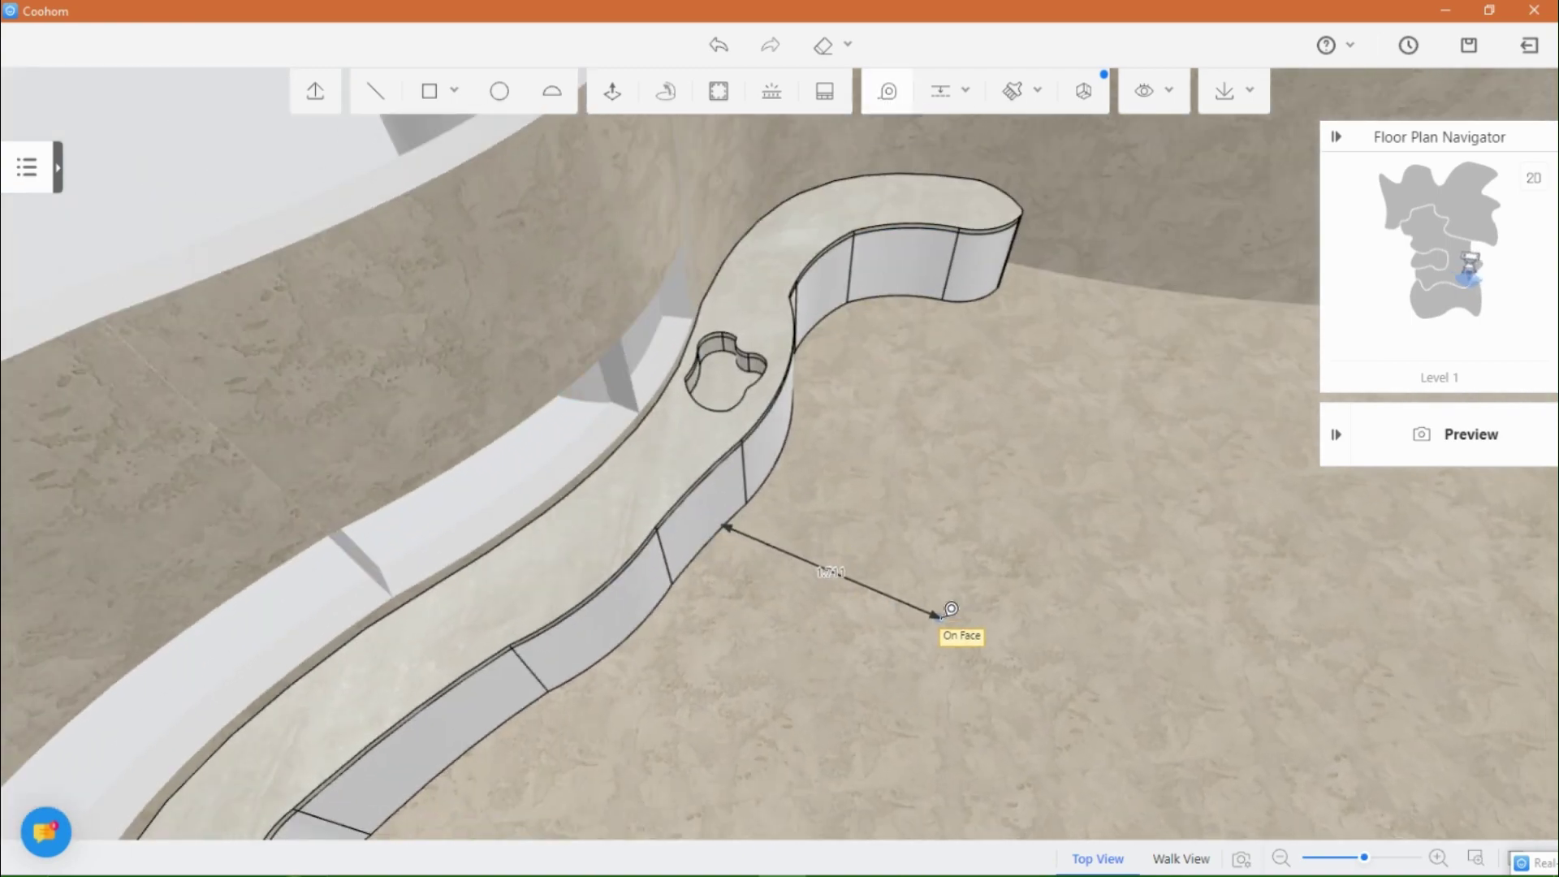
key(Escape)
Step: Draw a closed seven-sided line outline on the floor in front of the curved counter
scroll(964, 625, down, 6)
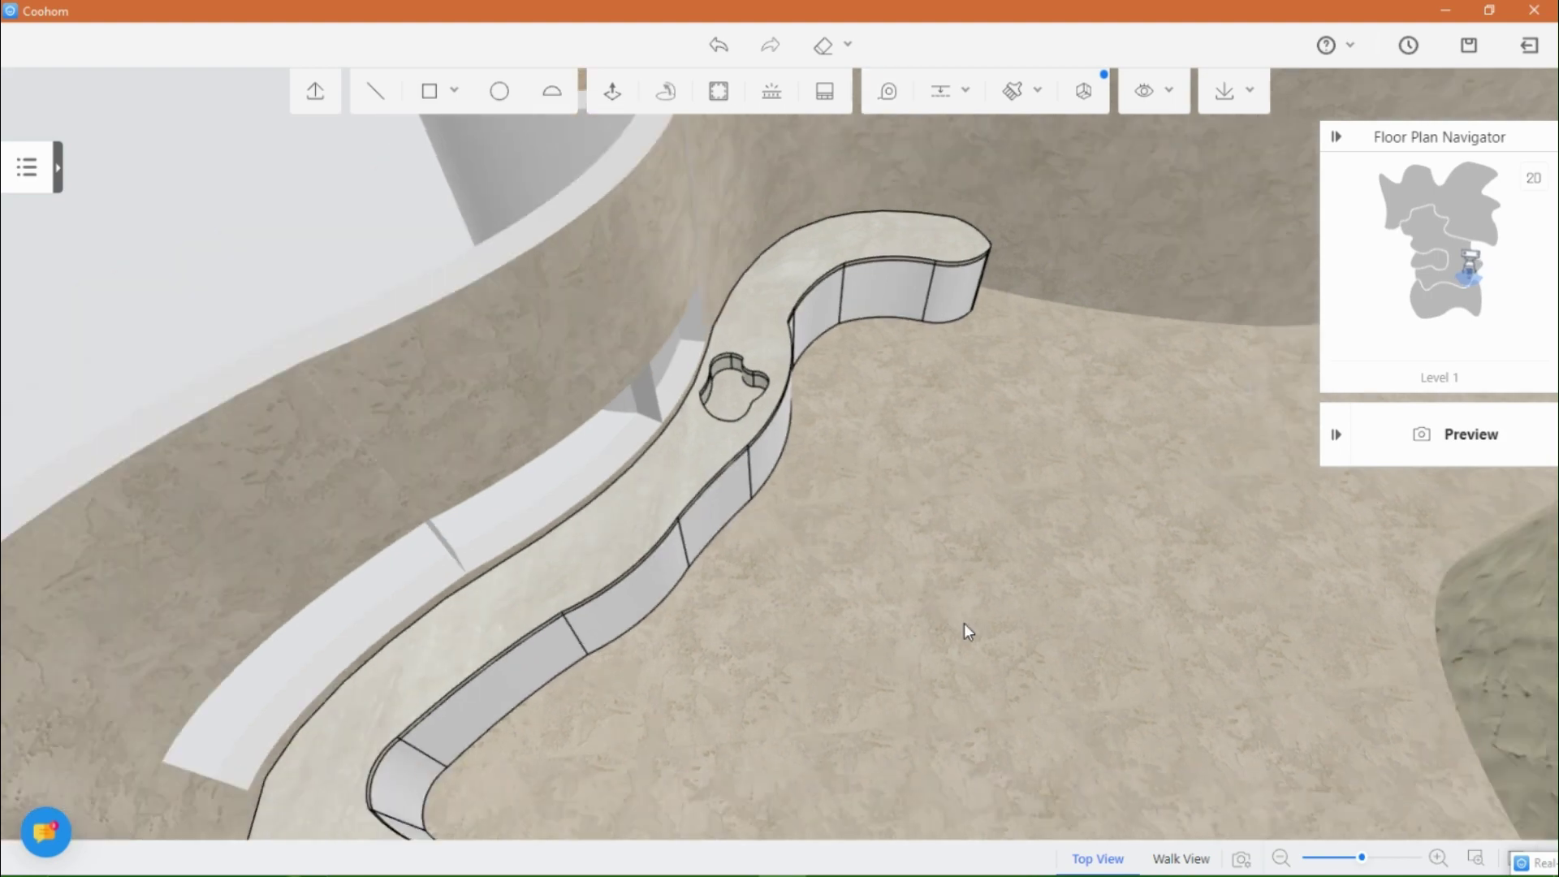
drag(880, 600, 772, 609)
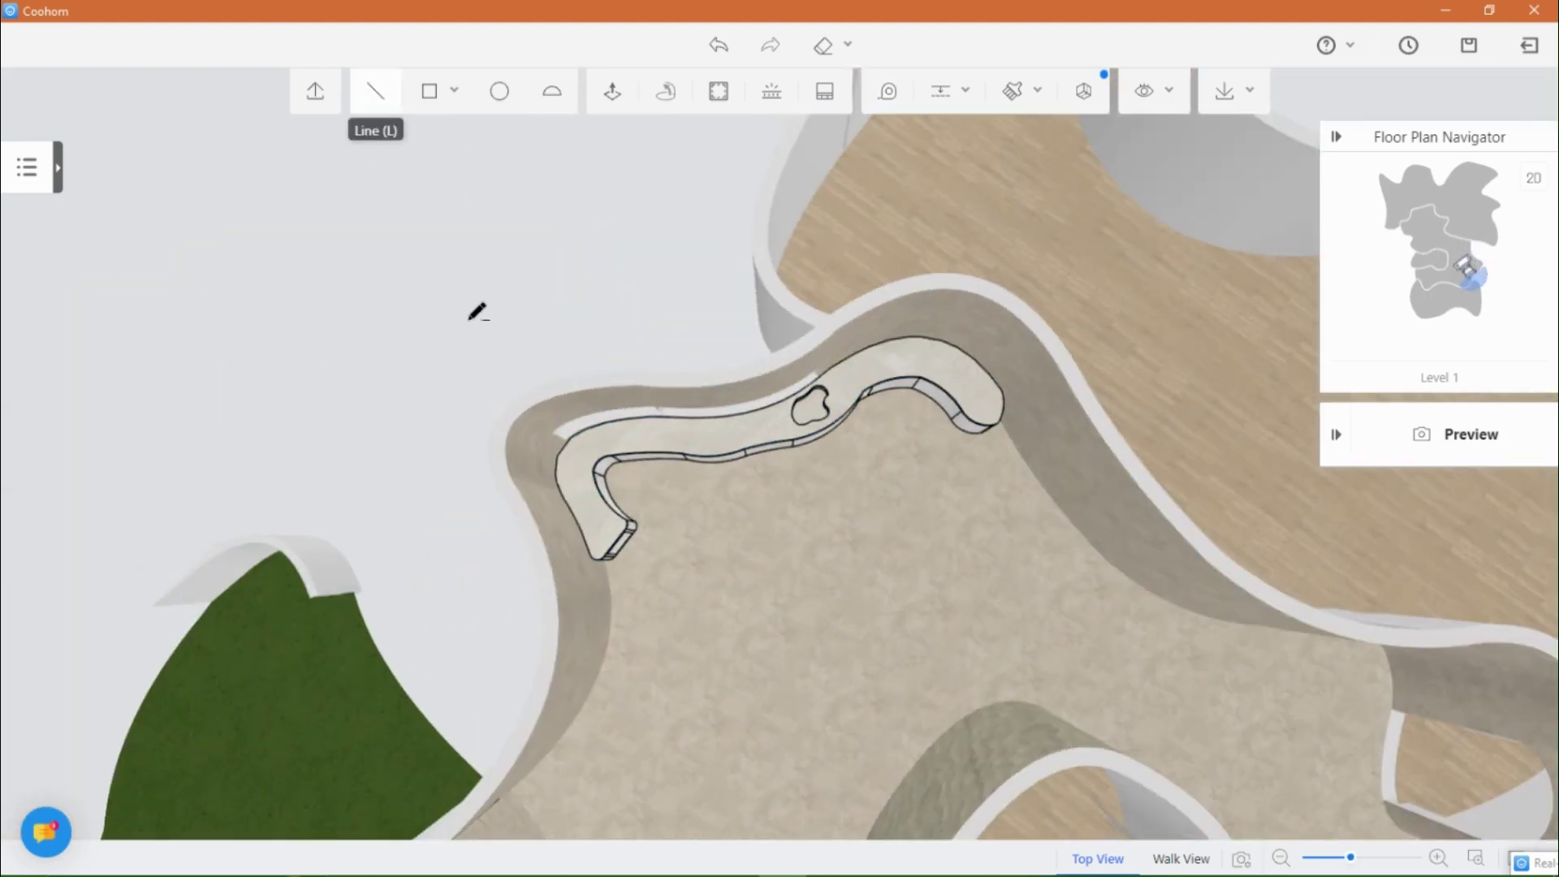
scroll(781, 475, up, 2)
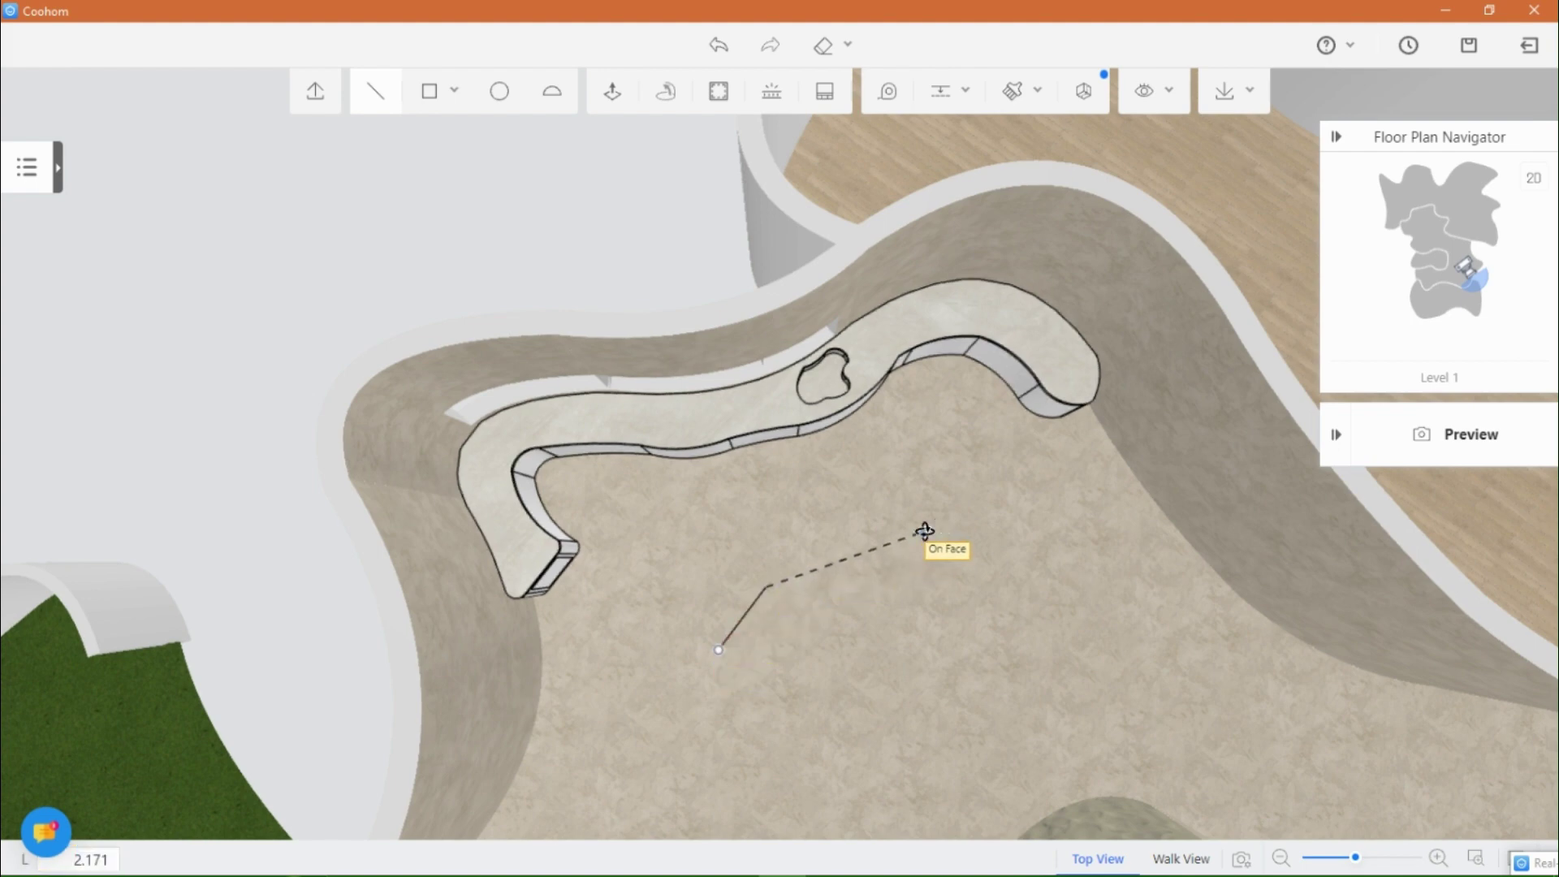
click(1021, 551)
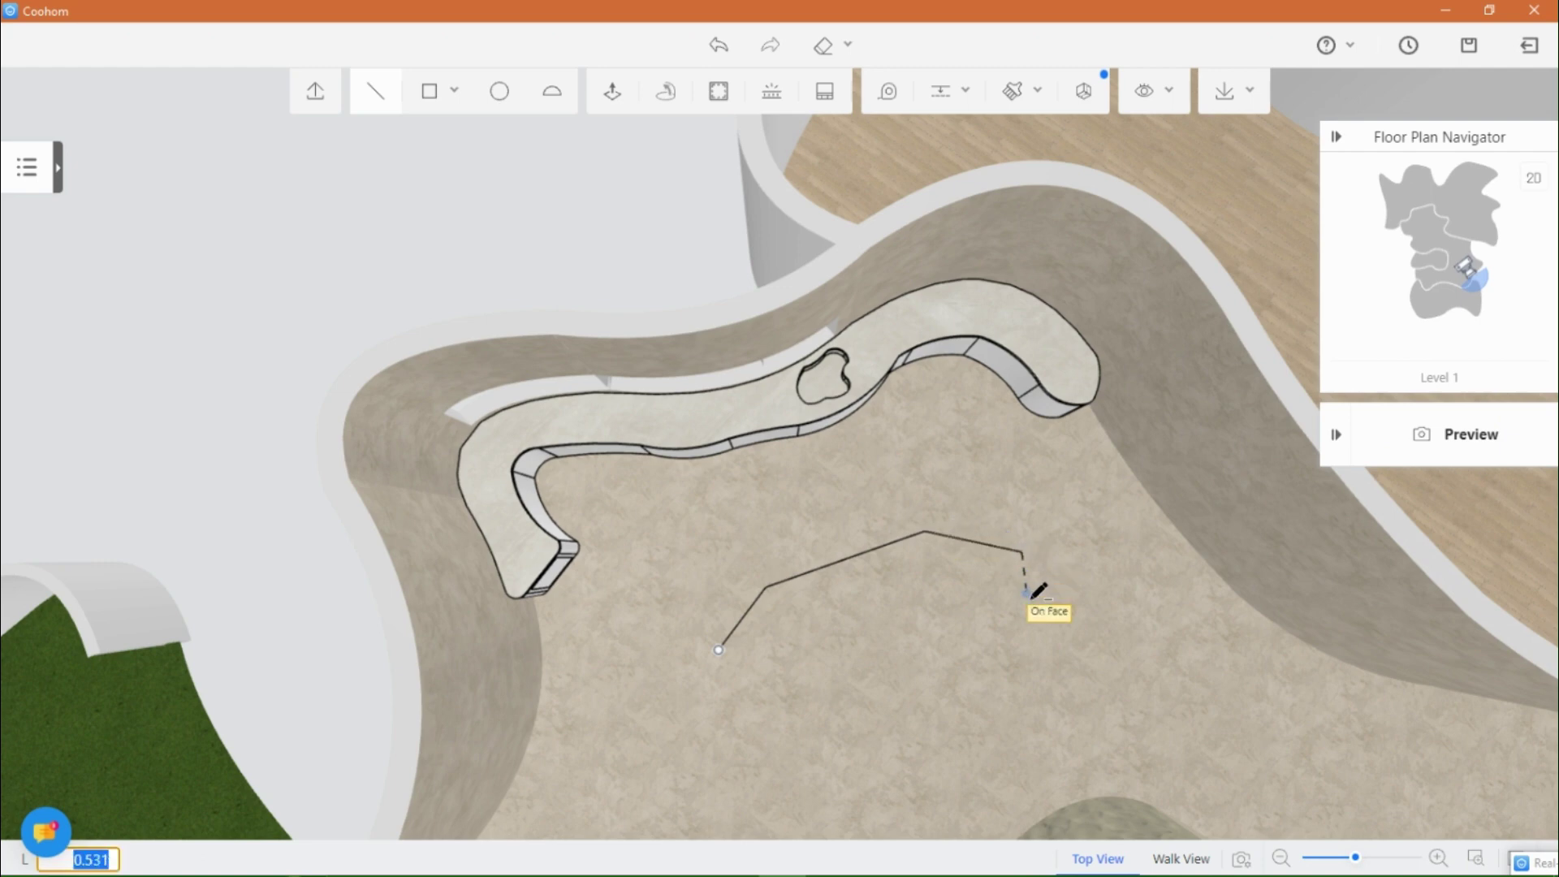
click(922, 688)
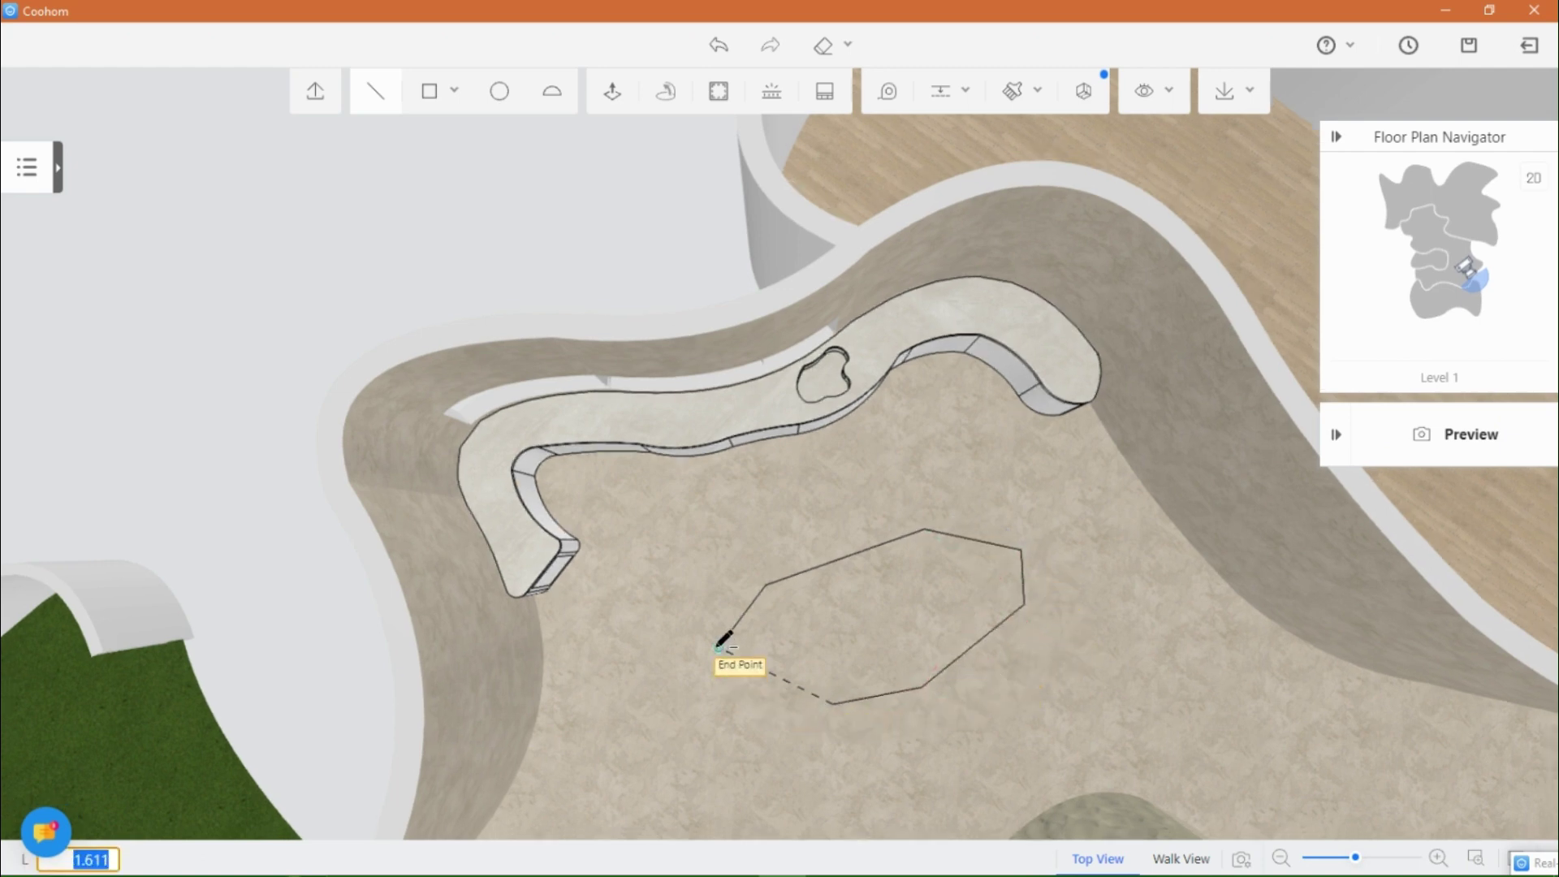
click(718, 646)
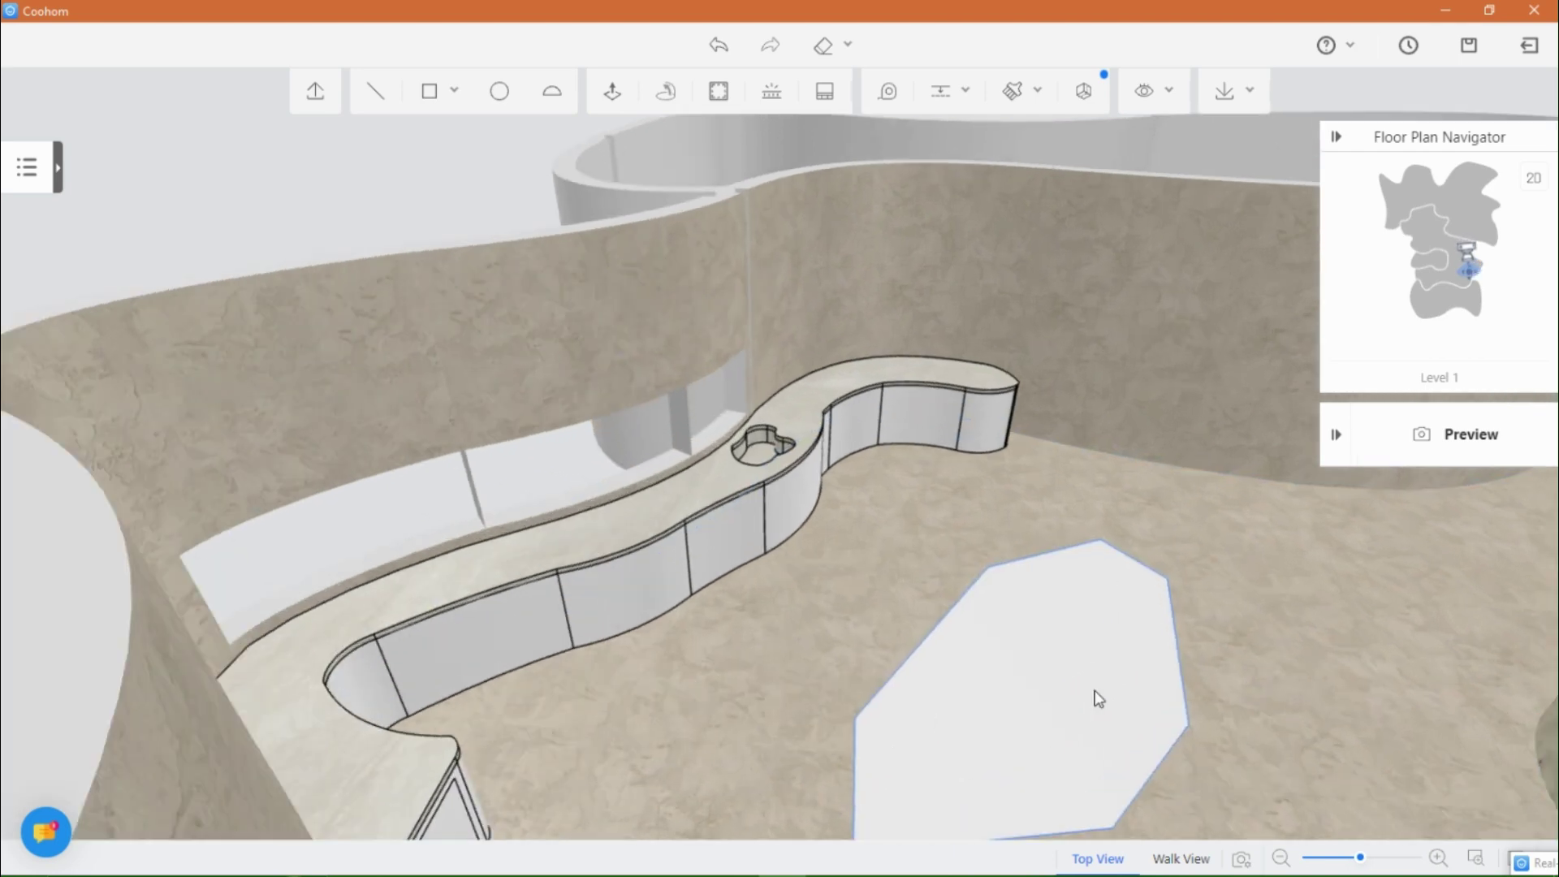
Step: Round the corners of the seven-sided floor face with the chamfer radius tool
click(1098, 698)
click(1368, 617)
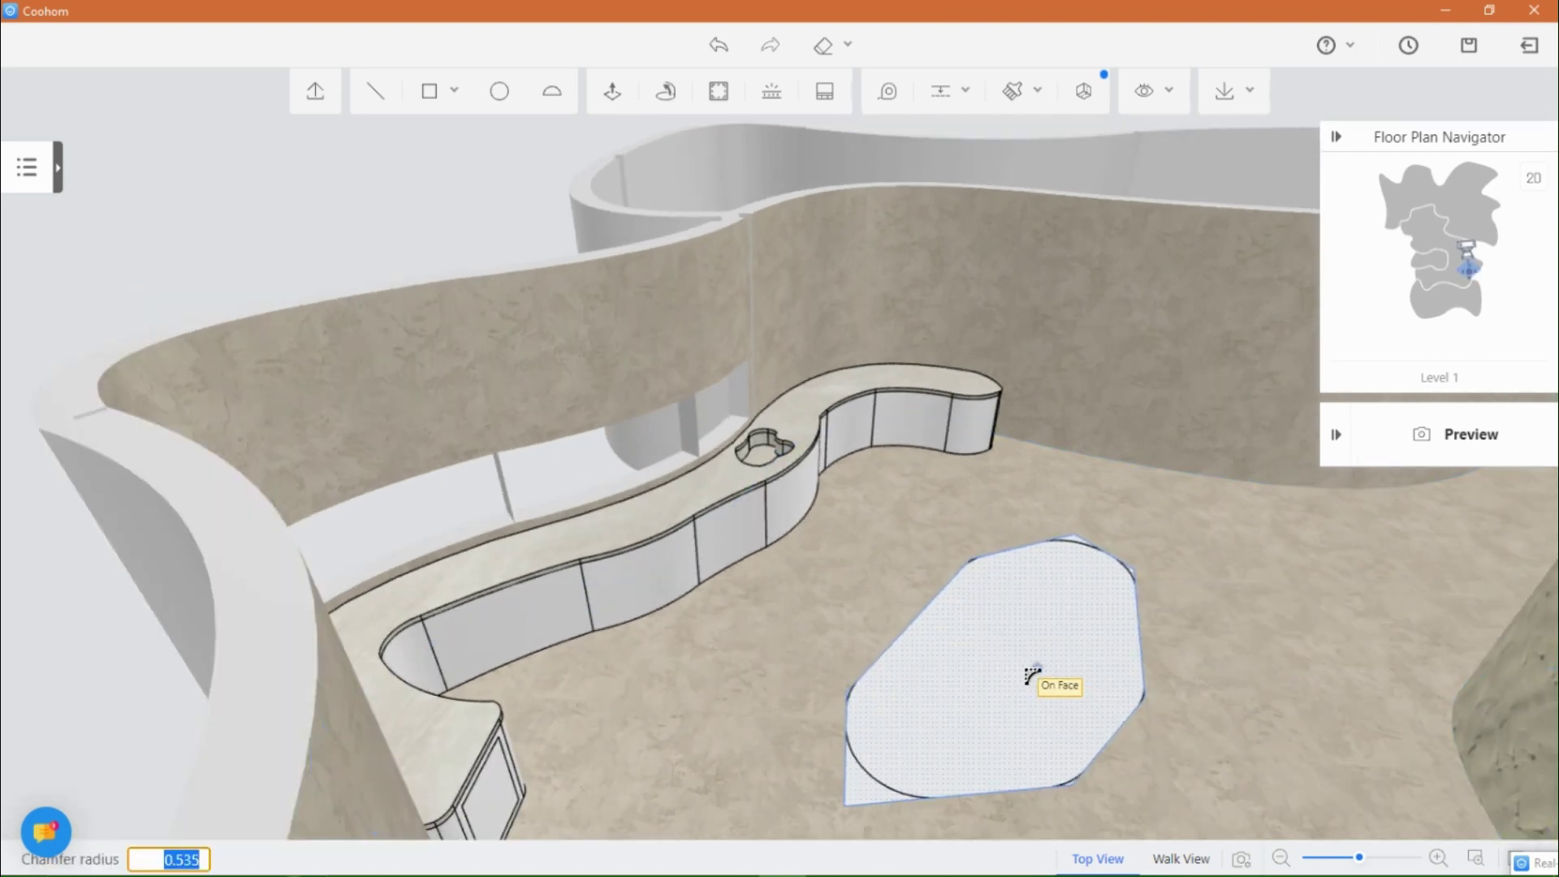
scroll(1187, 724, down, 3)
middle_drag(1112, 742, 1044, 730)
scroll(1044, 728, up, 5)
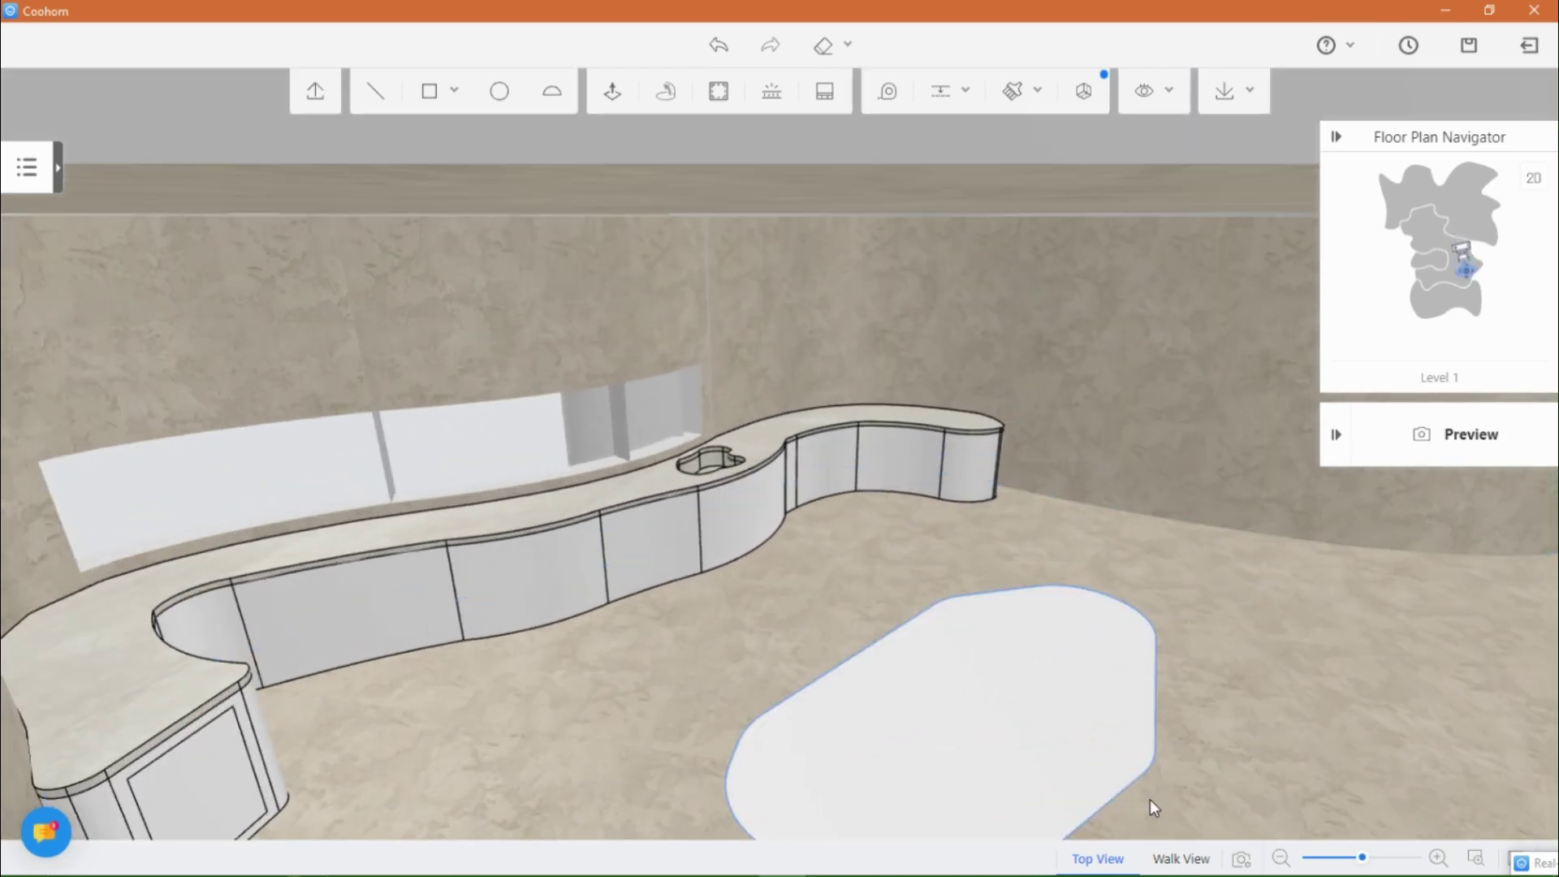
Step: Extrude the rounded floor face upward into a solid kitchen island block
click(947, 695)
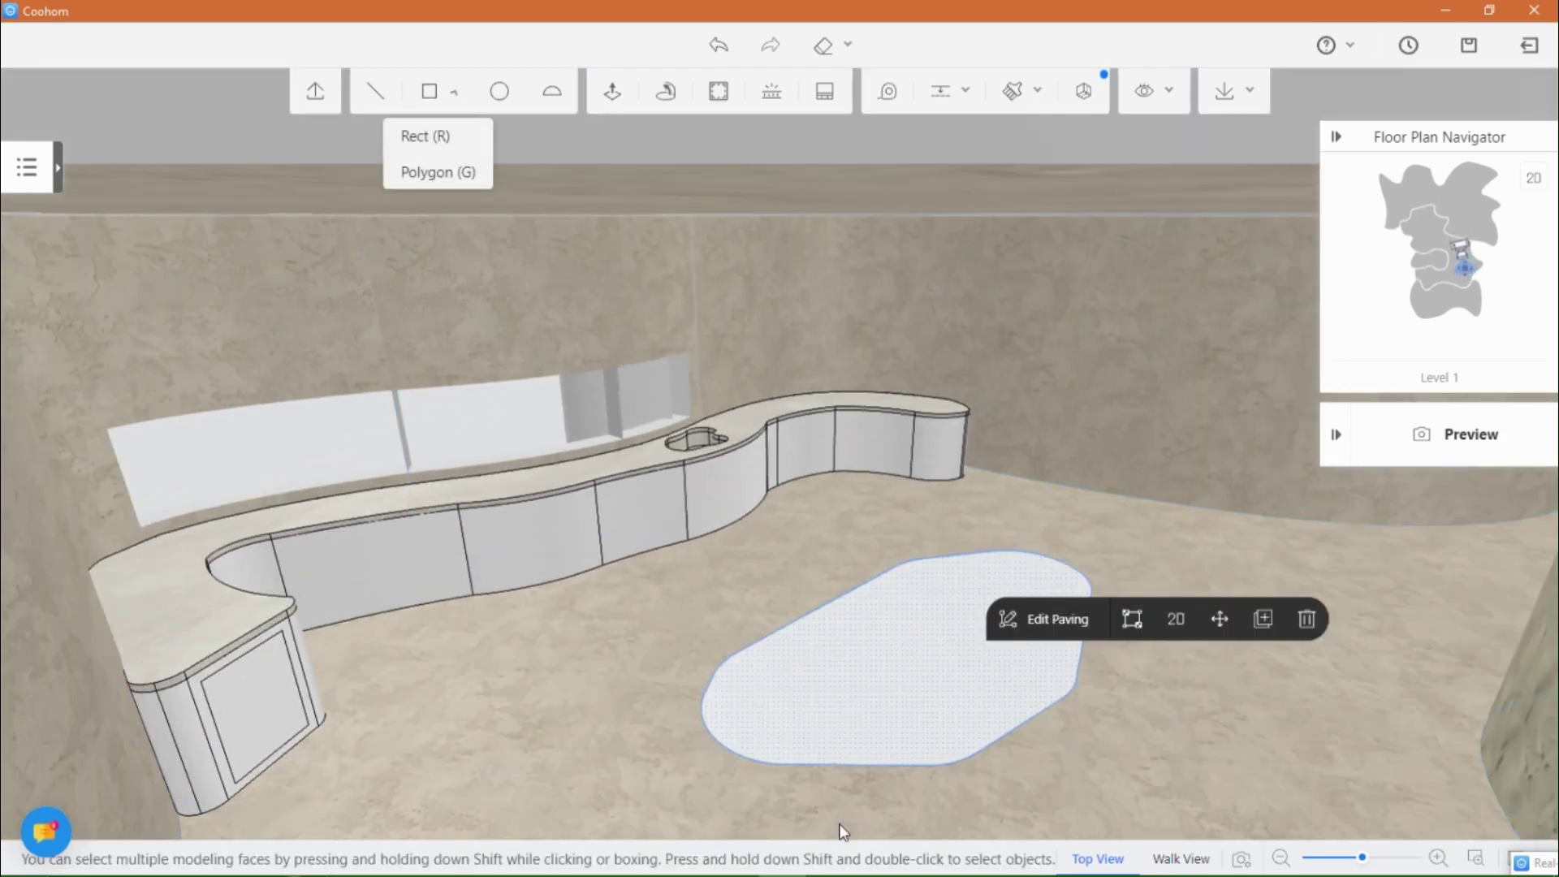
mouse_move(428, 96)
click(614, 94)
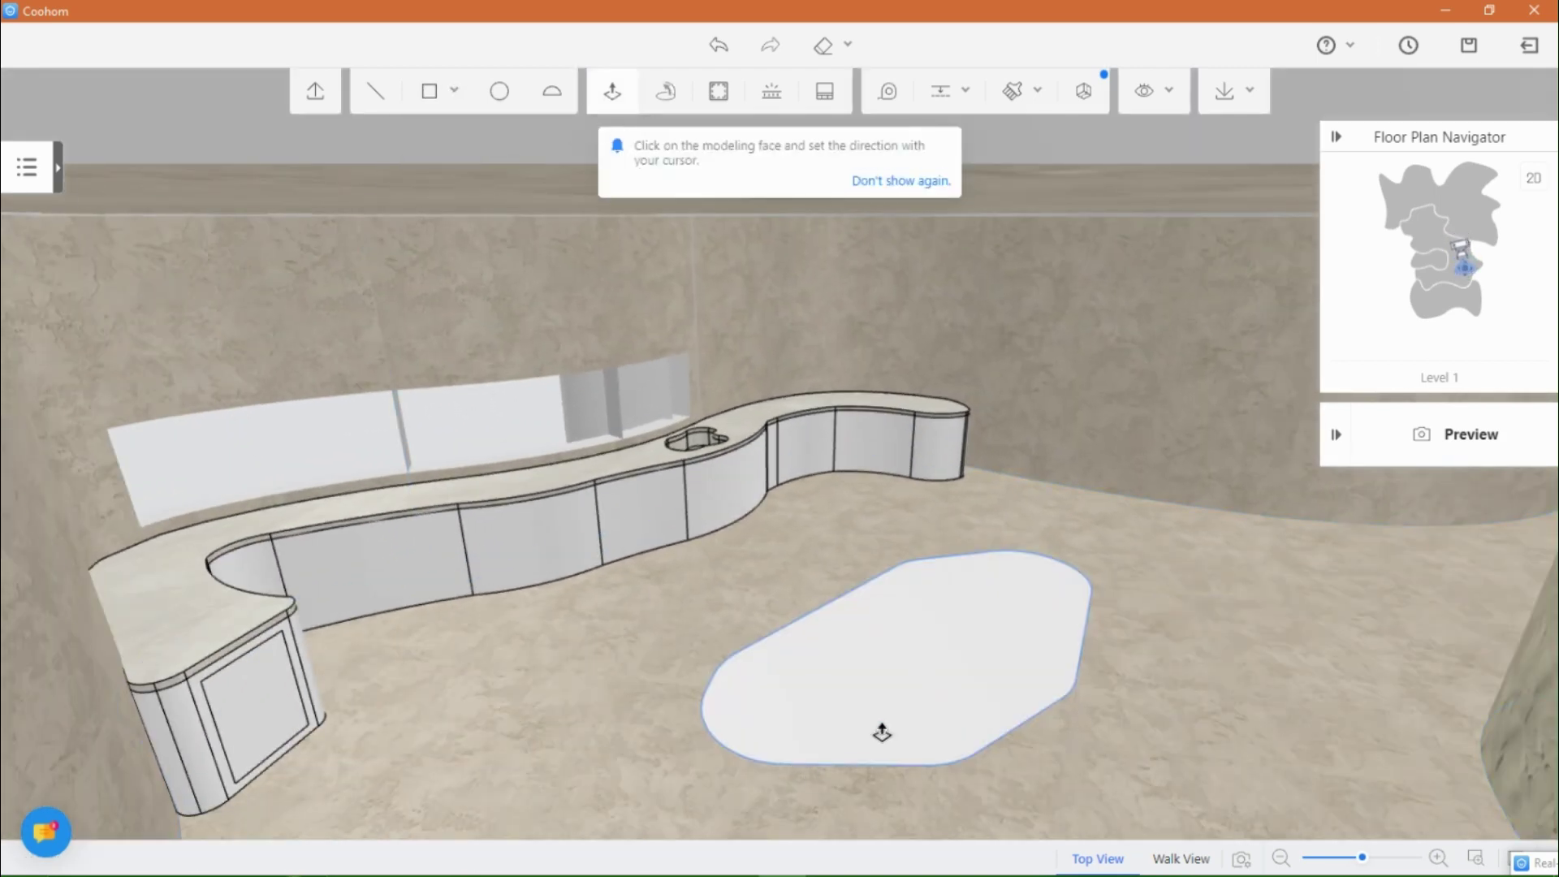
click(884, 731)
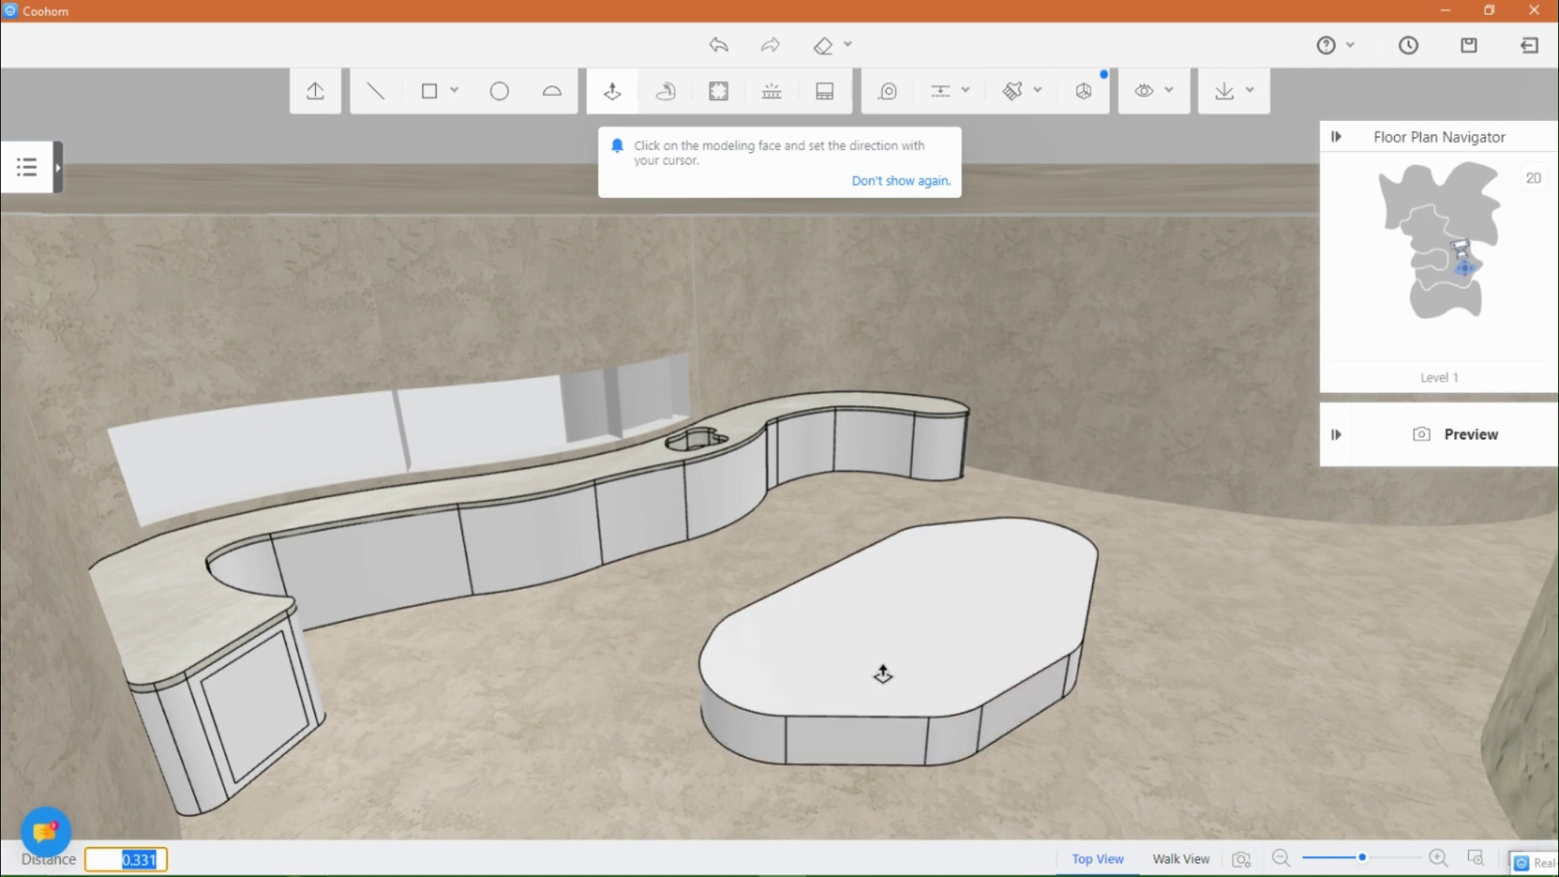
click(877, 629)
middle_drag(878, 627, 713, 671)
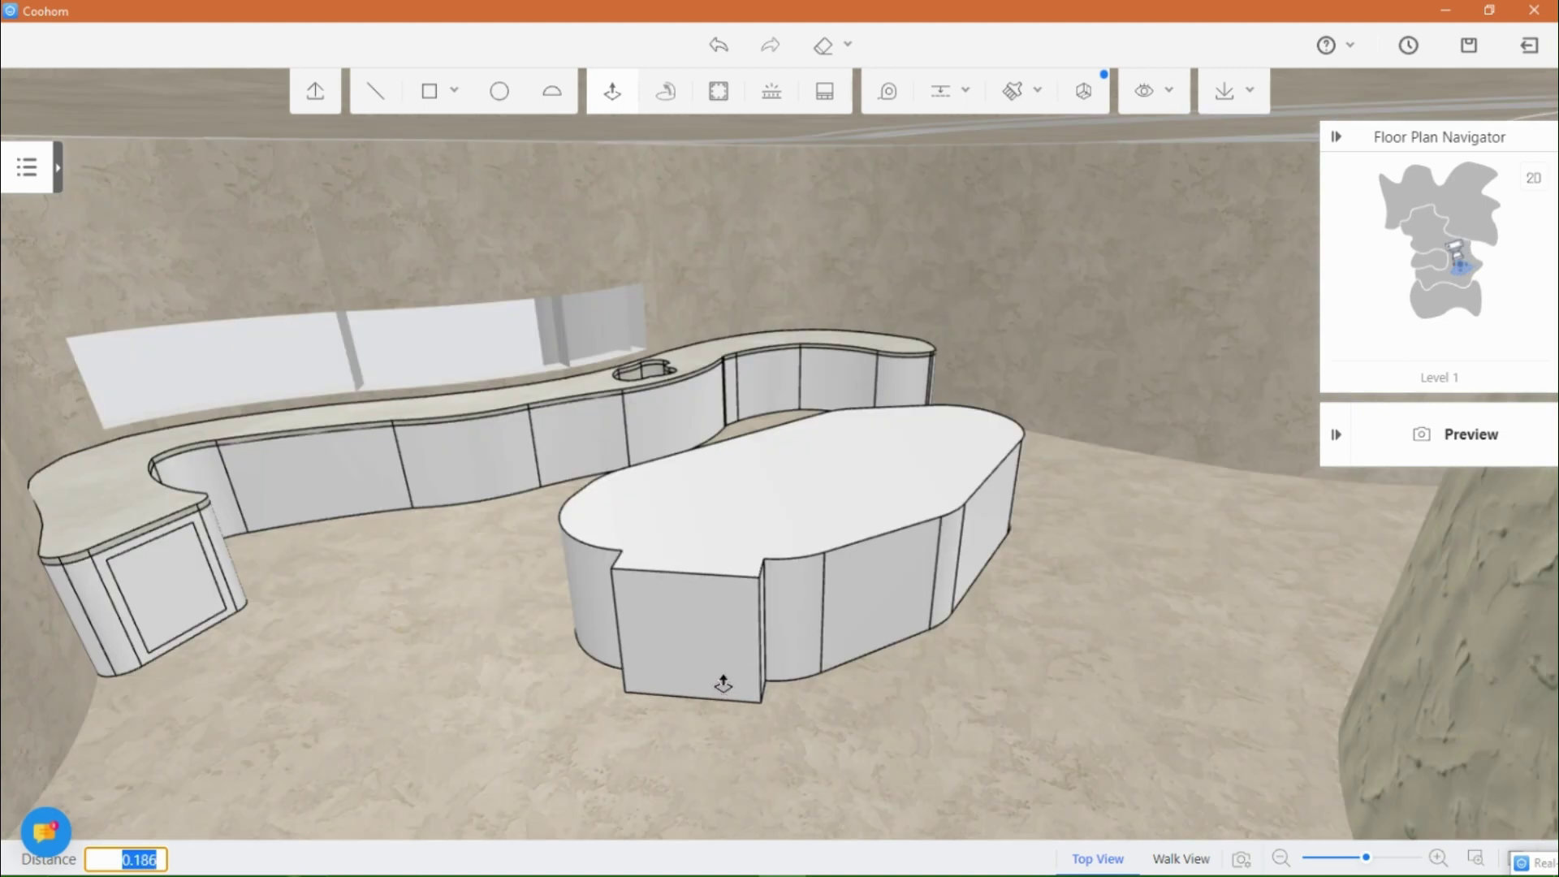
key(Escape)
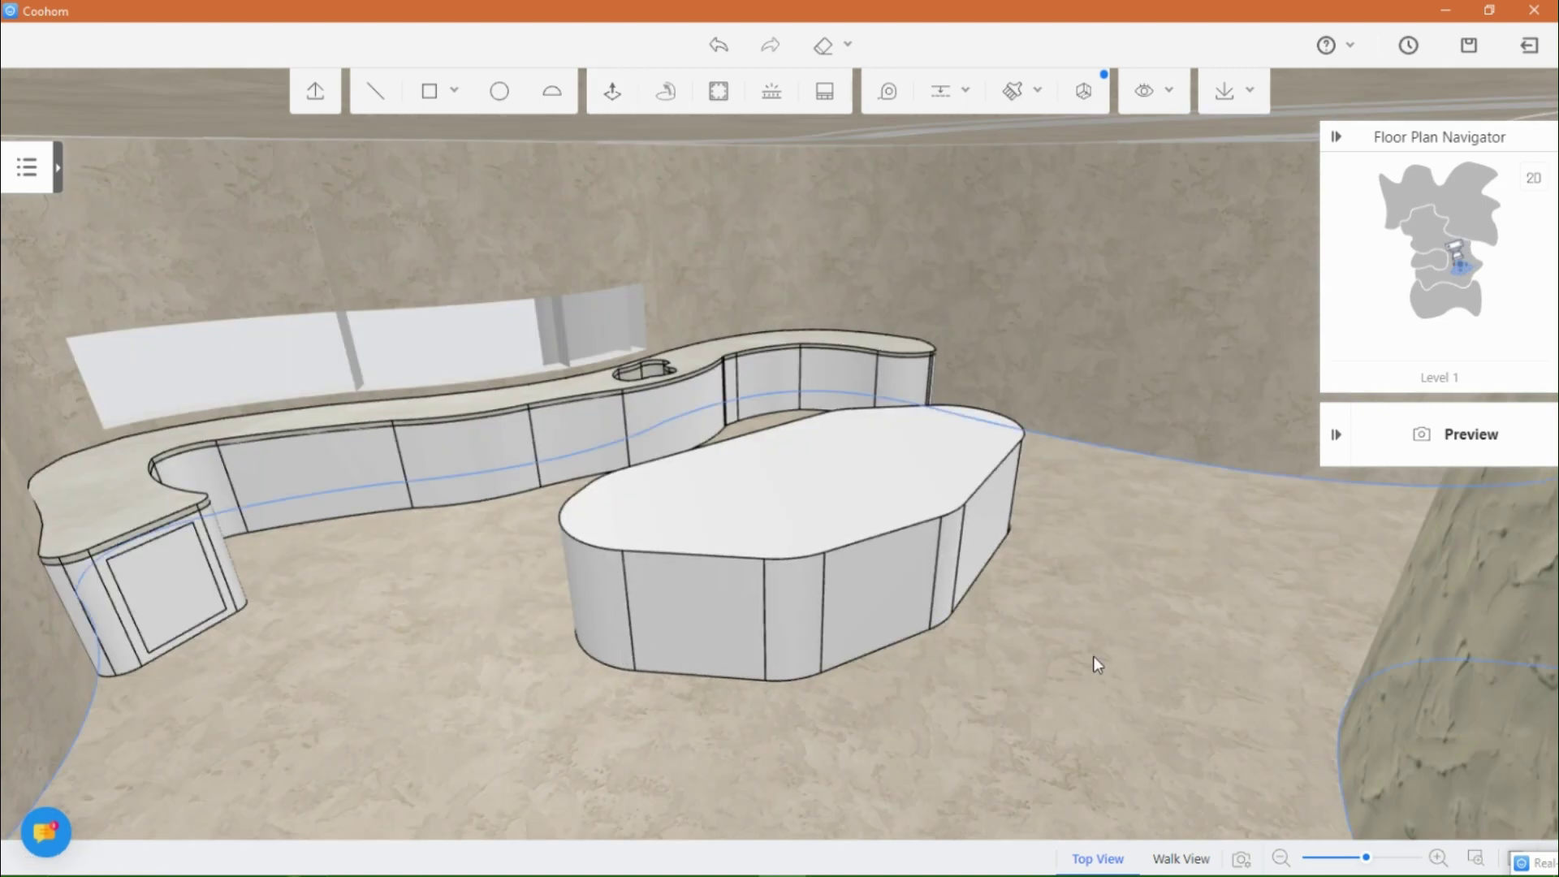
click(1093, 656)
Step: Offset the outlines of the island's flat end face and the adjacent flat side face inward to form framed panels
click(703, 97)
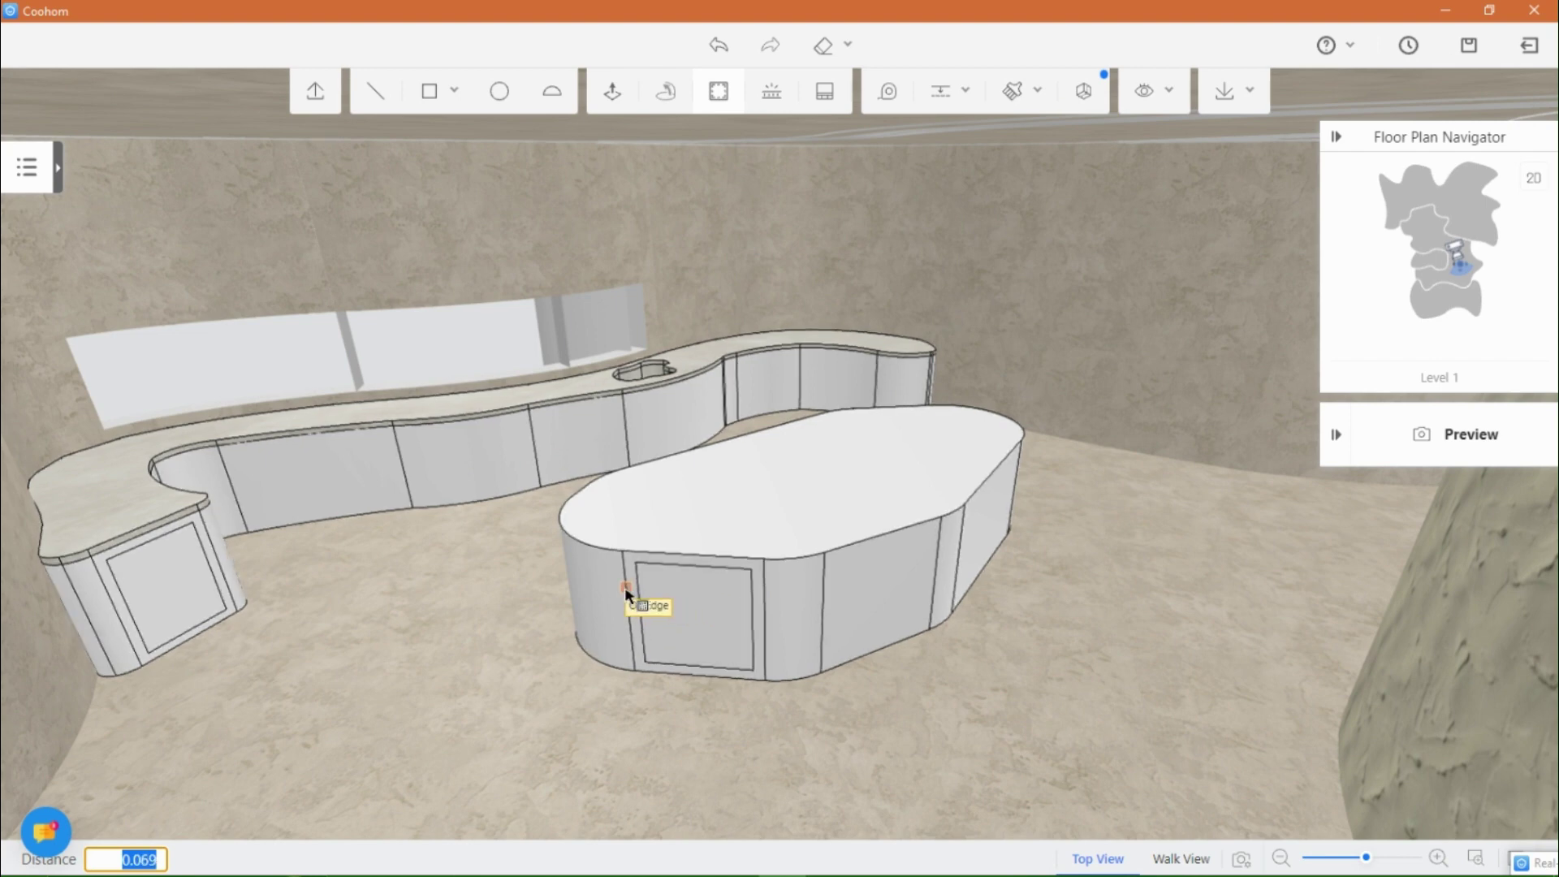
click(637, 594)
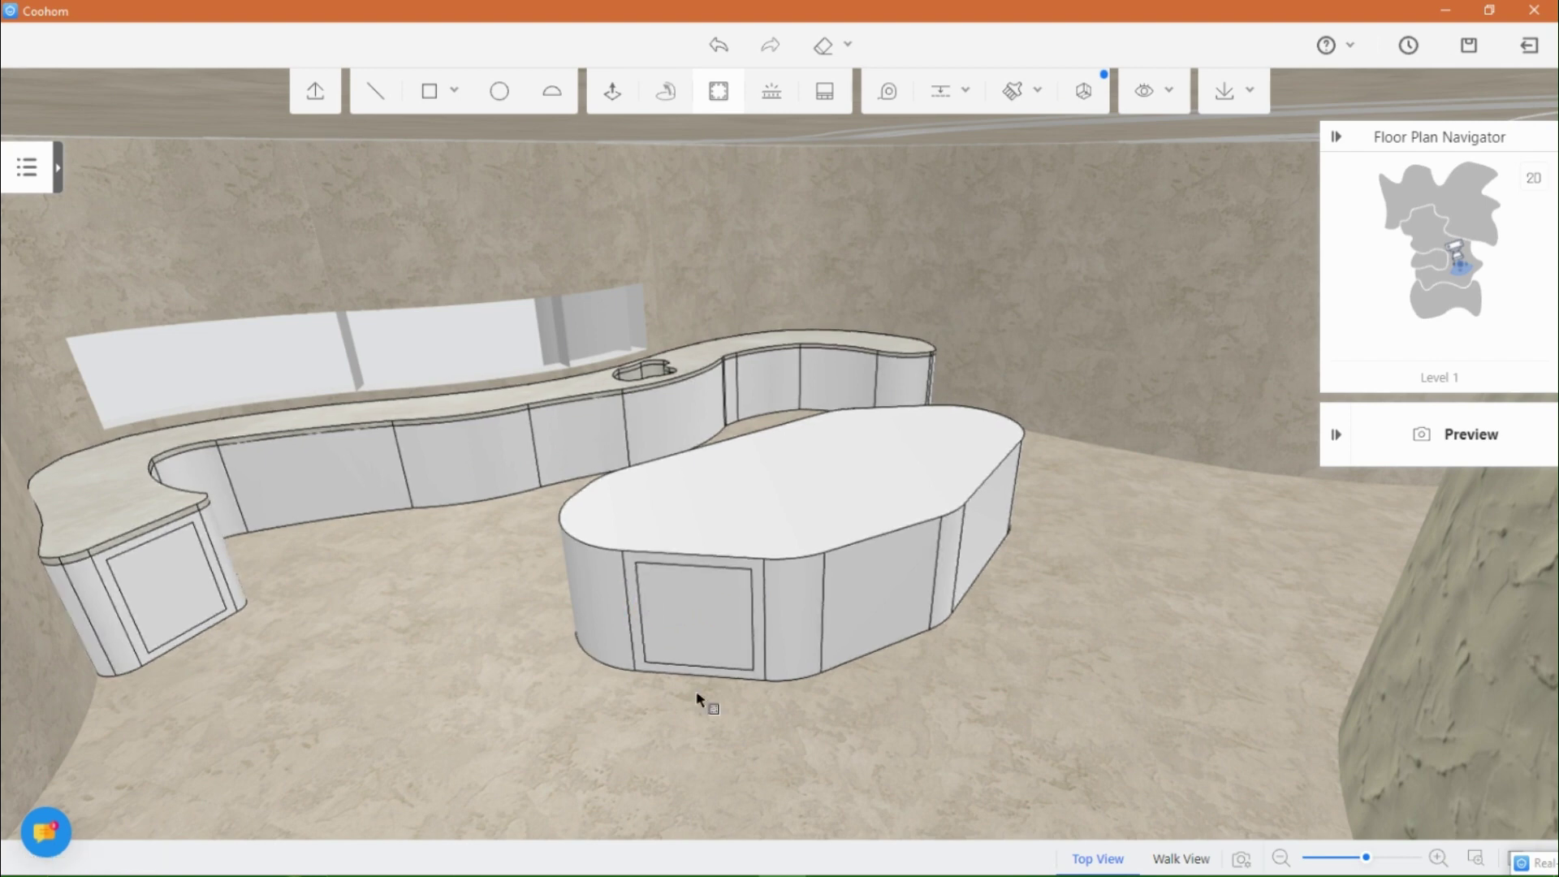
click(902, 592)
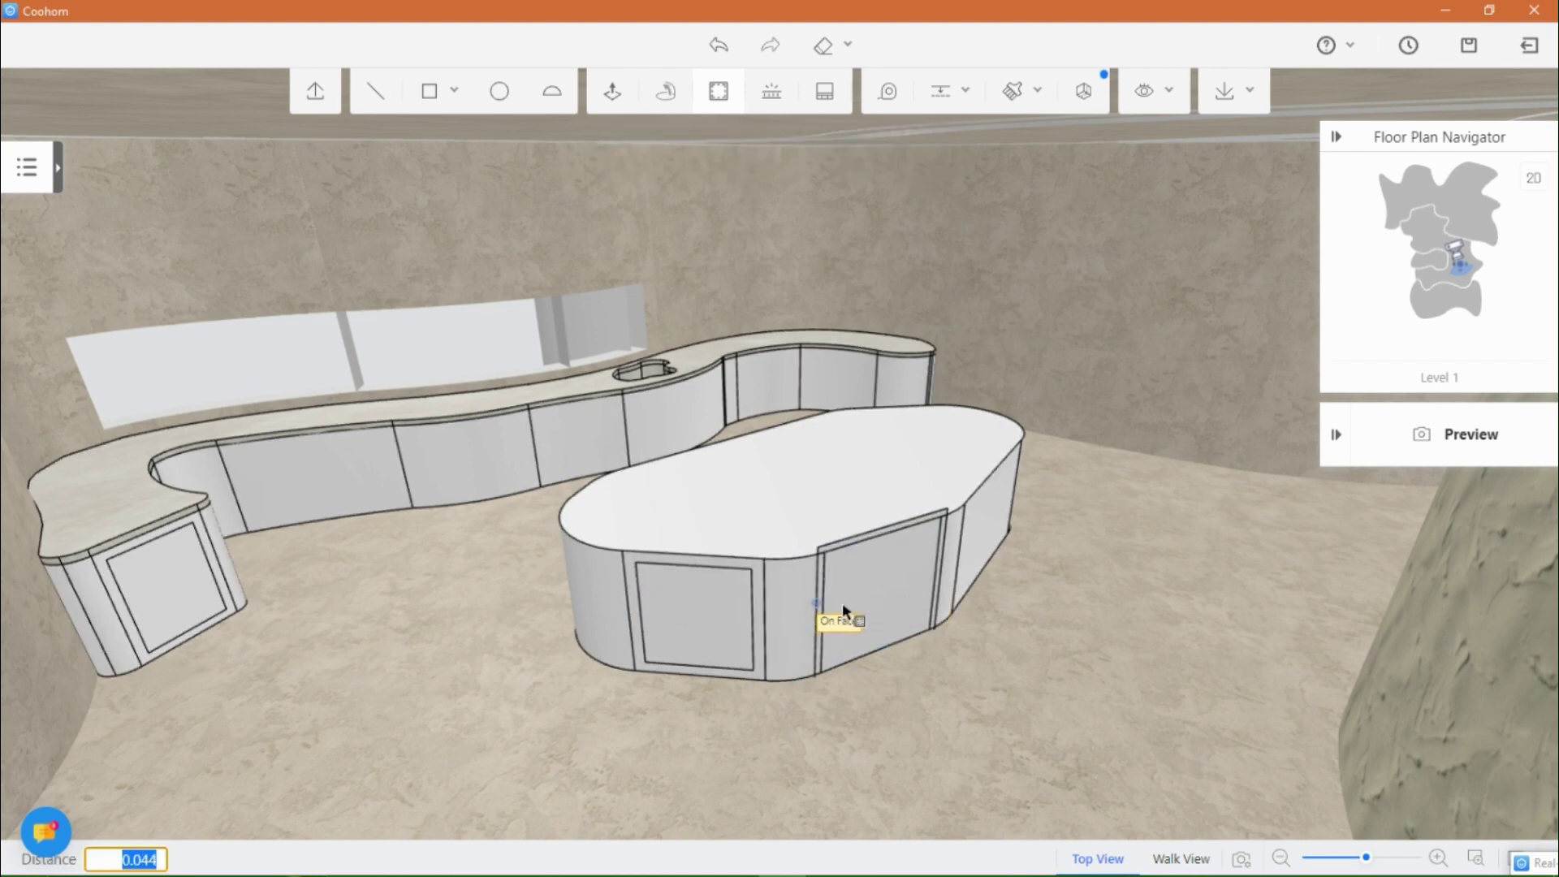
click(838, 610)
Step: Offset the outline of the third flat side face inward by about 0.08 to form another framed panel
right_drag(919, 581, 1039, 534)
scroll(1086, 597, up, 2)
right_drag(1087, 601, 749, 544)
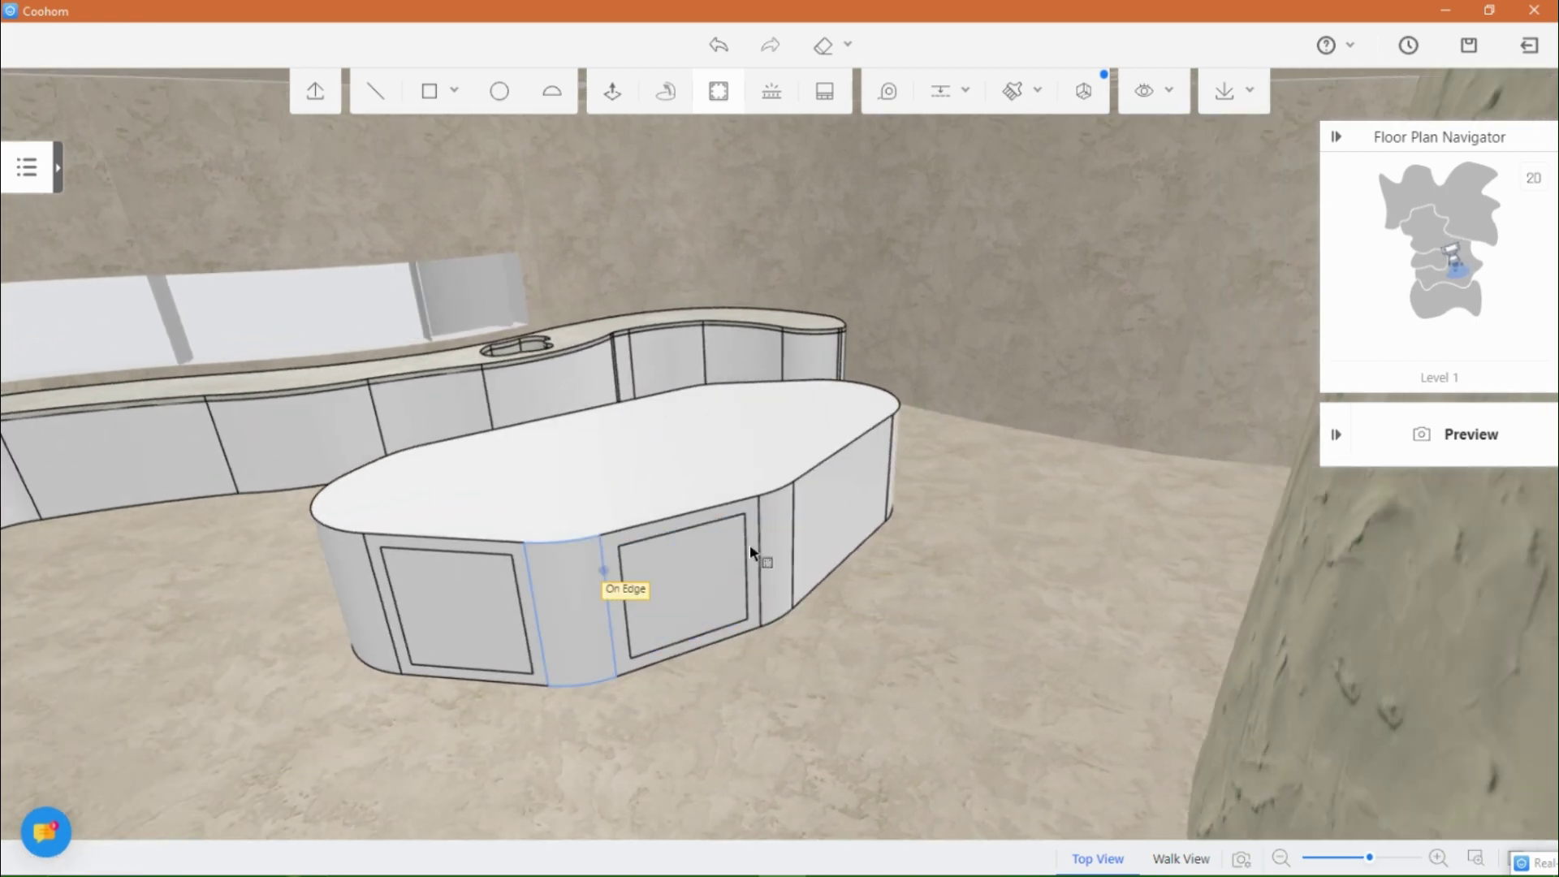
click(836, 504)
click(810, 485)
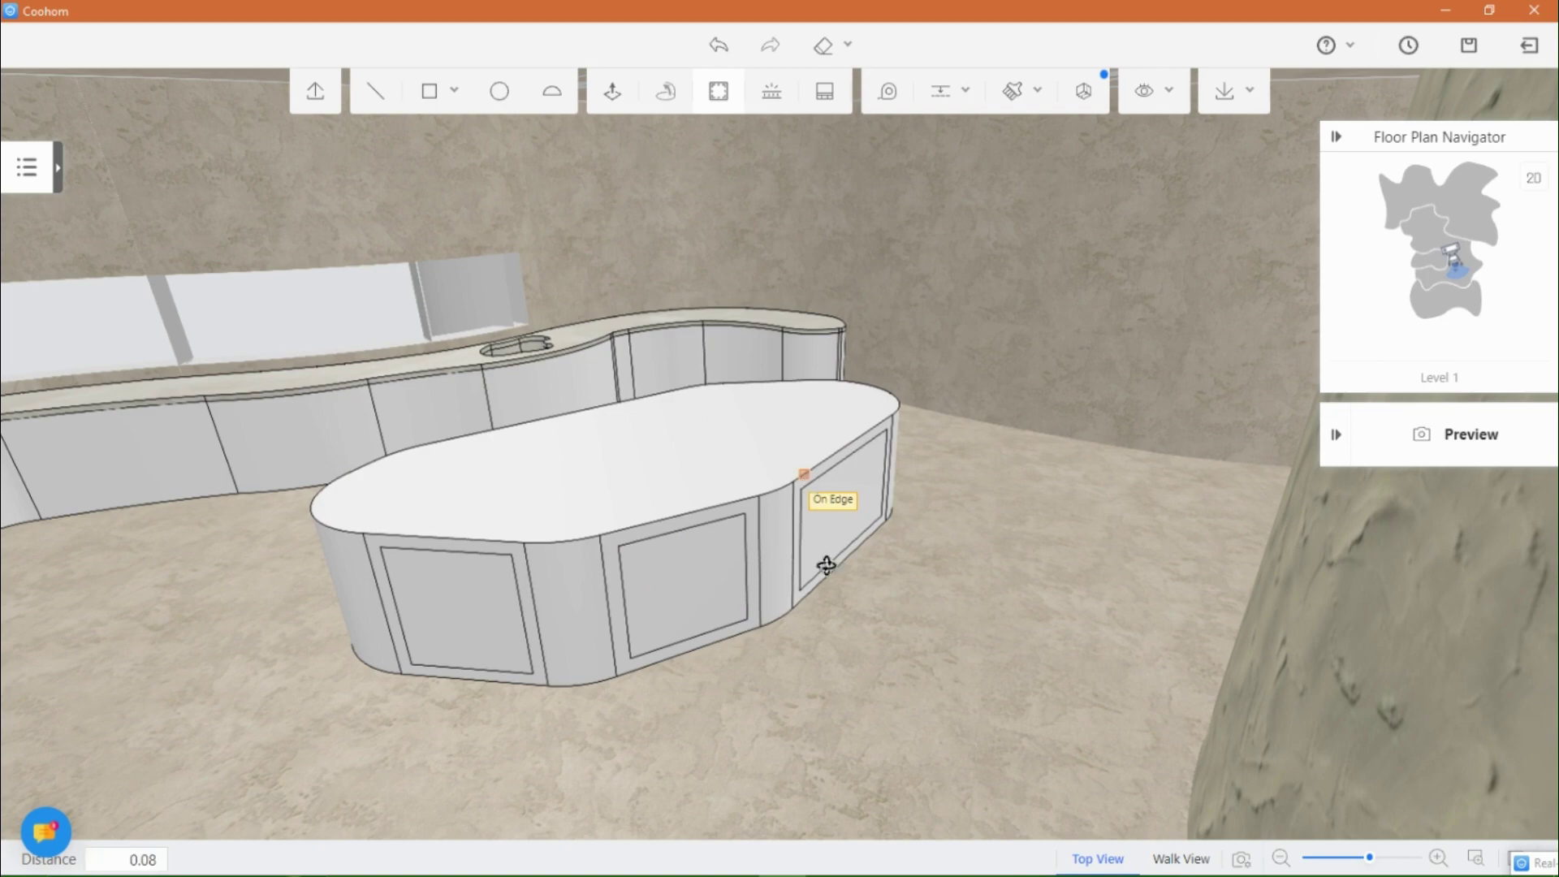
Step: Push the inner panel of the island's end face inward by about 0.229 to make a recess
right_drag(825, 599, 1132, 673)
click(612, 91)
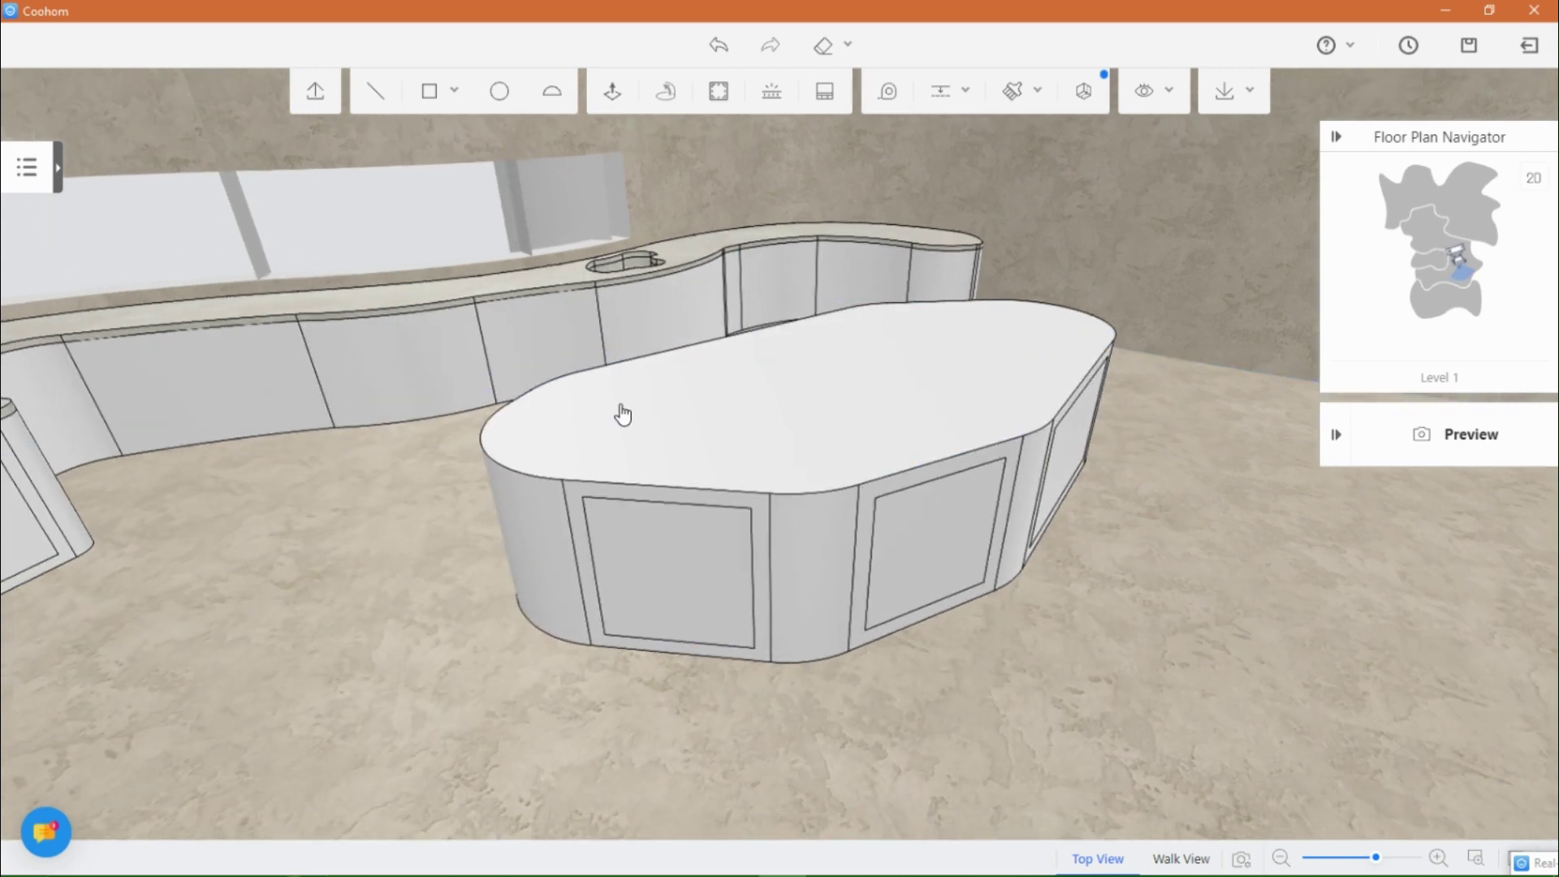
click(664, 567)
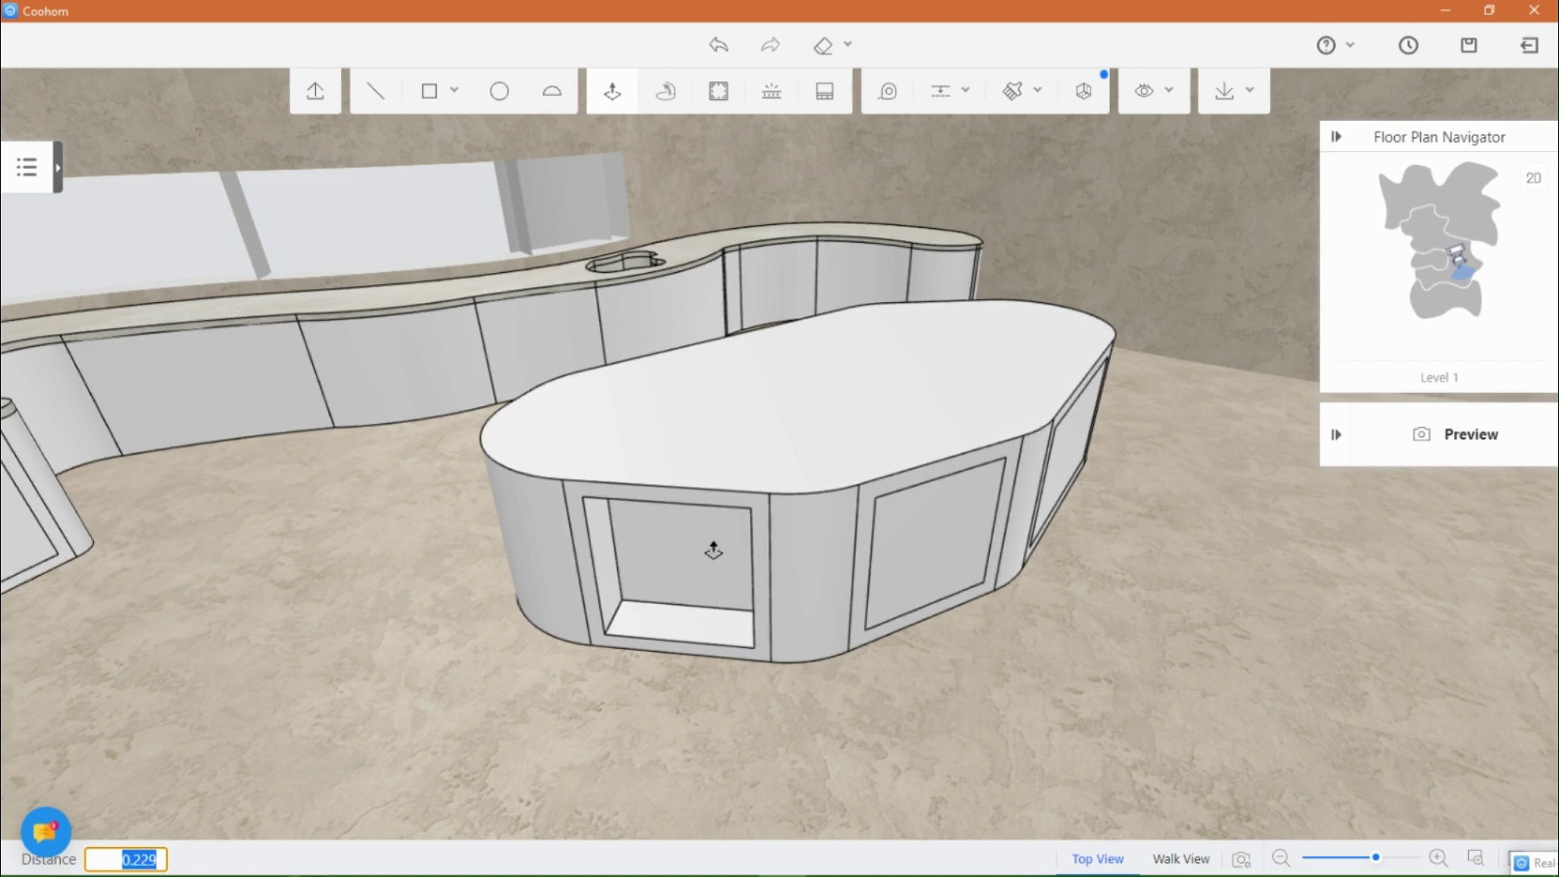
click(713, 551)
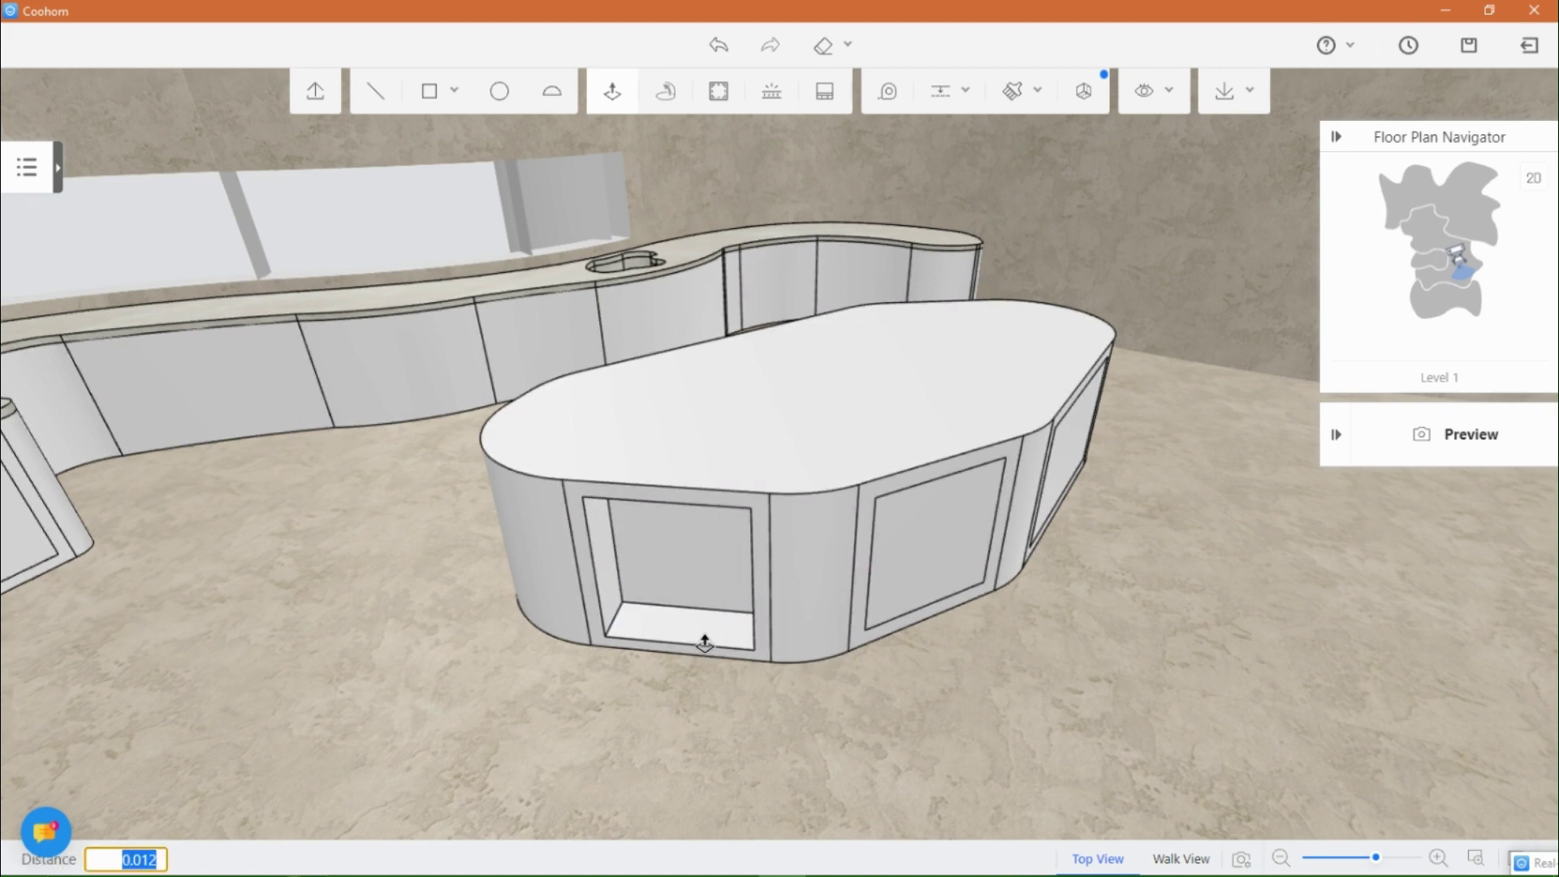
Step: Push the bottom face of the end recess down to the floor
scroll(699, 664, up, 3)
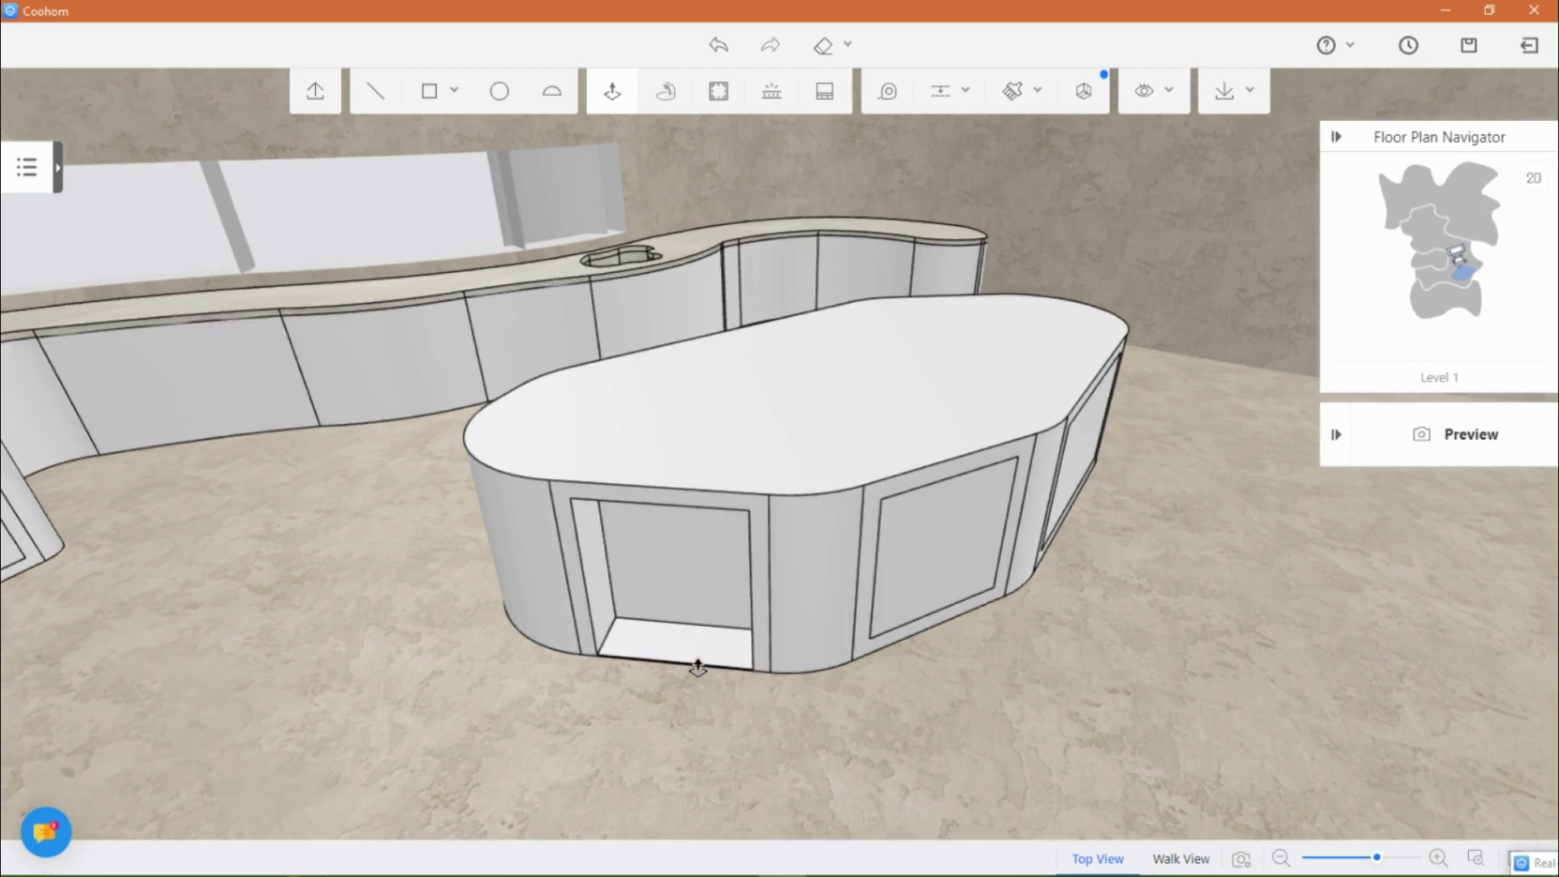
middle_drag(668, 755, 1409, 386)
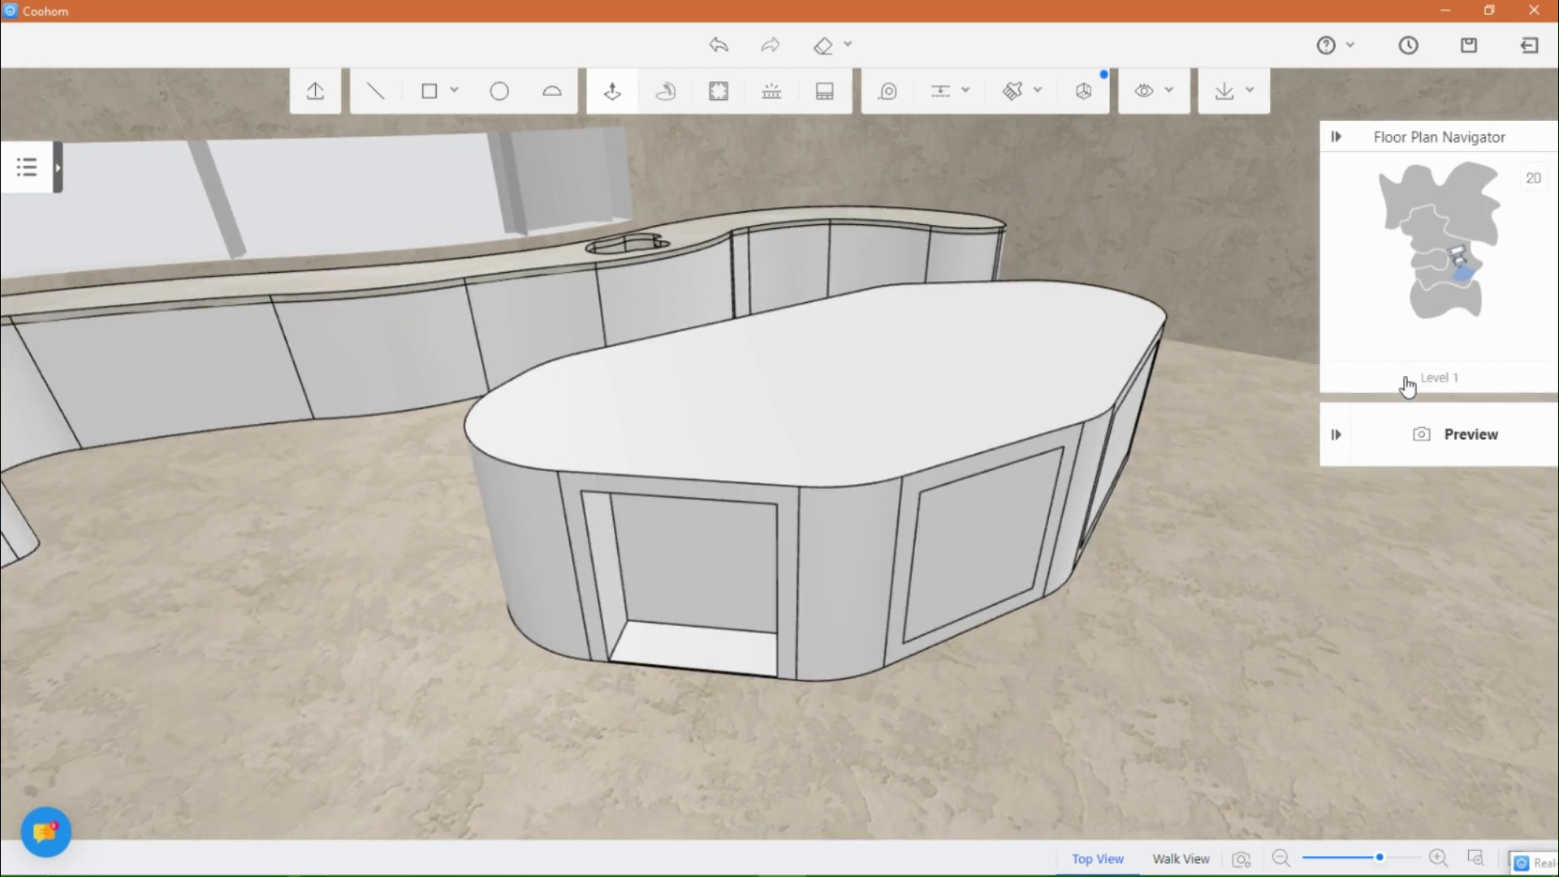
scroll(644, 731, up, 3)
middle_drag(728, 650, 904, 663)
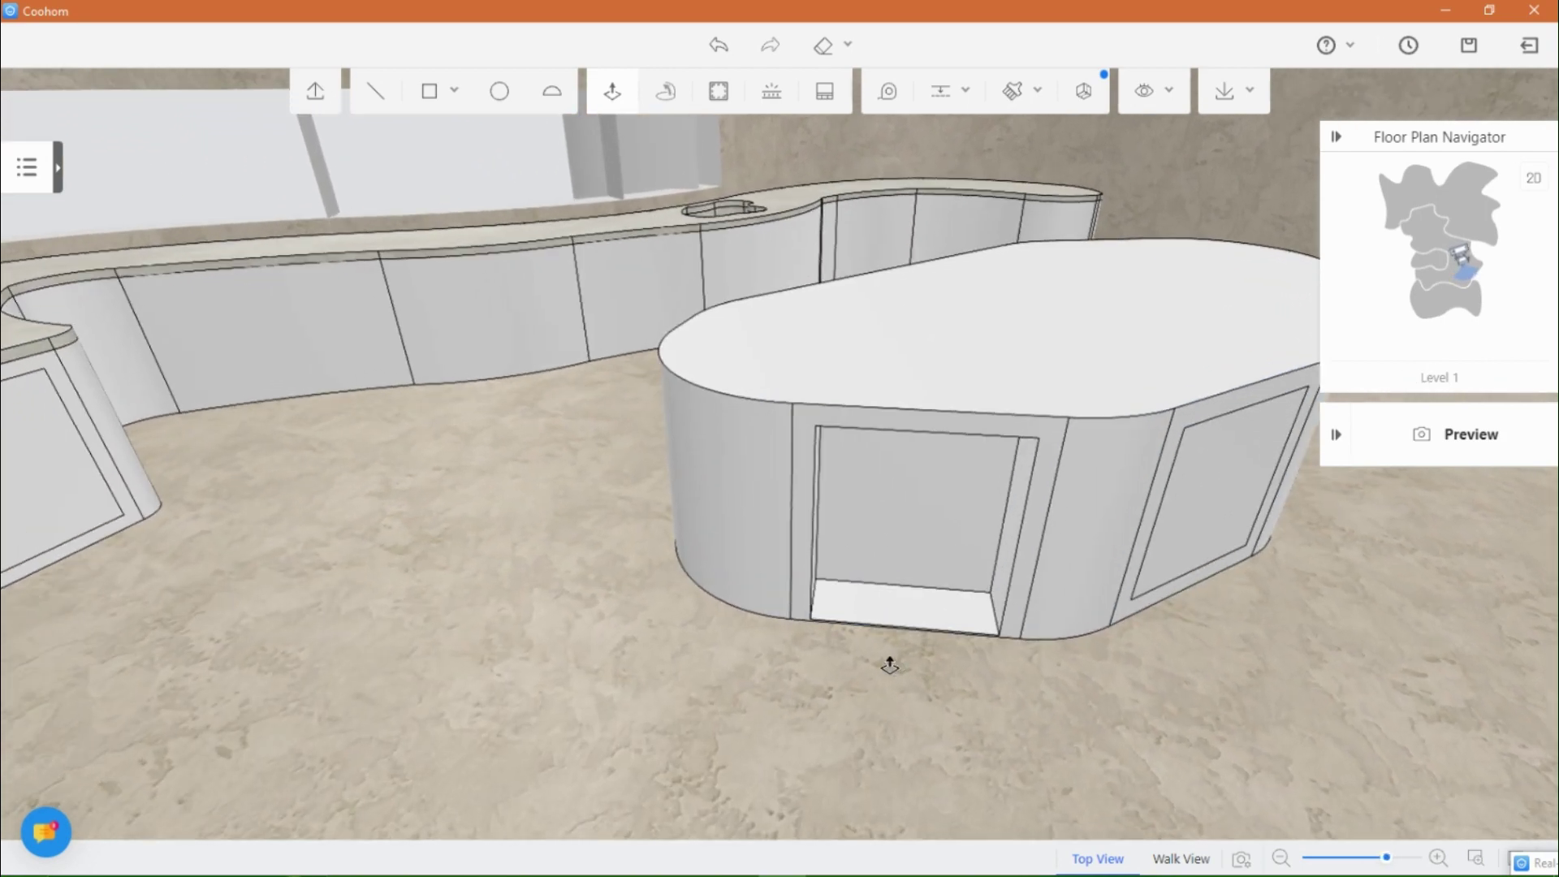
scroll(887, 658, up, 4)
mouse_move(950, 485)
middle_down()
mouse_move(777, 626)
mouse_move(820, 568)
middle_up()
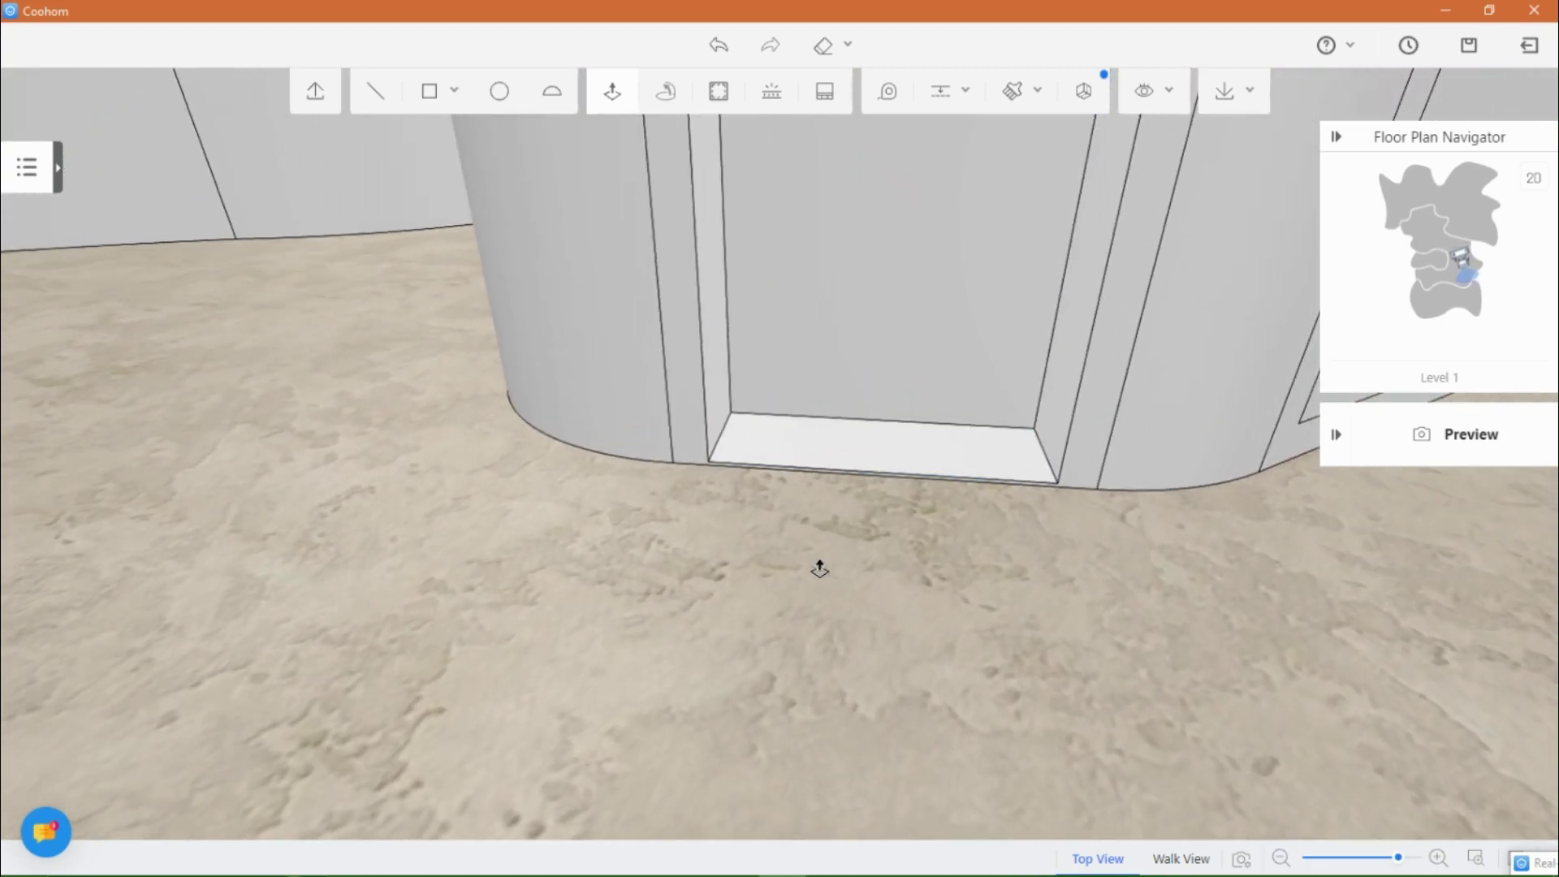
click(844, 452)
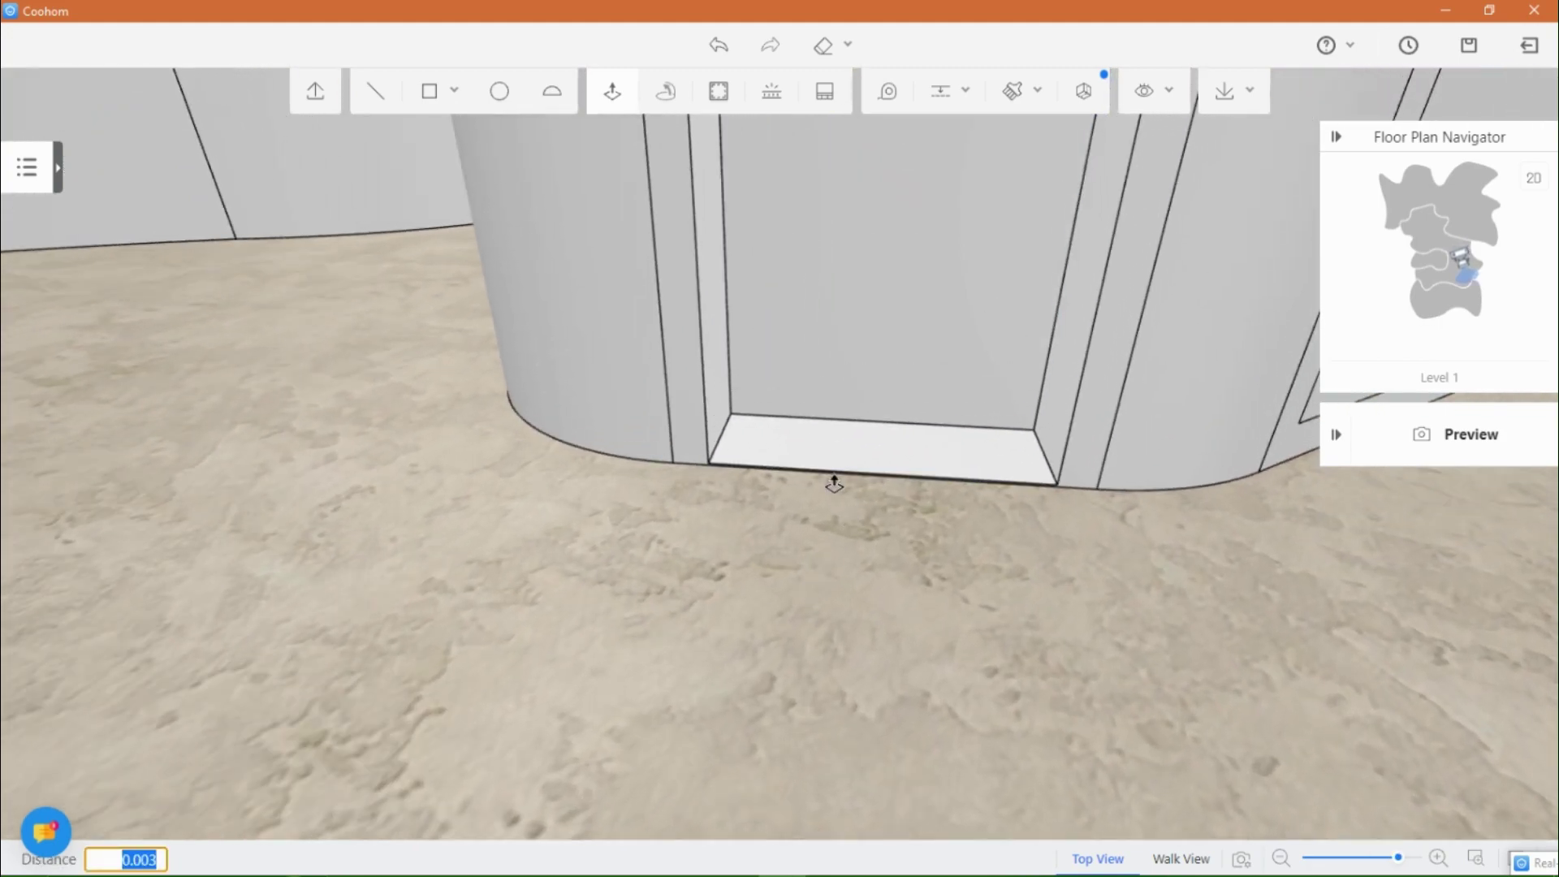
key(d)
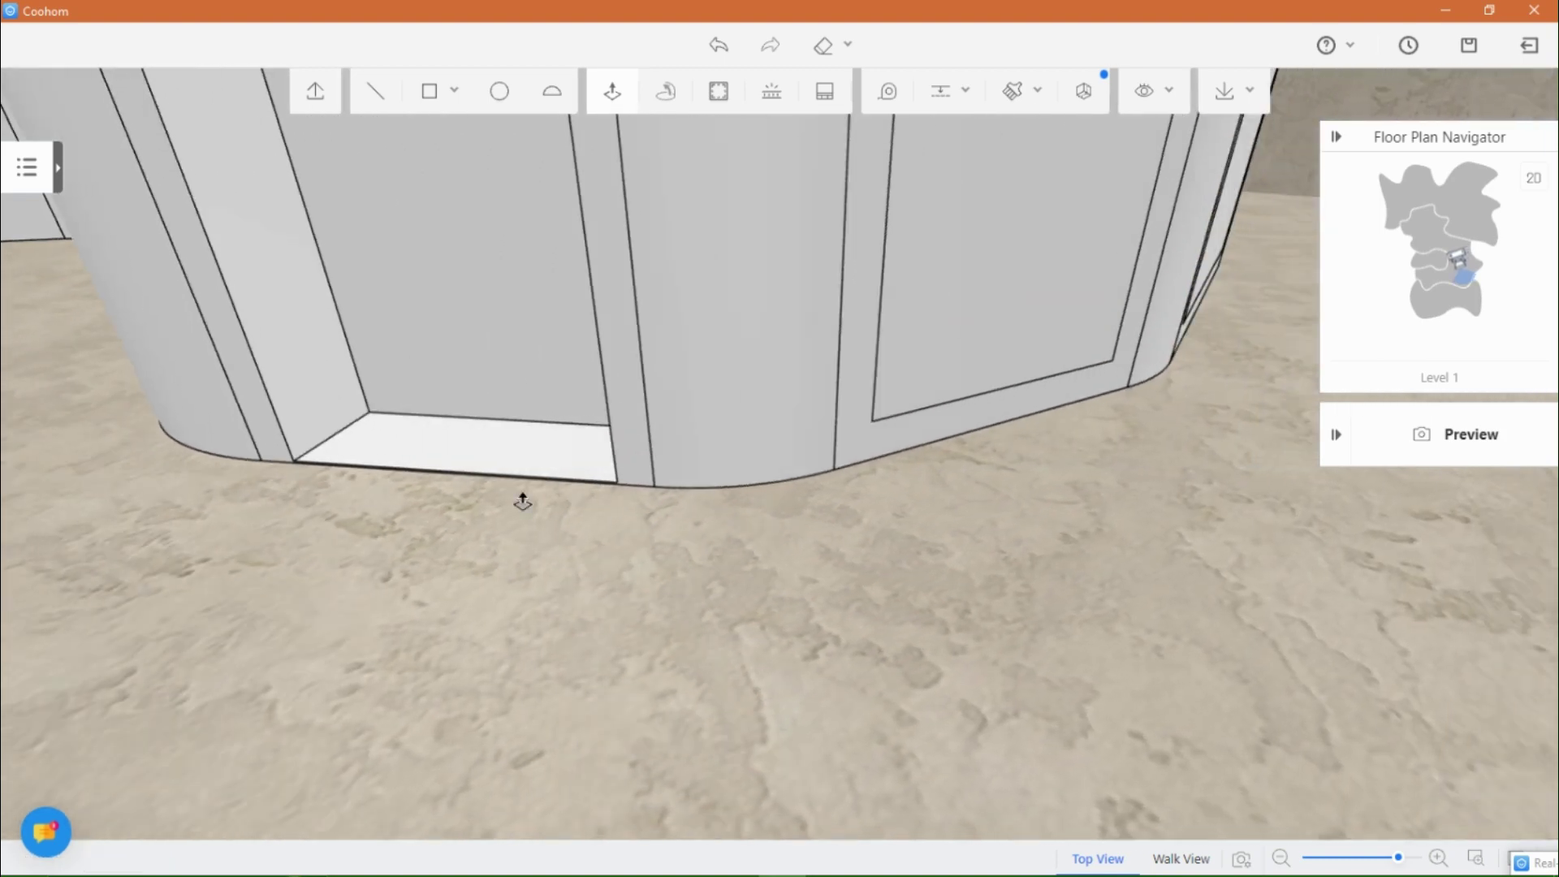
Step: Adjust the position of the end recess's back face by about 0.014
scroll(587, 513, down, 3)
scroll(587, 513, down, 1)
click(588, 380)
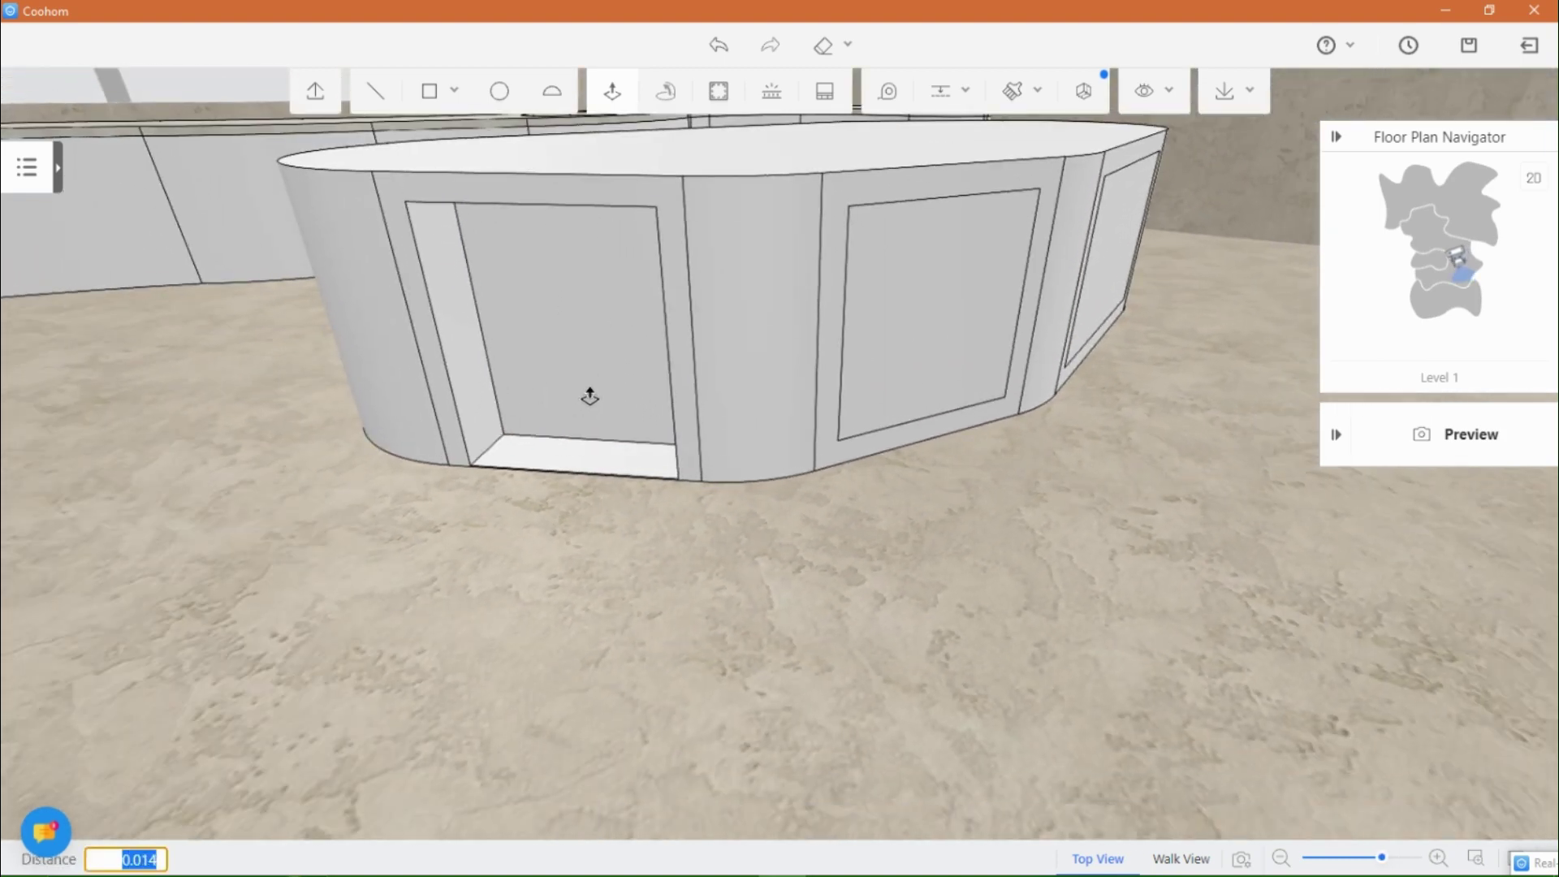
click(590, 396)
Step: Widen the end recess by pushing its remaining side wall out to the edge of the flat face
right_drag(1036, 526, 674, 400)
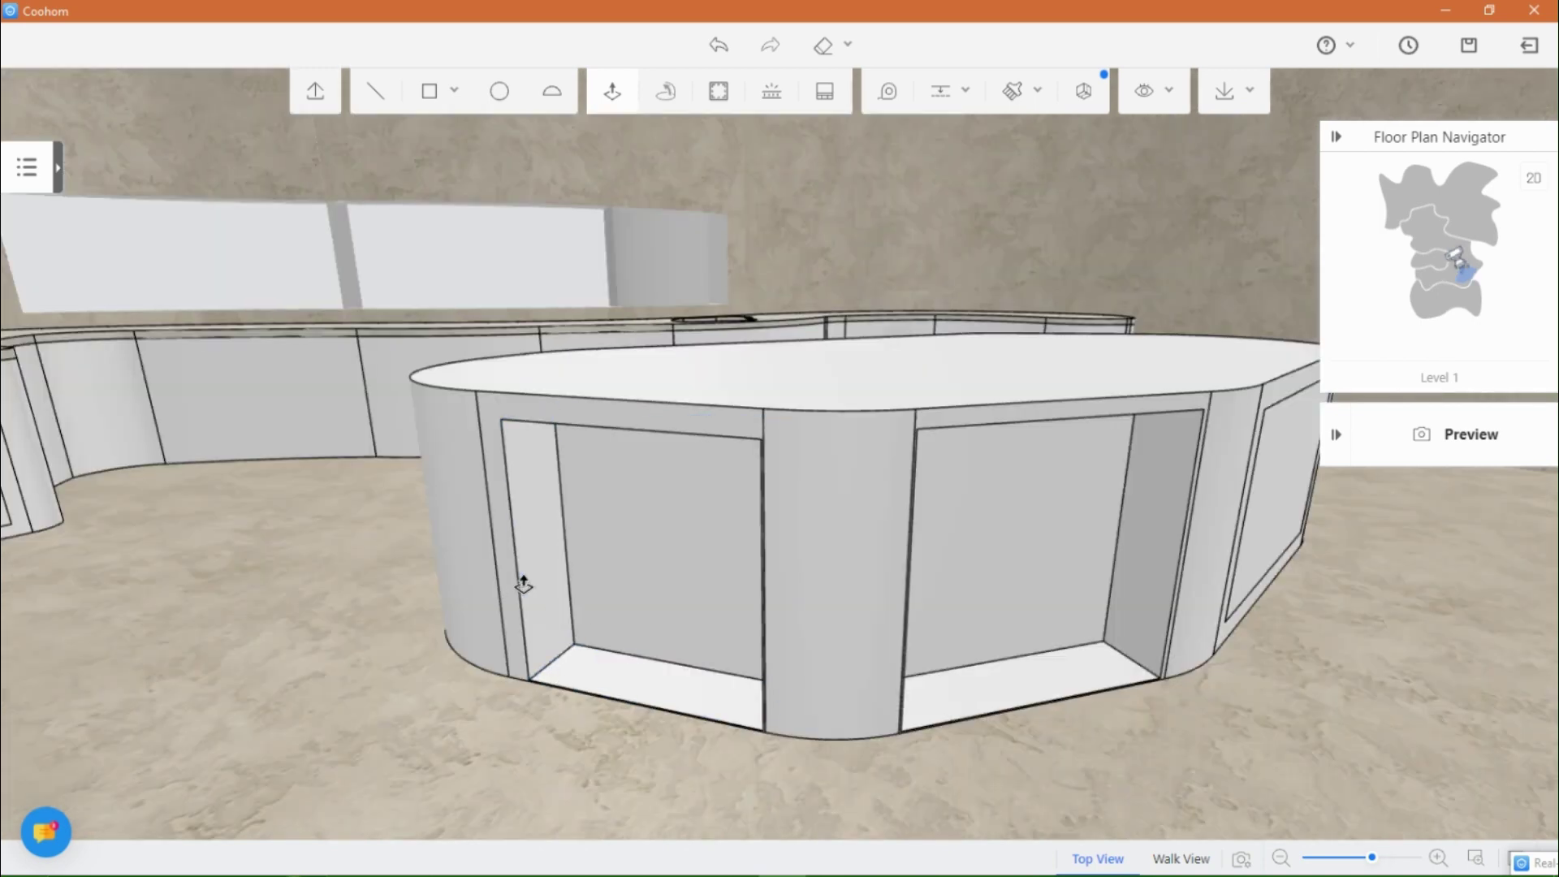
click(539, 581)
click(522, 584)
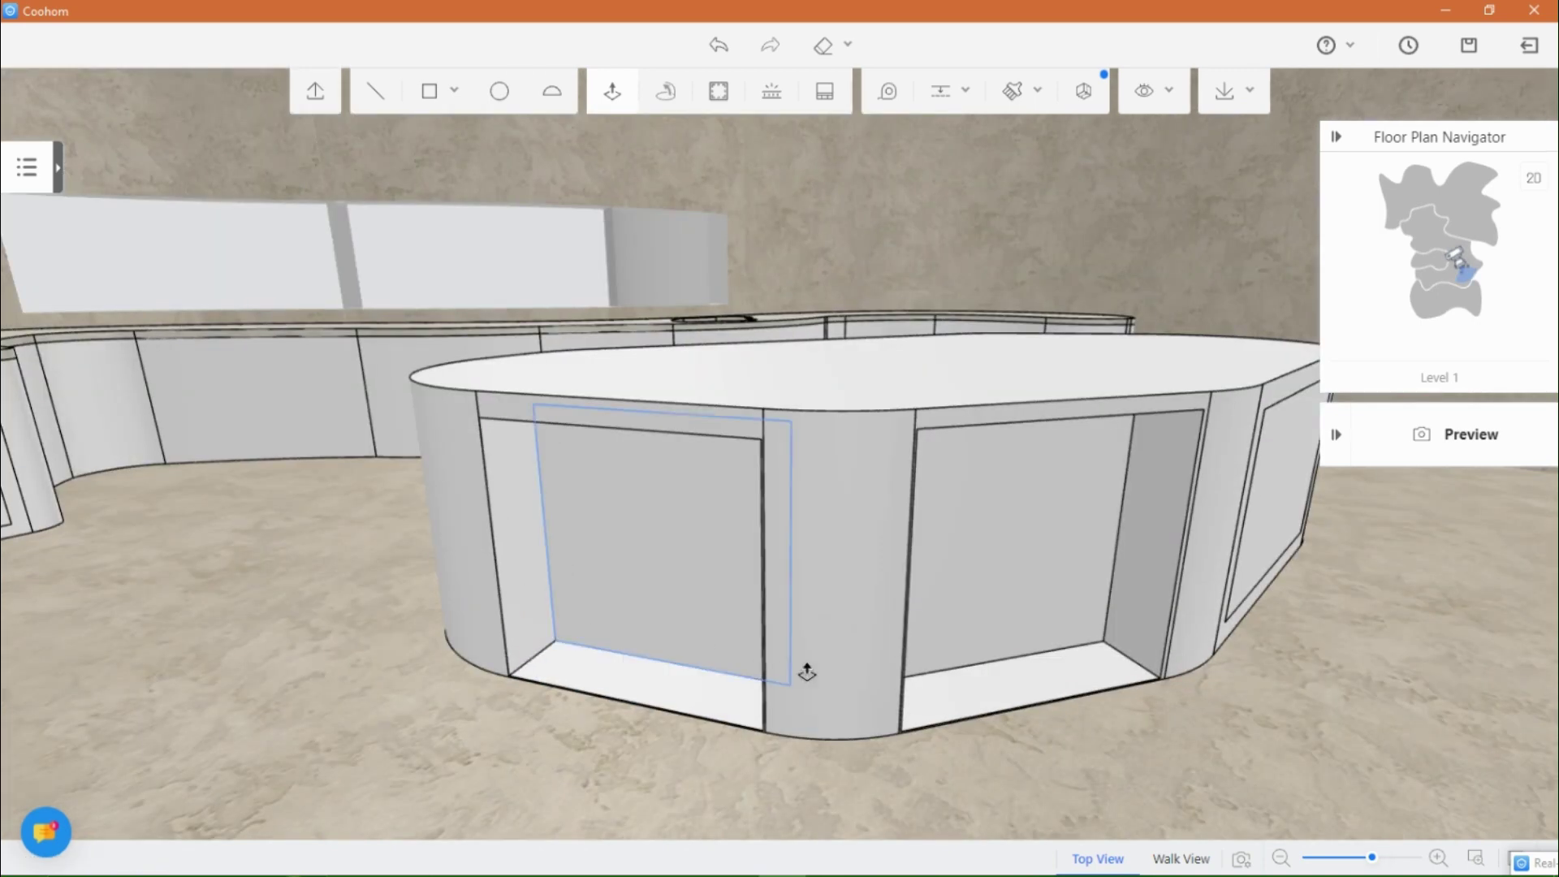
key(d)
Step: Widen the adjacent side recess by pushing its far side wall out to the edge of the flat face
right_drag(1069, 729, 1204, 690)
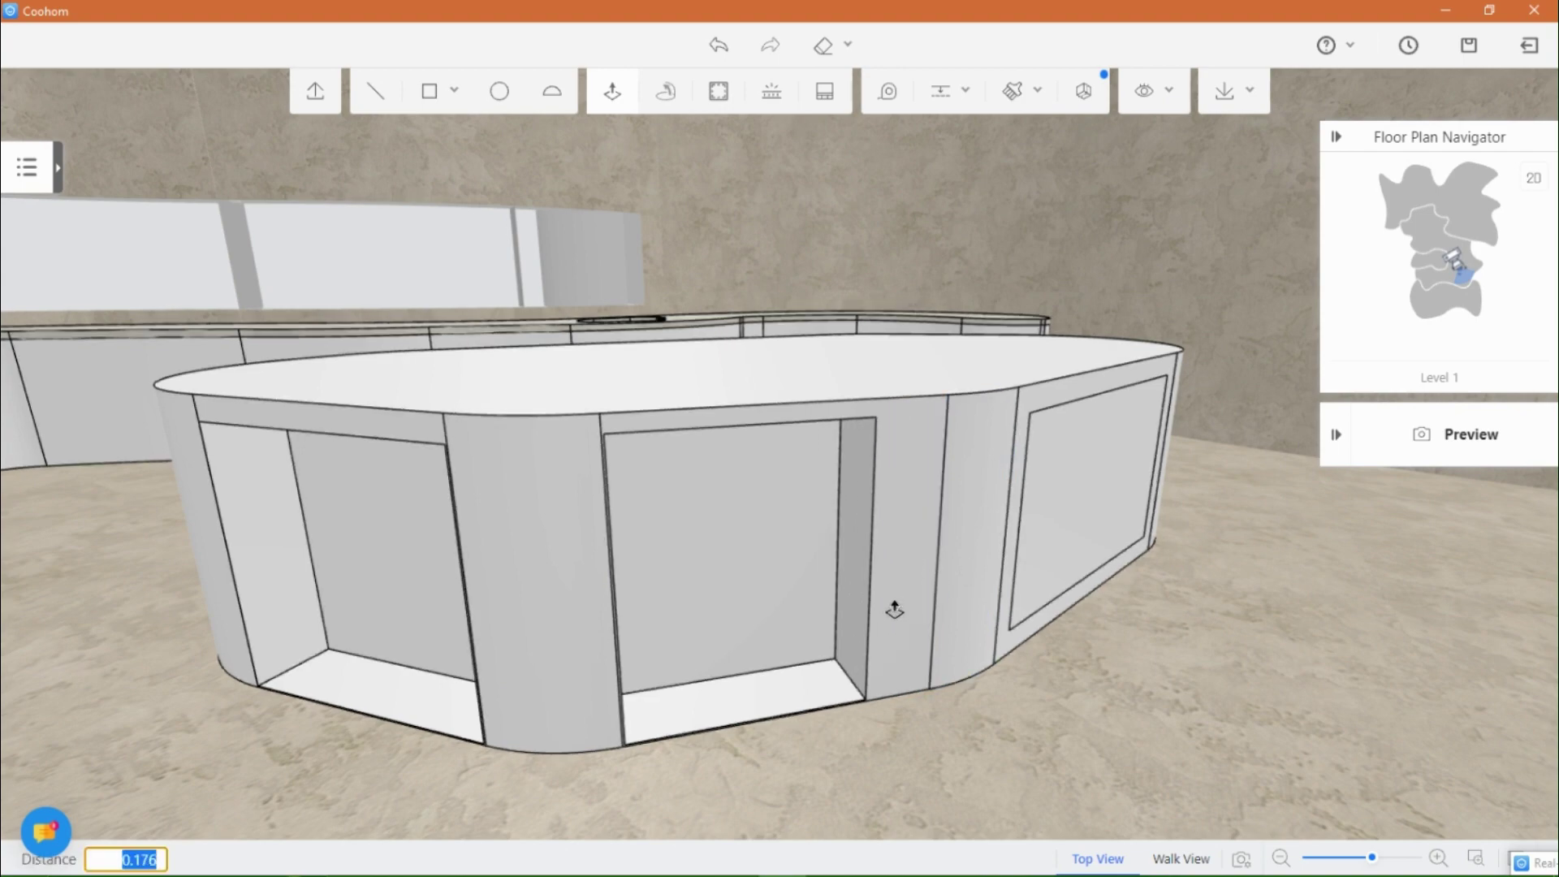
click(971, 592)
scroll(912, 620, up, 3)
click(1082, 694)
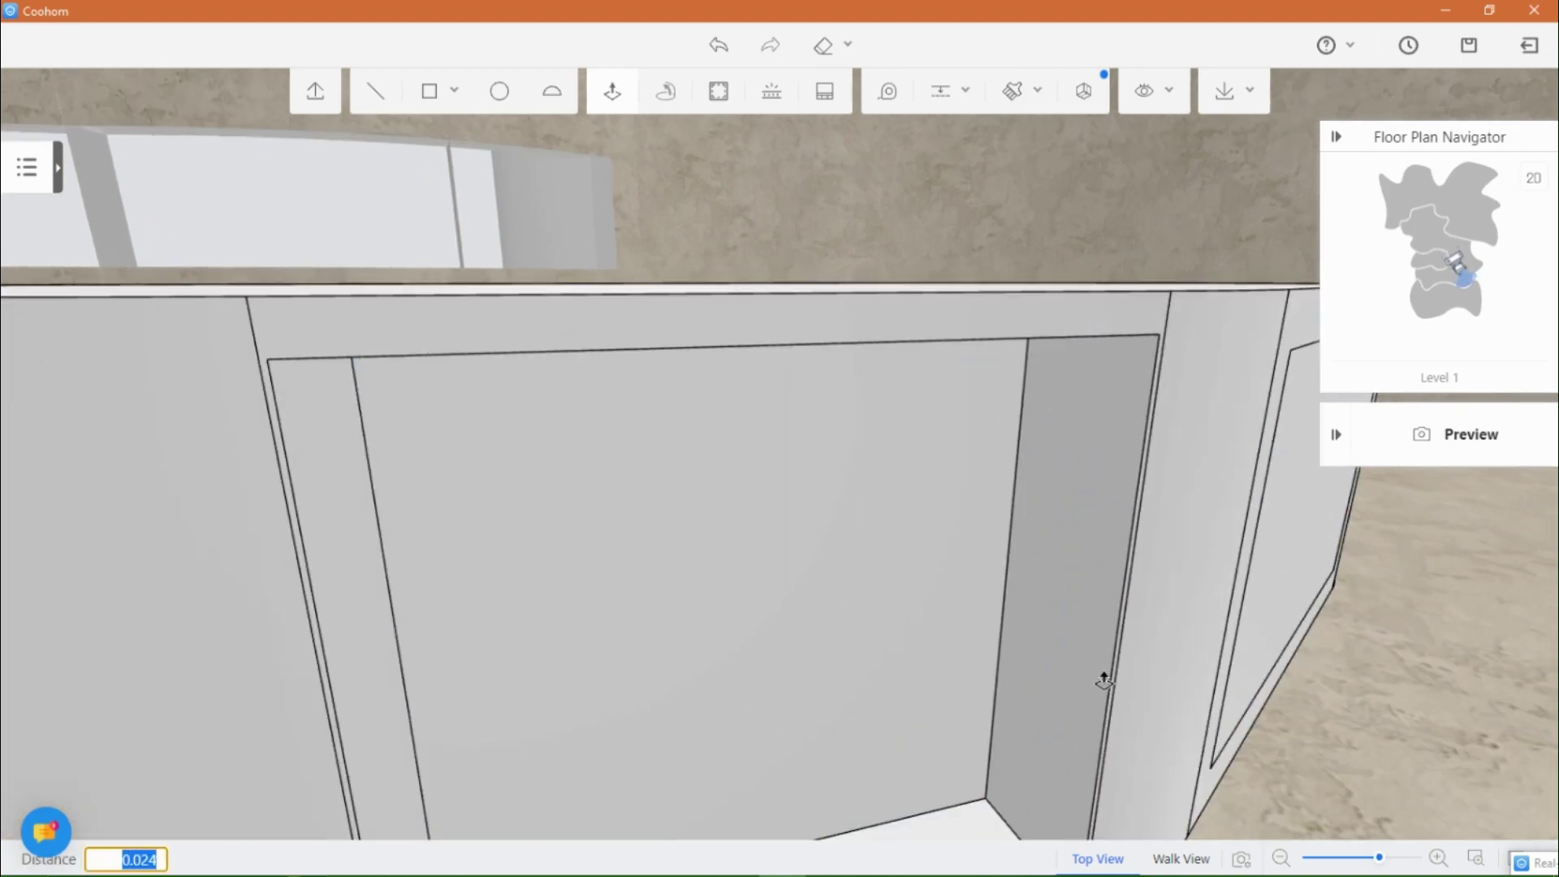
click(1110, 643)
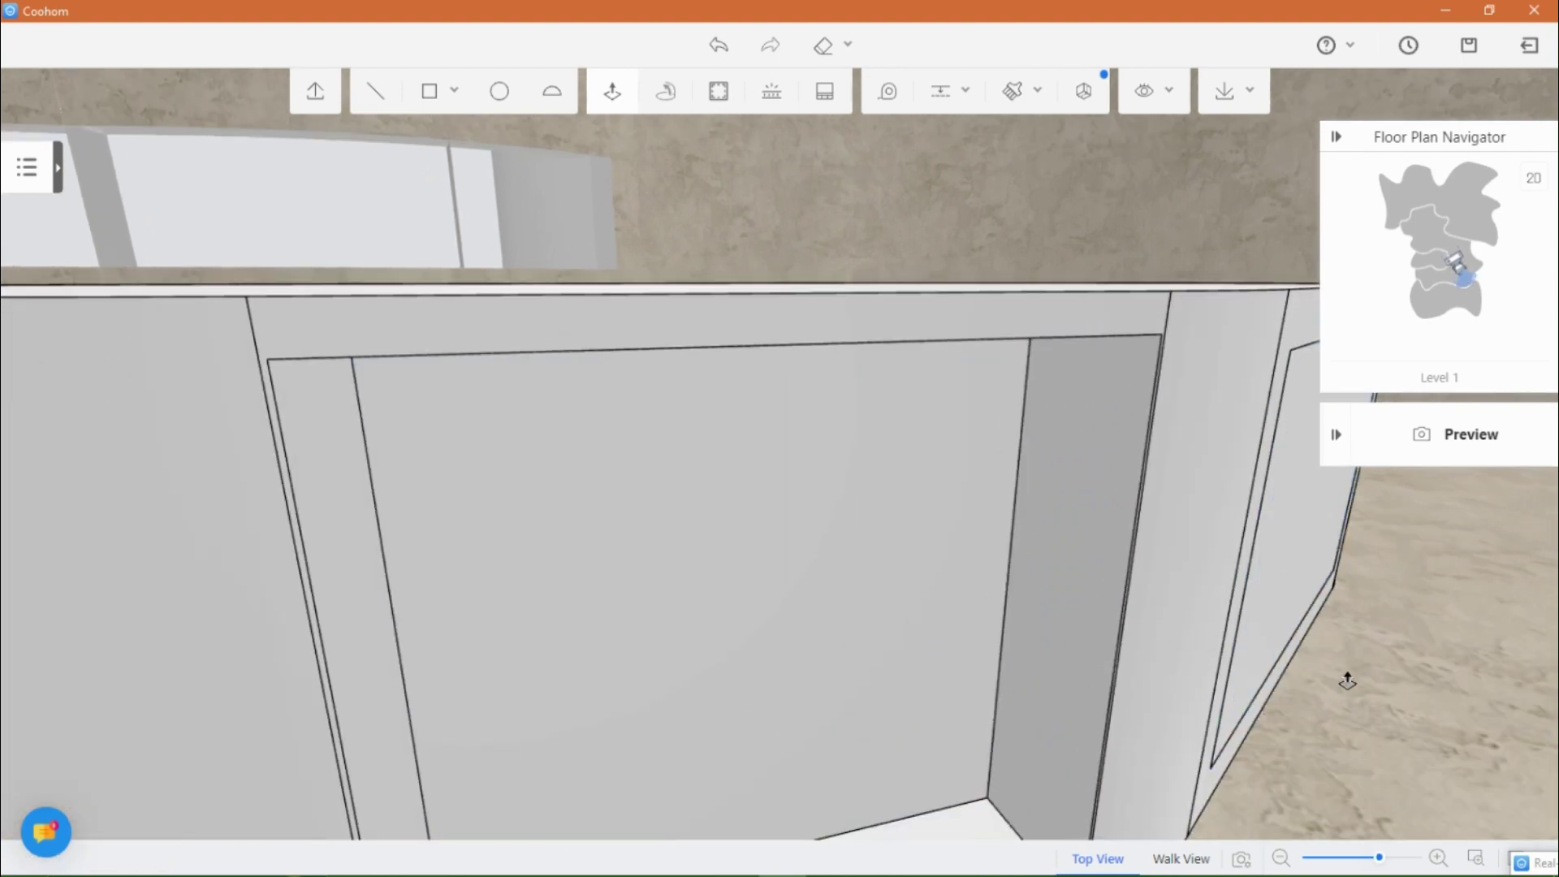
Step: Raise the upper inner face of the island's side recess toward the top of the block
scroll(1215, 602, down, 5)
right_drag(1103, 637, 1250, 596)
click(546, 345)
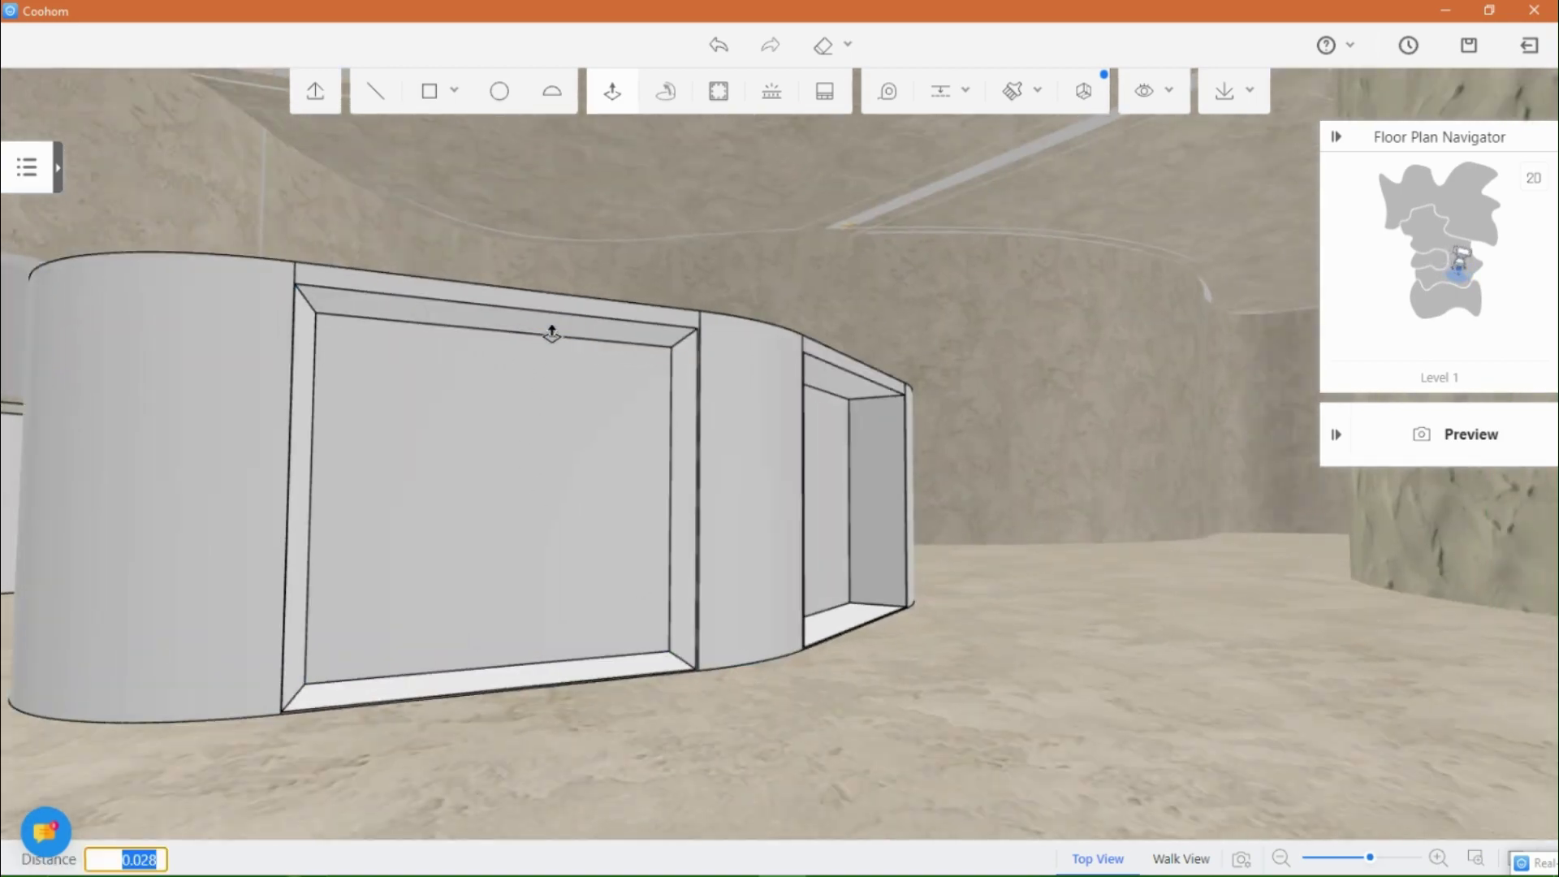
click(910, 448)
middle_drag(911, 448, 679, 518)
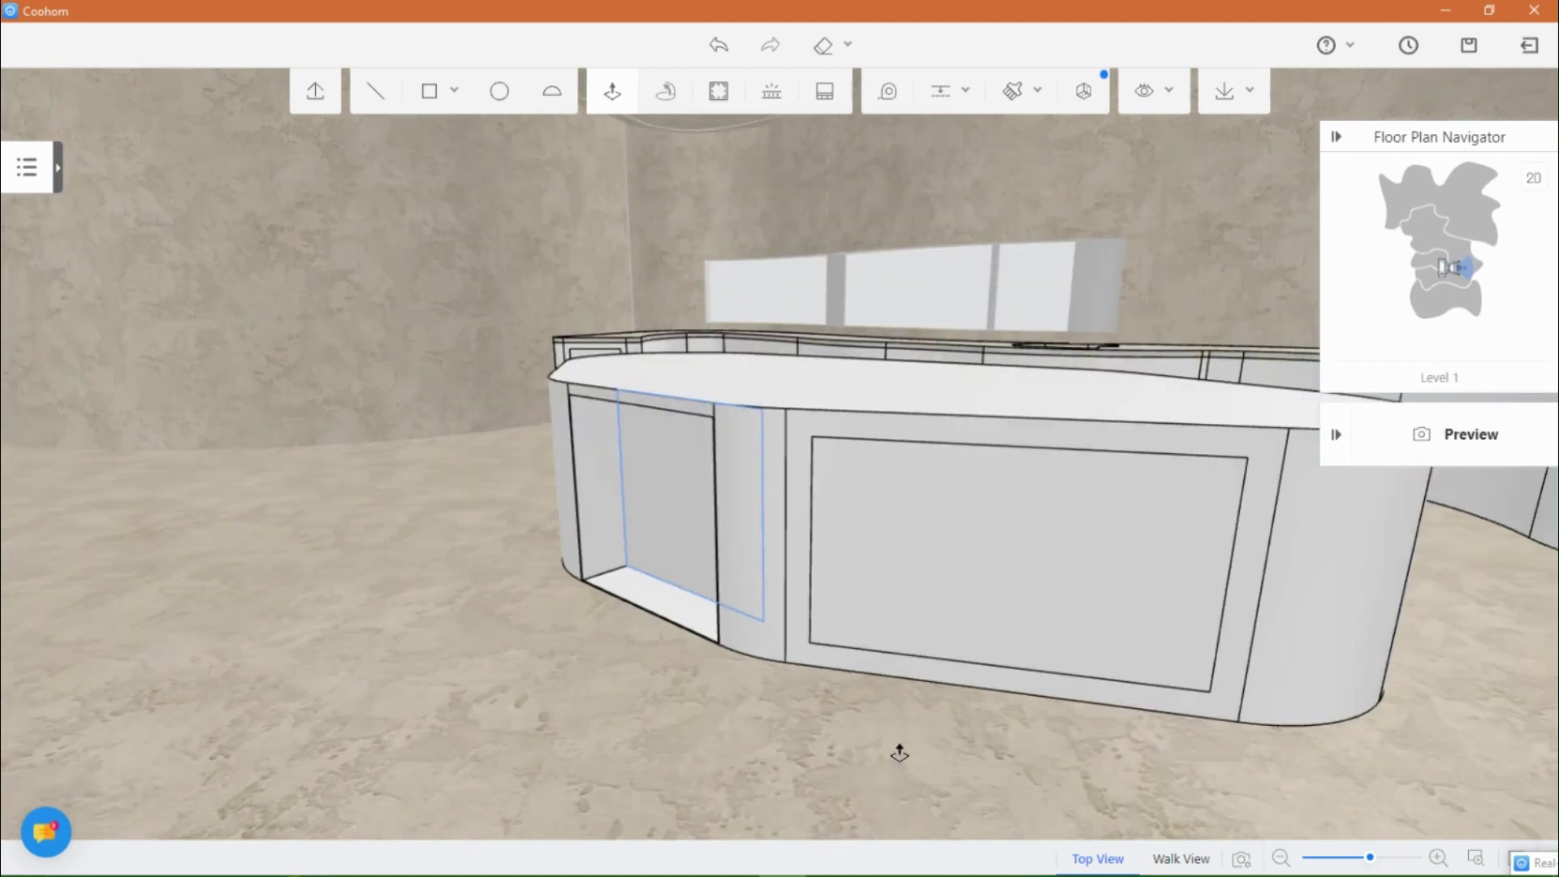
Step: Examine the island's recessed openings and marble top alongside the curved counter from several angles
middle_drag(748, 744, 612, 707)
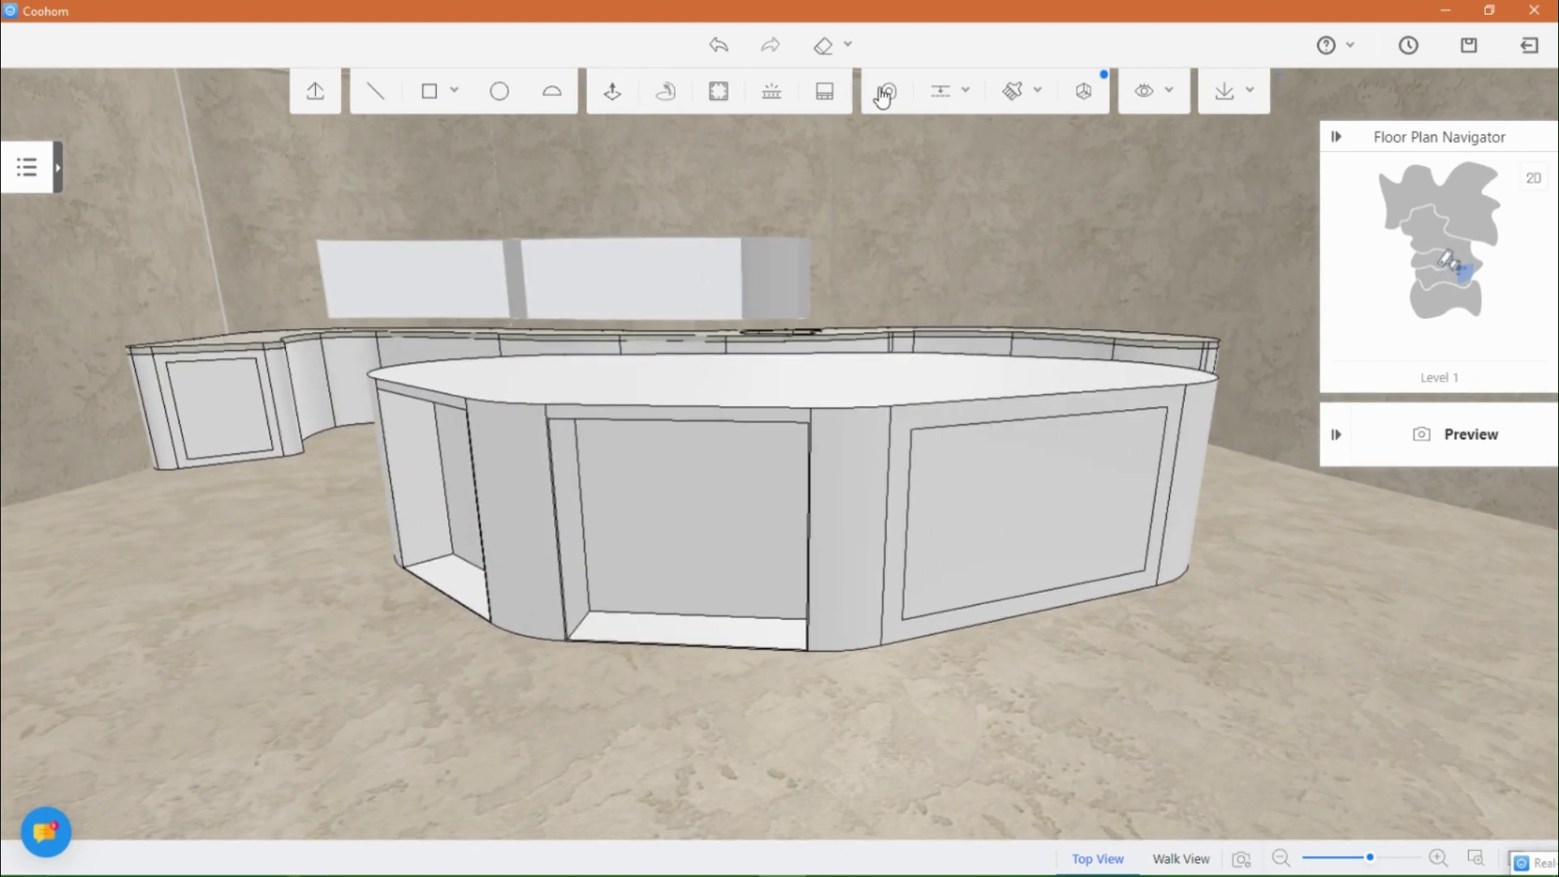
click(964, 91)
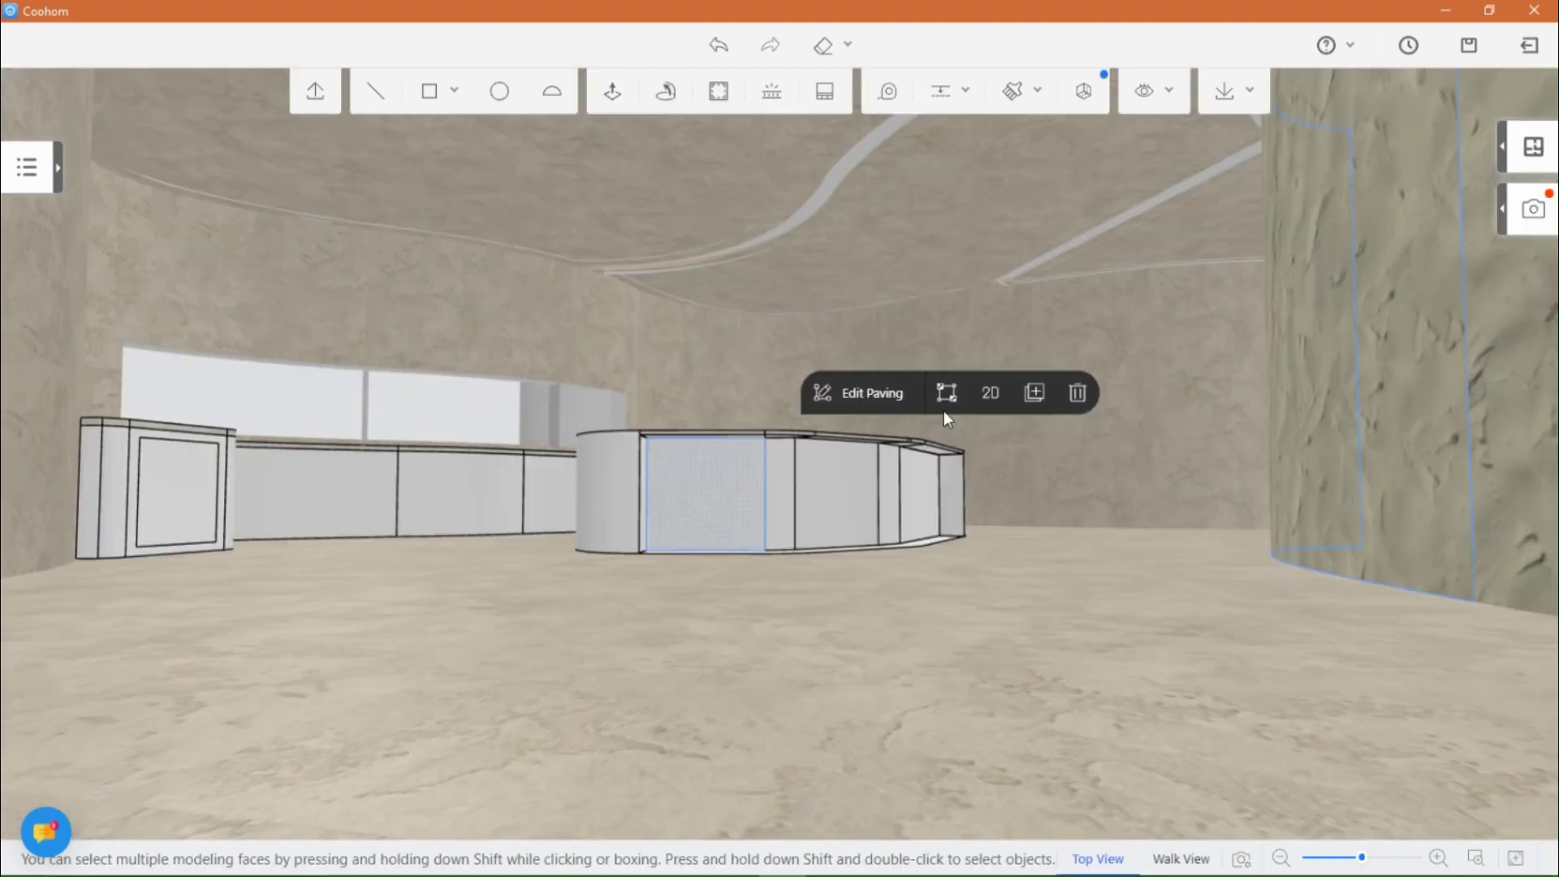
middle_drag(514, 610, 550, 490)
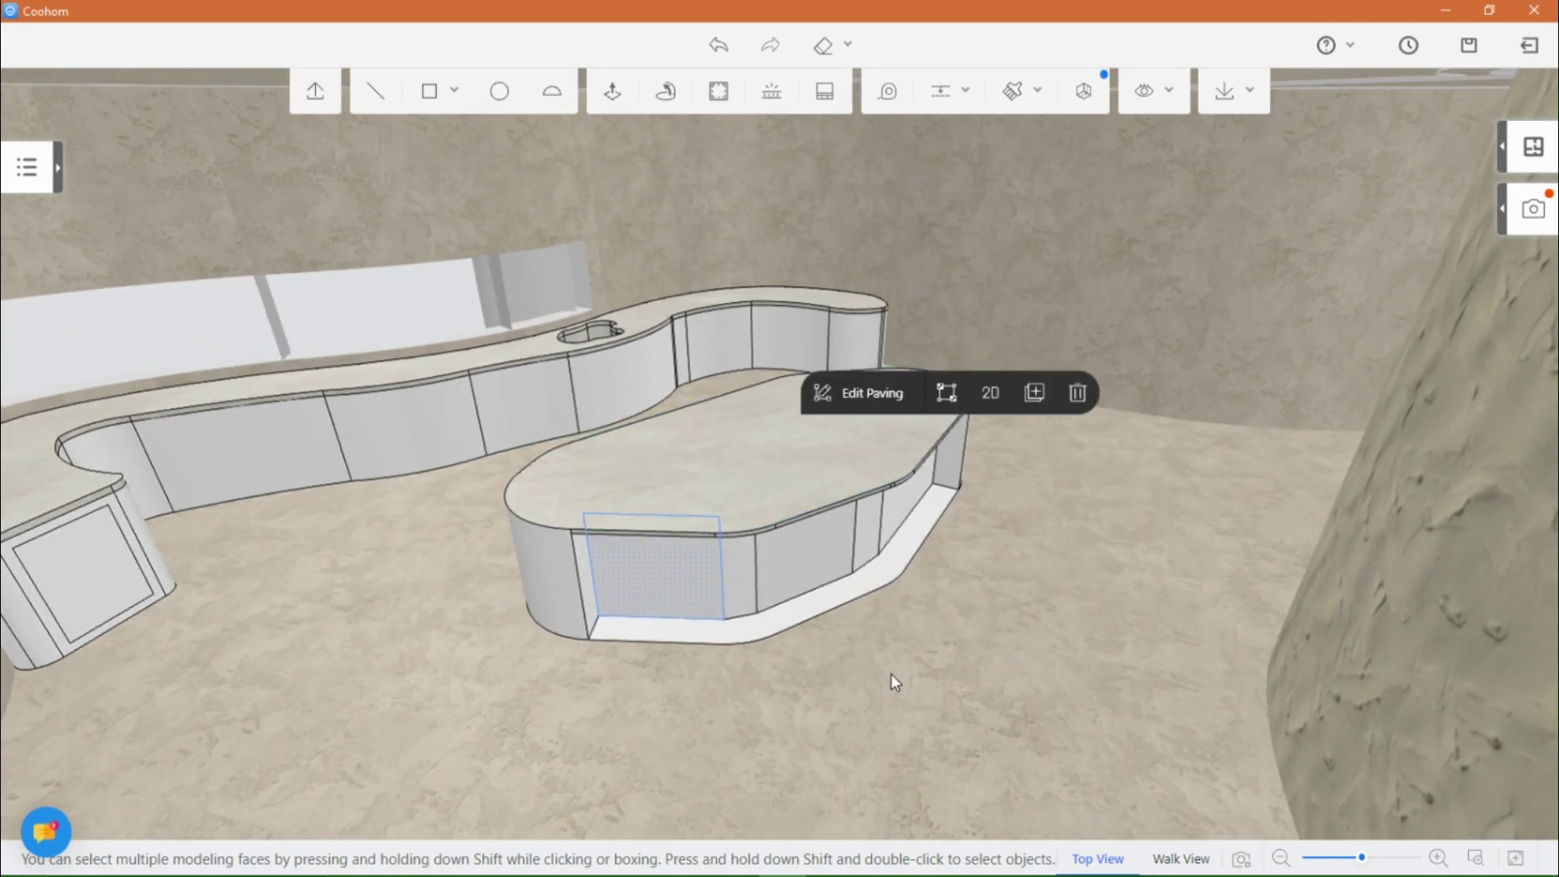
click(1160, 492)
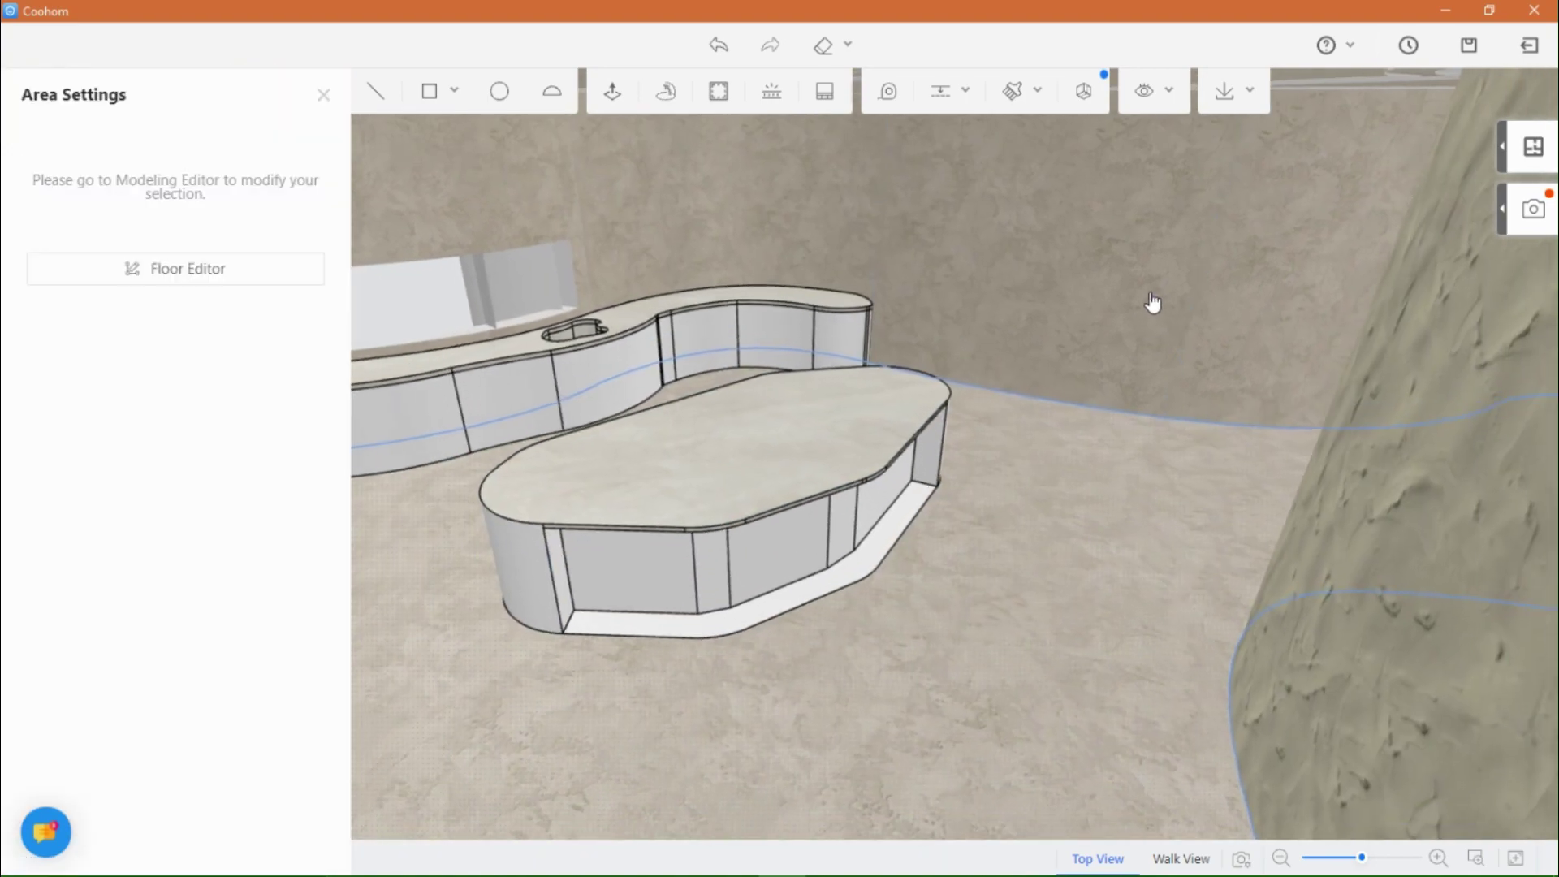
click(323, 95)
drag(1012, 549, 581, 745)
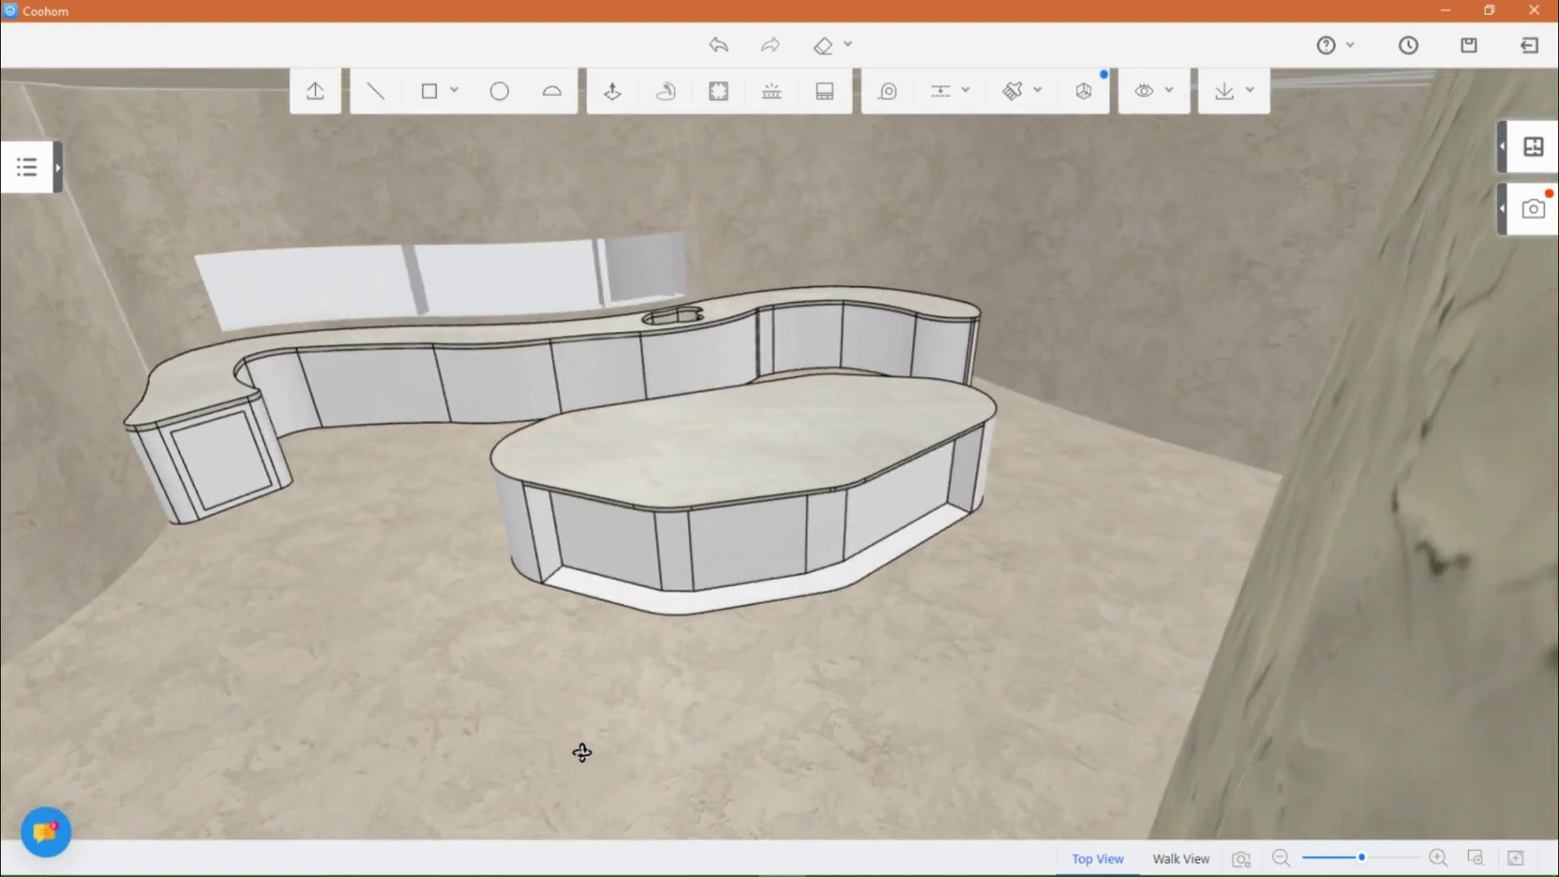
drag(1133, 362, 630, 456)
drag(503, 615, 557, 393)
drag(128, 730, 571, 665)
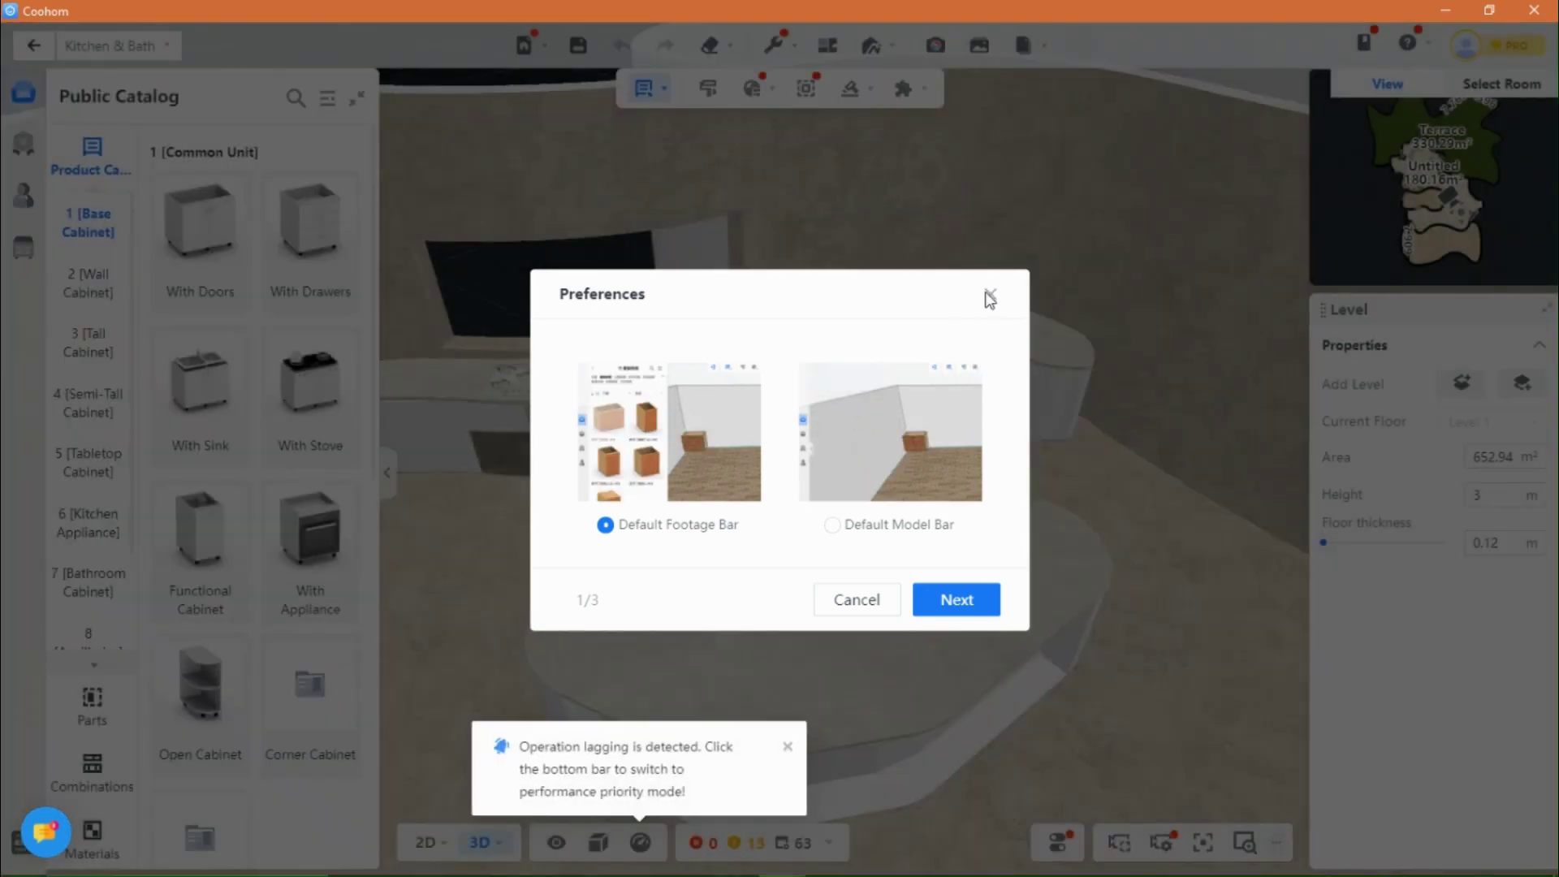
Step: Dismiss the startup preferences and inspect the open section beneath the counter's cooktop and sink cutout
click(989, 297)
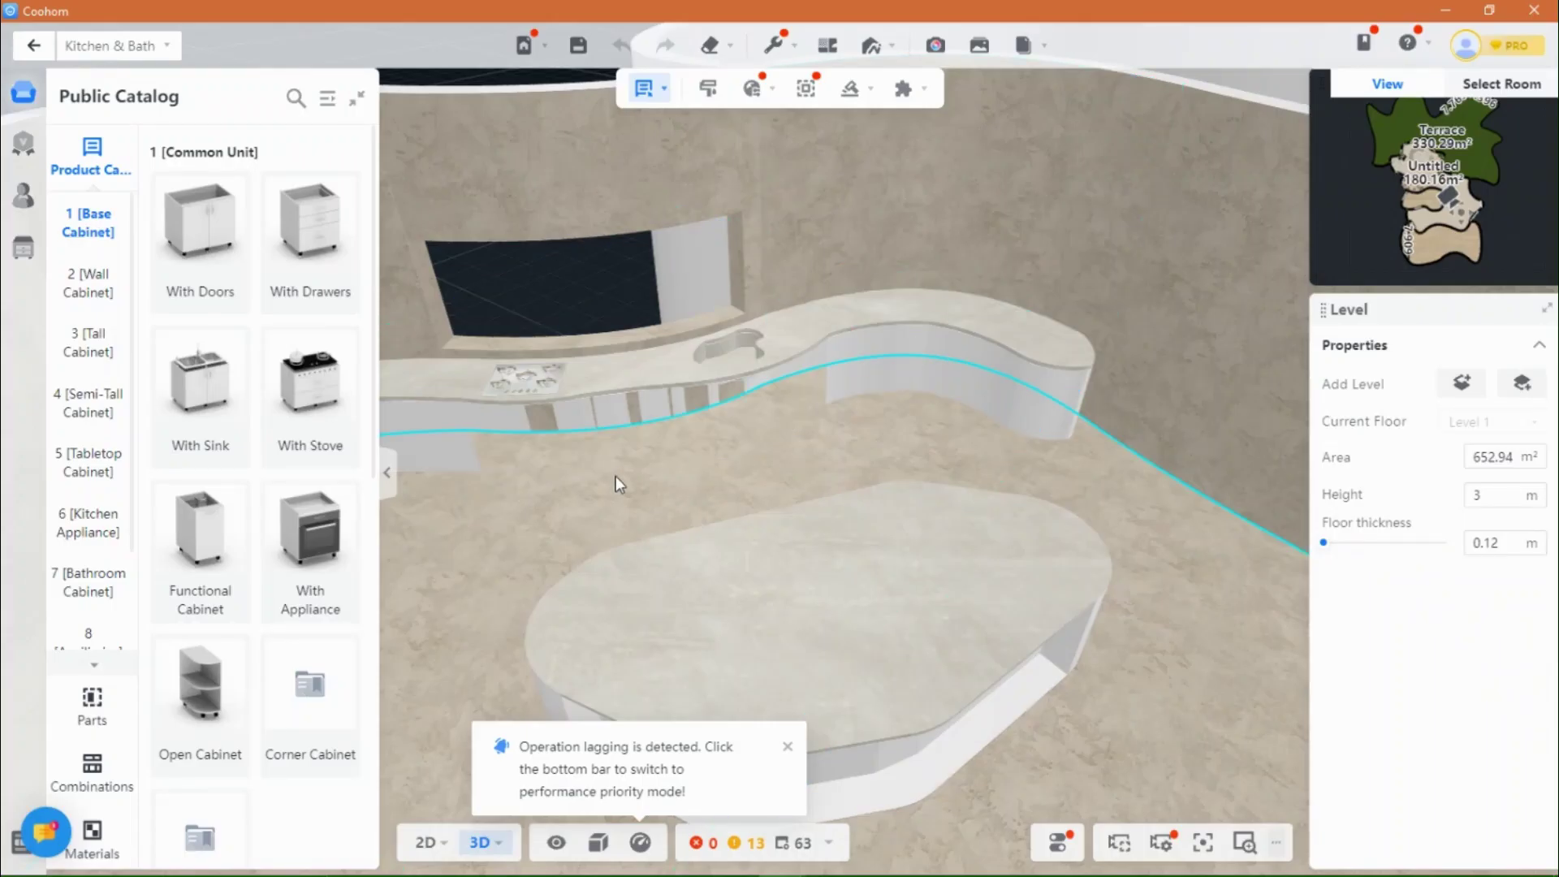
click(385, 477)
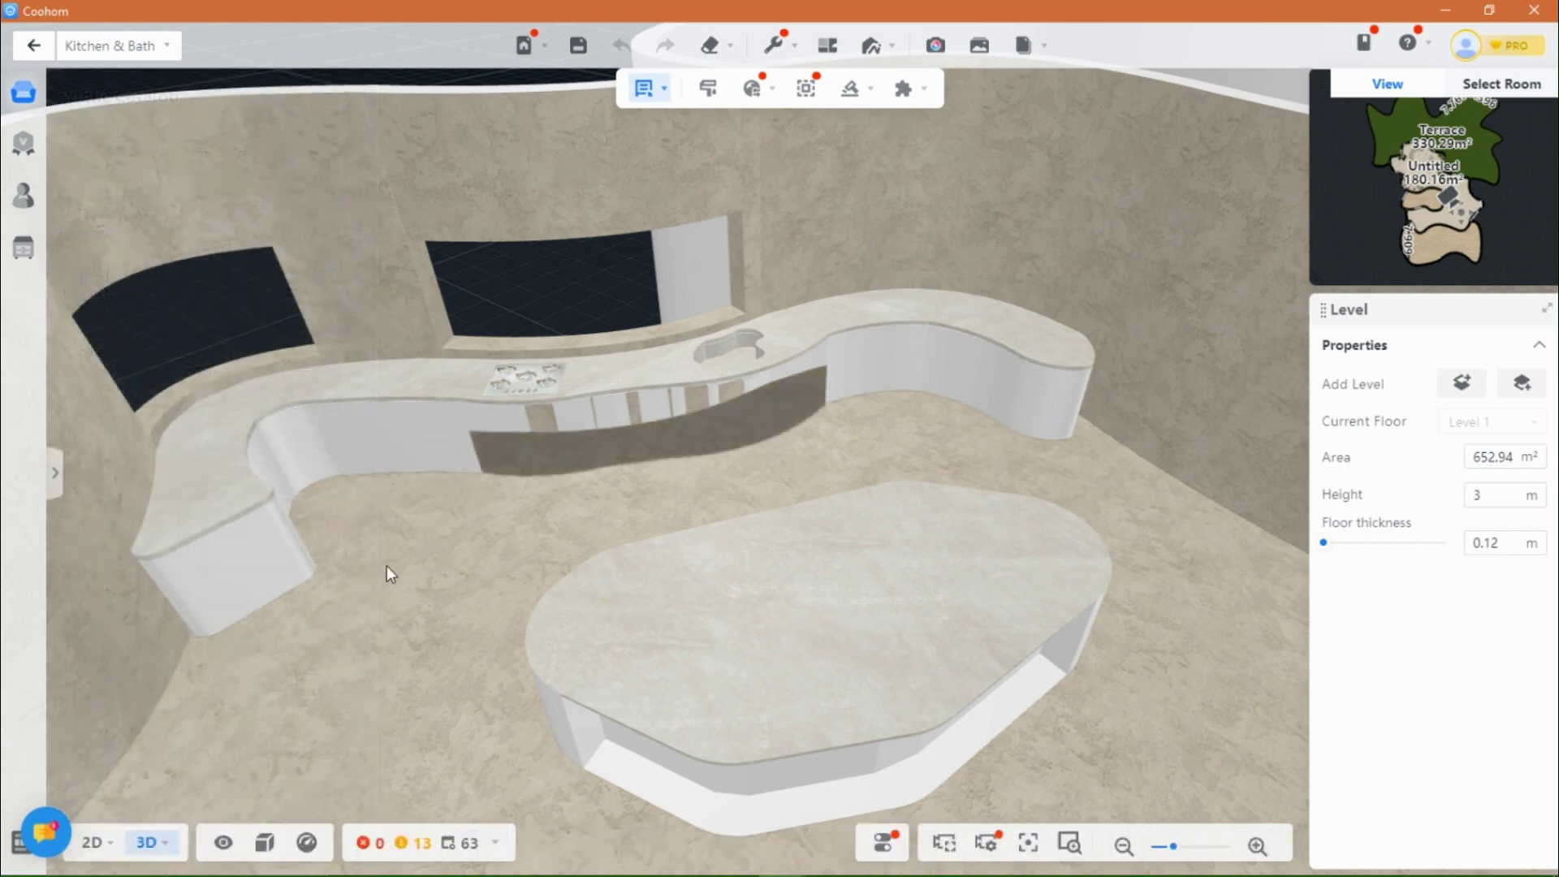
scroll(738, 479, up, 3)
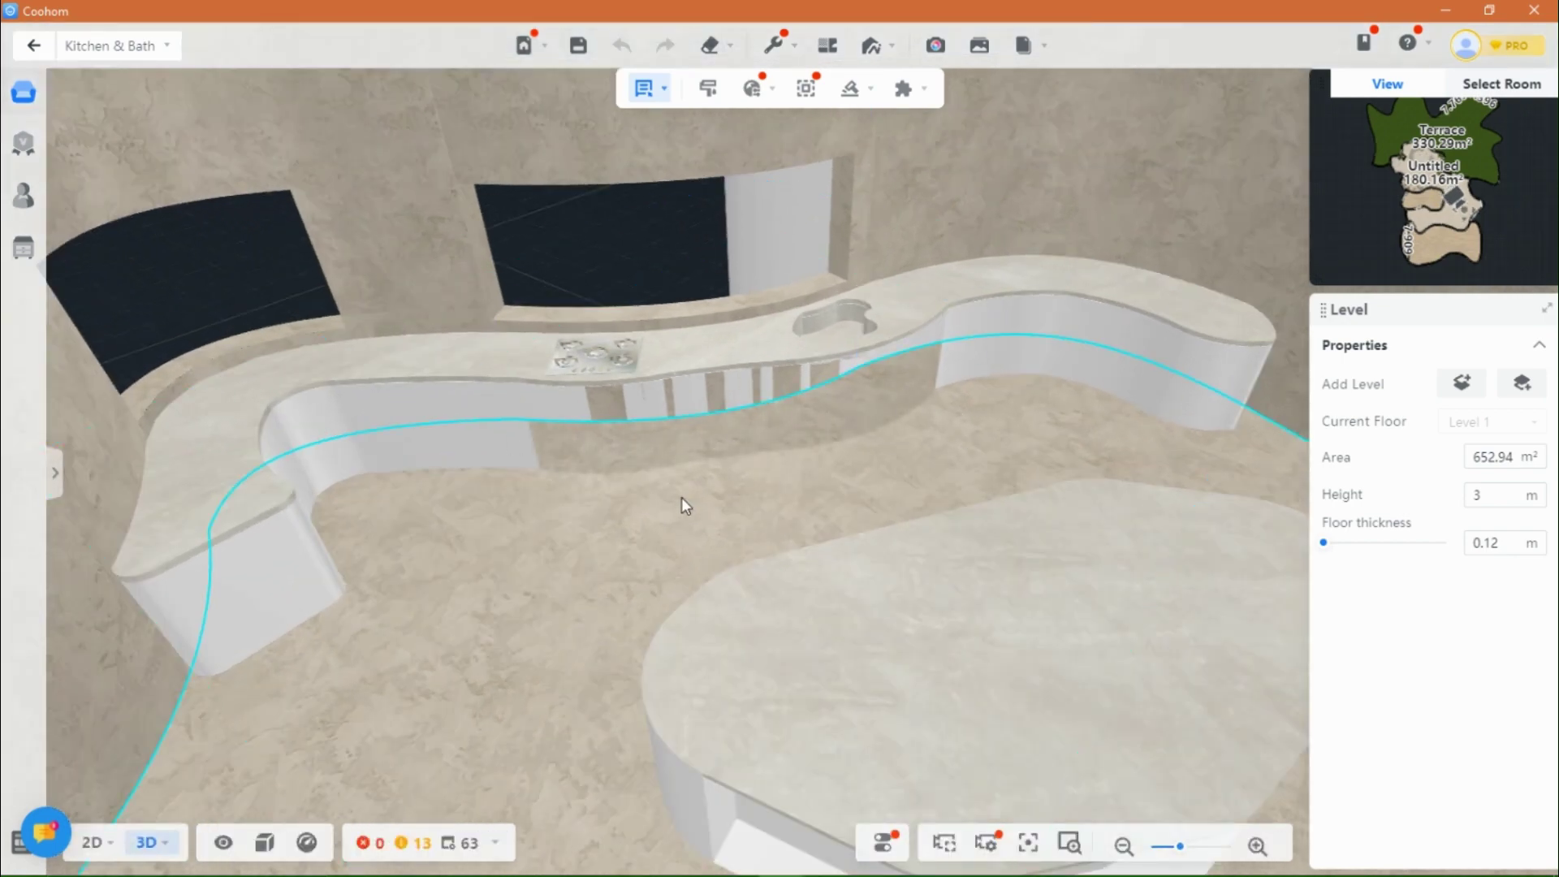
scroll(680, 497, down, 3)
click(924, 480)
scroll(812, 503, up, 4)
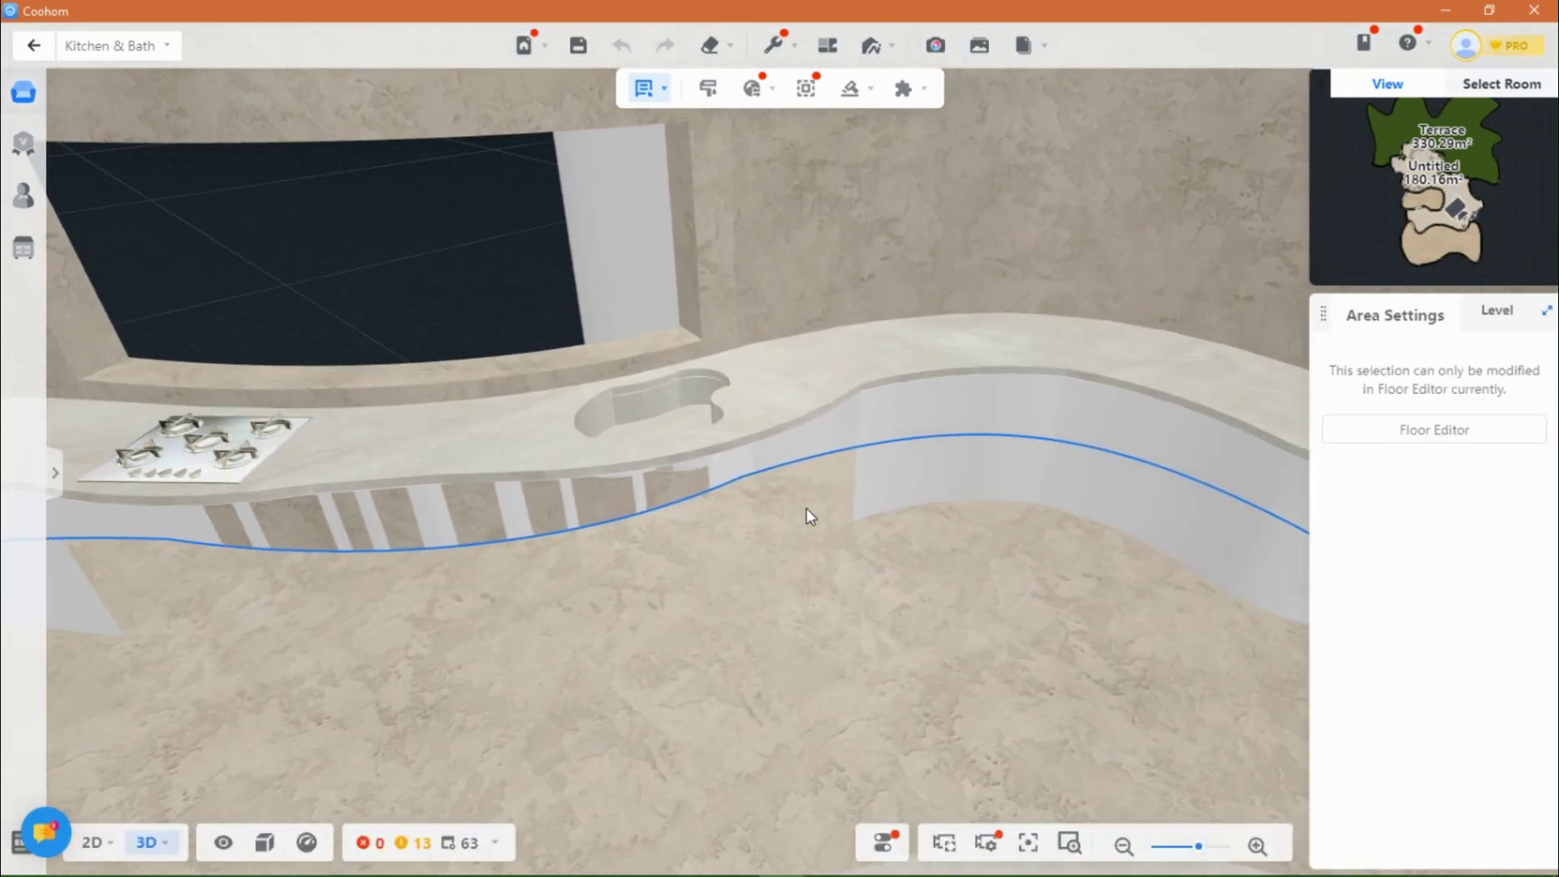
click(757, 468)
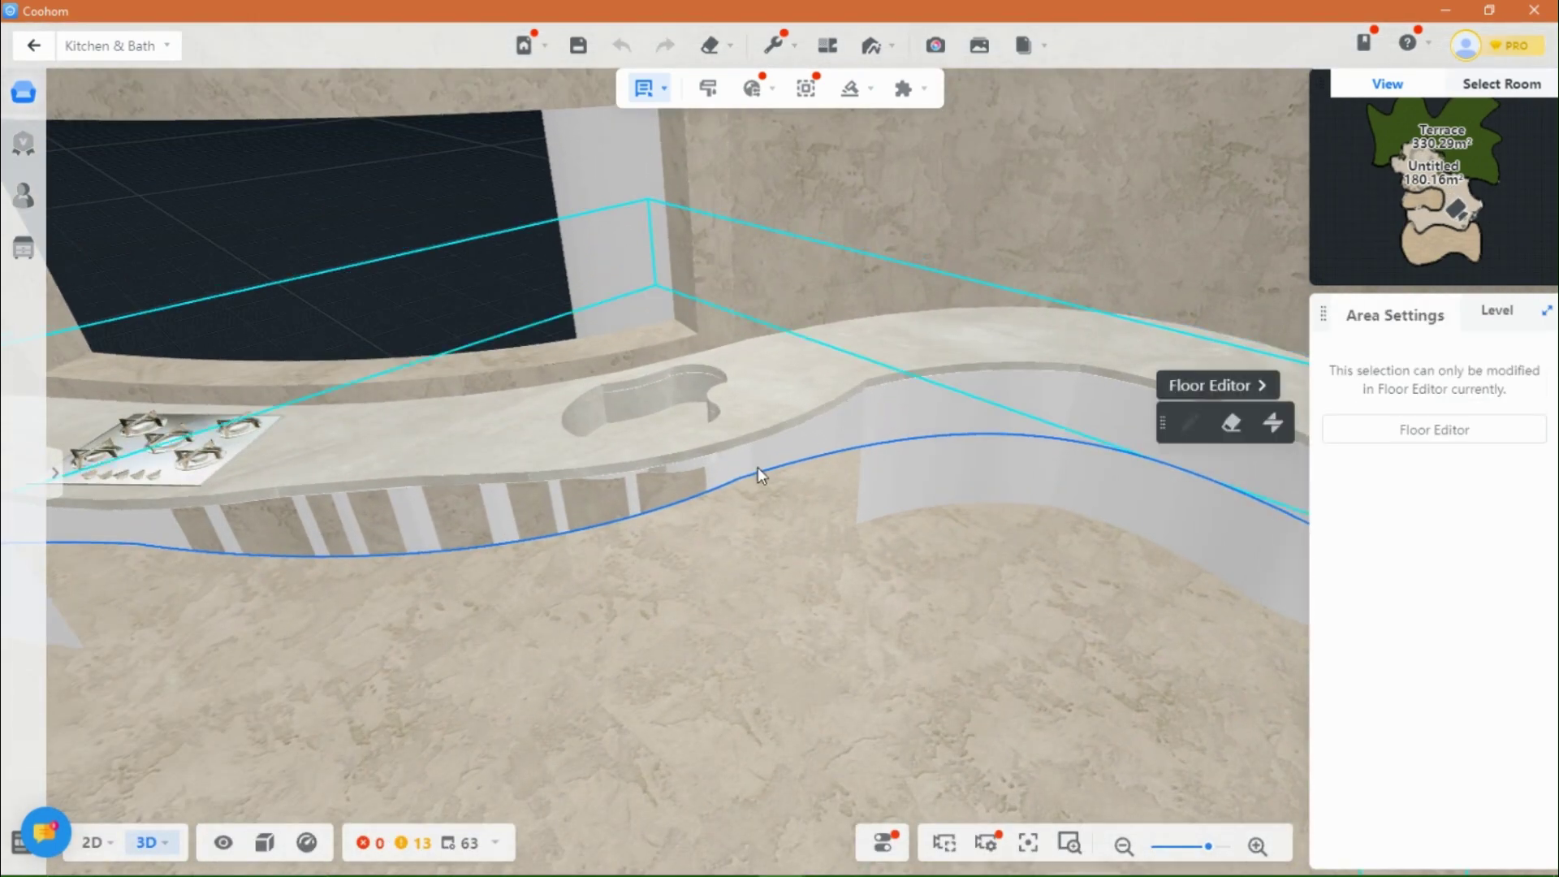
Step: Place an Up Fake Drawer Down Hinged Door Base Cabinet from the With Doors common units beneath the sink cutout
click(55, 474)
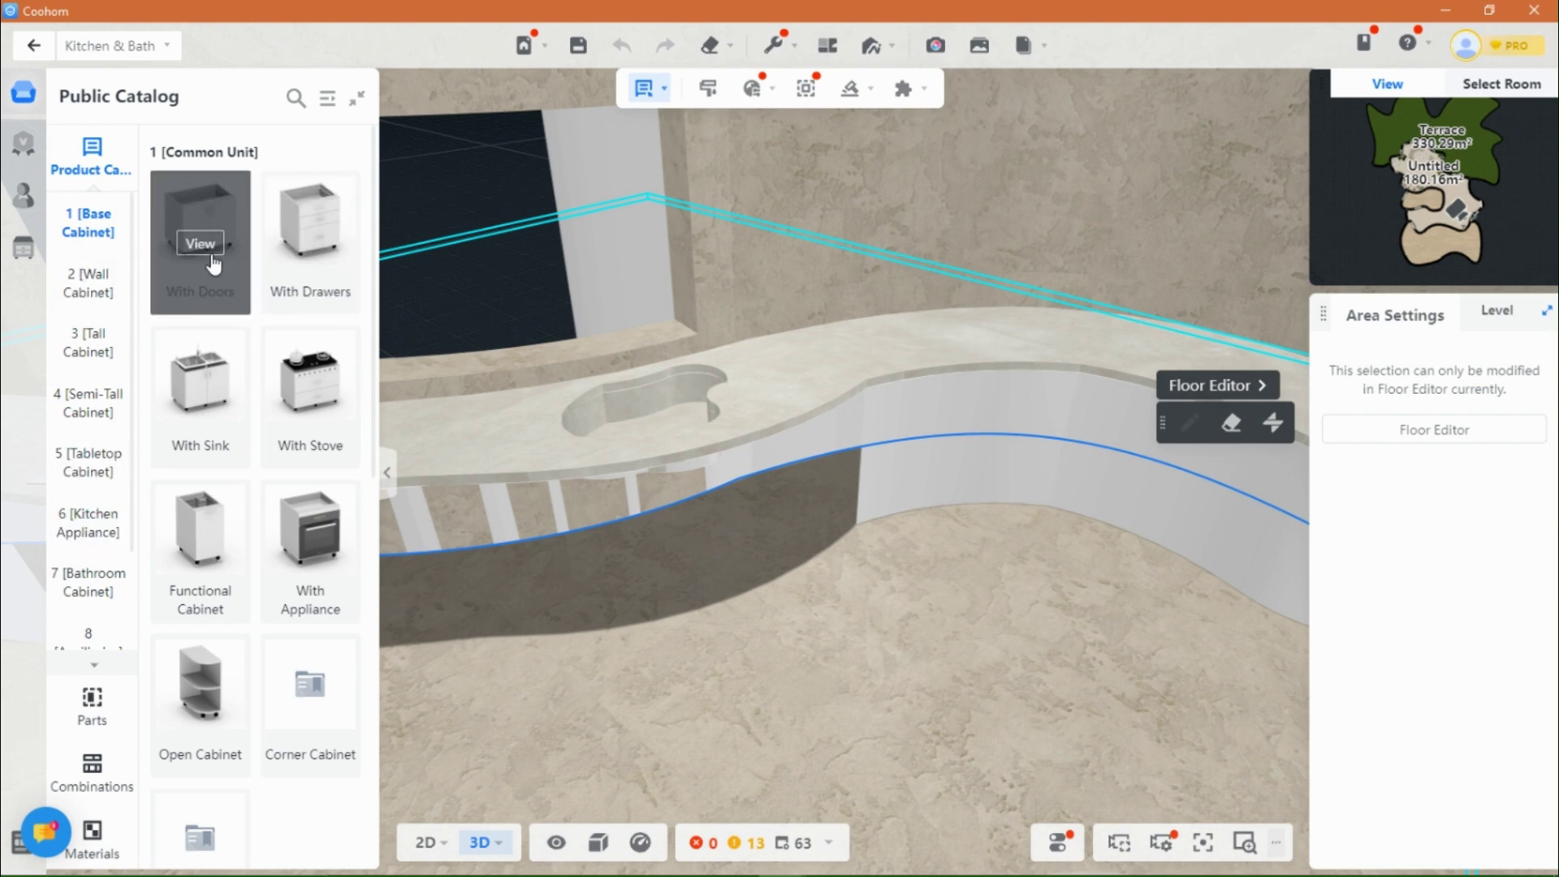
click(200, 245)
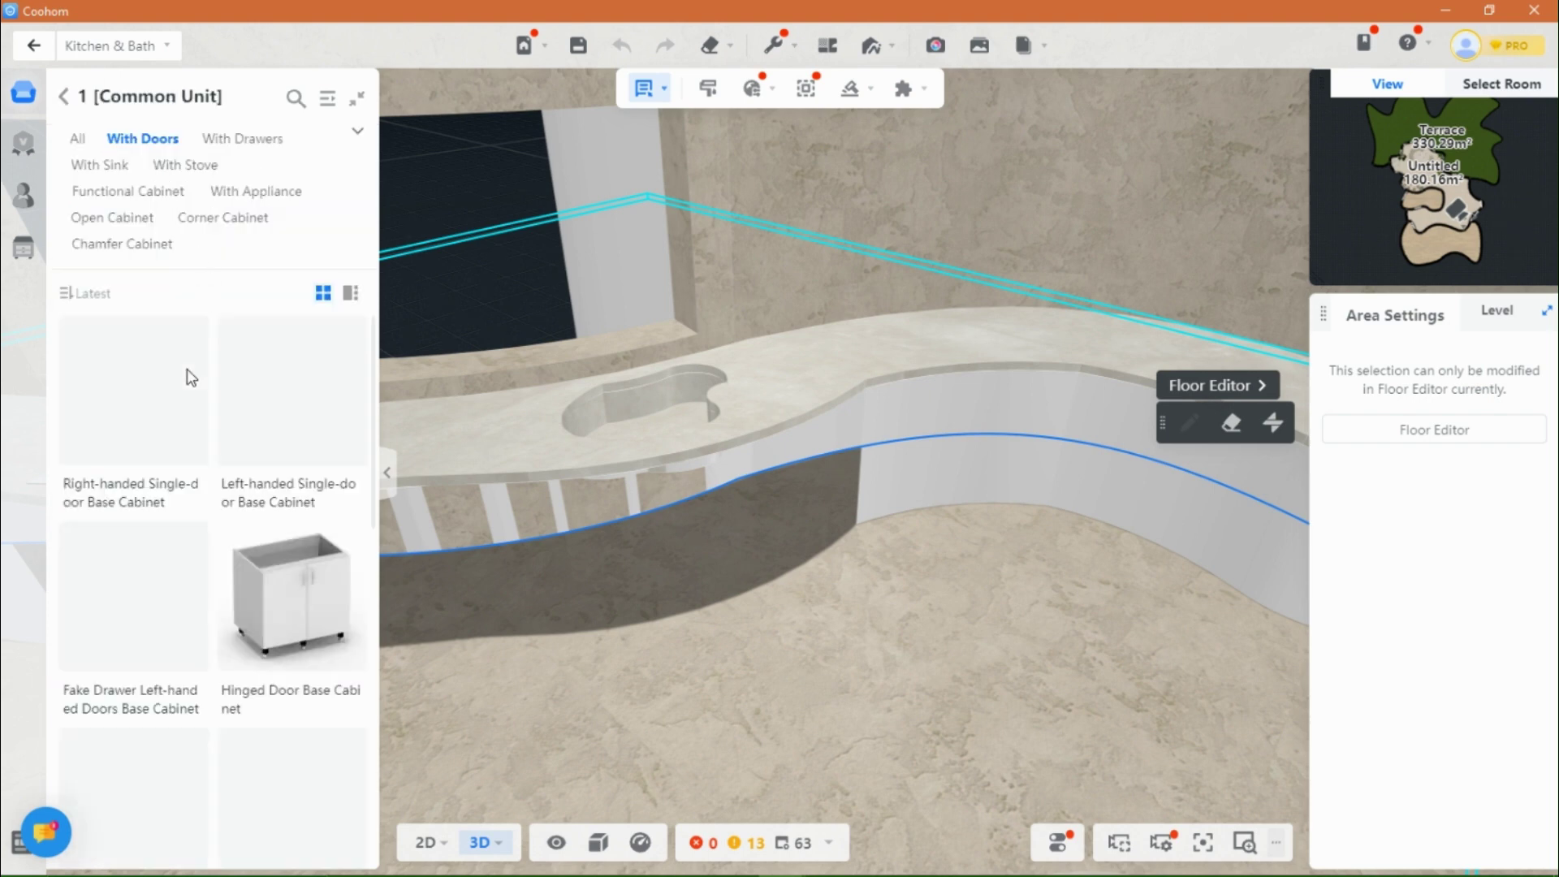
scroll(193, 398, down, 3)
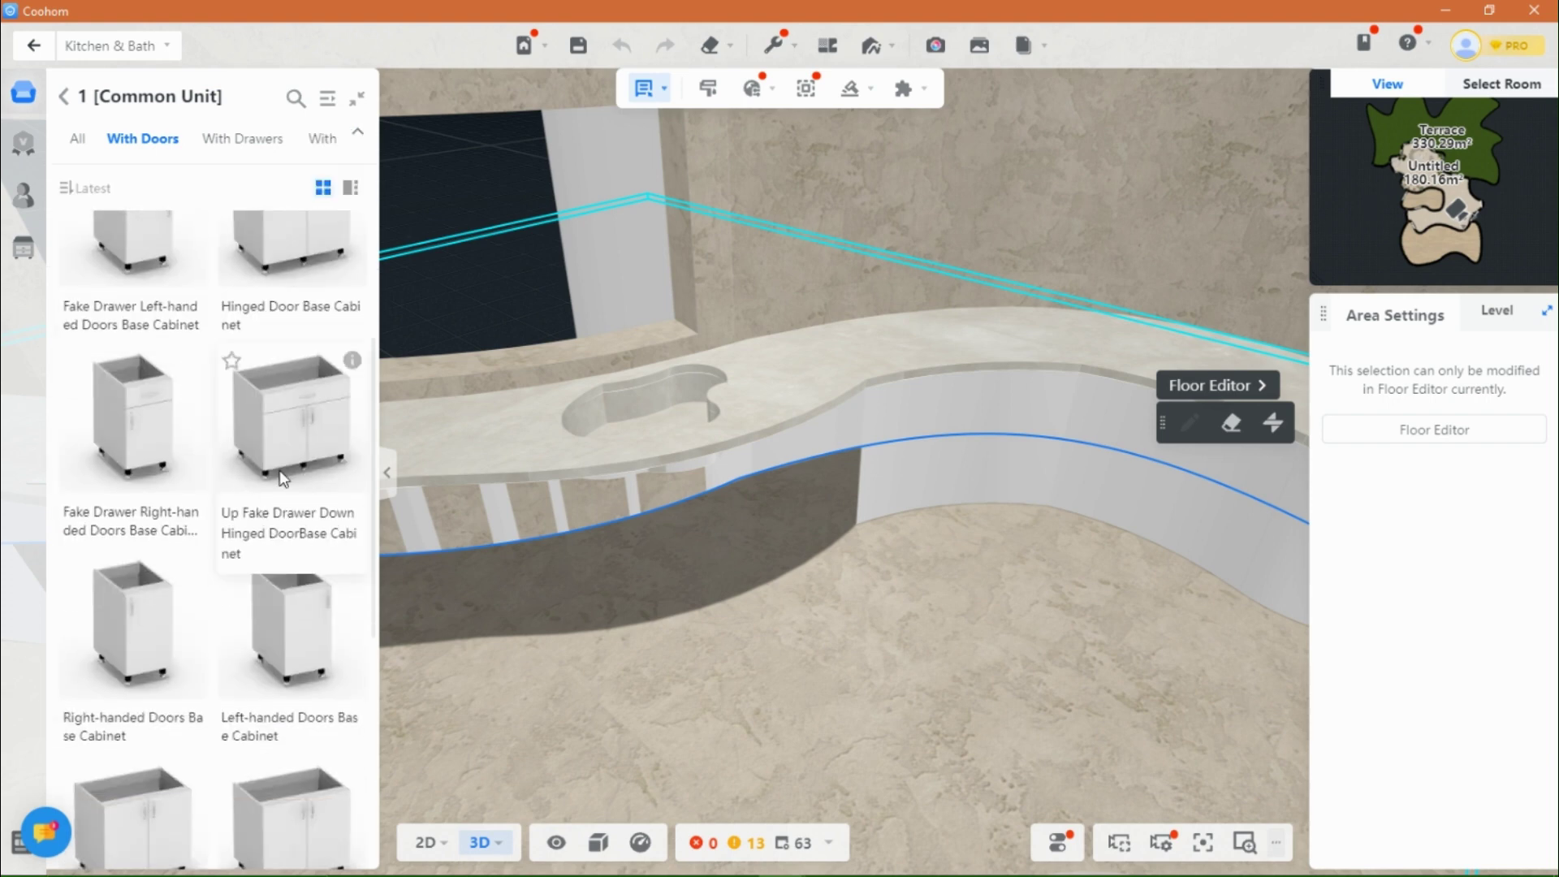
click(314, 442)
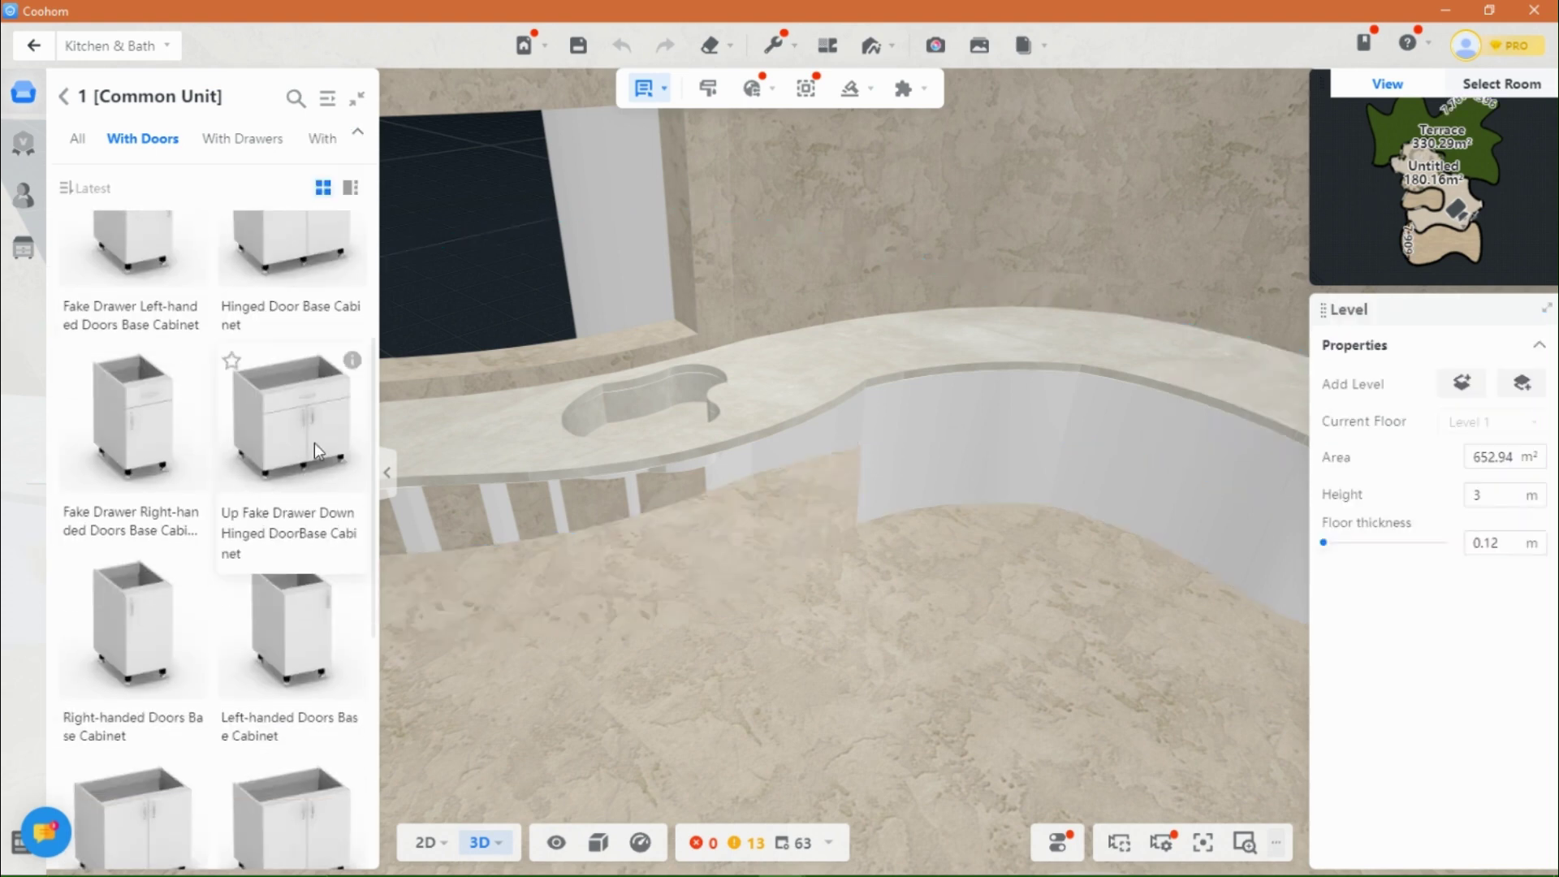
click(679, 522)
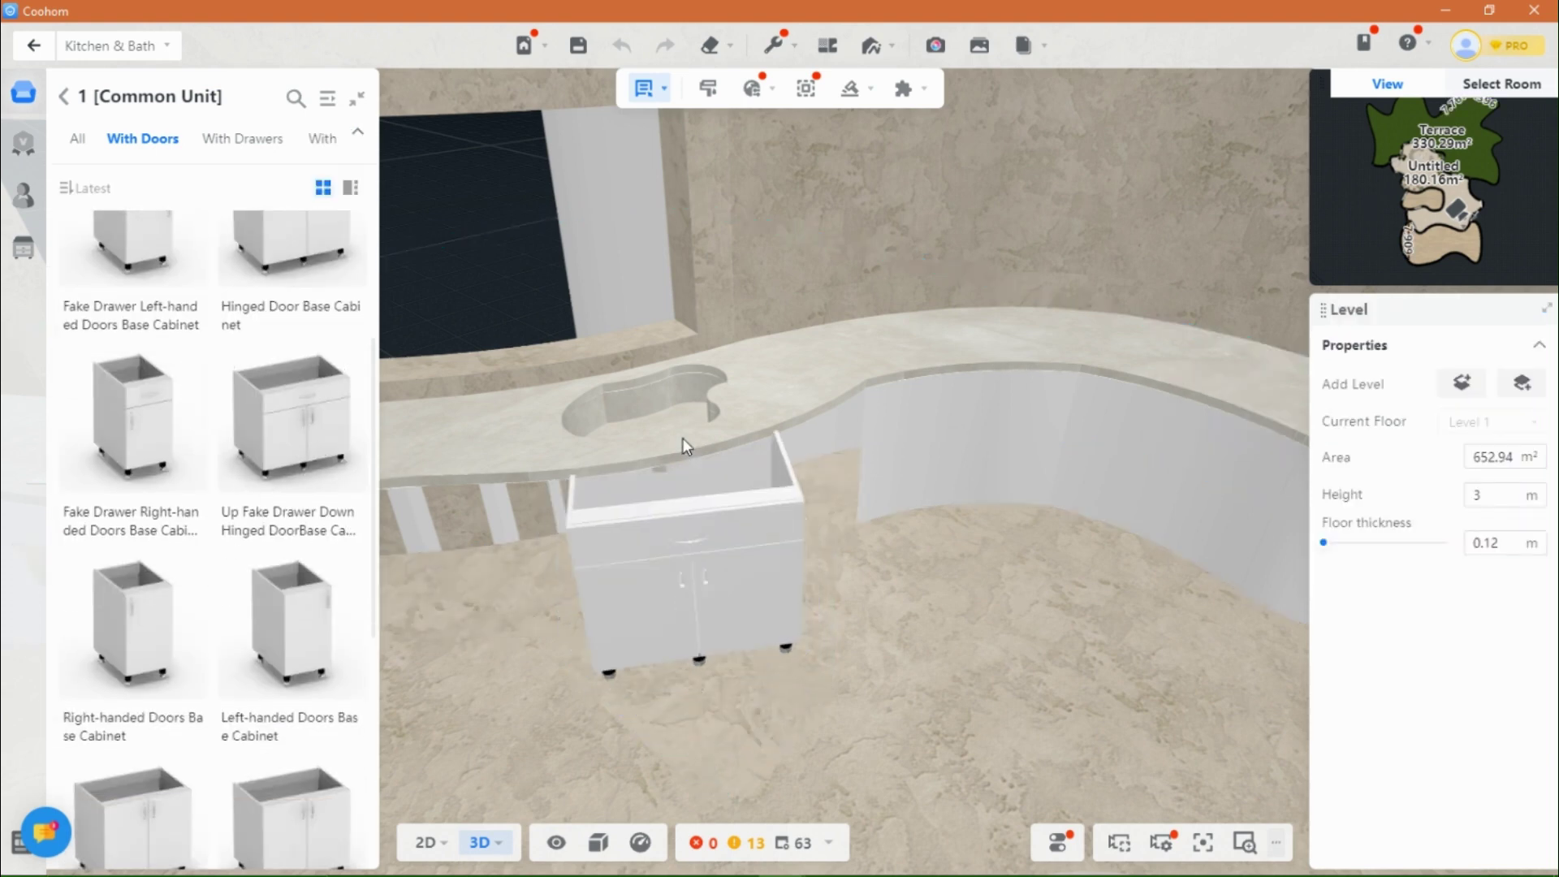
click(669, 422)
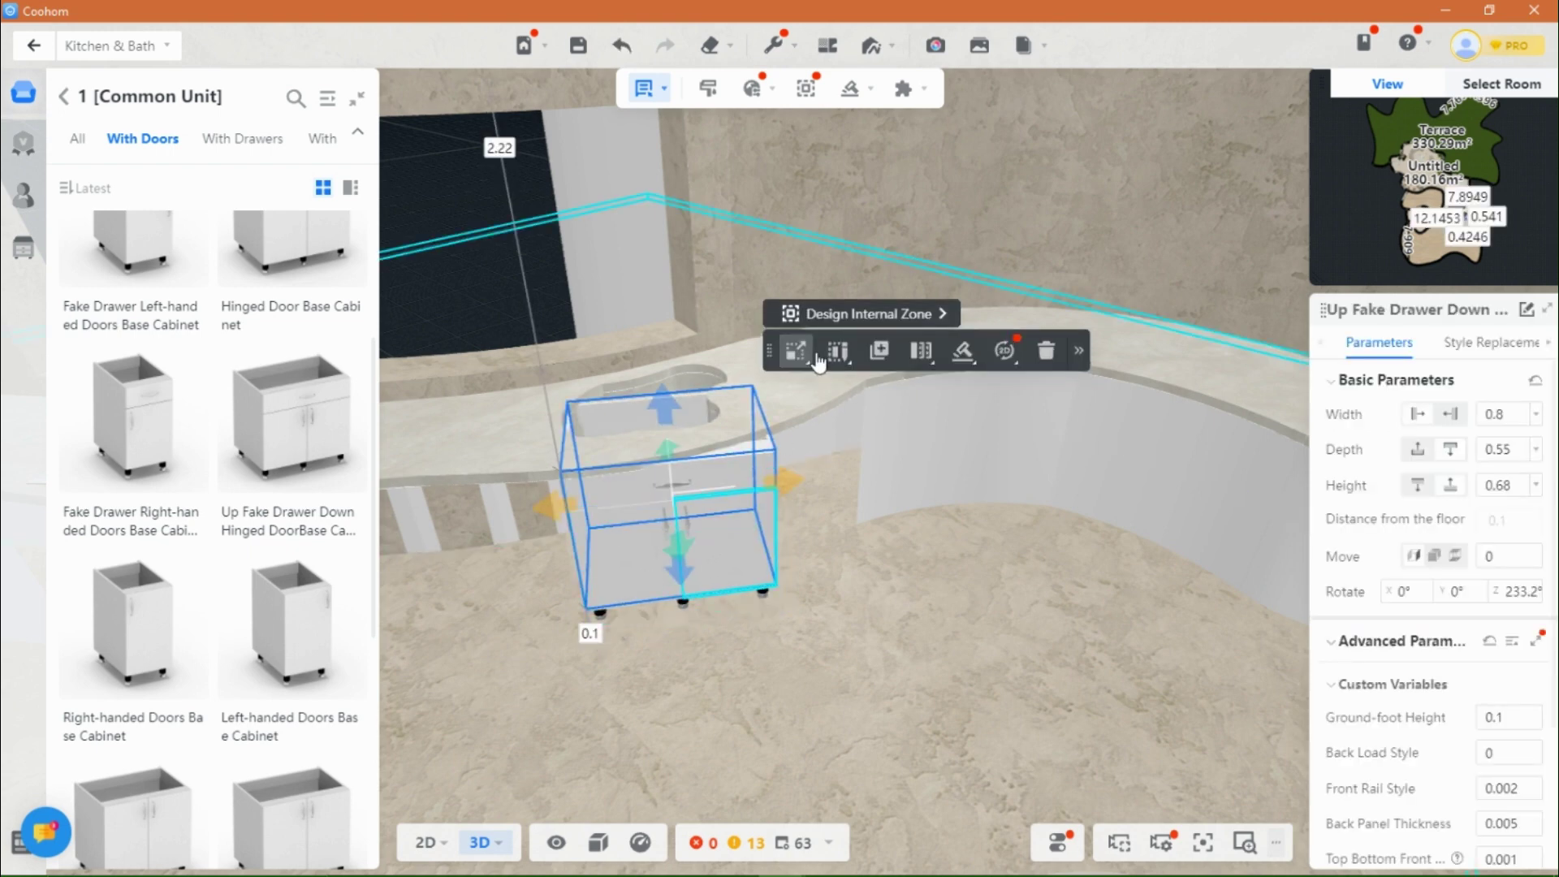
Step: Switch the sink base cabinet to move-and-rotate mode and turn it to follow the counter's curve
mouse_move(802, 355)
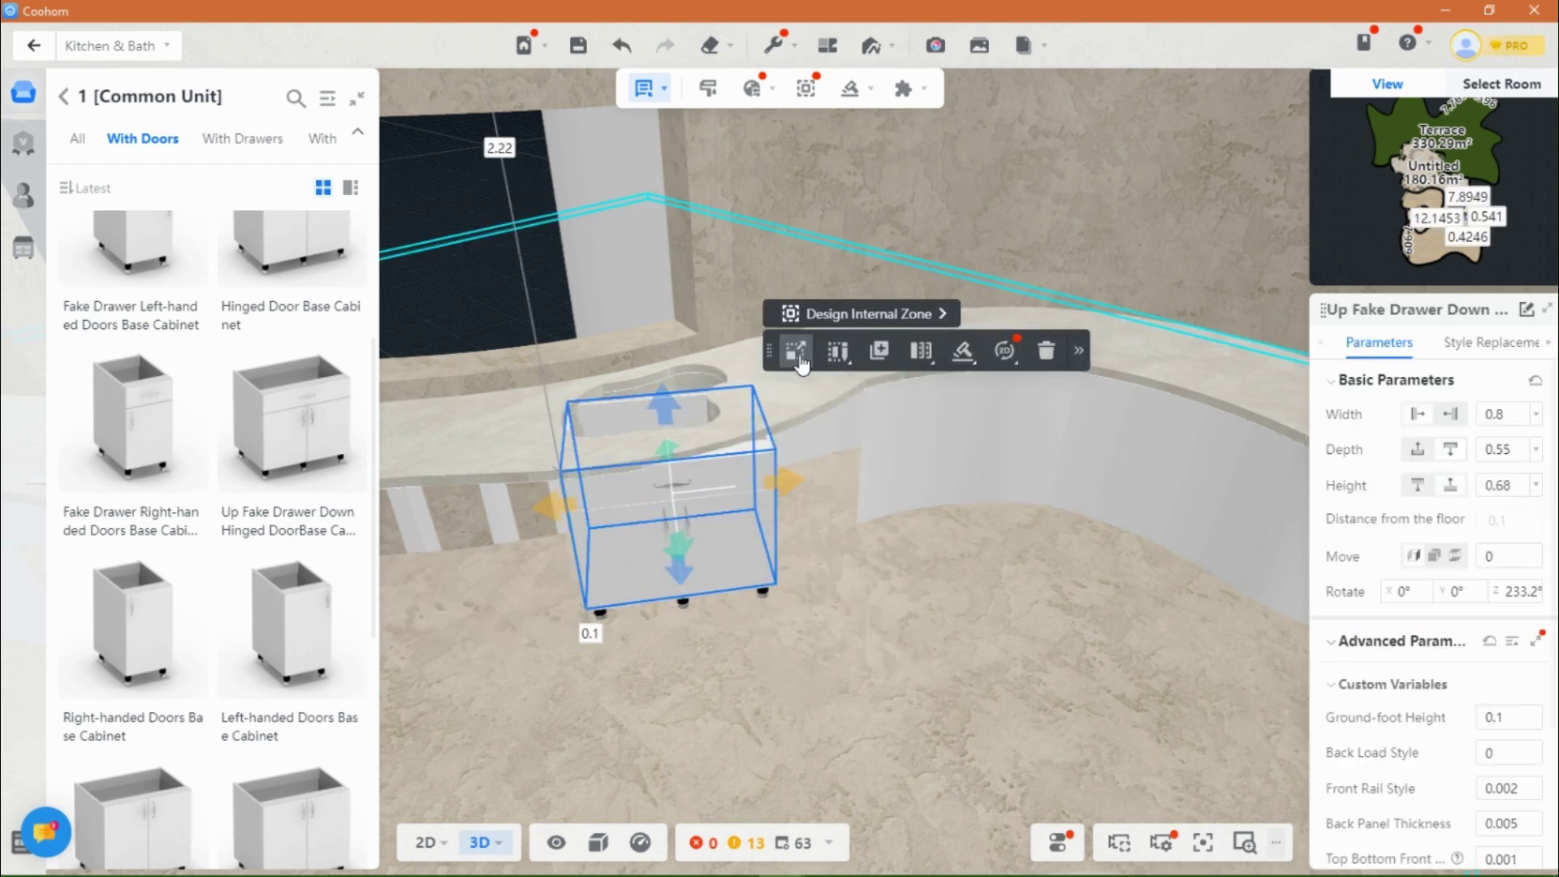
click(795, 466)
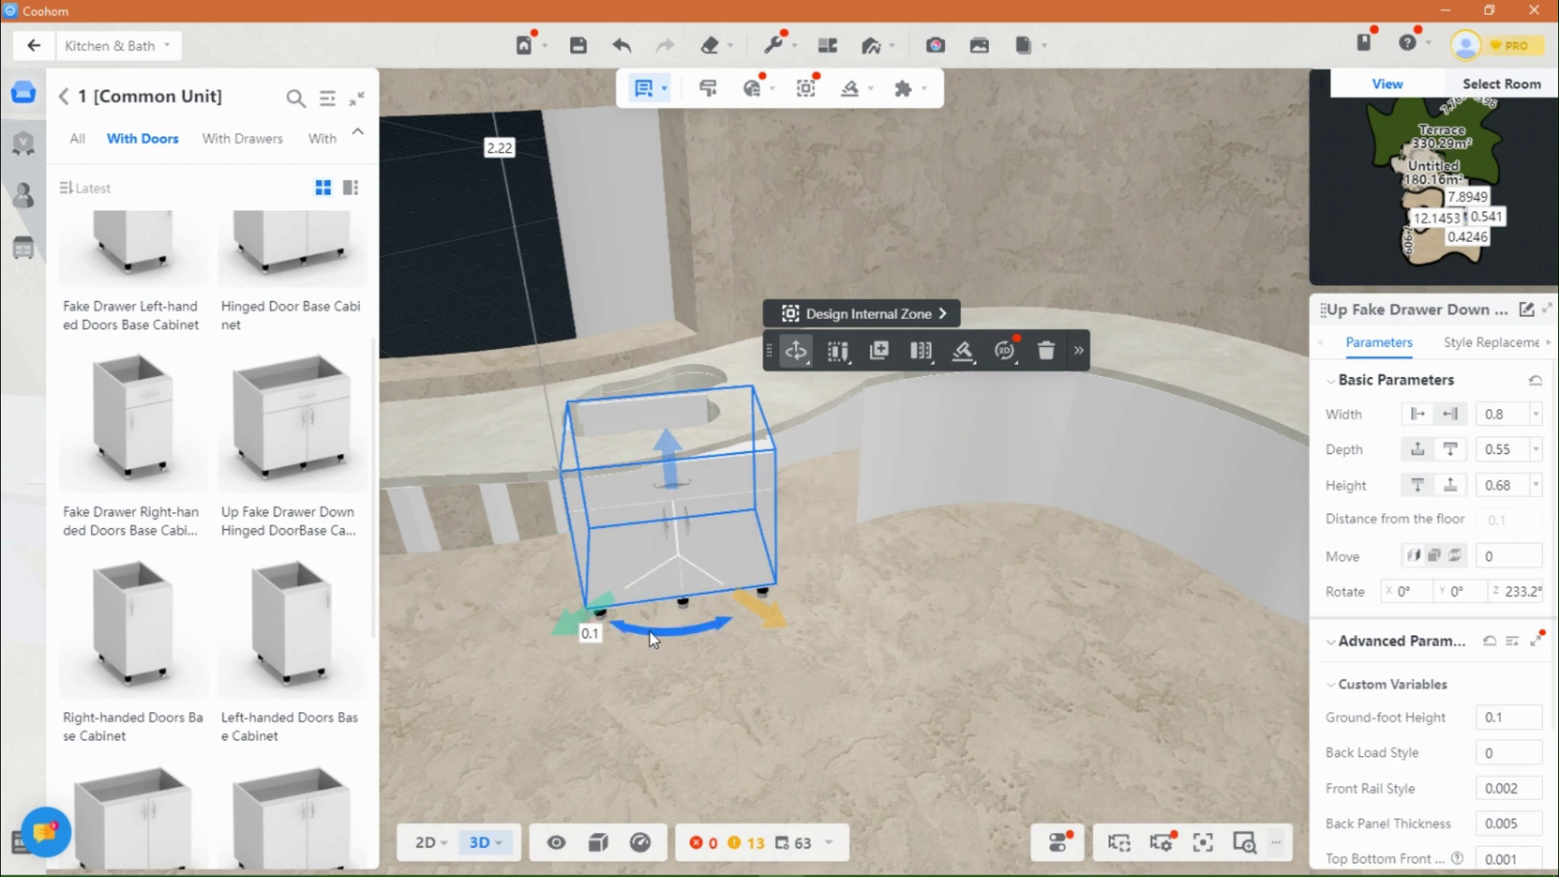
drag(667, 632, 699, 645)
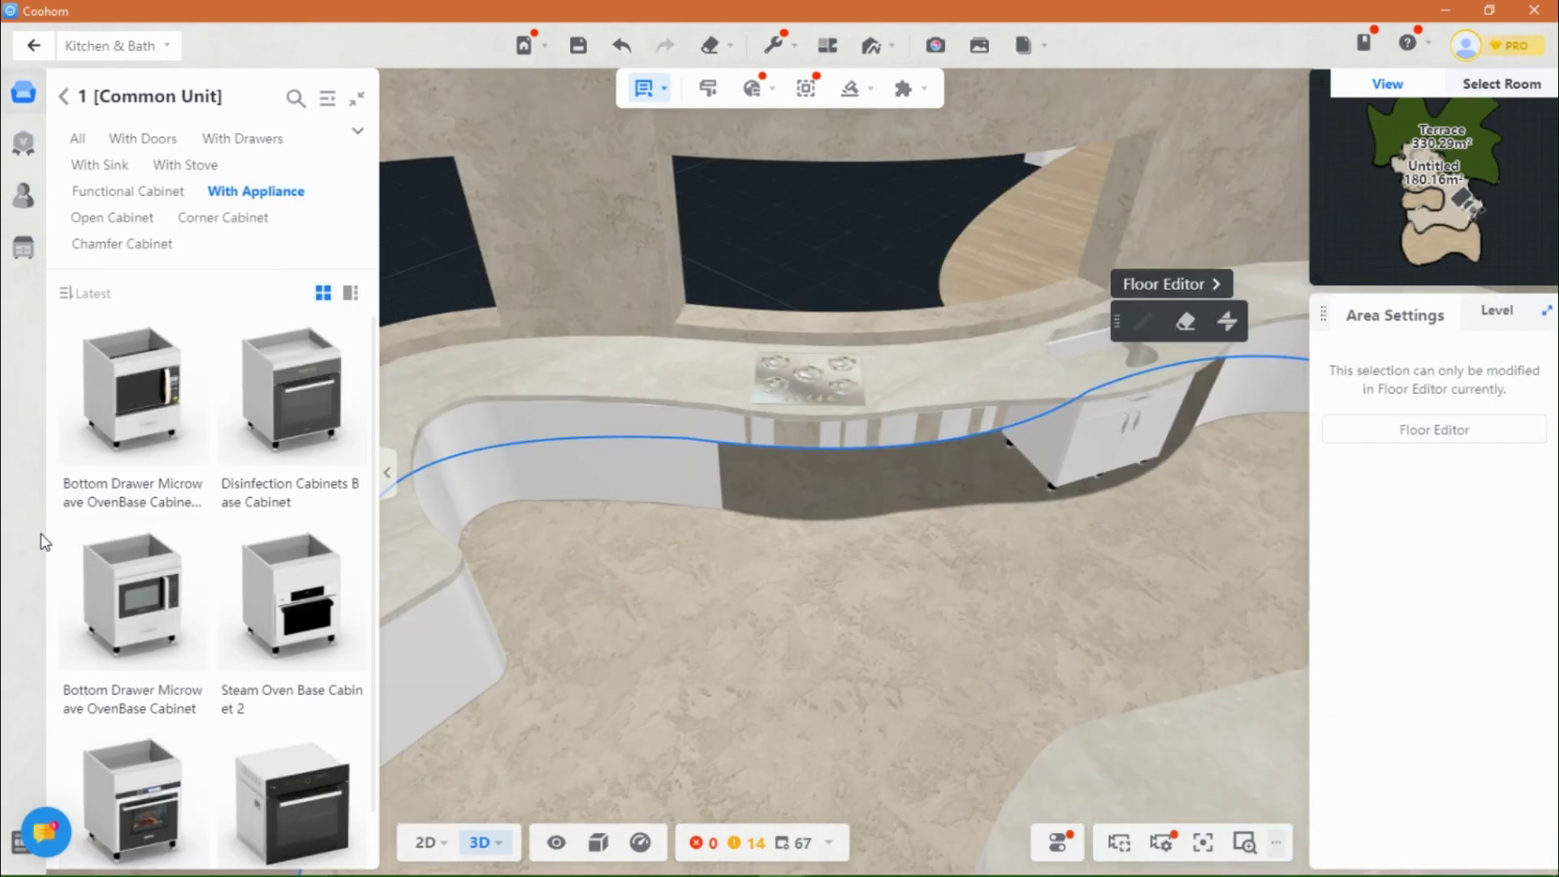
Step: Place a Steam Oven Base Cabinet beneath the cooktop and rotate it to align with the counter front
scroll(57, 551, down, 2)
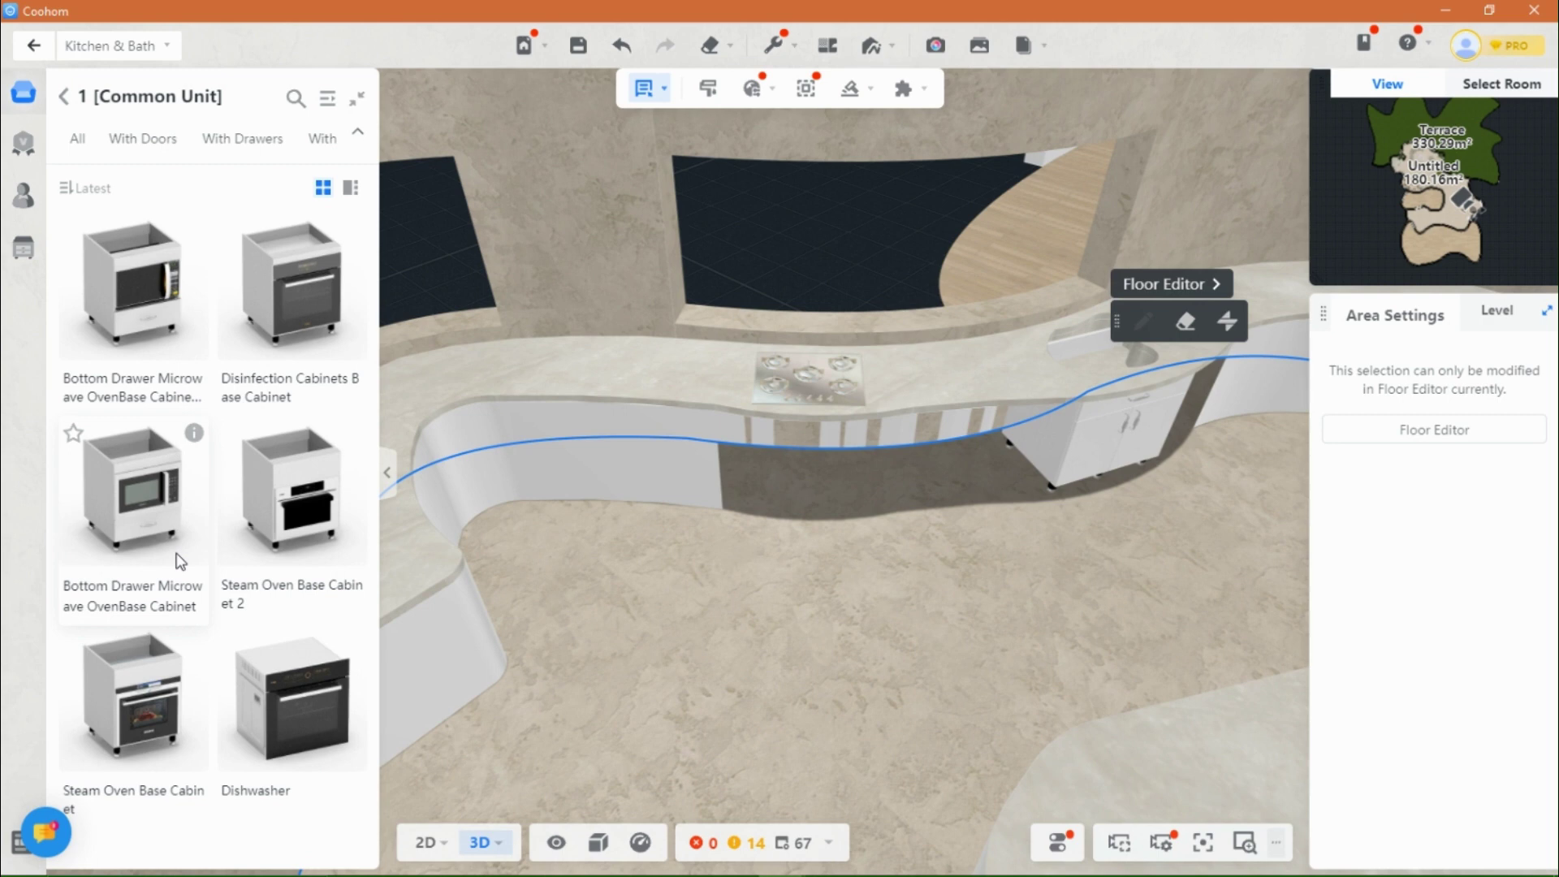
drag(139, 696, 810, 424)
click(816, 403)
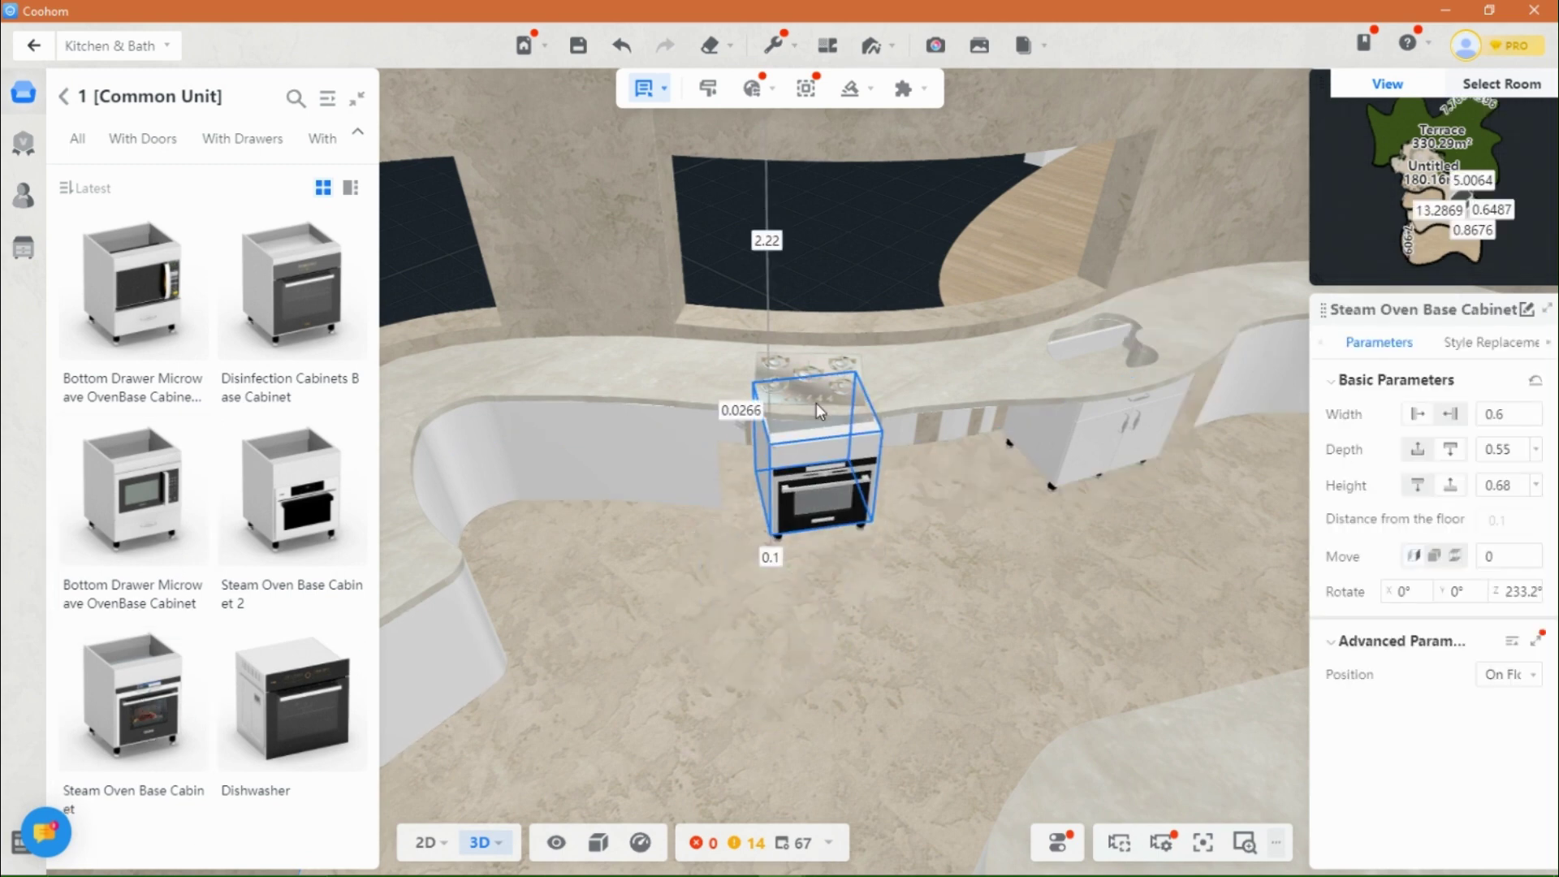
scroll(816, 614, up, 4)
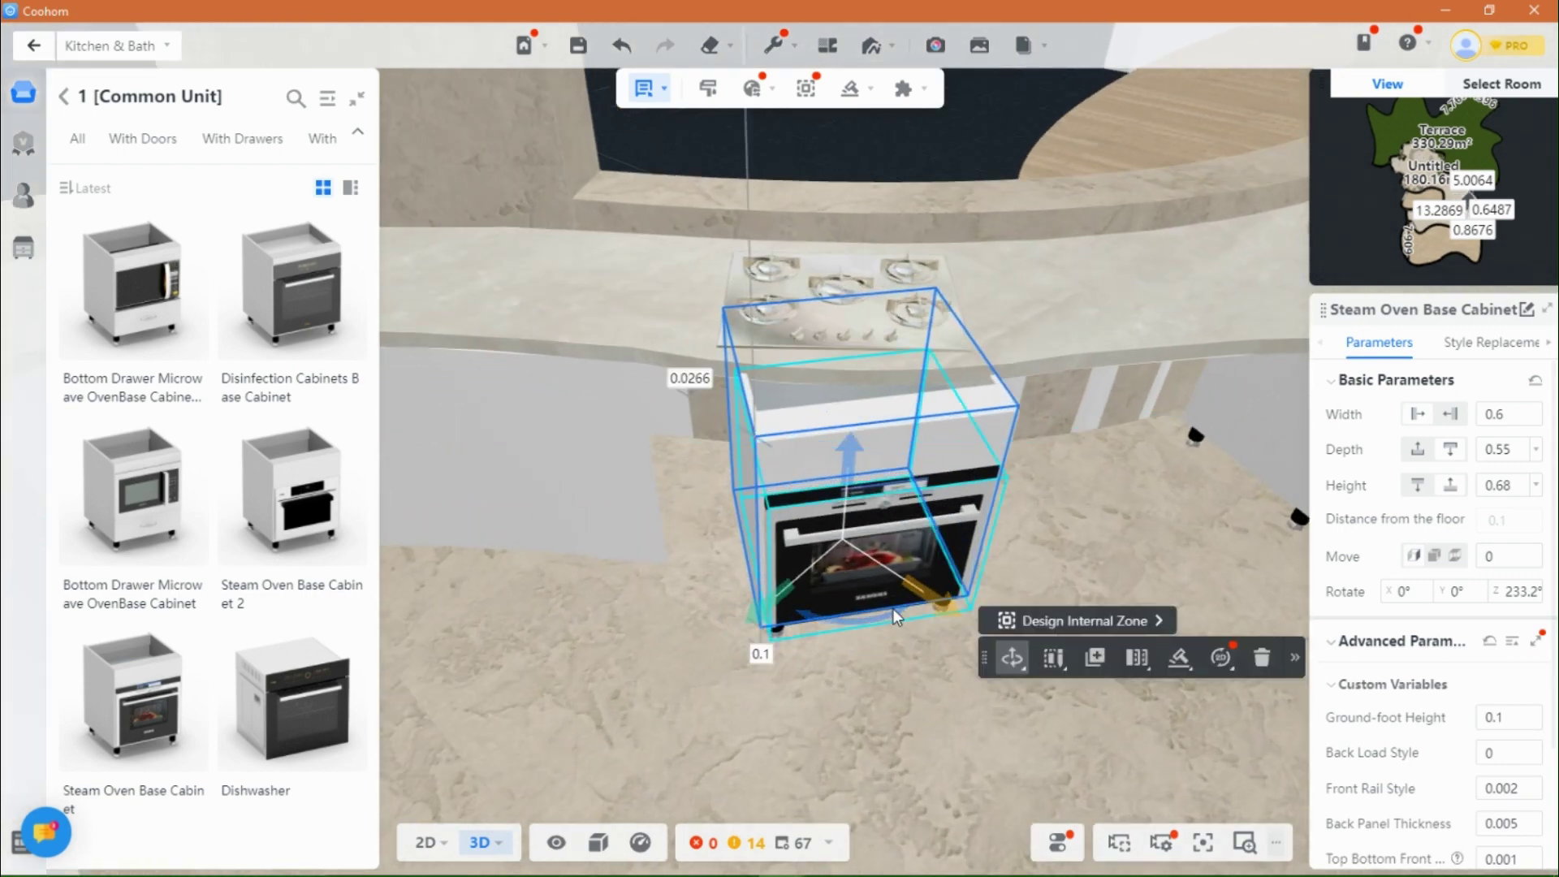
drag(893, 612, 849, 619)
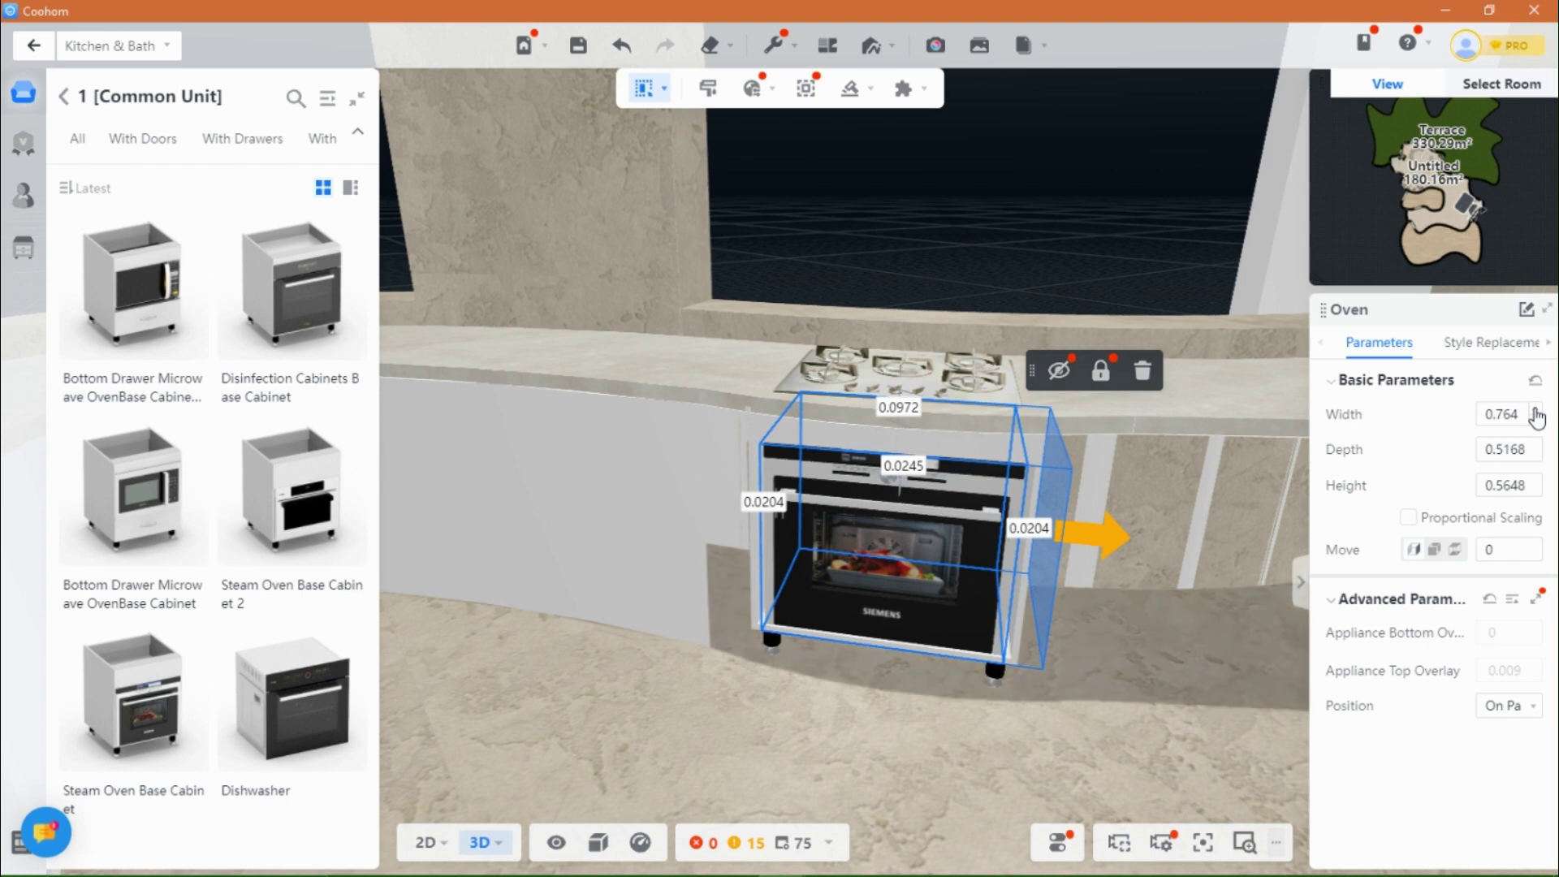
Step: Set the width of the oven inside the cooktop base cabinet to 0.7 m
drag(866, 787, 957, 759)
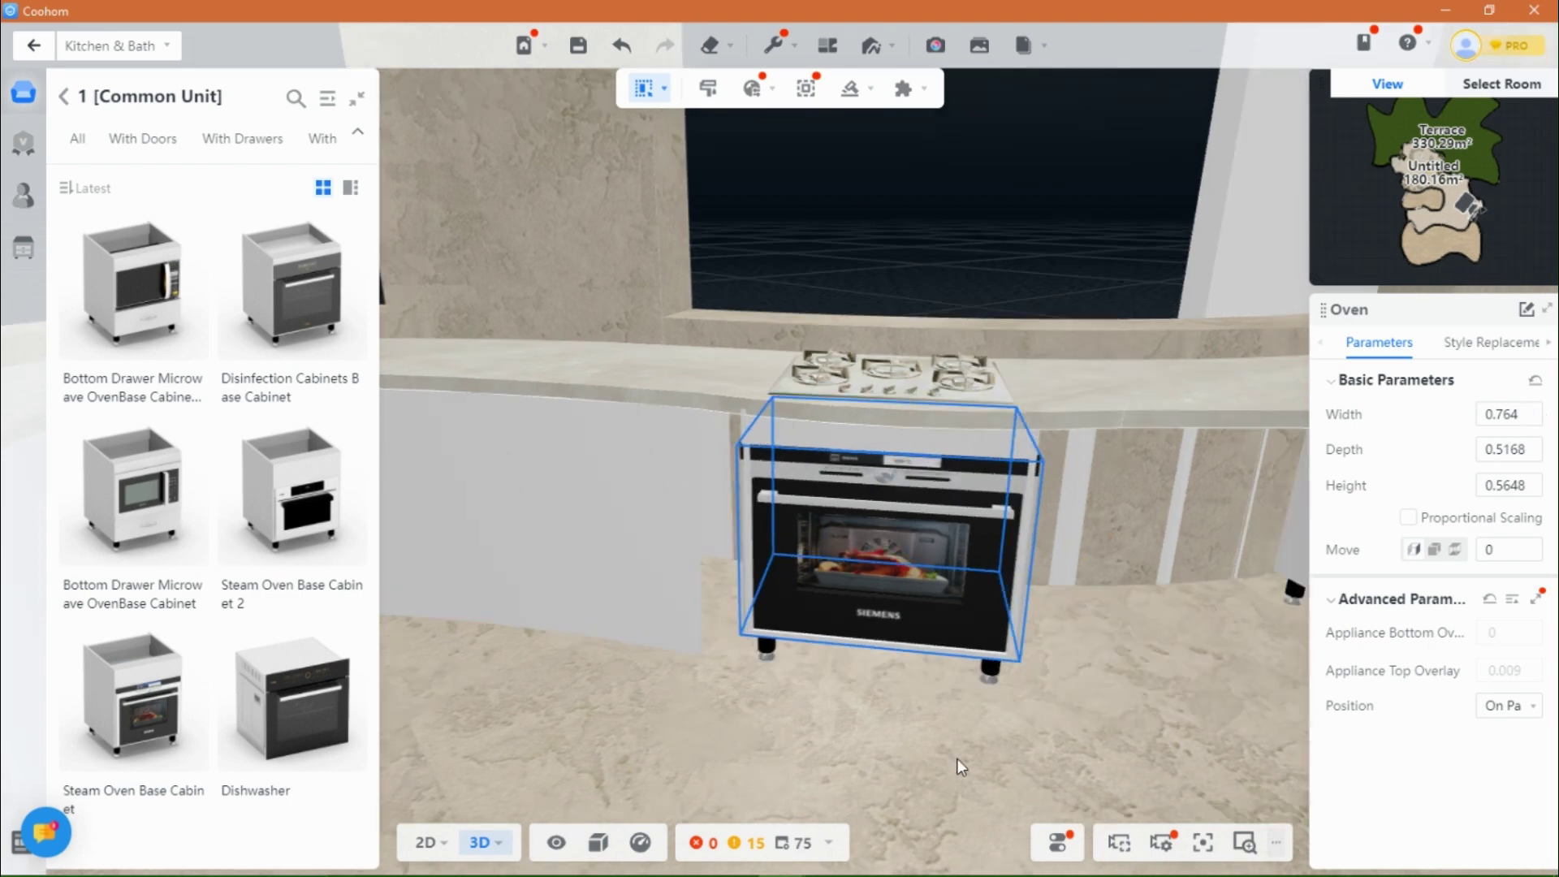
click(997, 742)
click(896, 554)
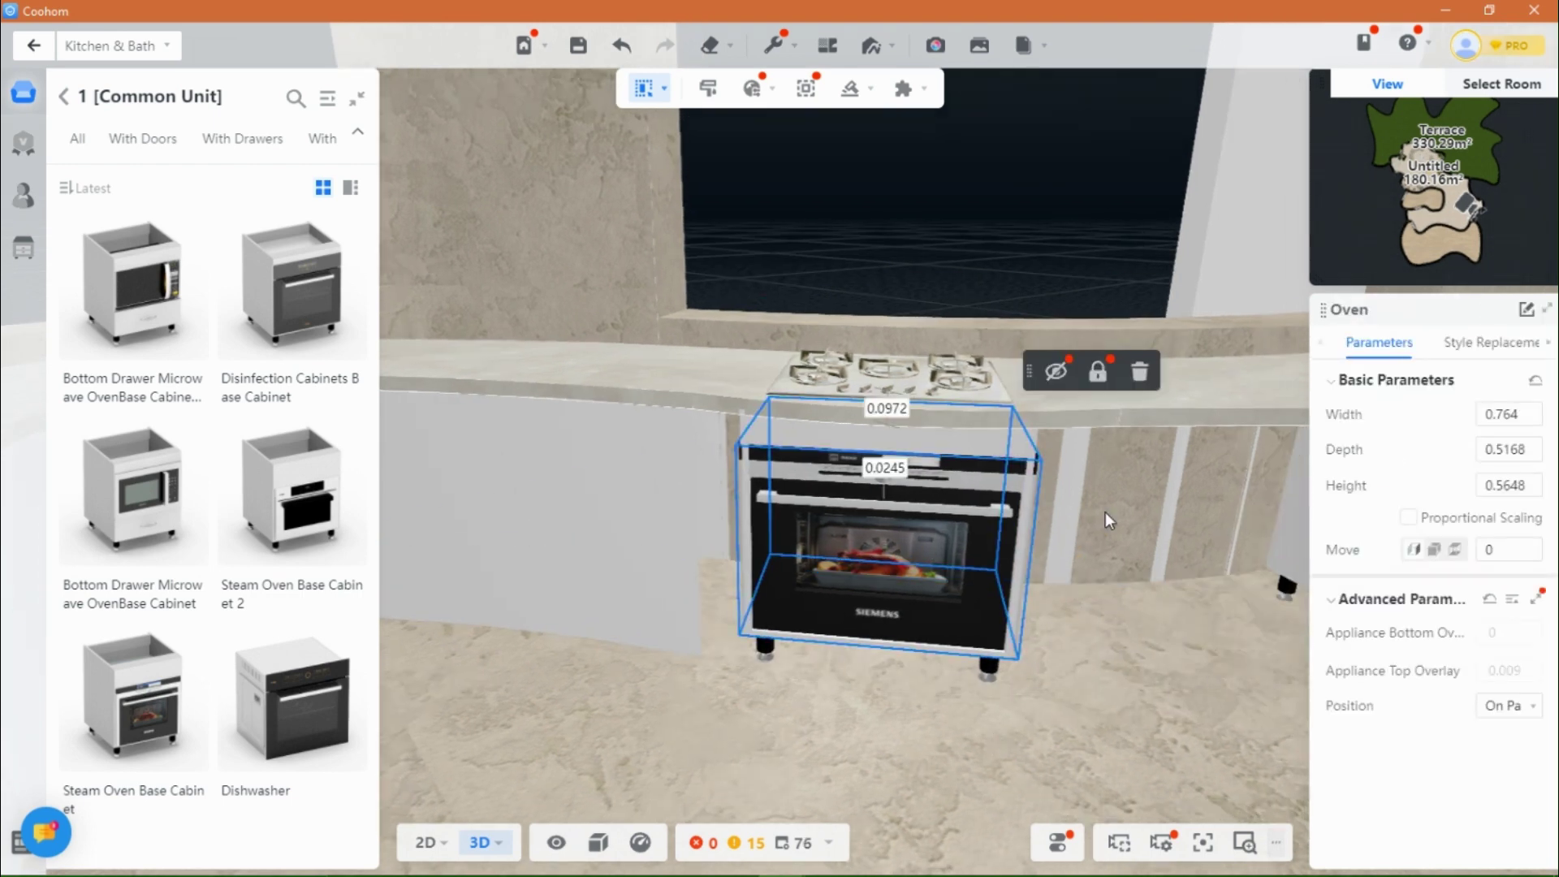
click(1518, 414)
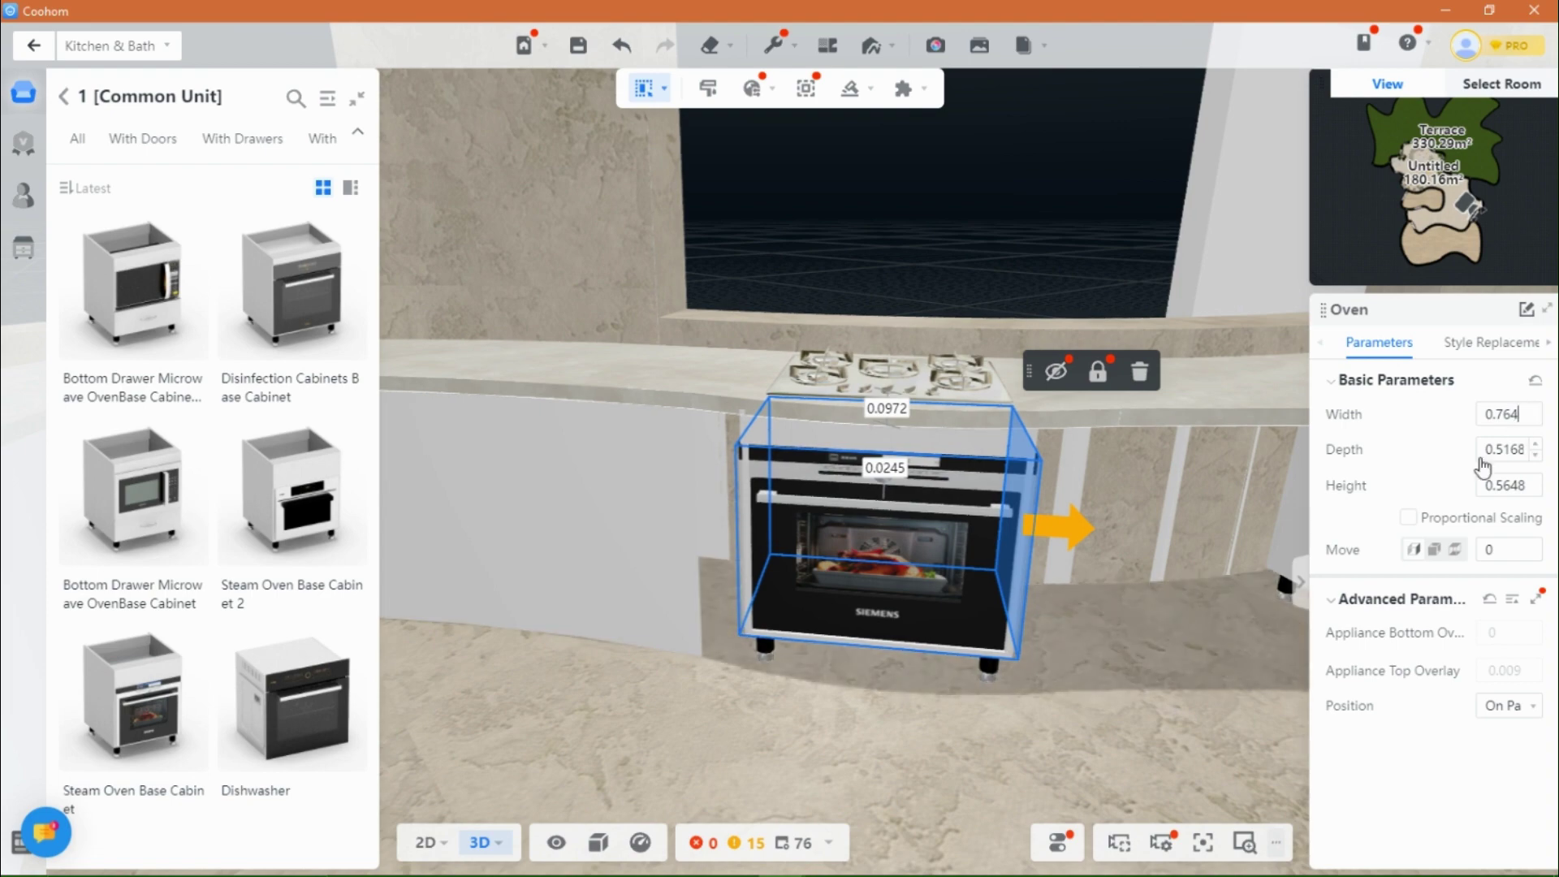
key(BackSpace)
key(BackSpace)
text(0)
key(Return)
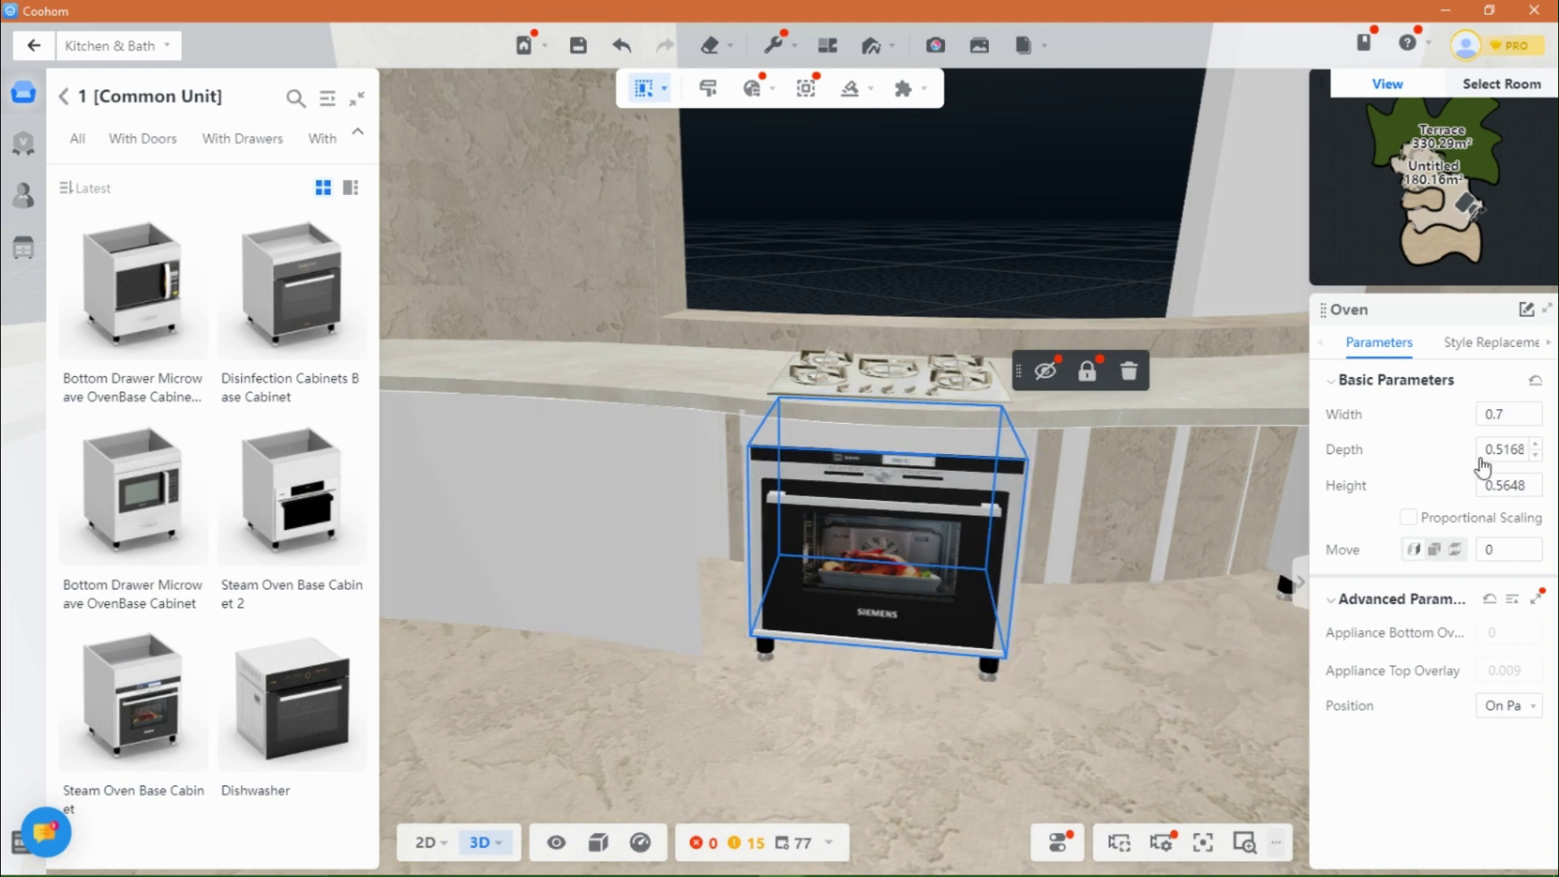
drag(1067, 692, 1099, 743)
click(1098, 743)
Step: Place a Three Drawers Base Cabinet between the oven cabinet and the sink cabinet
drag(877, 744, 802, 672)
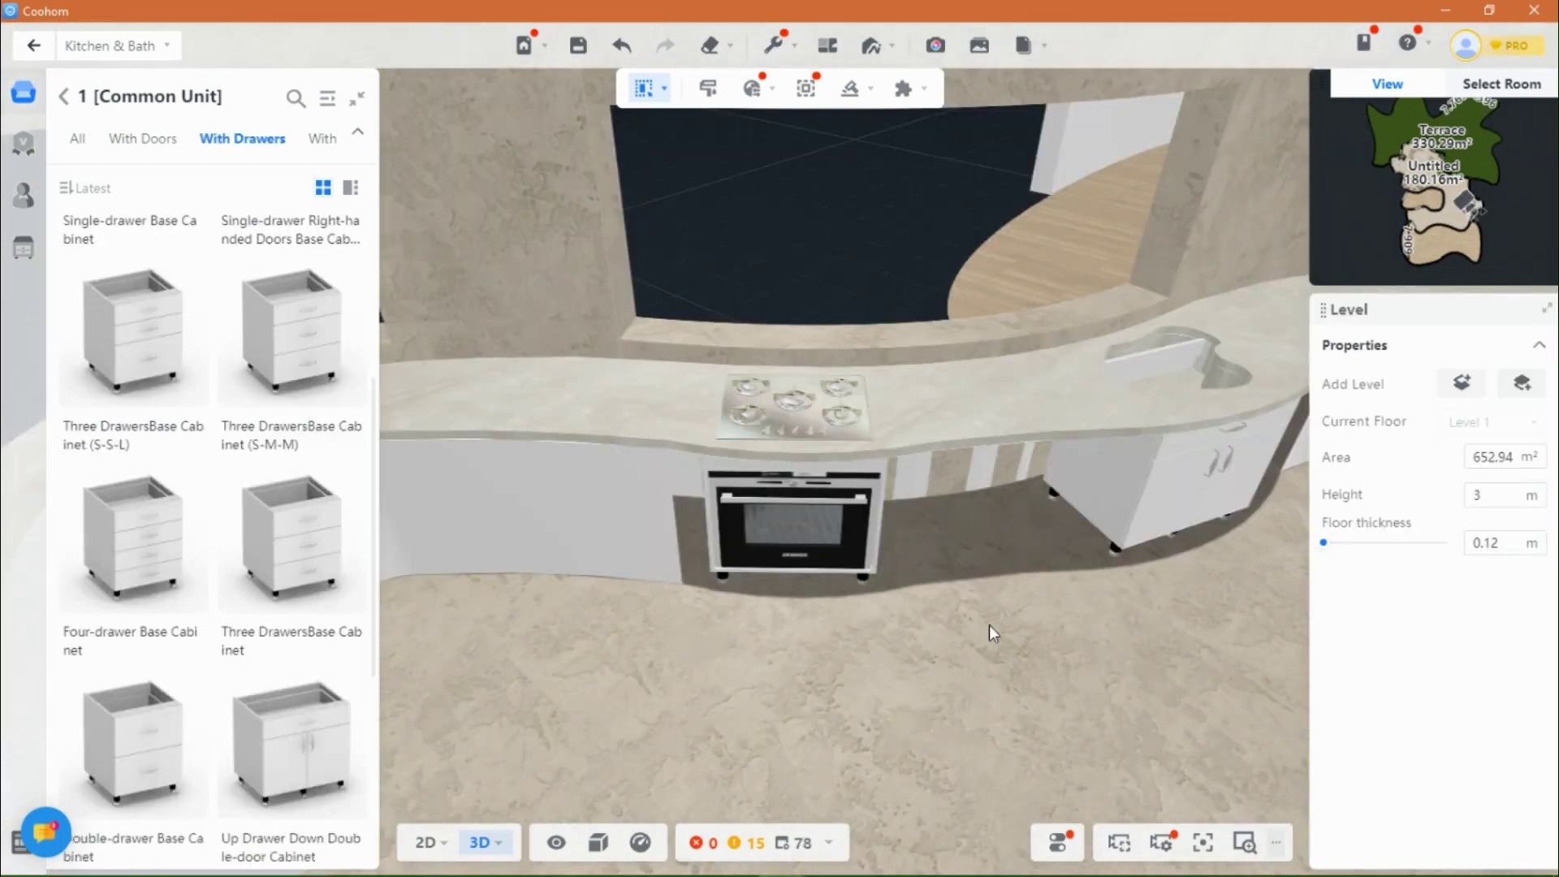
click(1007, 471)
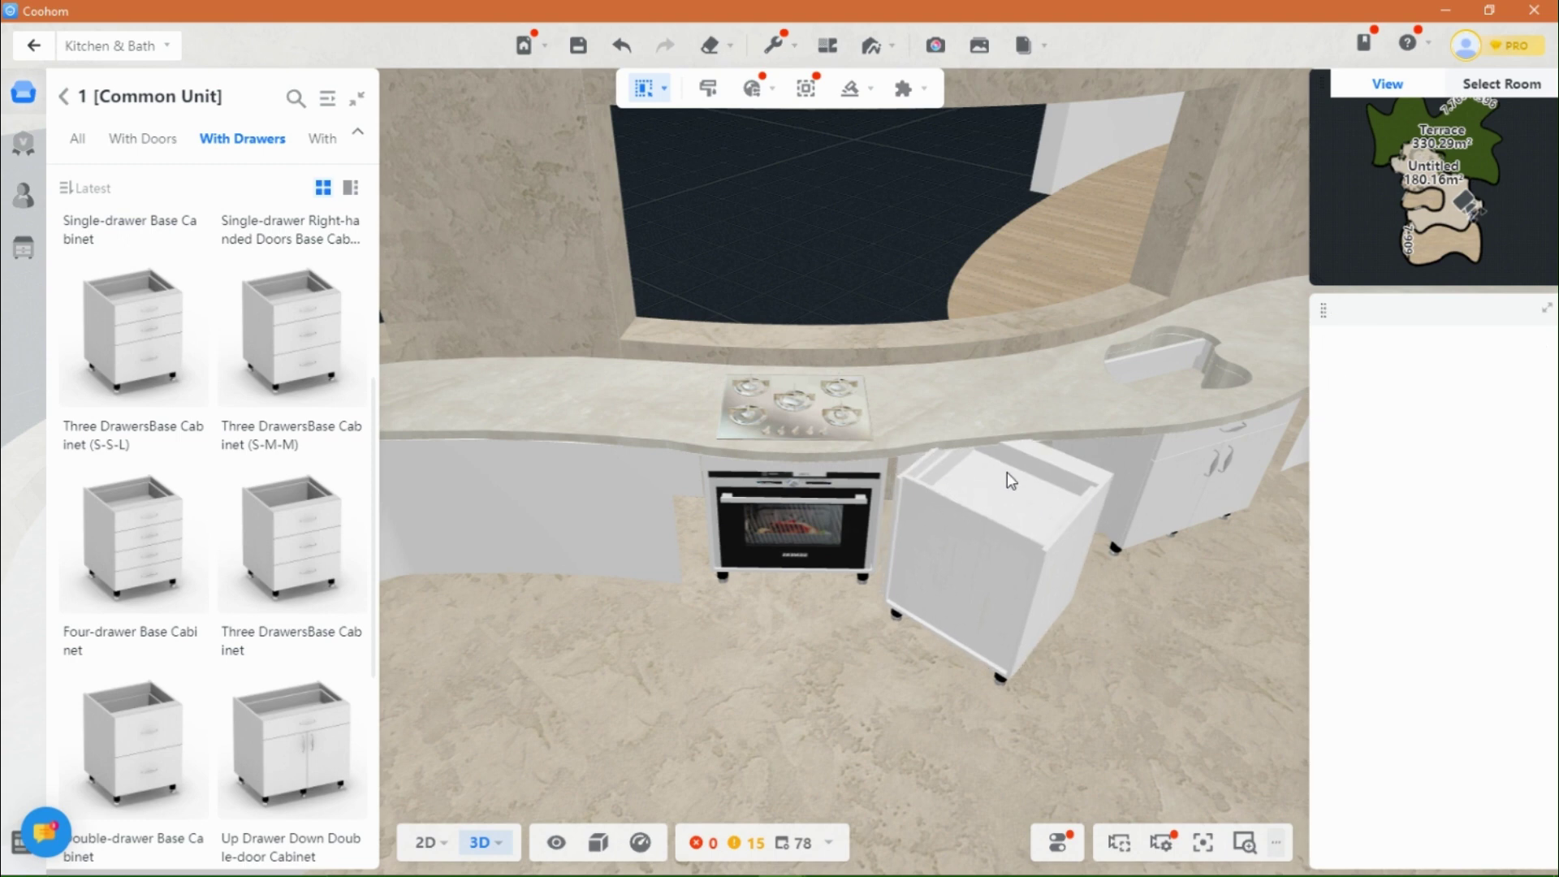
click(1007, 625)
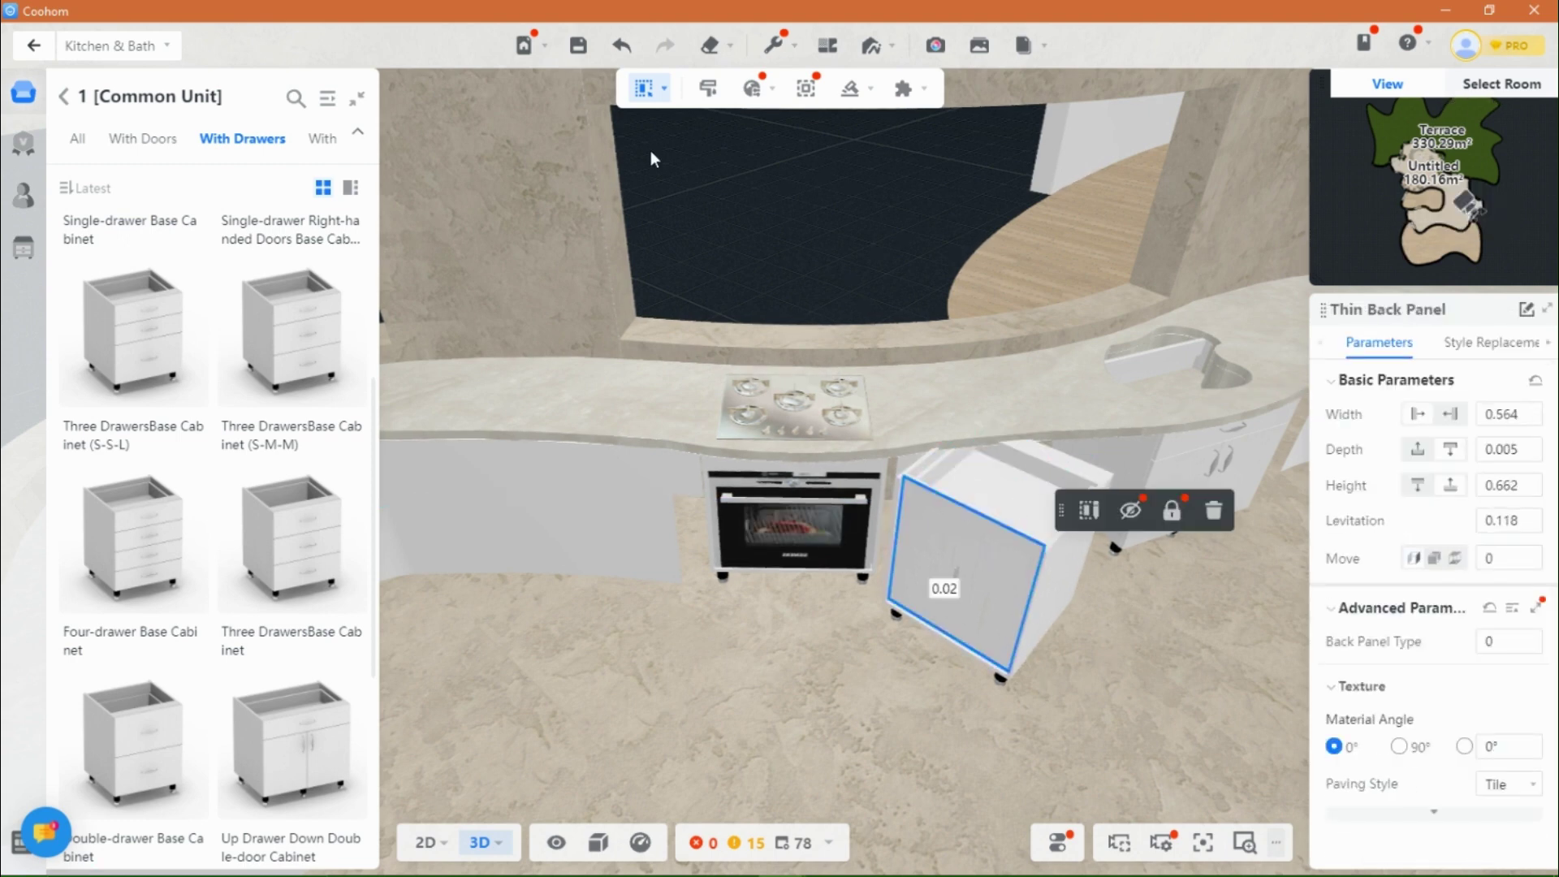
Step: Select the drawer base cabinet as a whole unit and rotate it to 225° about Z so its drawers face the room
mouse_move(646, 88)
click(638, 170)
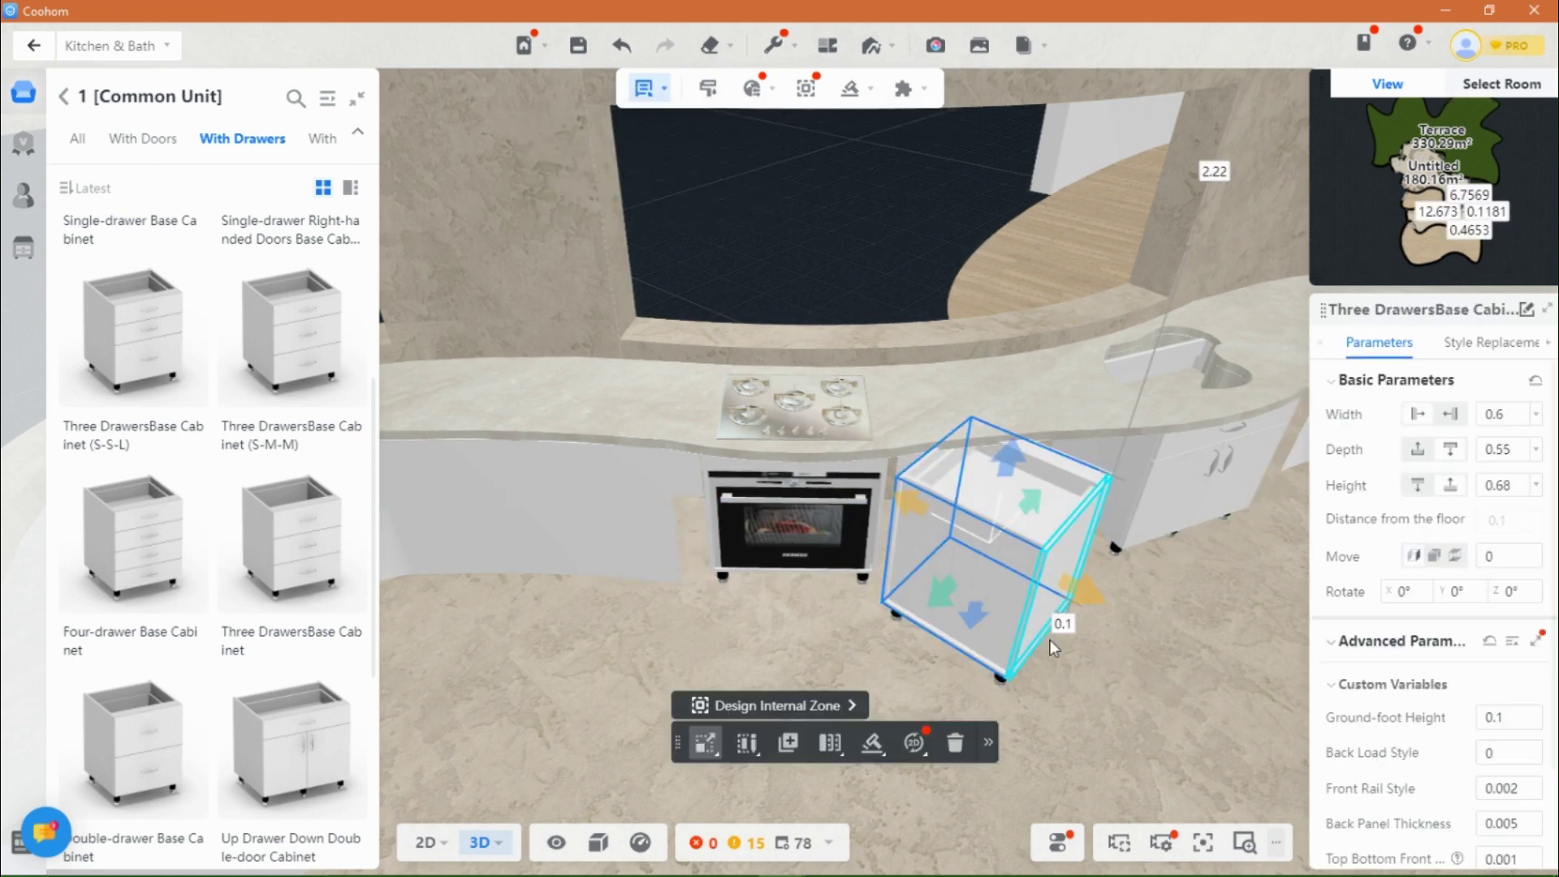
mouse_move(694, 759)
click(721, 658)
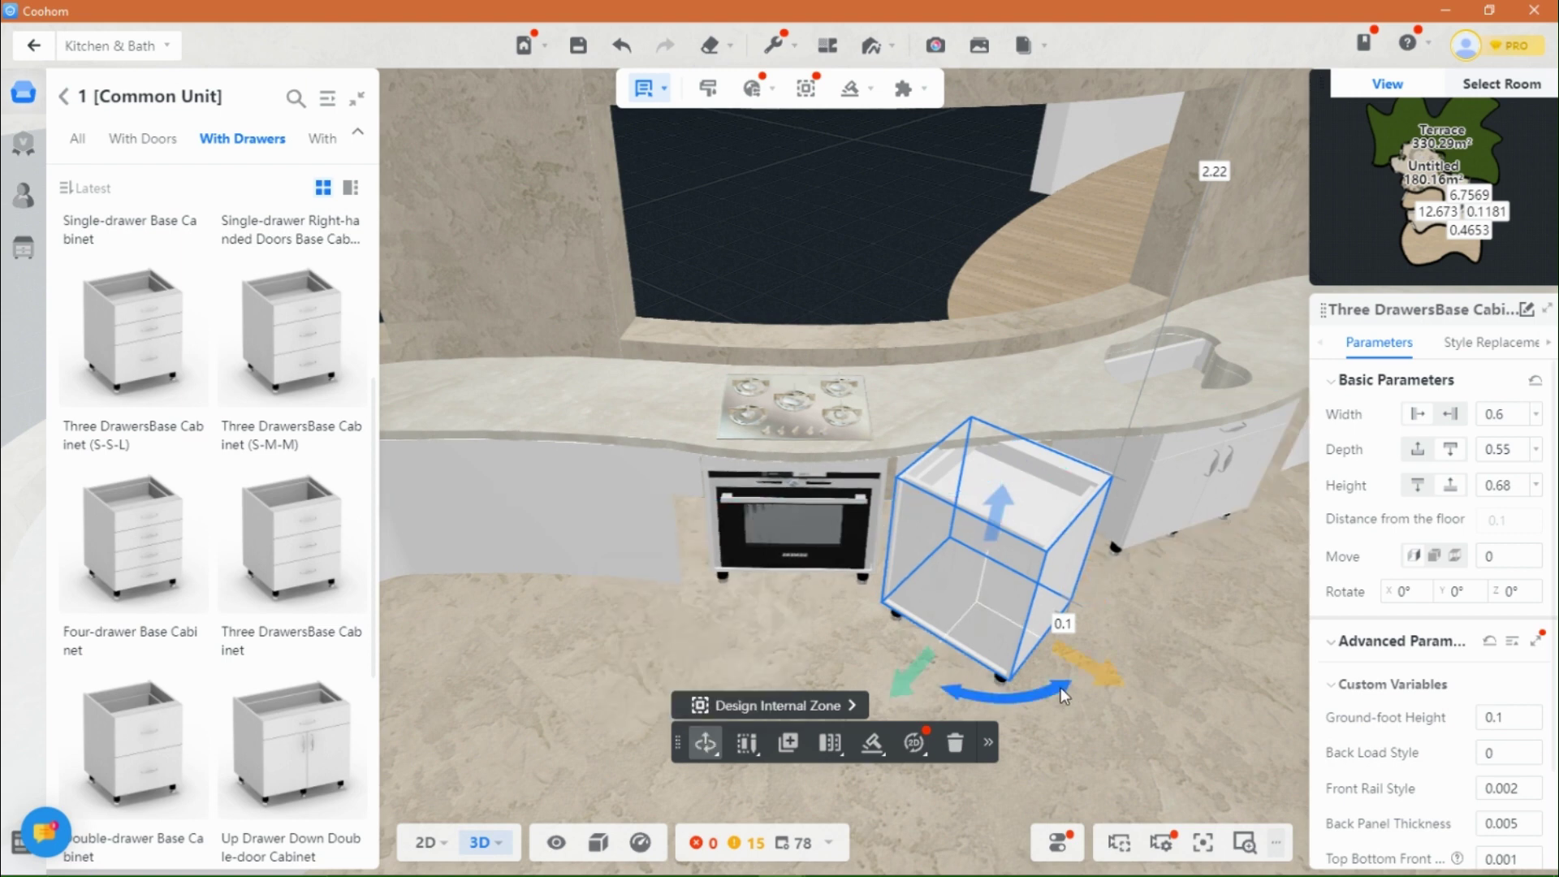
drag(1061, 687, 826, 549)
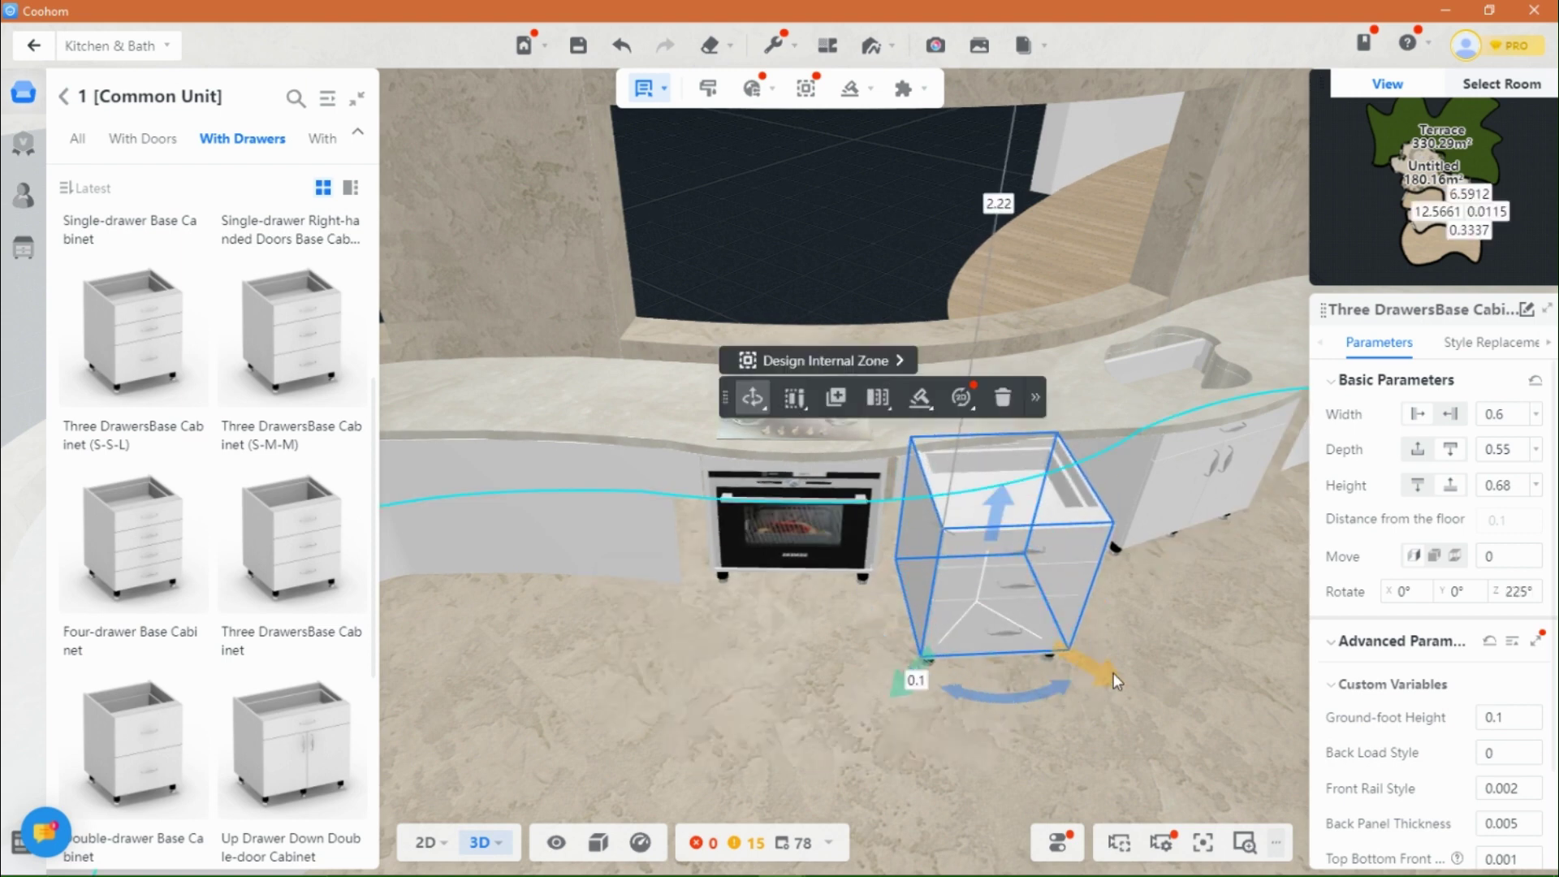
click(1099, 670)
click(1070, 642)
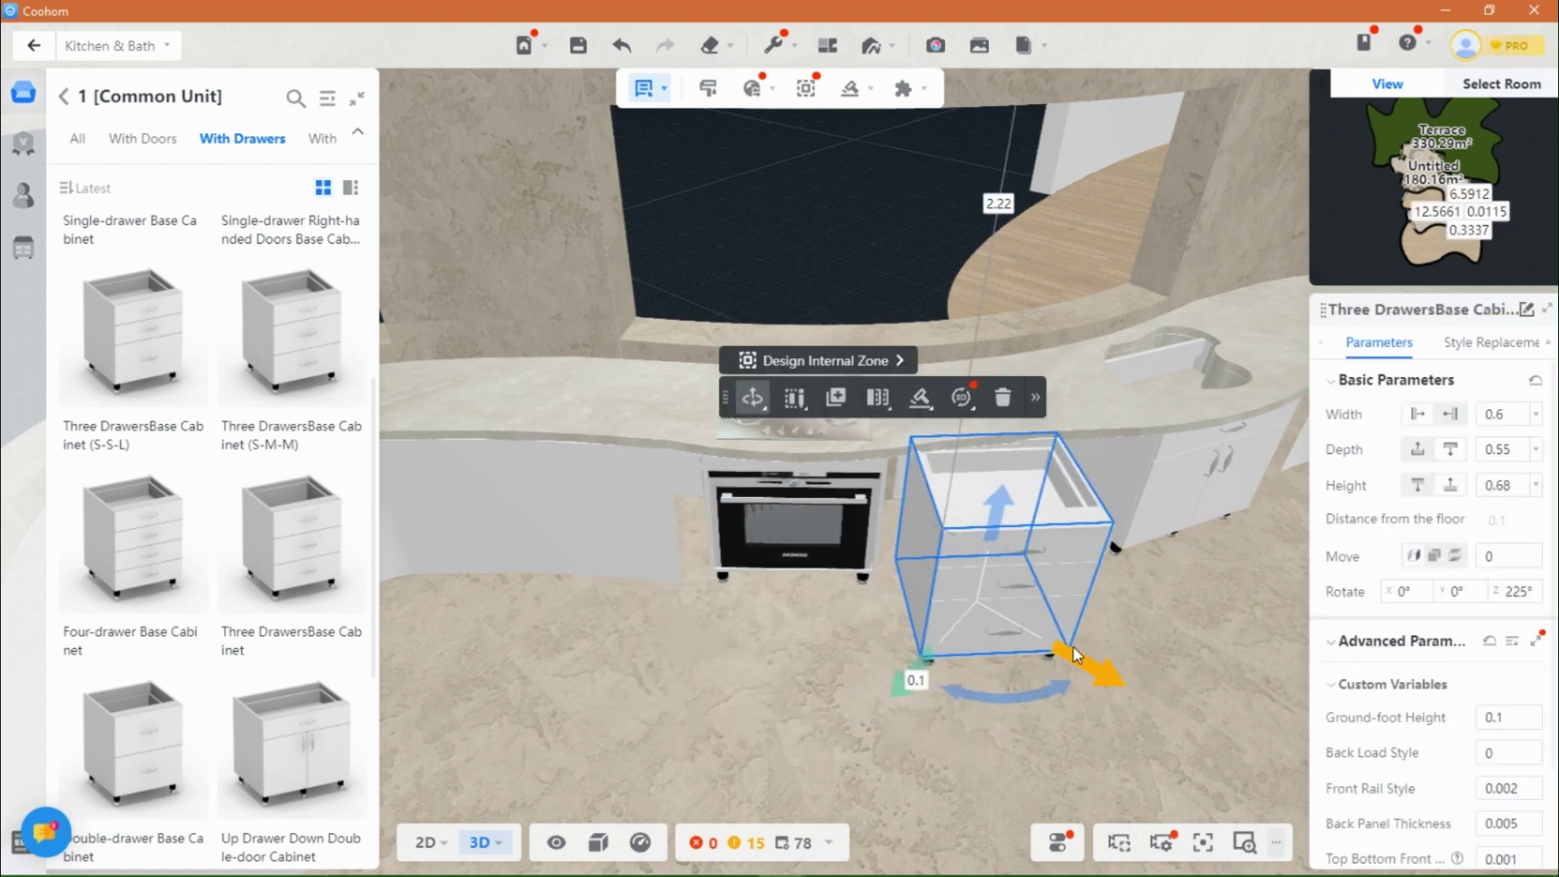
Step: Move the three-drawer base cabinet back beneath the curved counter, into the space between the oven cabinet and the sink cabinet
drag(1073, 646, 980, 535)
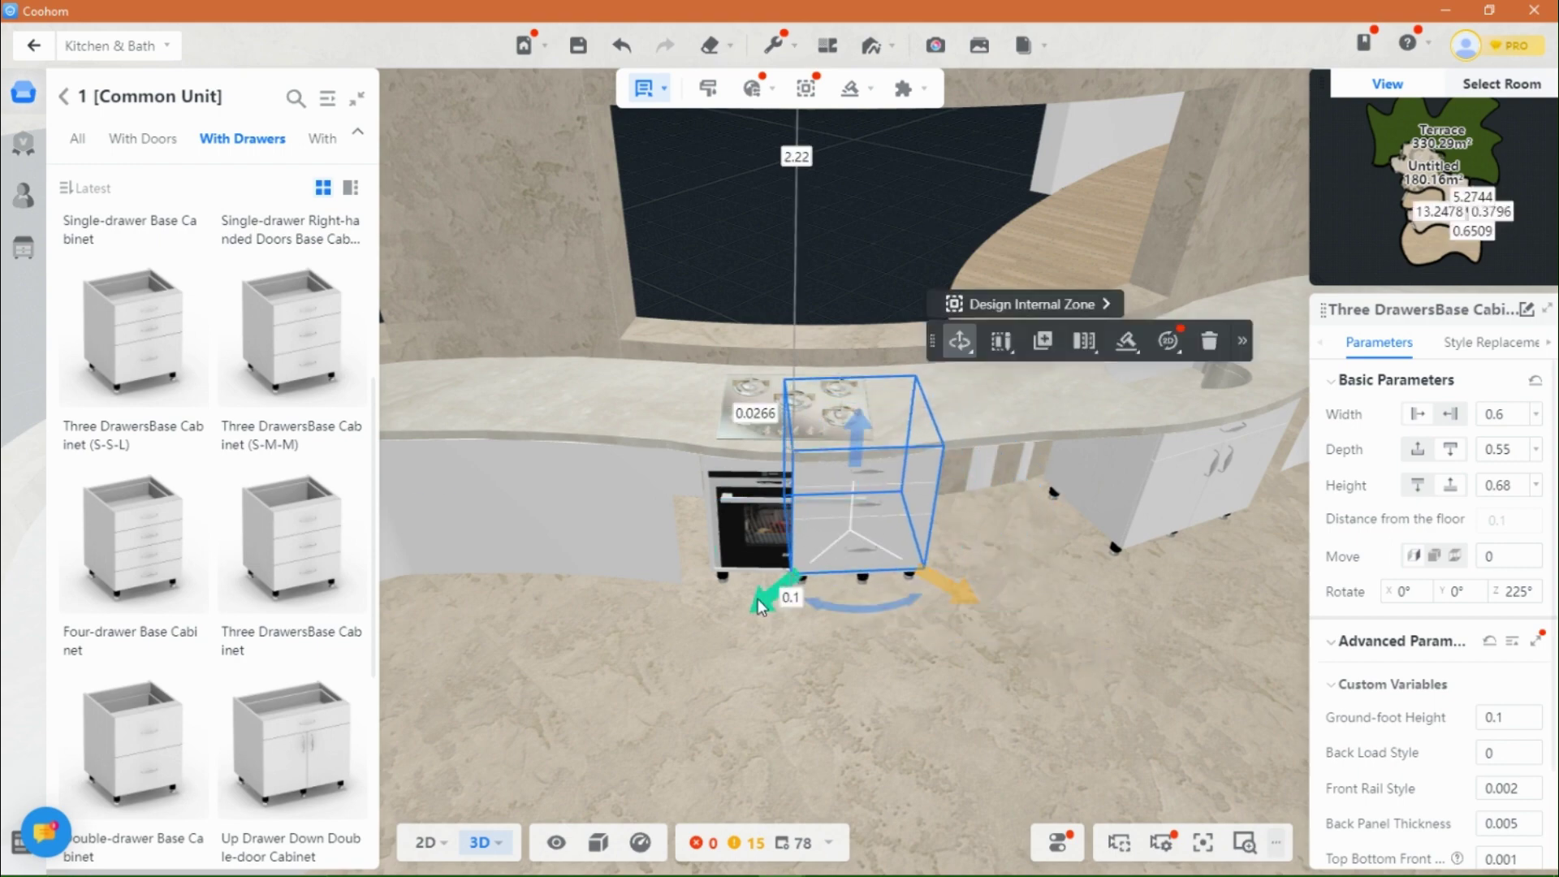
drag(758, 598, 816, 588)
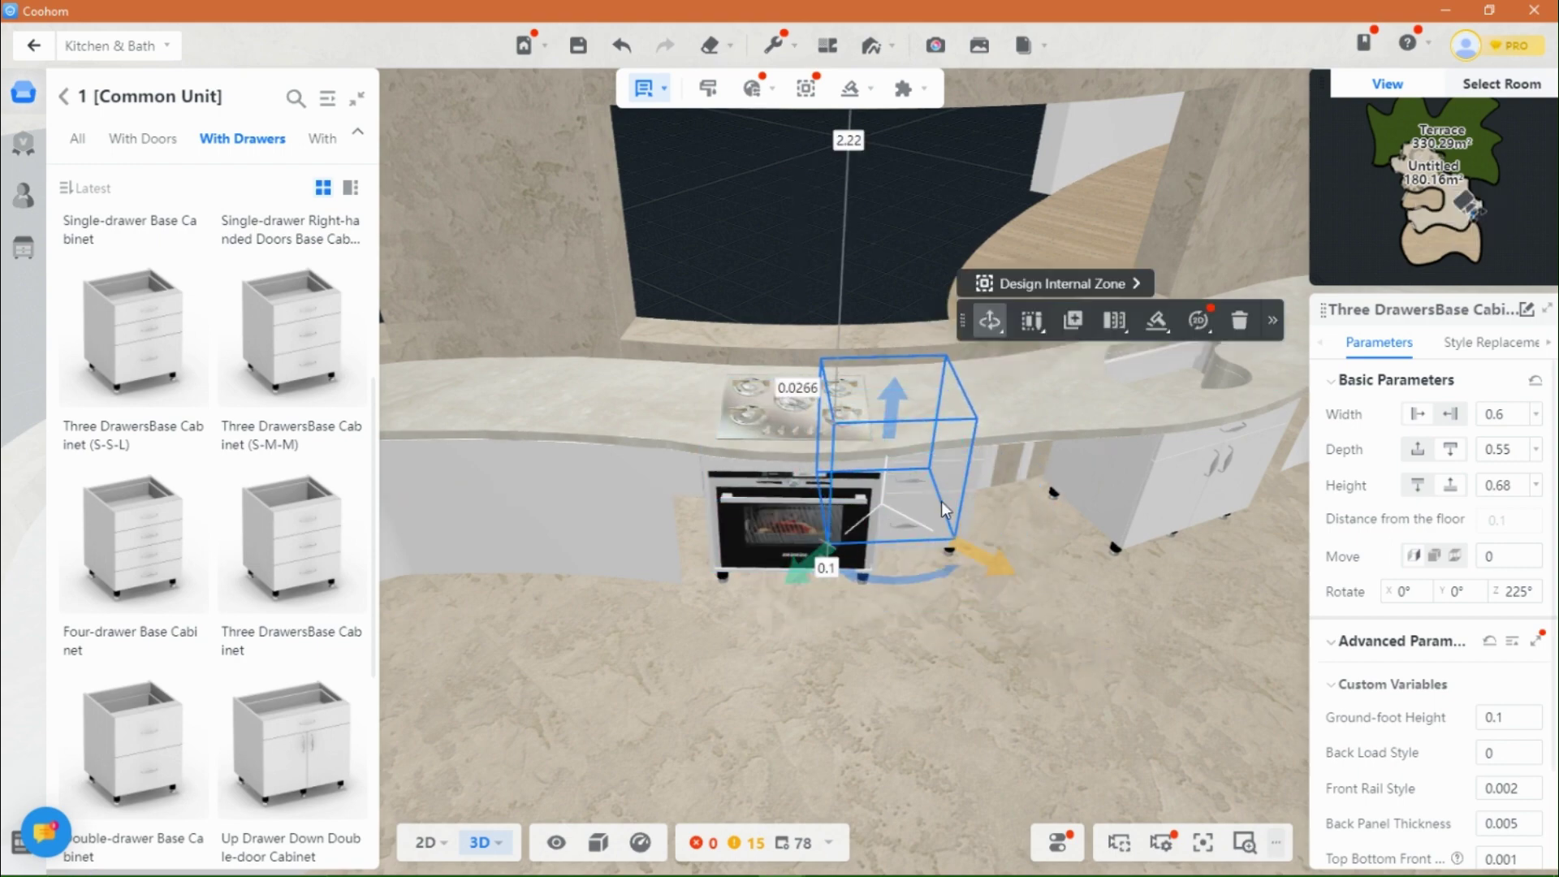
mouse_move(942, 502)
mouse_down()
mouse_move(964, 522)
mouse_move(967, 504)
mouse_up()
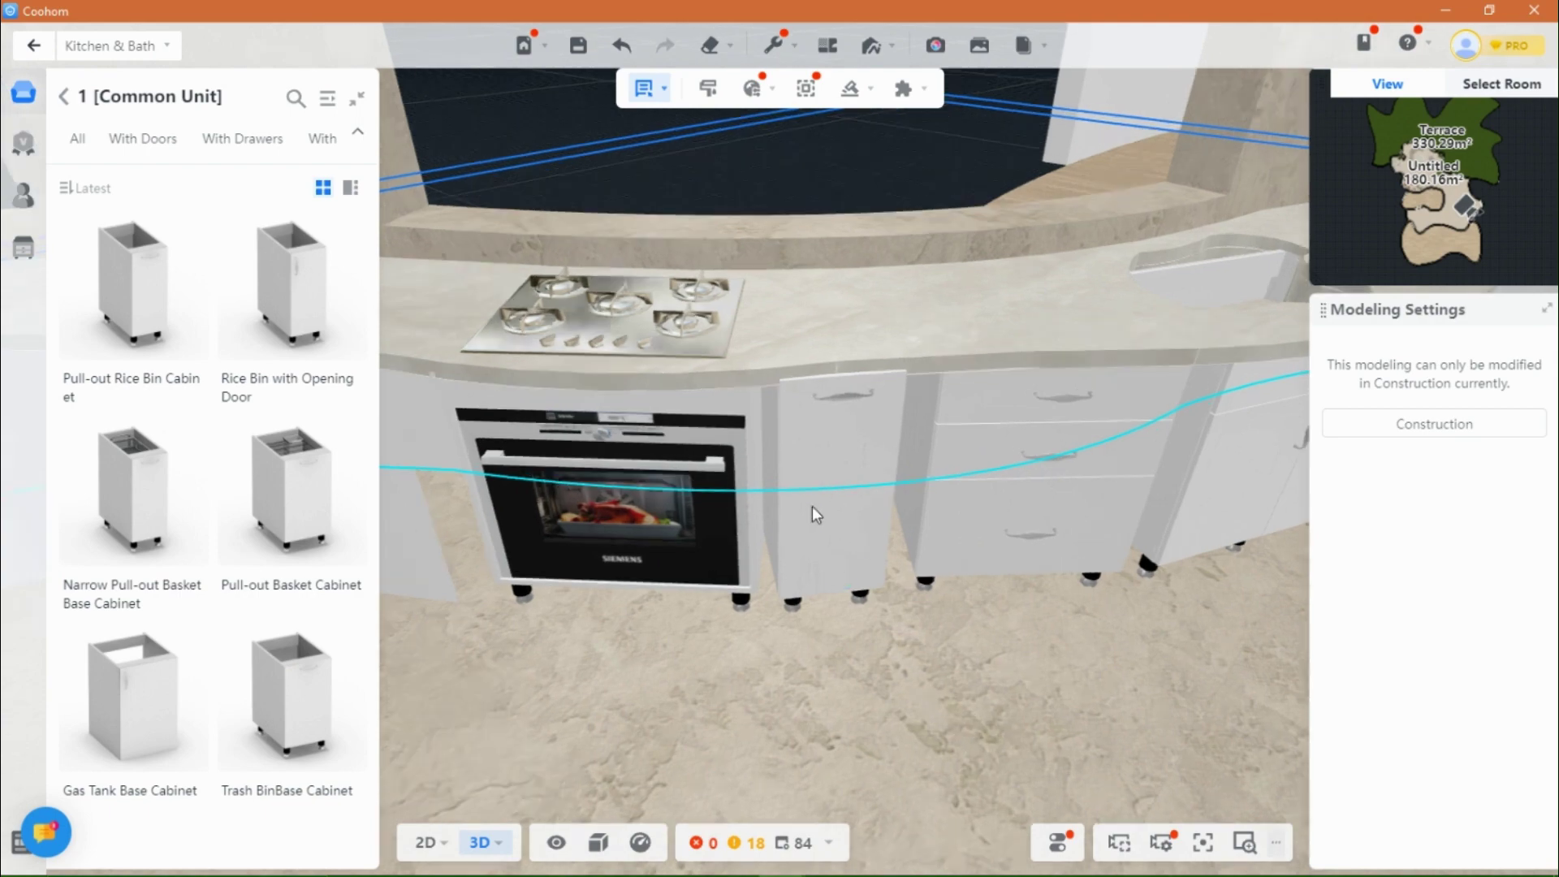
Step: Adjust the Pull-out Rice Bin Cabinet's position in the gap between the oven and drawer cabinets, following the counter's curve
click(840, 539)
drag(903, 582, 826, 482)
click(812, 494)
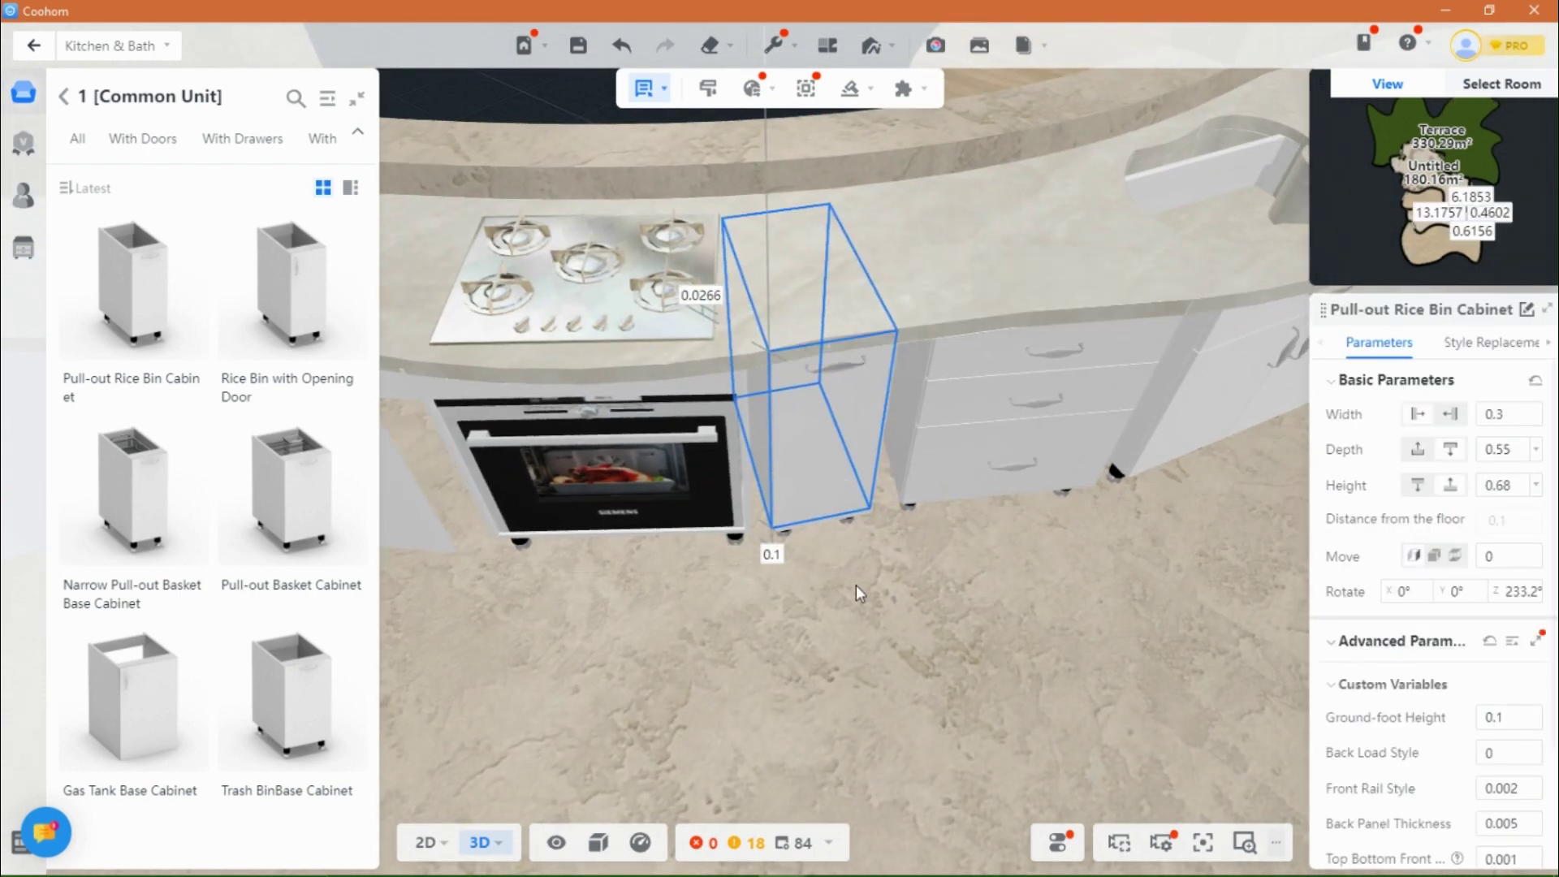
click(1007, 656)
scroll(1007, 656, down, 2)
drag(1007, 656, 720, 595)
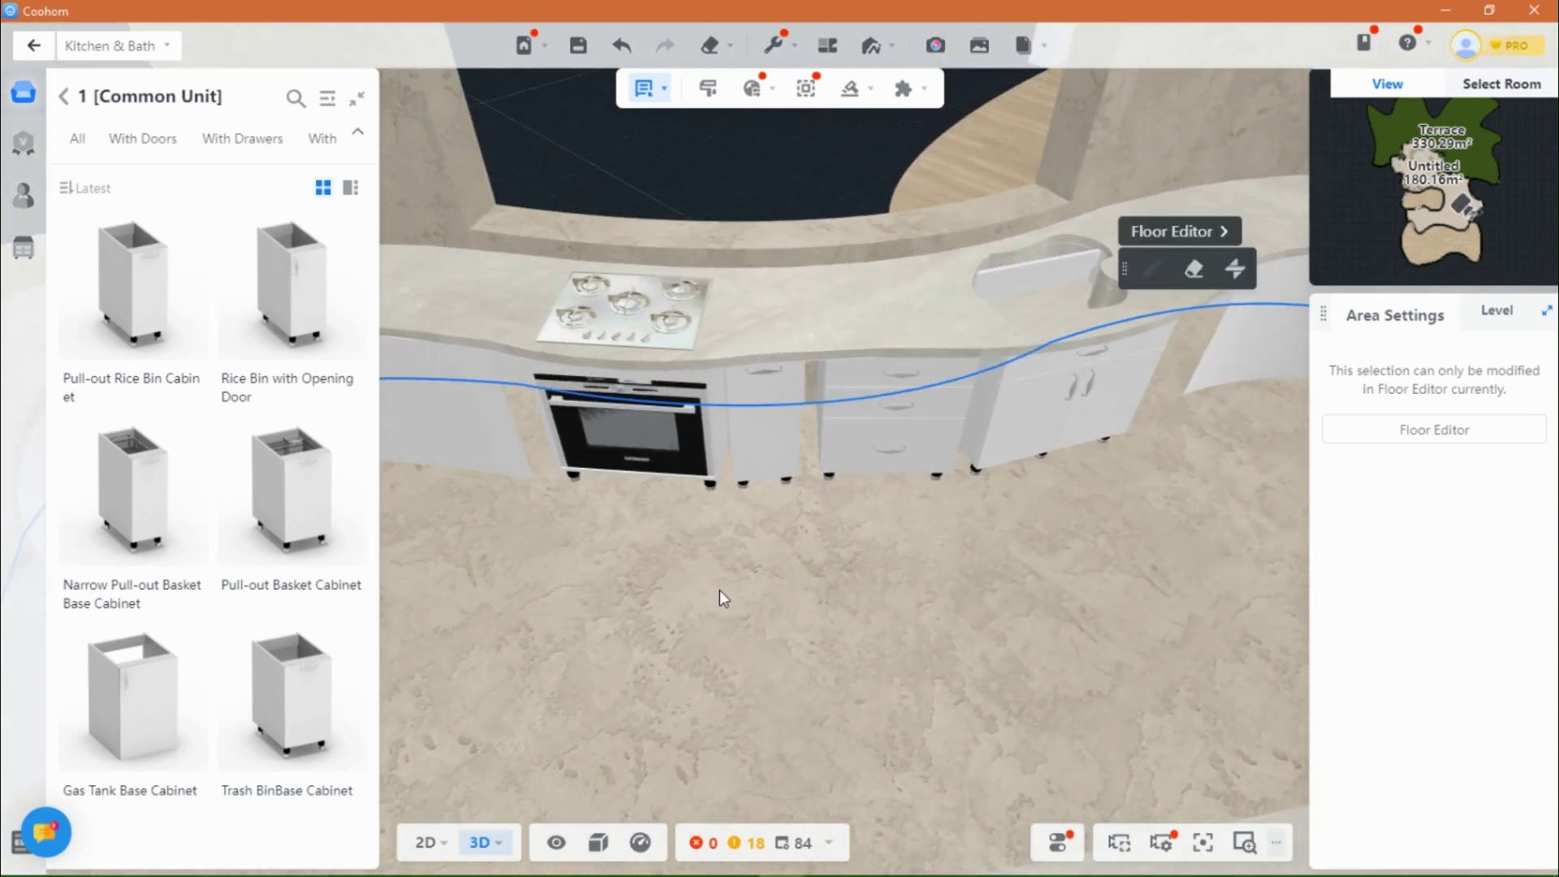
scroll(730, 581, up, 3)
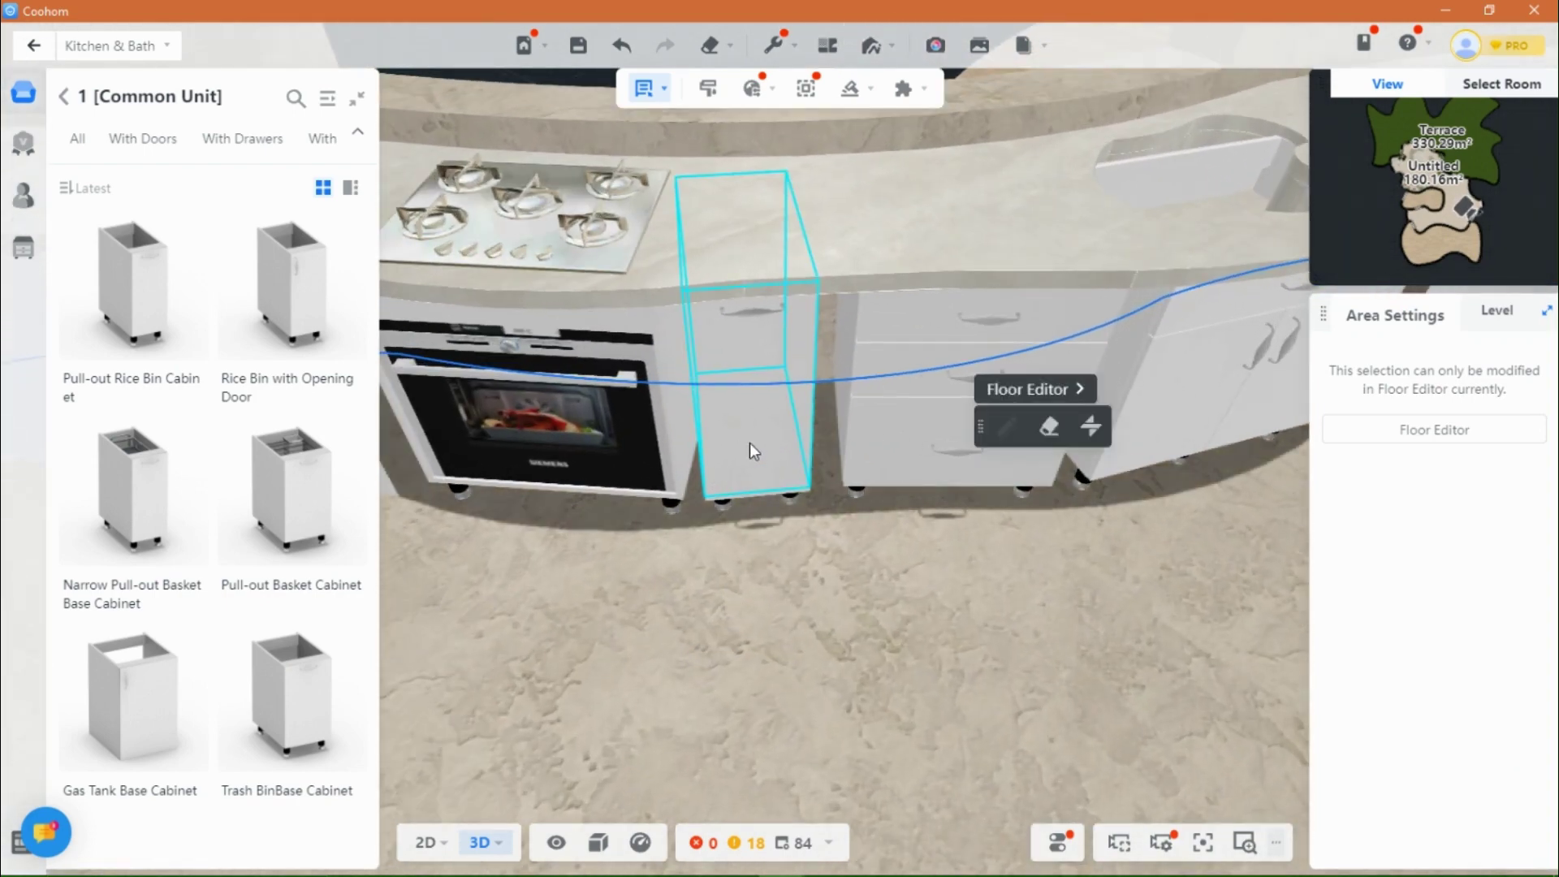
click(766, 400)
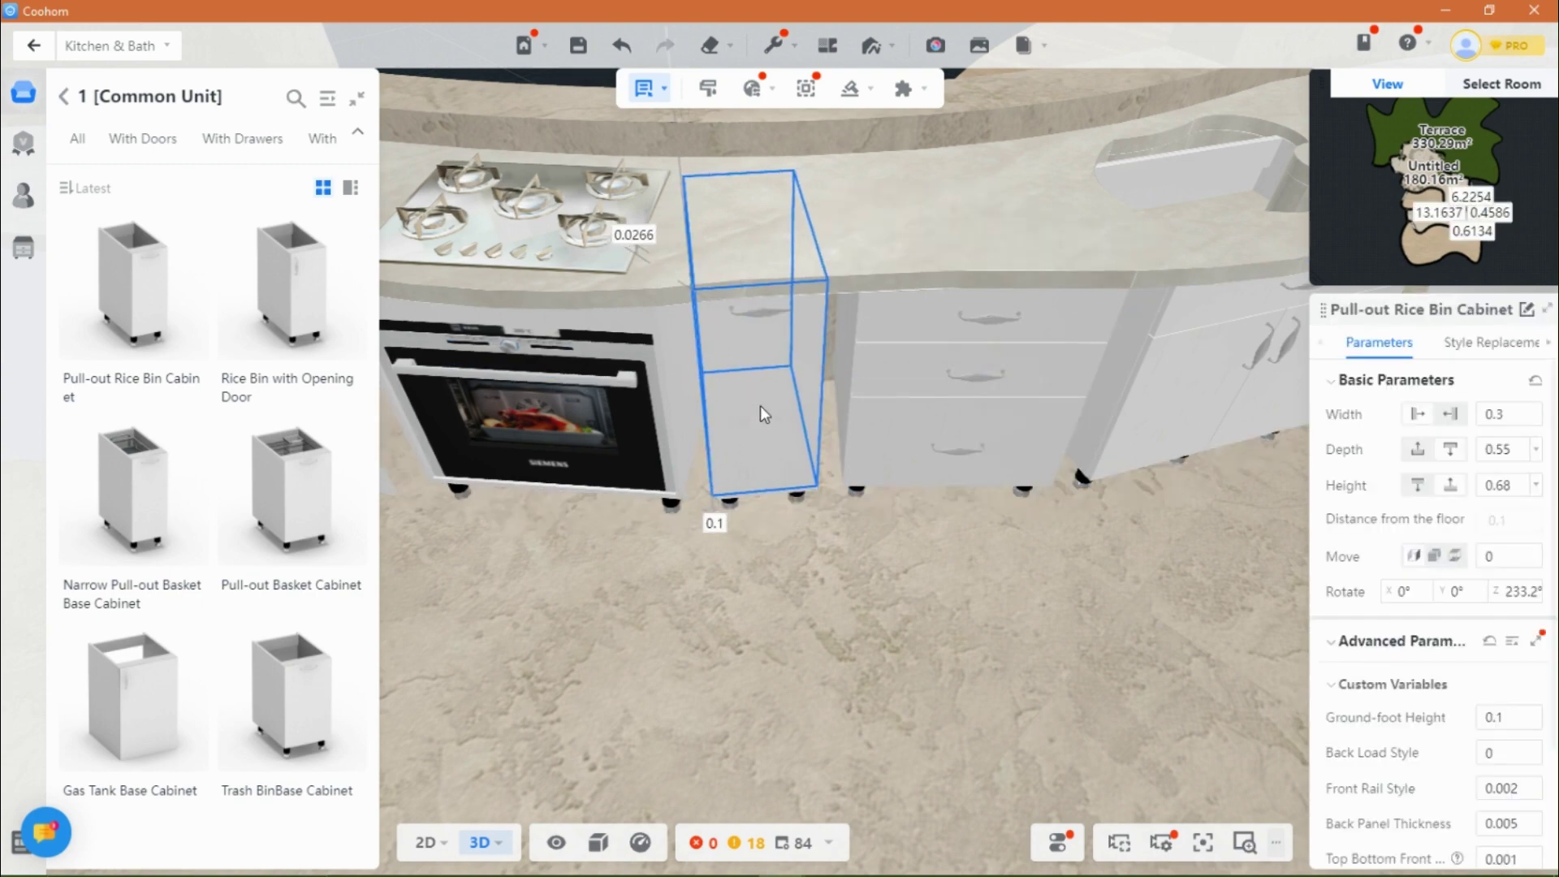
Step: Choose an oven unit from the Base Cabinet With Appliance models for the free span beside the sink cabinet
drag(835, 631, 585, 601)
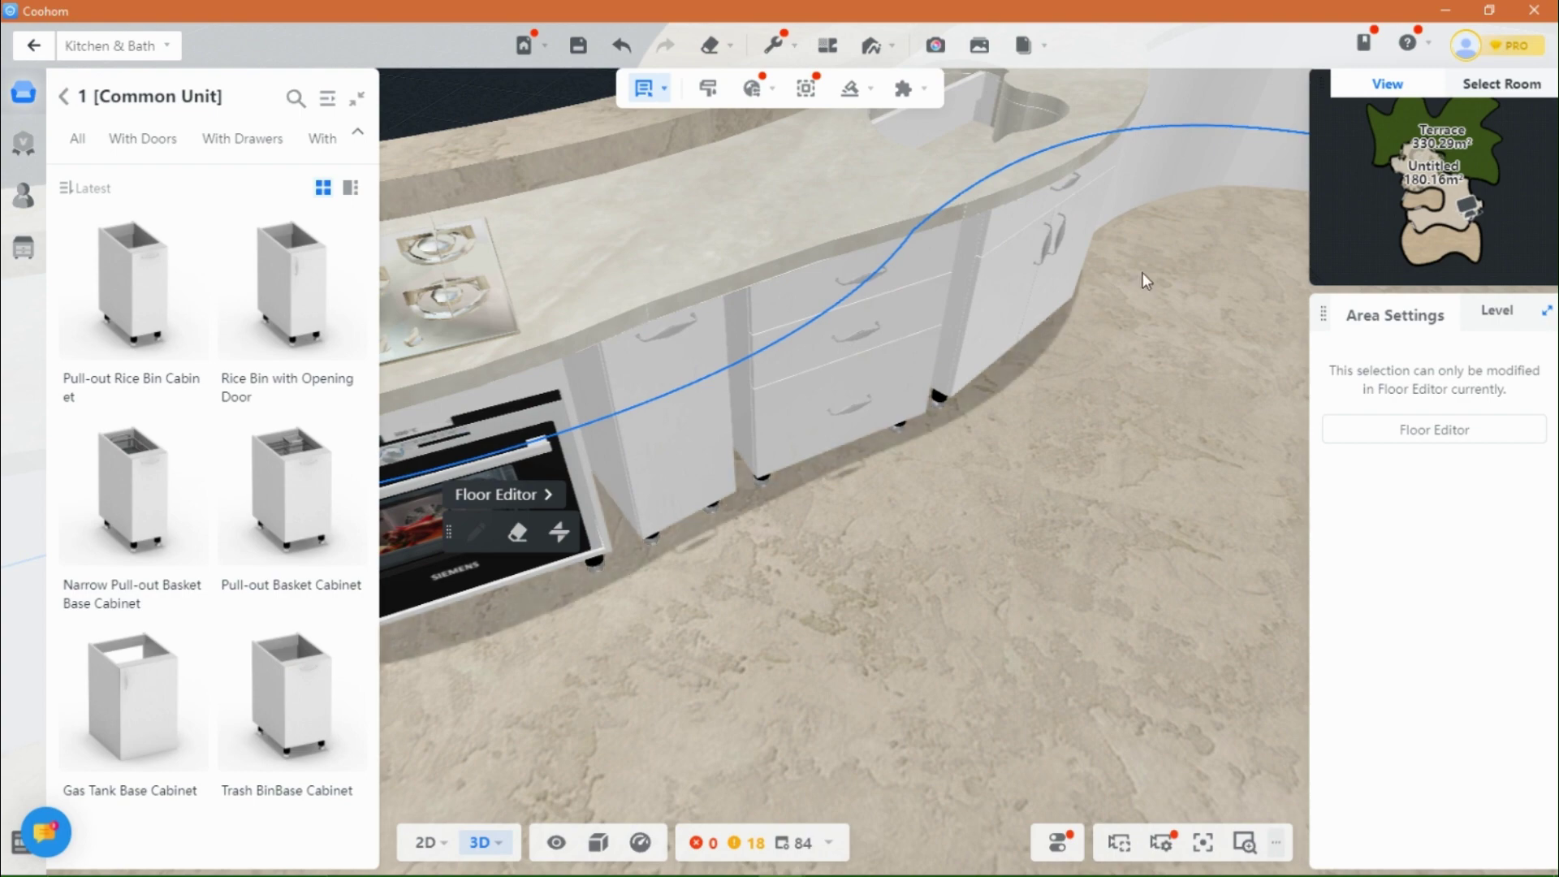
drag(1129, 422, 958, 557)
scroll(958, 556, down, 4)
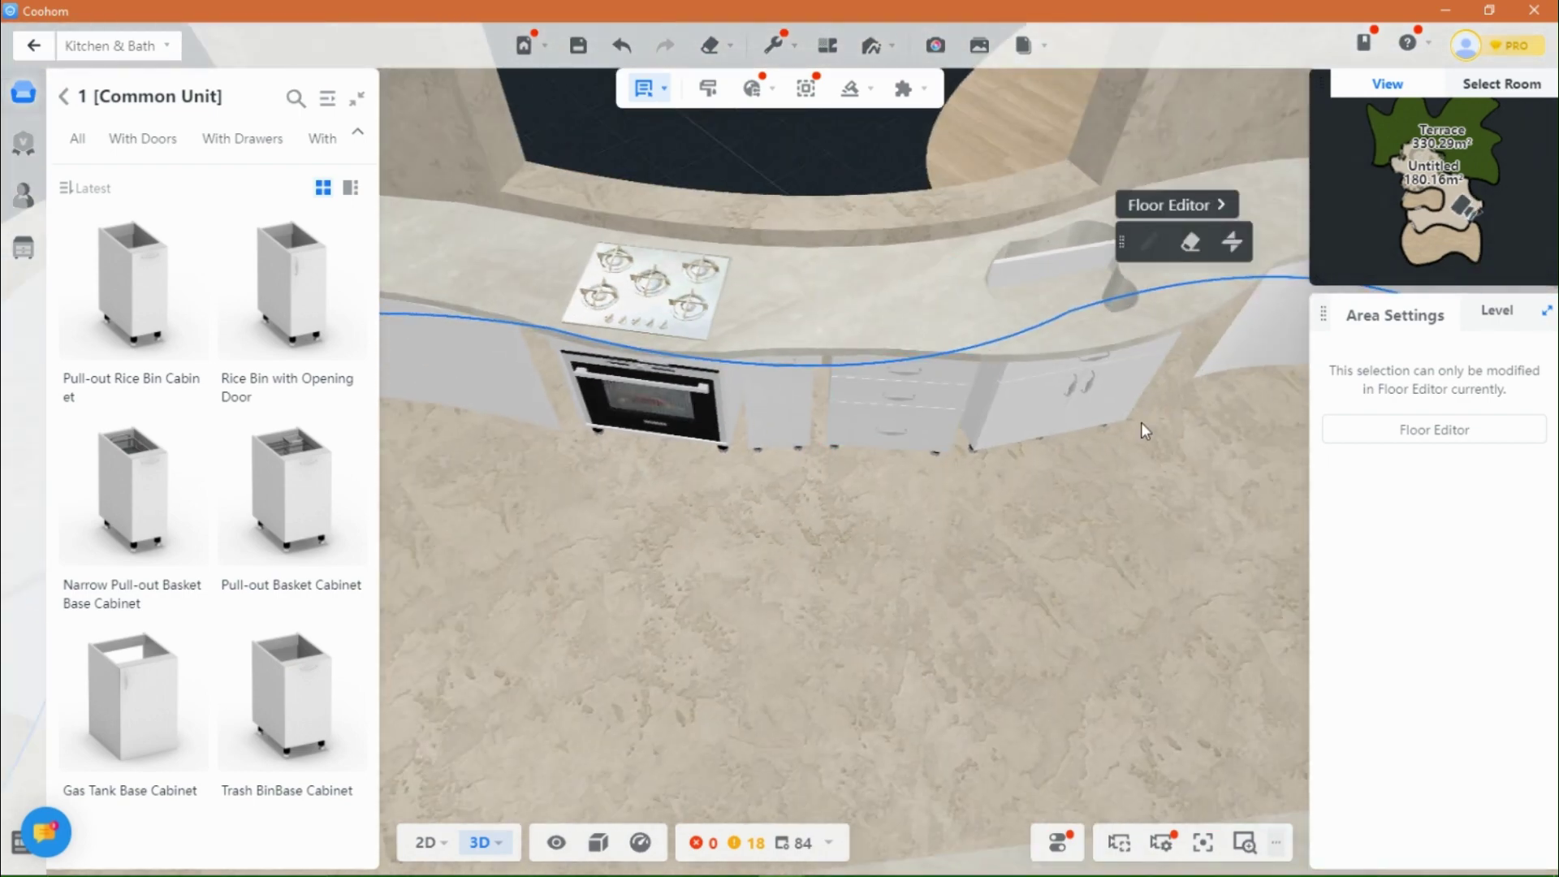
drag(1225, 483, 738, 583)
drag(748, 711, 954, 762)
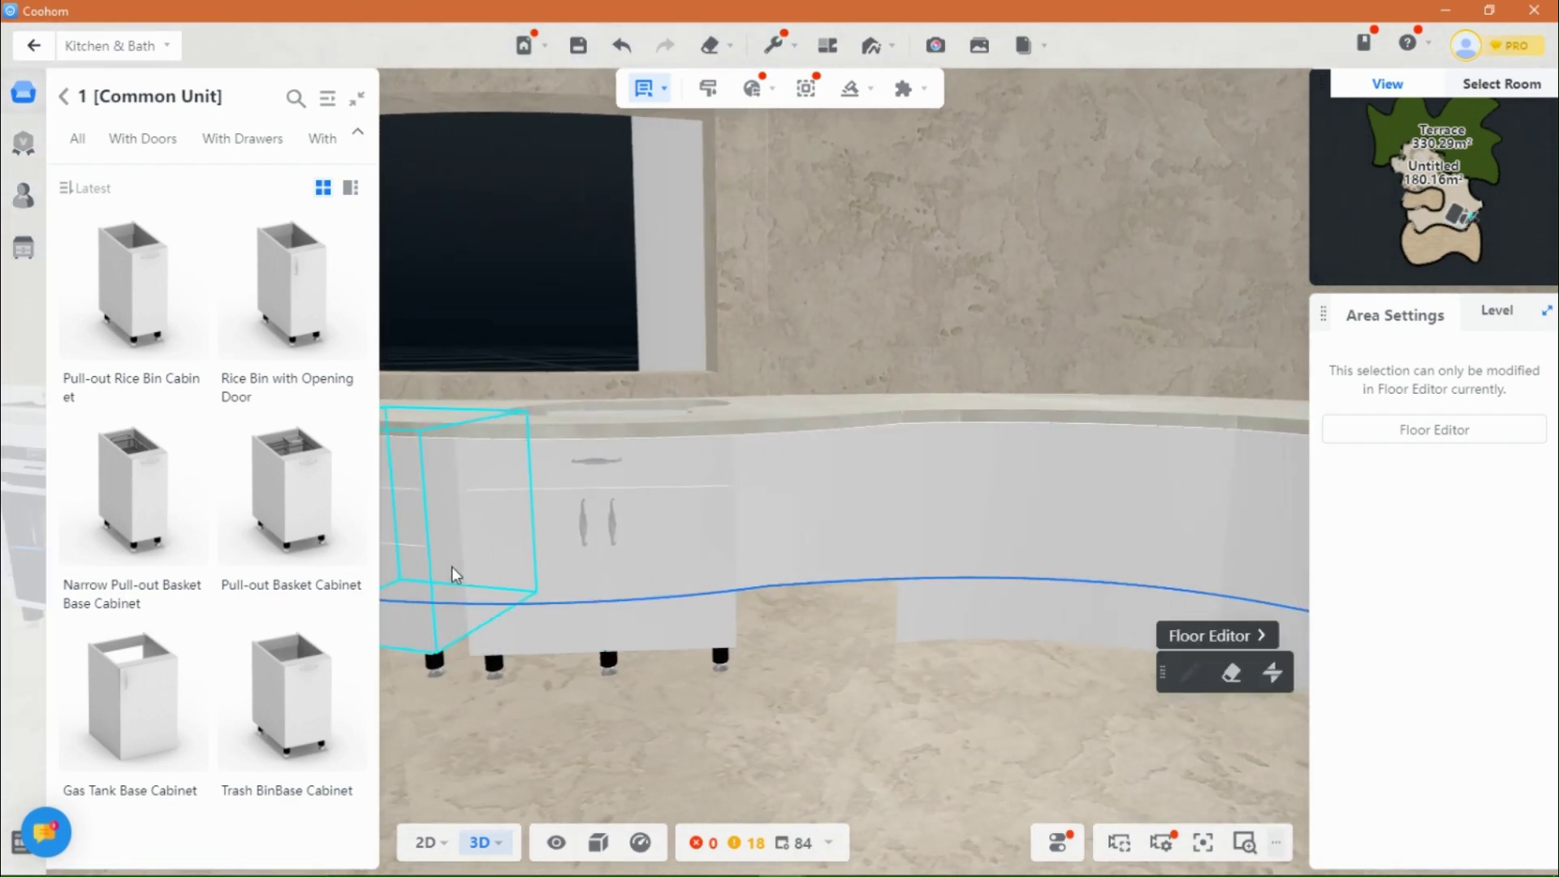
click(64, 96)
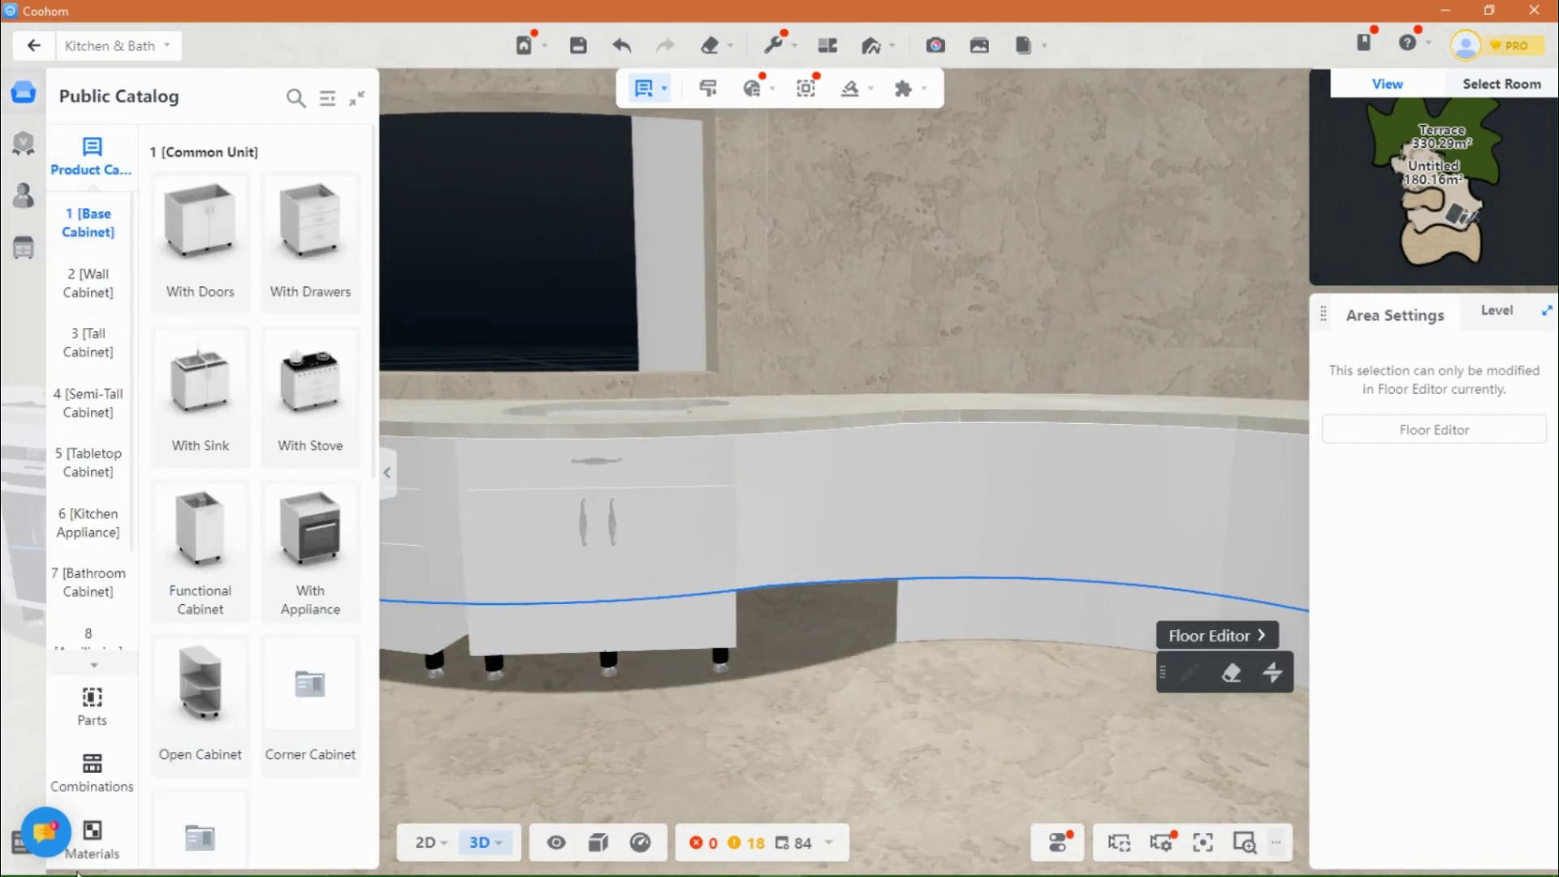
click(311, 552)
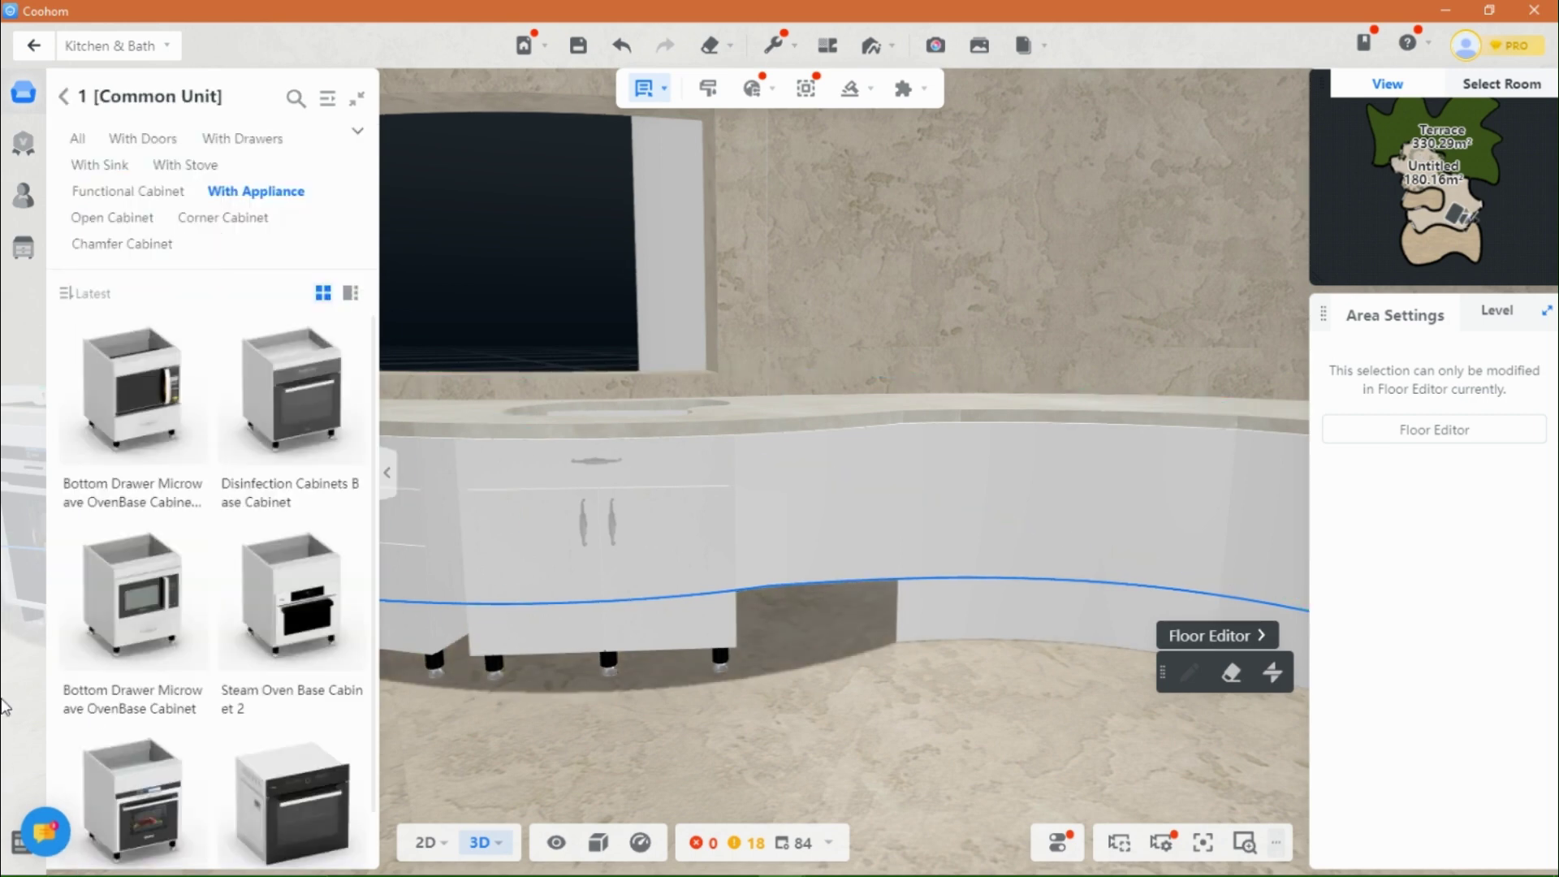
scroll(203, 617, down, 1)
click(320, 689)
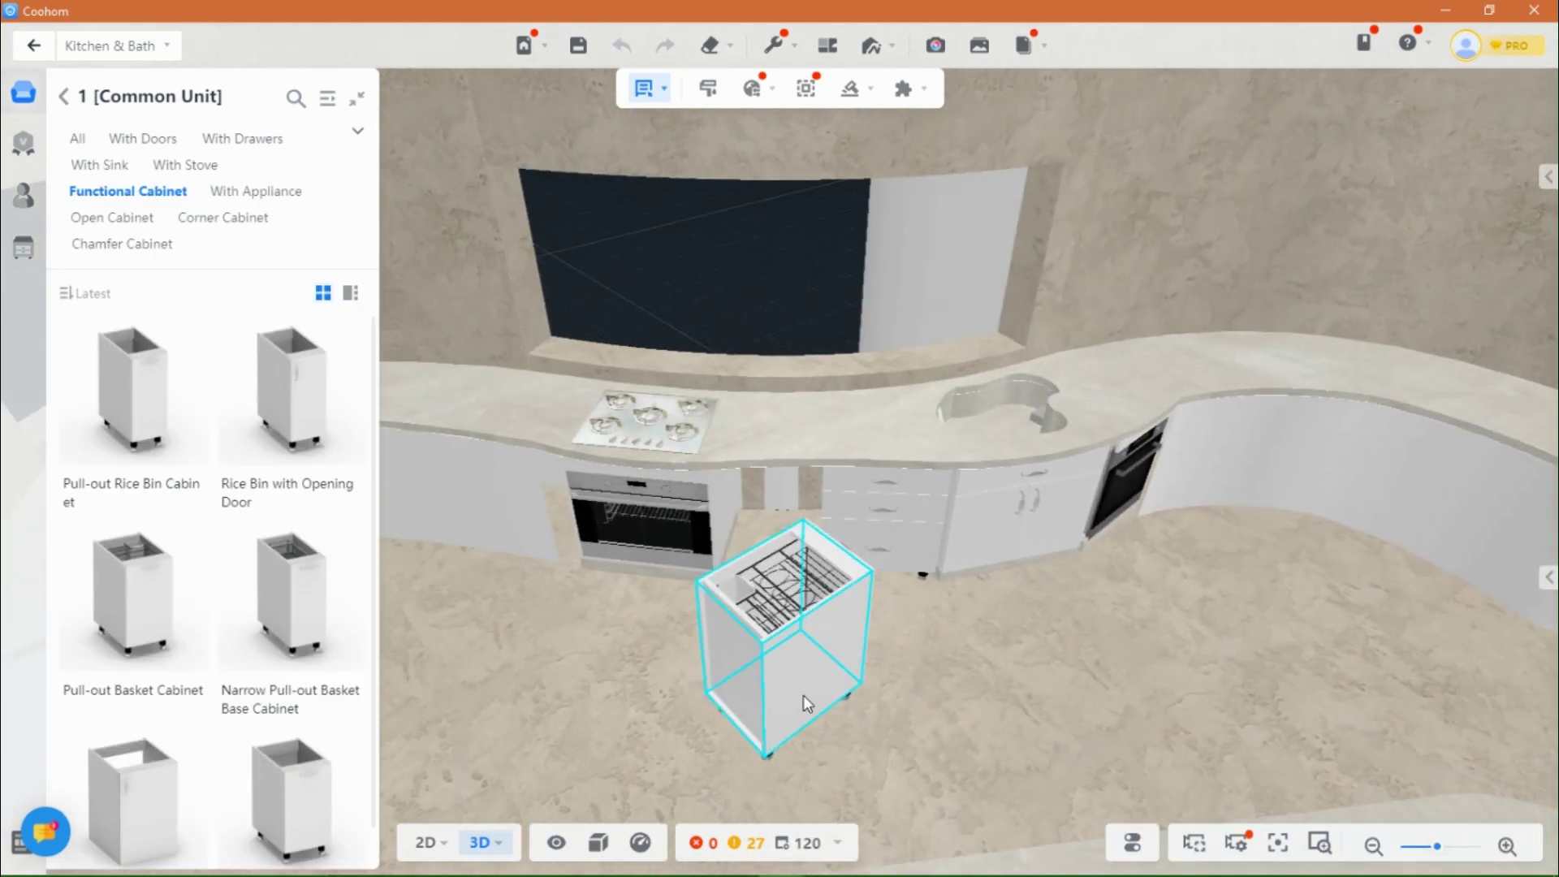
Step: Rotate the pull-out basket cabinet so its front faces the room and move it toward the gap beside the oven
click(802, 695)
drag(817, 782, 715, 676)
click(852, 699)
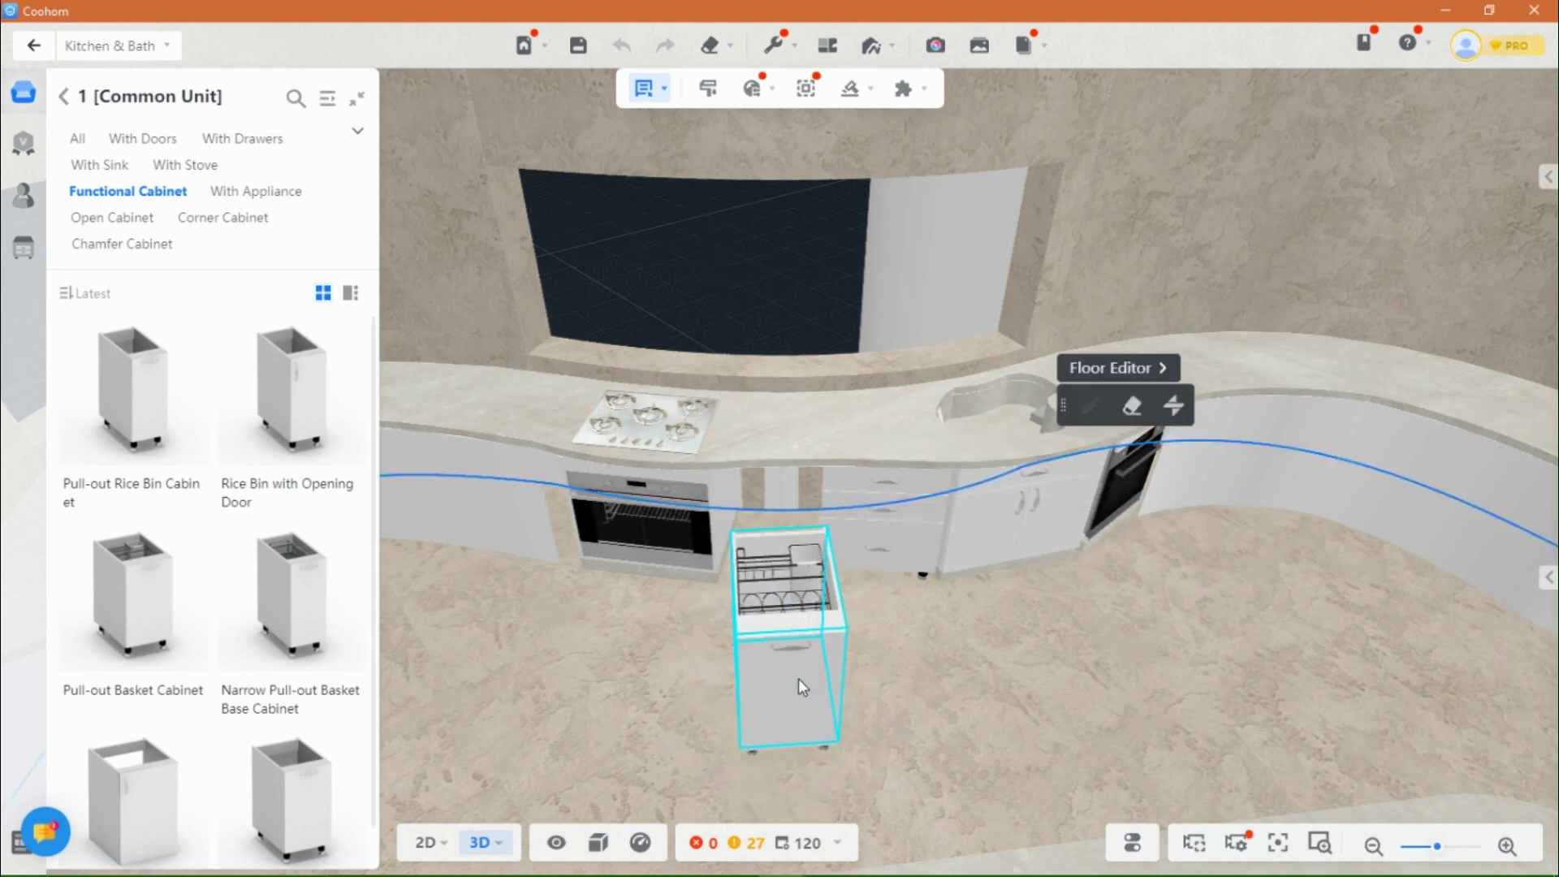
click(797, 679)
drag(811, 698, 794, 612)
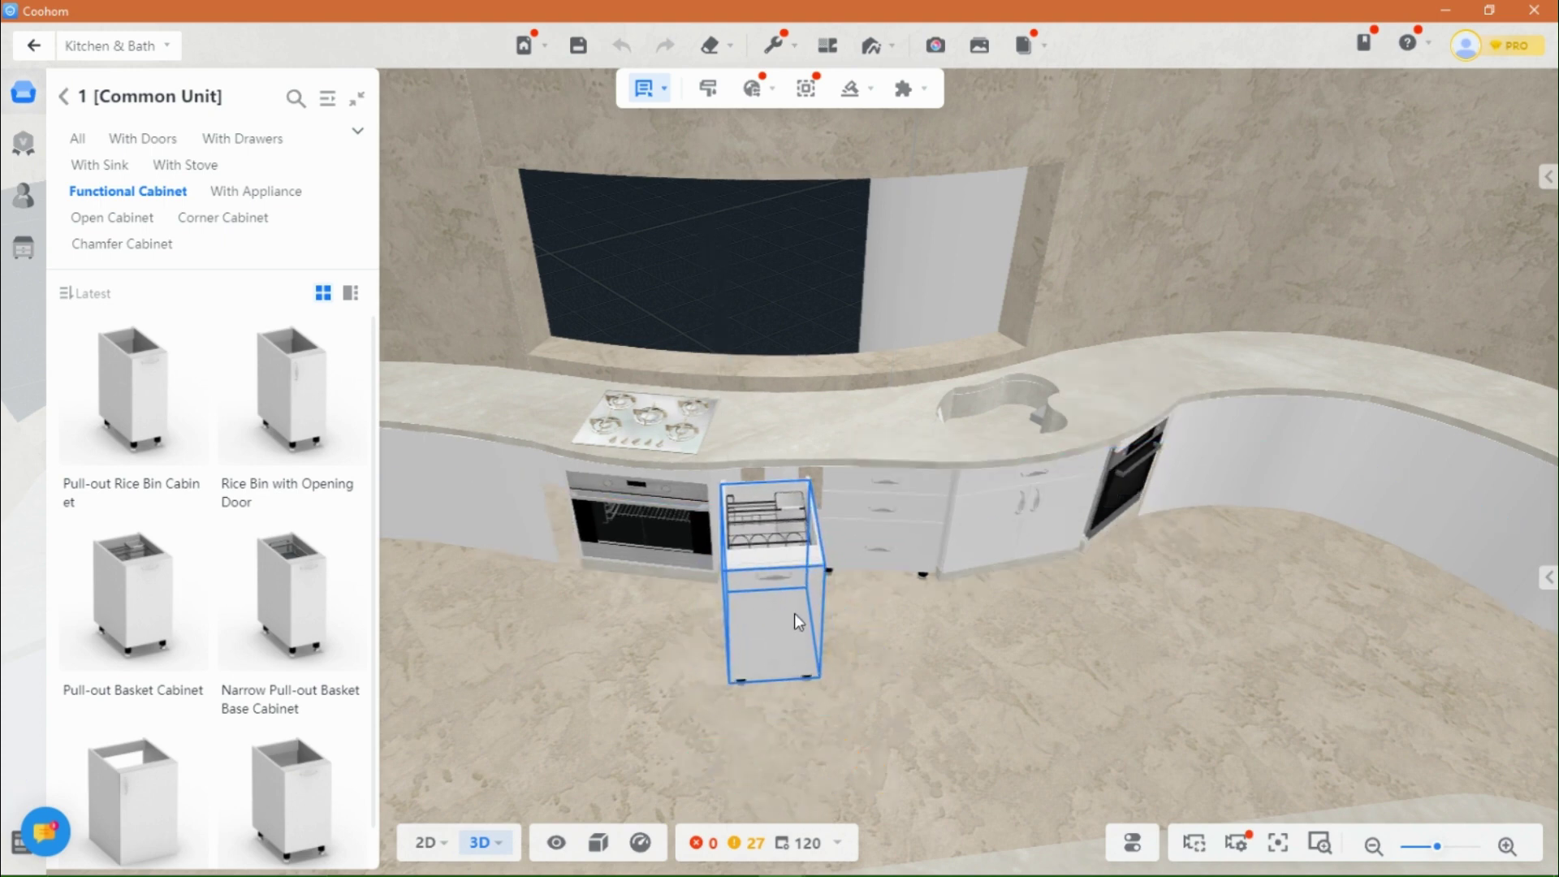
Step: Fit the pull-out basket cabinet beneath the counter between the oven and drawer cabinets, aligning its front with theirs
scroll(797, 666, up, 5)
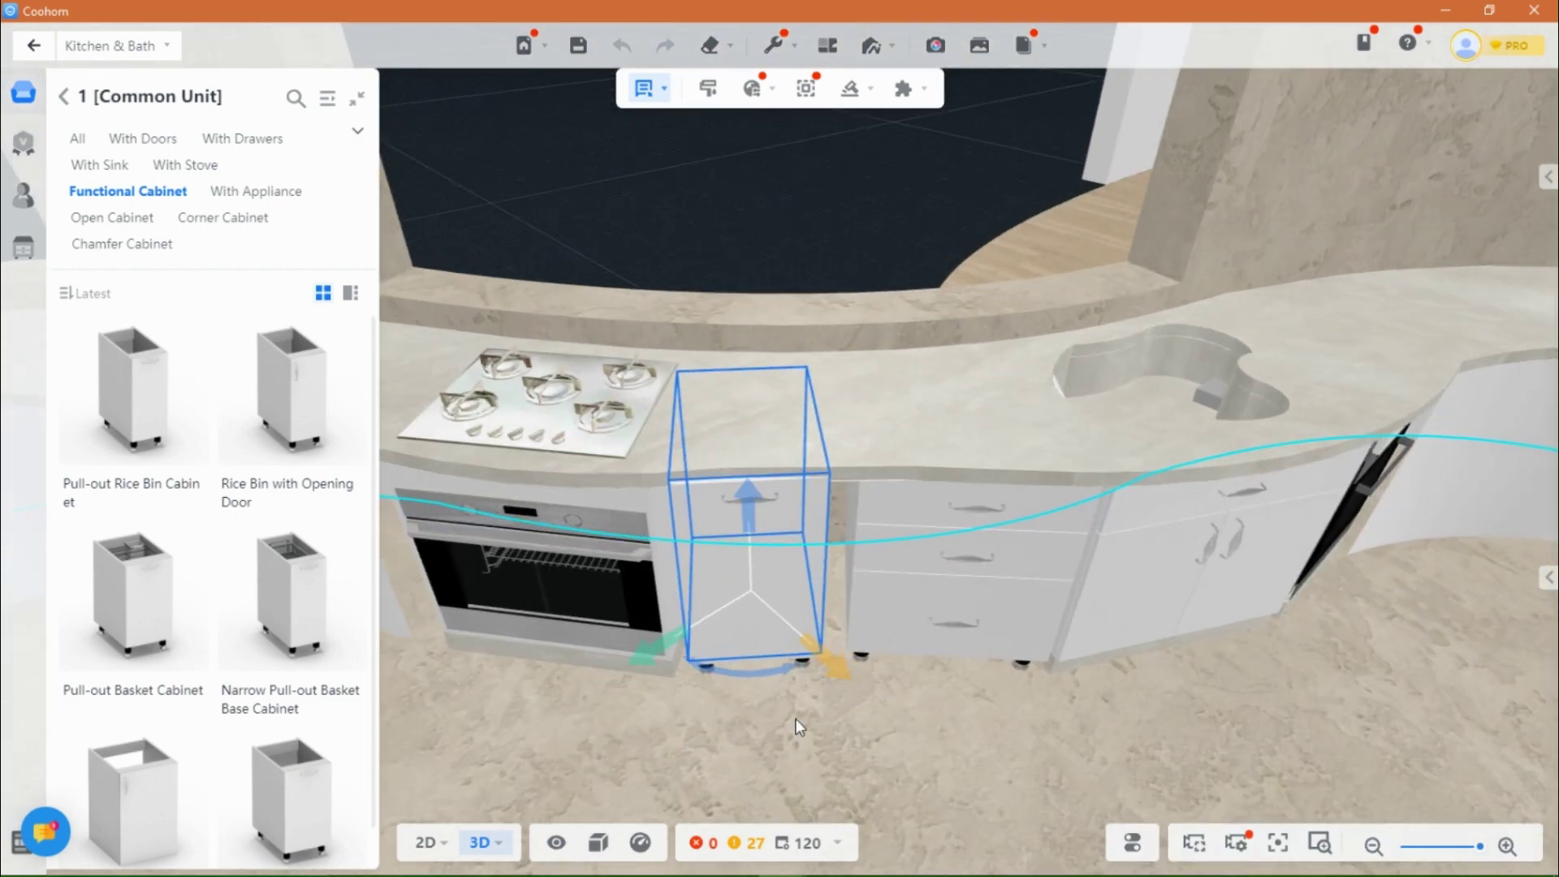
right_drag(690, 727, 770, 751)
drag(769, 751, 992, 738)
drag(687, 651, 672, 650)
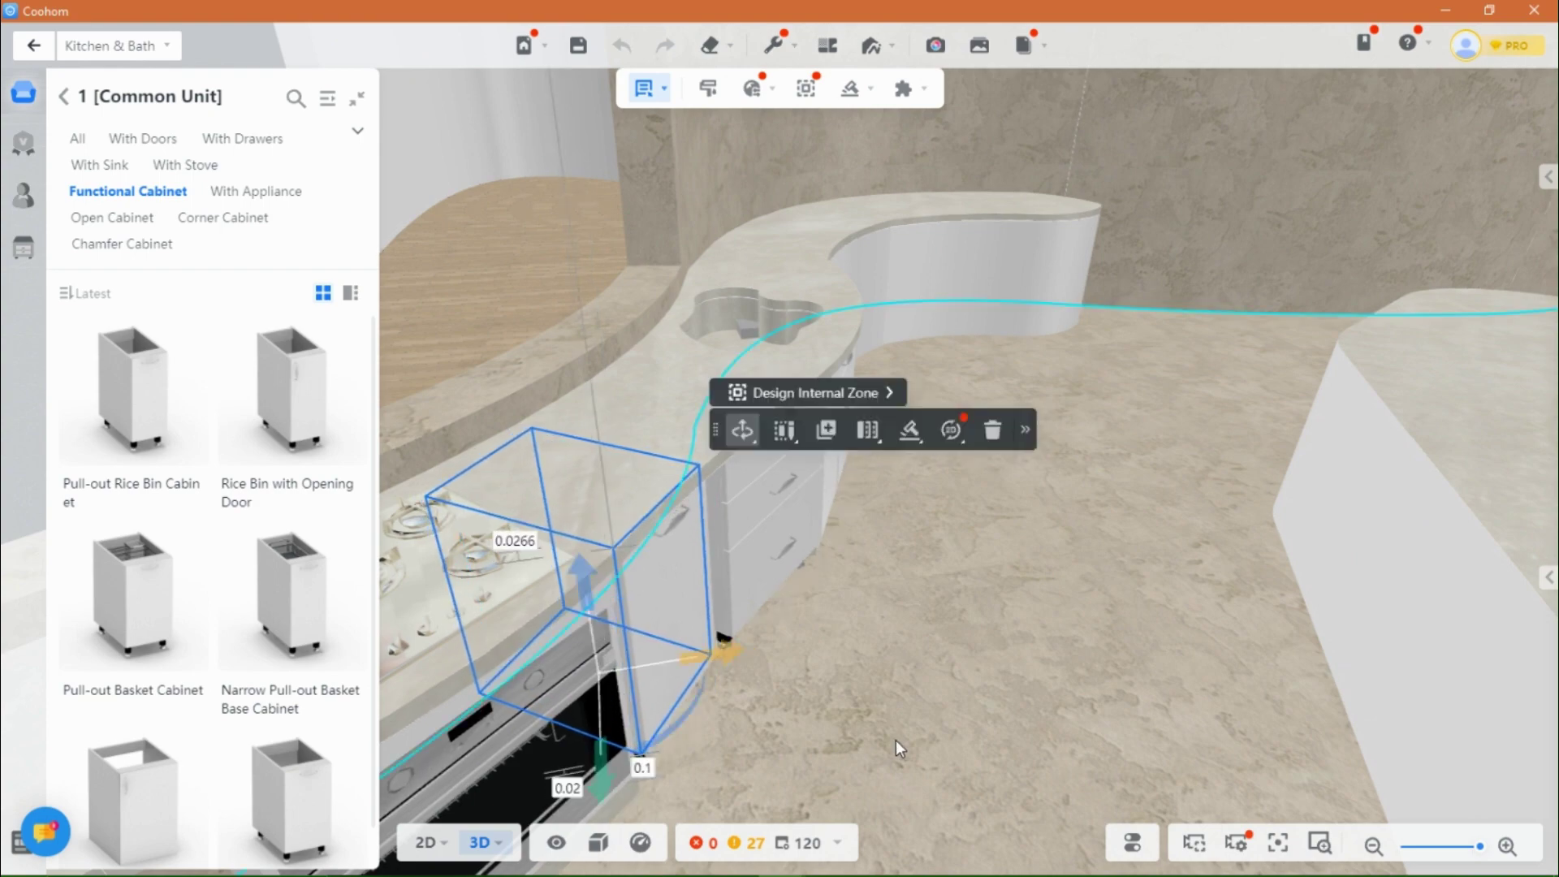
drag(895, 739, 721, 765)
scroll(993, 817, down, 1)
scroll(992, 817, up, 1)
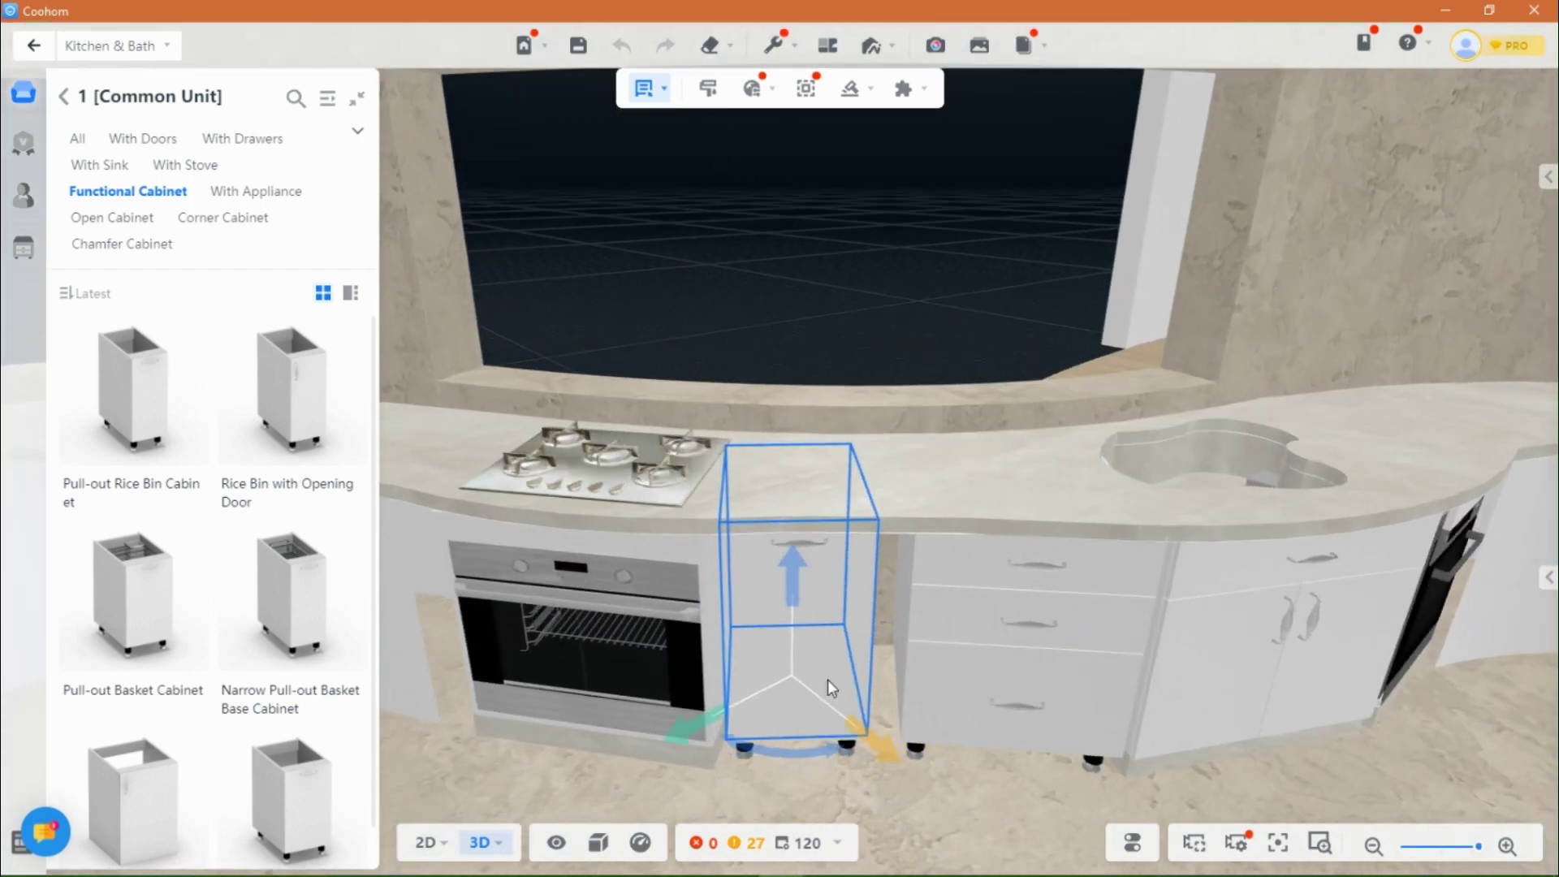
drag(801, 672, 808, 673)
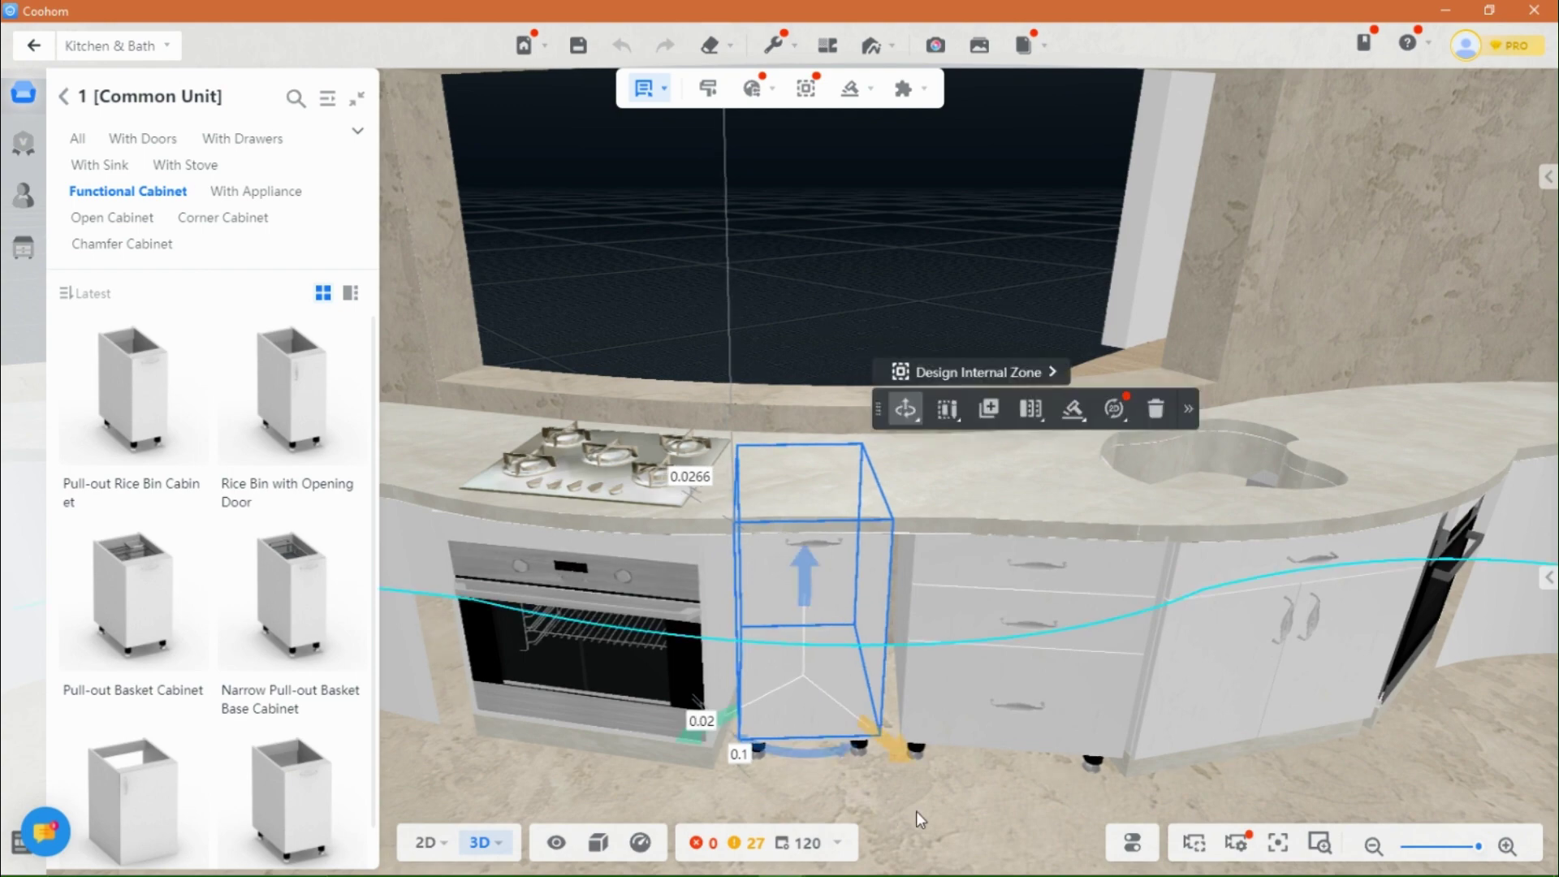
scroll(916, 810, down, 1)
Step: Push/Pull the small triangular floor face between the oven and pull-out cabinets up to the countertop's underside as a filler
drag(846, 736, 1138, 648)
drag(1035, 626, 728, 601)
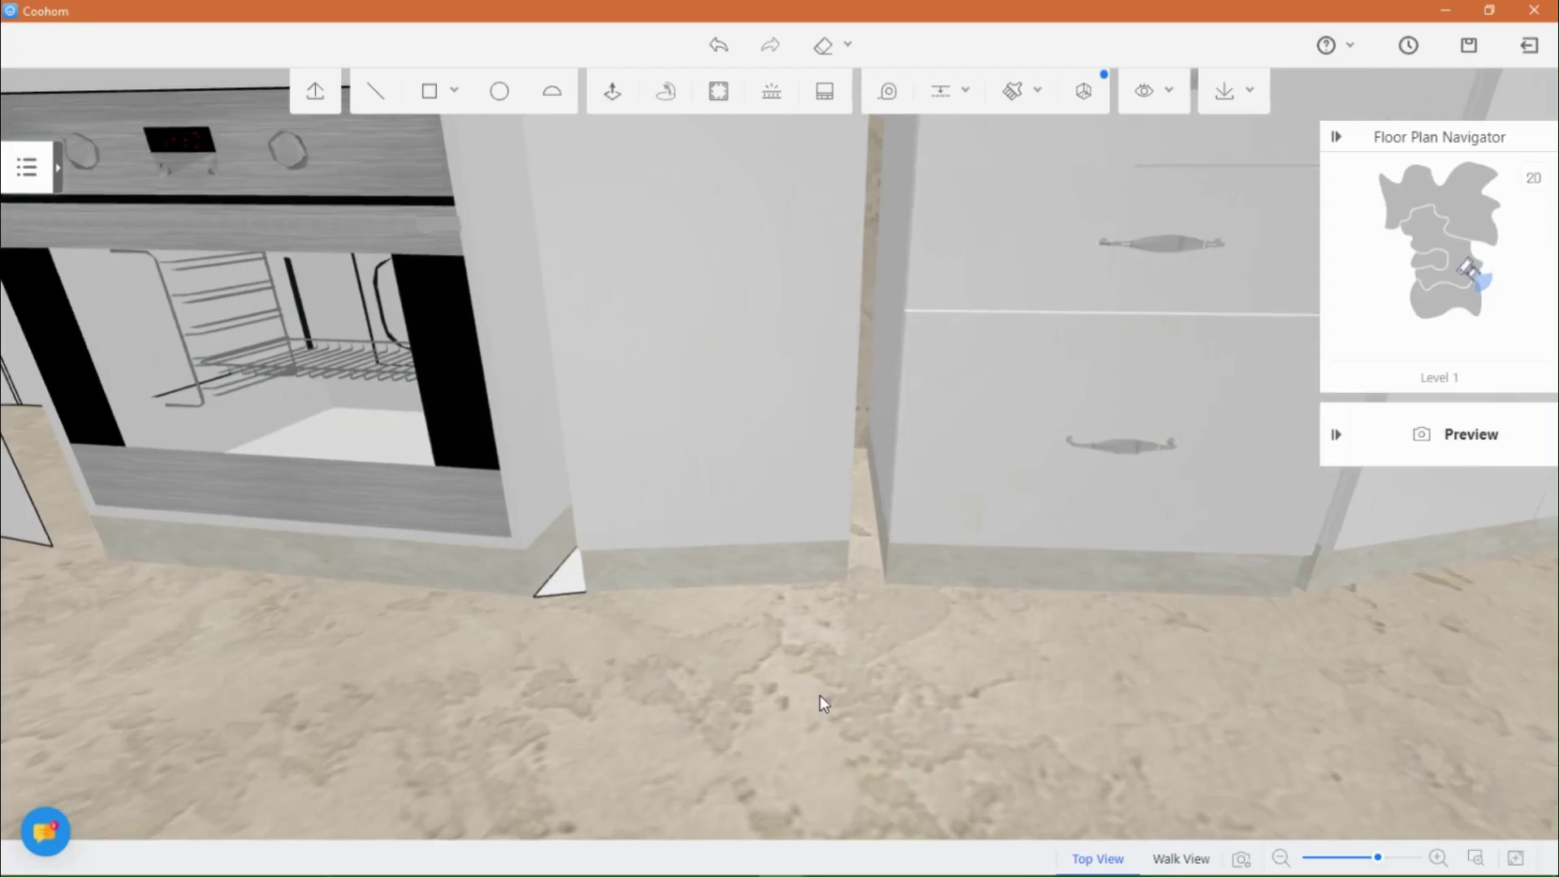
click(736, 669)
drag(736, 669, 798, 705)
scroll(815, 647, up, 2)
click(324, 95)
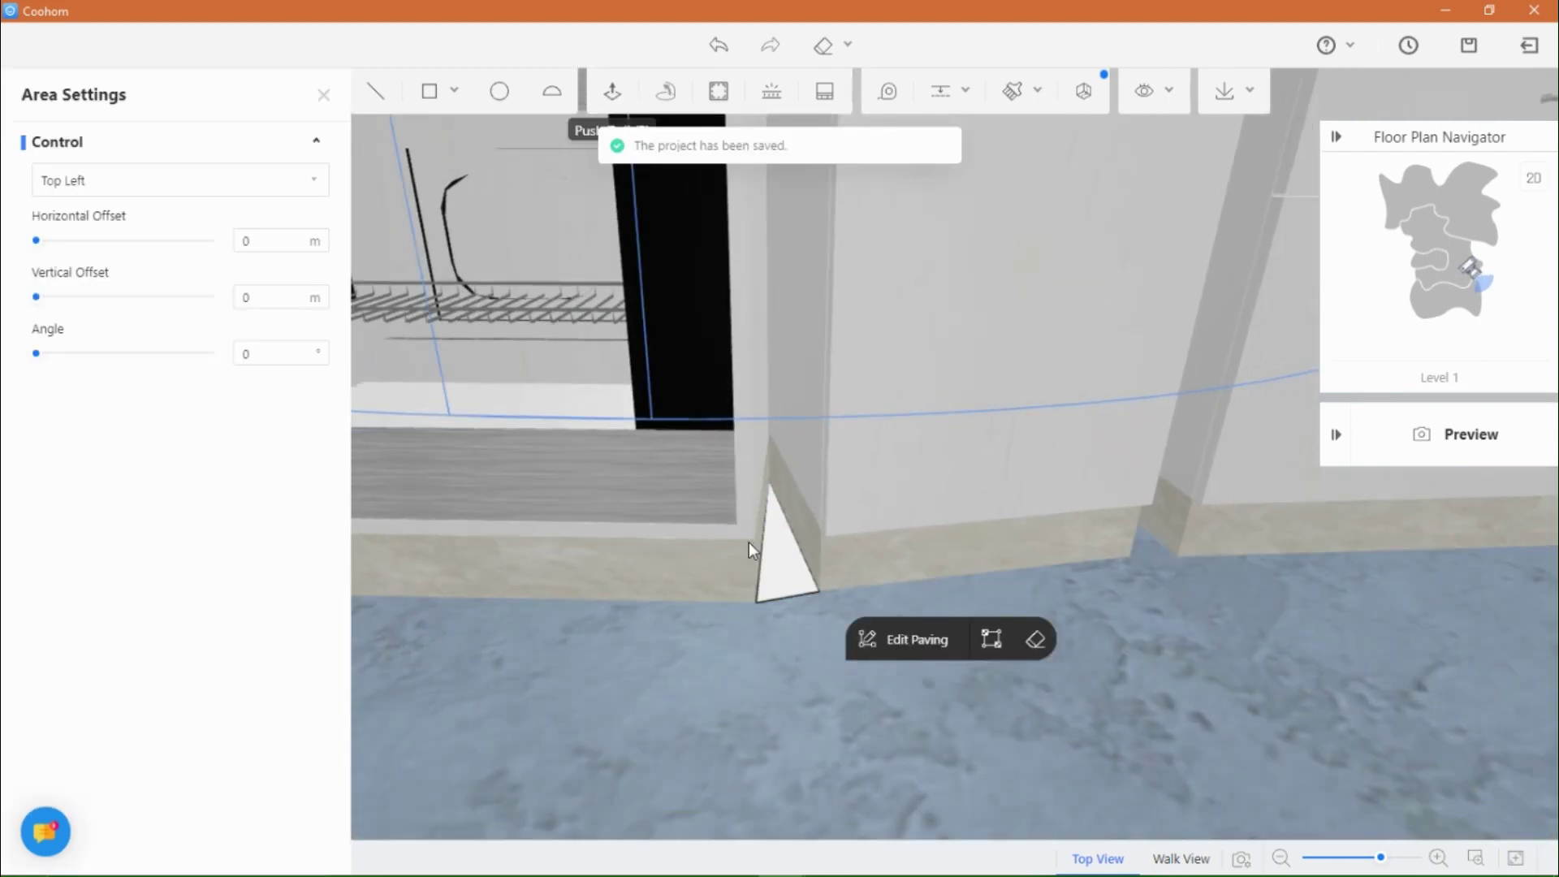
click(612, 91)
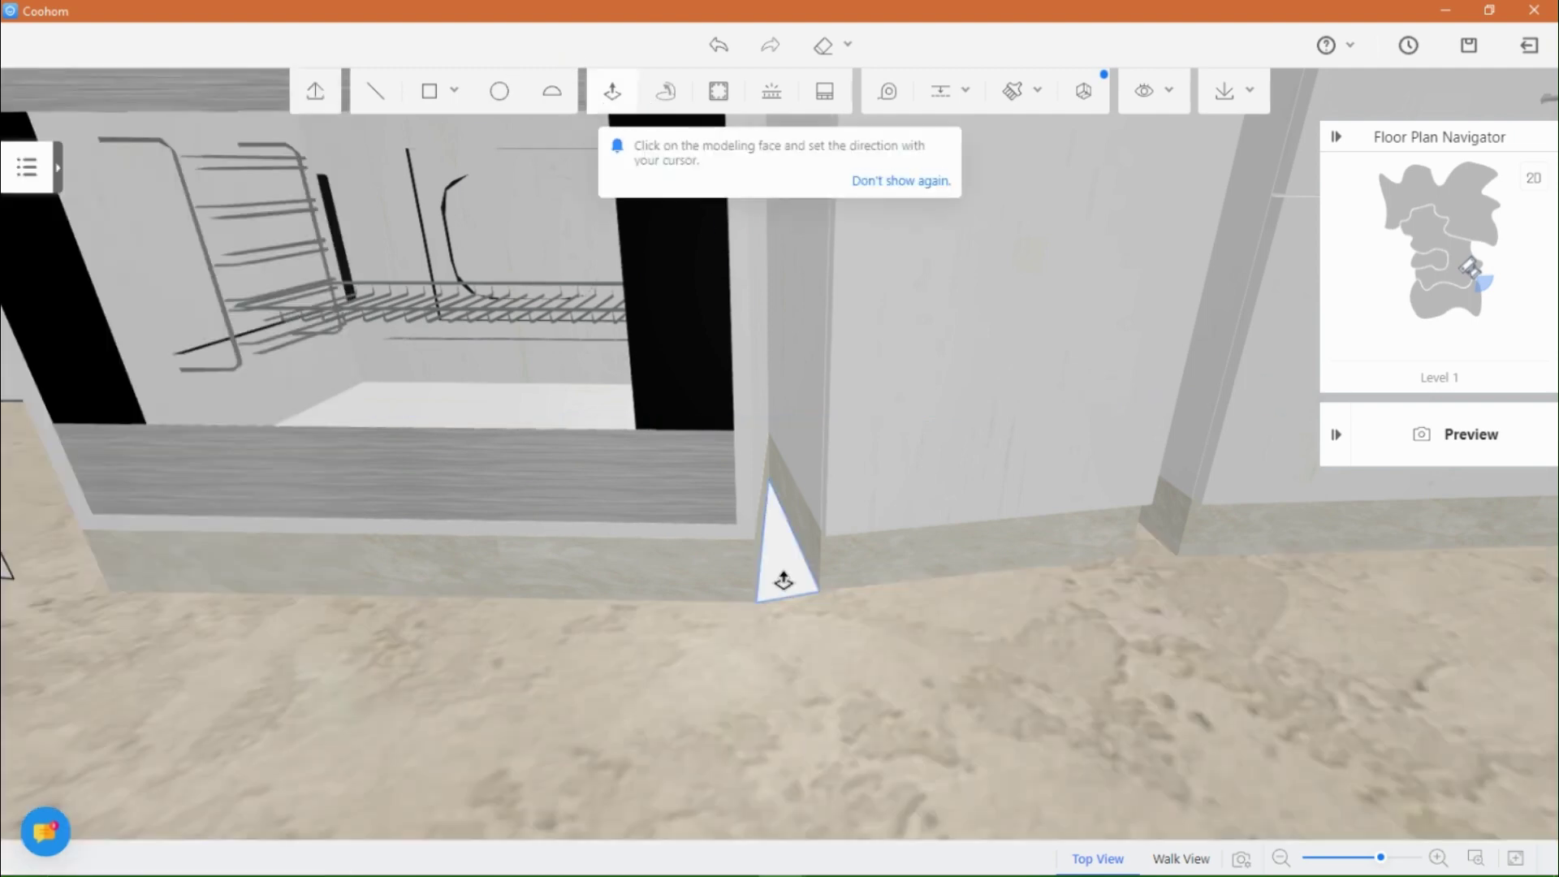
right_drag(783, 395, 784, 719)
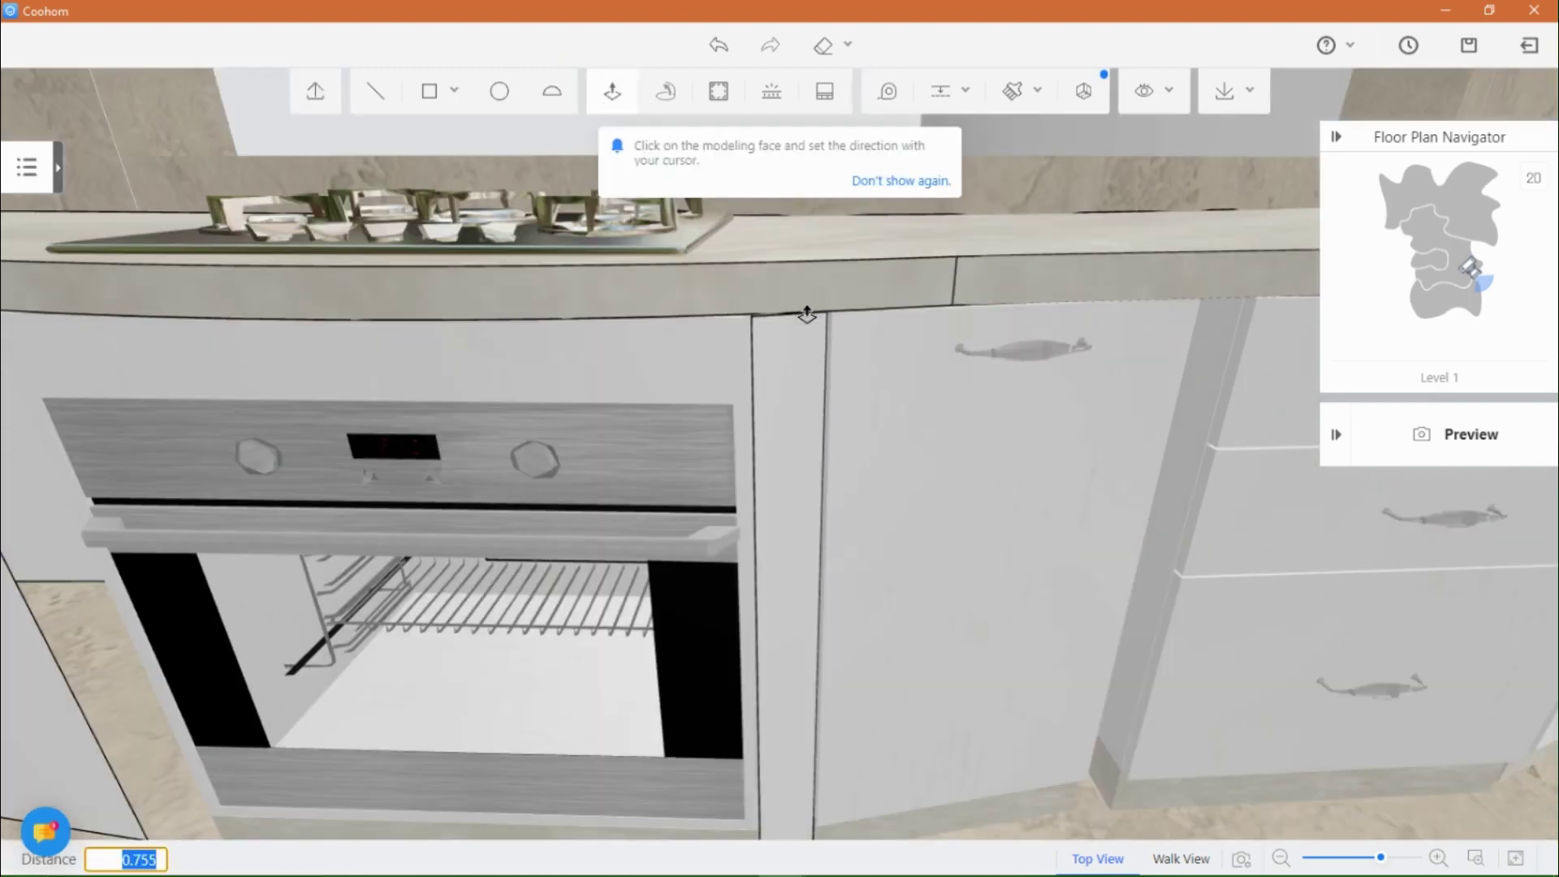
click(807, 289)
Step: Push/Pull the filler's front face forward about 0.02 m to meet the neighbouring cabinet fronts
scroll(818, 672, down, 3)
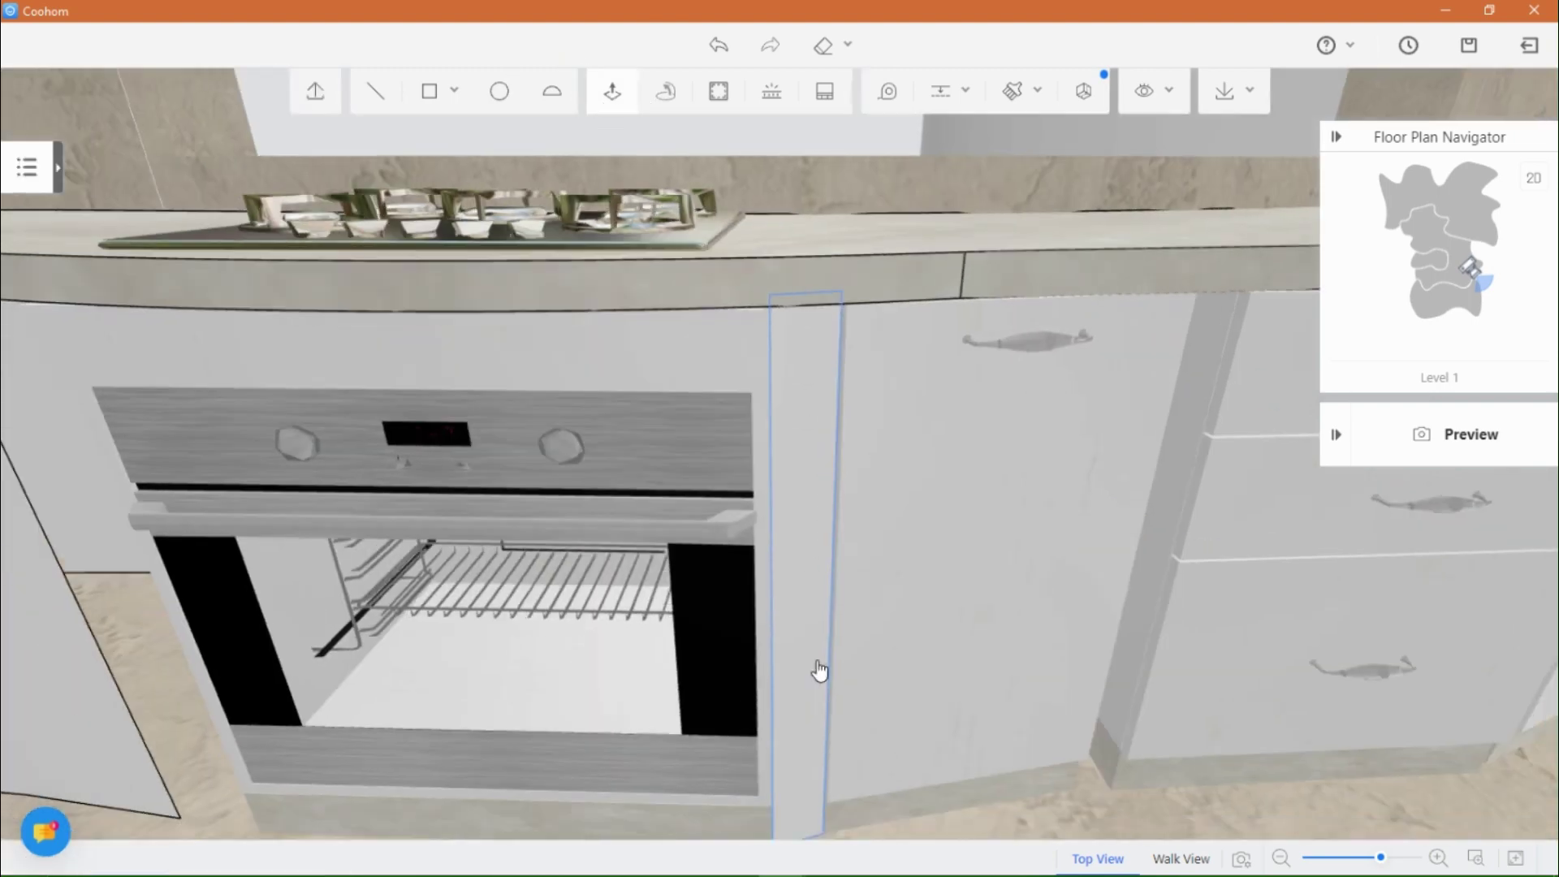
drag(706, 797, 995, 772)
scroll(860, 776, up, 2)
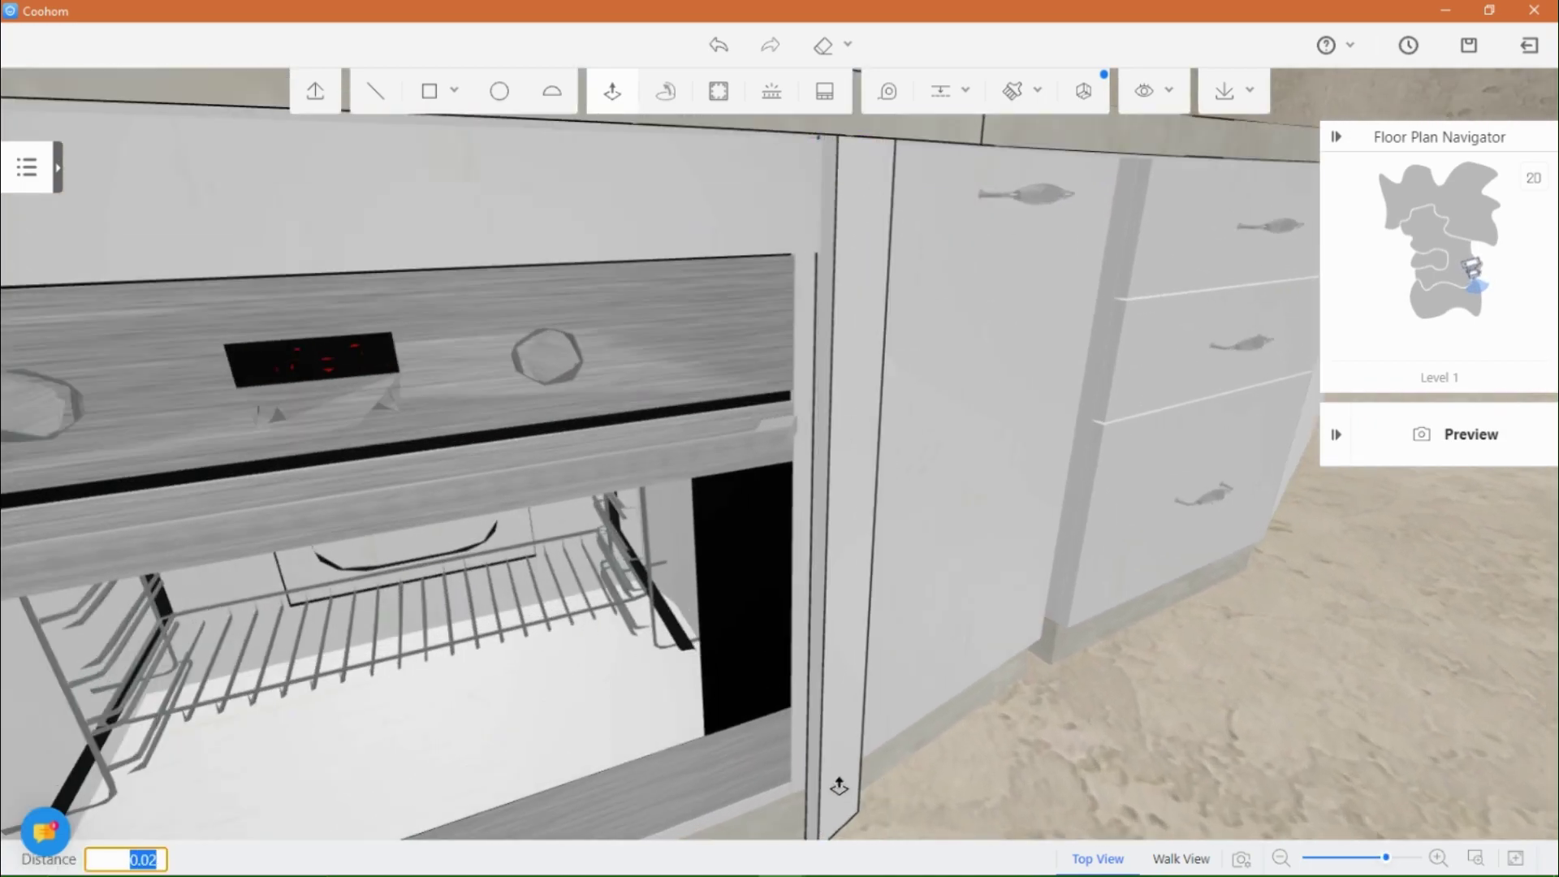
drag(1022, 827, 717, 796)
middle_drag(718, 796, 819, 786)
scroll(824, 804, down, 5)
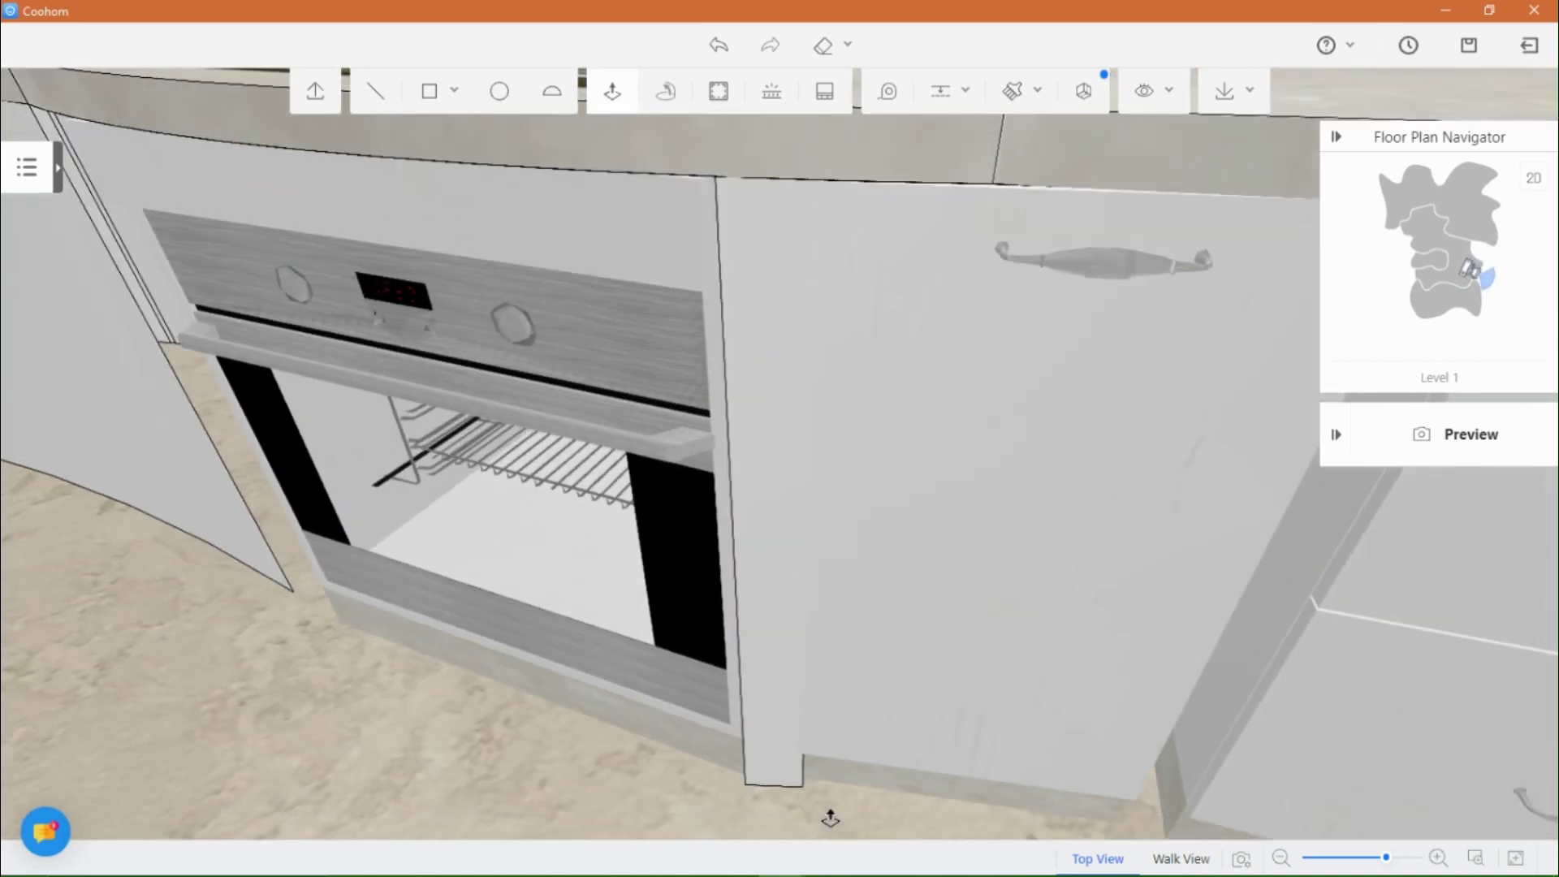
scroll(633, 572, up, 8)
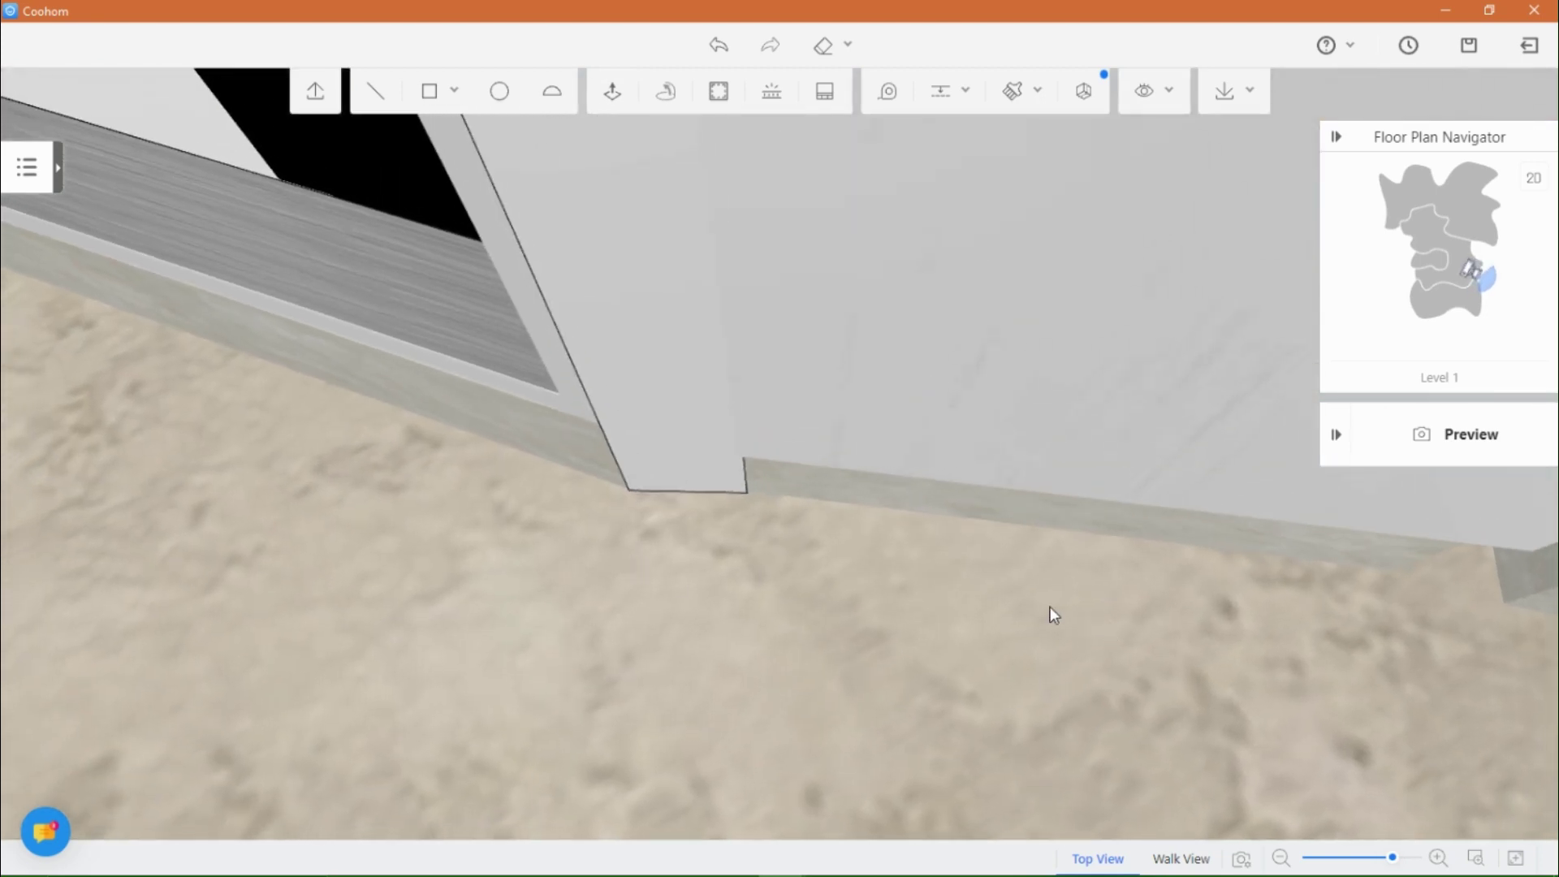
Step: Outline the floor gap between the pull-out basket cabinet and the drawer cabinet with the Line tool
middle_drag(1050, 612, 747, 666)
scroll(736, 667, up, 1)
scroll(736, 667, down, 1)
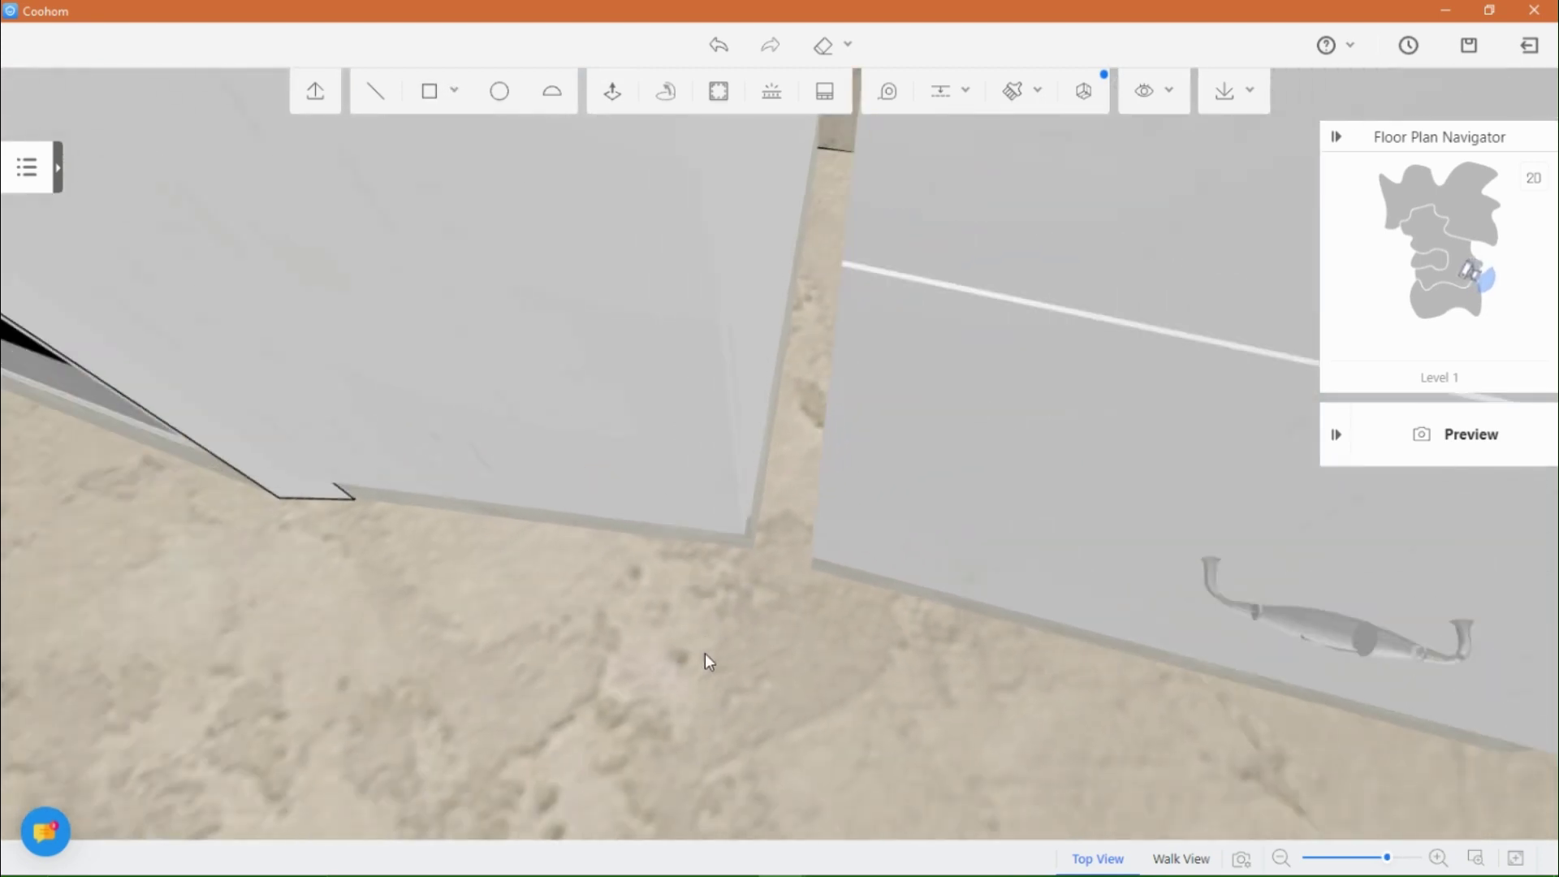
click(821, 595)
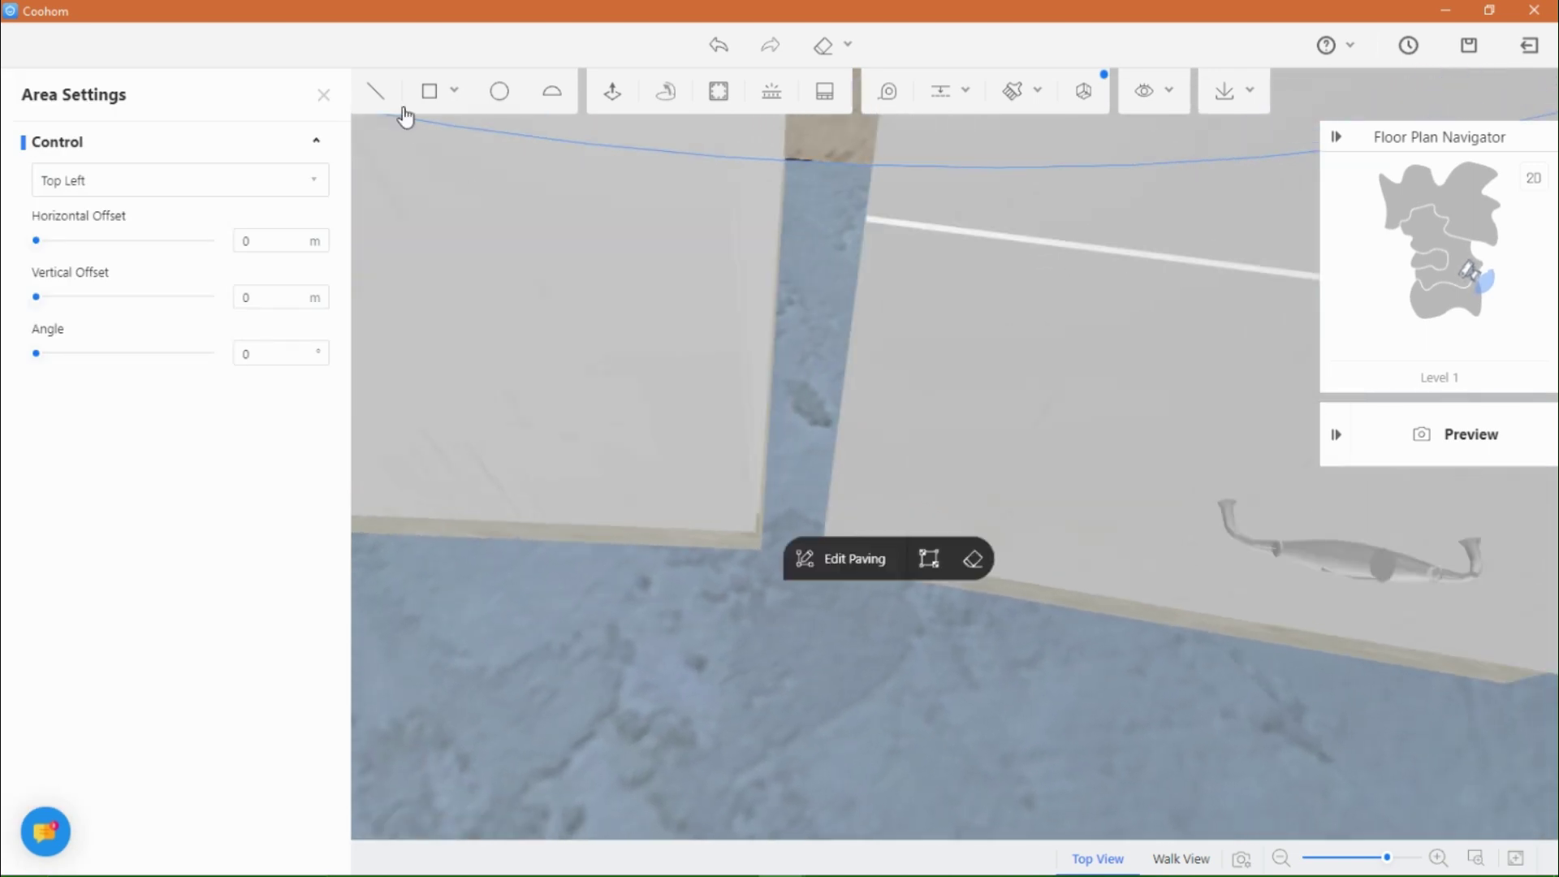
key(l)
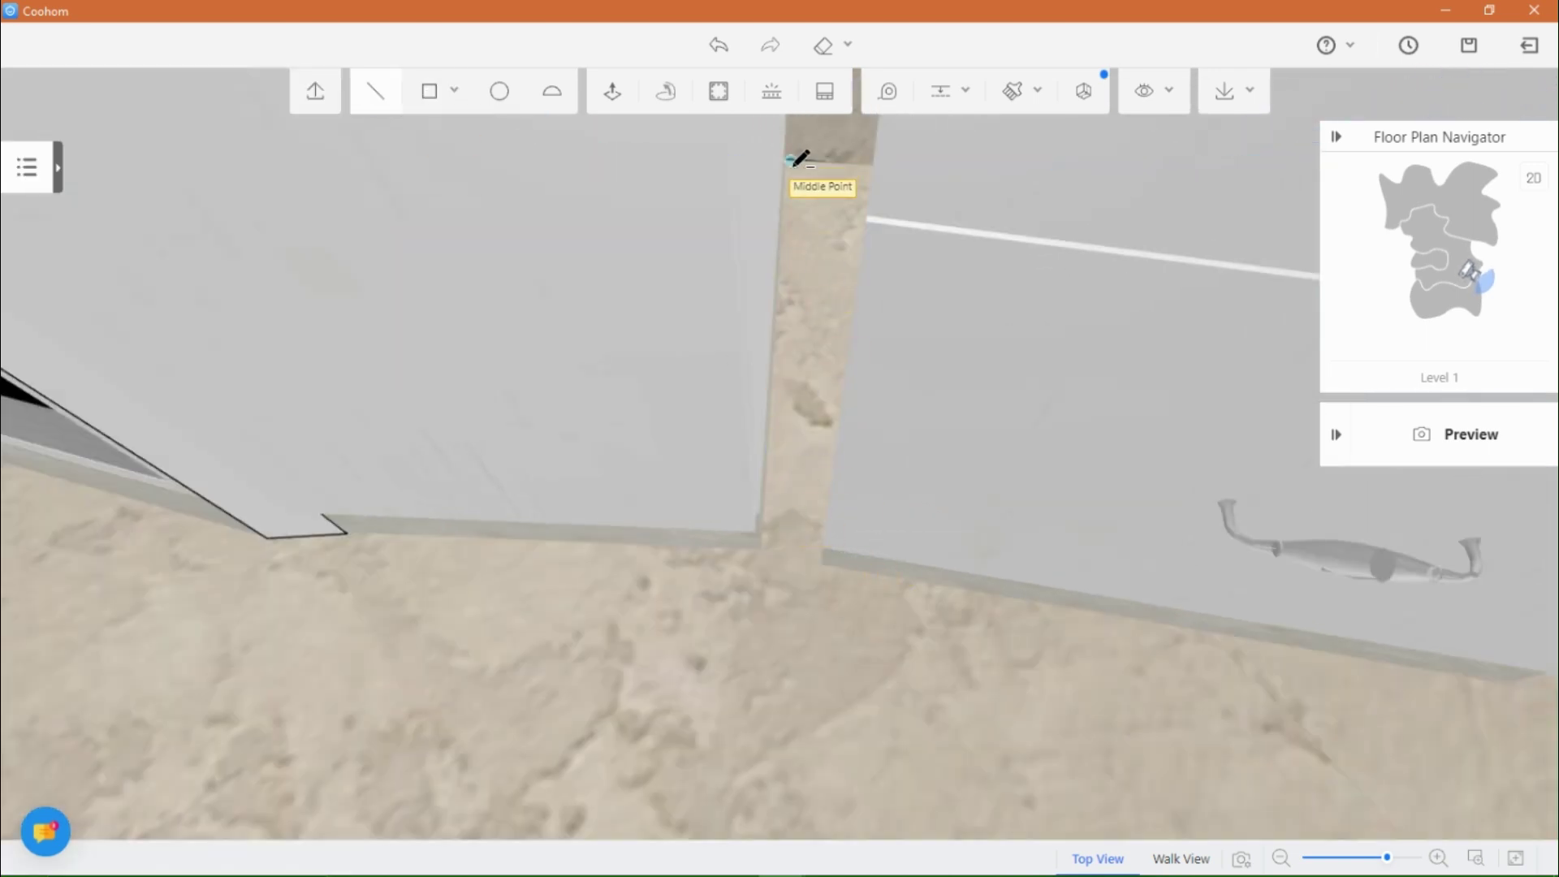
scroll(796, 146, up, 5)
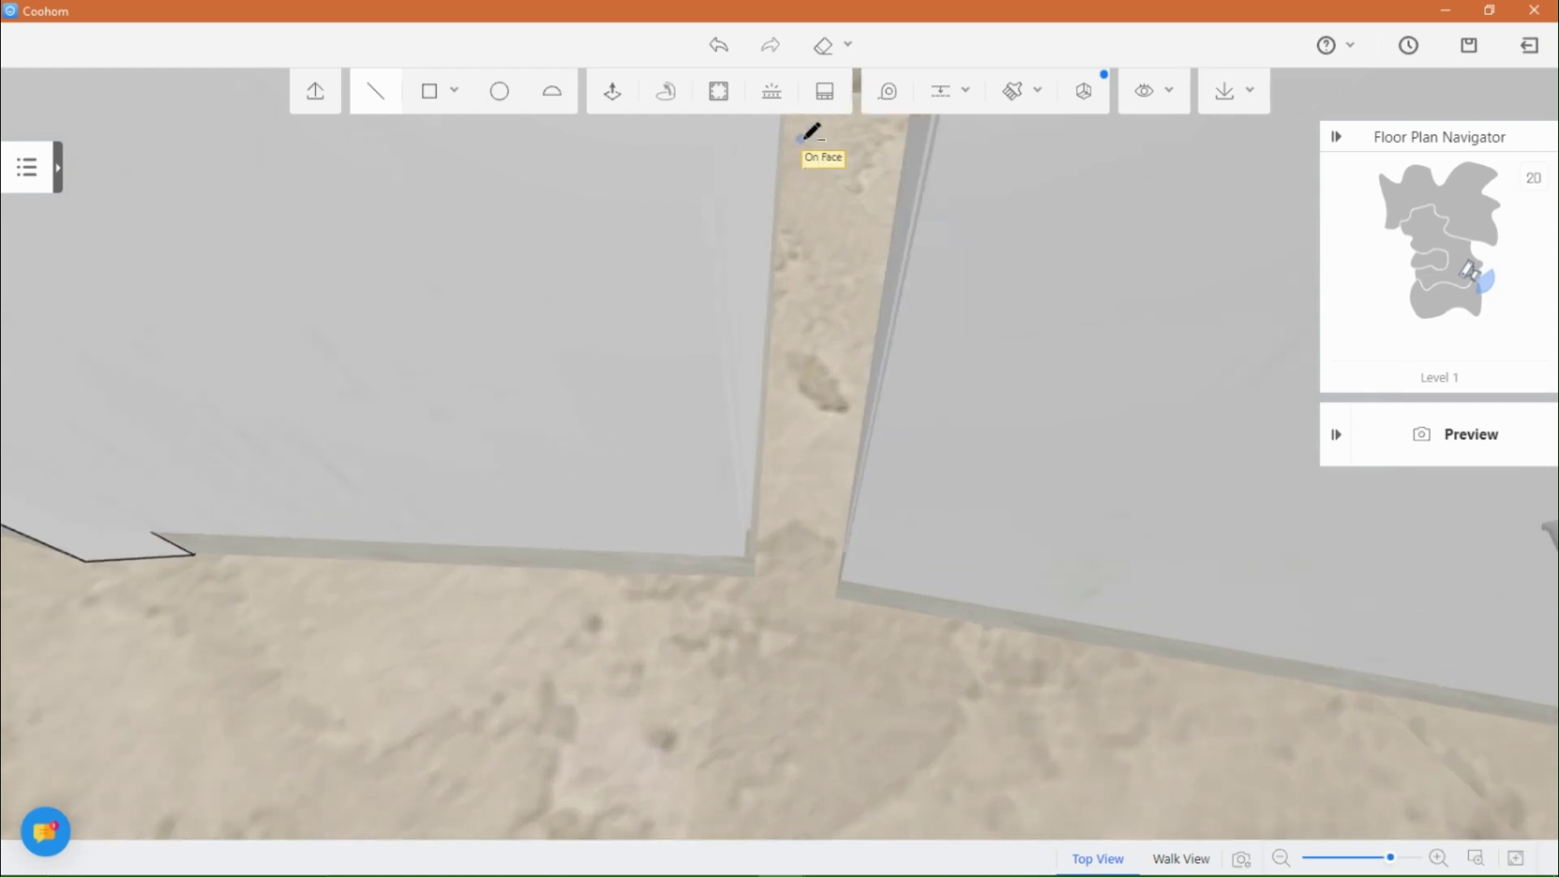
scroll(573, 333, up, 2)
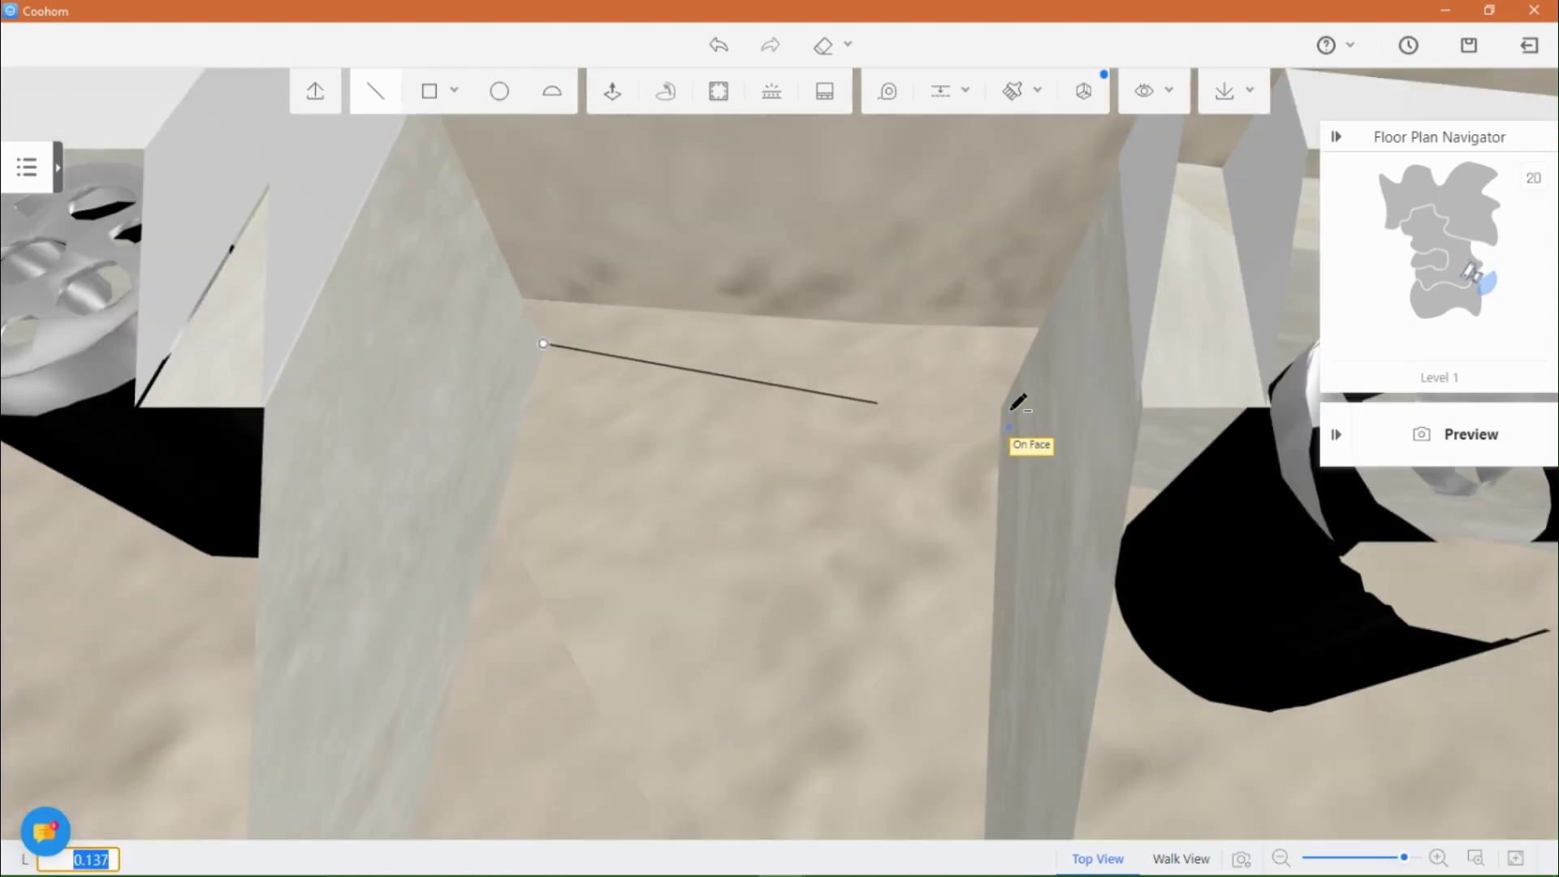
scroll(972, 585, down, 5)
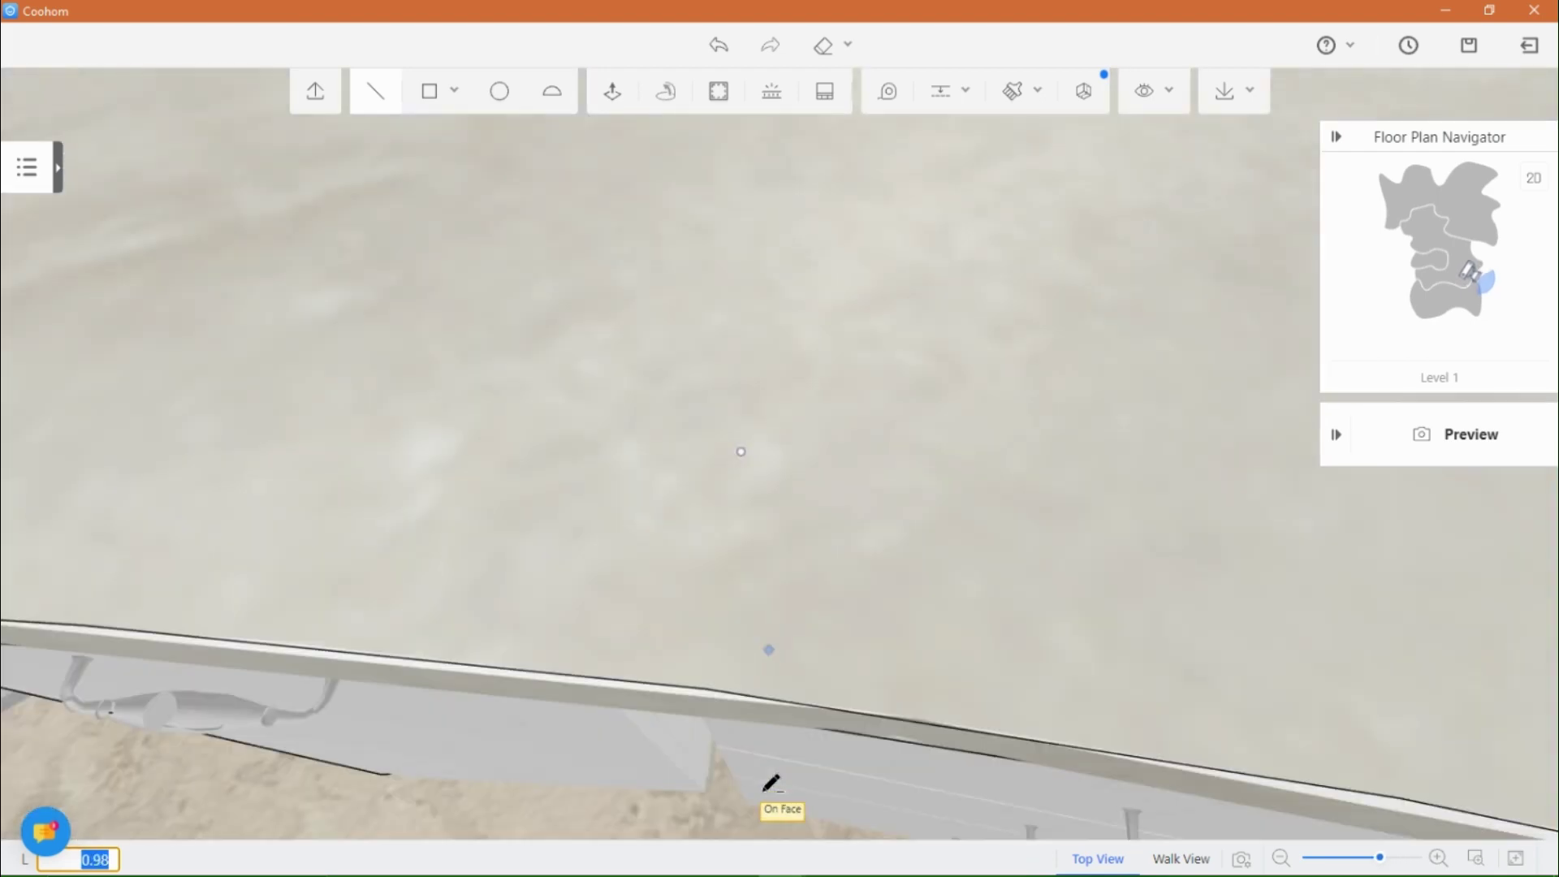
scroll(862, 515, up, 4)
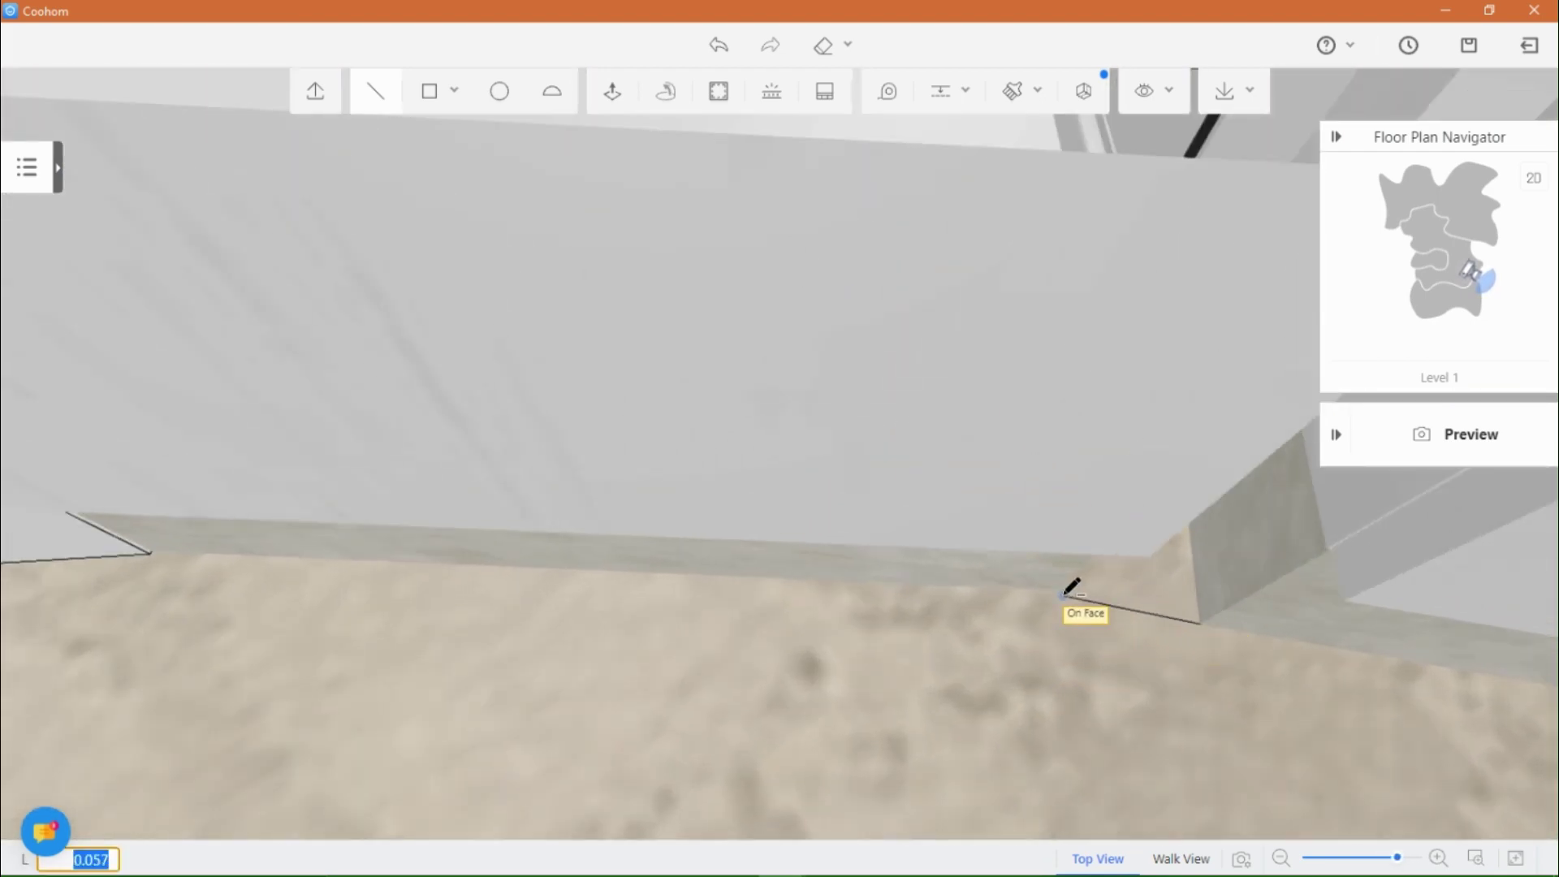
scroll(1140, 589, up, 5)
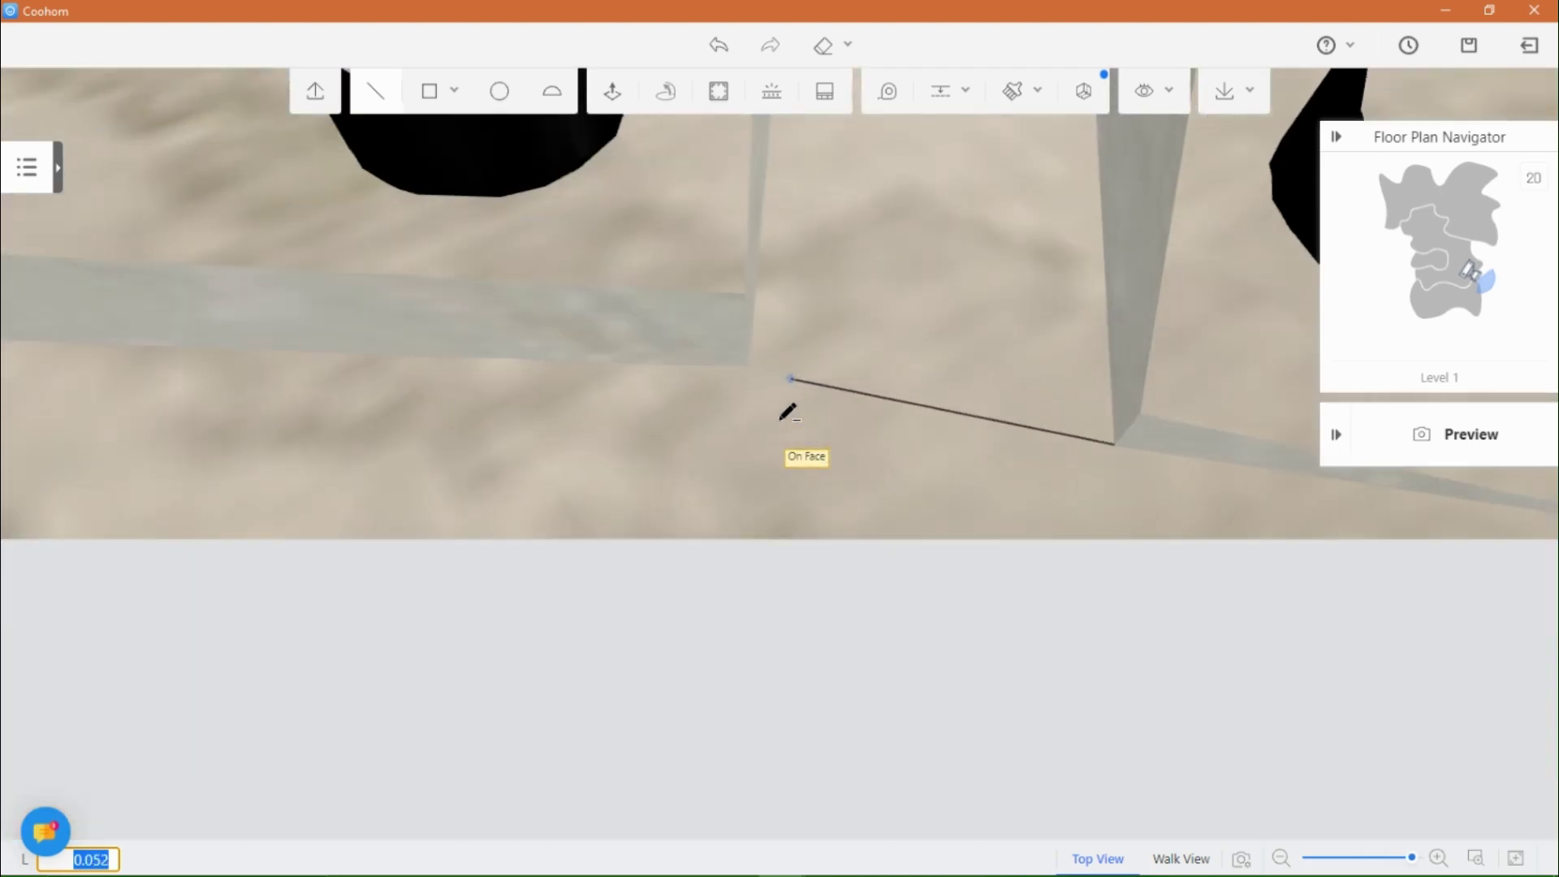
scroll(758, 345, down, 4)
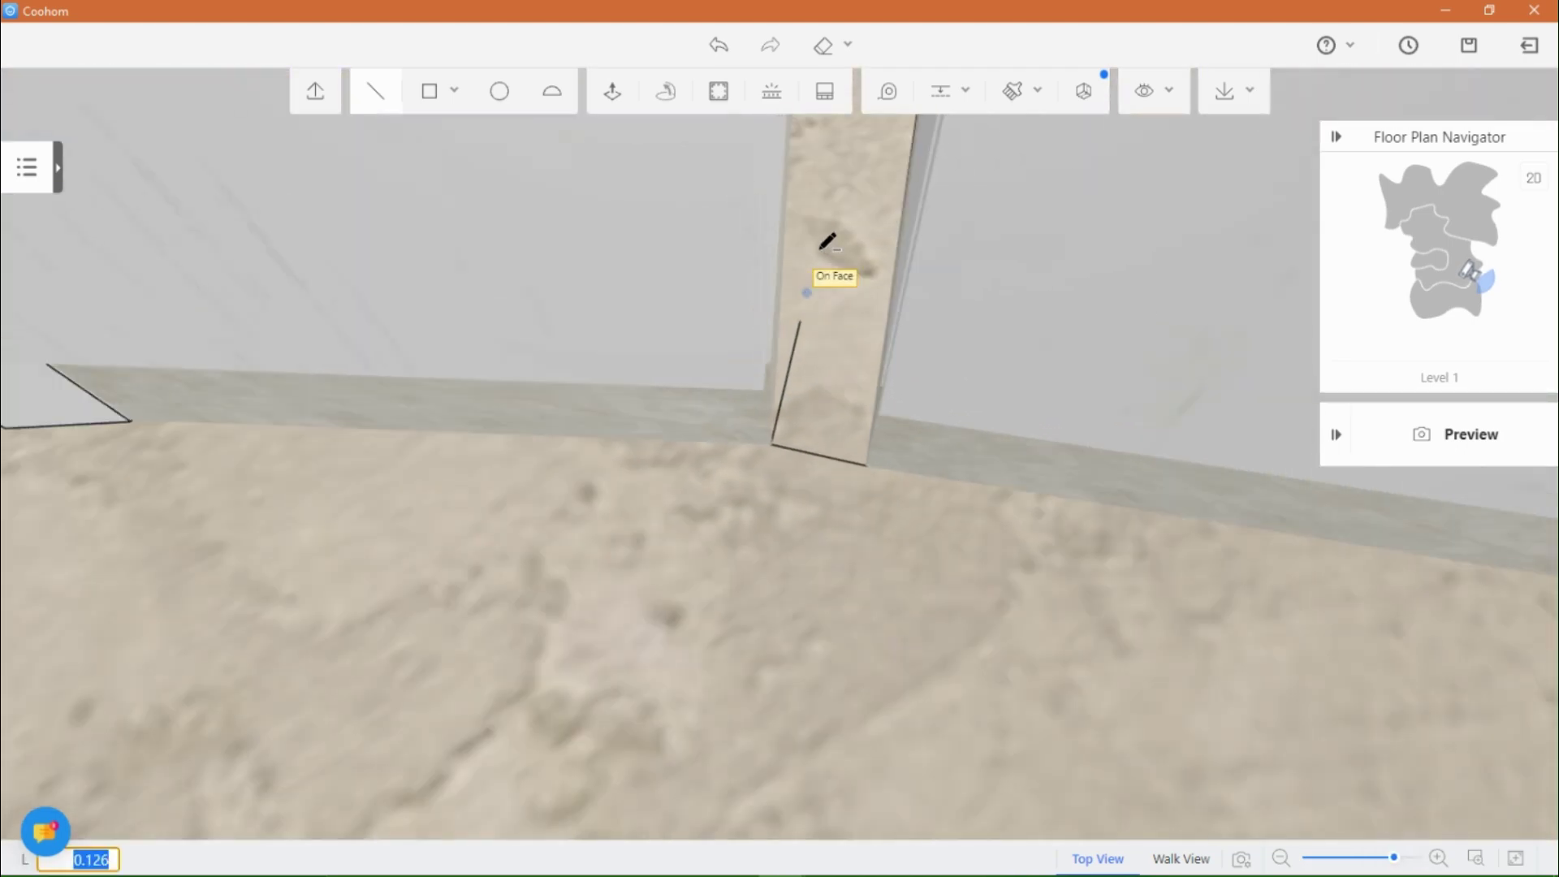
middle_drag(790, 239, 791, 239)
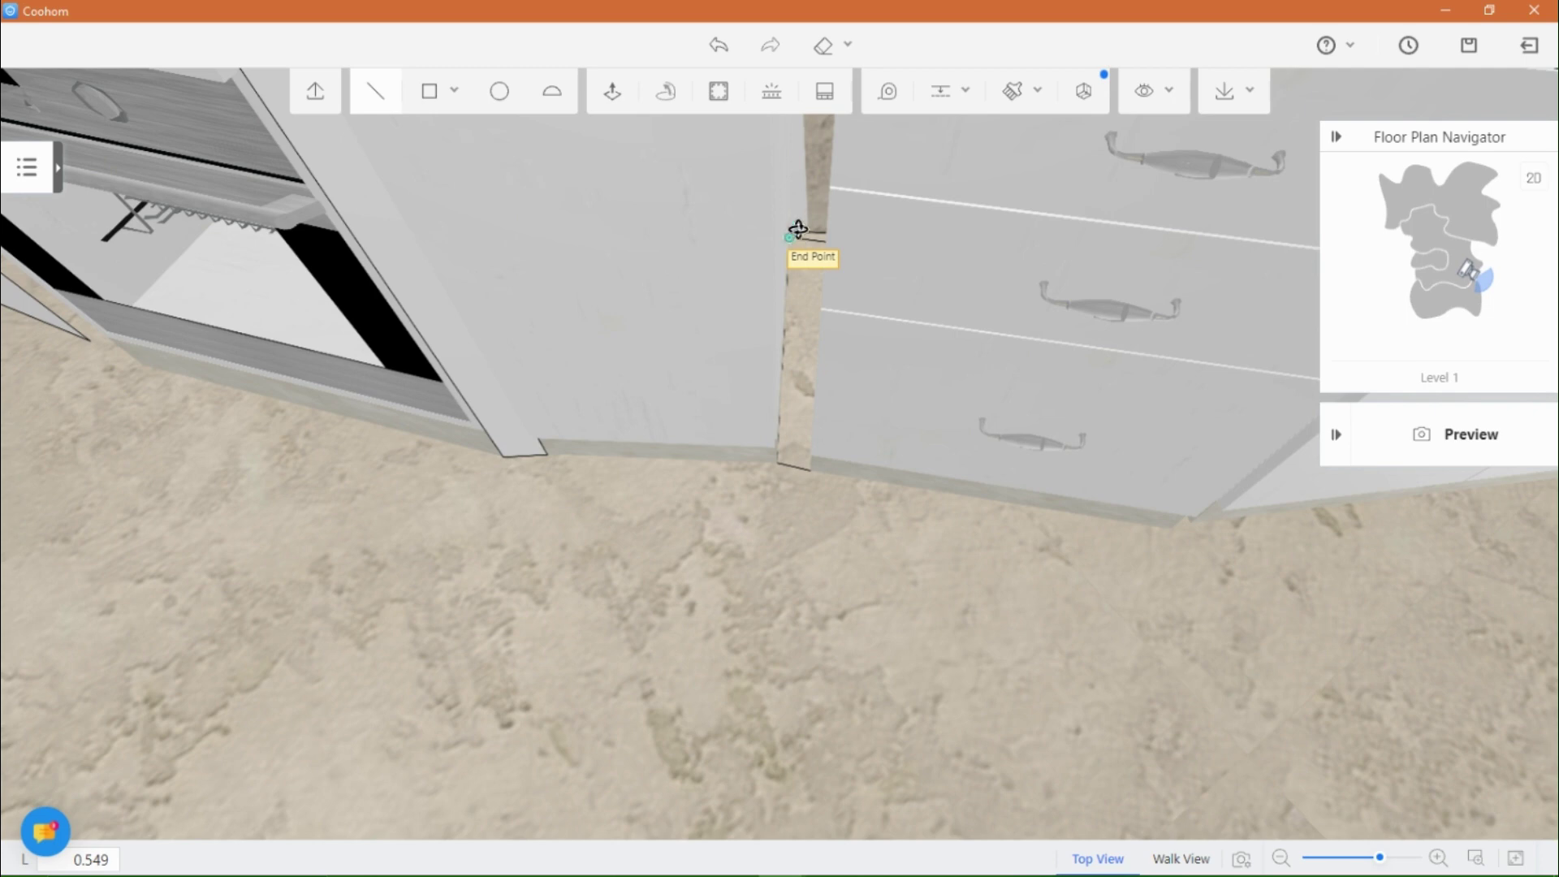
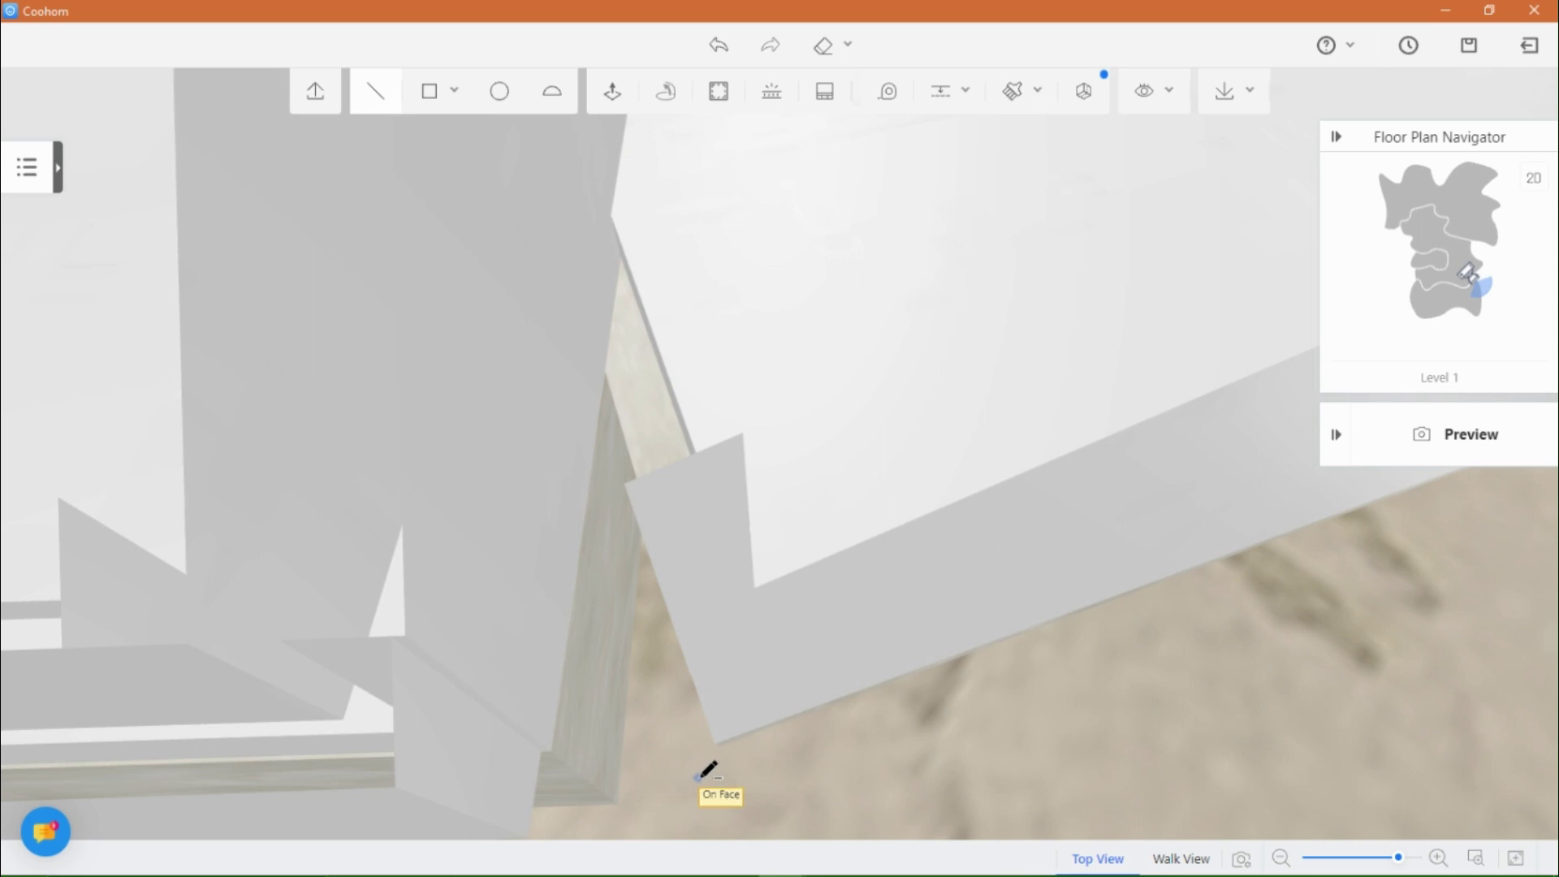
Step: Clear the stray sliver face from the floor in front of the gap between the drawer and sink cabinets
middle_drag(674, 800, 716, 531)
drag(757, 650, 756, 578)
scroll(749, 542, up, 2)
key(Escape)
scroll(734, 552, up, 3)
scroll(734, 551, down, 1)
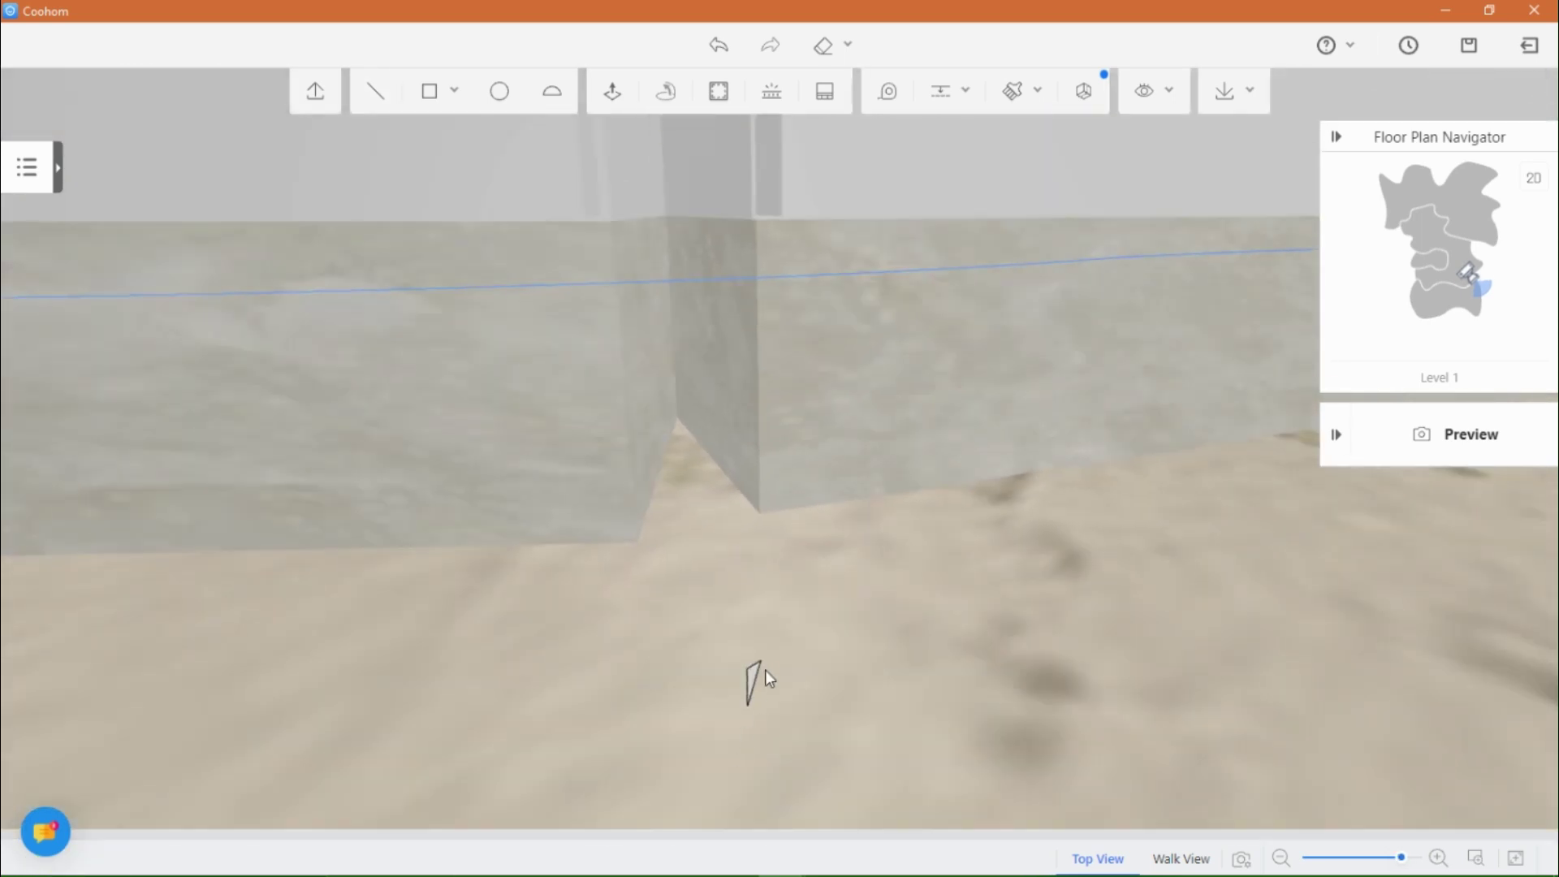
click(754, 674)
click(755, 685)
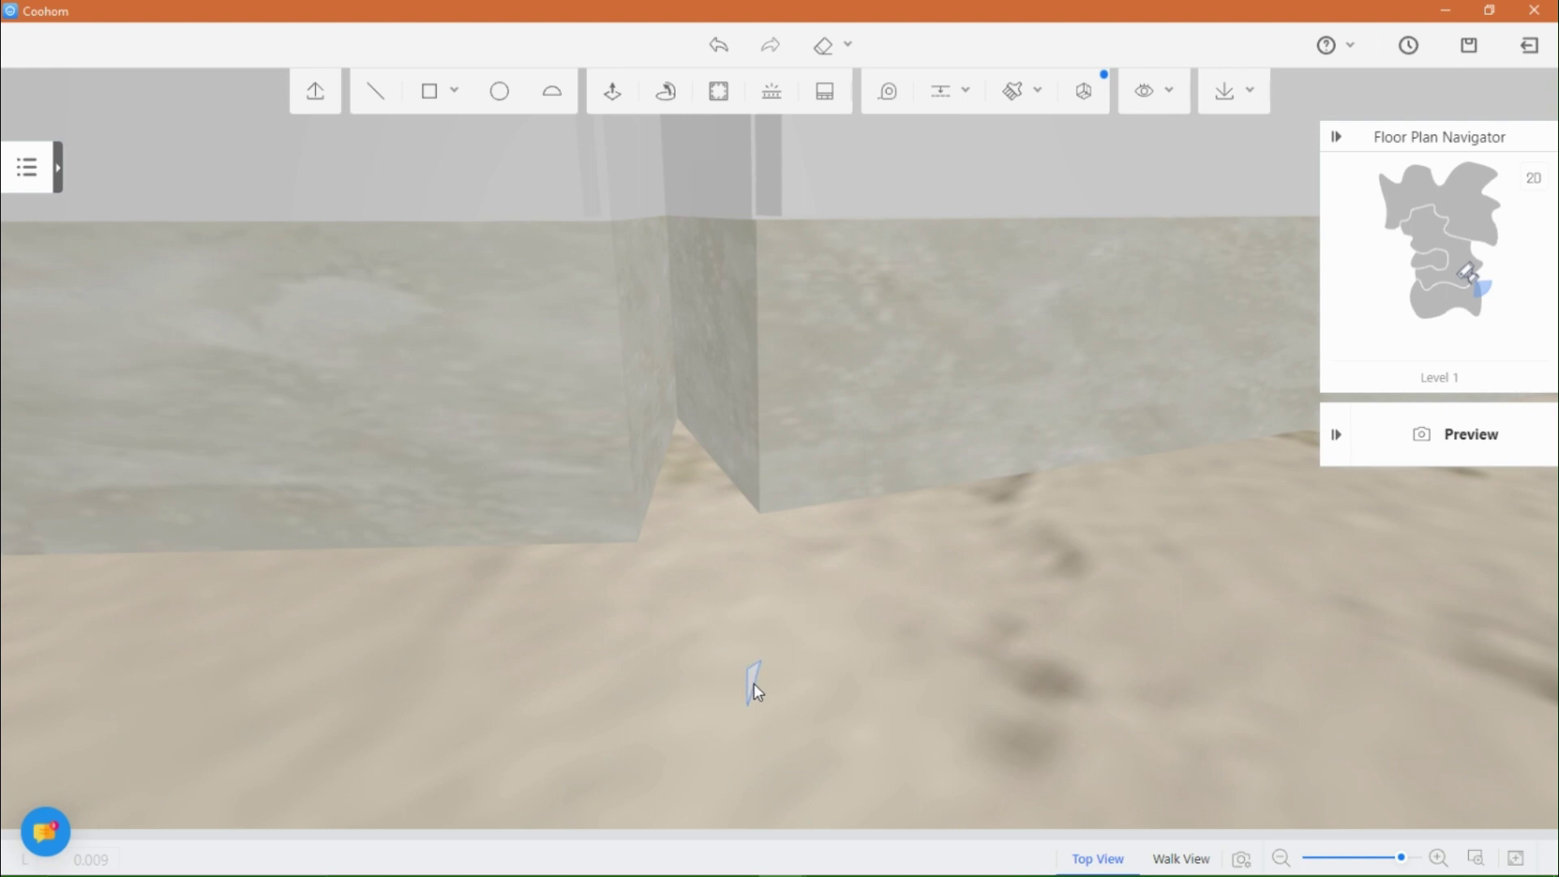
Step: Outline the triangular floor gap between the drawer cabinet and the sink cabinet with connected lines to form a closed face
click(1165, 613)
scroll(670, 498, up, 3)
scroll(665, 498, down, 1)
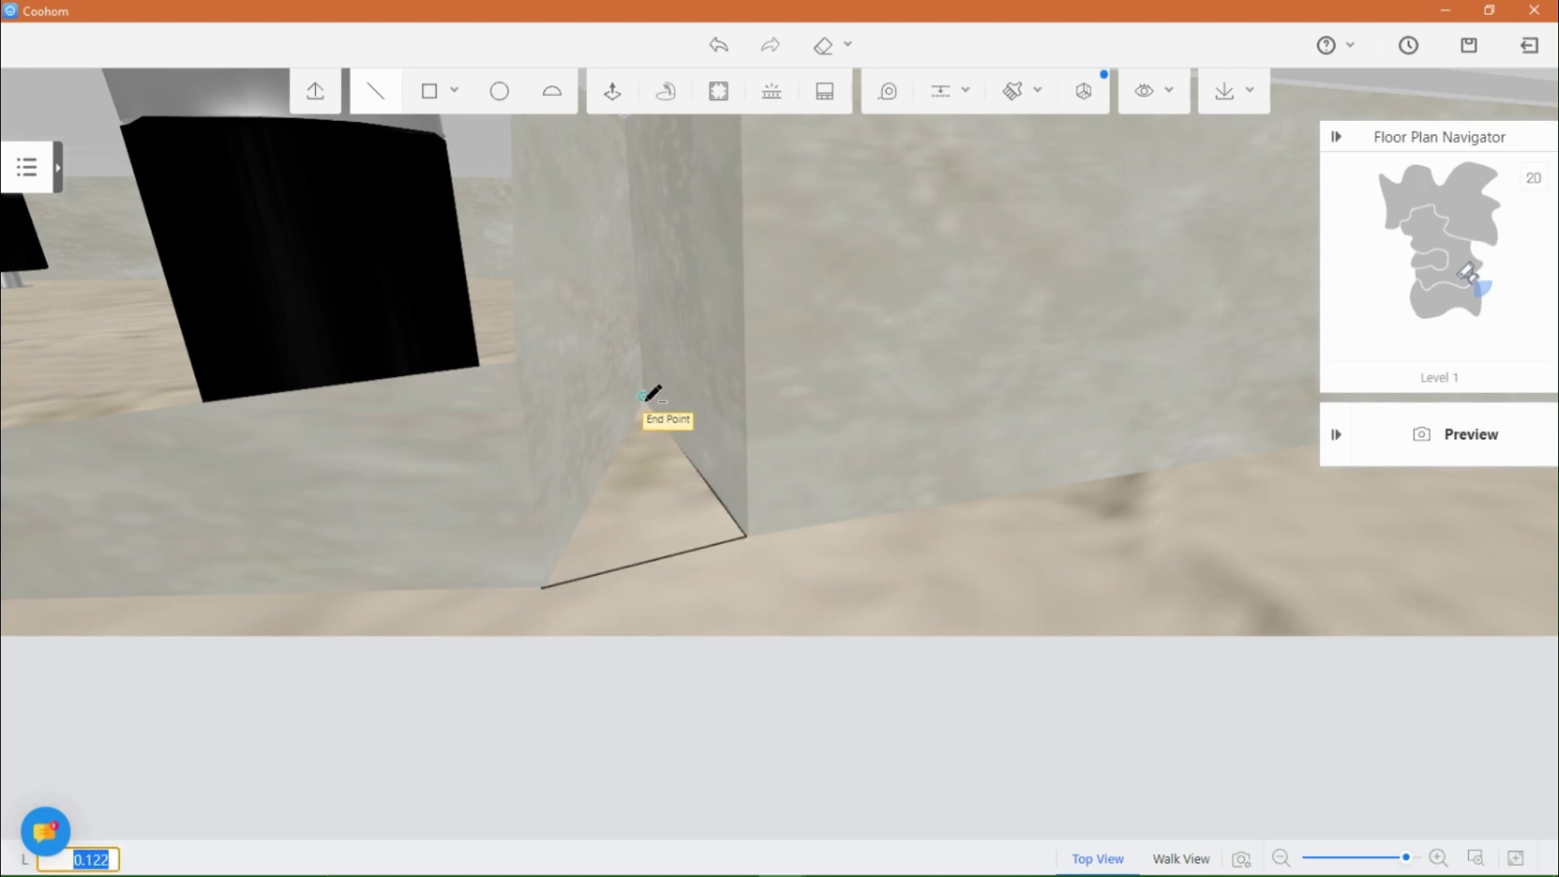
click(644, 396)
key(Escape)
scroll(808, 554, down, 5)
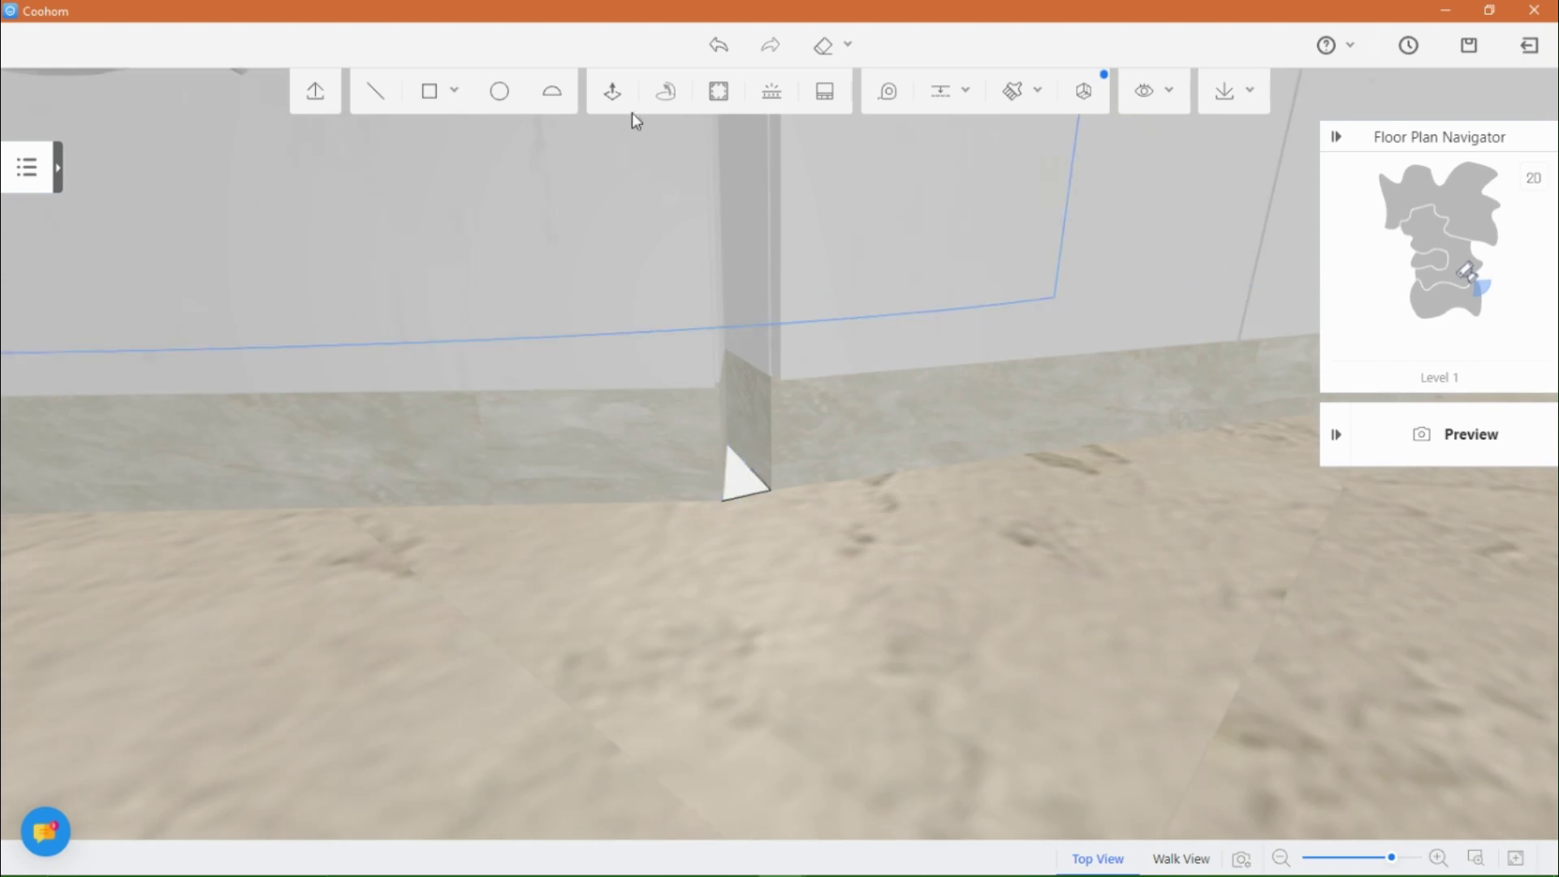
Step: Push/Pull the triangular face between the drawer and sink cabinets up to the countertop's underside as a filler
click(613, 91)
scroll(742, 357, down, 6)
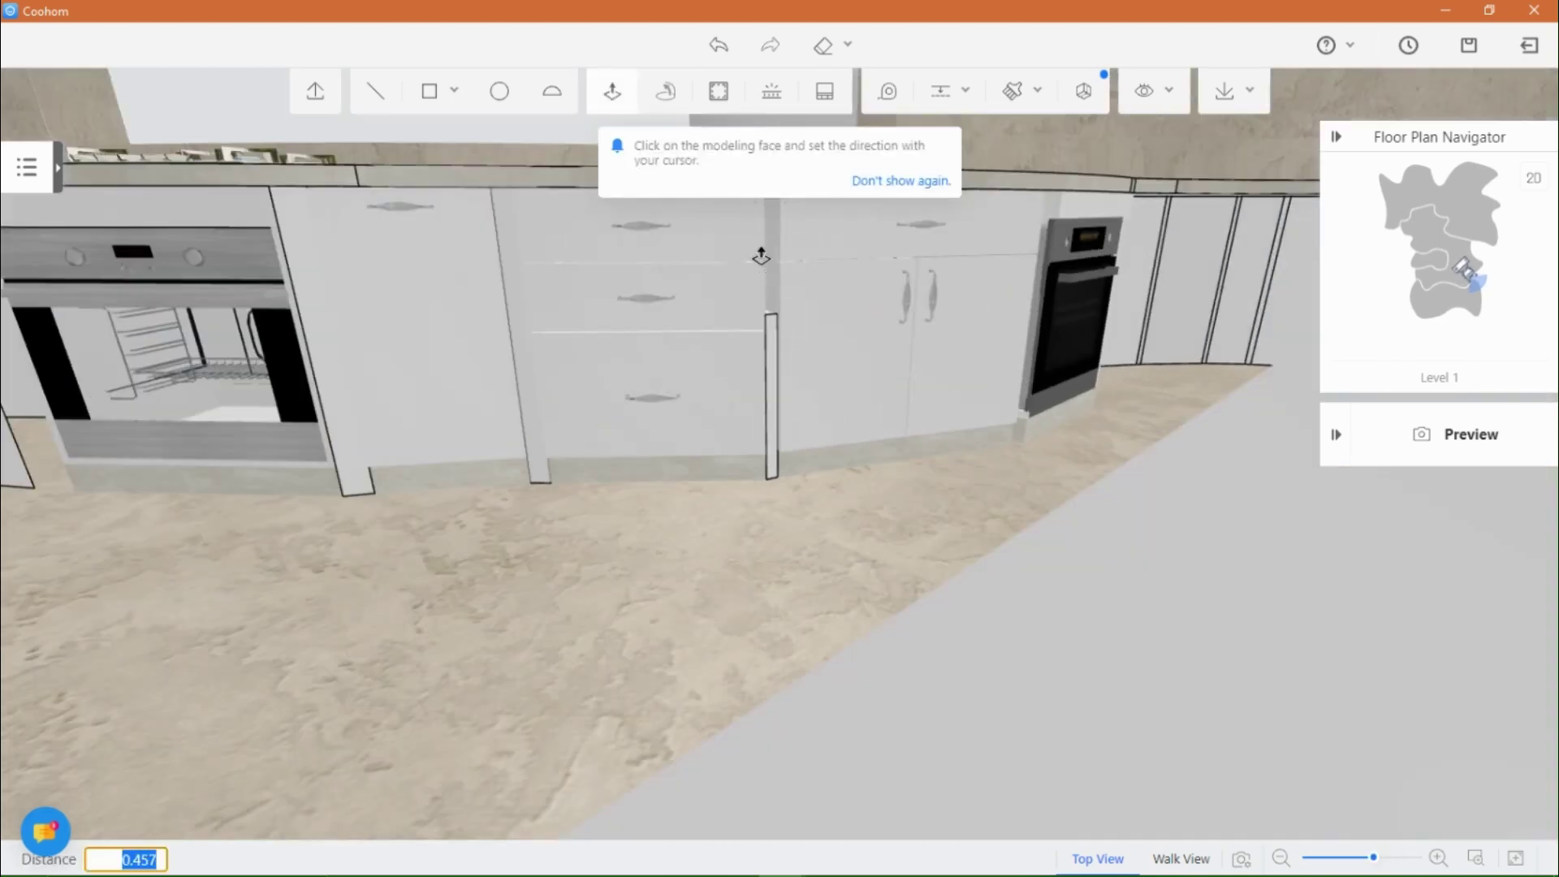
scroll(766, 221, up, 3)
scroll(766, 221, down, 3)
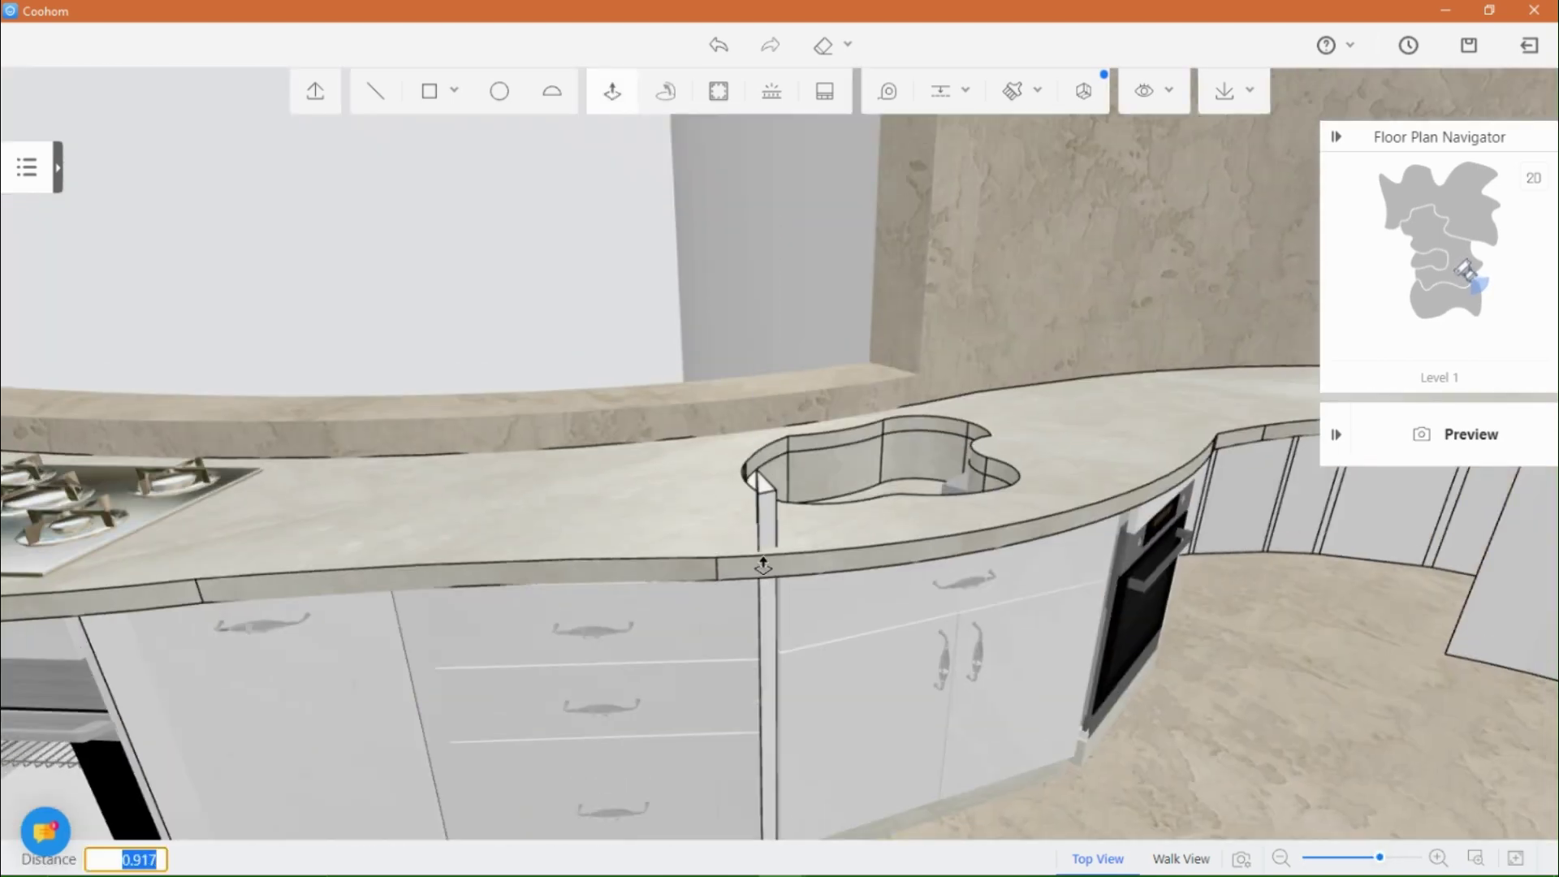
middle_drag(772, 671, 773, 462)
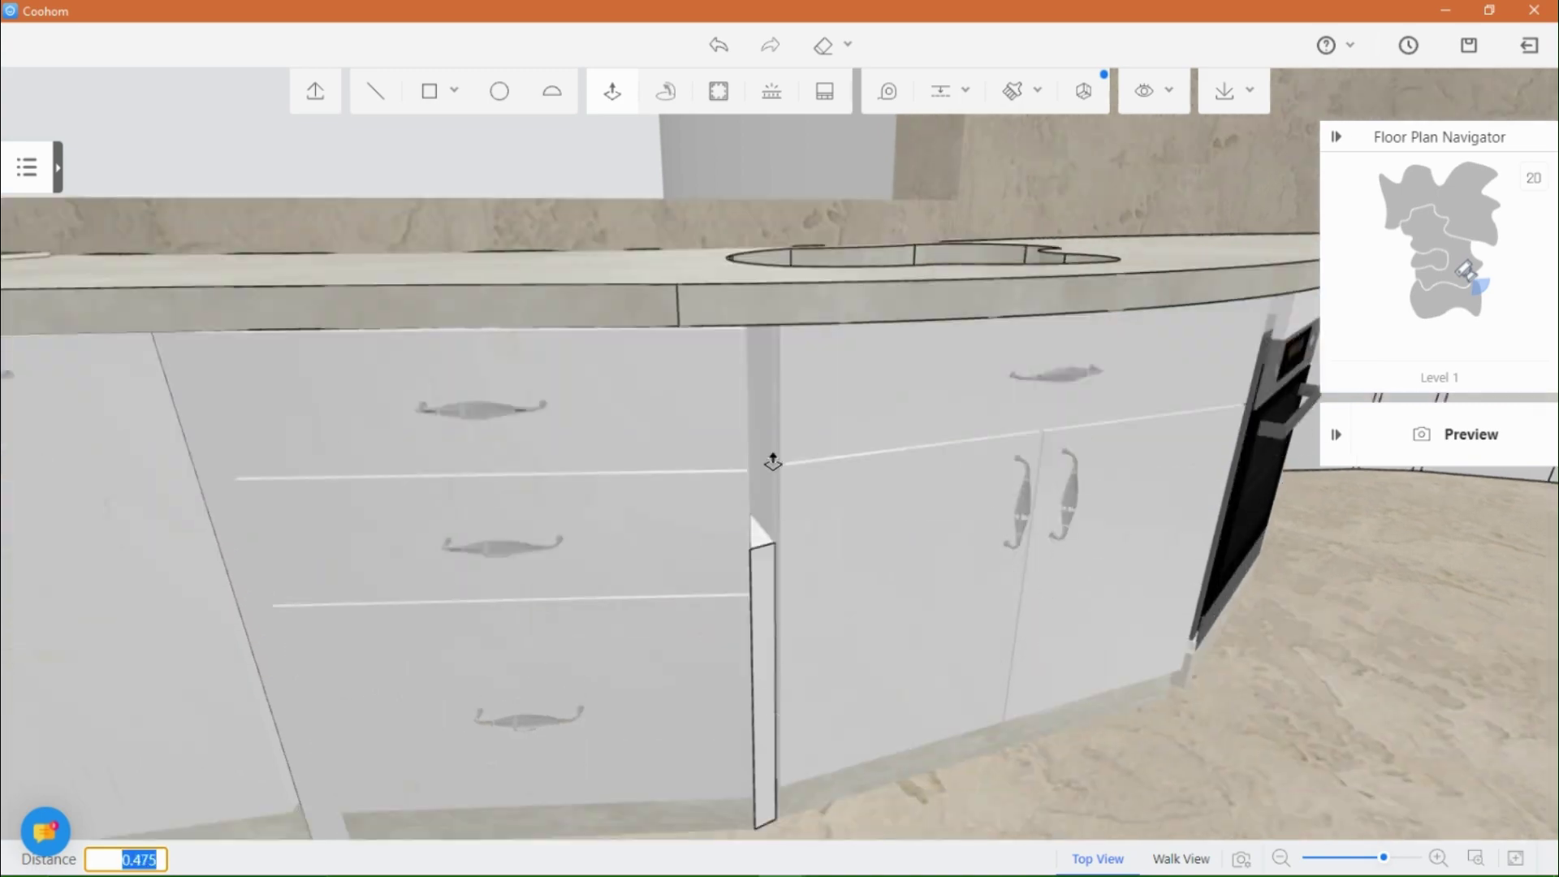
click(773, 321)
key(Escape)
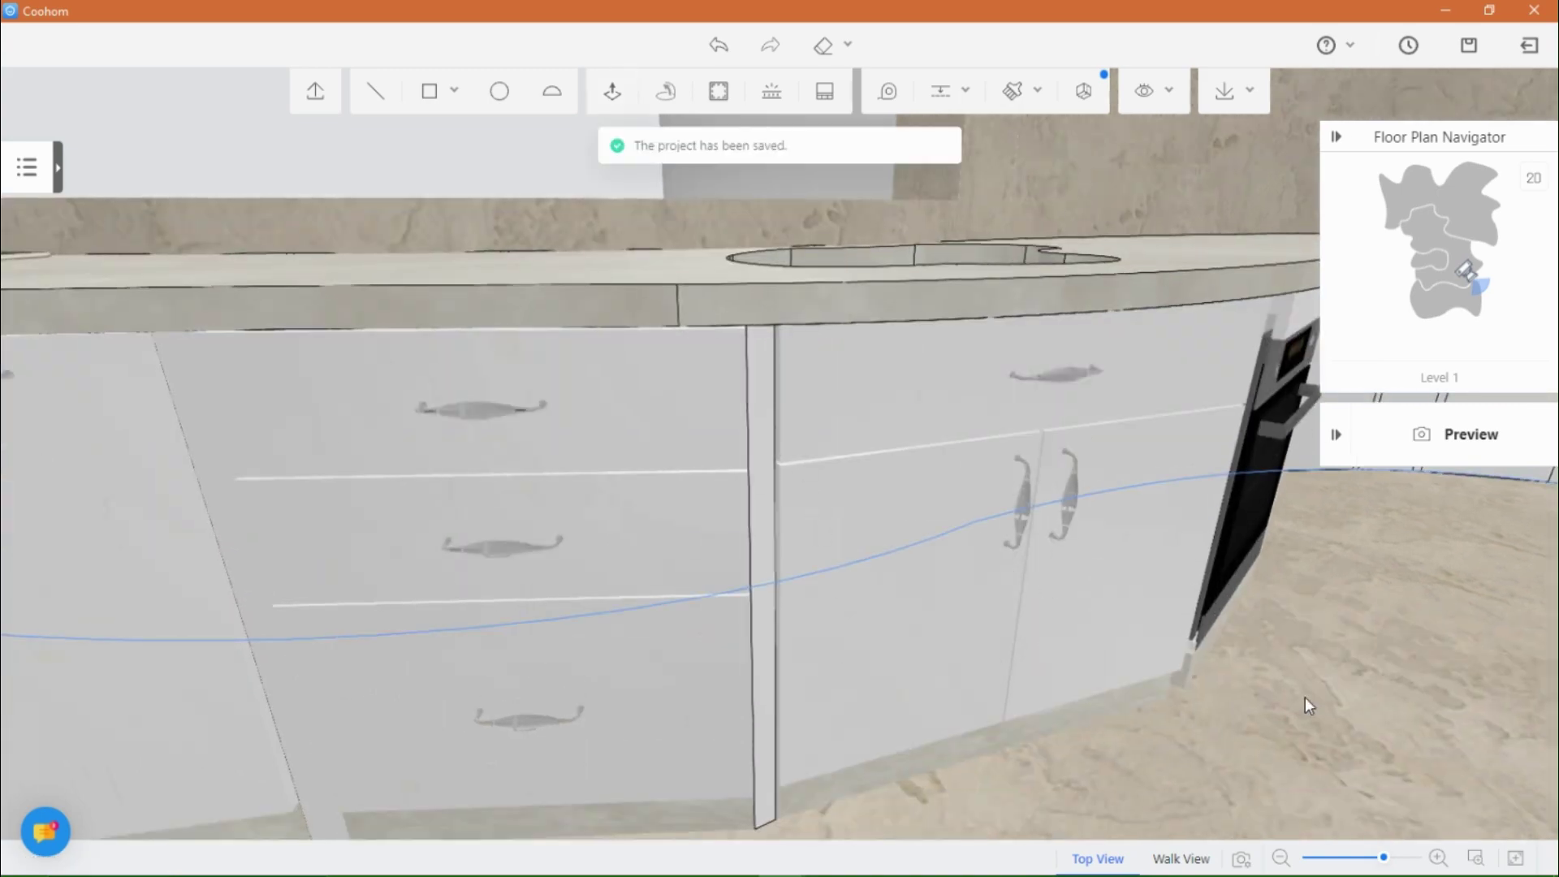
Step: Outline the floor gap between the sink cabinet and the neighbouring black oven cabinet and raise it into a filler
scroll(968, 520, down, 5)
drag(841, 656, 612, 665)
right_drag(1153, 732, 800, 674)
scroll(801, 674, up, 3)
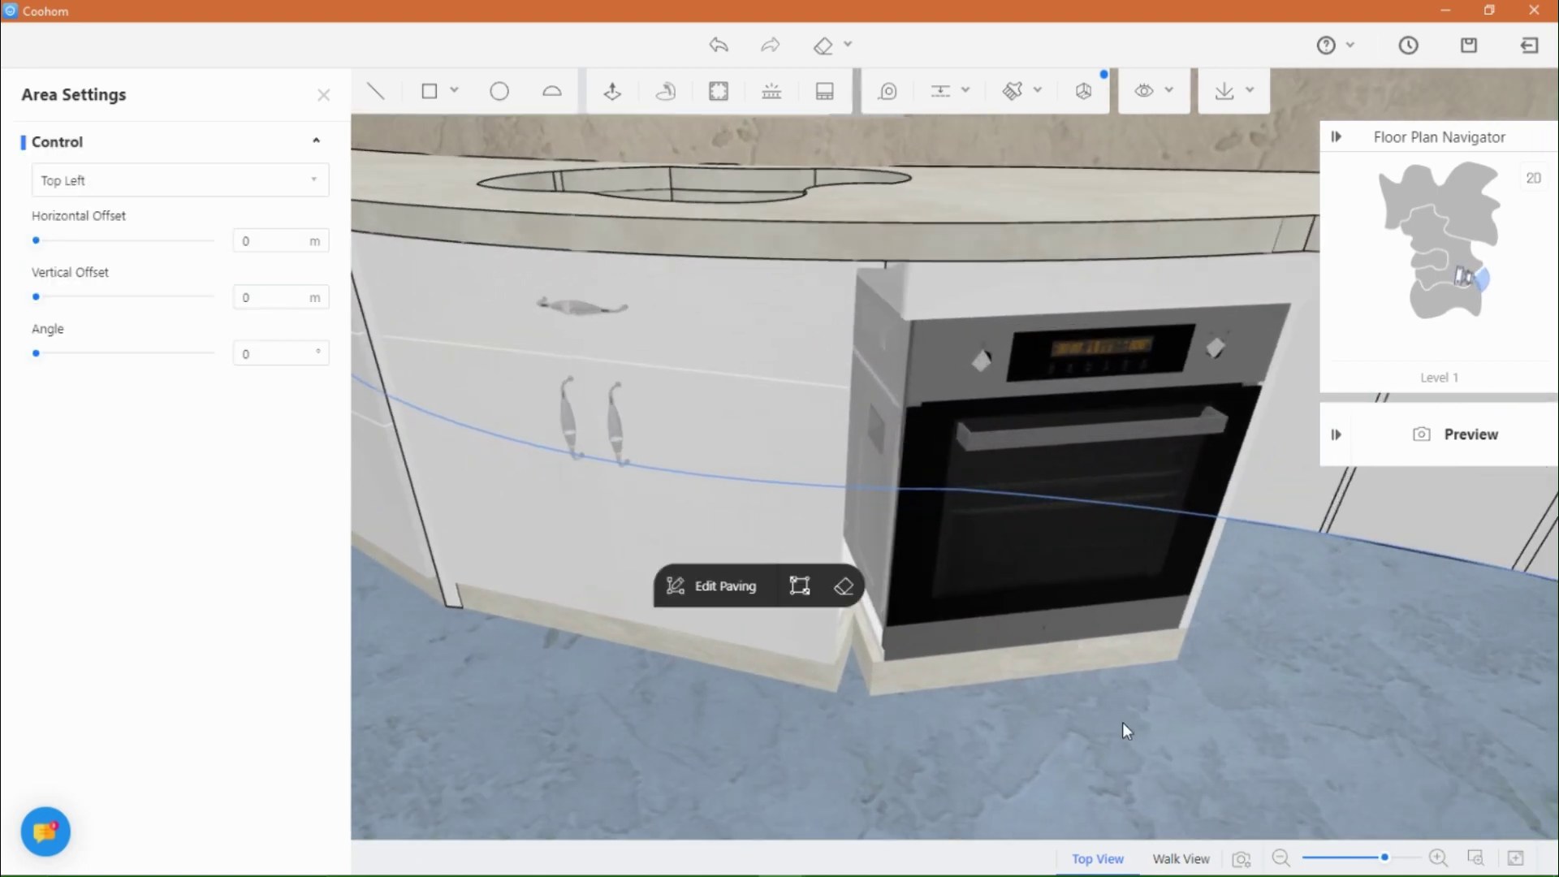
scroll(1122, 722, up, 2)
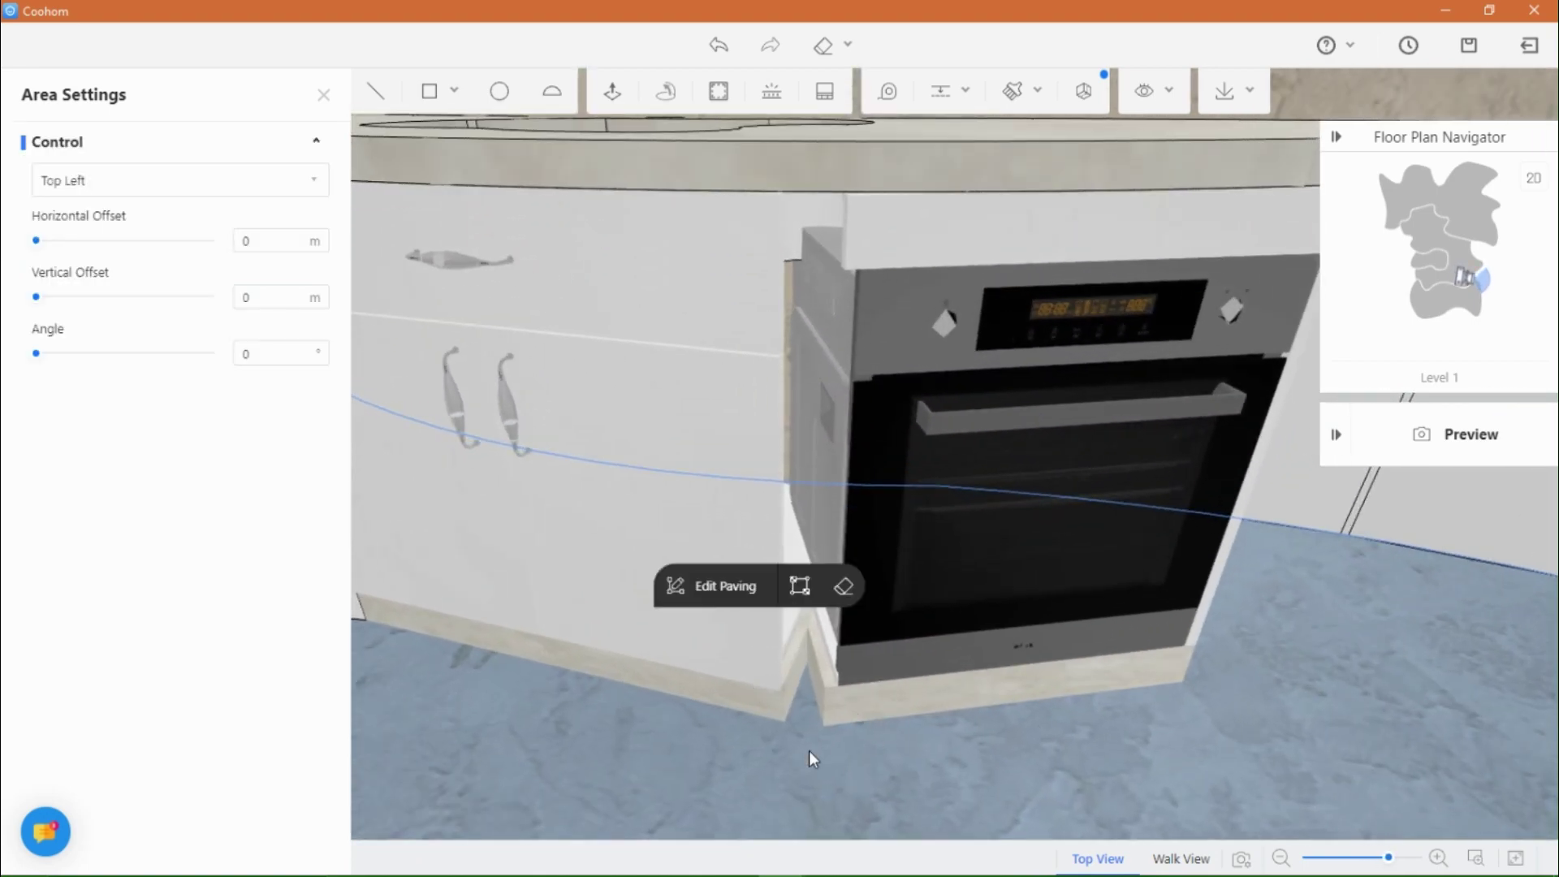
click(375, 92)
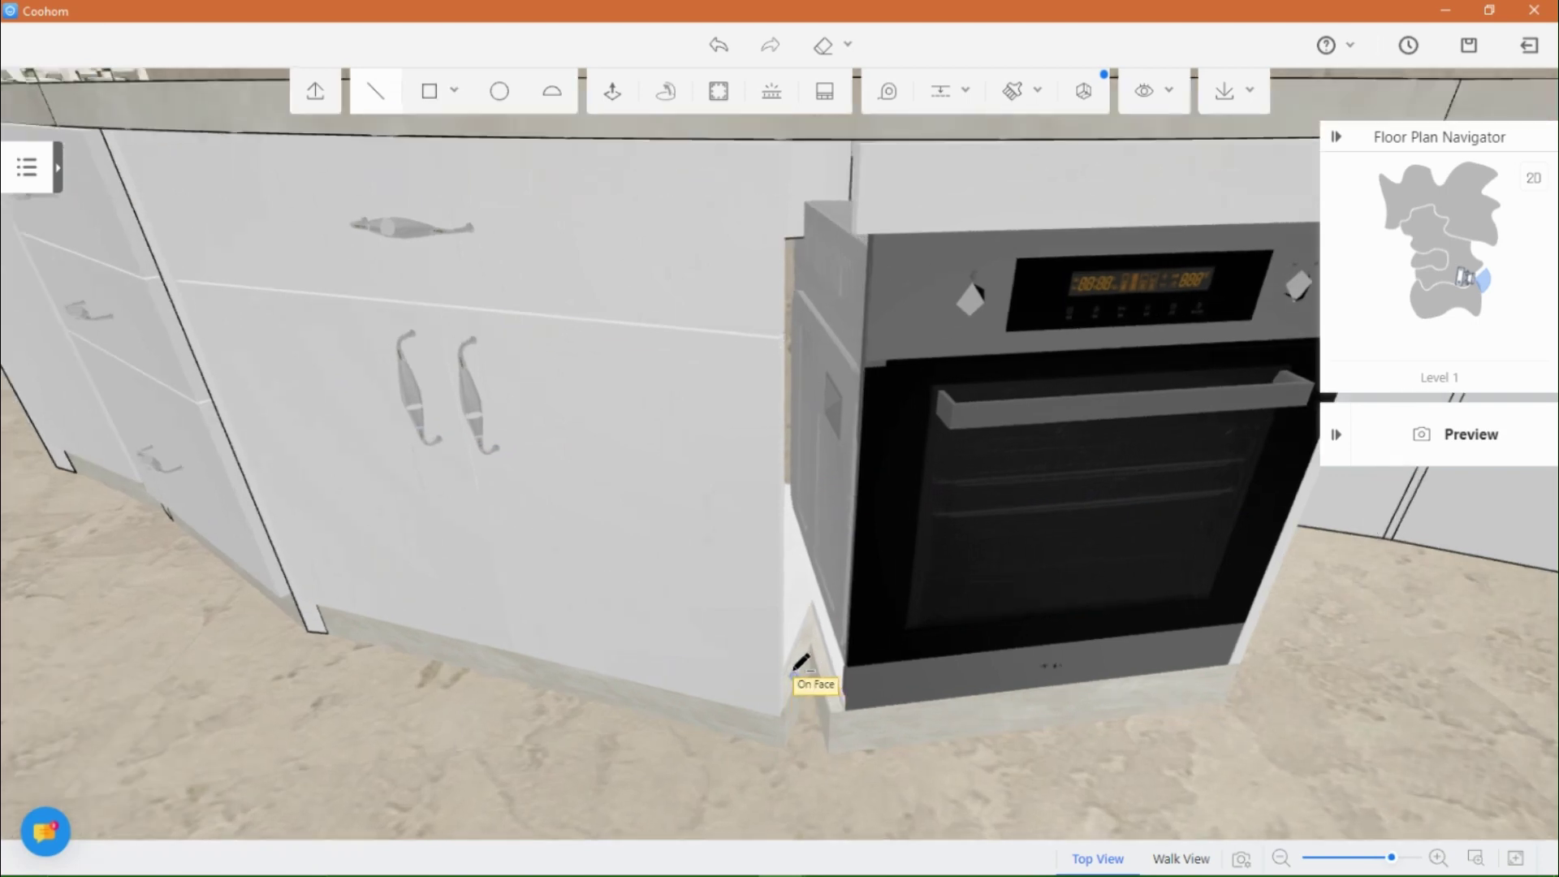
scroll(801, 665, up, 1)
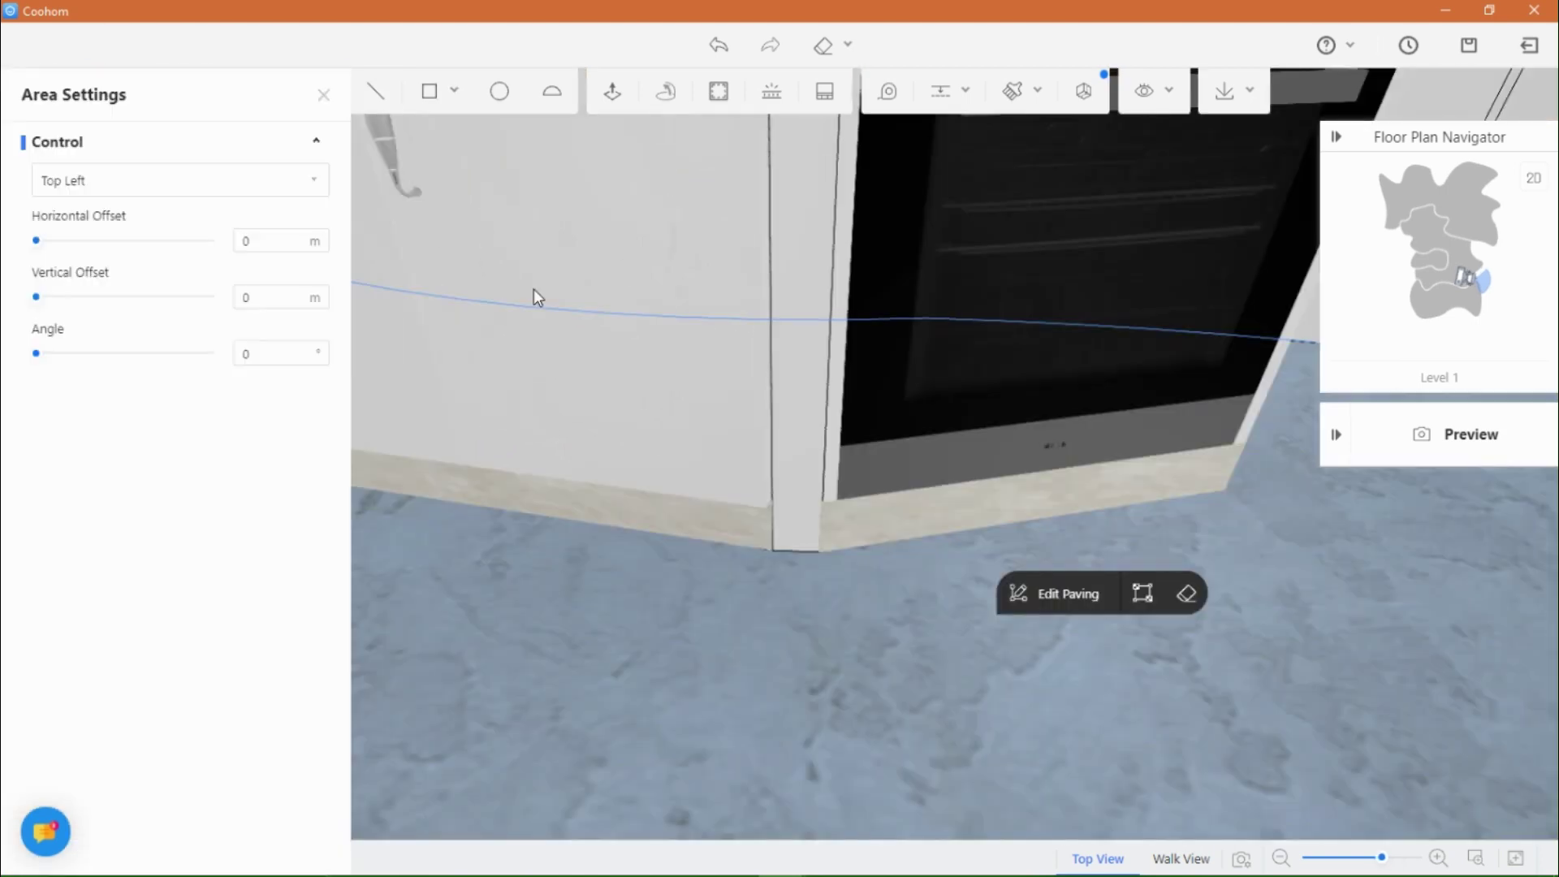
Step: Draw a line across the front face of the filler beside the black oven at the height of the cabinet plinths
click(376, 92)
scroll(867, 551, up, 2)
scroll(812, 720, up, 1)
click(785, 680)
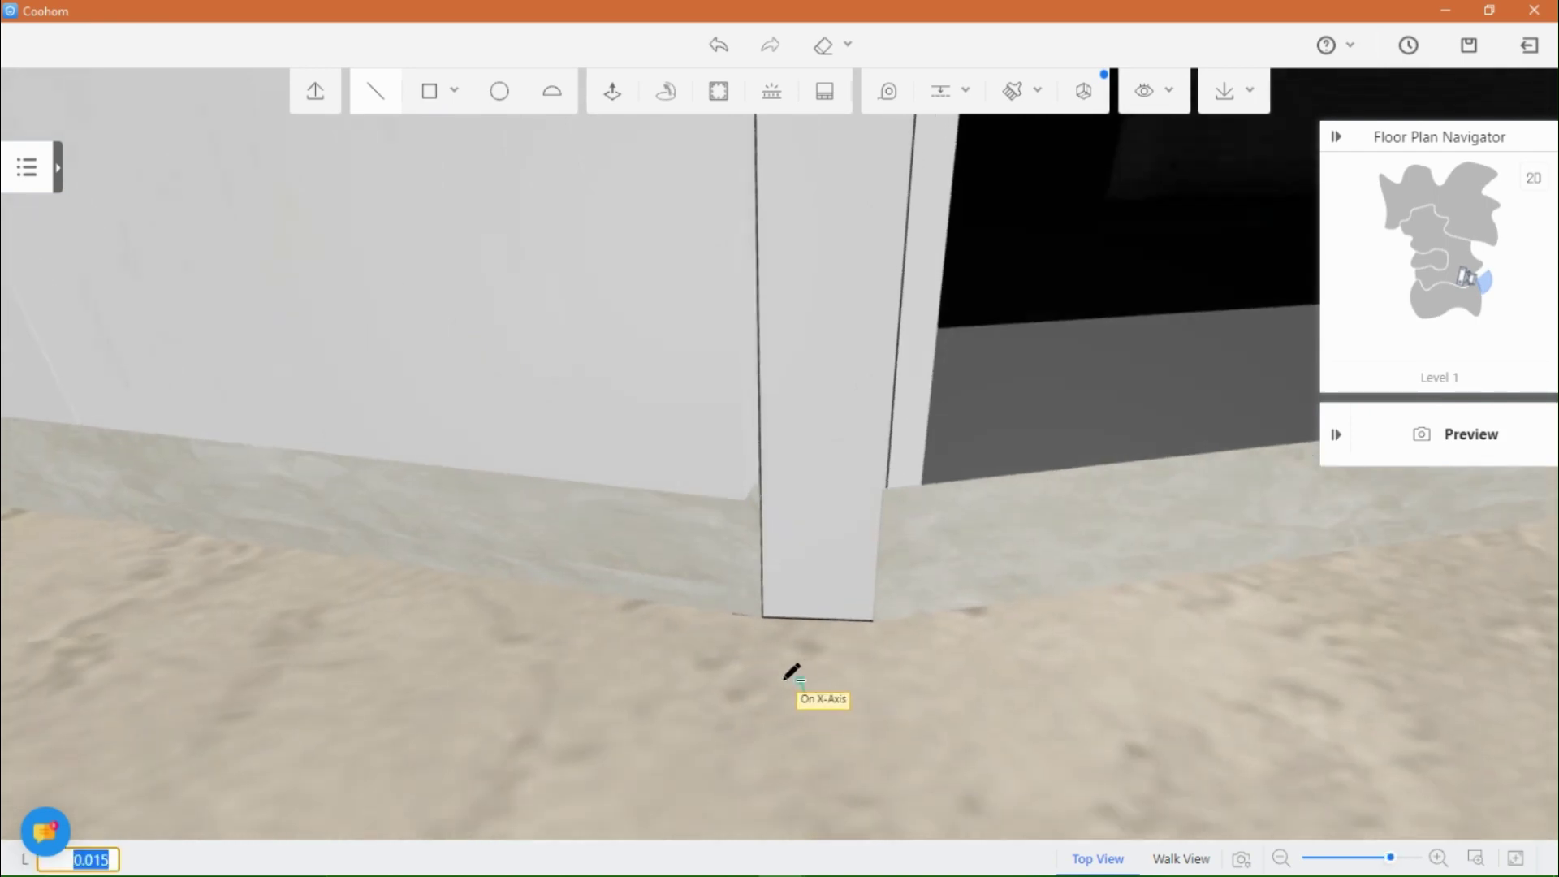
middle_drag(836, 659, 675, 680)
click(660, 668)
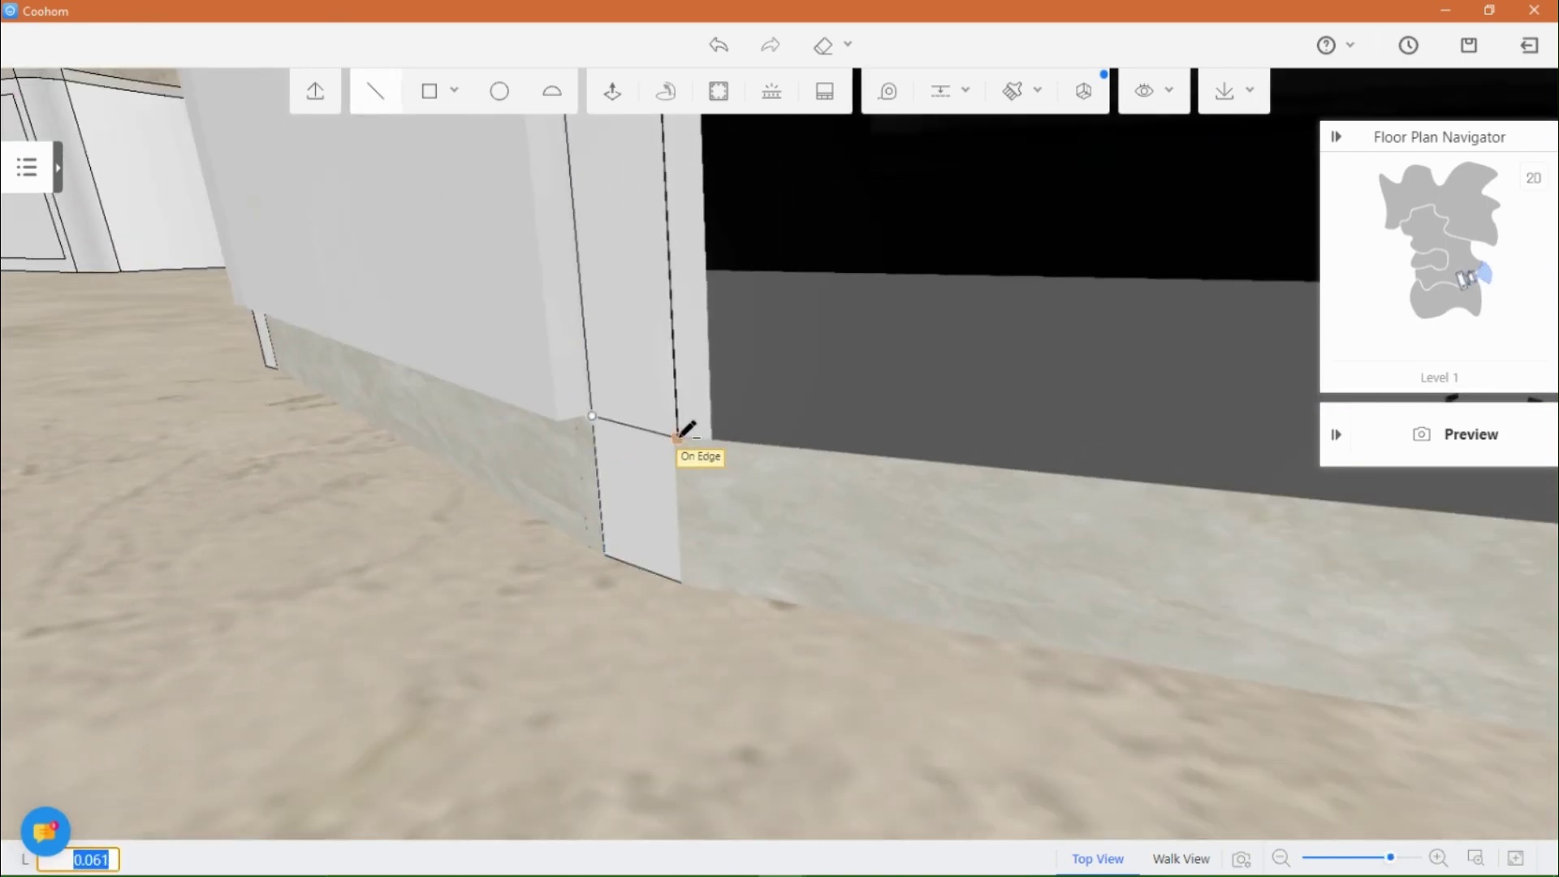
right_drag(556, 632, 608, 623)
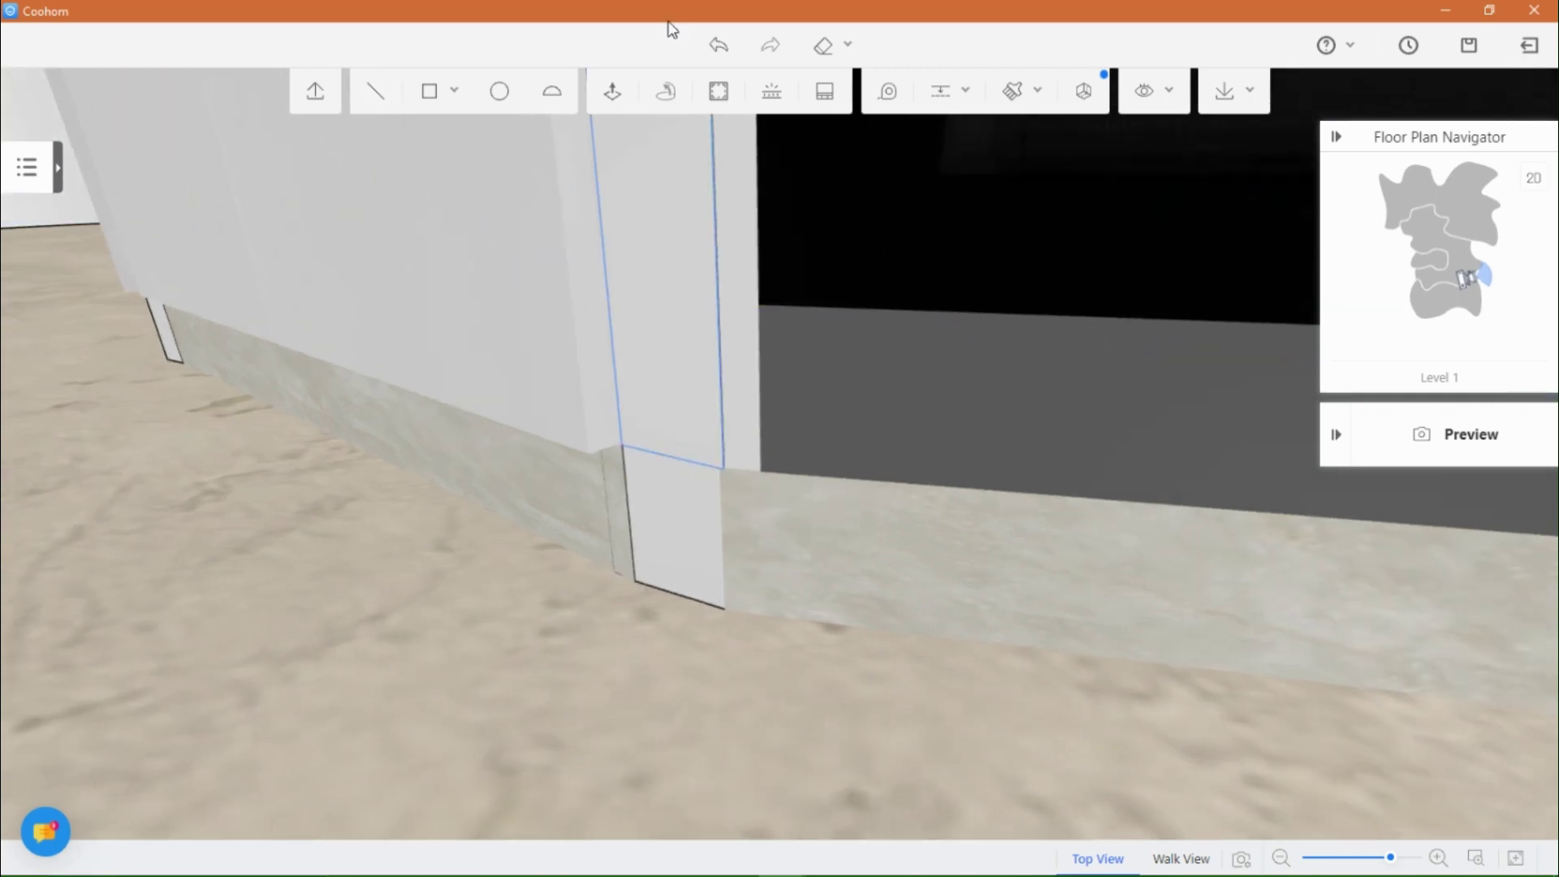
click(995, 106)
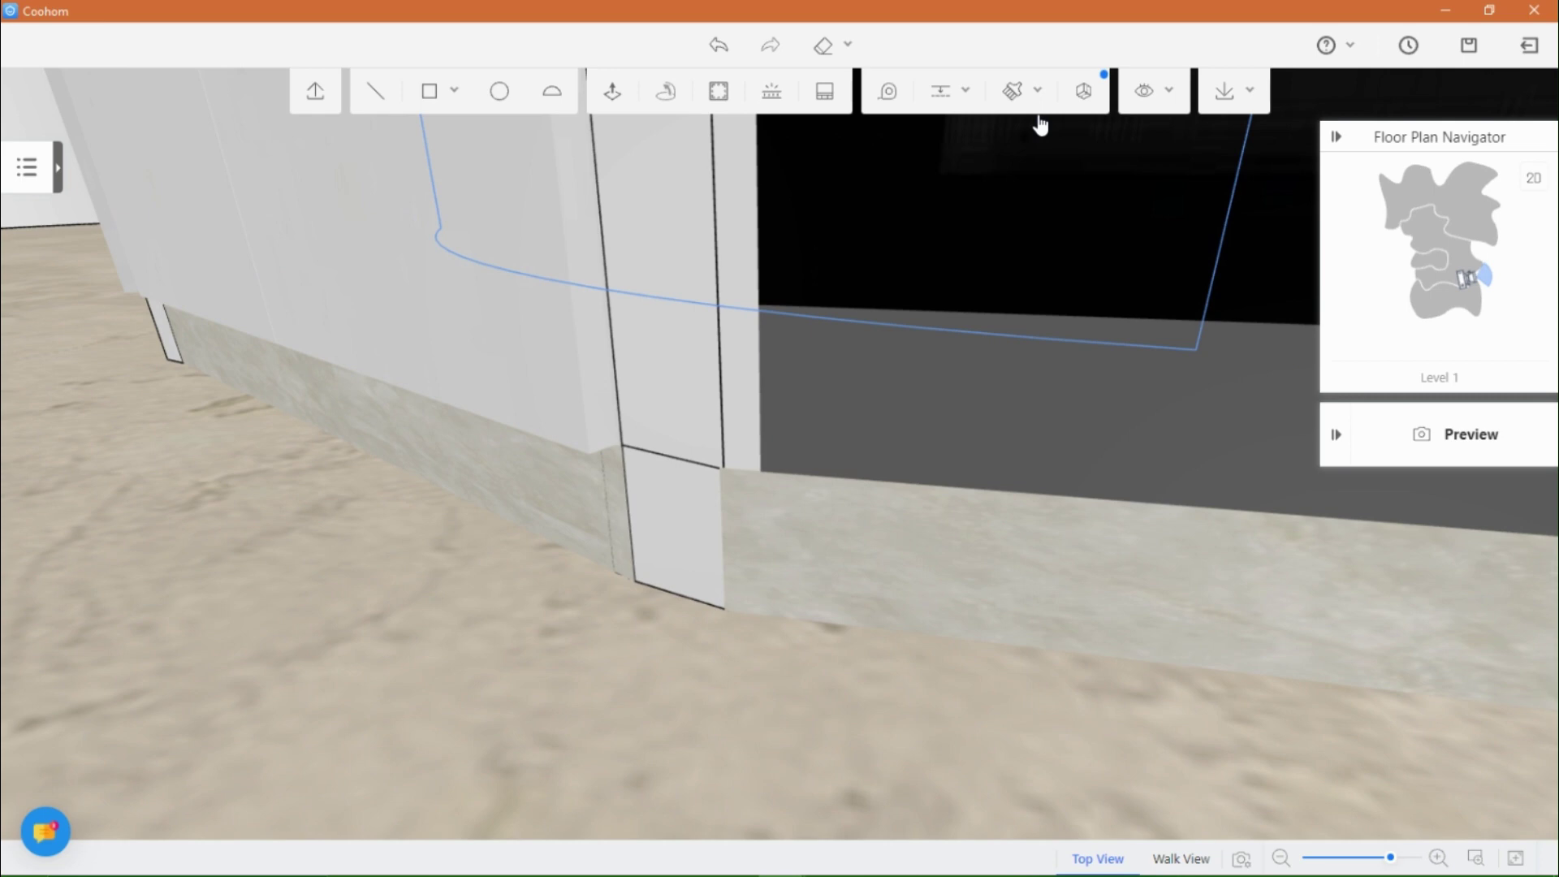
mouse_move(1017, 104)
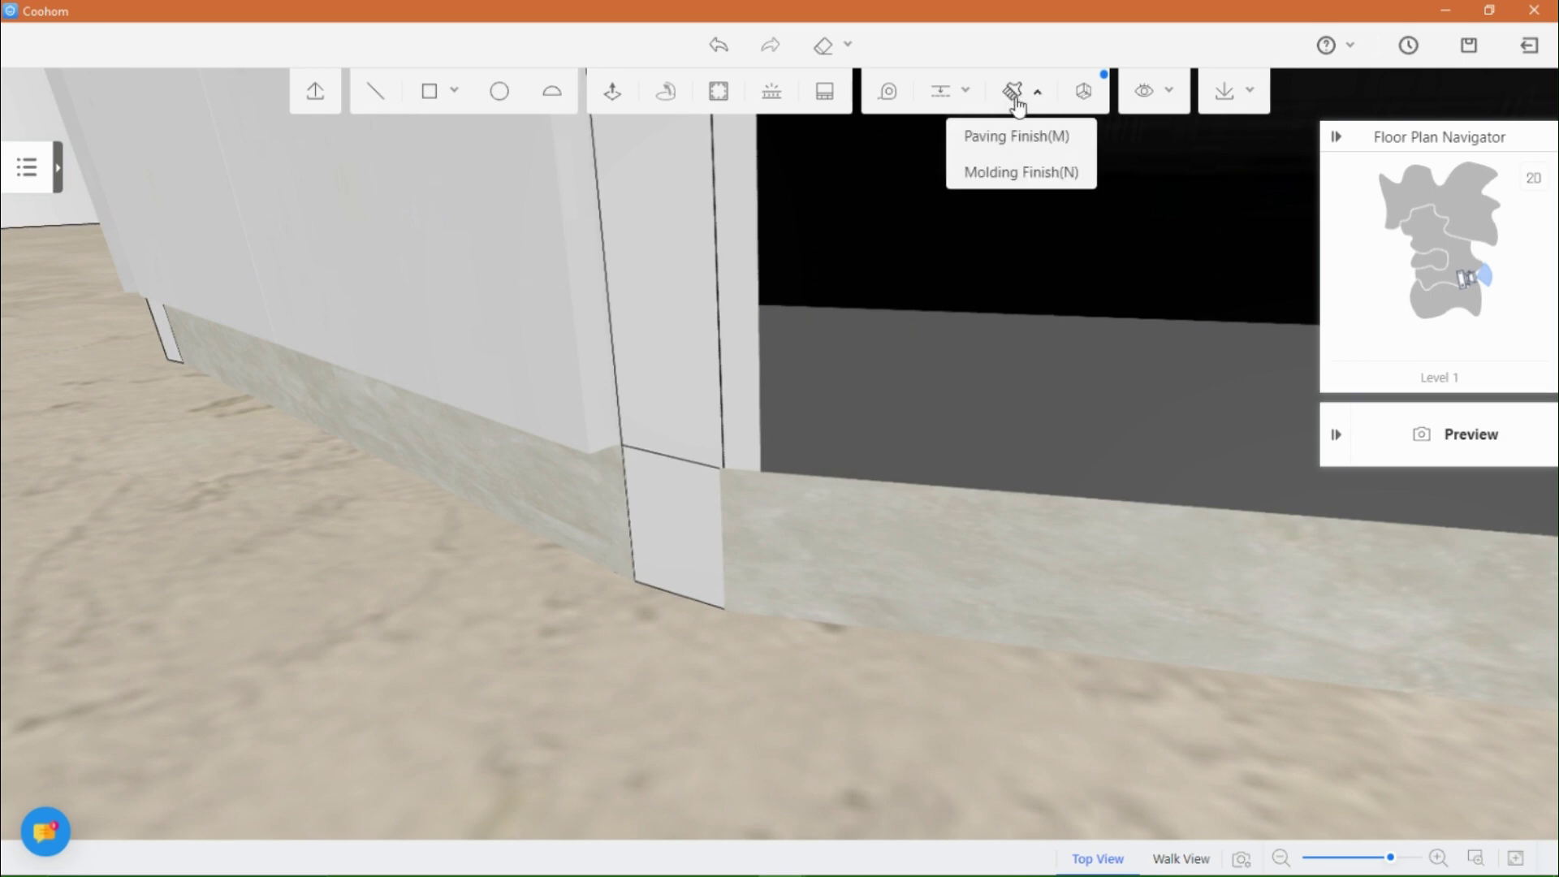
click(1016, 137)
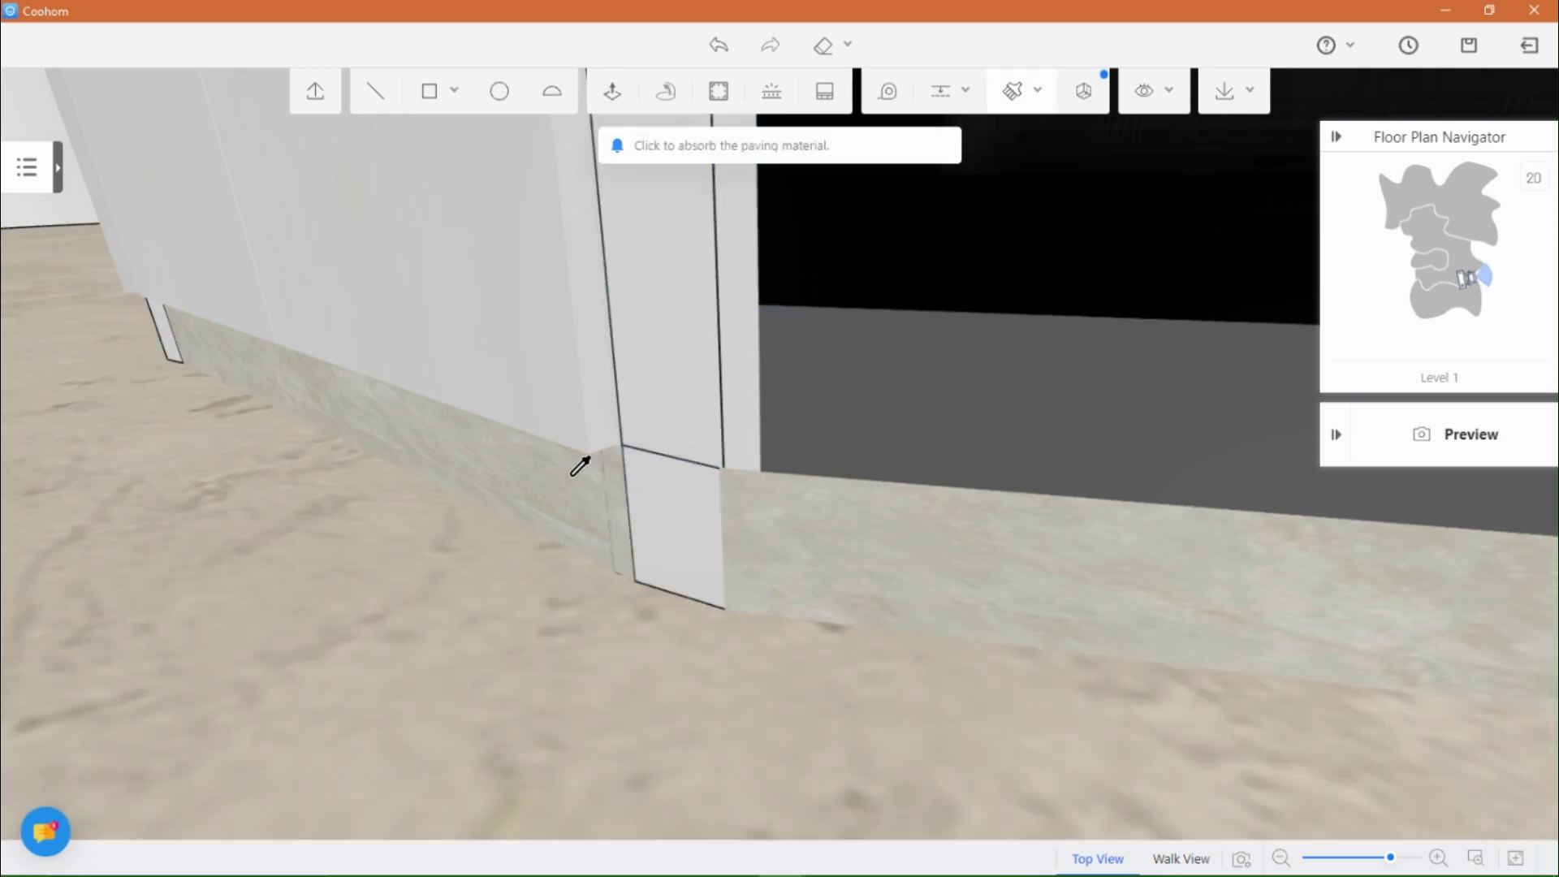
scroll(805, 565, down, 5)
key(Escape)
Step: Examine the curved counter run, checking how the cabinets and fillers fit beneath the countertop
scroll(327, 505, down, 2)
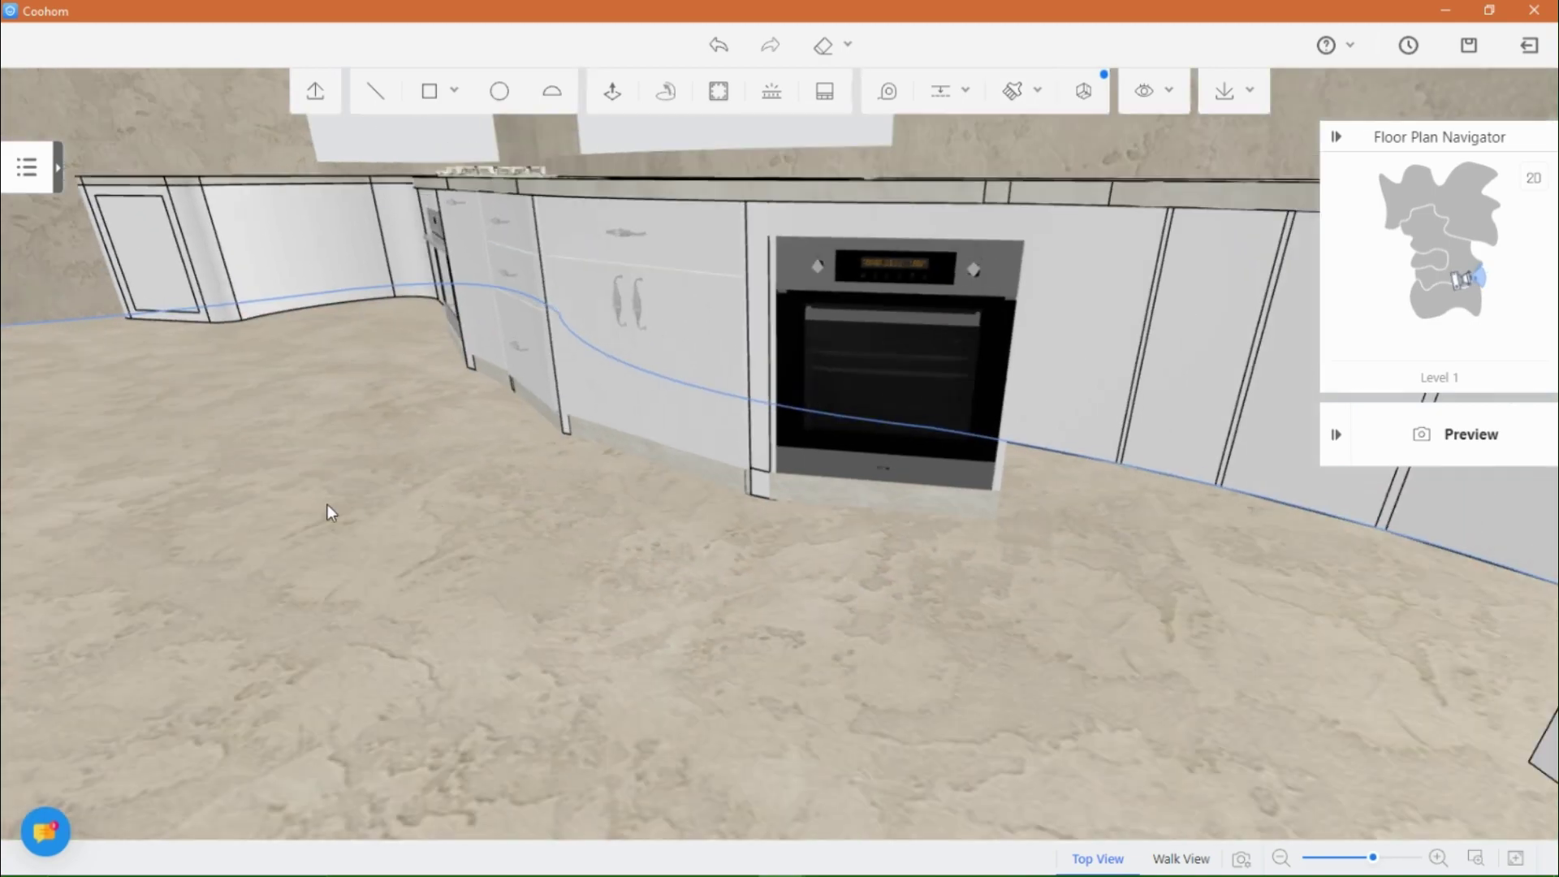
scroll(592, 568, down, 5)
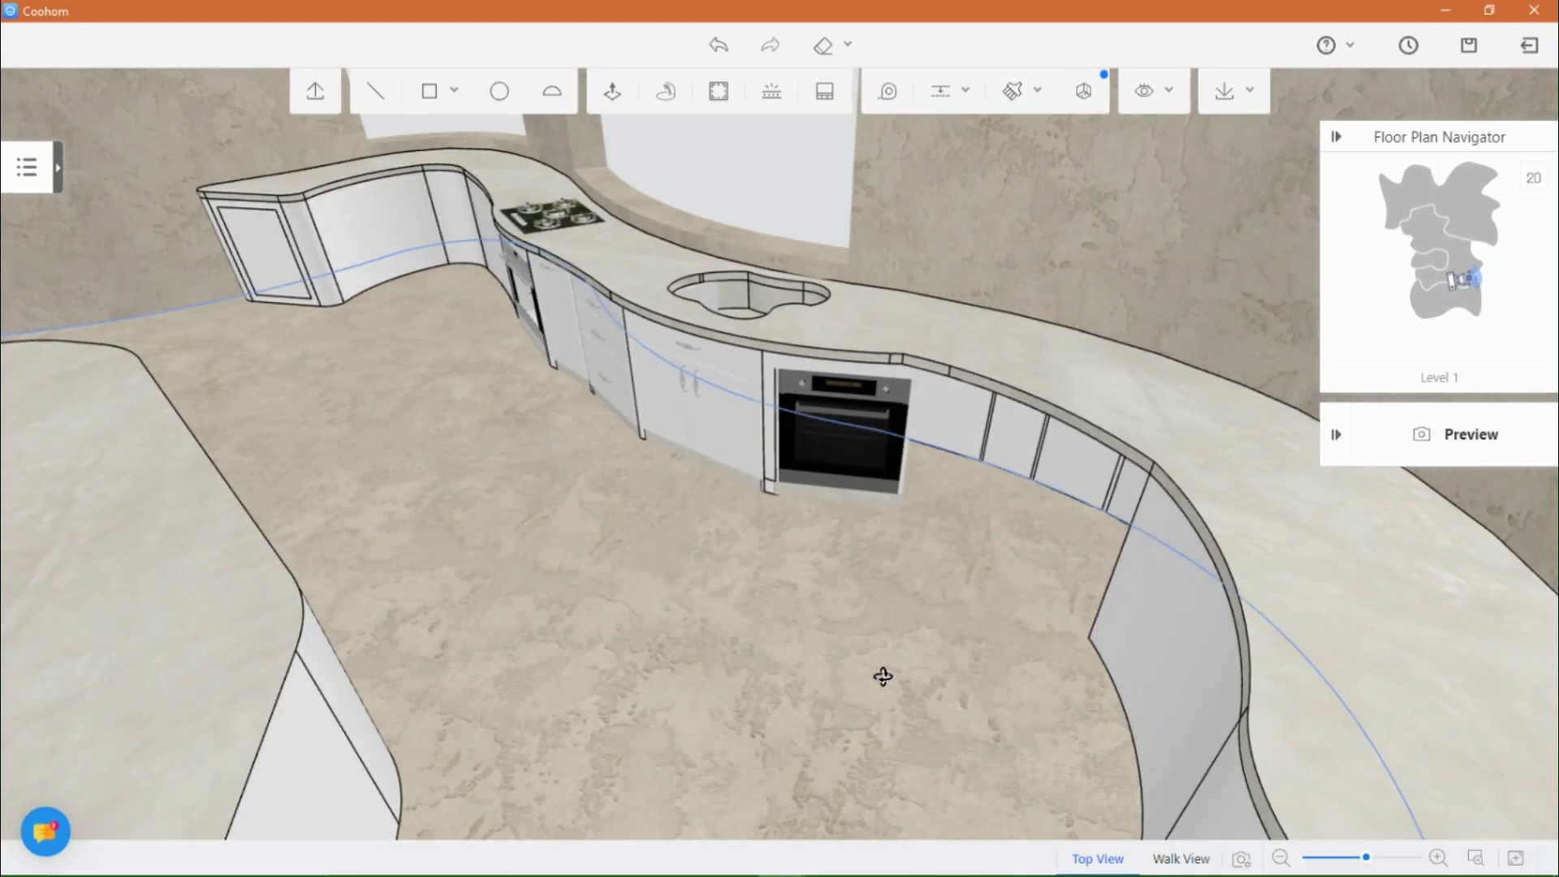
right_drag(883, 676, 1023, 667)
click(1021, 667)
middle_drag(683, 586, 769, 592)
scroll(667, 473, down, 3)
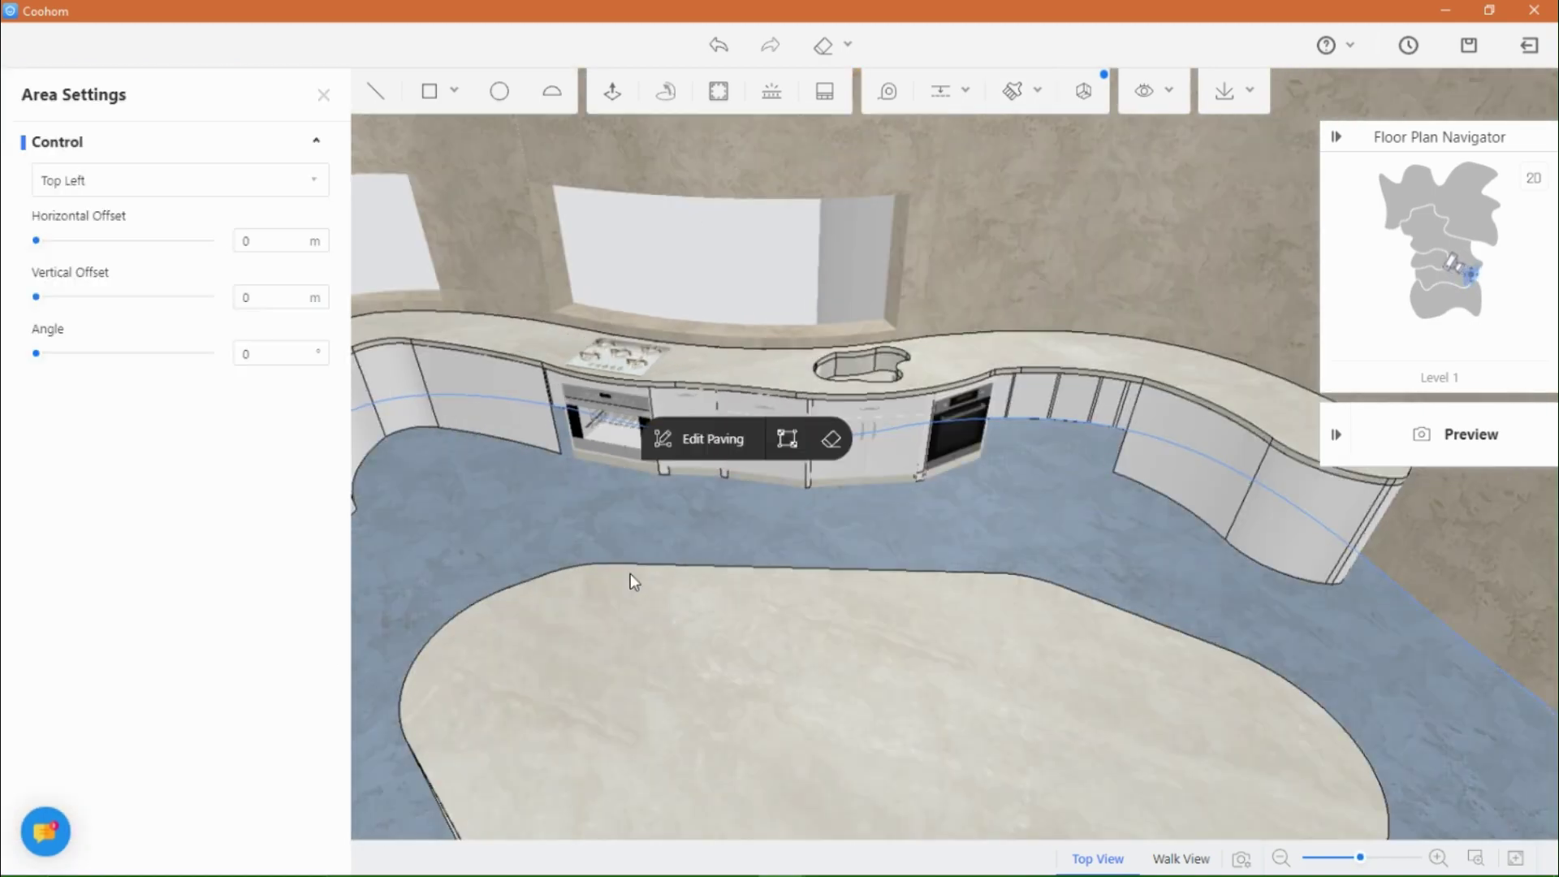
drag(581, 587, 641, 515)
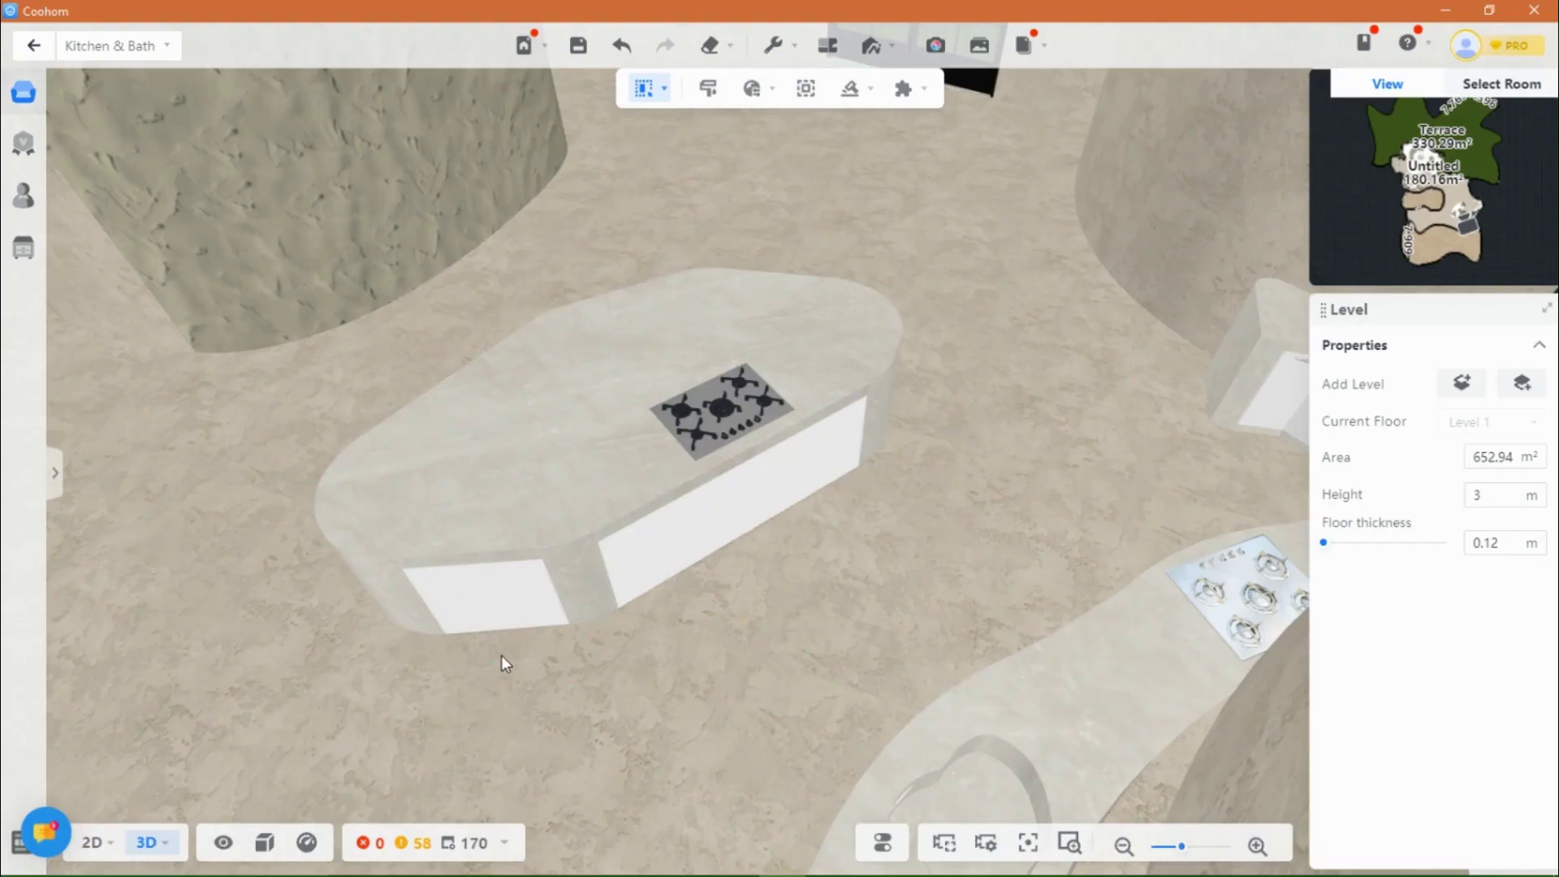
Step: Inspect the island and the curved counter with its cabinets, fillers and refrigerator in the main 3D kitchen design
drag(500, 655, 740, 677)
scroll(740, 677, up, 2)
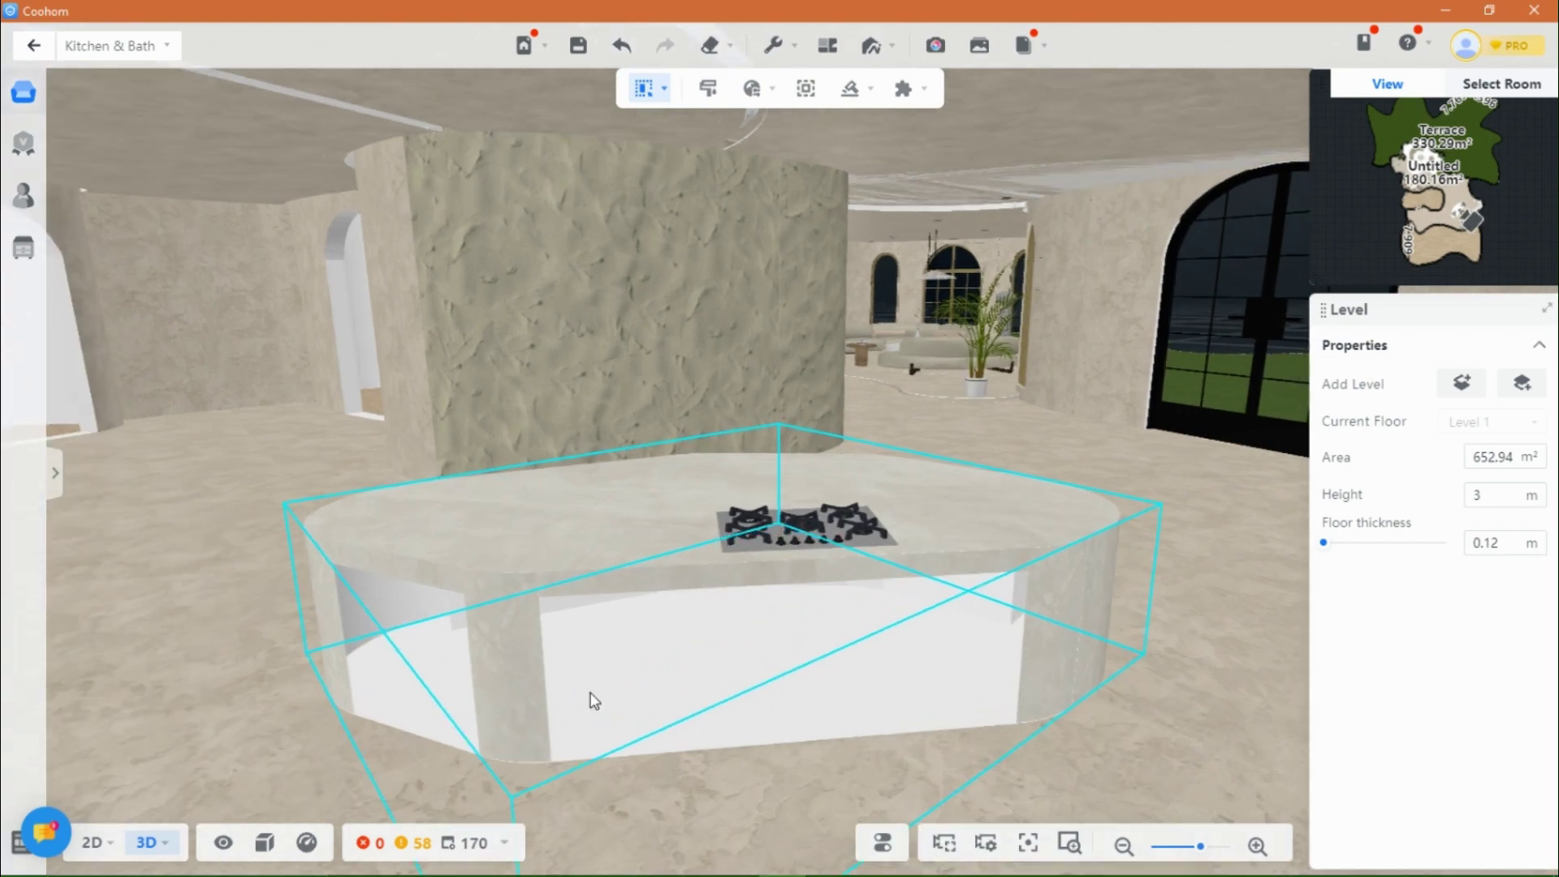
drag(1158, 694, 709, 452)
click(710, 451)
drag(849, 635, 1095, 419)
click(1094, 419)
scroll(497, 377, up, 5)
drag(480, 372, 629, 398)
drag(177, 505, 759, 386)
scroll(707, 673, up, 2)
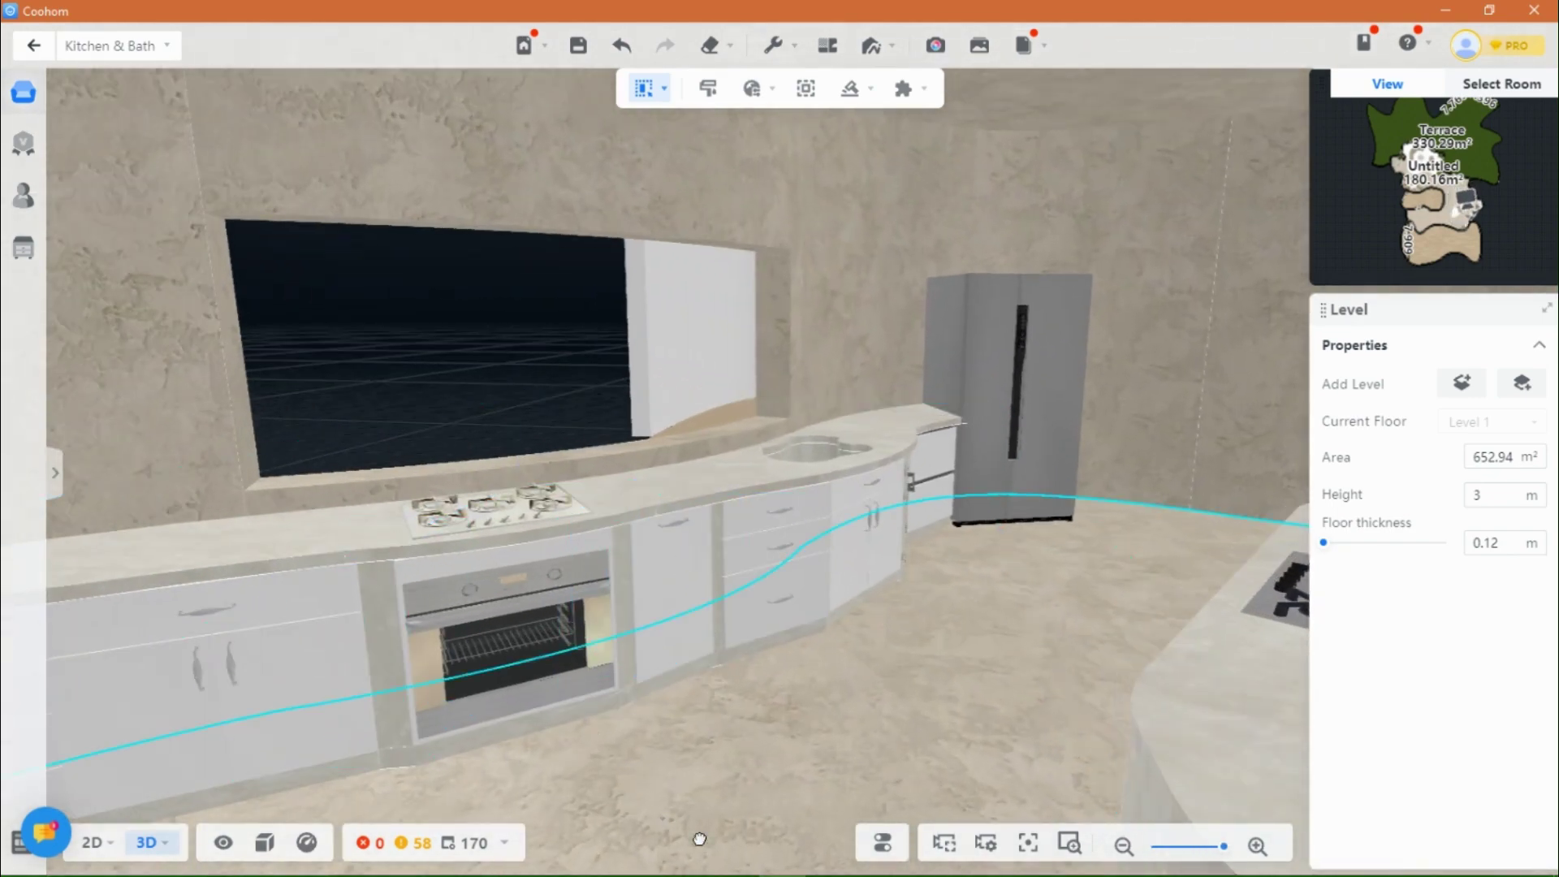
Step: Place an oven base cabinet with appliance in the island's front opening, directly beneath the cooktop
drag(700, 839, 912, 842)
drag(483, 434, 737, 721)
scroll(614, 573, down, 2)
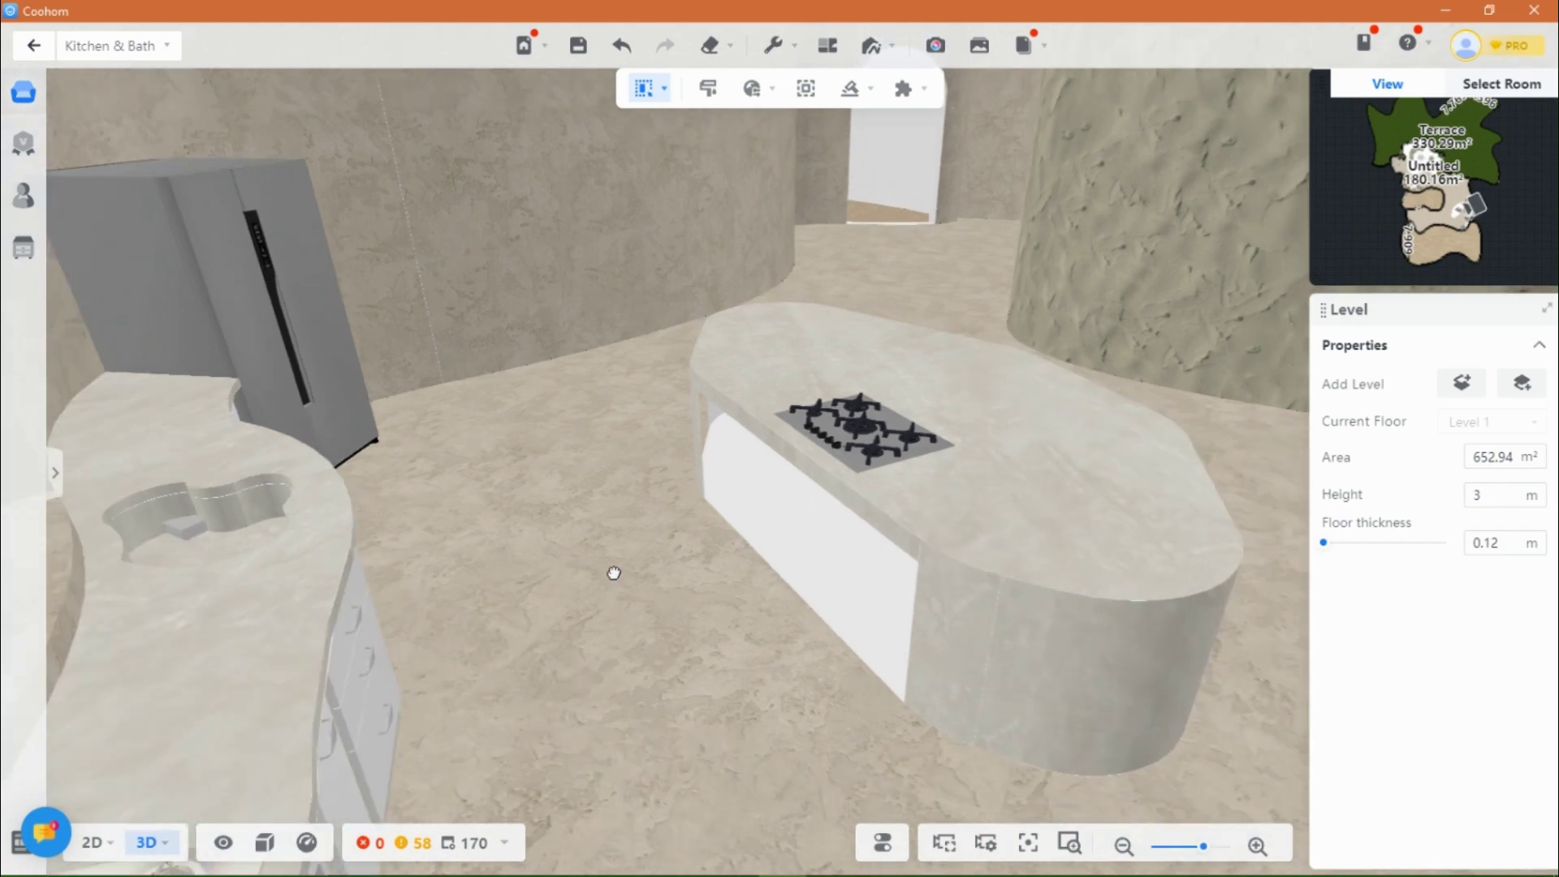
drag(614, 573, 463, 708)
drag(614, 595, 763, 504)
drag(573, 661, 605, 698)
scroll(714, 574, up, 2)
click(56, 487)
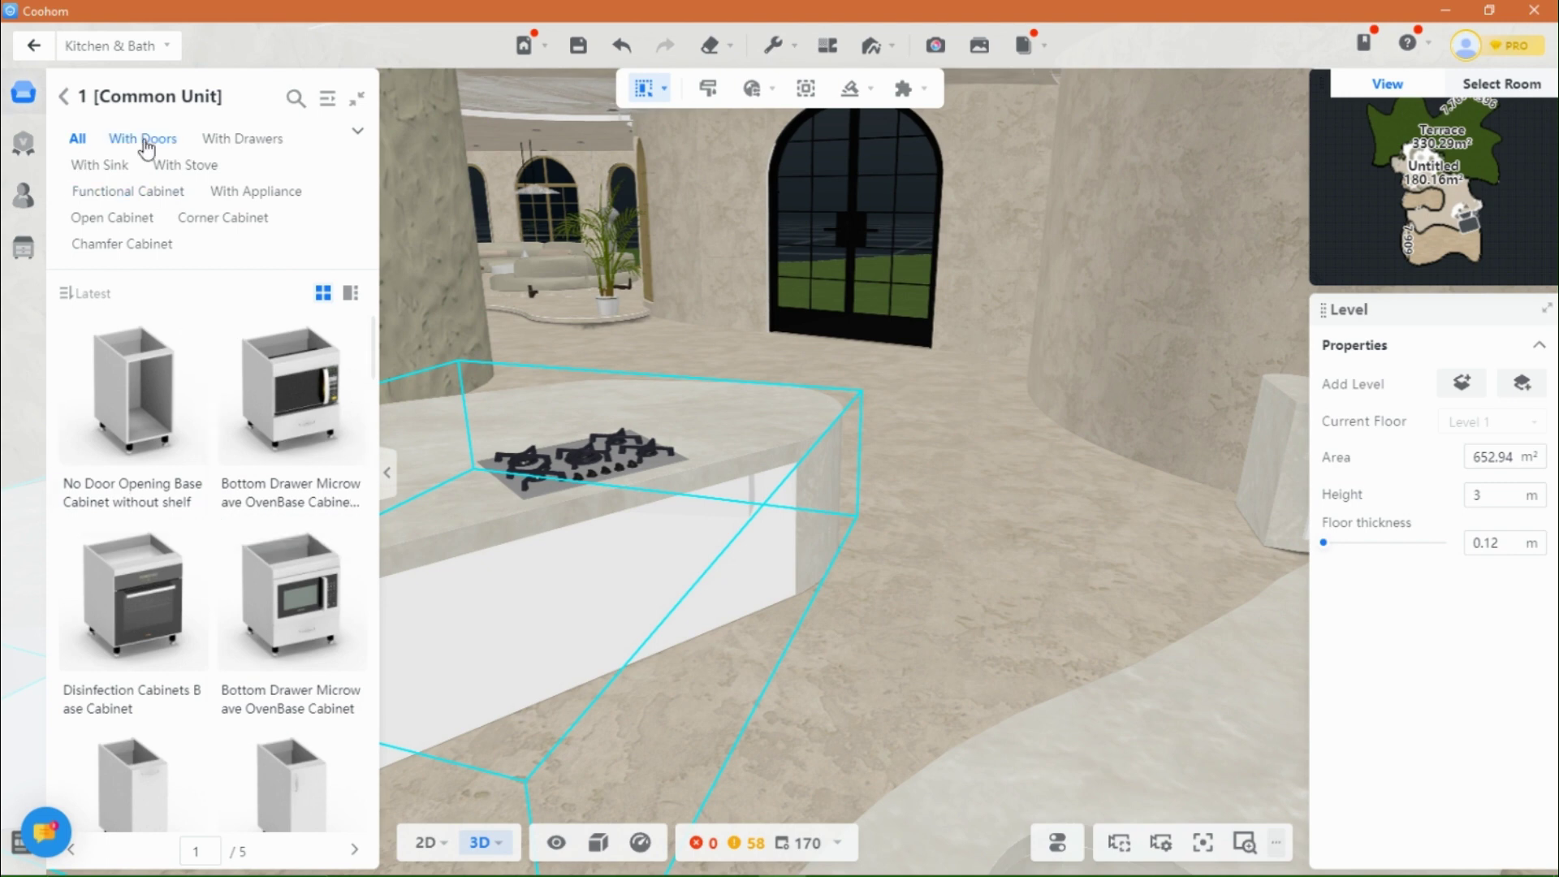
click(255, 191)
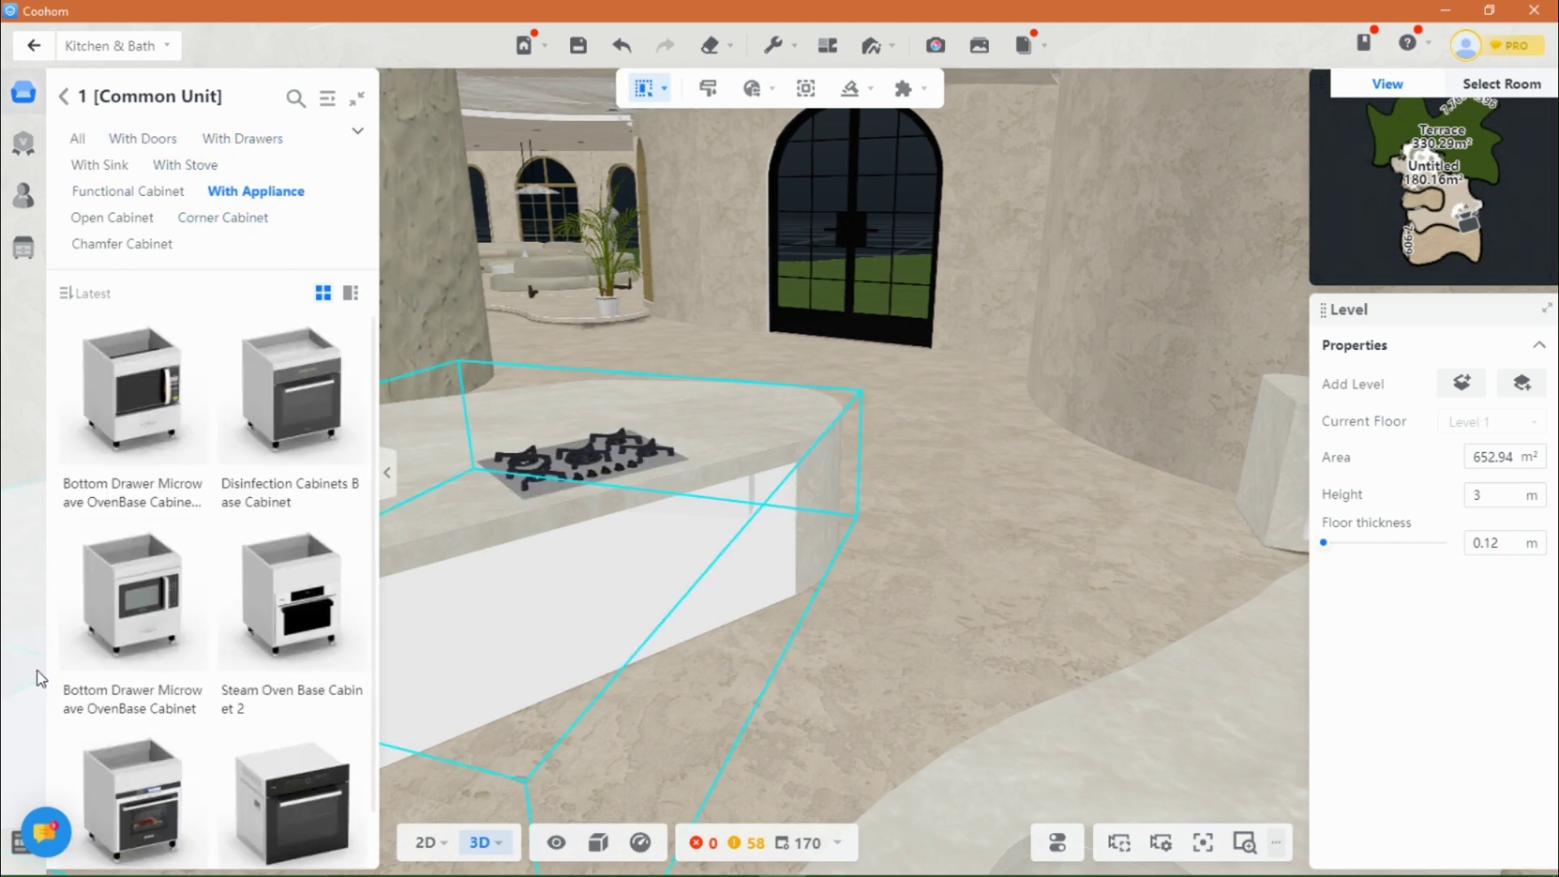
scroll(160, 659, down, 2)
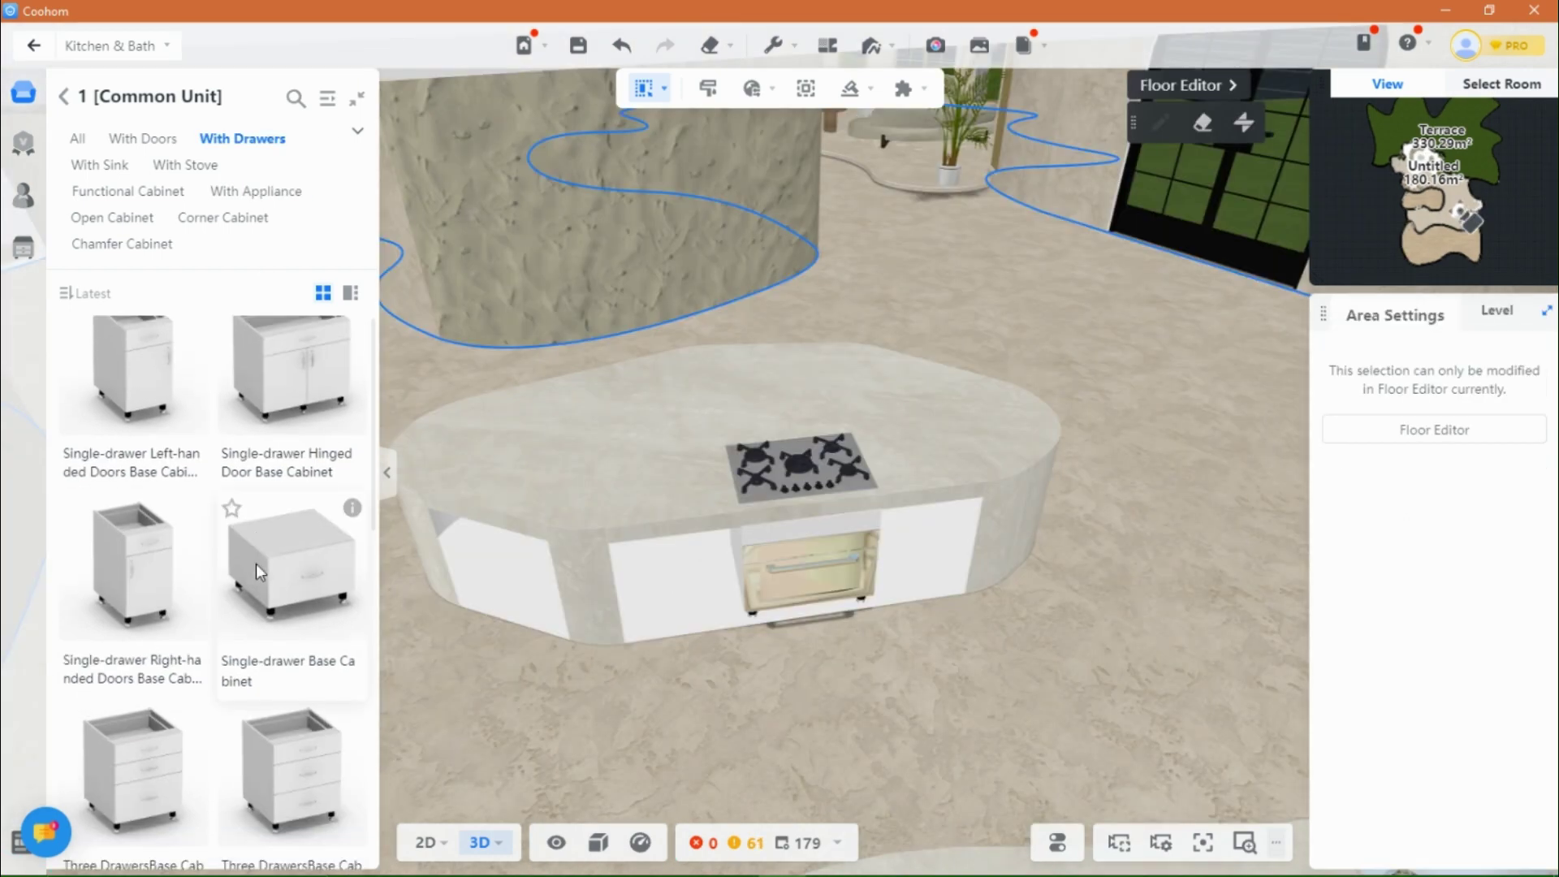
Step: Place a Four-drawer Base Cabinet next to the oven at the front of the island
scroll(256, 564, down, 5)
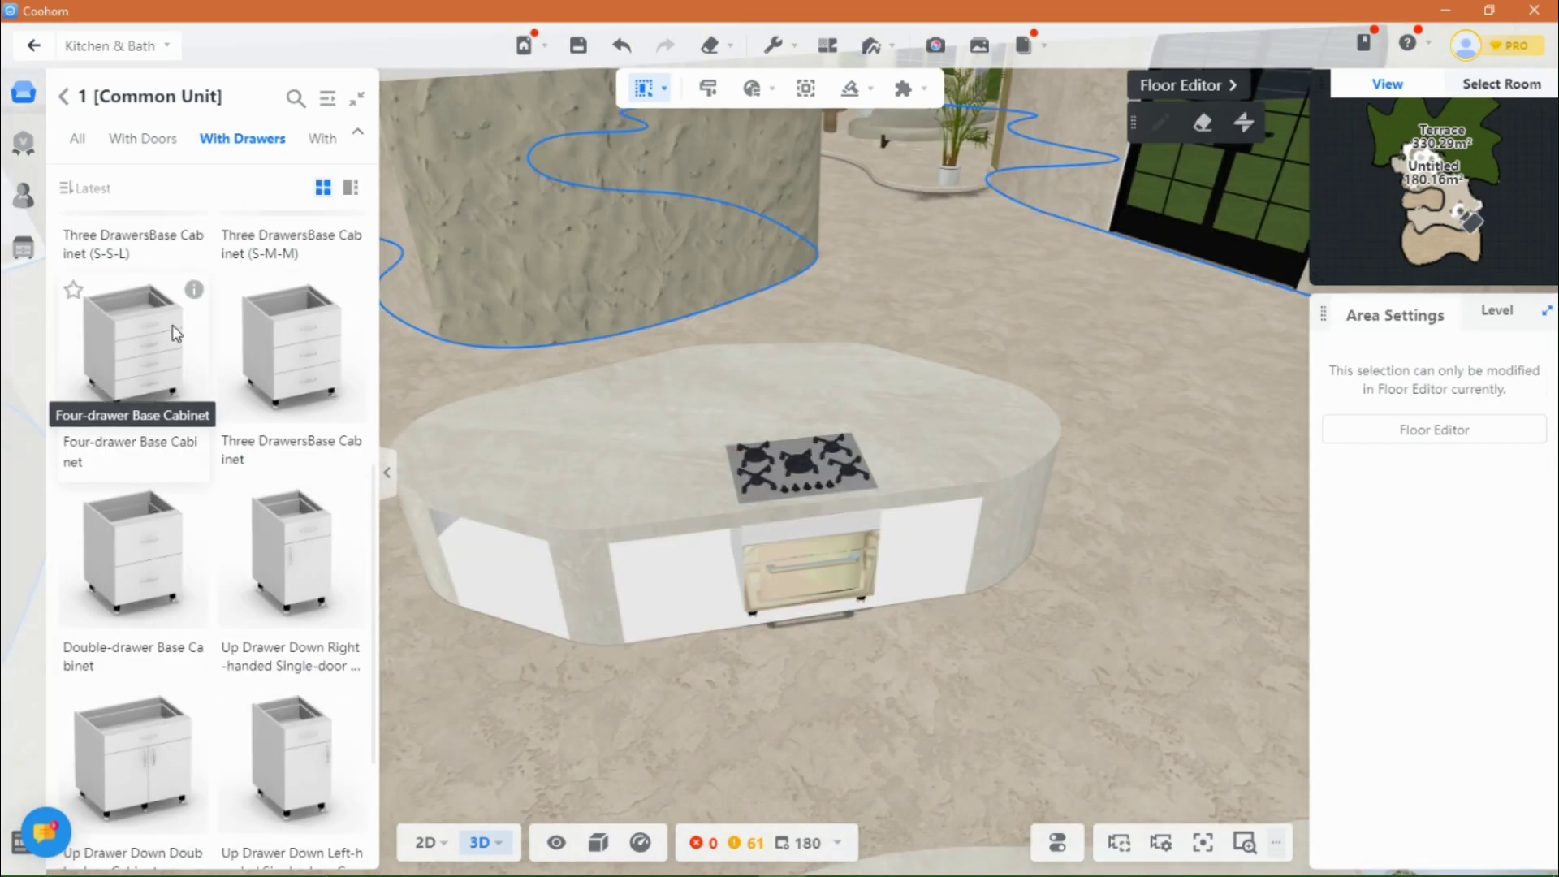
click(923, 656)
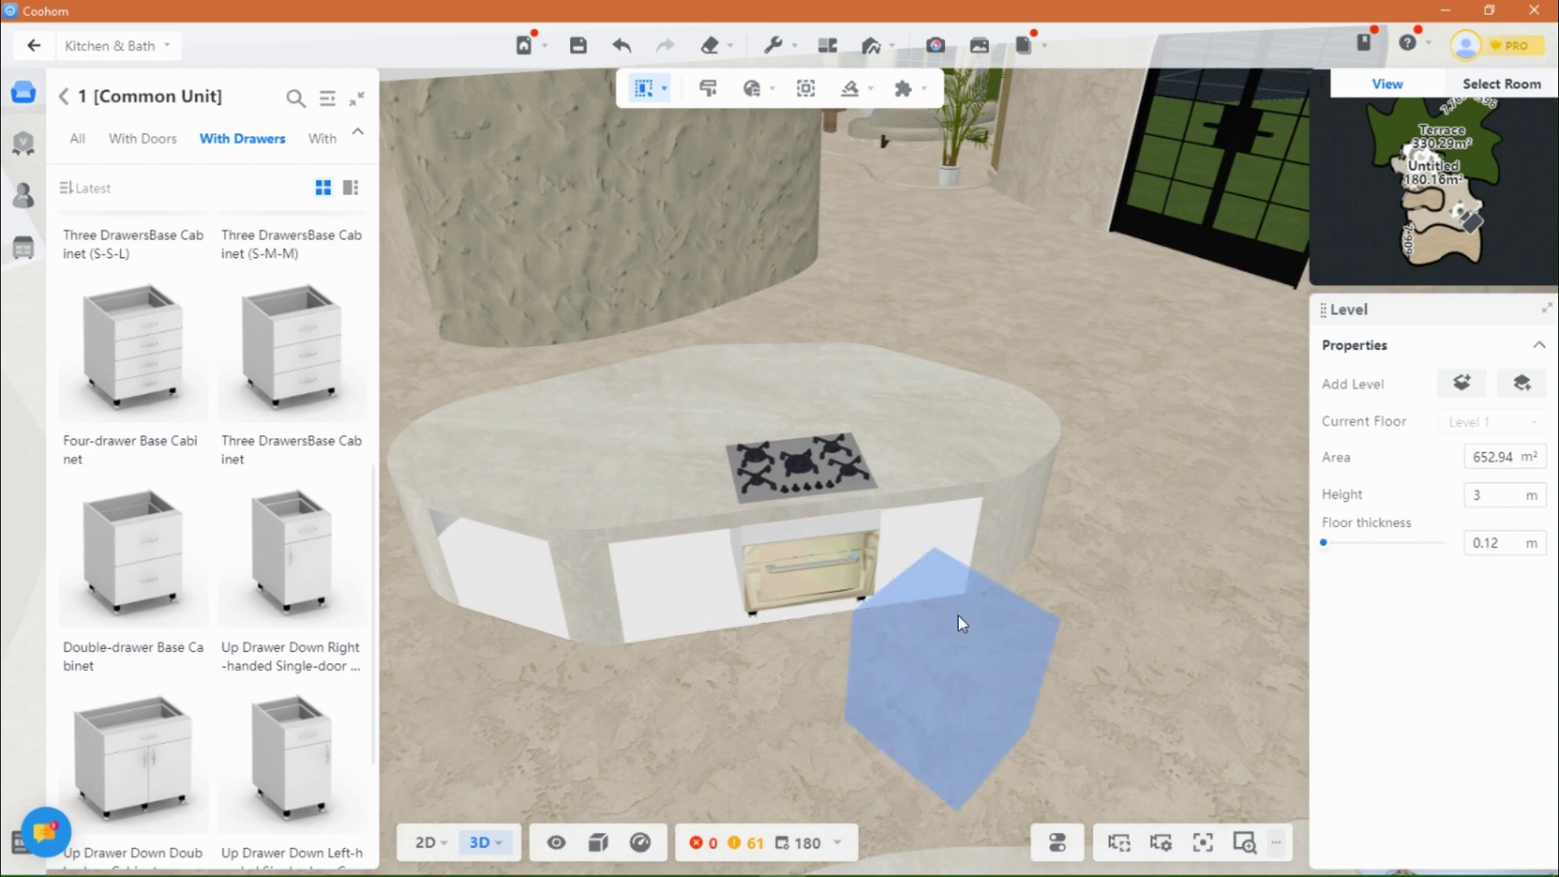
click(911, 481)
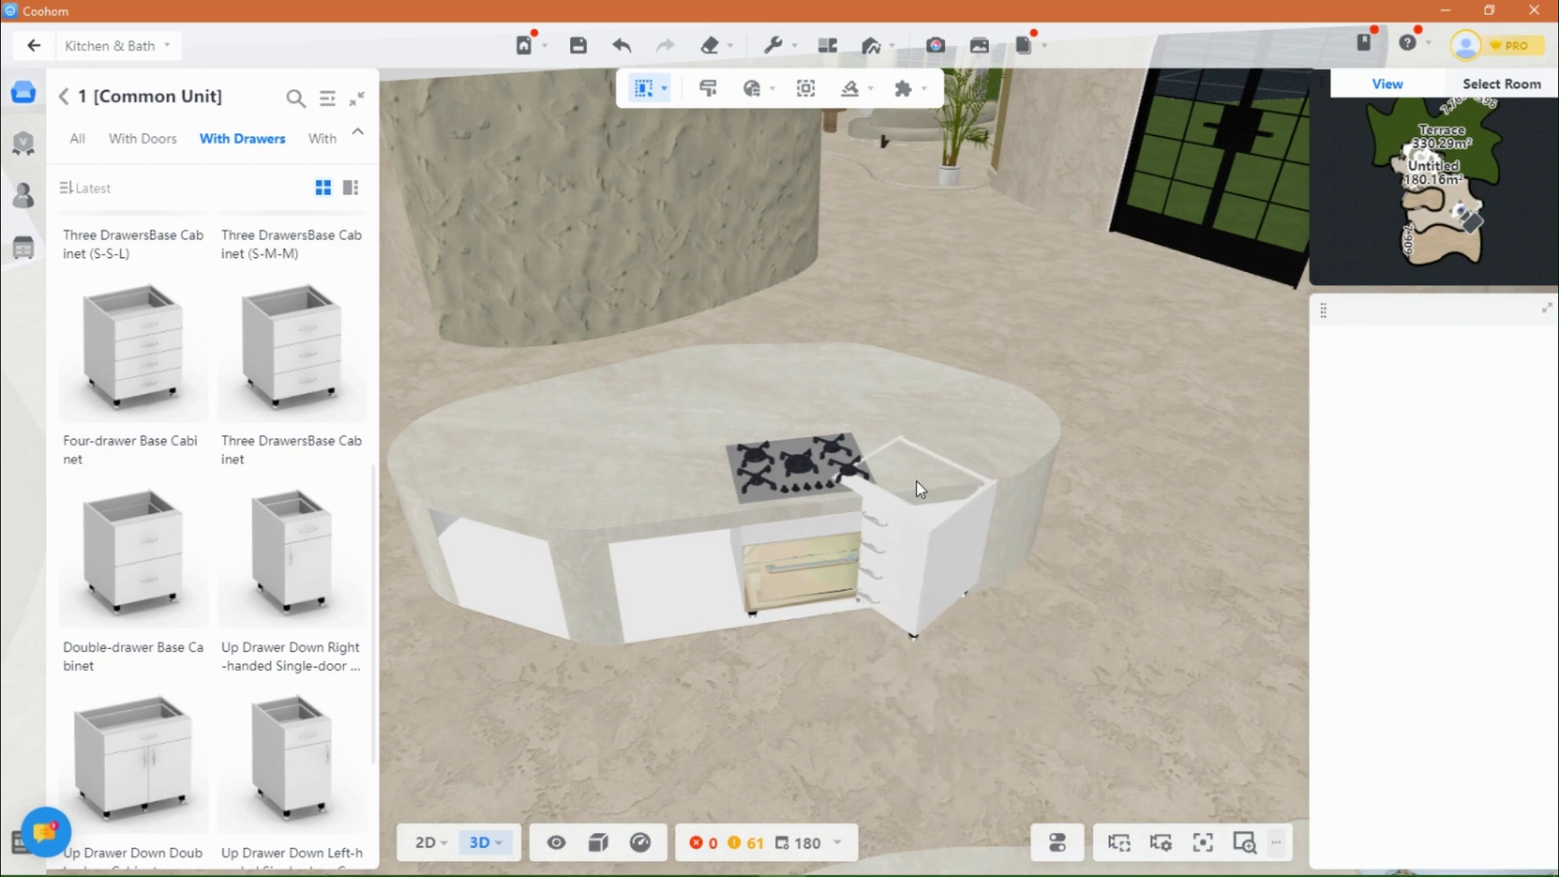
click(916, 481)
scroll(916, 480, up, 3)
right_drag(1044, 649, 973, 618)
scroll(877, 568, down, 3)
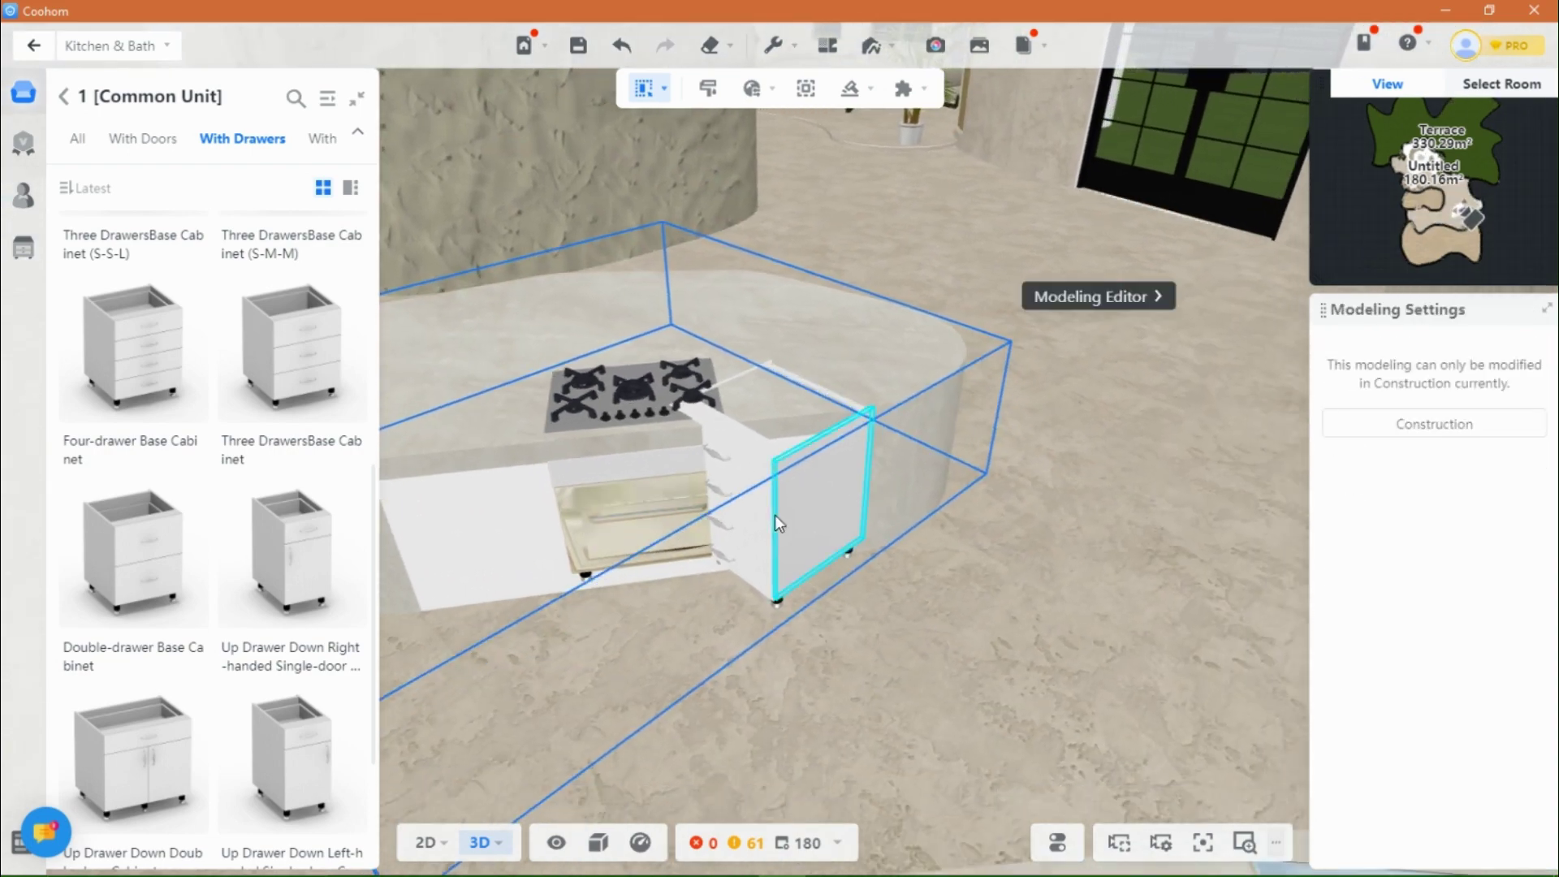
Step: Switch the selection mode to whole furniture and fit the four-drawer cabinet beside the oven, 0.58 m high and rotated 56°
click(778, 540)
click(638, 87)
click(621, 165)
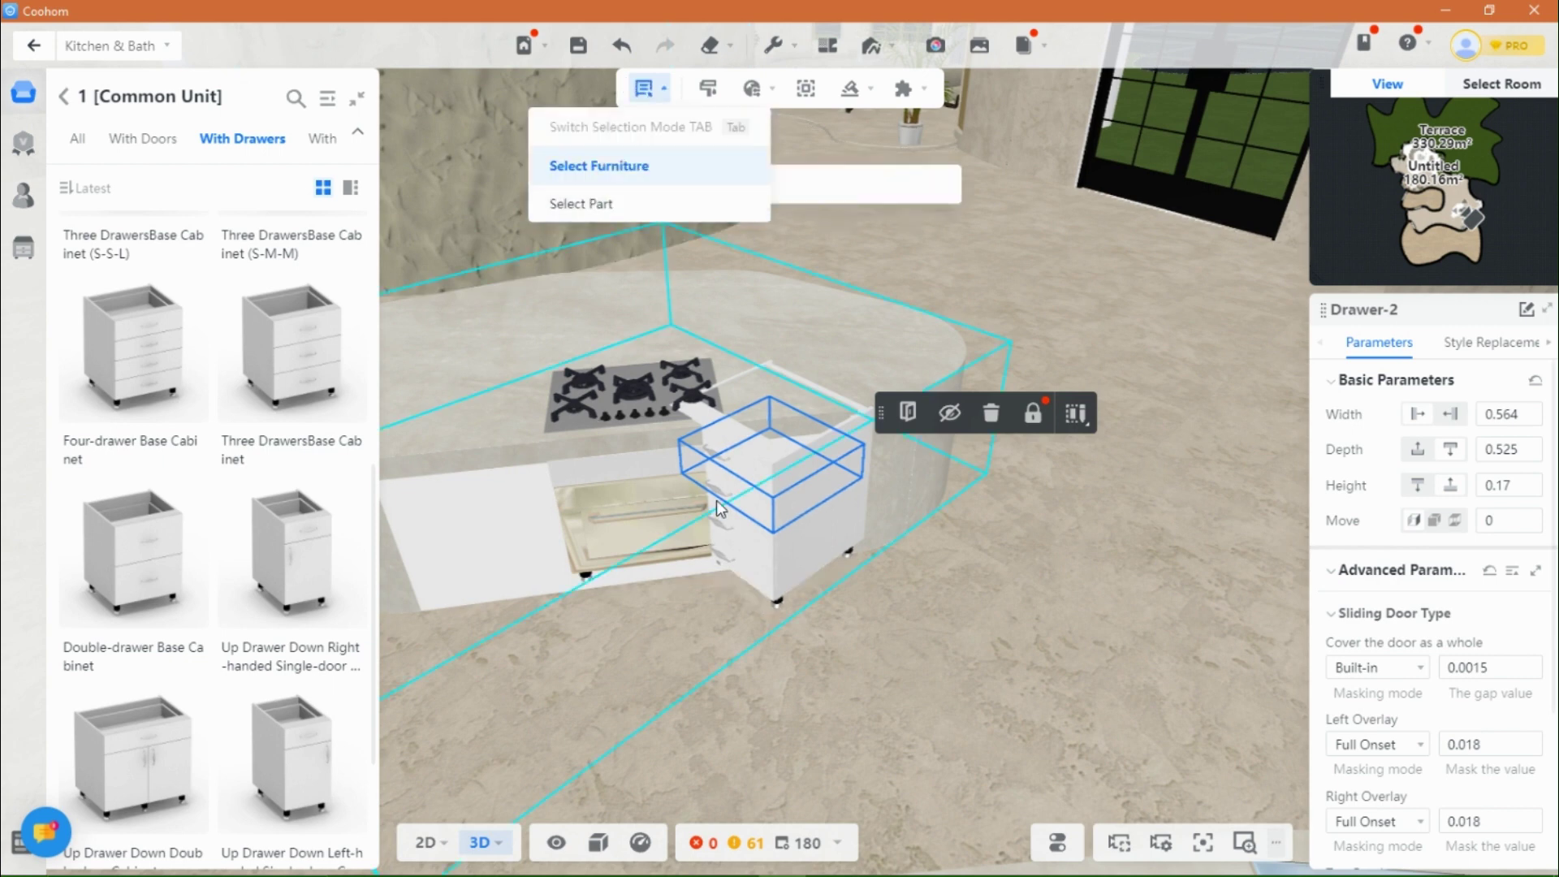
click(773, 602)
right_drag(763, 607, 759, 613)
drag(763, 608, 794, 492)
scroll(969, 563, up, 4)
click(1008, 554)
drag(1009, 554, 769, 689)
scroll(686, 699, up, 3)
scroll(897, 655, up, 4)
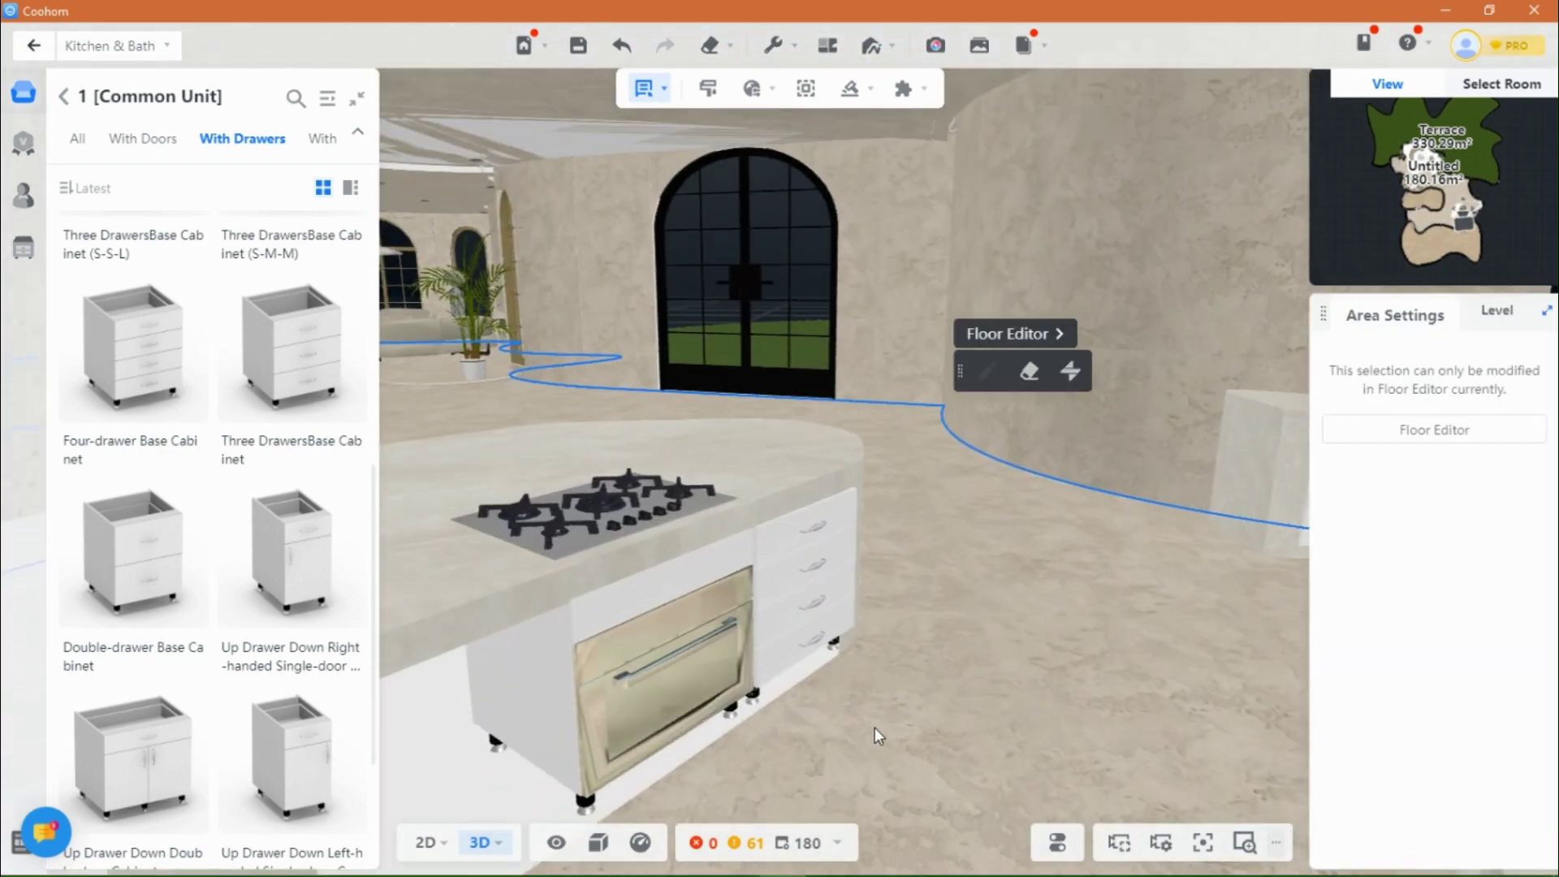
Step: Shift the four-drawer cabinet slightly closer to the oven and check its front from the side
scroll(898, 647, up, 2)
scroll(899, 643, up, 5)
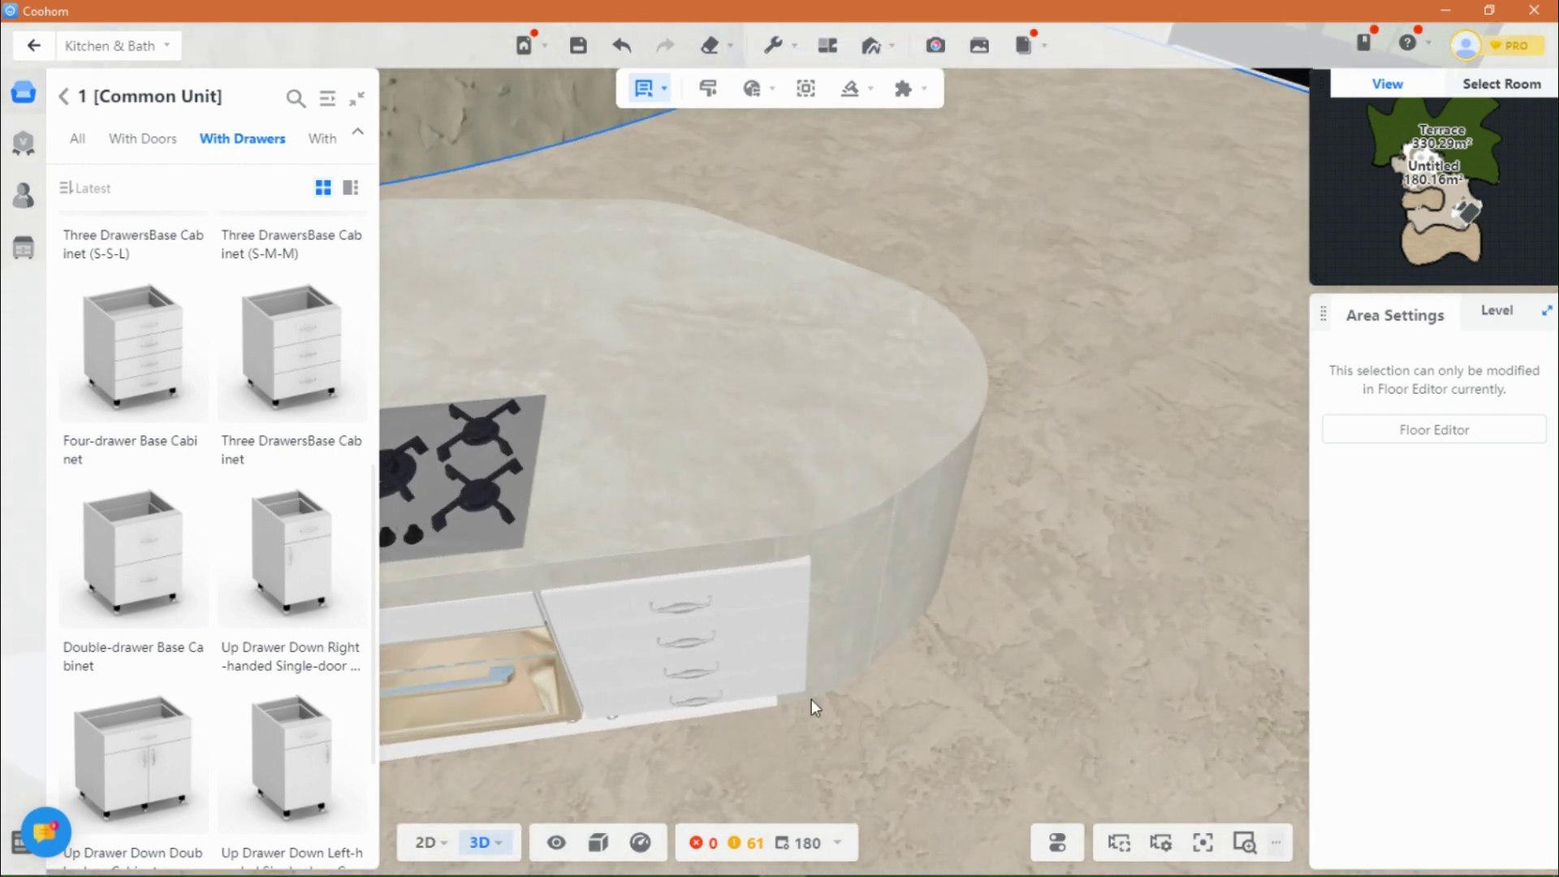
click(672, 604)
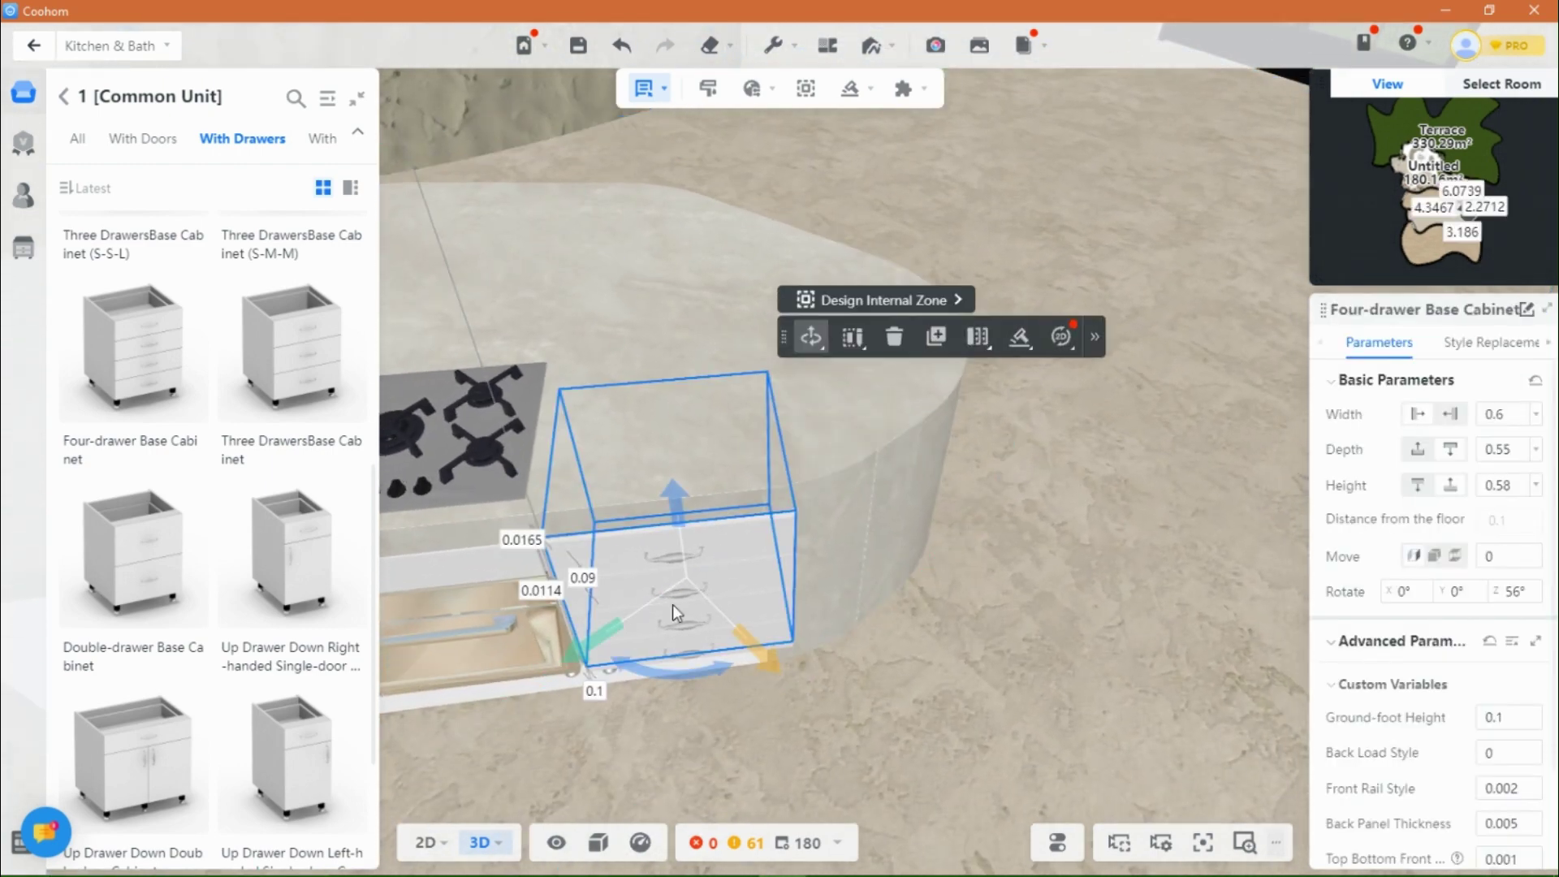
scroll(670, 601, up, 4)
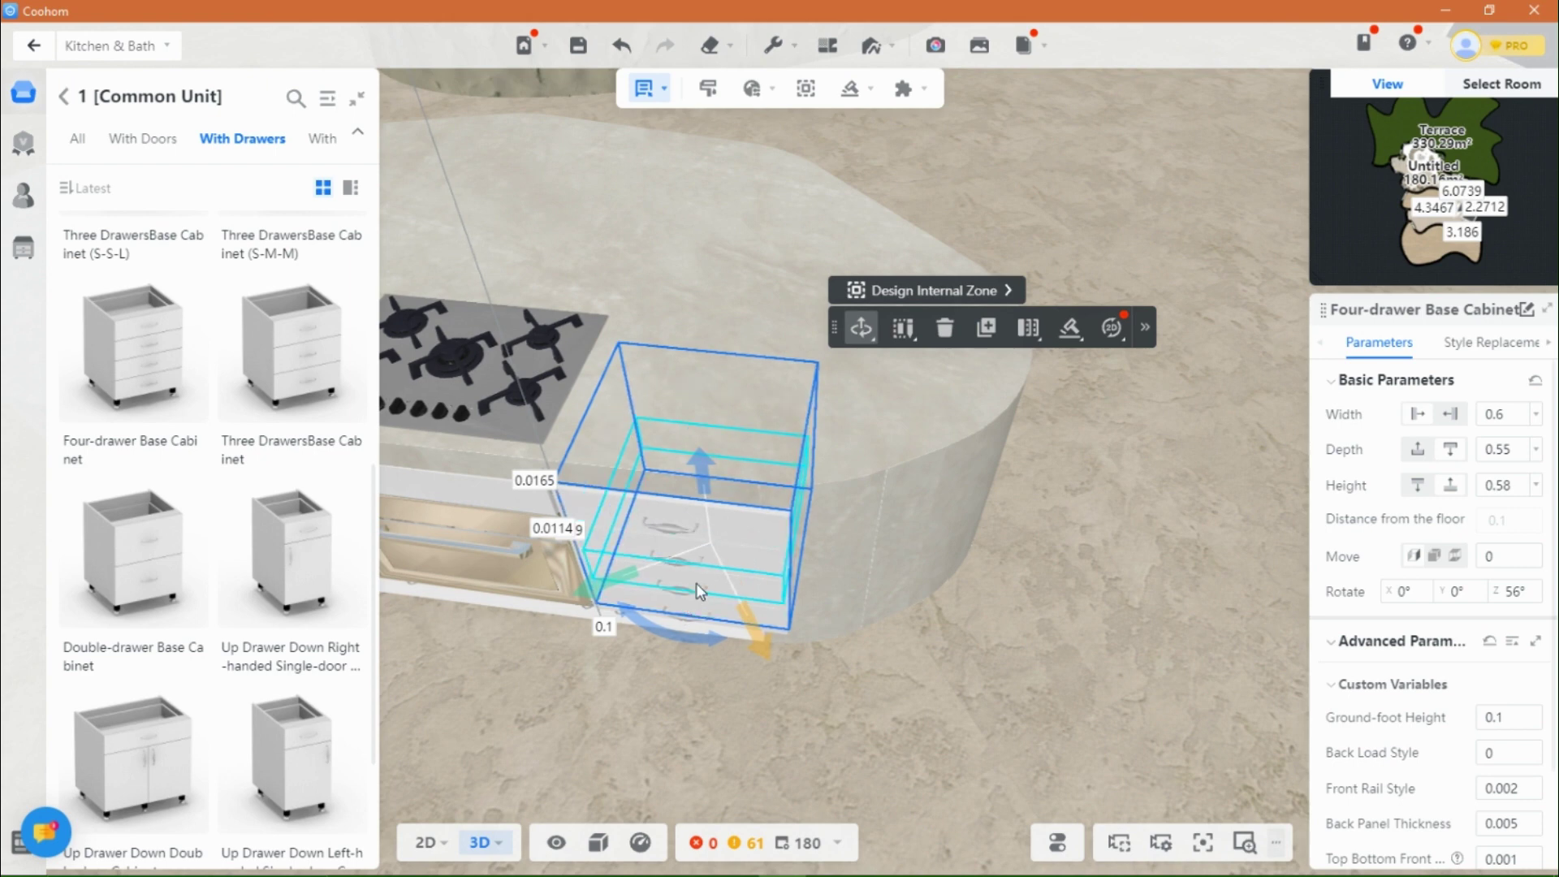
drag(697, 585, 695, 580)
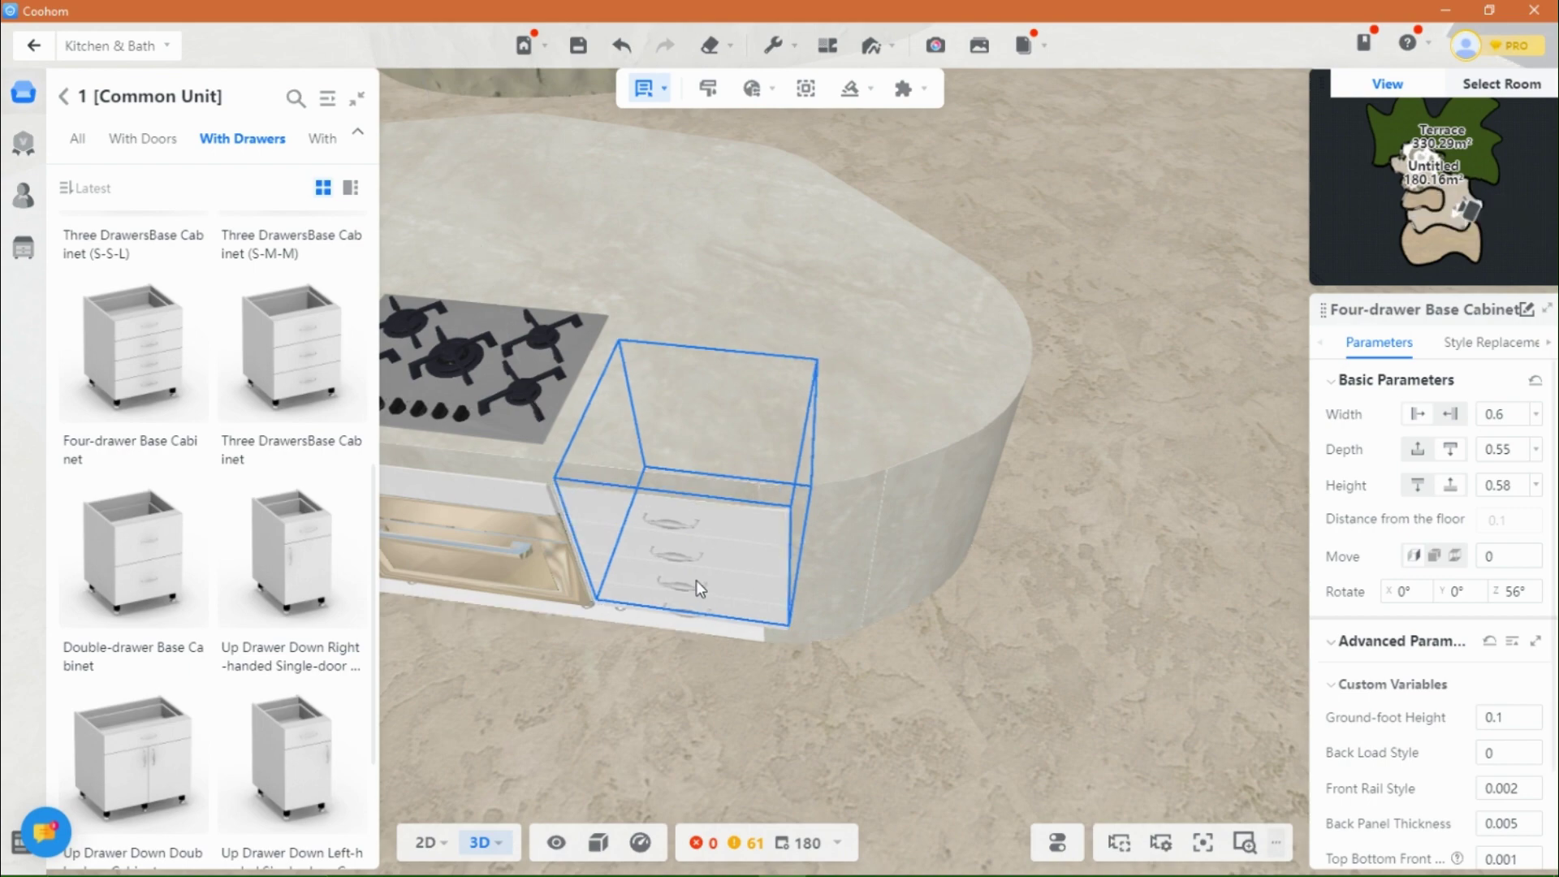
right_drag(584, 715, 700, 659)
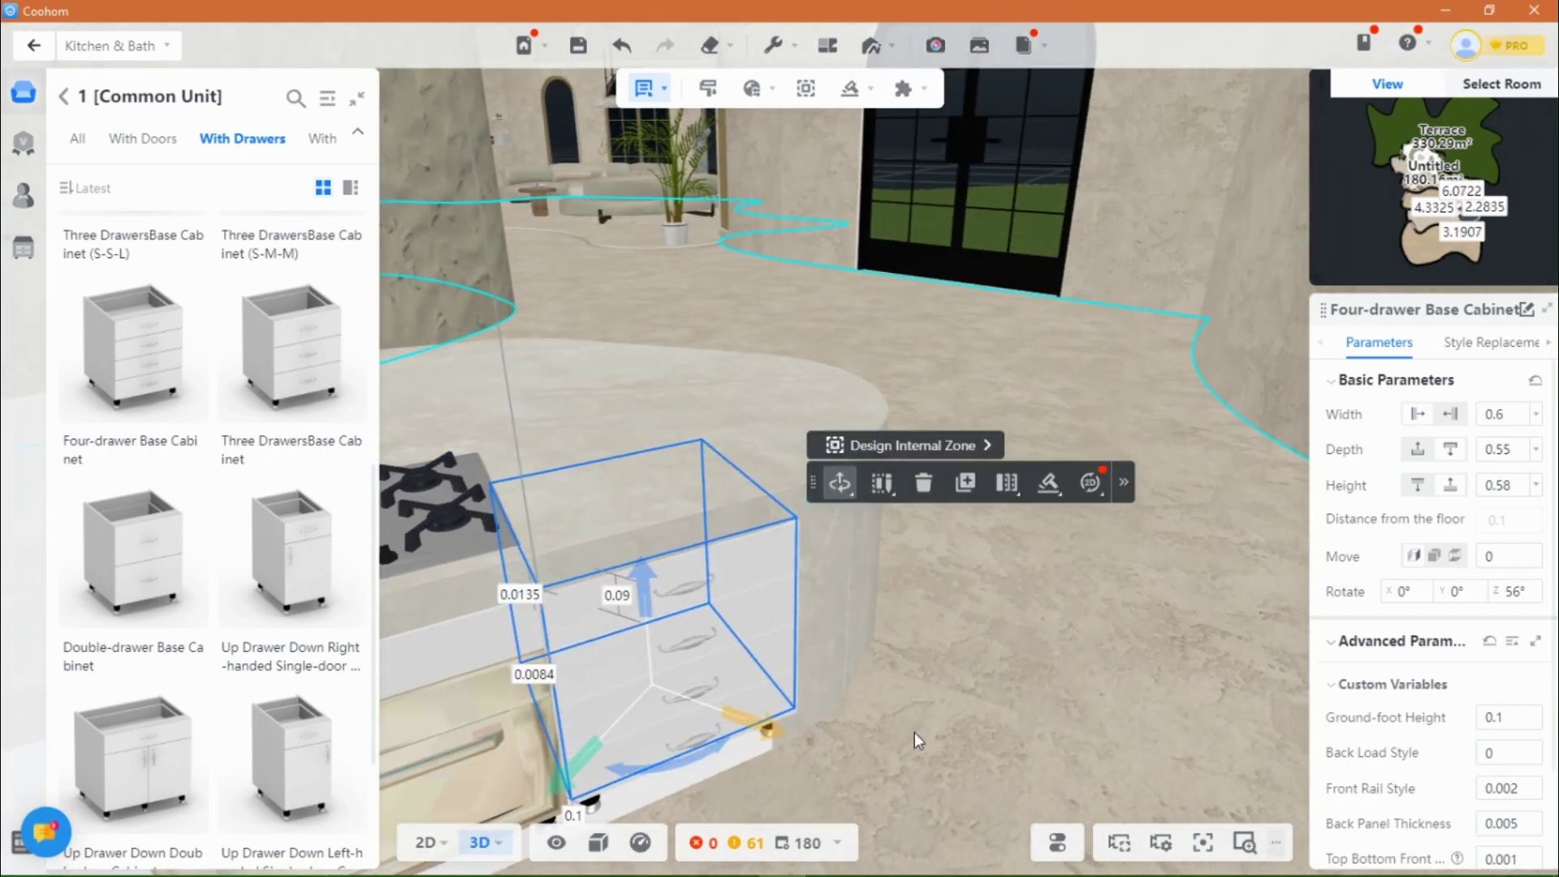
click(915, 732)
drag(914, 733, 805, 603)
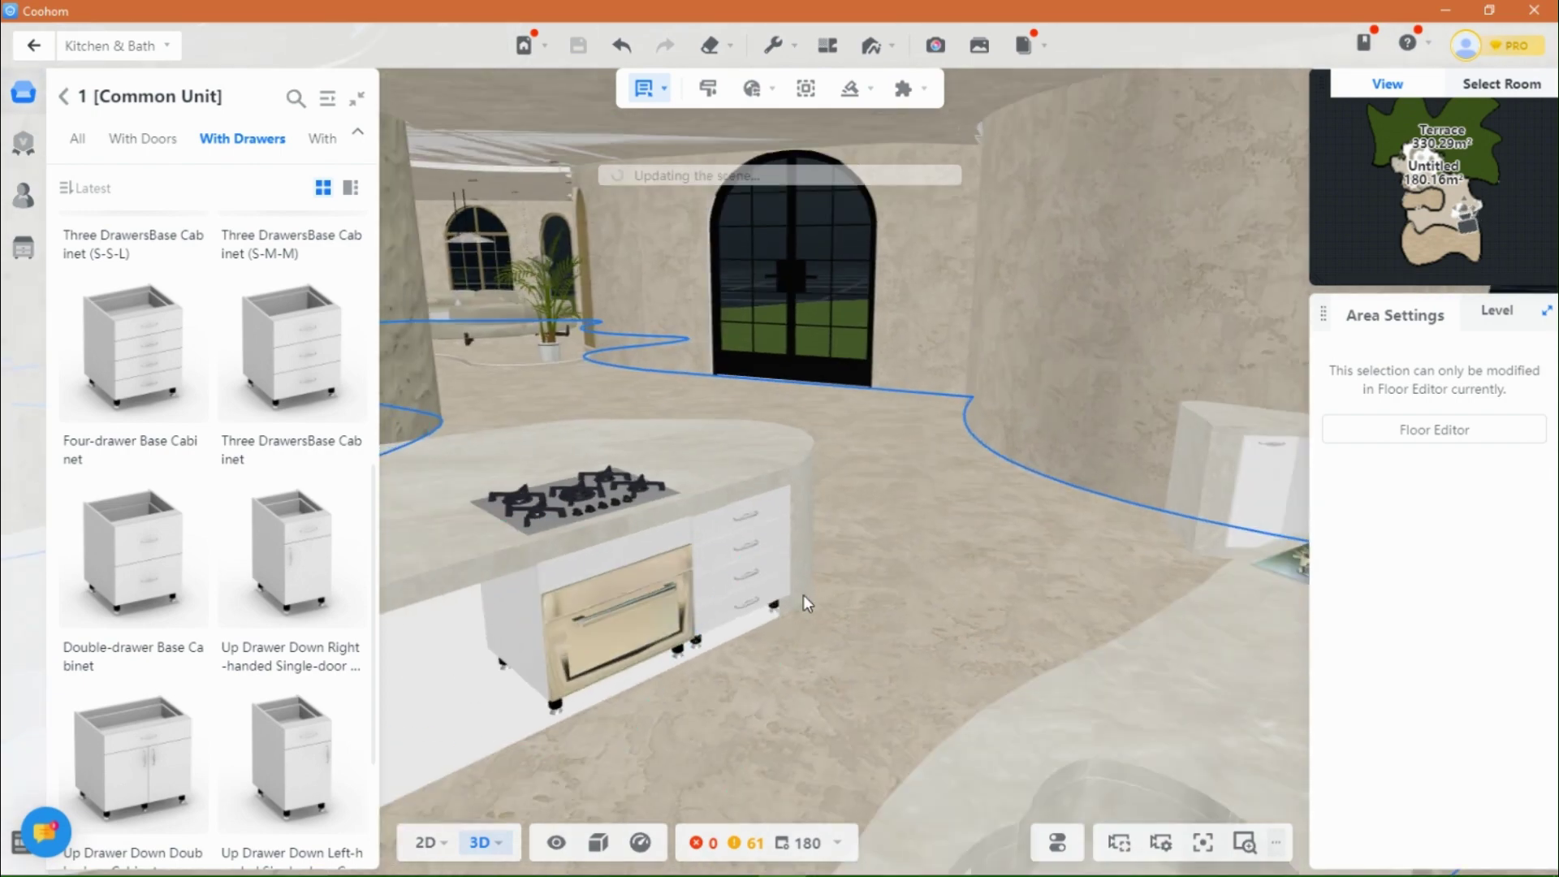
Step: Place a 0.58 m high Hinged Door Water Splitter Base Cabinet on the oven's free side and align it with the island front
scroll(892, 606, up, 5)
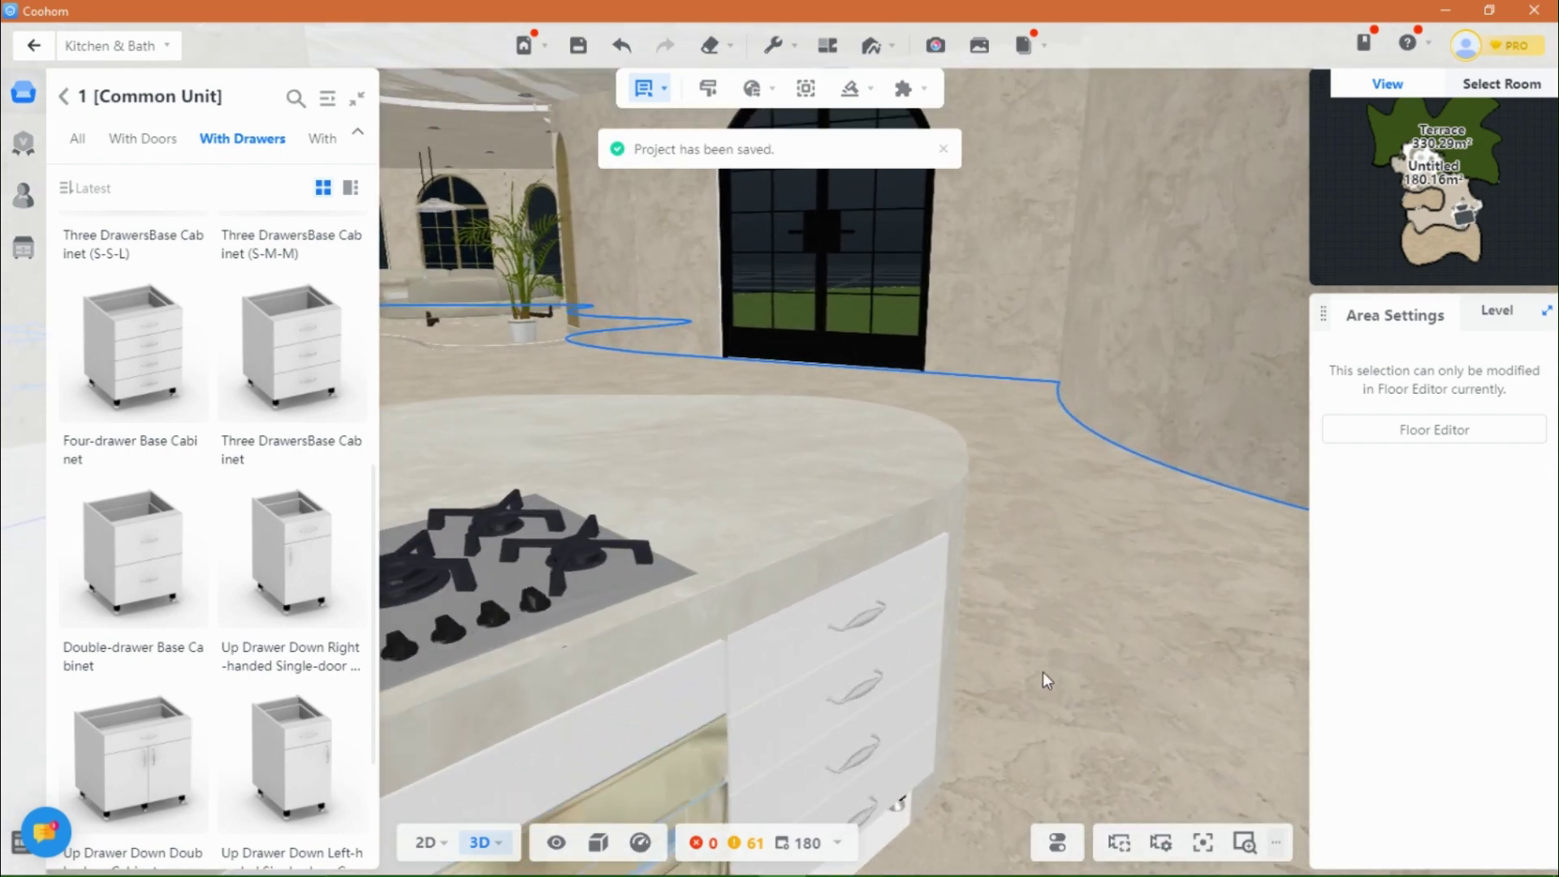
drag(1043, 672, 474, 690)
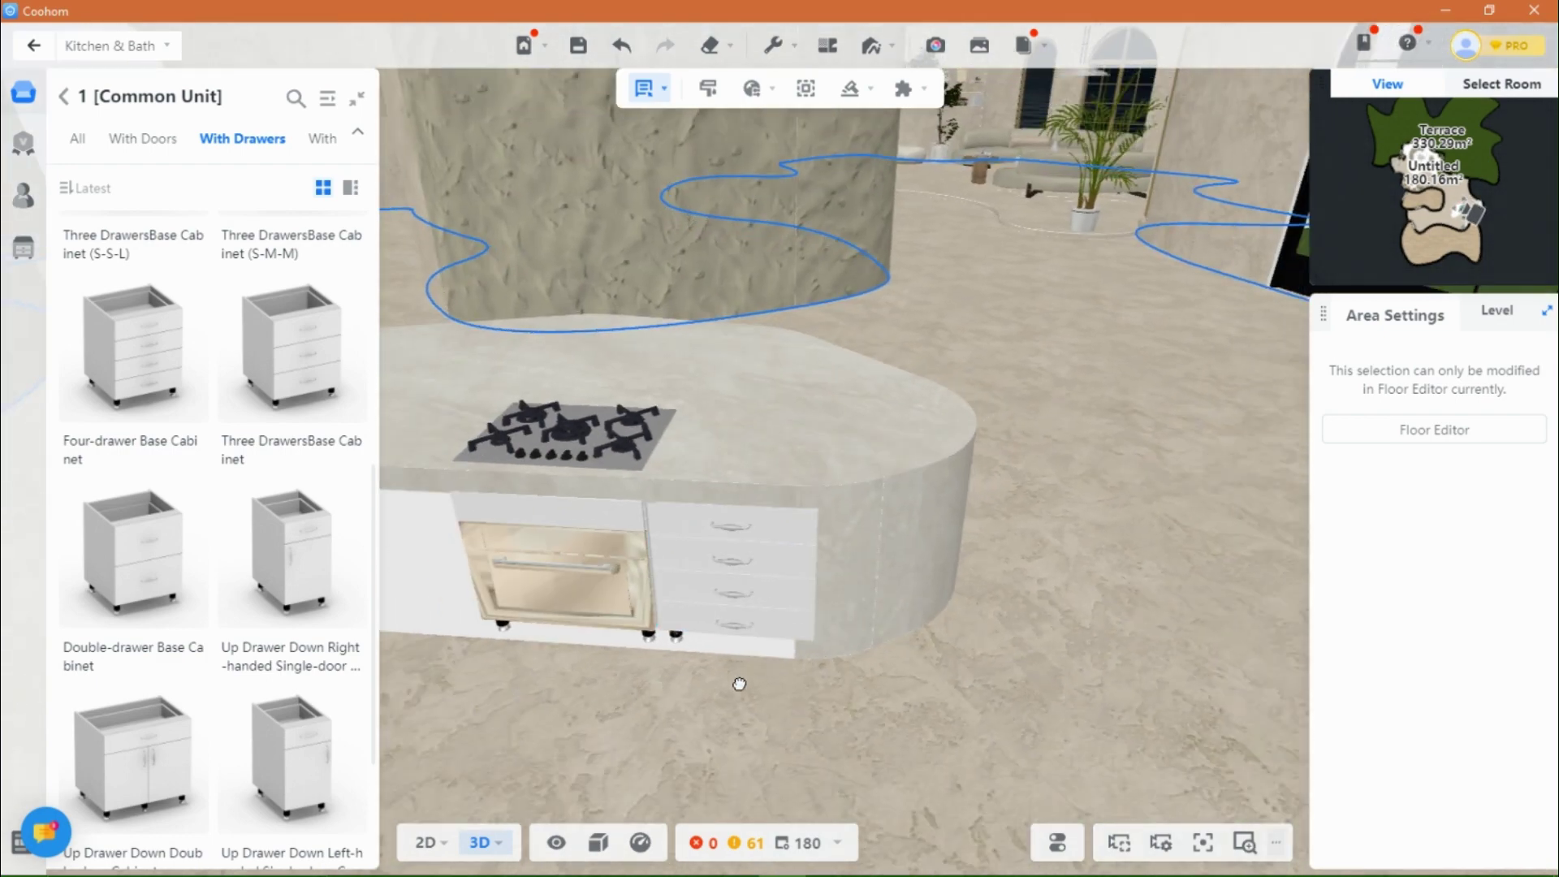
drag(739, 684, 836, 602)
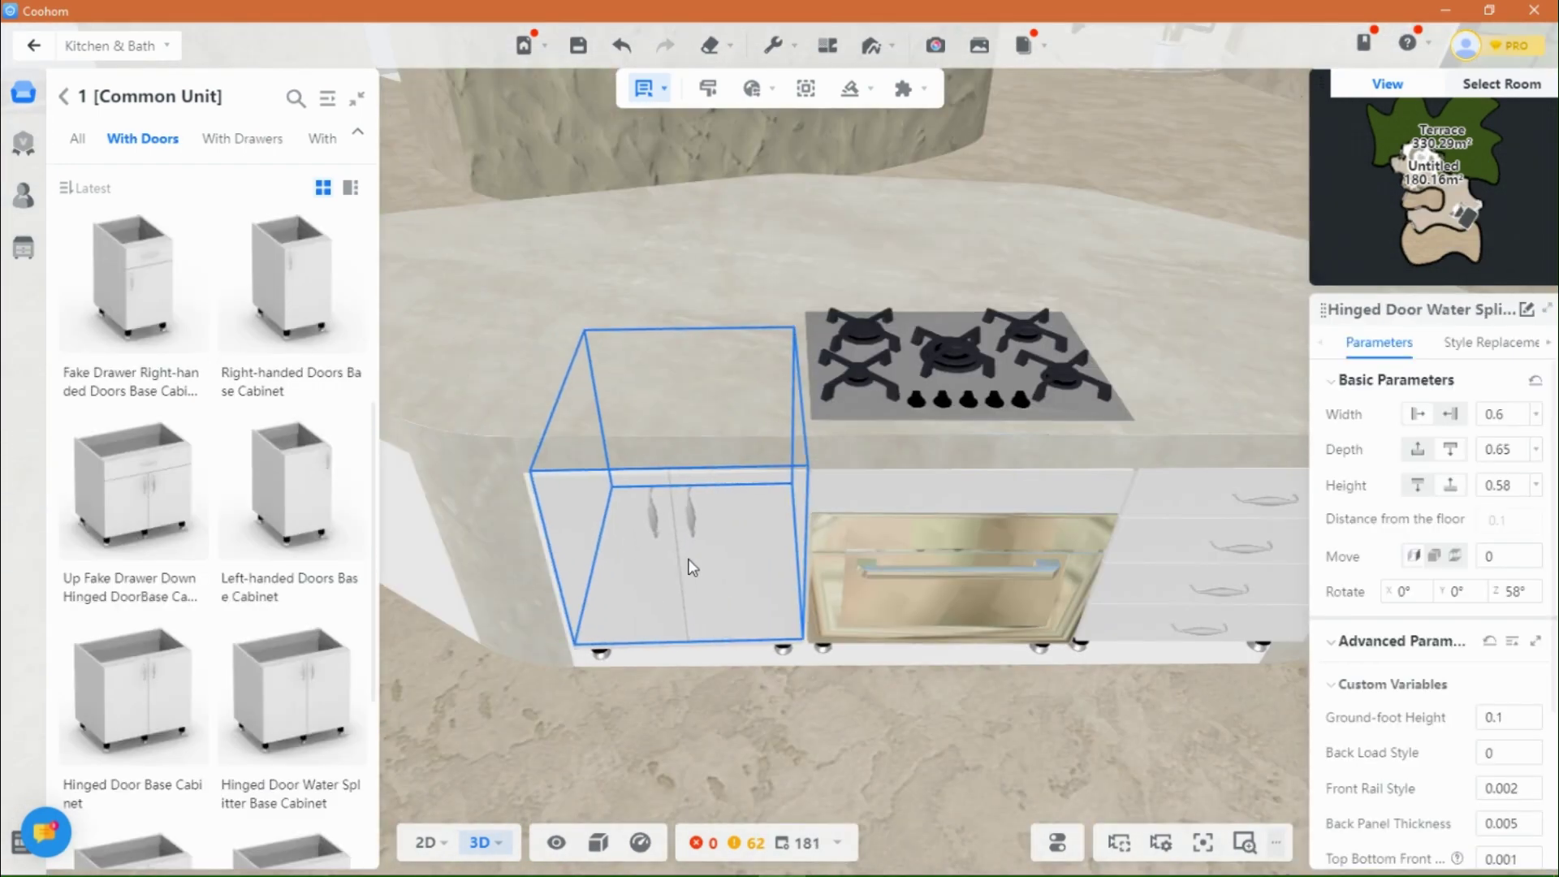
click(685, 557)
drag(685, 698, 725, 623)
click(709, 623)
click(495, 737)
drag(495, 737, 731, 650)
scroll(730, 633, down, 3)
click(715, 577)
drag(1270, 552, 1058, 613)
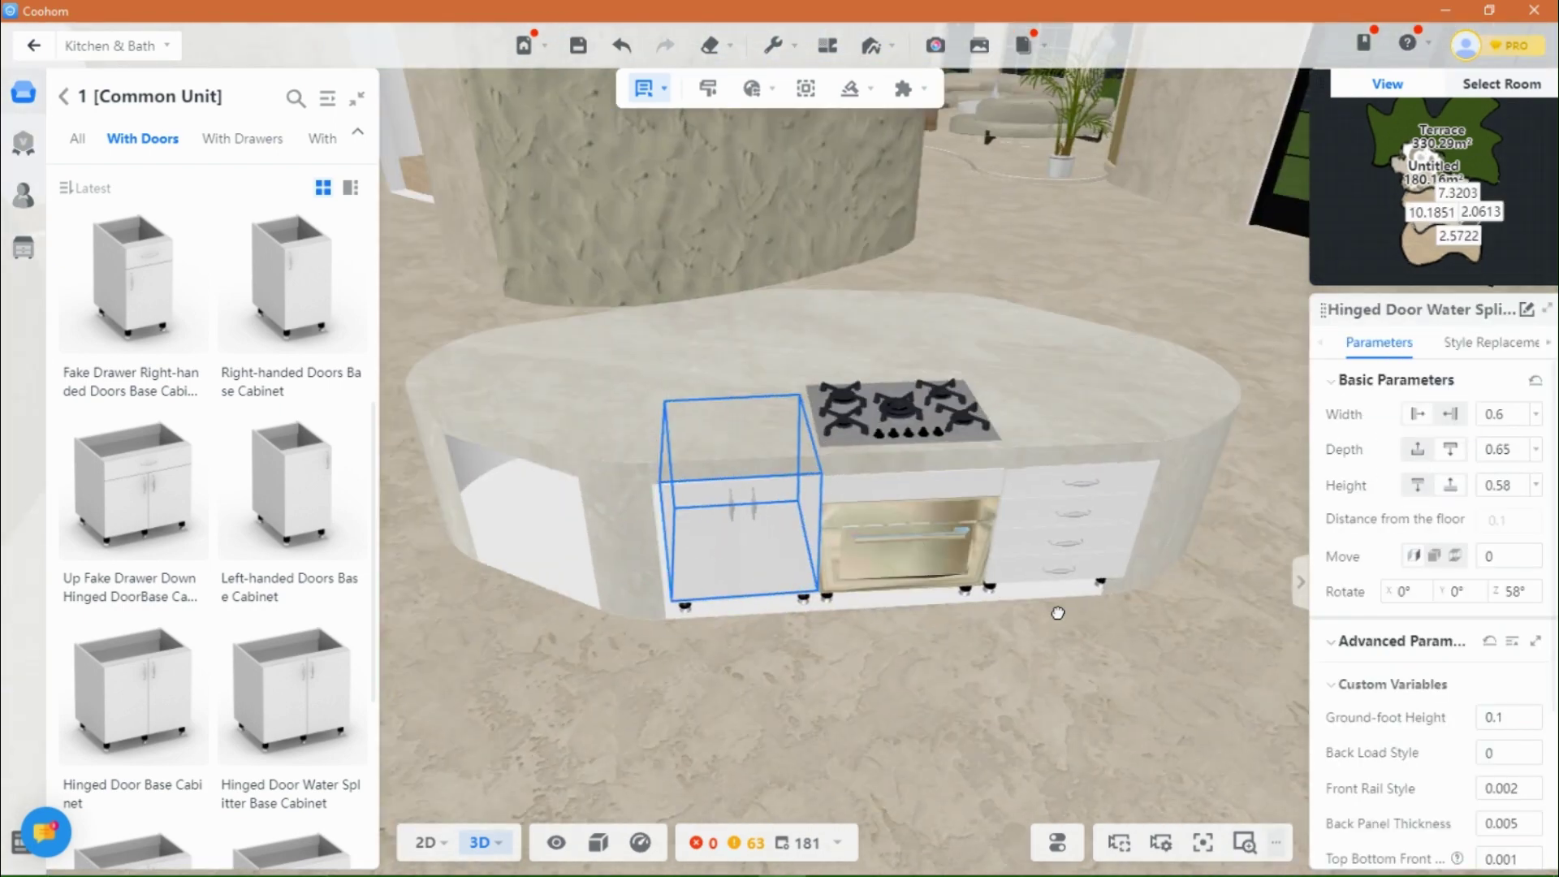
Step: Place a shelved No Door Opening Base Cabinet in the island's end opening and set its width to 0.6 m
drag(579, 713, 682, 741)
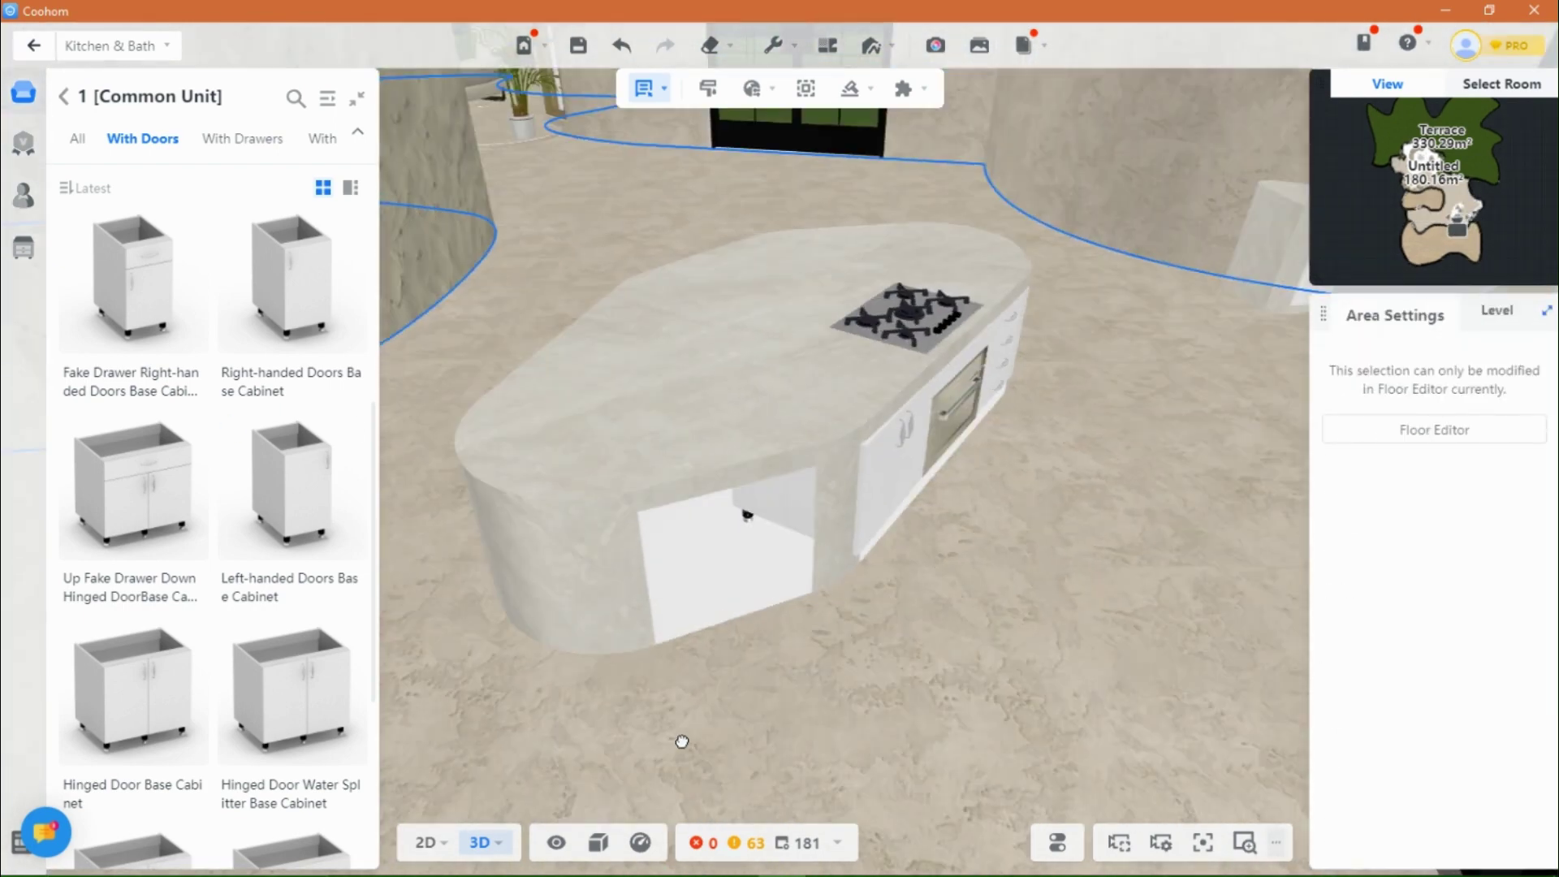
click(62, 97)
click(206, 714)
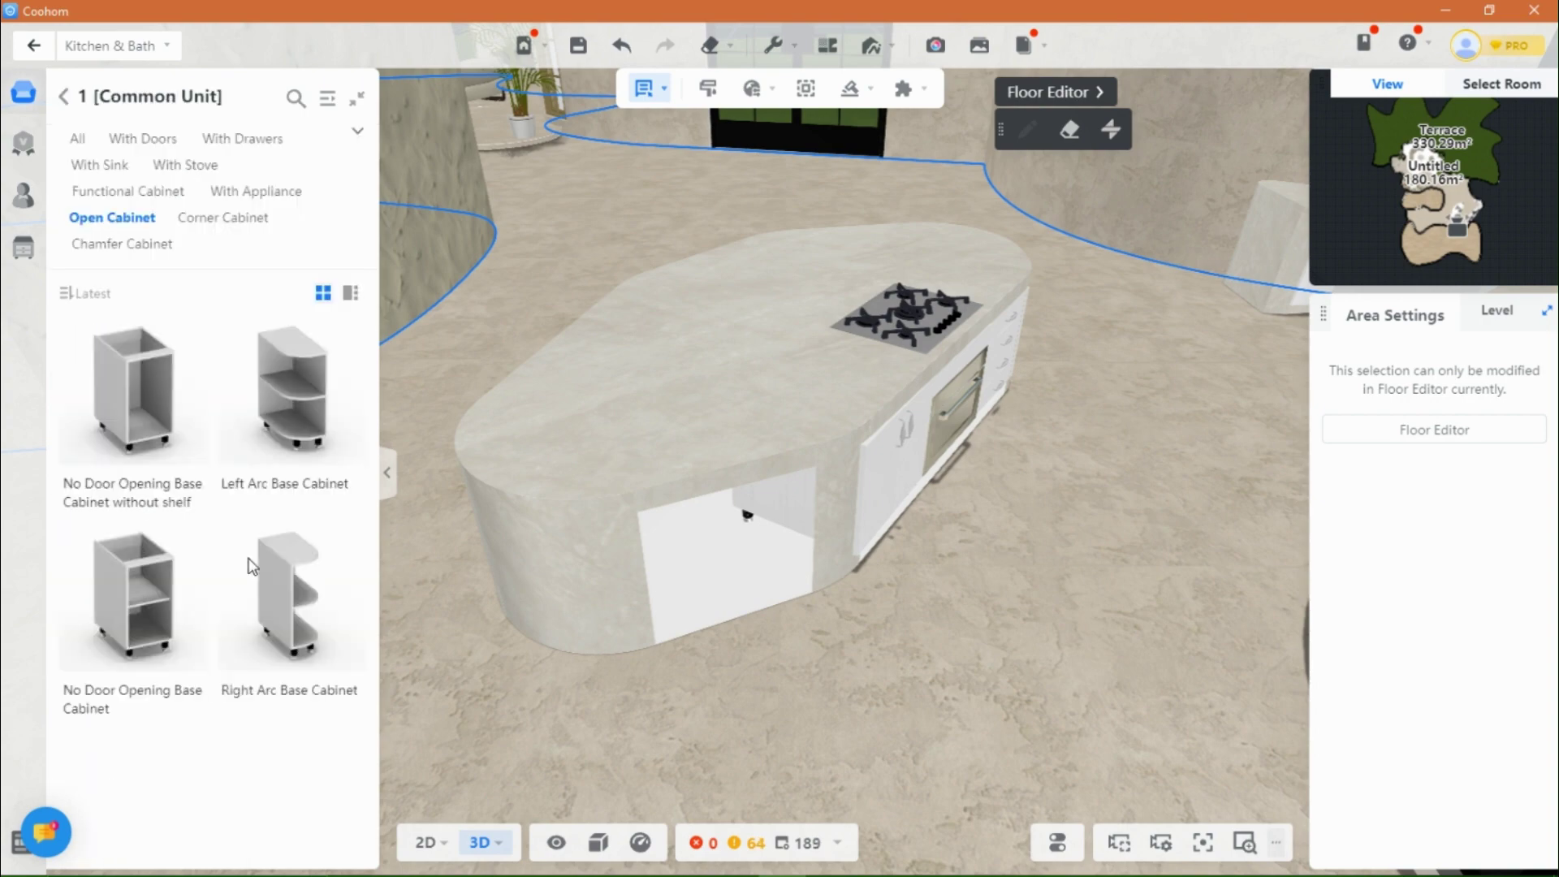
click(155, 633)
click(734, 474)
drag(925, 674, 822, 653)
drag(767, 557, 752, 524)
drag(776, 625, 803, 627)
click(1524, 410)
click(1524, 410)
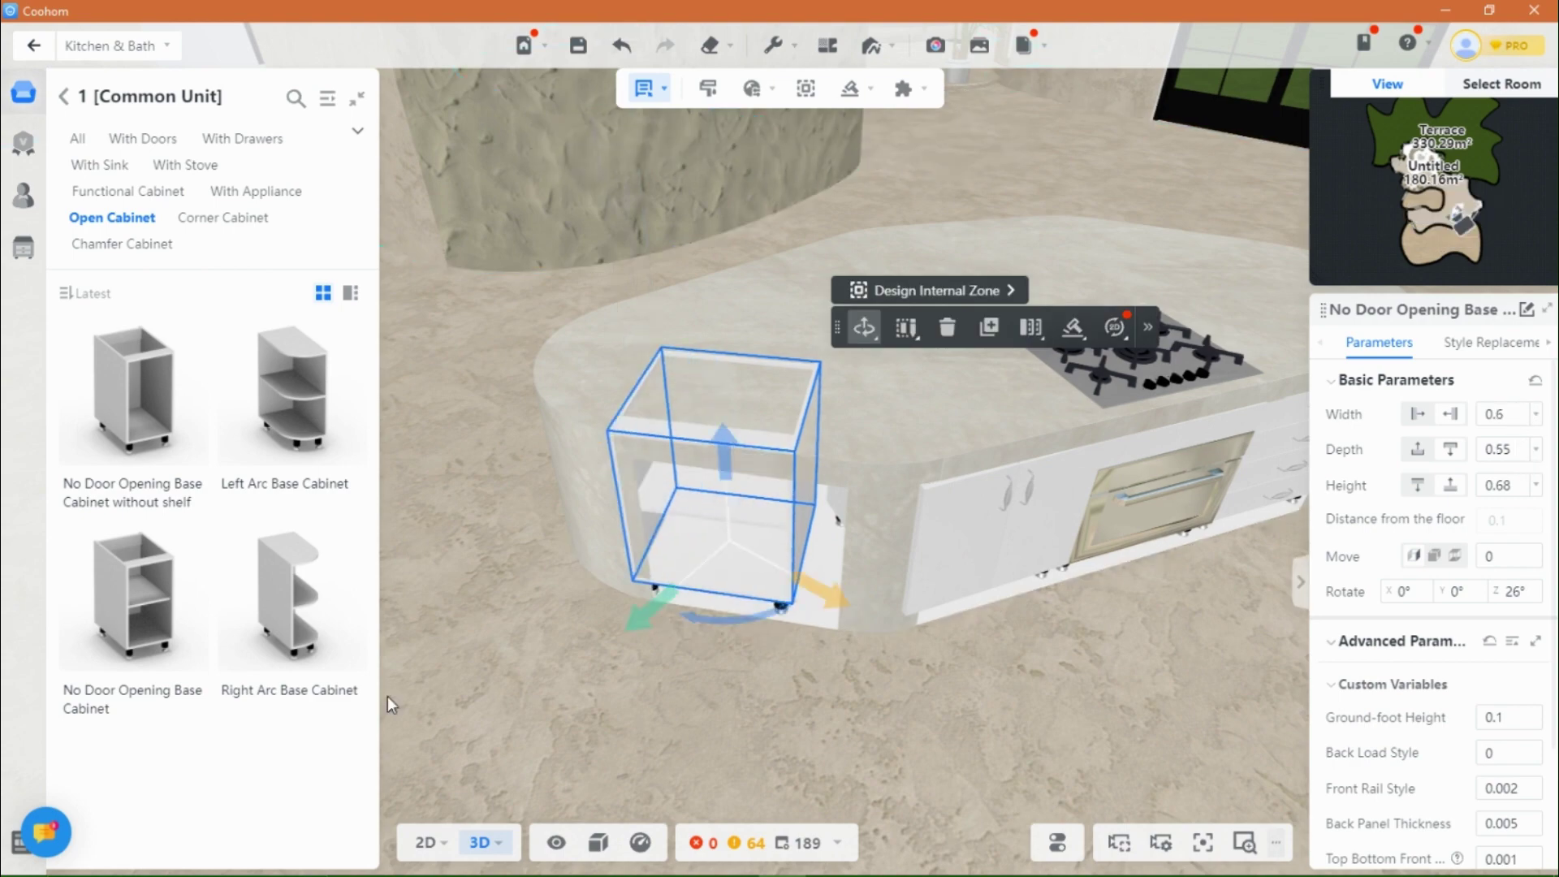
Step: Set the open shelf cabinet's height to 0.58 m and width to 0.7 m, fitting it inside the end opening
drag(390, 705, 495, 690)
mouse_move(707, 557)
mouse_down()
mouse_move(733, 571)
mouse_move(710, 541)
mouse_up()
click(1524, 489)
click(1524, 410)
drag(716, 727, 583, 761)
click(733, 607)
click(831, 688)
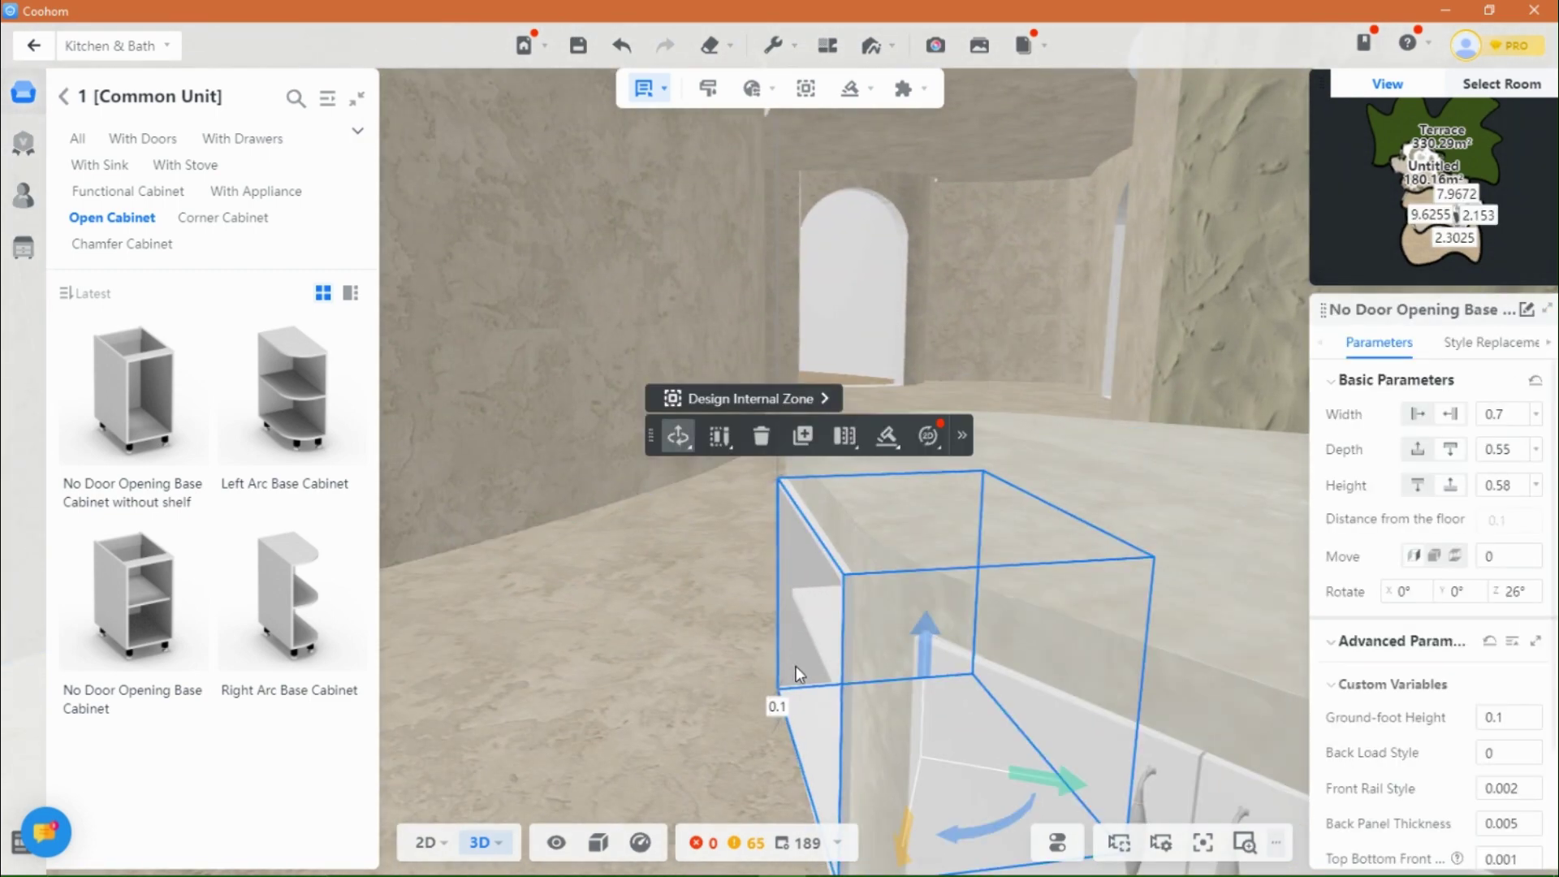
click(655, 700)
click(836, 637)
drag(708, 714, 896, 723)
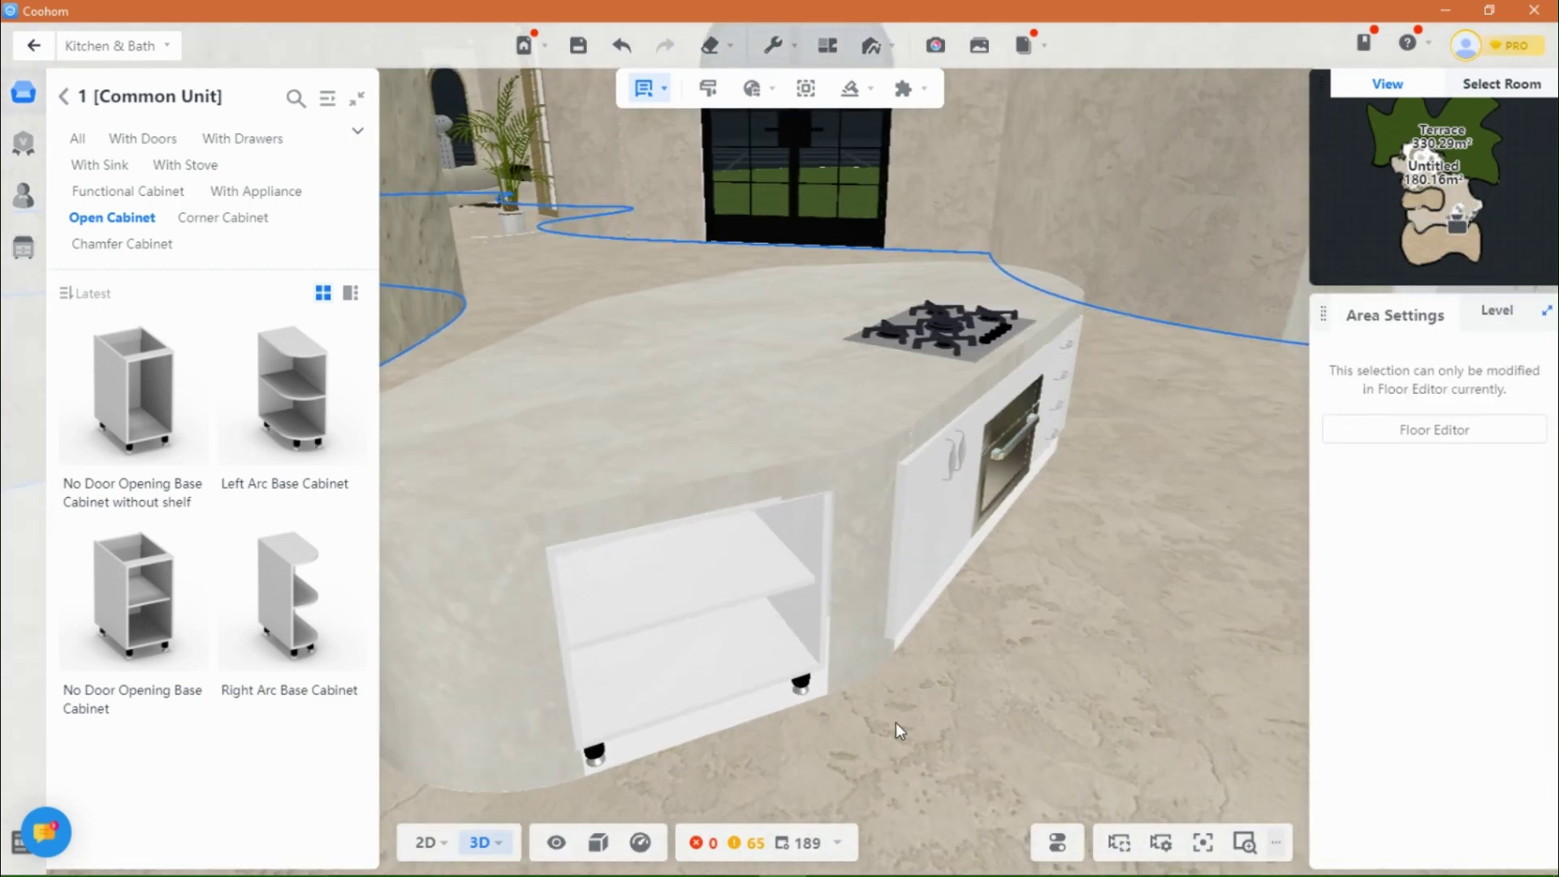
Step: Widen the open shelf cabinet to 0.8 m and shift it sideways to fill the end opening
click(723, 710)
click(710, 704)
click(705, 700)
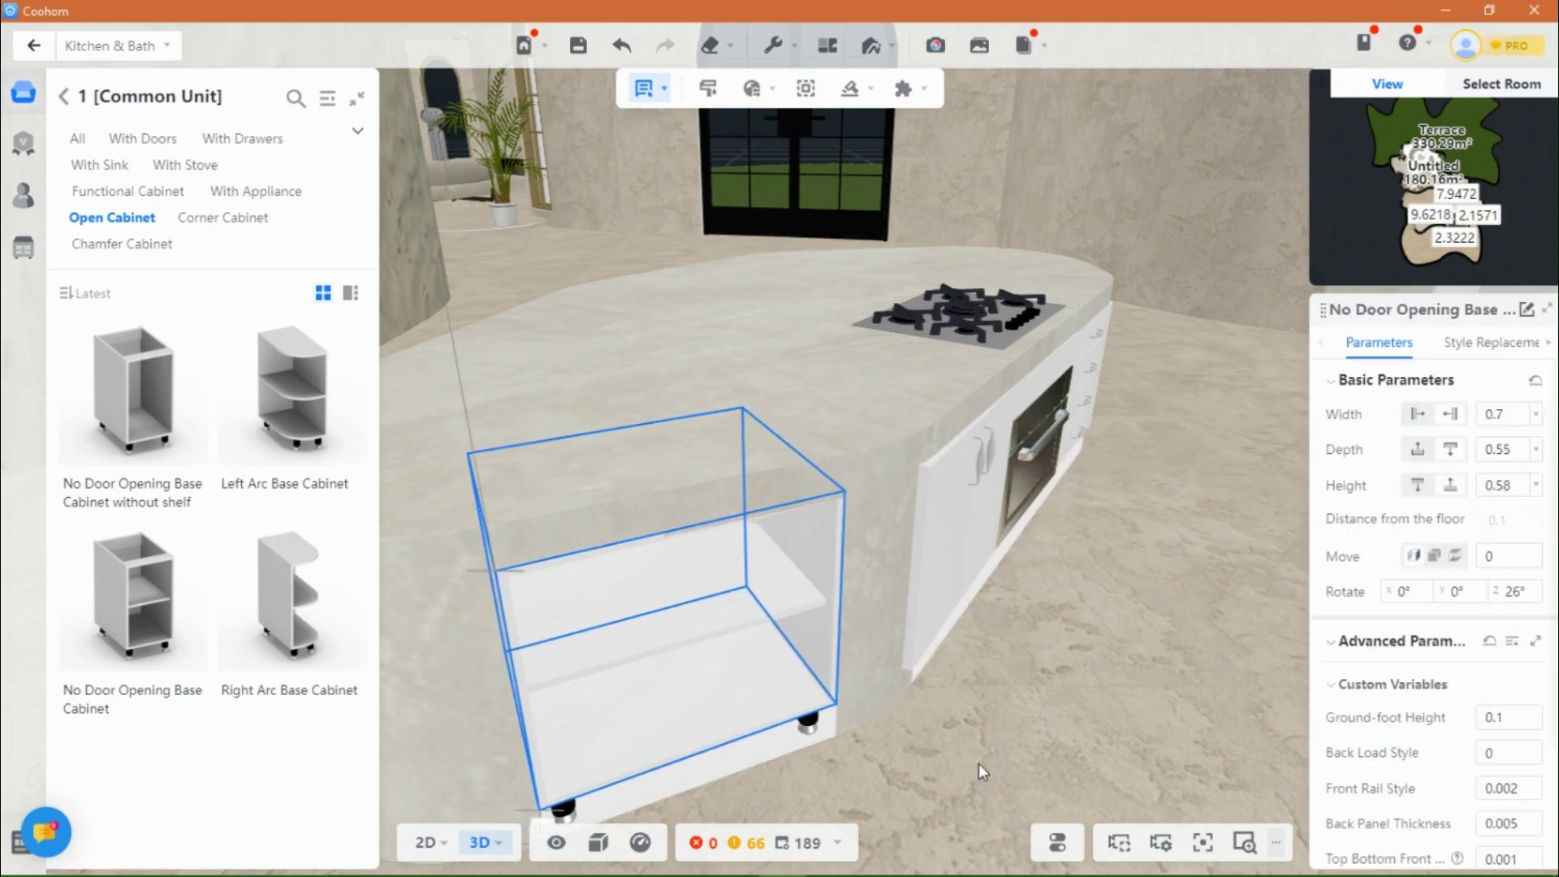
drag(978, 763, 852, 755)
click(1450, 414)
double_click(1495, 415)
text(0.8)
key(Return)
drag(747, 645, 719, 642)
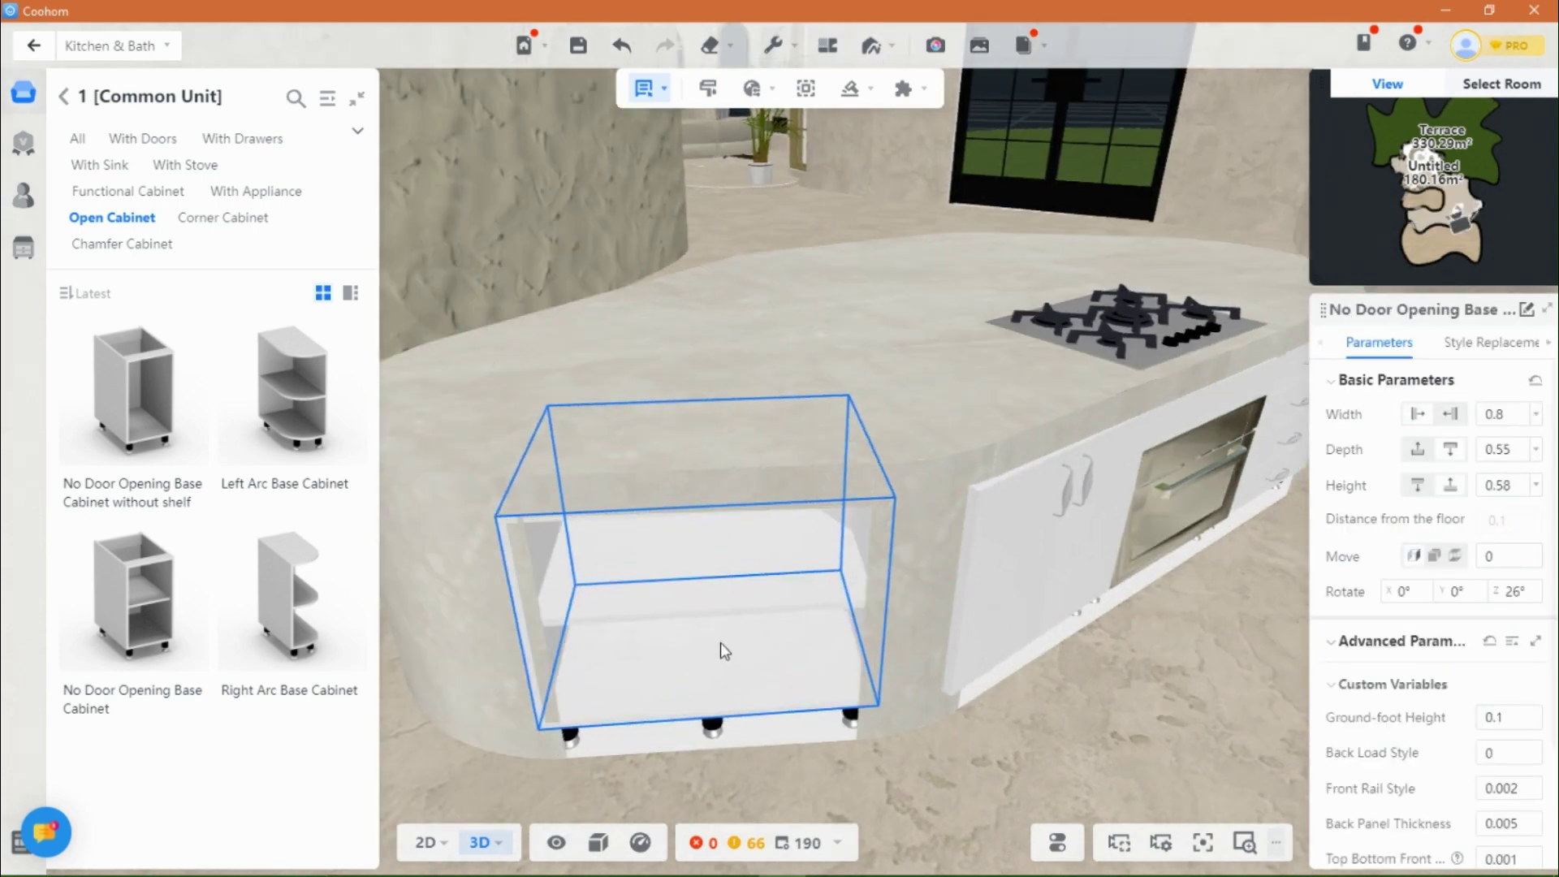
Step: Fine-tune the open shelf cabinet's position so it sits neatly within the island's end opening
click(688, 775)
drag(689, 775, 755, 792)
click(690, 625)
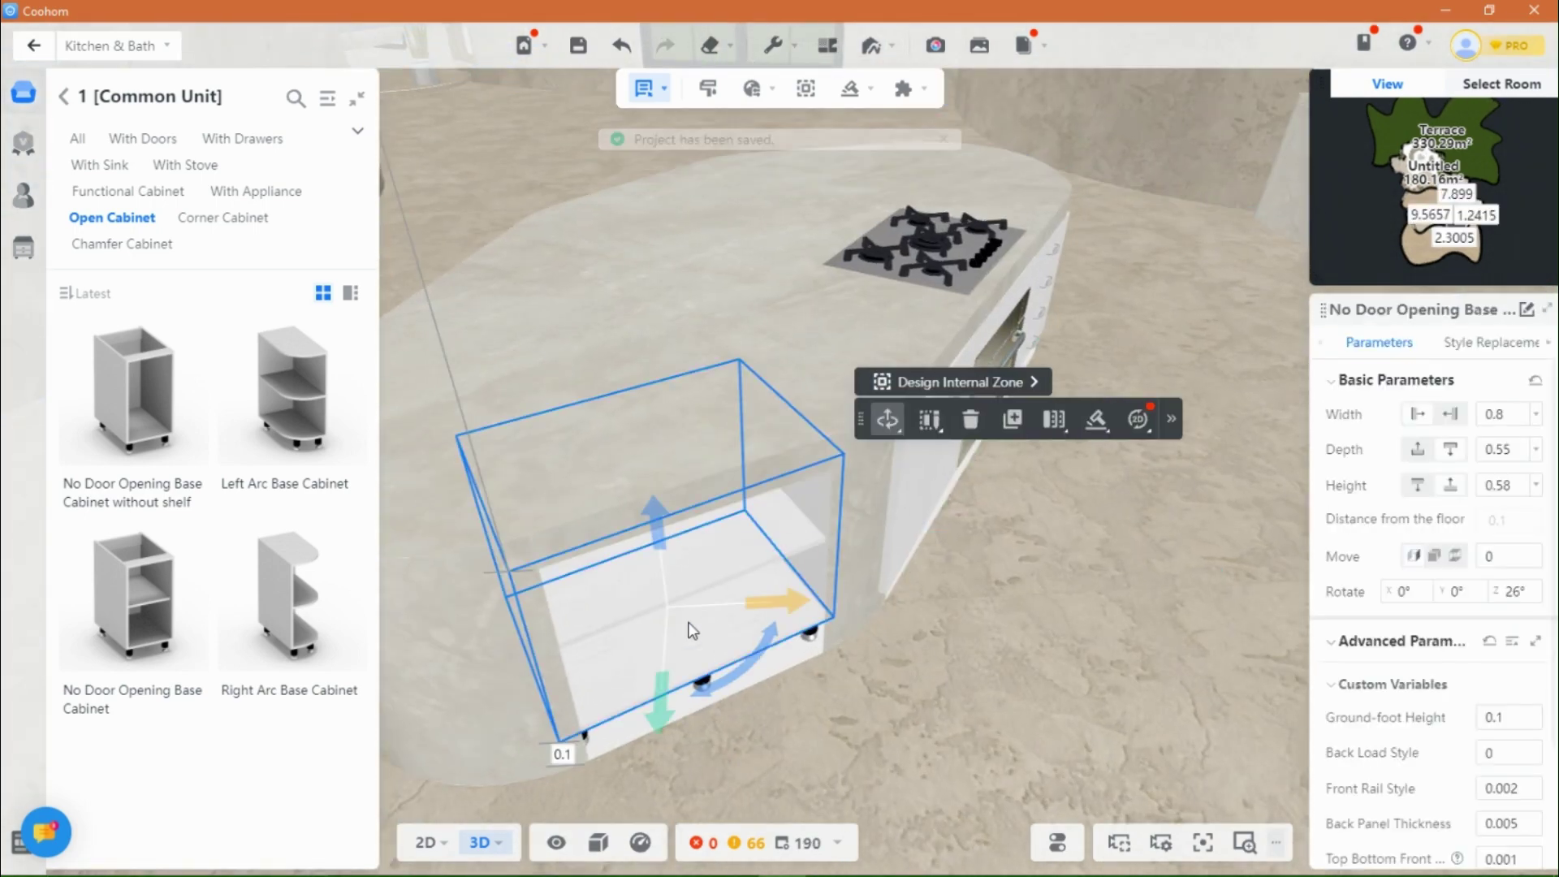
drag(753, 659, 767, 667)
click(805, 739)
mouse_move(805, 739)
mouse_down()
mouse_move(675, 772)
mouse_move(820, 747)
mouse_up()
click(699, 683)
drag(703, 689, 711, 692)
Step: Generate a footline for the island's drawer, oven, door and open shelf cabinets
click(970, 713)
drag(970, 713, 820, 693)
click(850, 87)
click(828, 198)
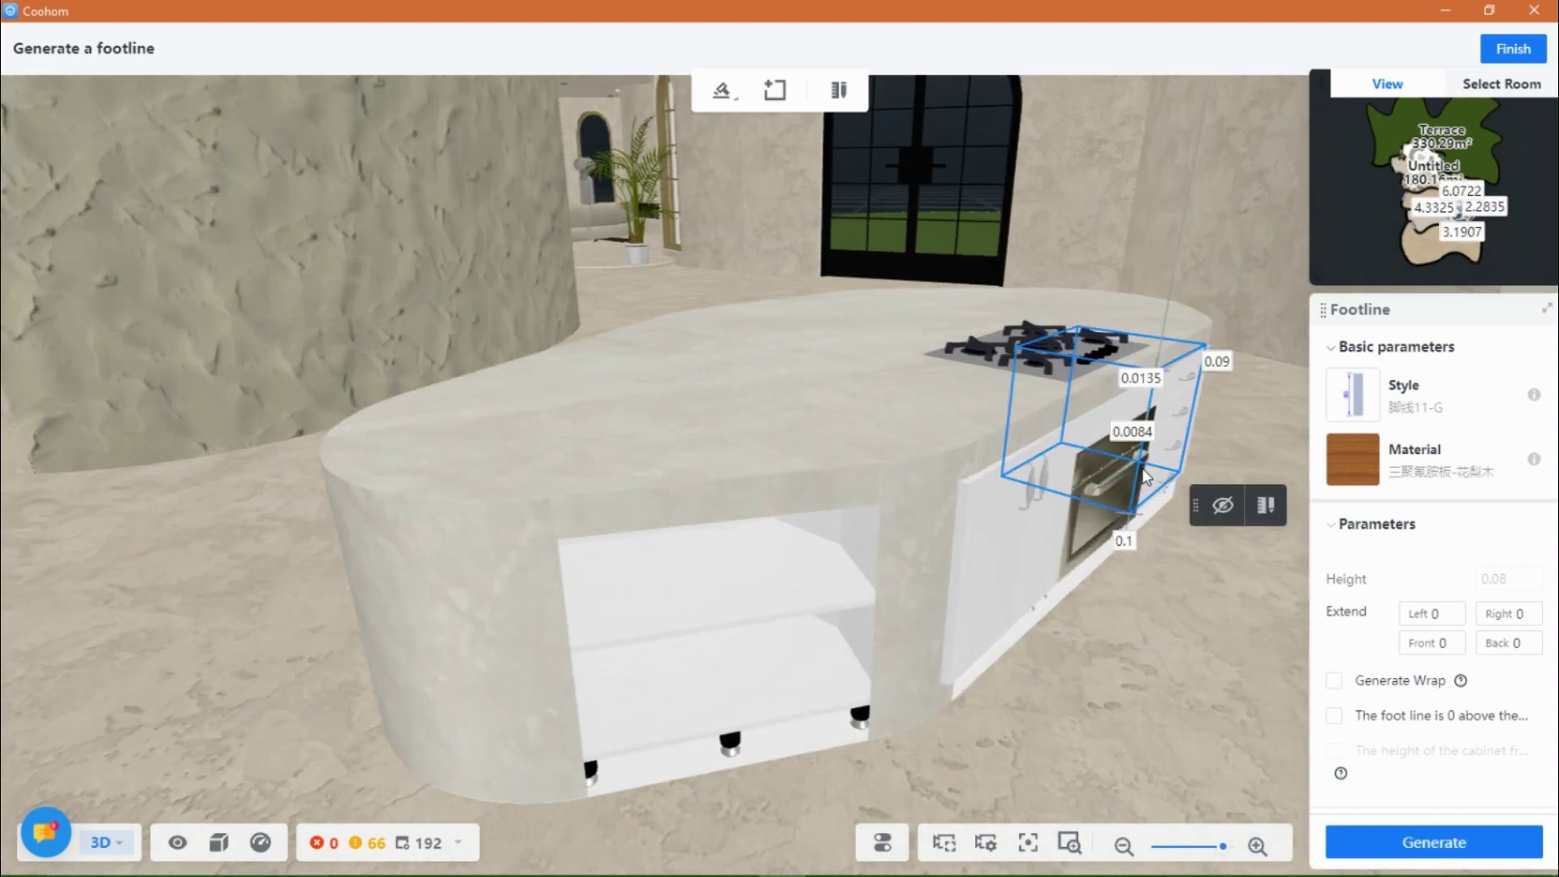
ctrl+click(1106, 533)
ctrl+click(780, 617)
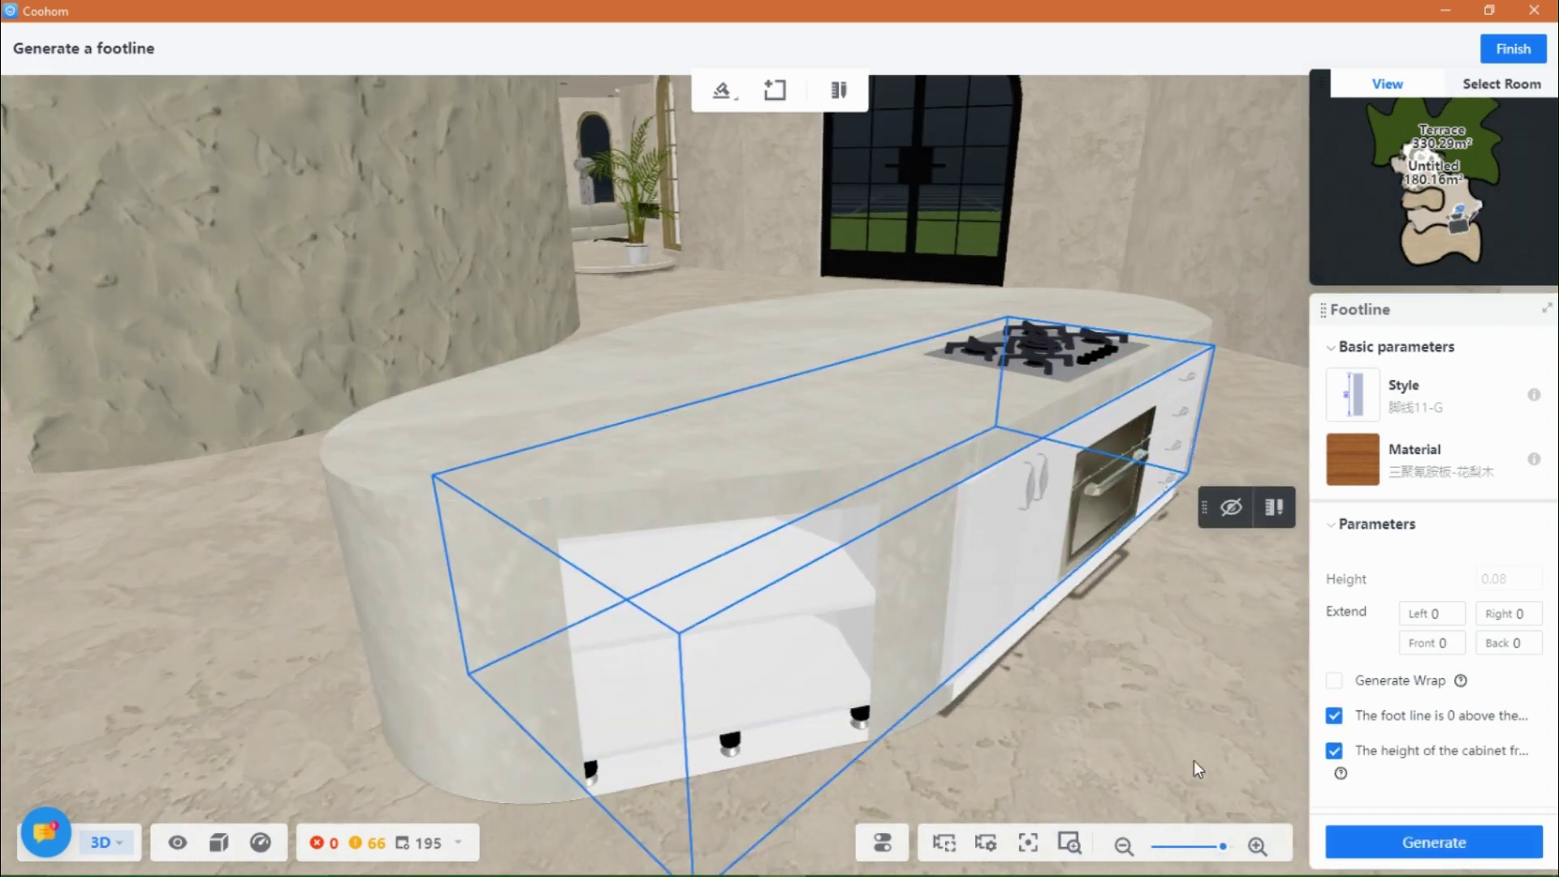
click(1434, 842)
drag(1229, 773, 971, 599)
Step: Try the Marble material on the island's footline
click(1352, 459)
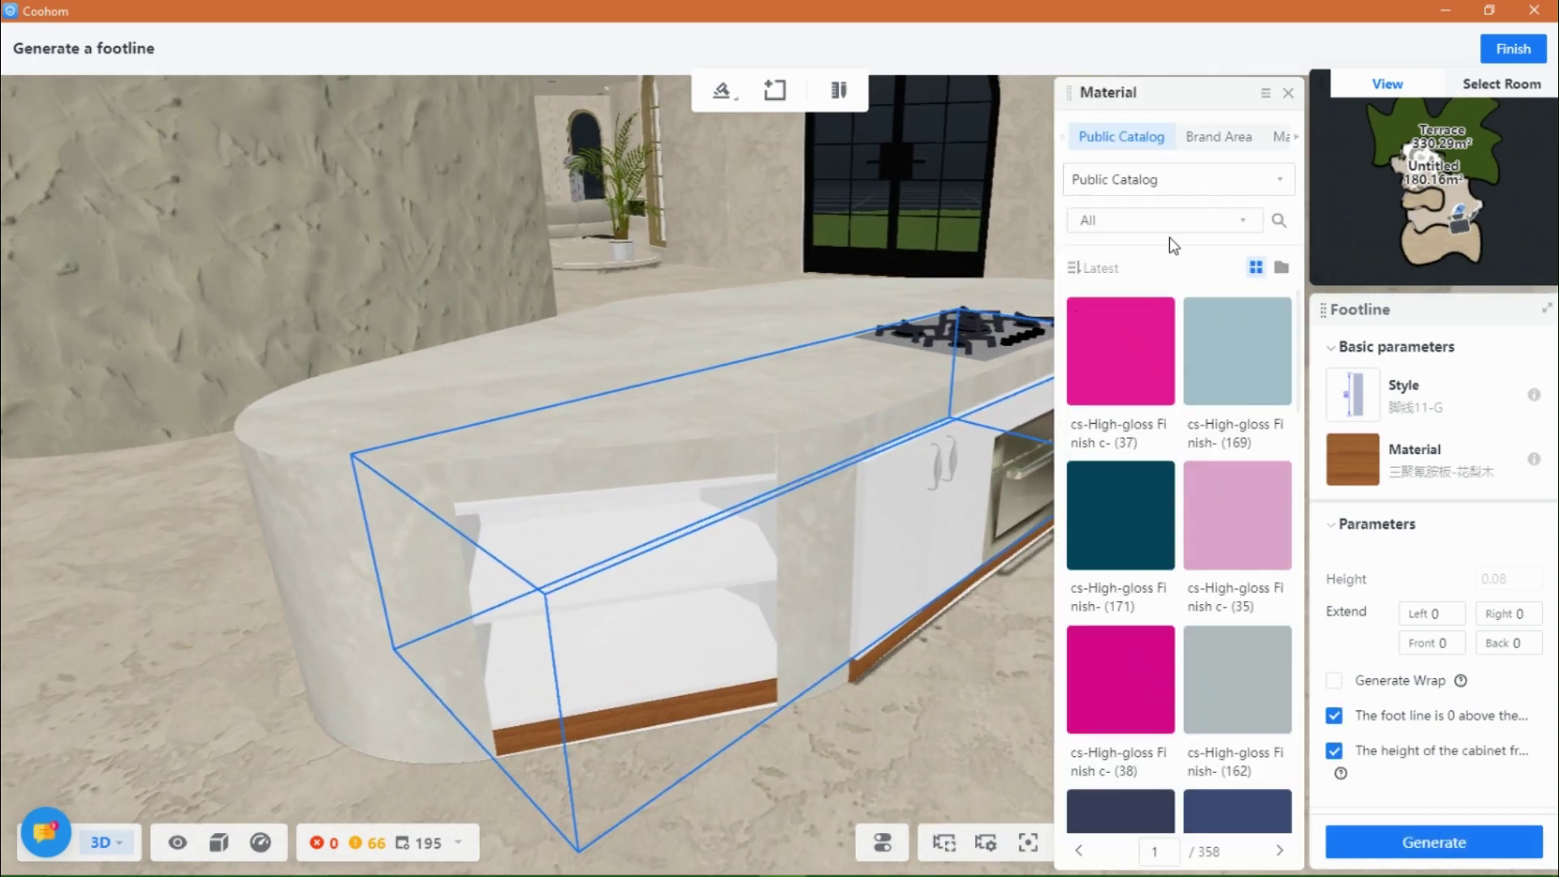
text(le)
key(Return)
click(1237, 349)
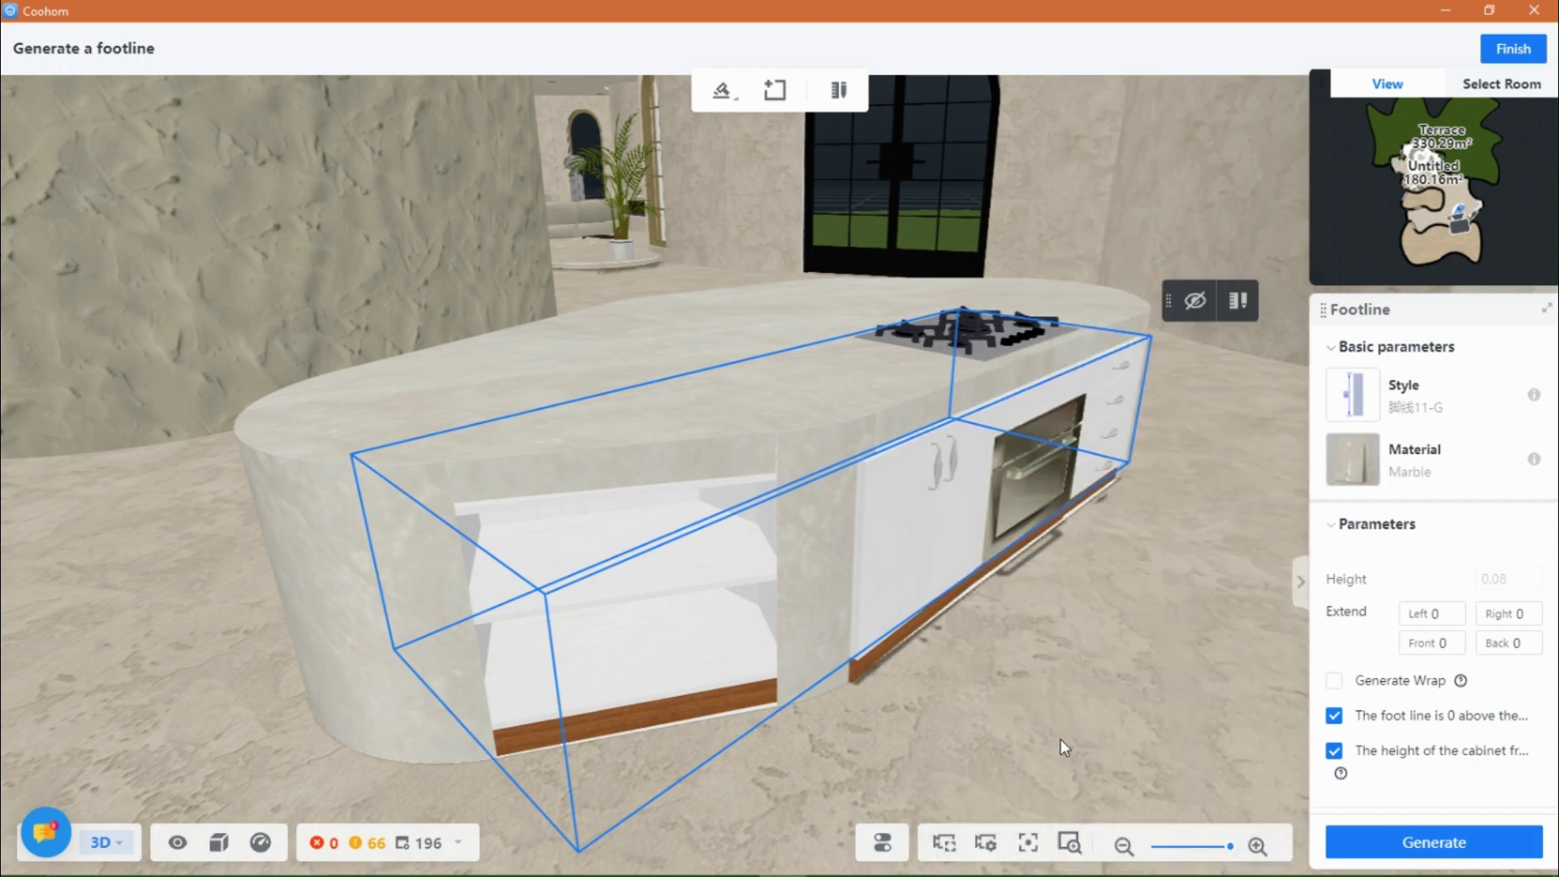
drag(1097, 550, 1074, 549)
Step: Change the footline's material to Marble-H3 from the public catalog and finish the footline
click(1353, 460)
click(1169, 221)
text(marble)
key(Return)
scroll(1183, 519, down, 12)
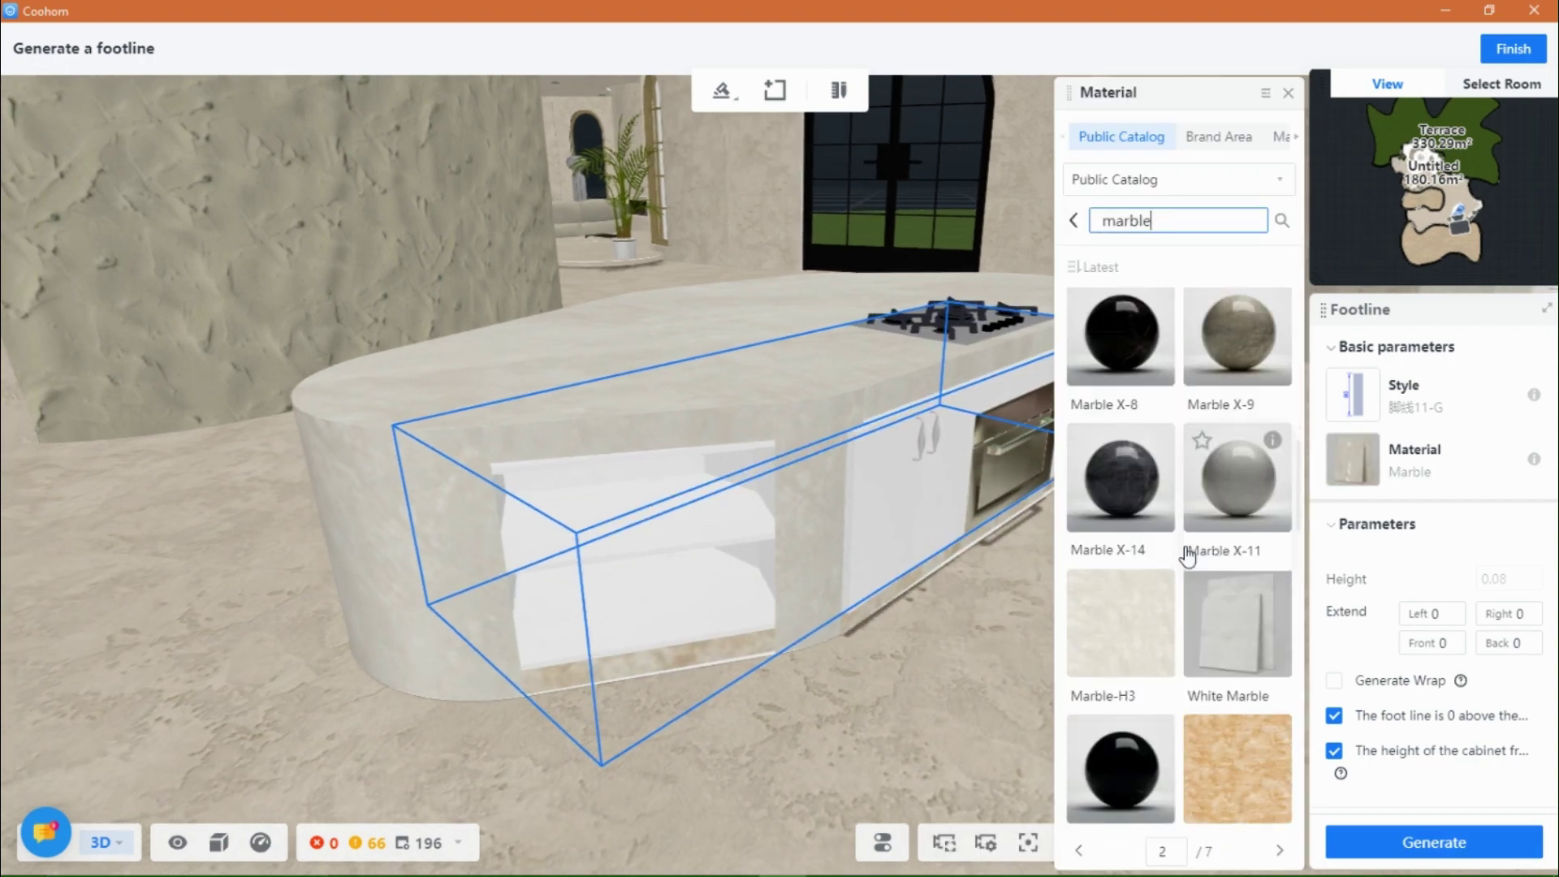
click(1166, 590)
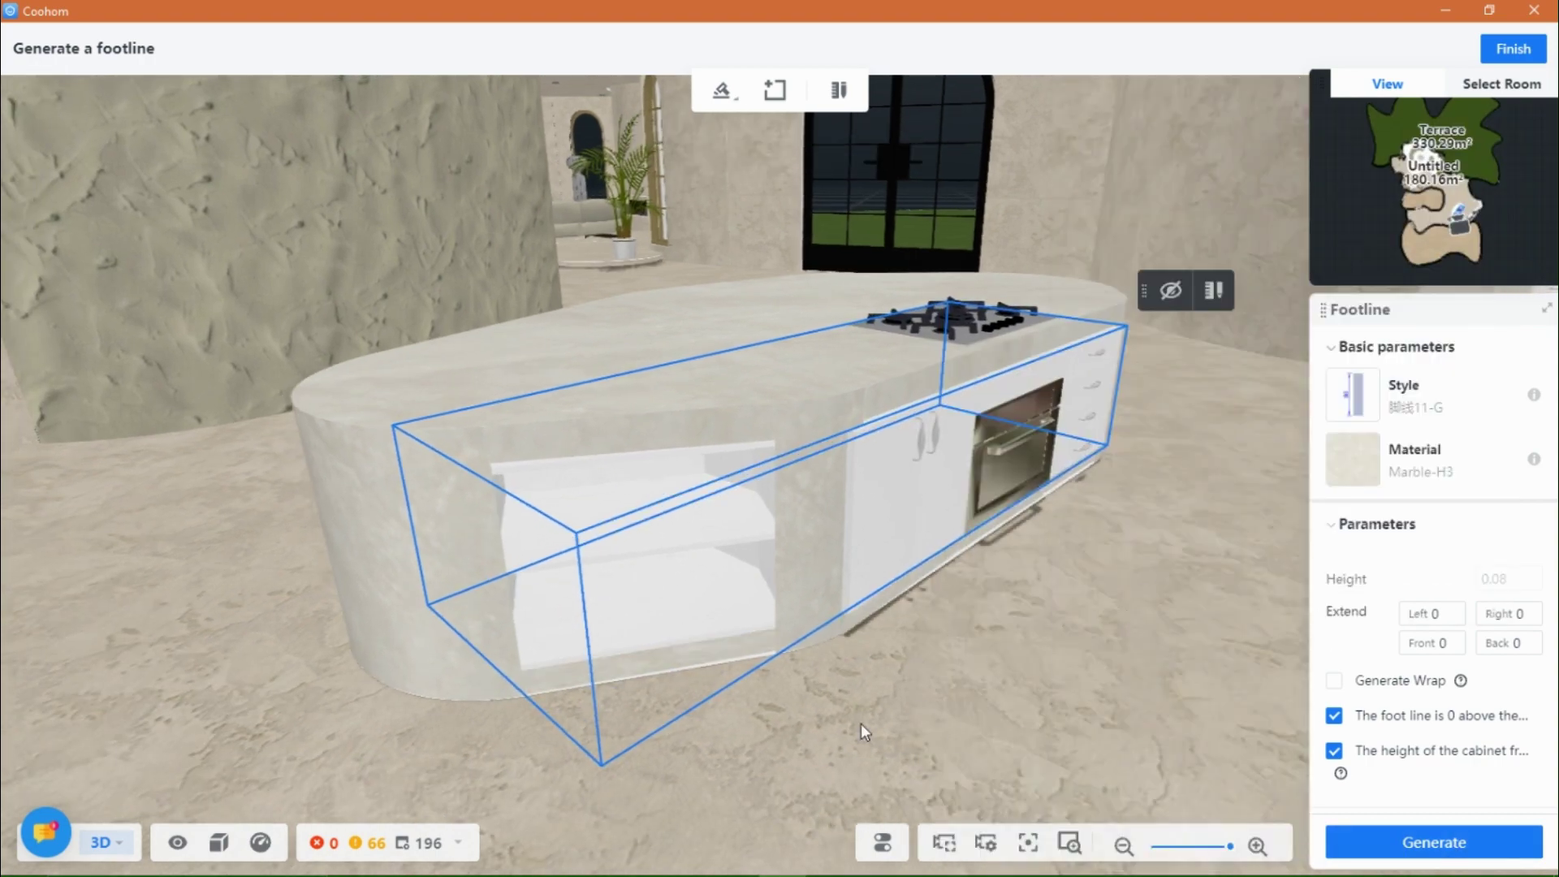
drag(860, 723, 810, 712)
click(1513, 49)
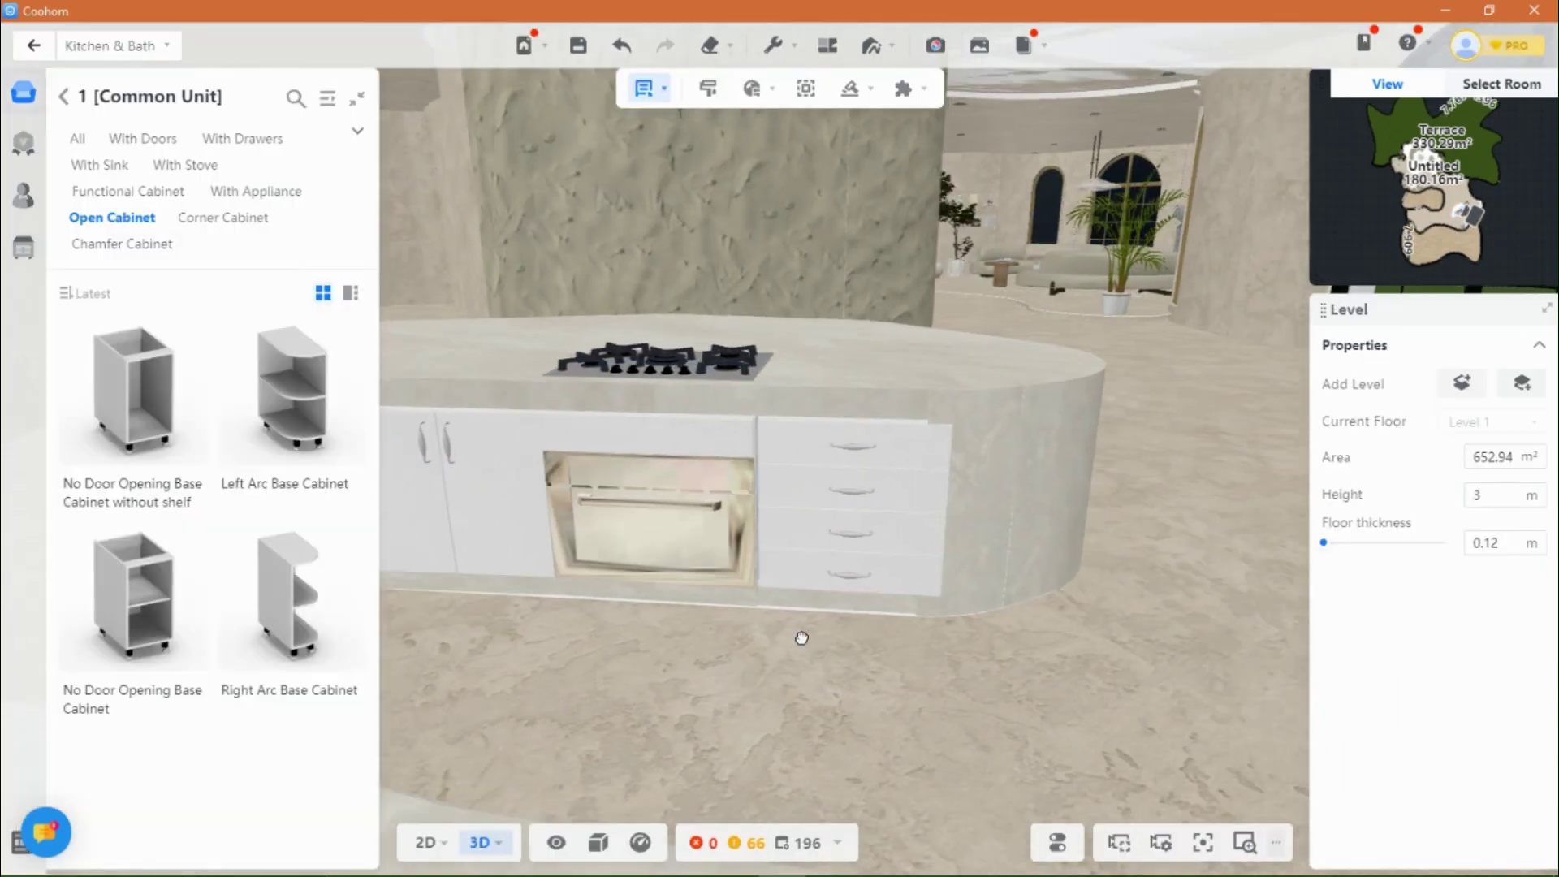
Step: Start a whole replacement for the Kitchen & Bath models and search the carcass materials for "wood"
drag(801, 633, 917, 639)
drag(641, 646, 663, 285)
click(744, 128)
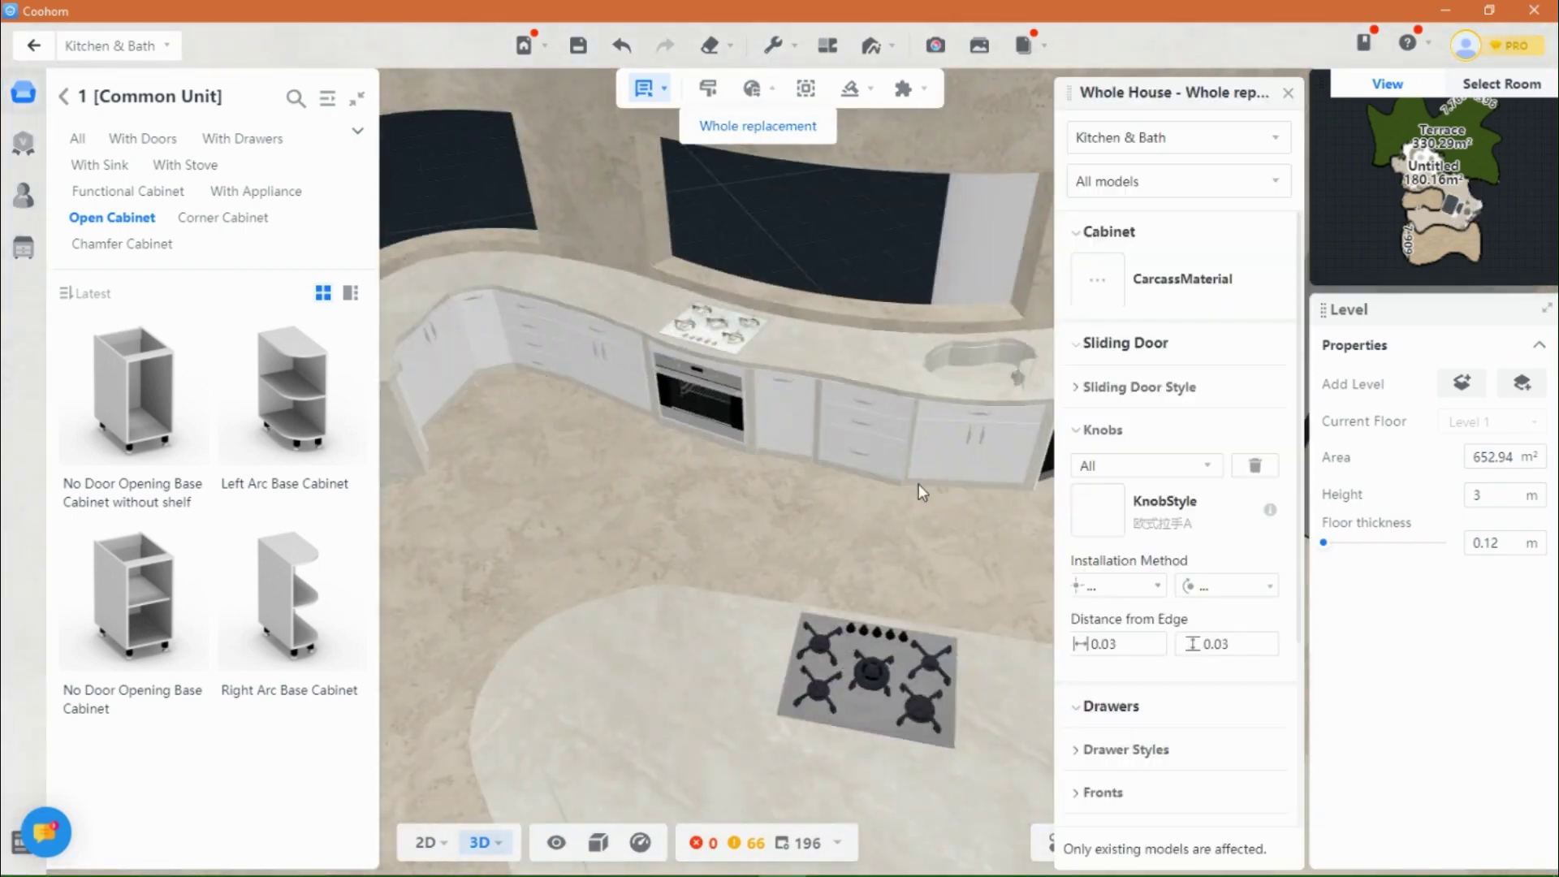
click(1097, 279)
click(923, 221)
text(wood)
key(Return)
drag(593, 560, 672, 557)
click(357, 98)
drag(406, 373, 403, 457)
scroll(894, 577, down, 10)
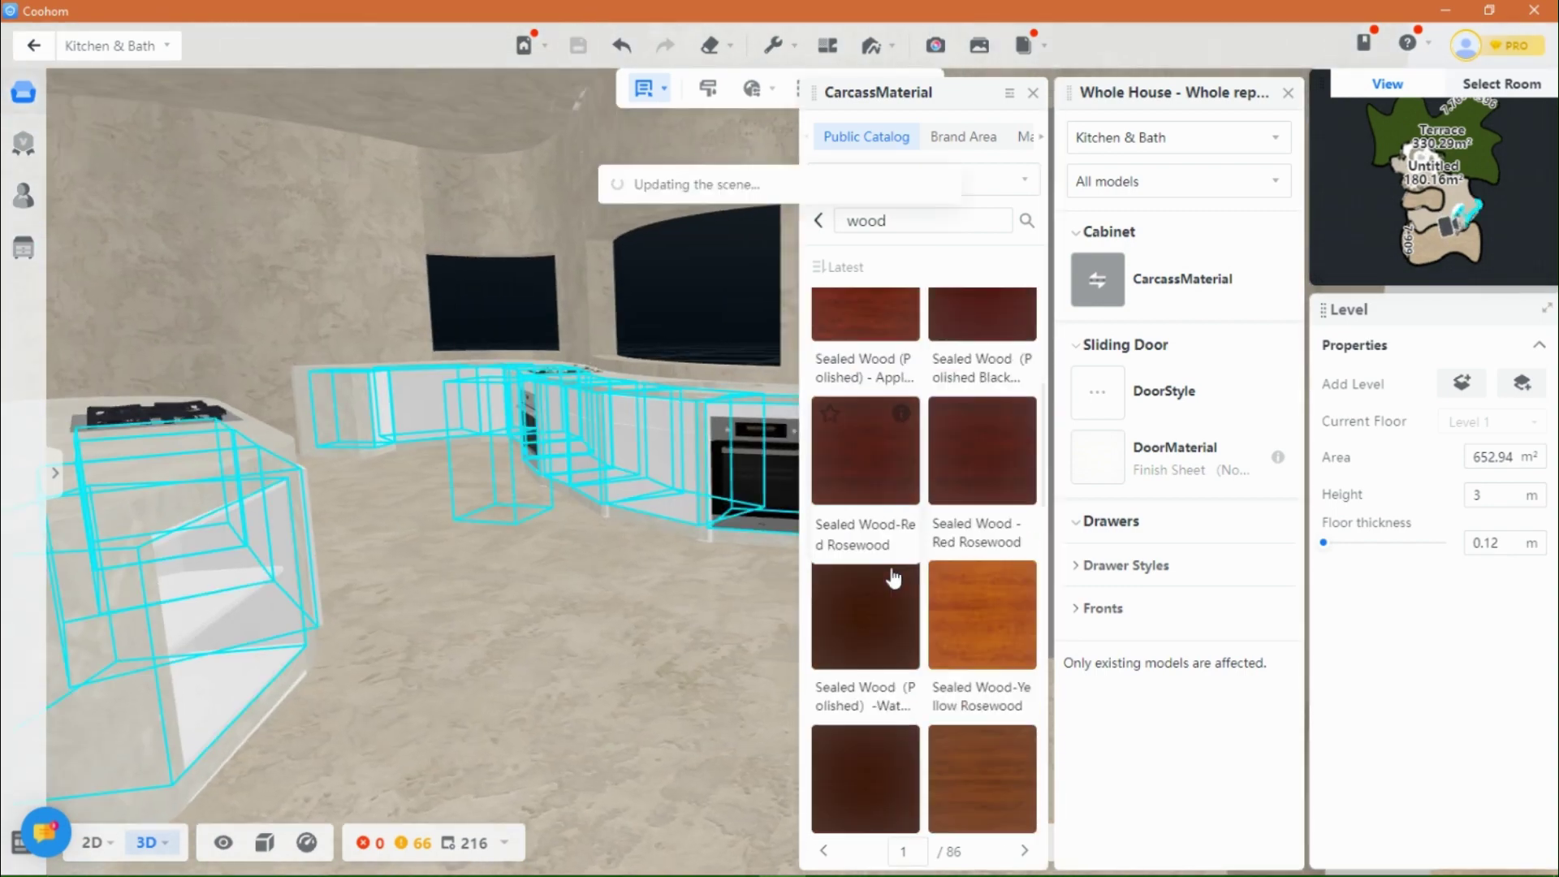
Step: Try Coohom - Wood Grain on all cabinet carcasses and replace it with Coohom - Black Wood
click(1025, 851)
scroll(923, 569, down, 10)
click(1025, 851)
scroll(991, 422, down, 10)
click(991, 421)
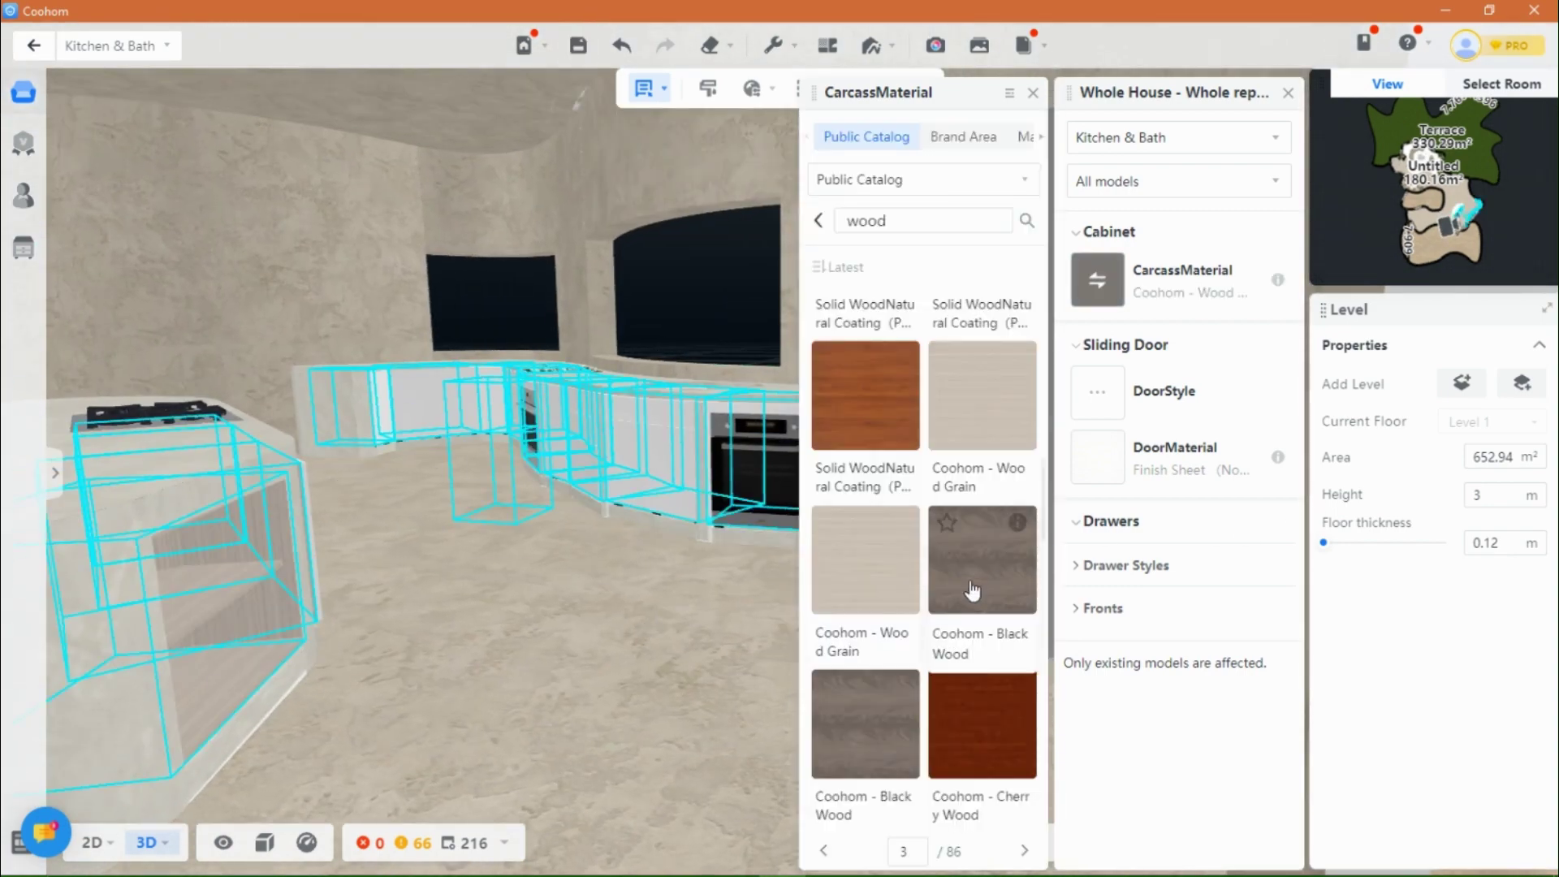
drag(699, 455, 714, 585)
drag(578, 376, 195, 584)
Step: Try the Solid Wood Series 03-Pinch Plate Door Panel 1 style on all cabinet doors
click(1109, 402)
drag(633, 503, 268, 617)
scroll(891, 504, down, 5)
scroll(885, 552, down, 5)
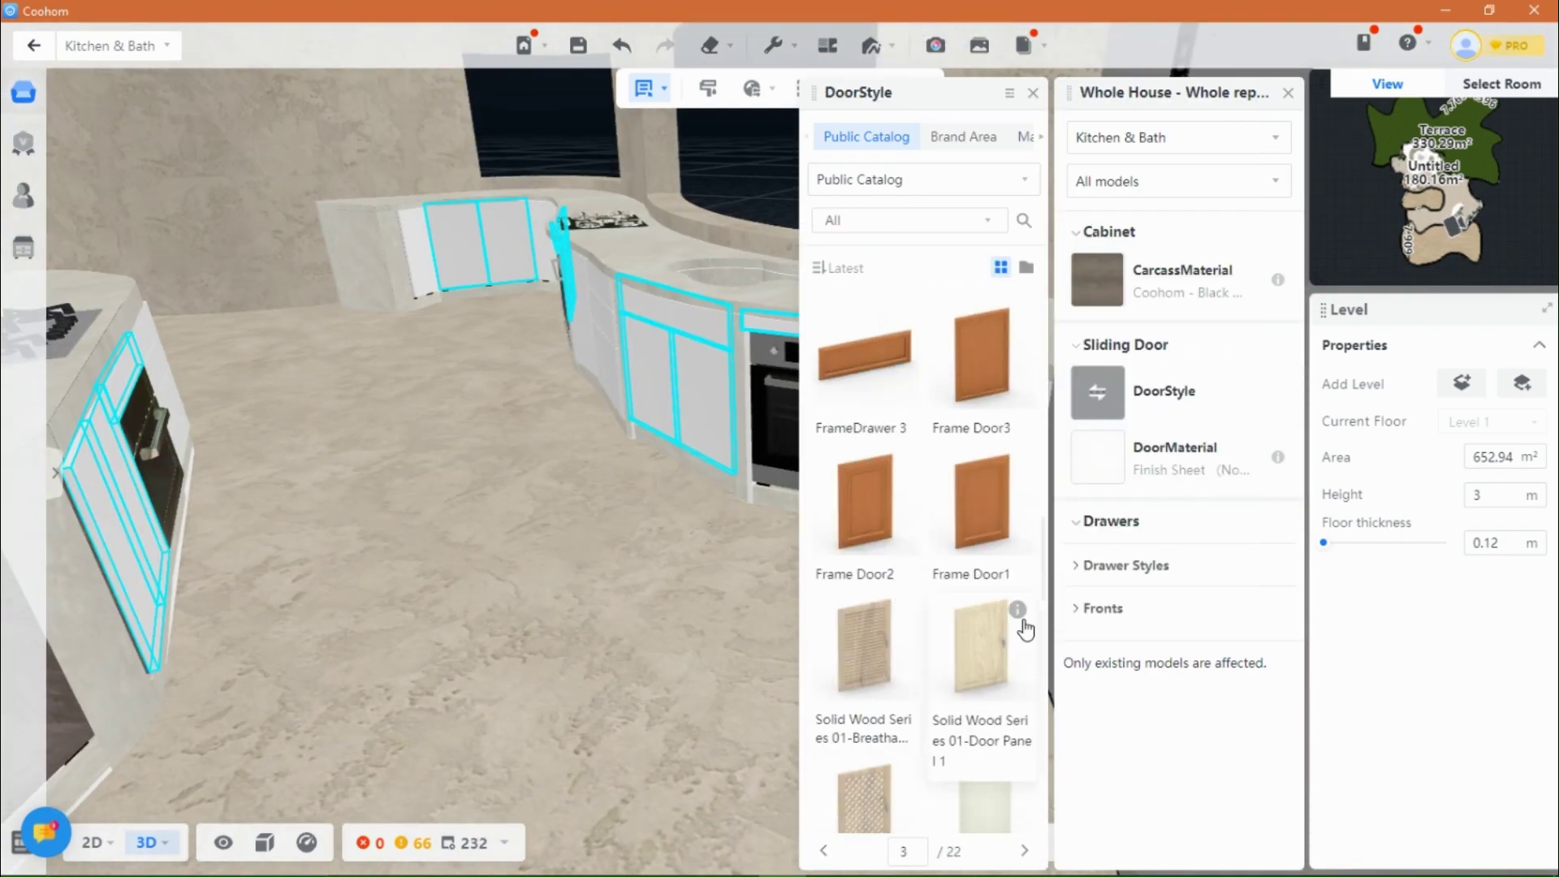
scroll(900, 622, down, 10)
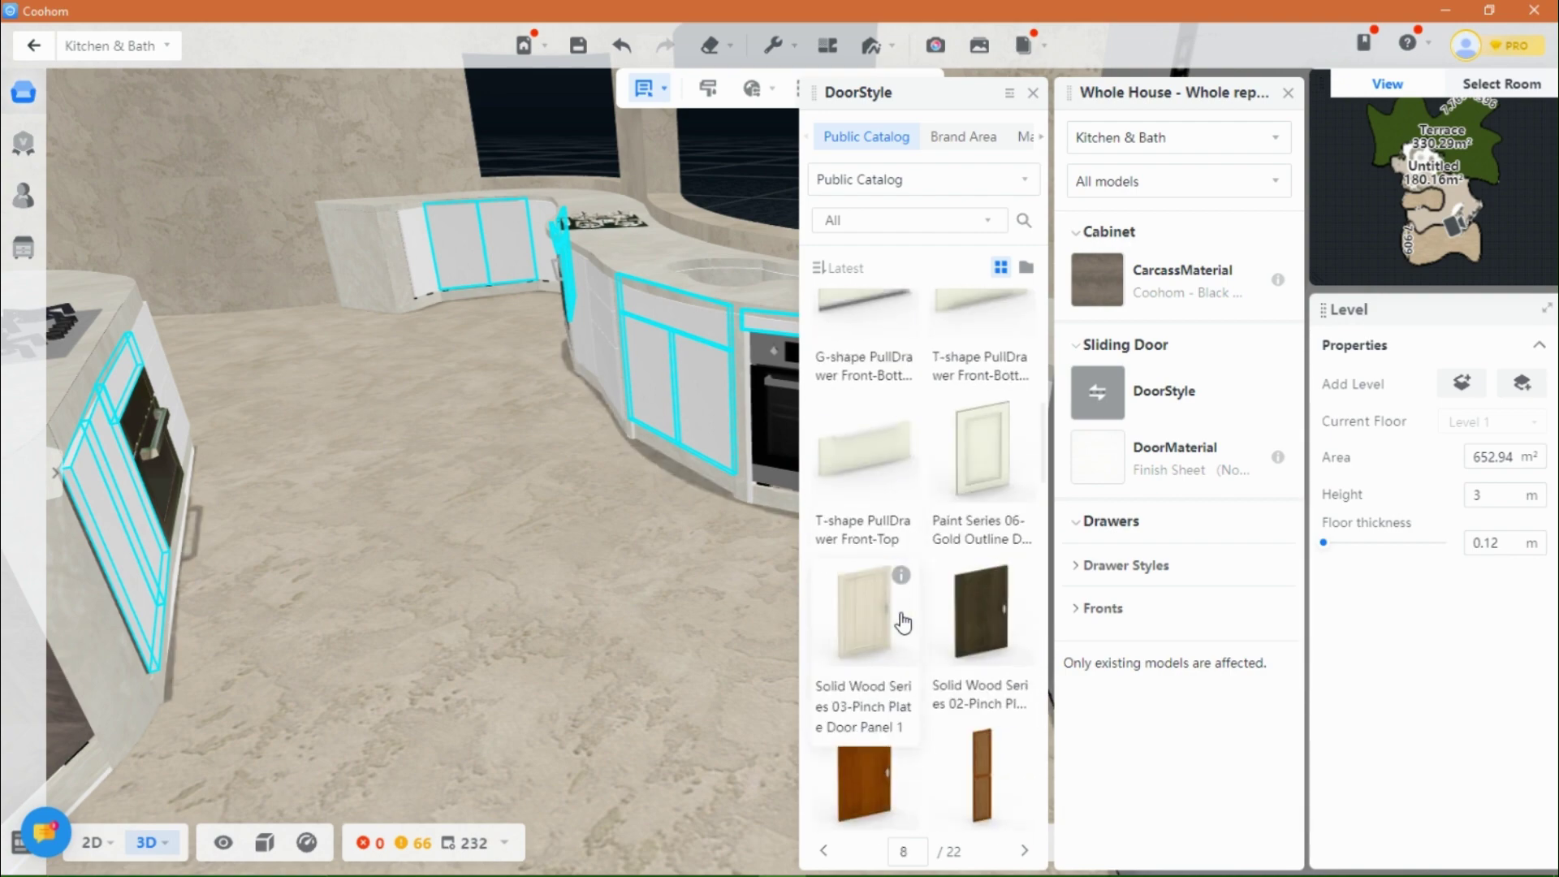
scroll(897, 624, up, 3)
click(861, 624)
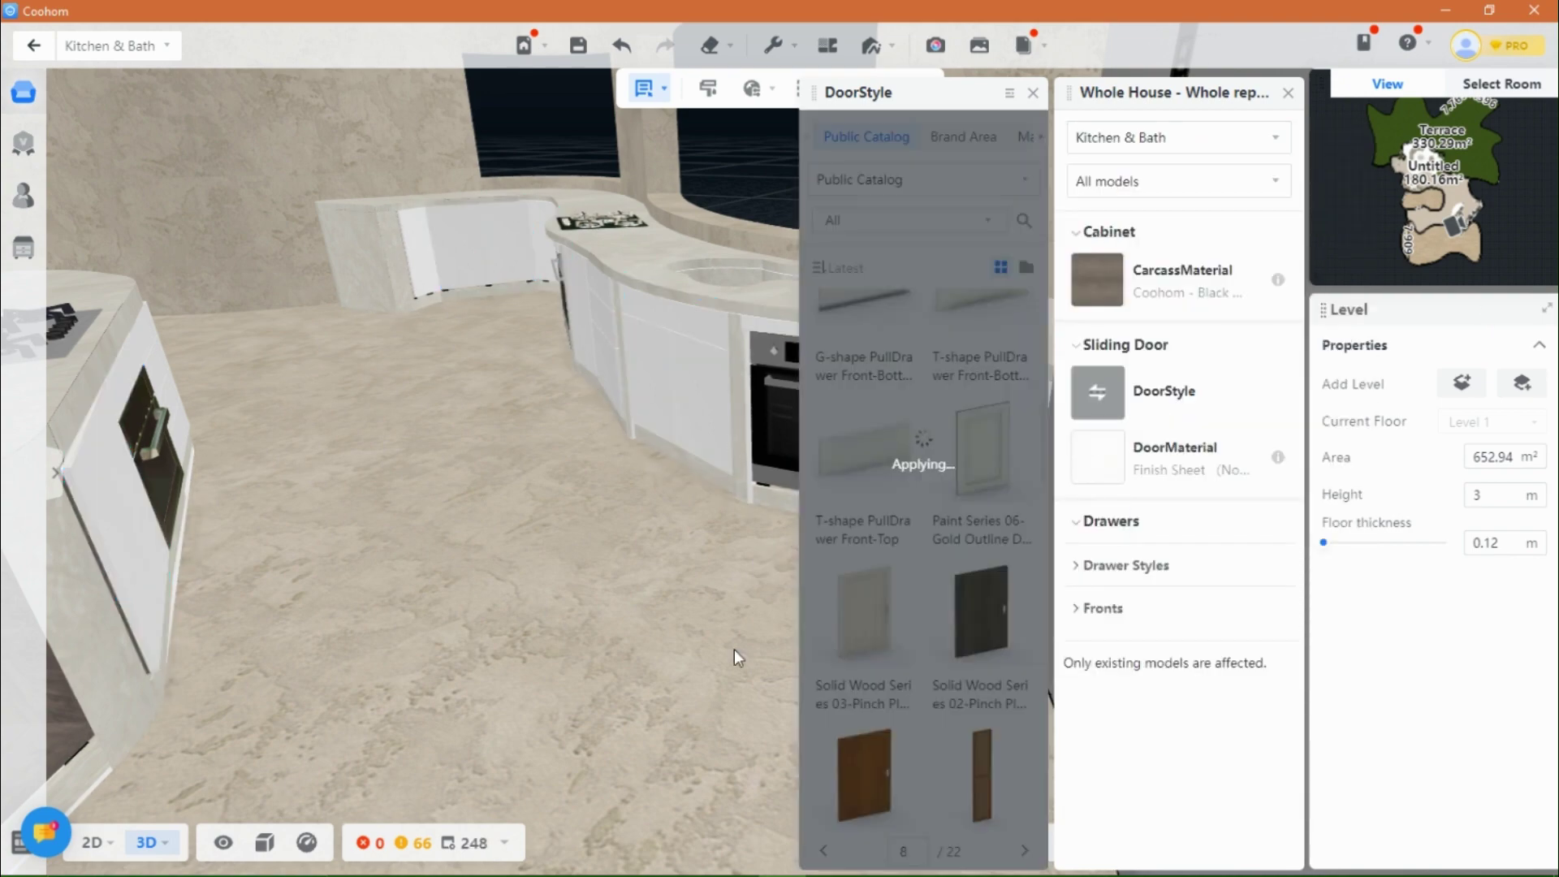
scroll(452, 601, down, 2)
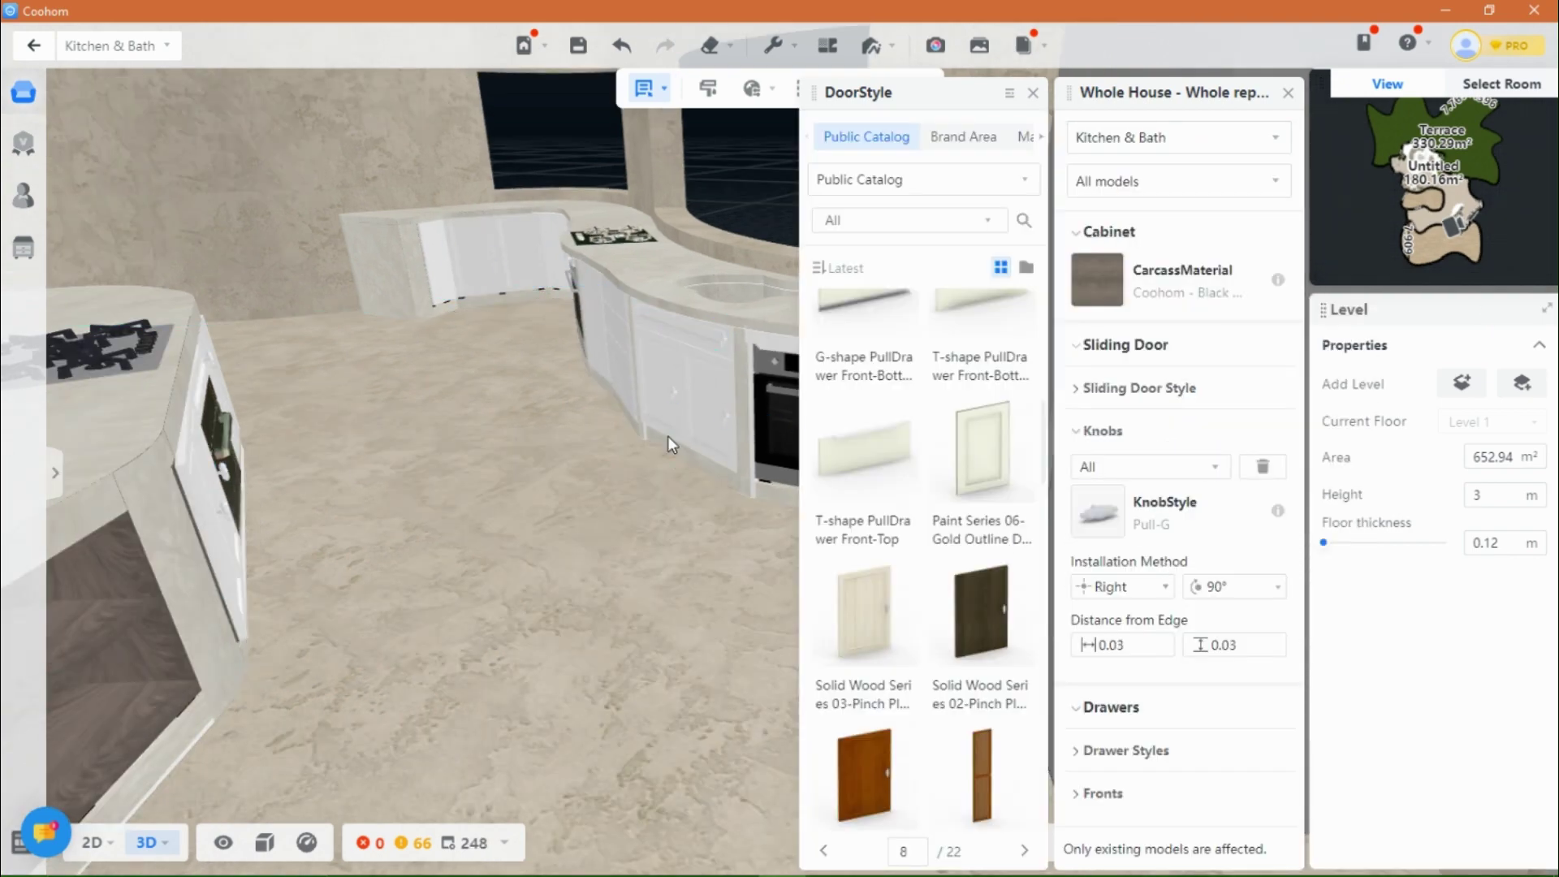
Step: Change the style of all cabinet doors to a Framing series 04 panel from the public catalog
drag(668, 442, 456, 682)
scroll(888, 387, down, 5)
scroll(893, 380, down, 5)
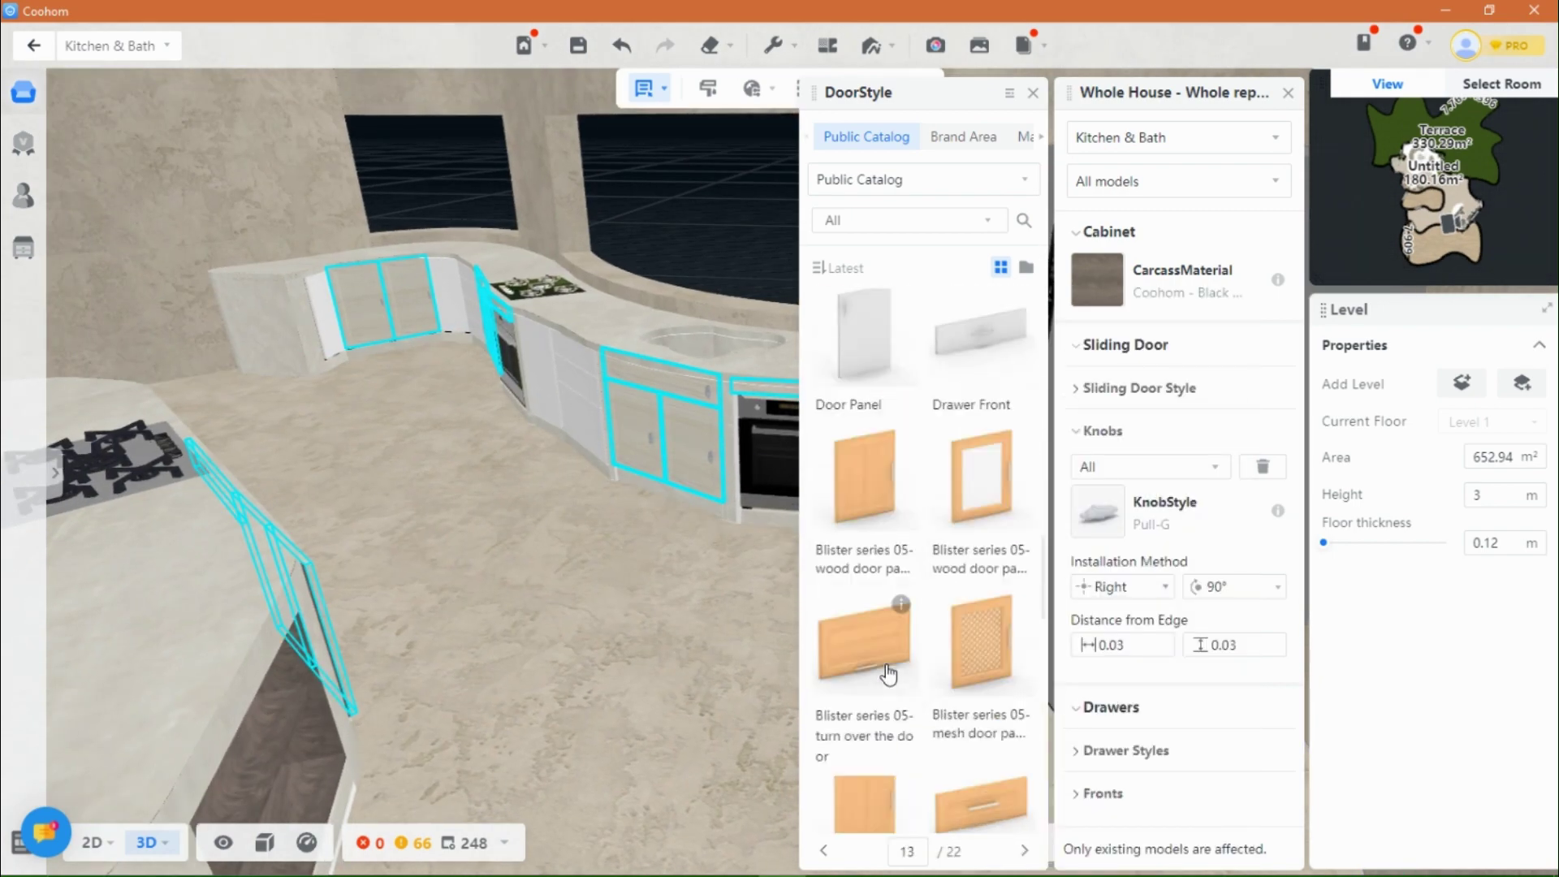
scroll(893, 731, down, 8)
click(895, 714)
scroll(487, 428, up, 4)
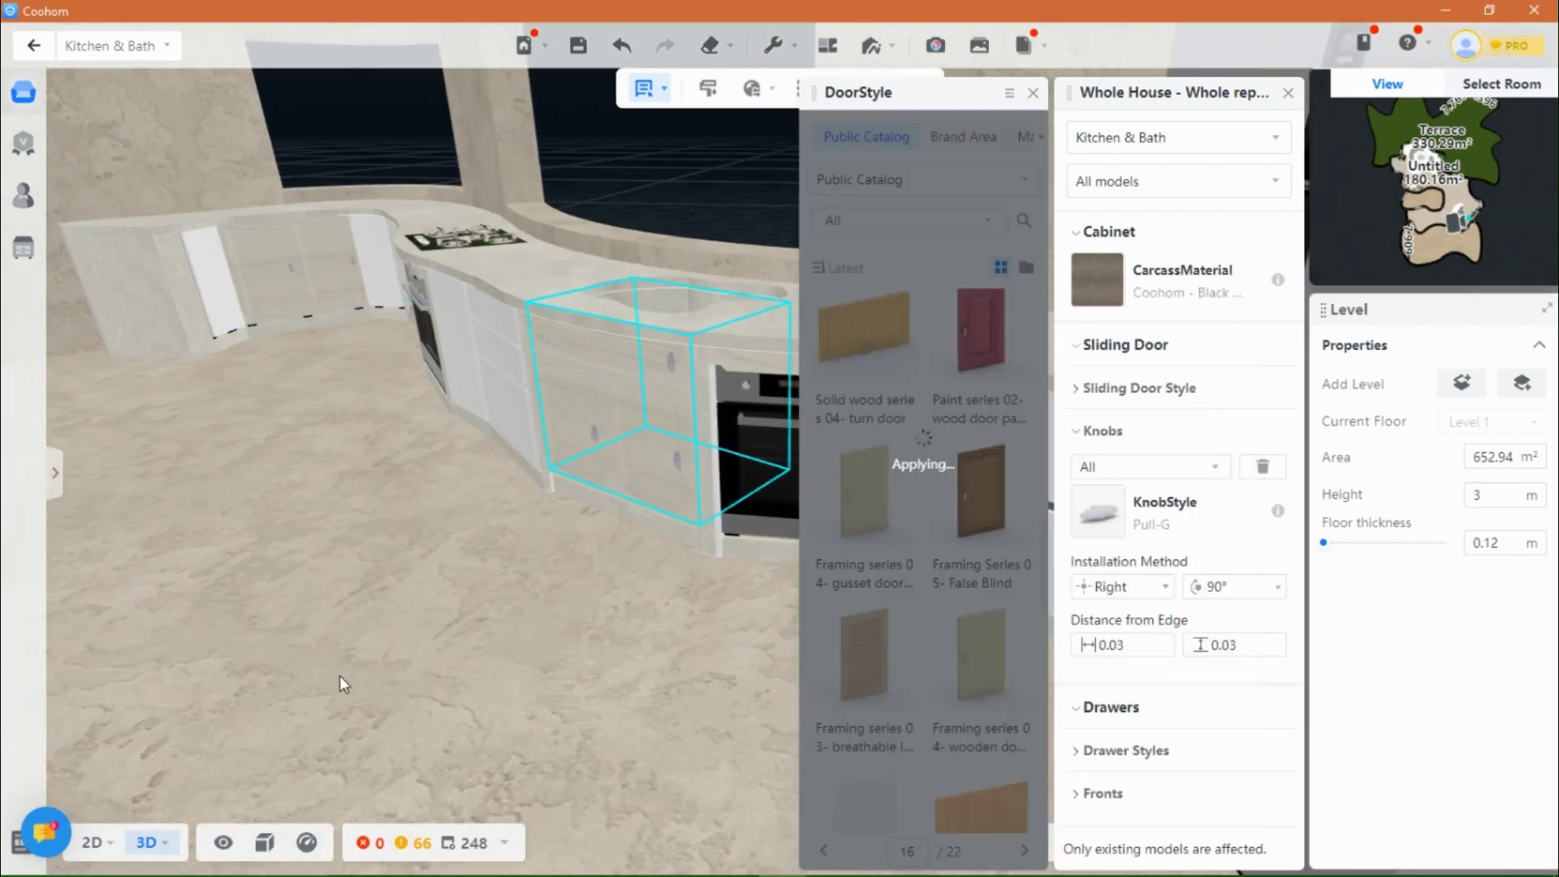
drag(341, 682, 464, 571)
drag(647, 734, 812, 671)
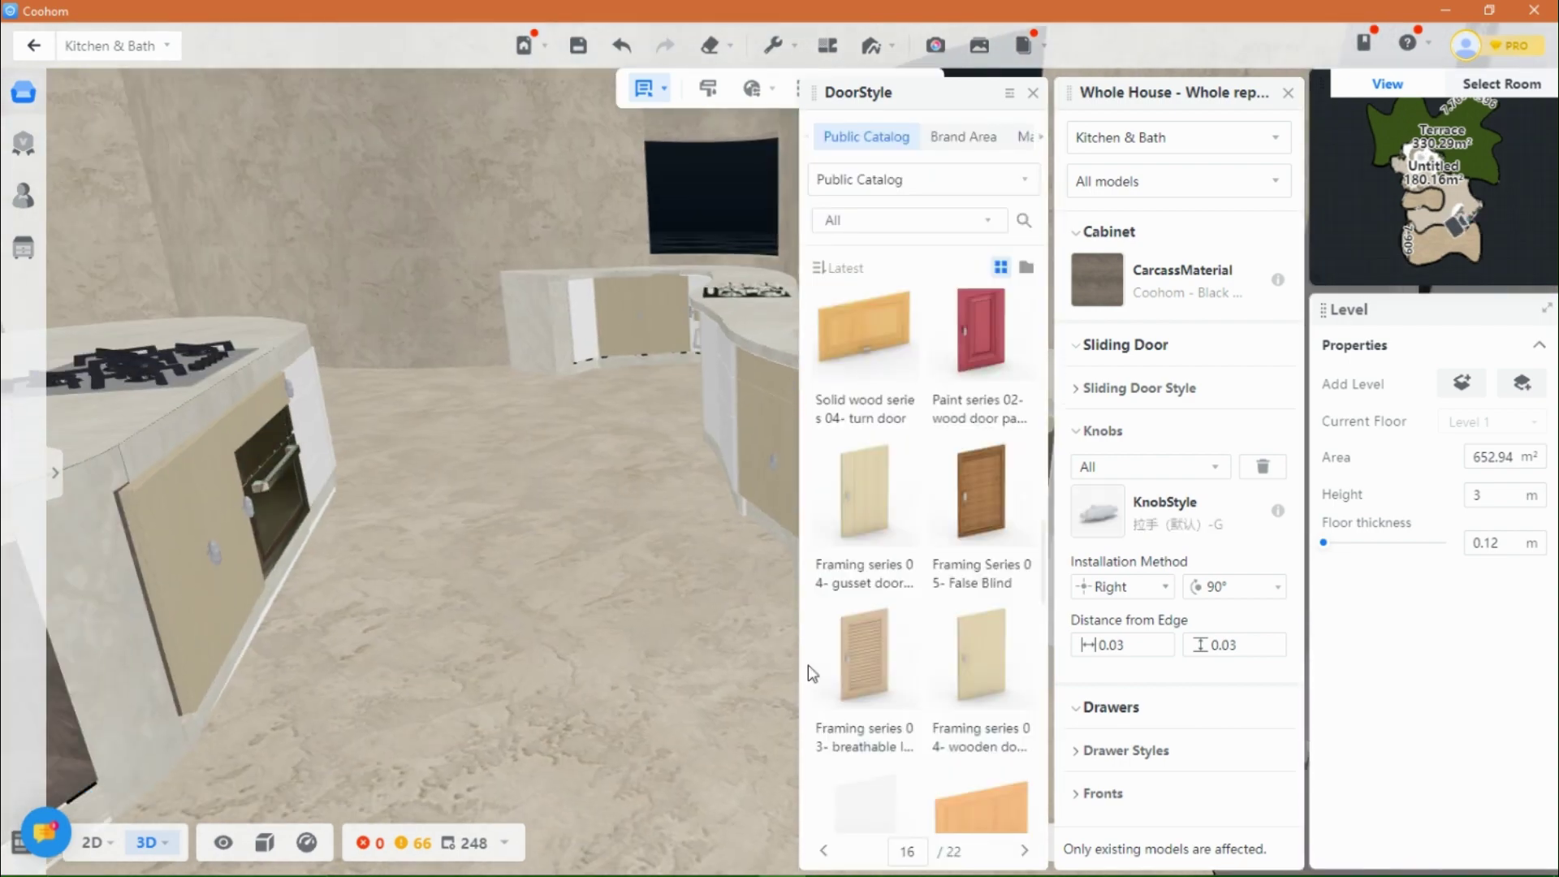
Step: Search the door materials for "beige" and apply Coohom - Beige to all cabinet doors
click(1096, 458)
drag(622, 600, 406, 576)
scroll(964, 466, down, 20)
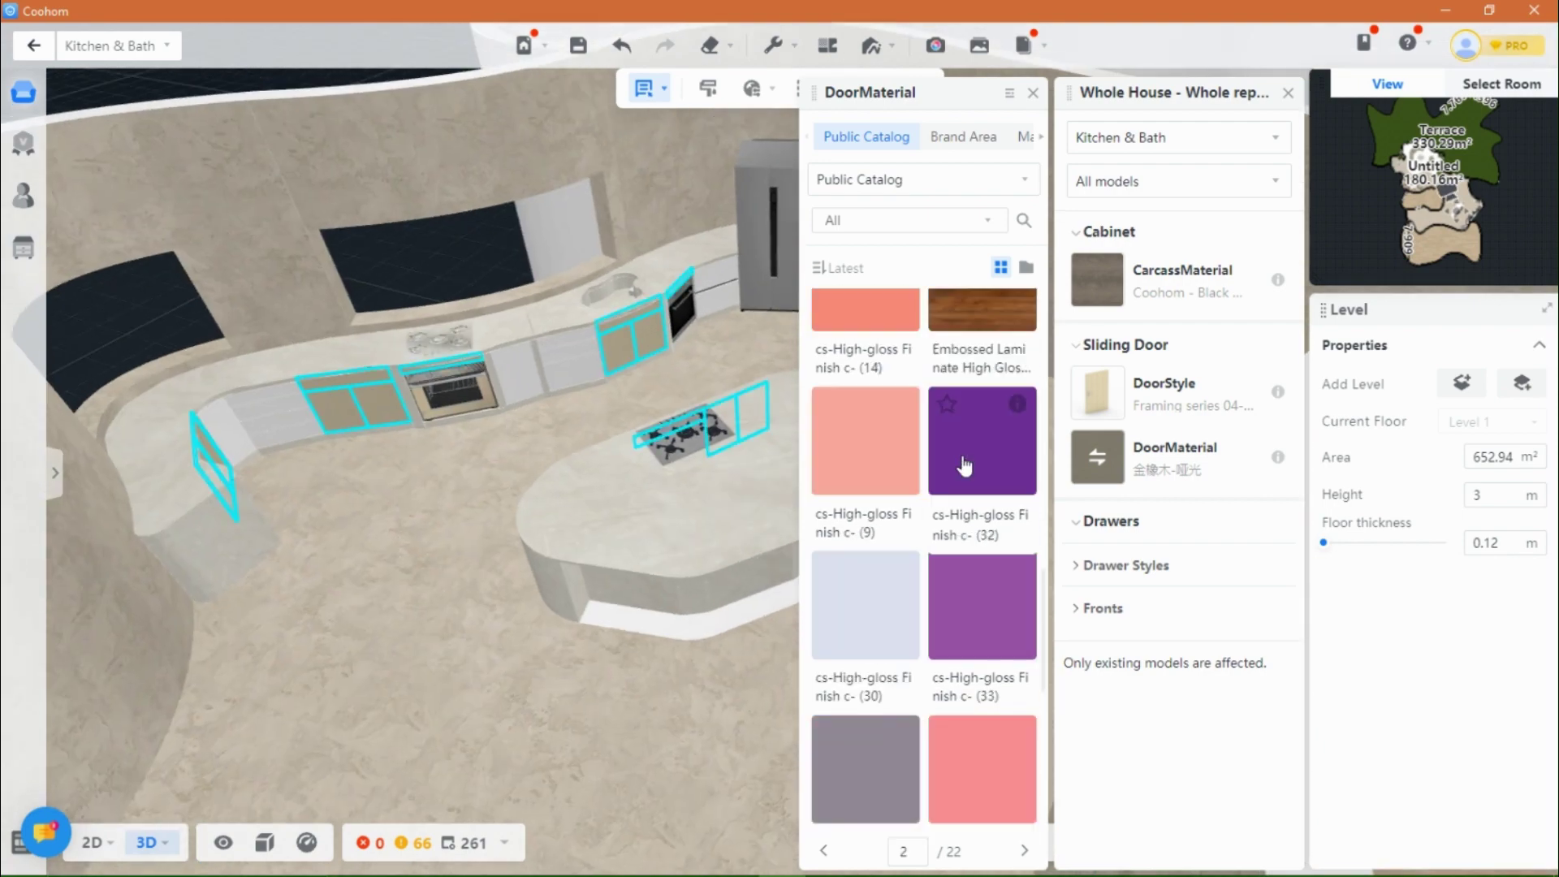
click(1024, 220)
text(beige)
key(Return)
click(912, 487)
scroll(515, 373, up, 8)
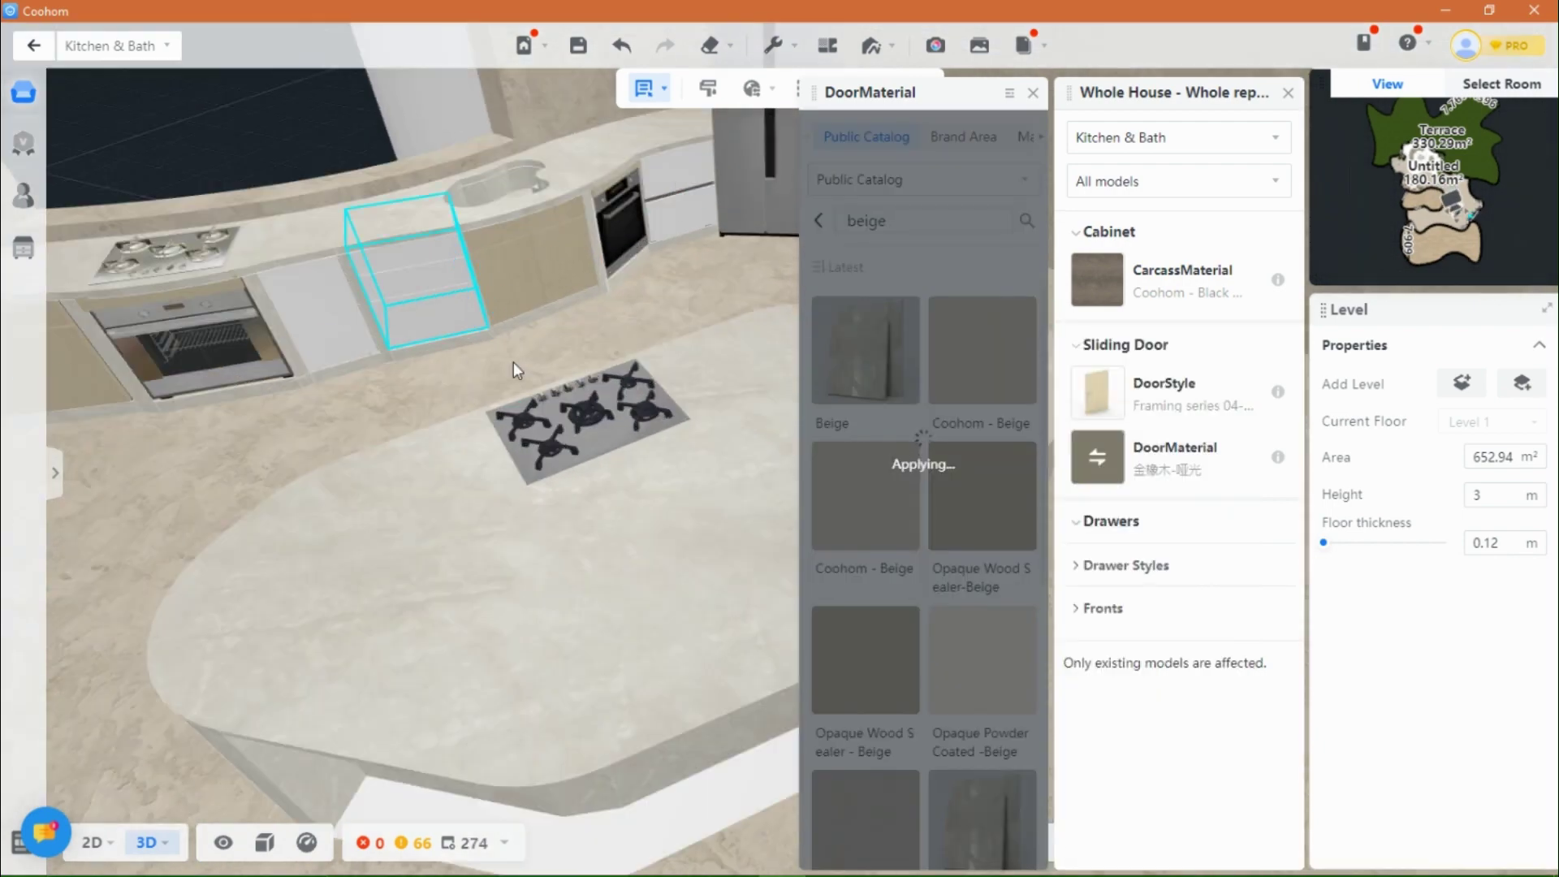
drag(671, 507, 439, 593)
click(916, 462)
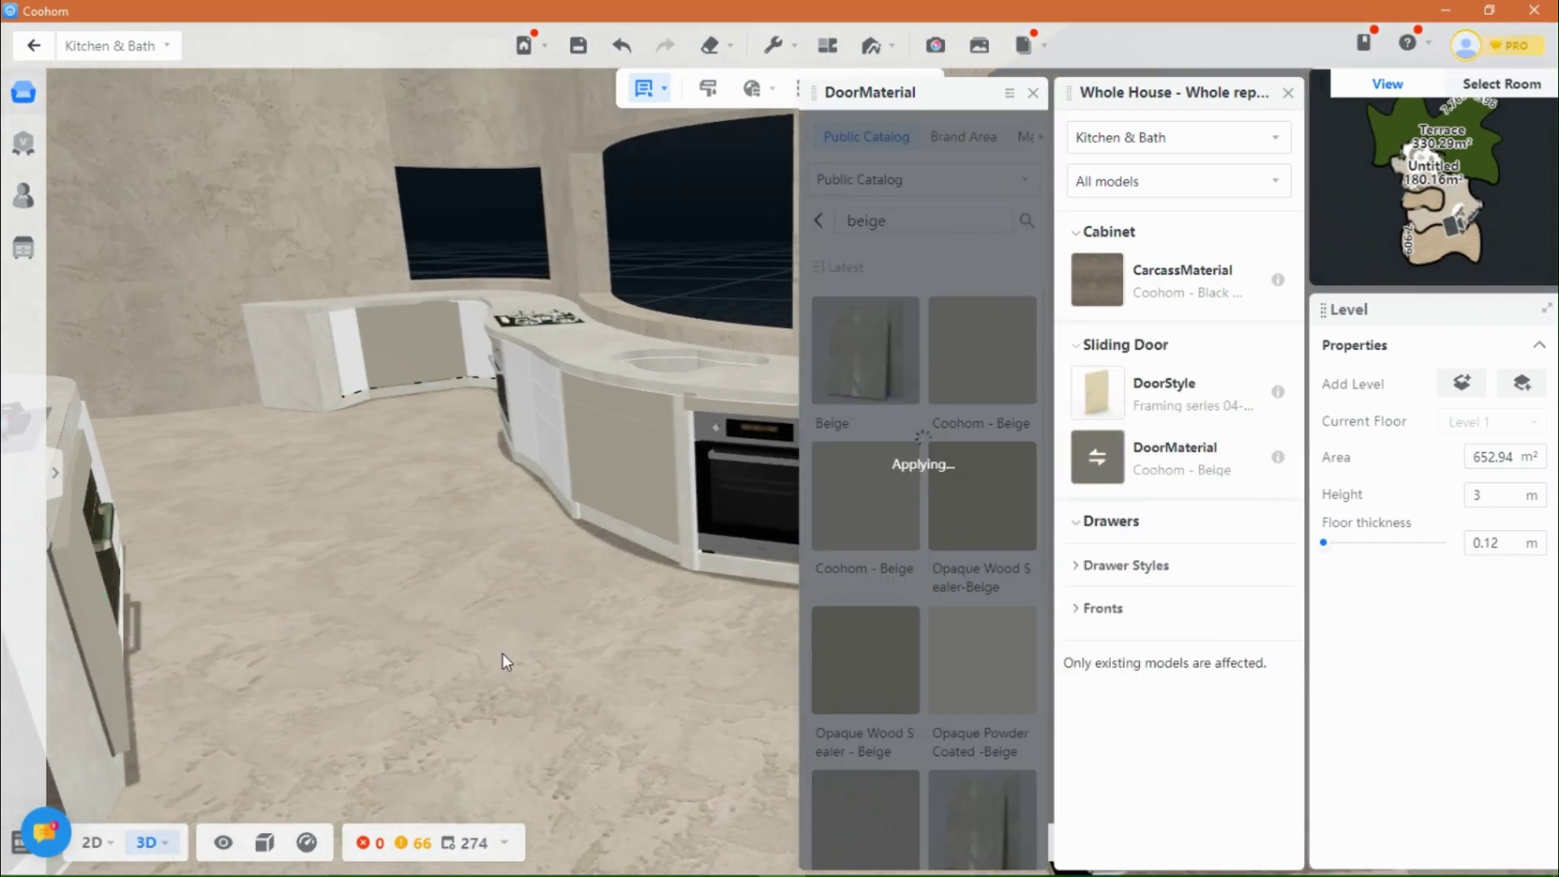
scroll(901, 731, down, 5)
scroll(901, 755, up, 5)
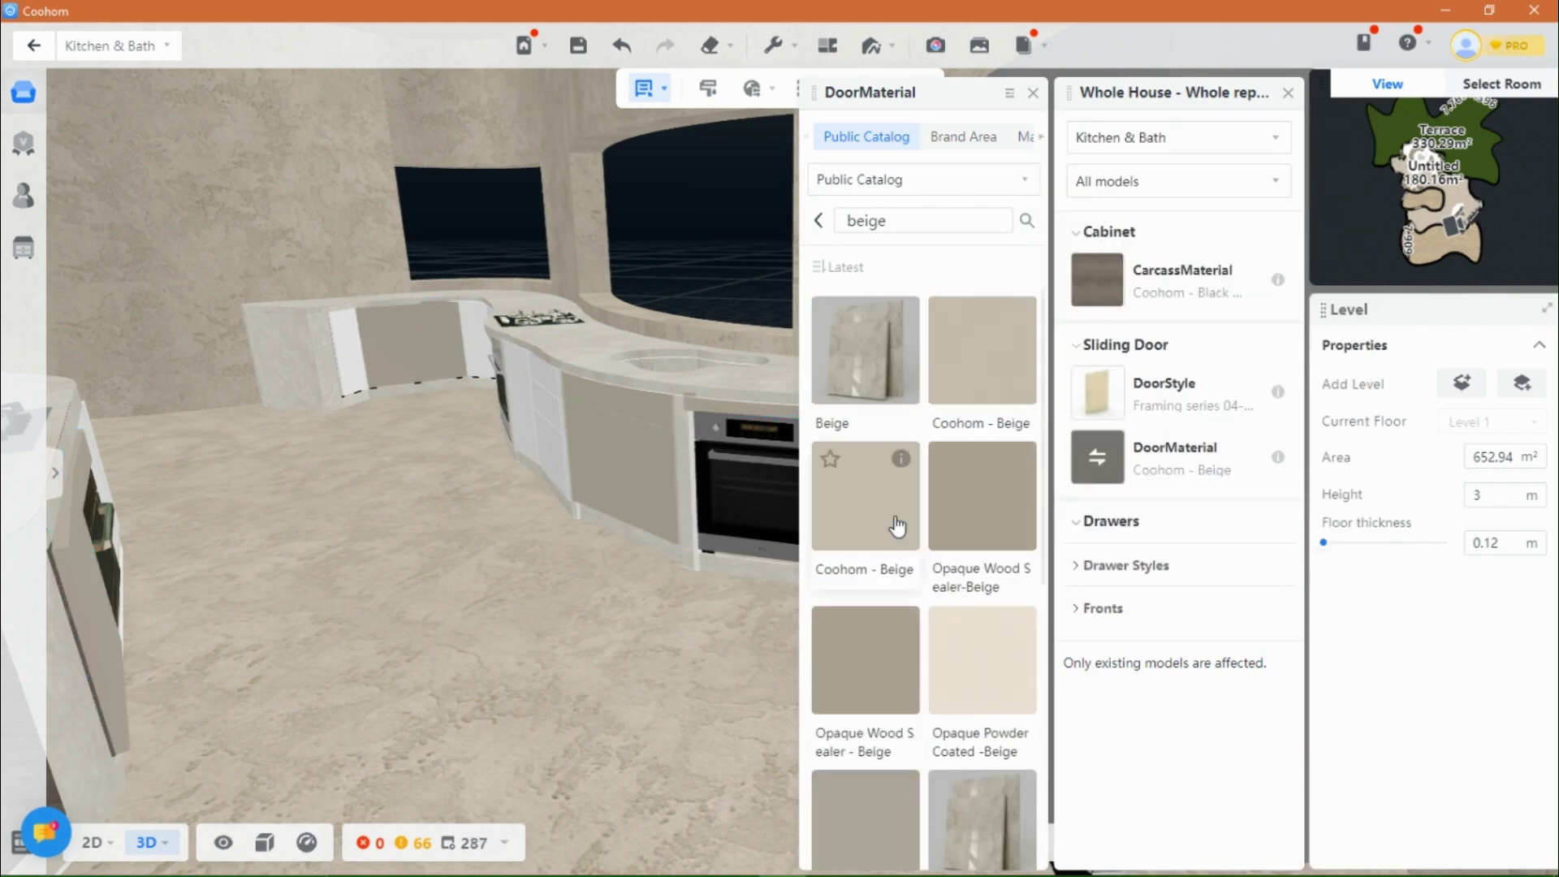
mouse_move(909, 471)
Step: Set the drawer style of all cabinets to a No-handle Drawer from the public catalog
drag(682, 633, 466, 734)
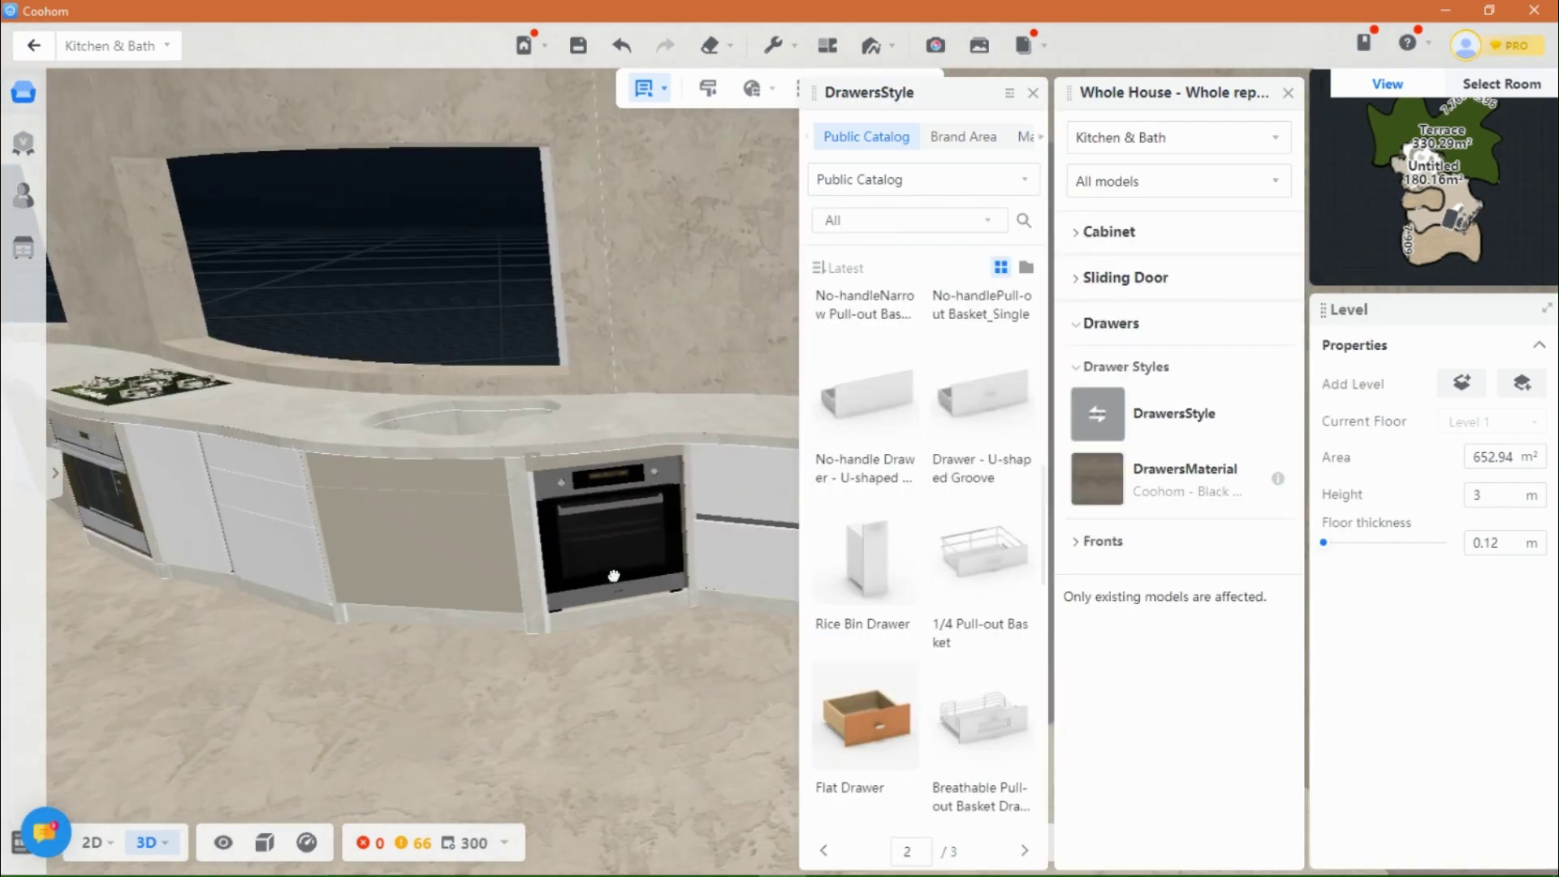
drag(616, 574, 764, 633)
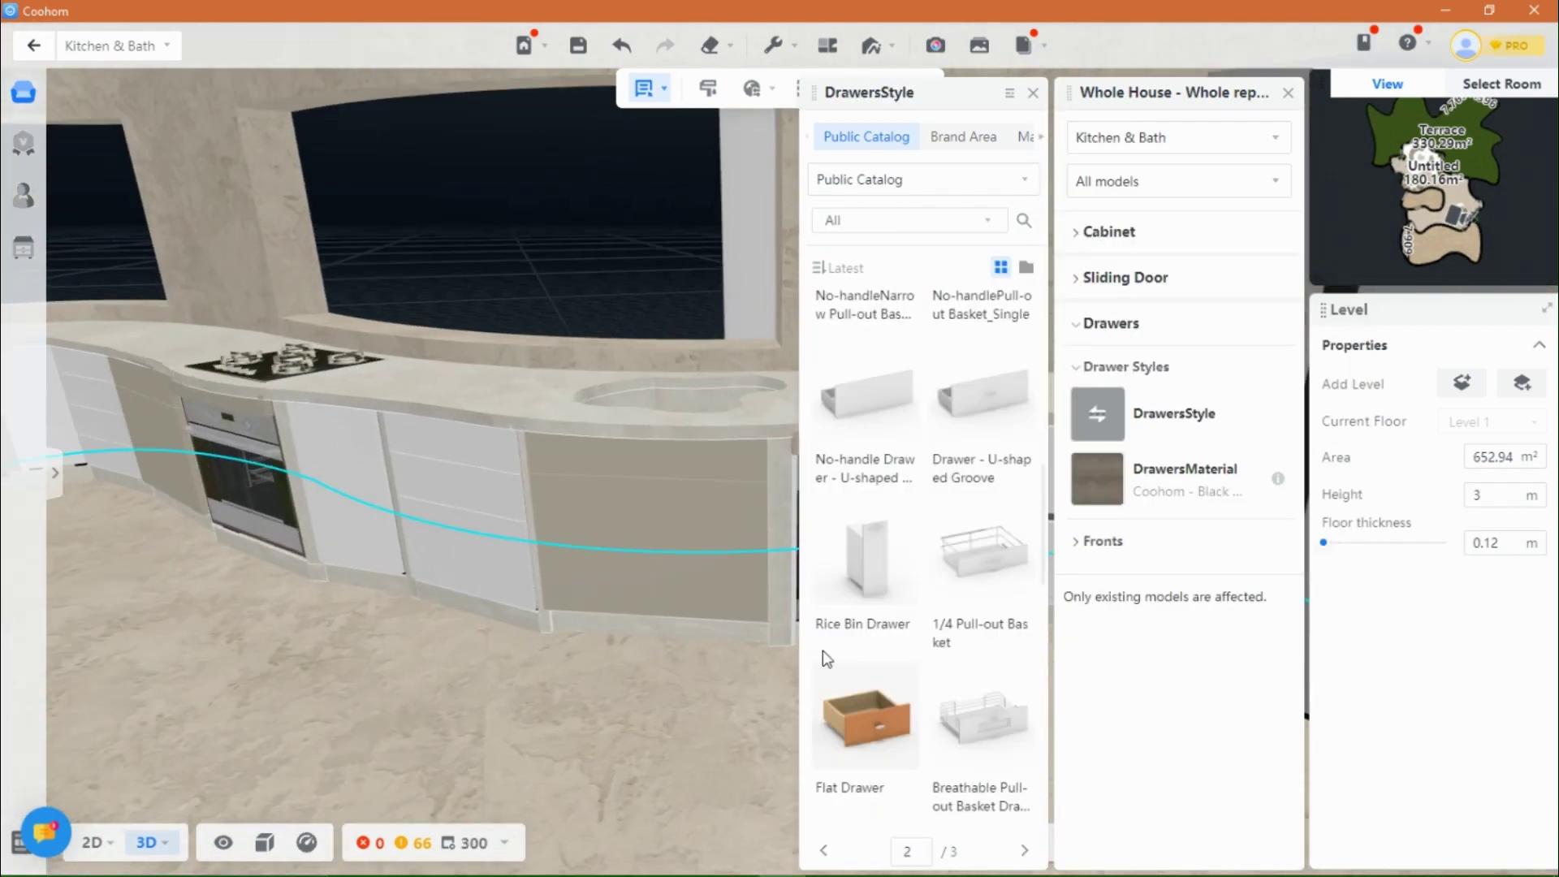
click(860, 710)
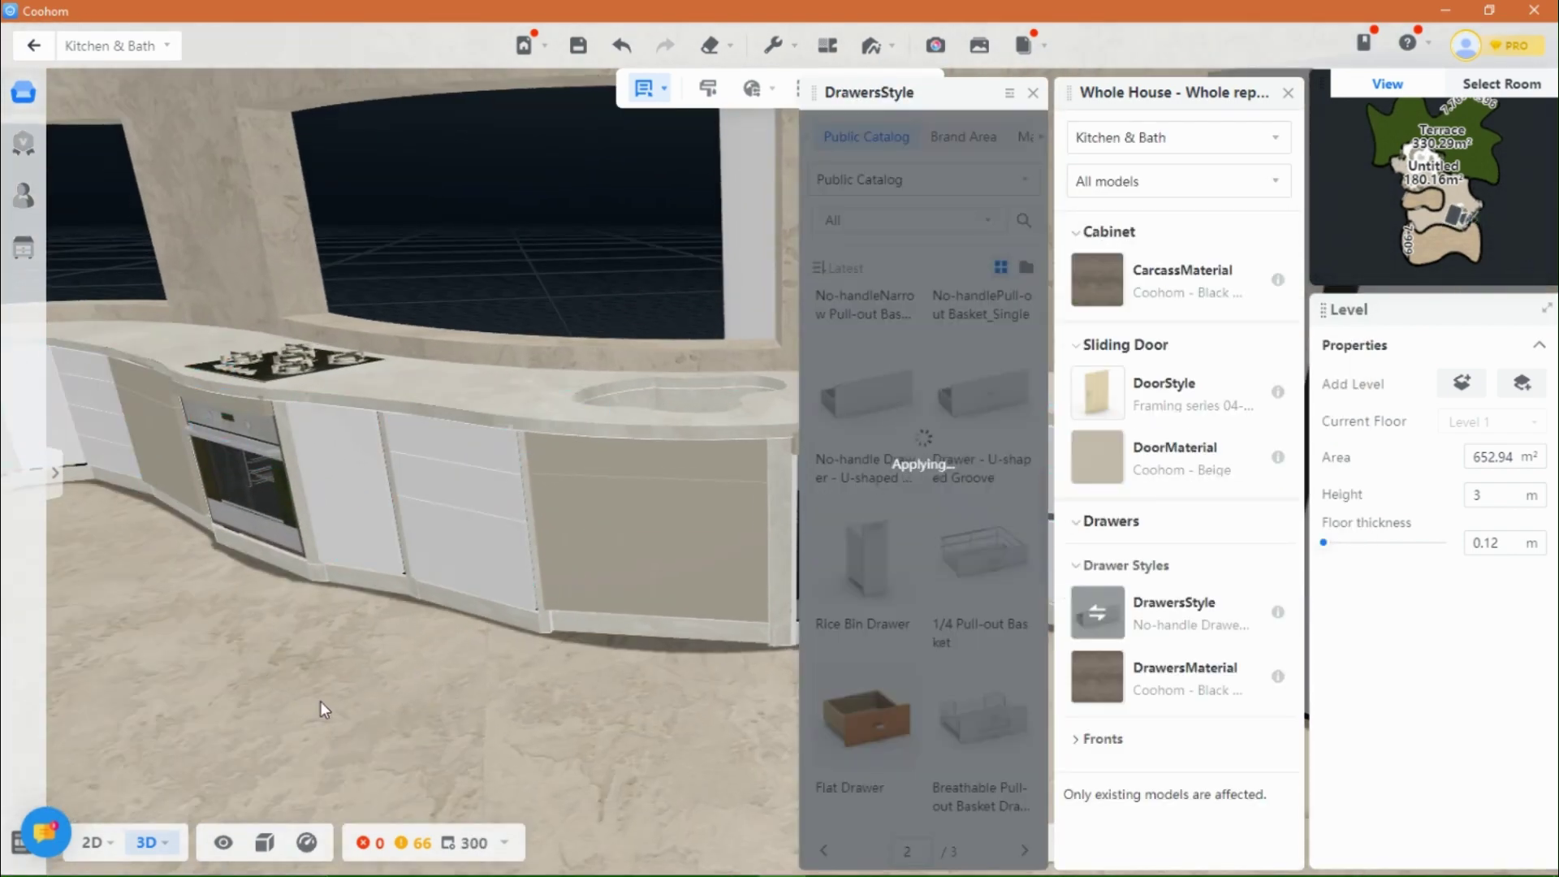
drag(320, 700, 505, 695)
drag(357, 682, 407, 696)
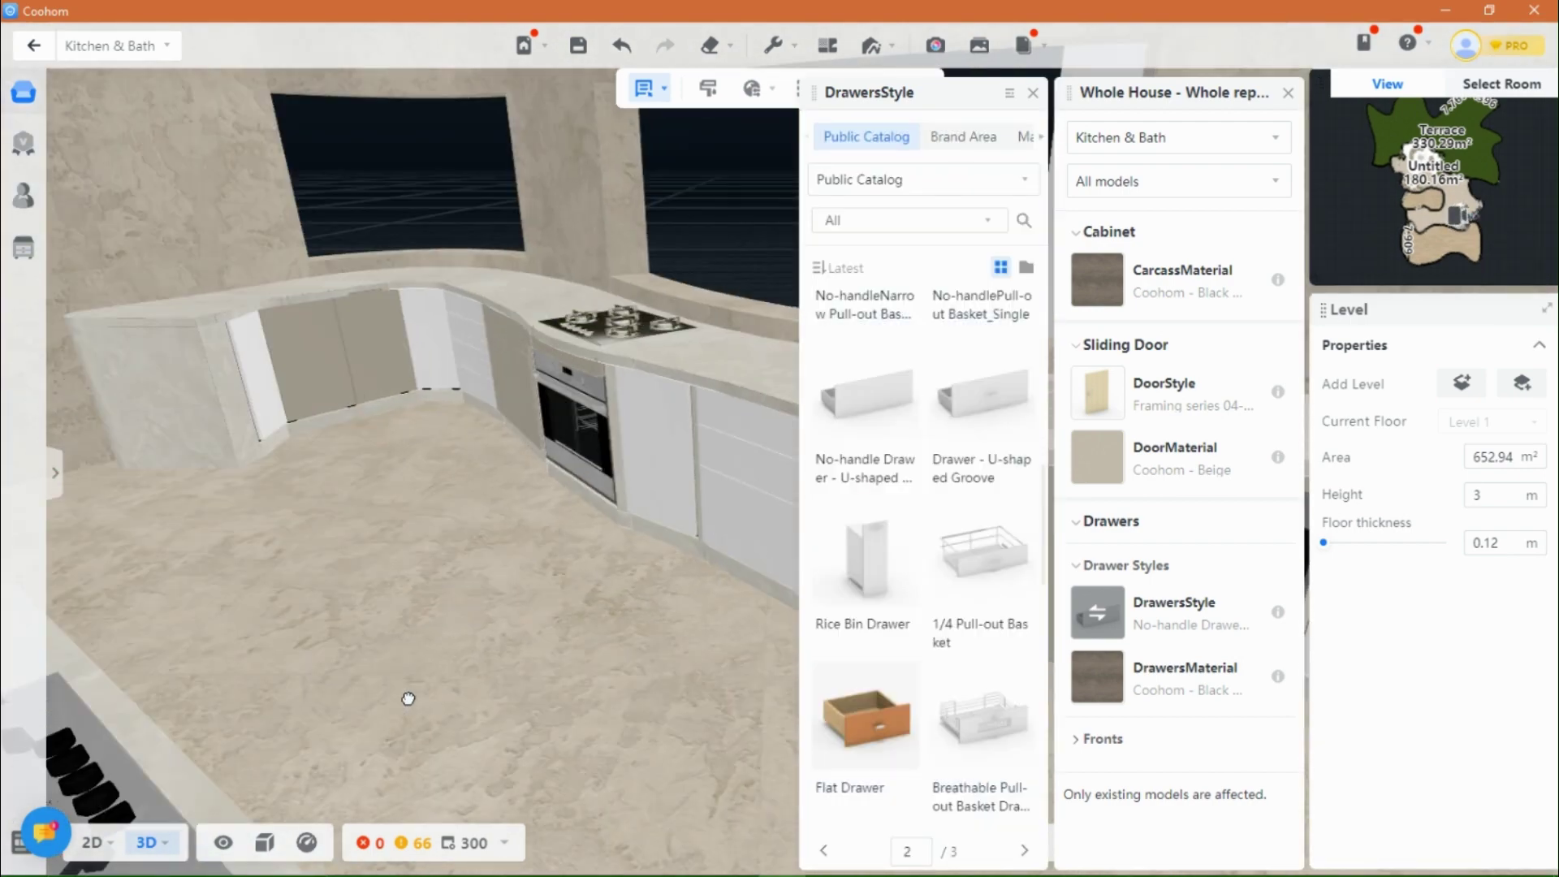
scroll(971, 654, down, 5)
click(1024, 850)
scroll(974, 658, down, 5)
drag(755, 666, 688, 677)
Step: Search the drawer materials for "beige" and set the drawers' material to Coohom - Beige
click(1097, 676)
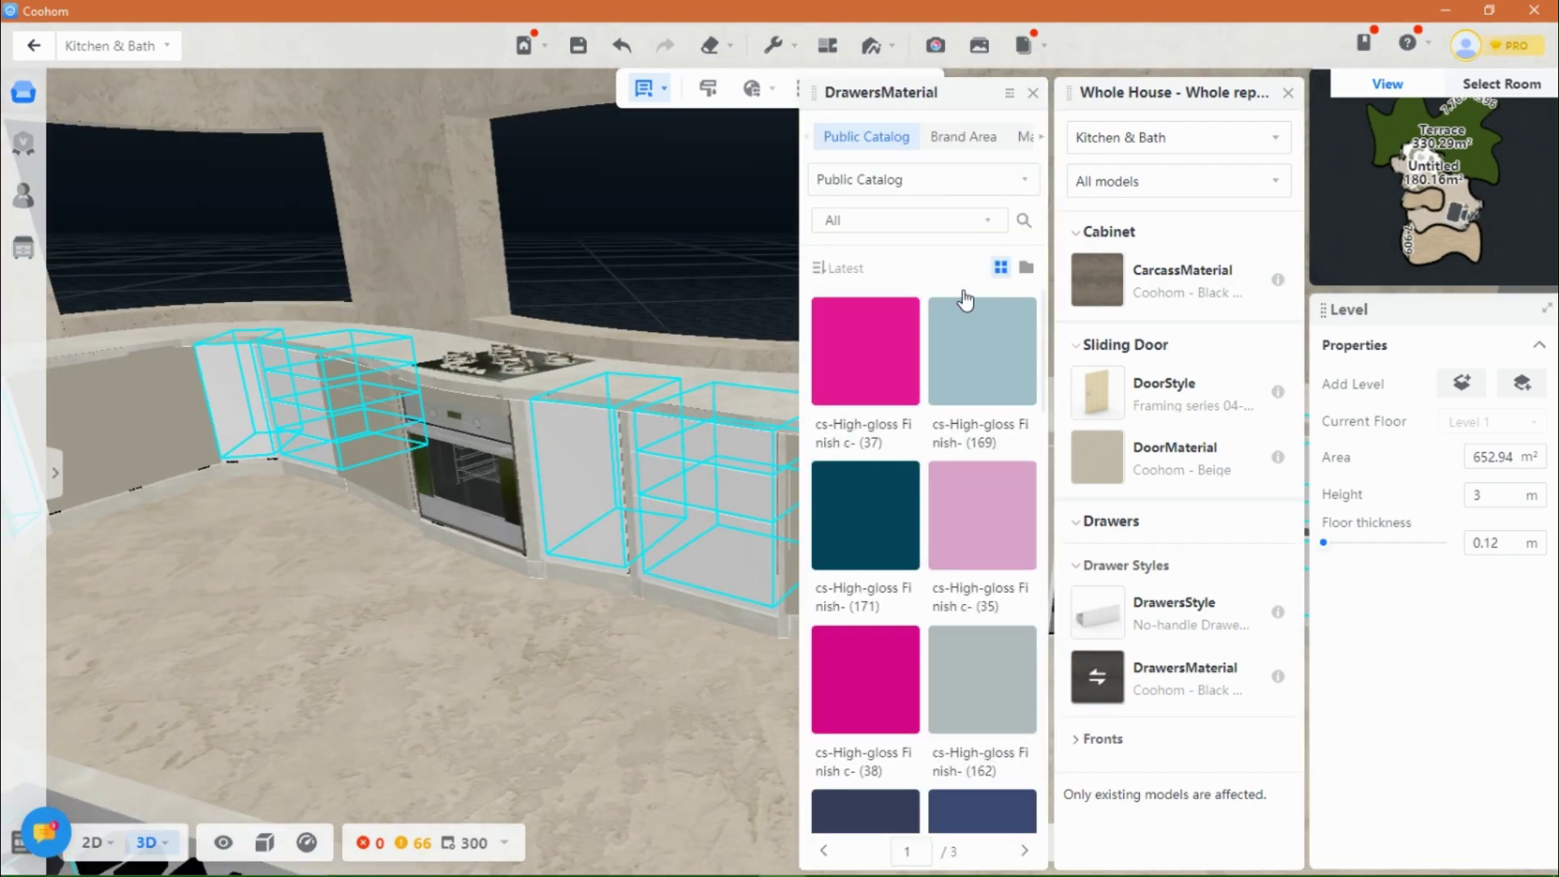
click(1024, 220)
text(beige)
key(Return)
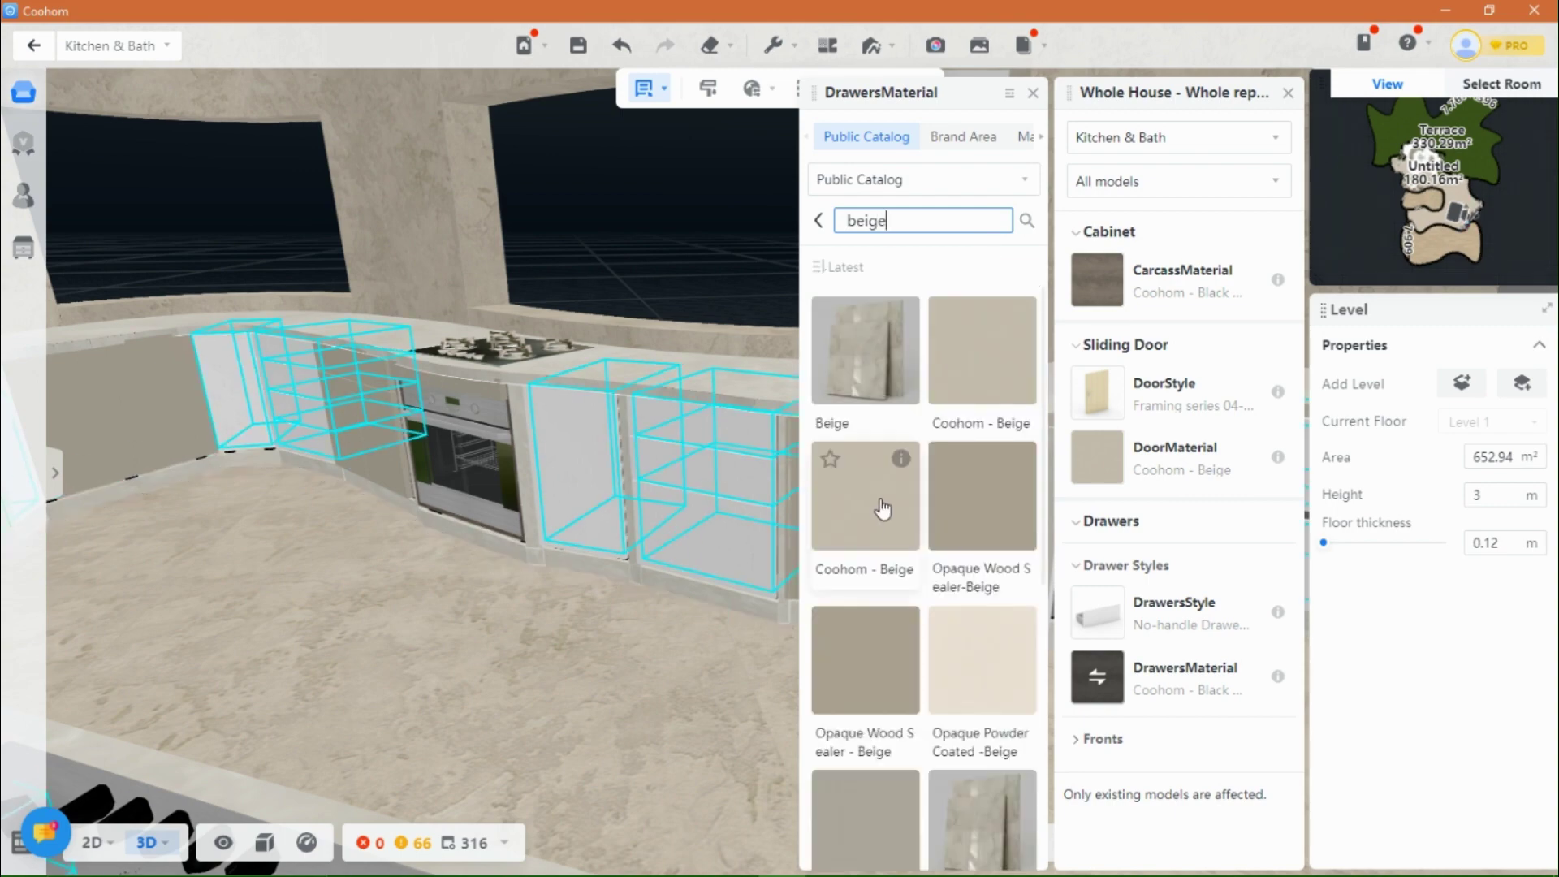
click(881, 507)
drag(538, 575, 426, 572)
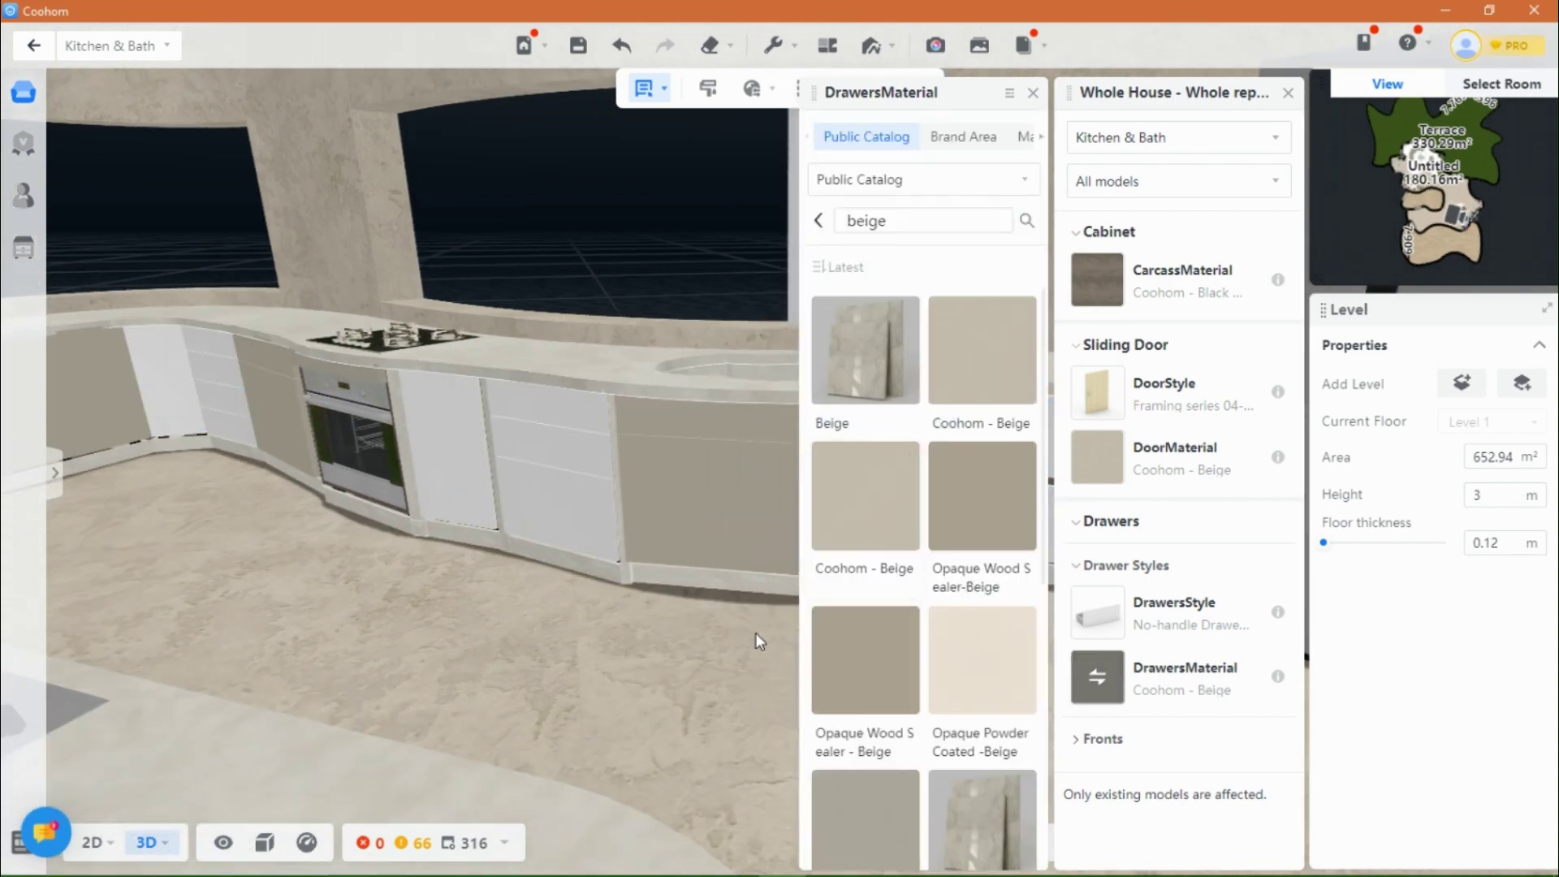
drag(680, 711, 535, 655)
click(880, 484)
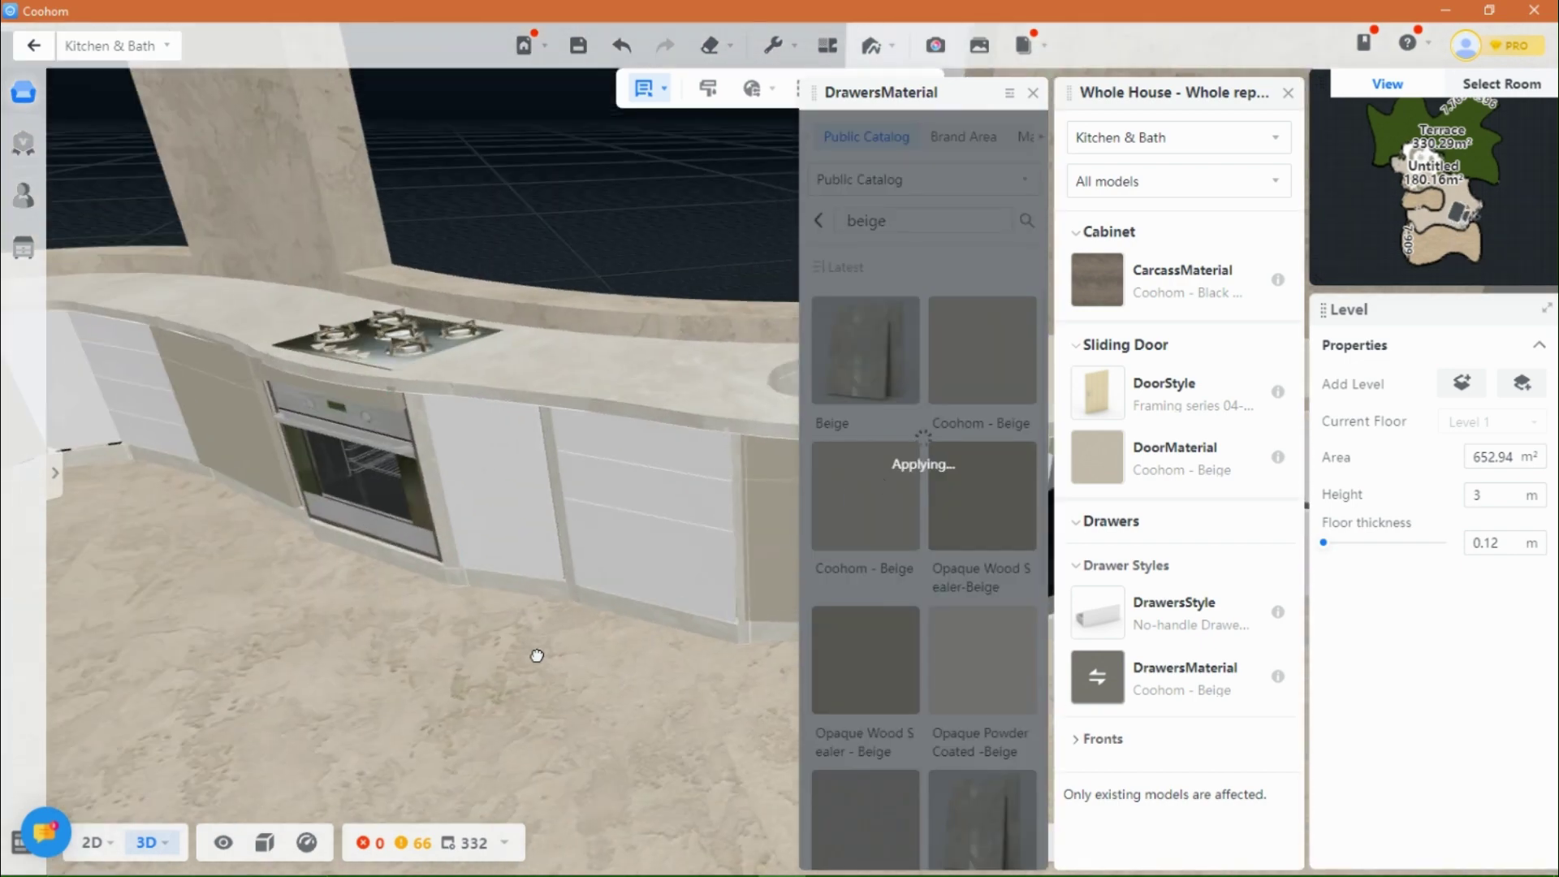
Step: Browse the drawer front styles and search the fronts' door materials for "beige"
click(1092, 738)
scroll(1123, 743, down, 1)
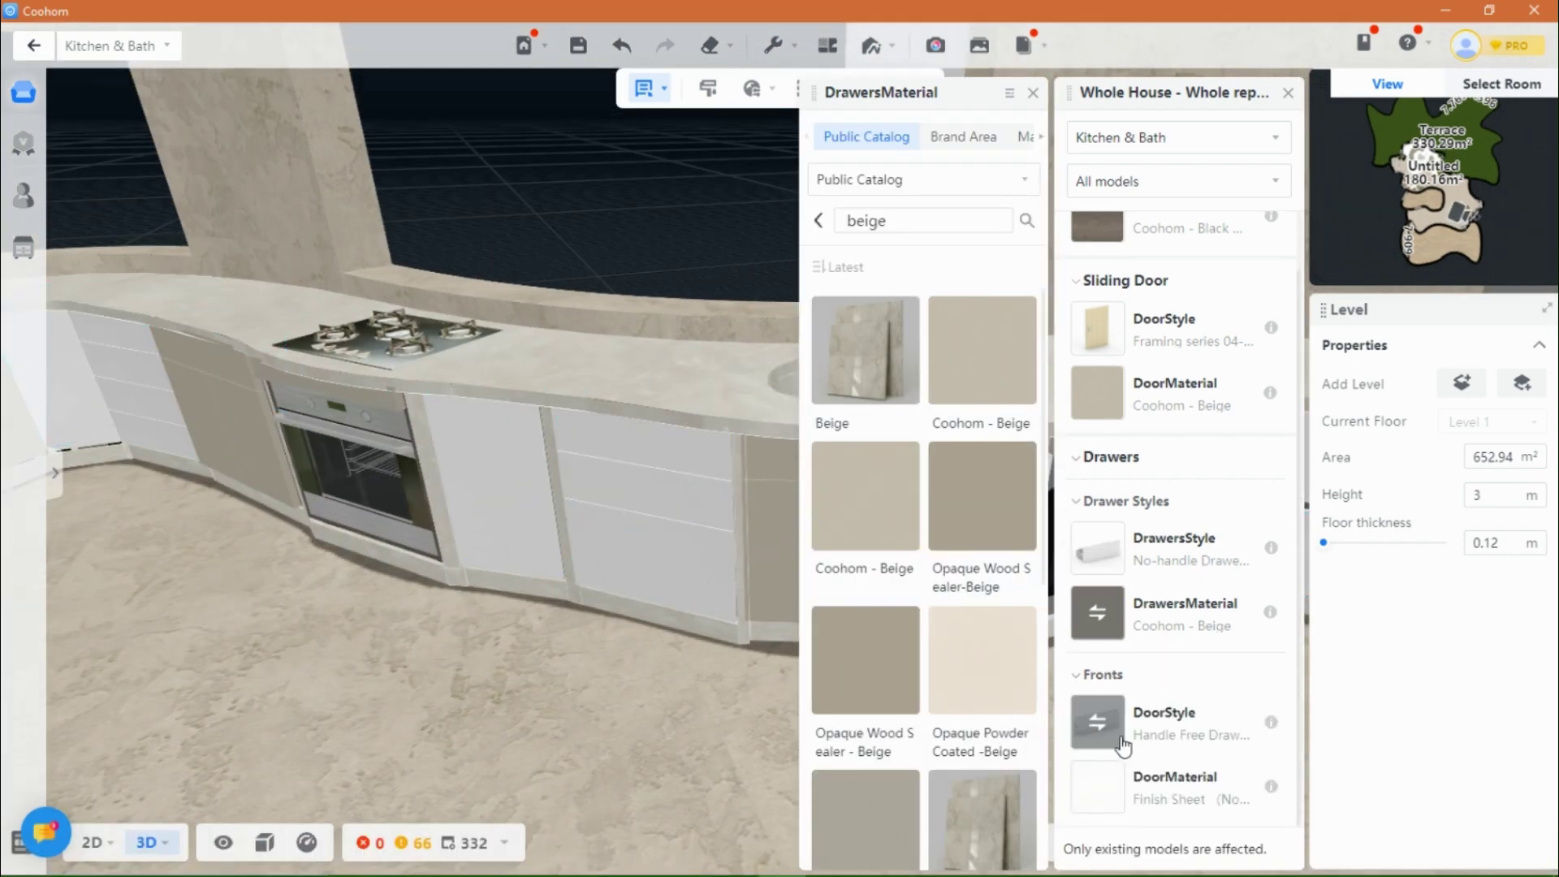
click(1097, 734)
scroll(925, 698, down, 10)
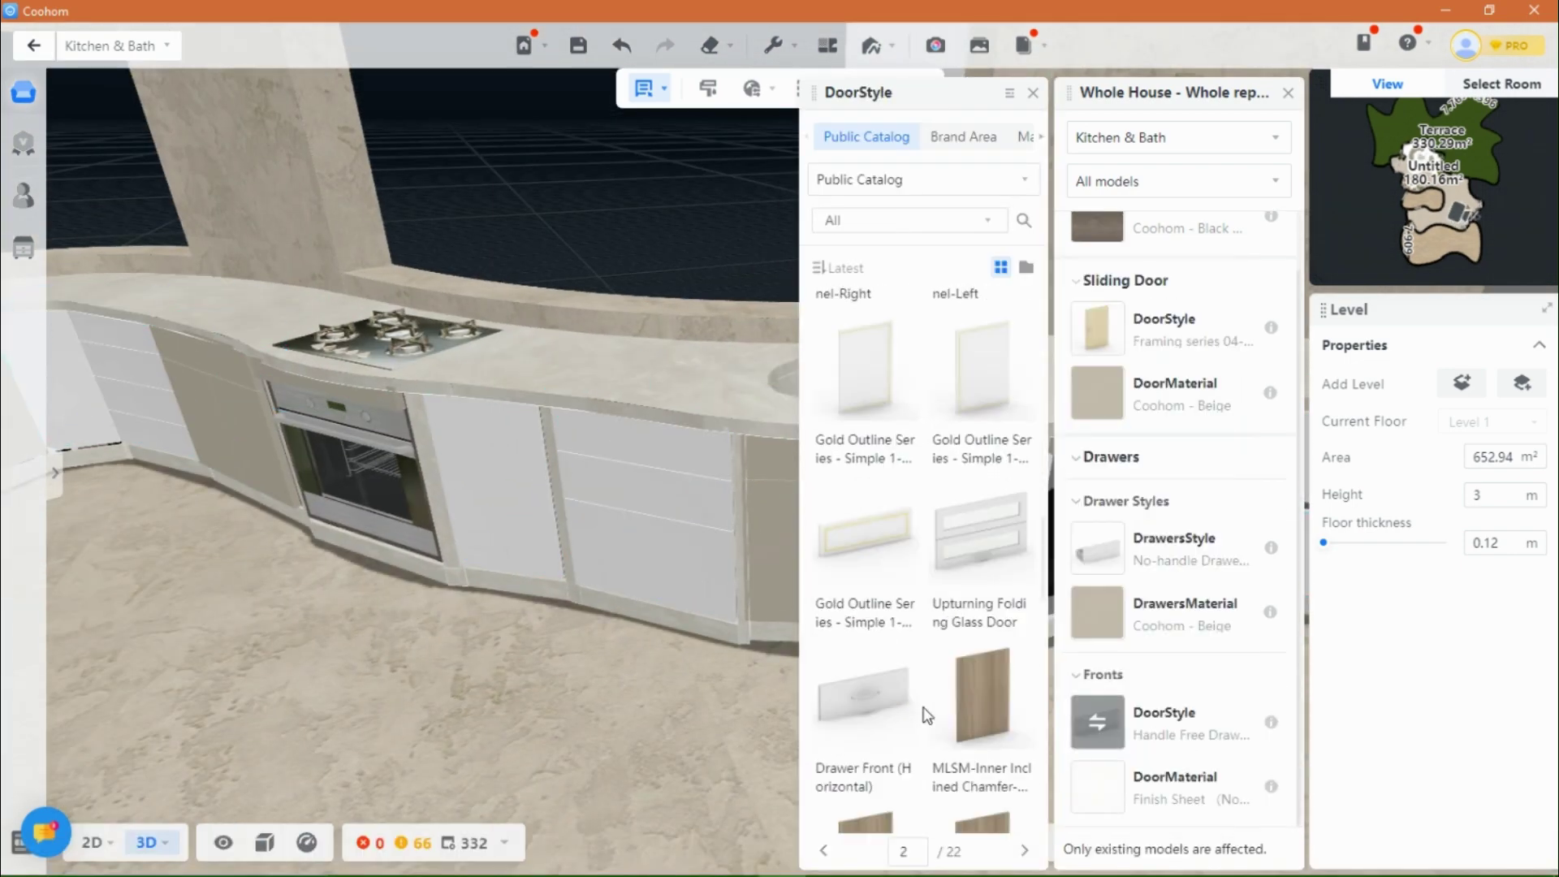
click(1272, 802)
text(beige)
key(Return)
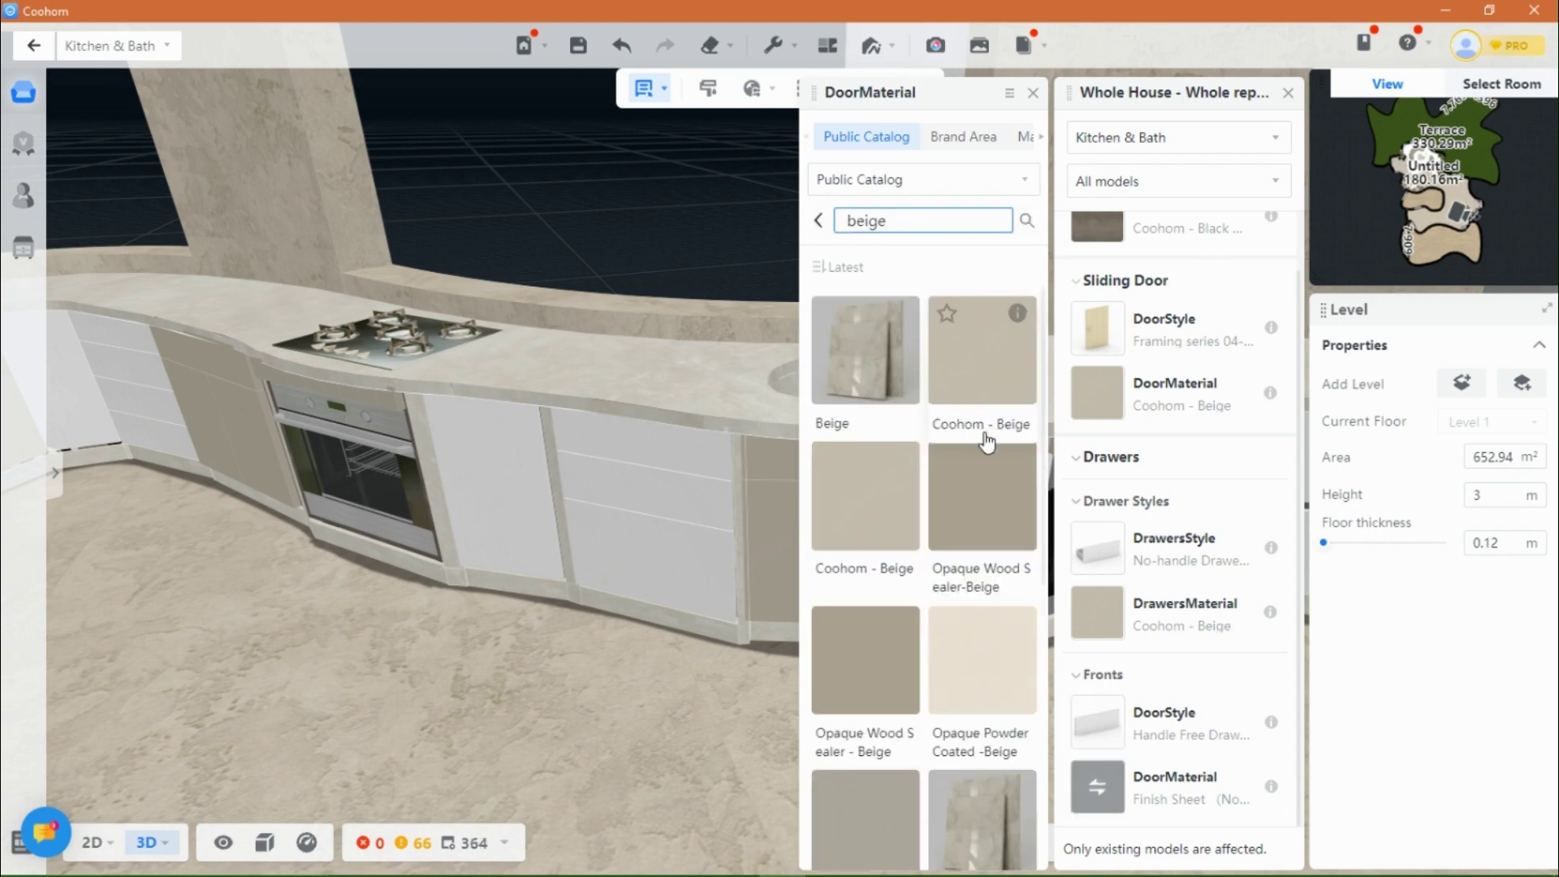
Step: Try Opaque Wood Sealer-Beige and Coohom - Beige as the material of the drawer fronts
click(983, 496)
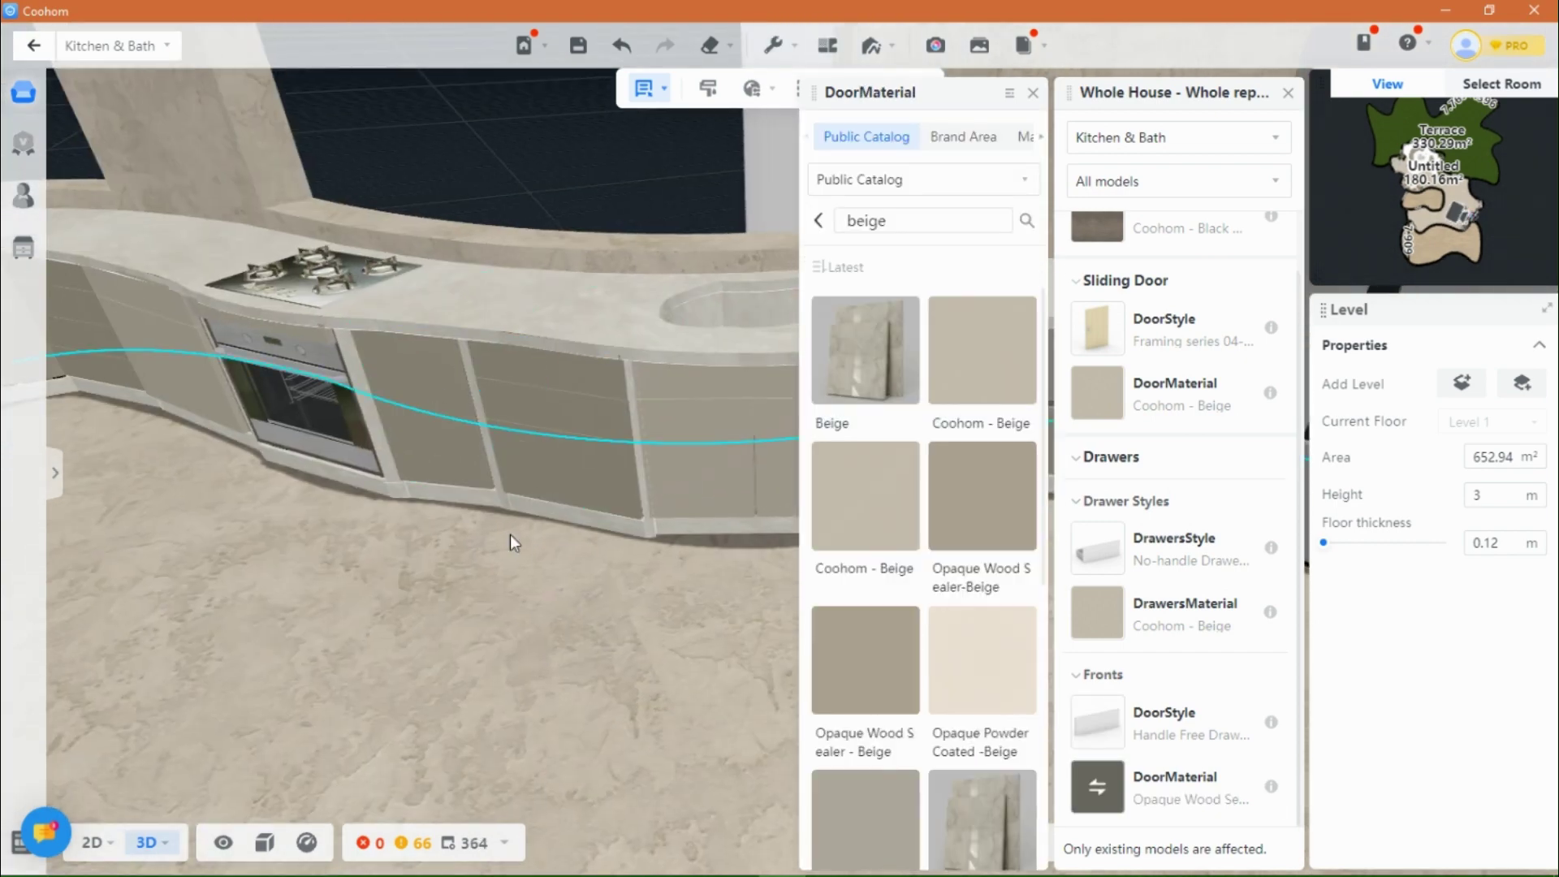
click(866, 495)
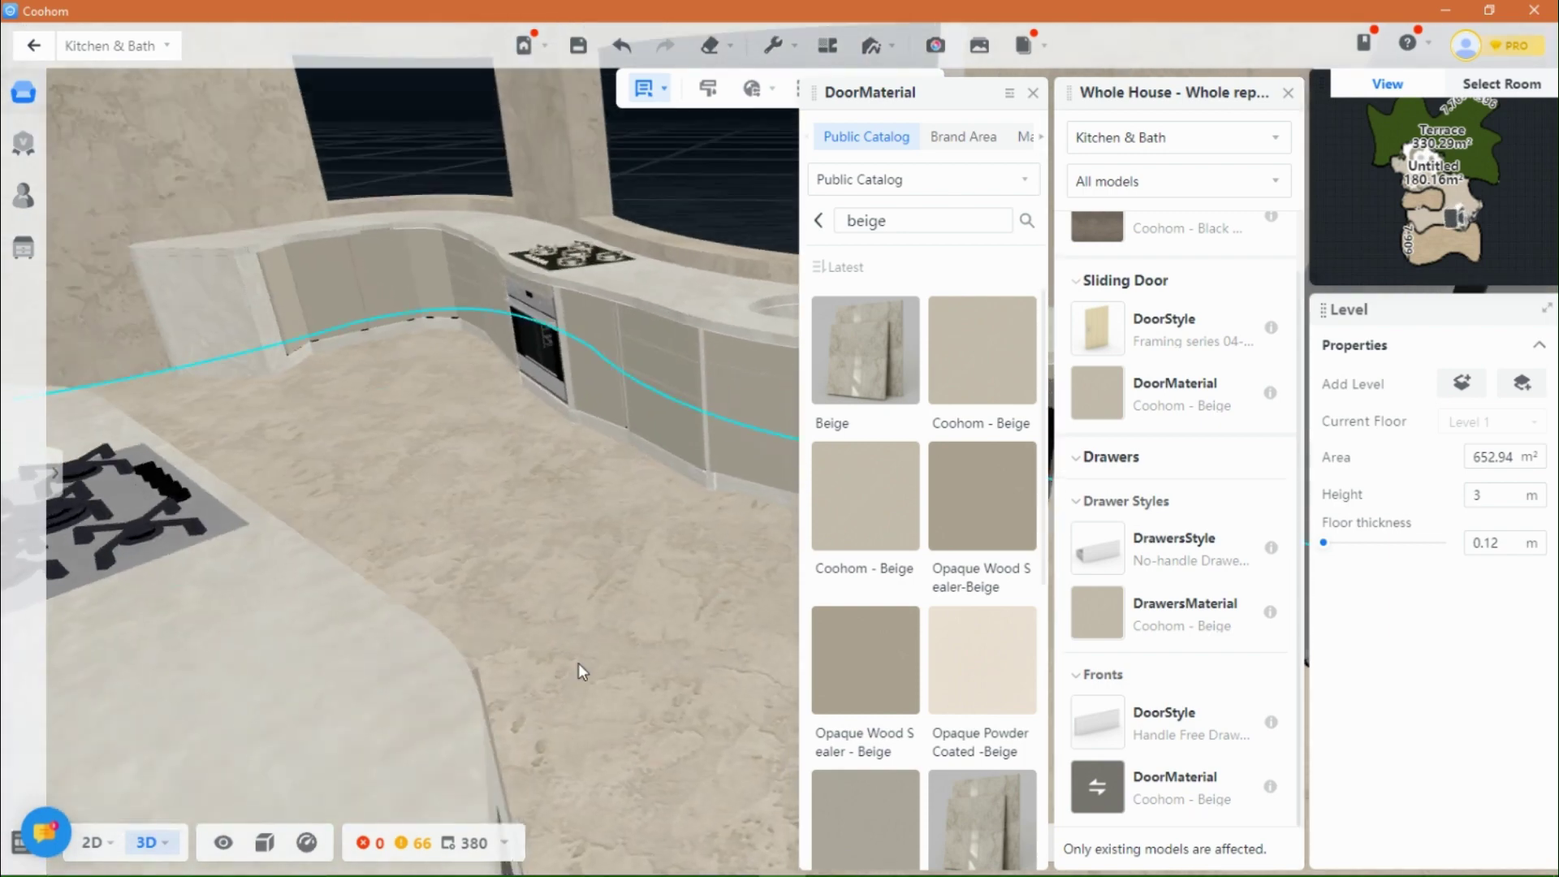
drag(580, 671, 542, 650)
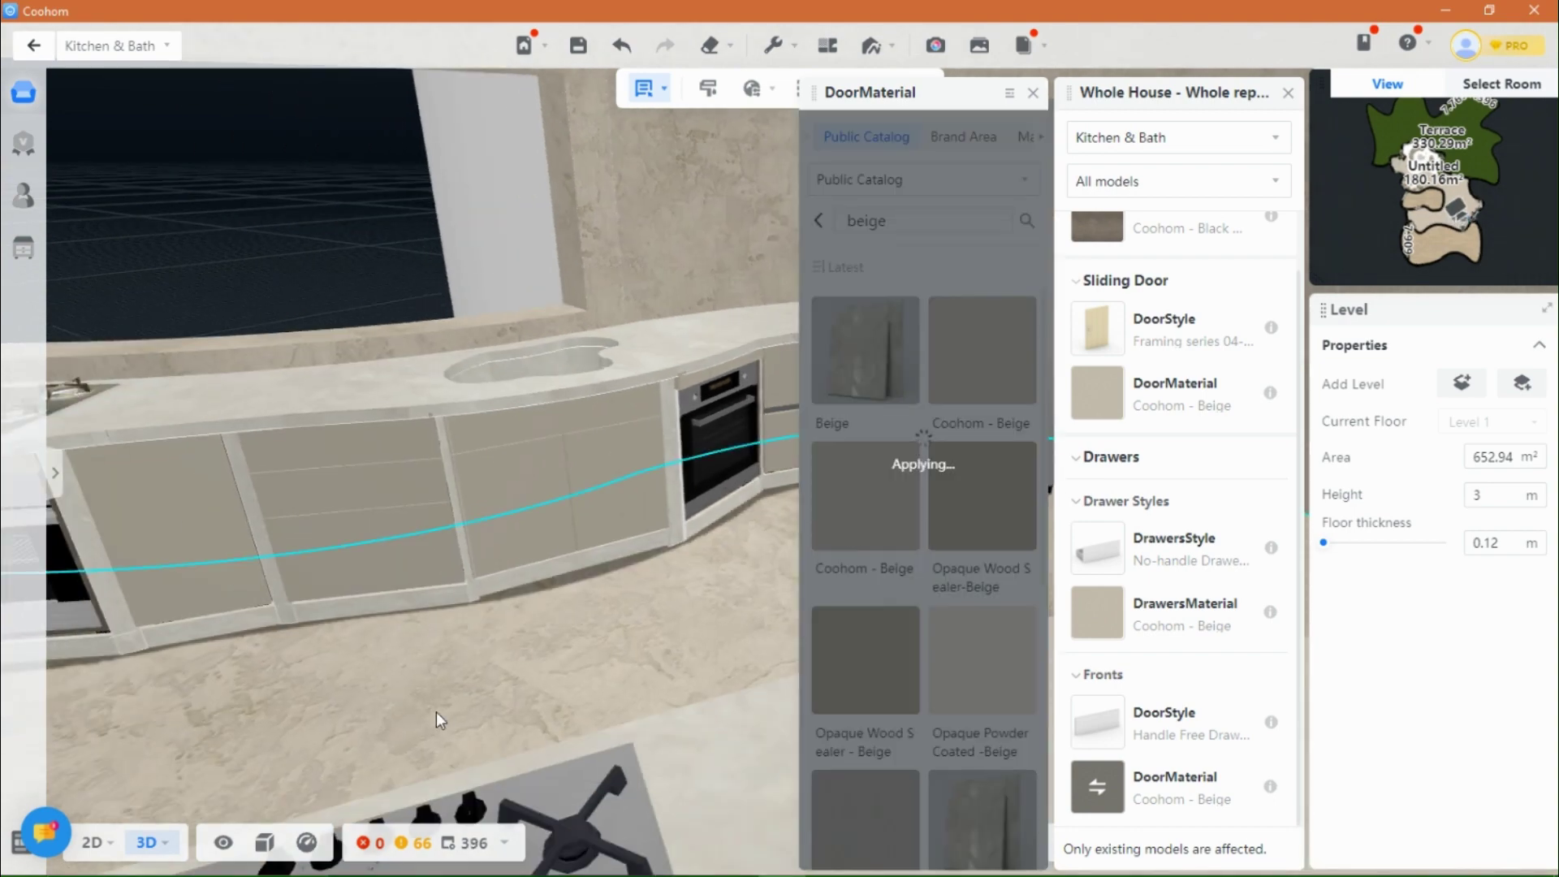
drag(436, 711, 585, 528)
Step: Compare further beige finishes on the drawer fronts, settle on an Opaque Wood Sealer material and close the whole replacement
scroll(939, 634, down, 3)
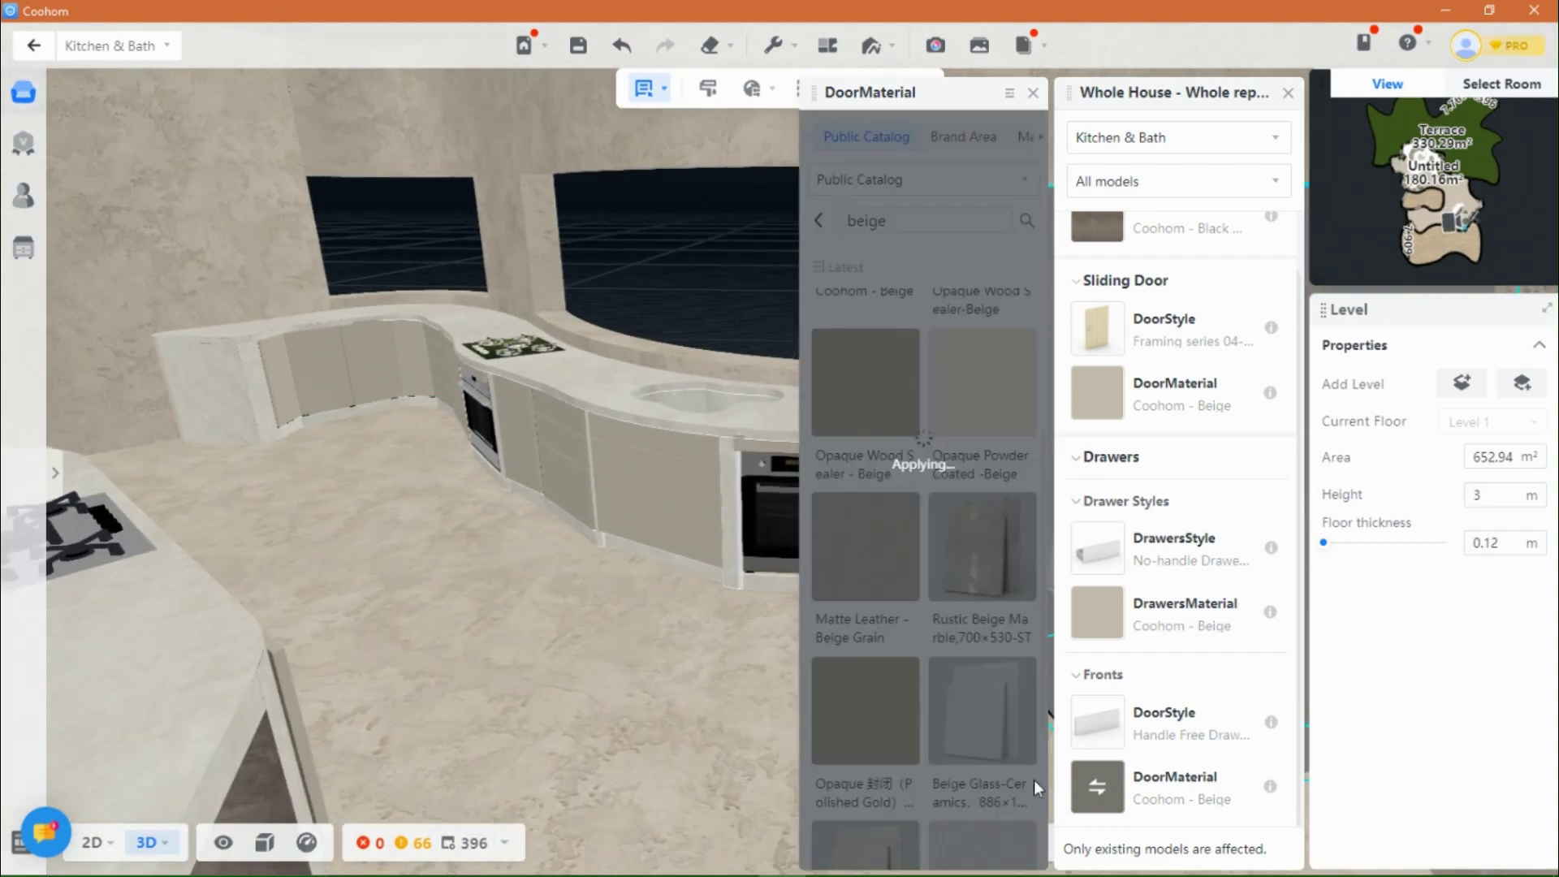
scroll(947, 653, down, 3)
click(888, 391)
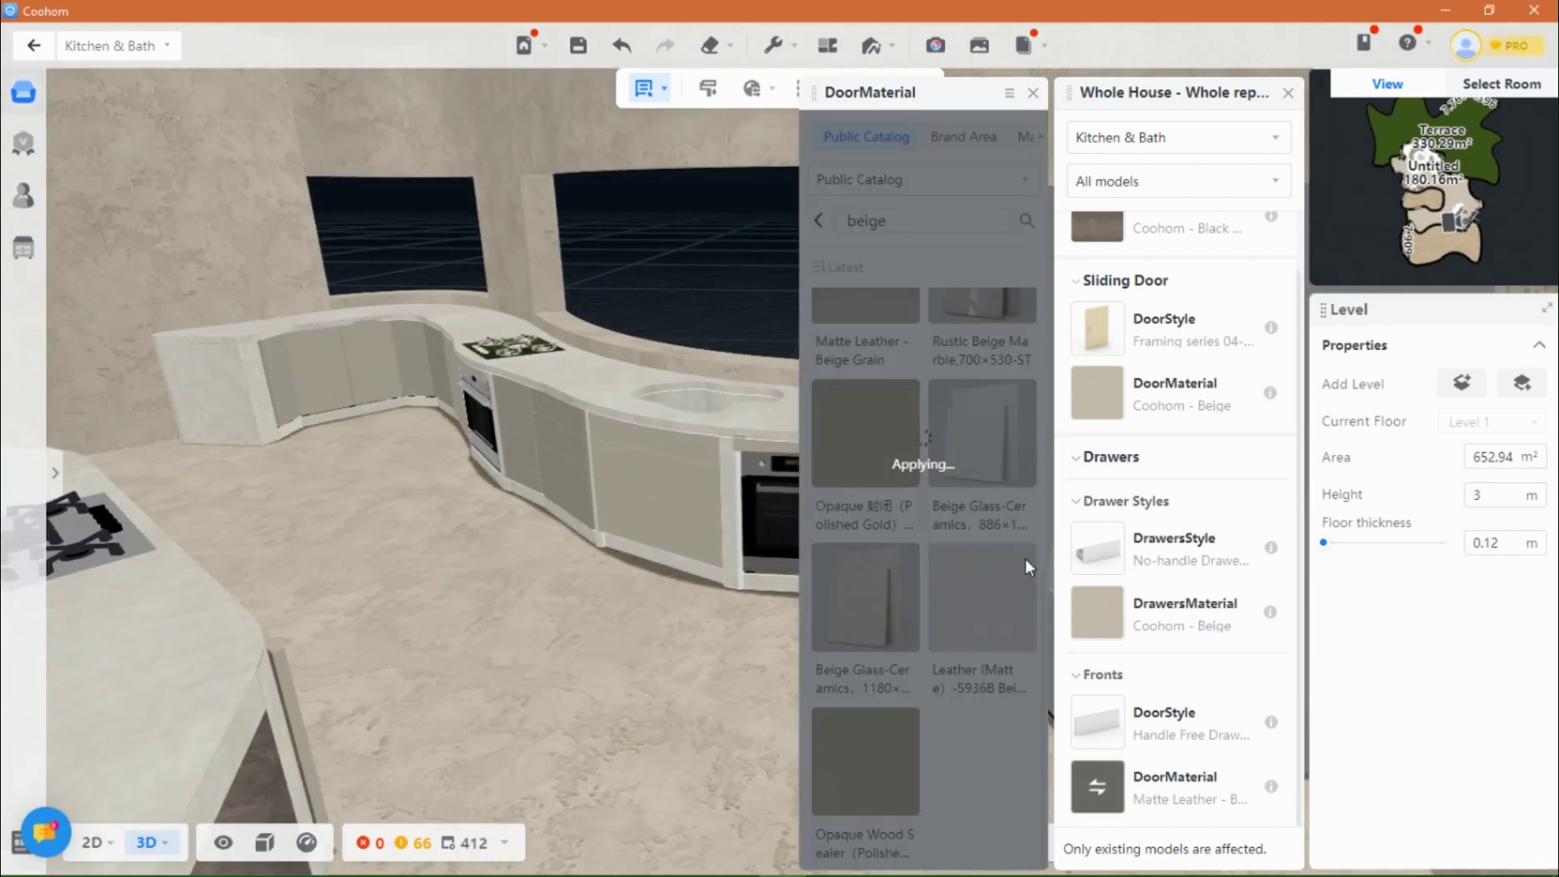
drag(594, 625, 423, 603)
click(903, 728)
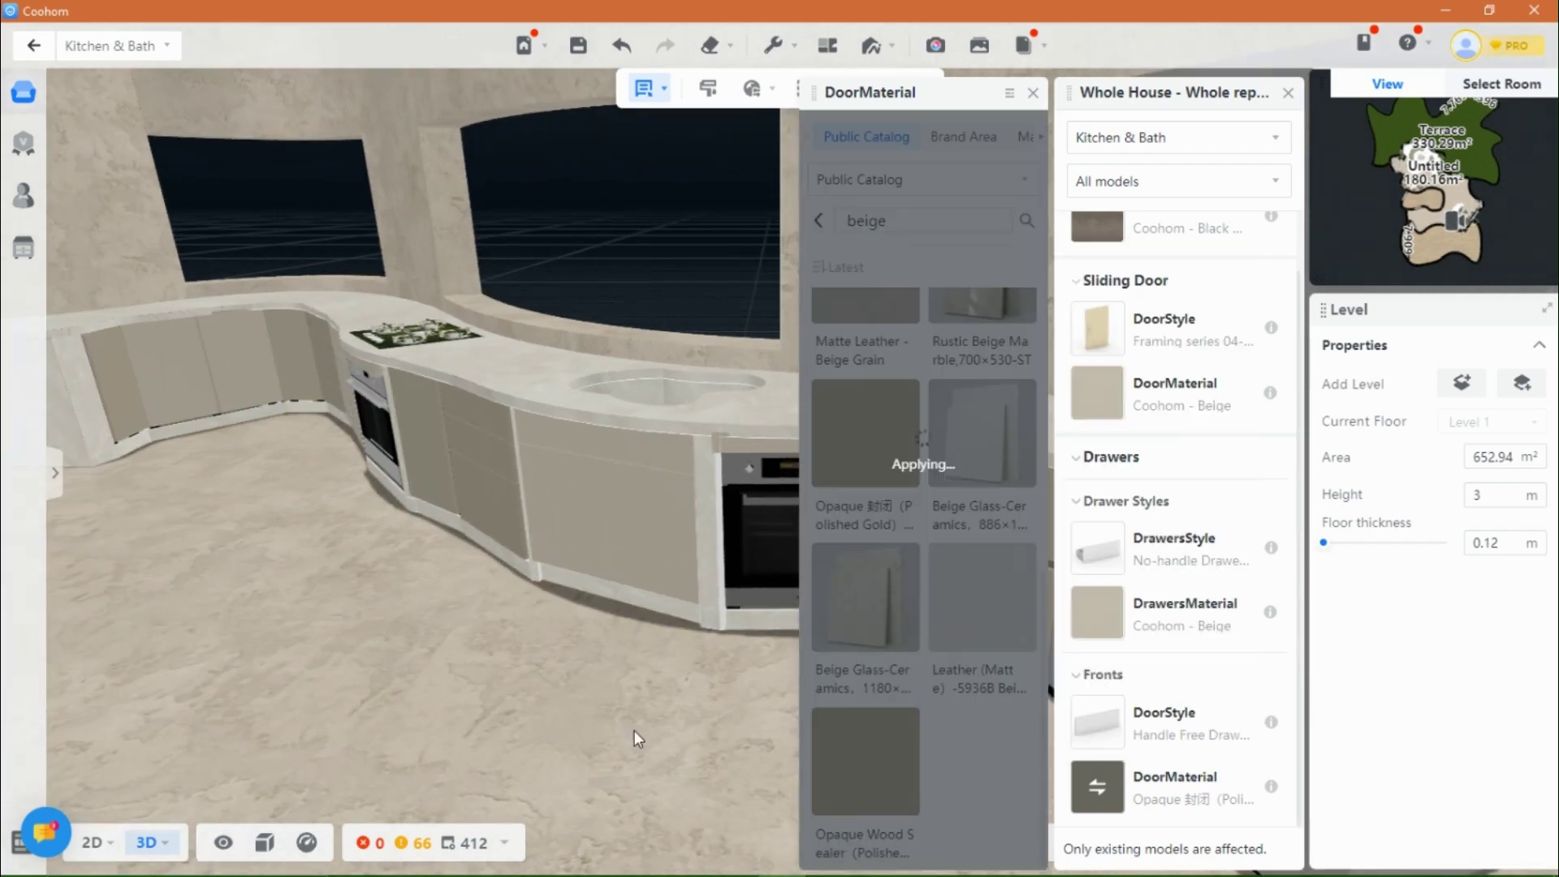
click(734, 607)
click(1033, 94)
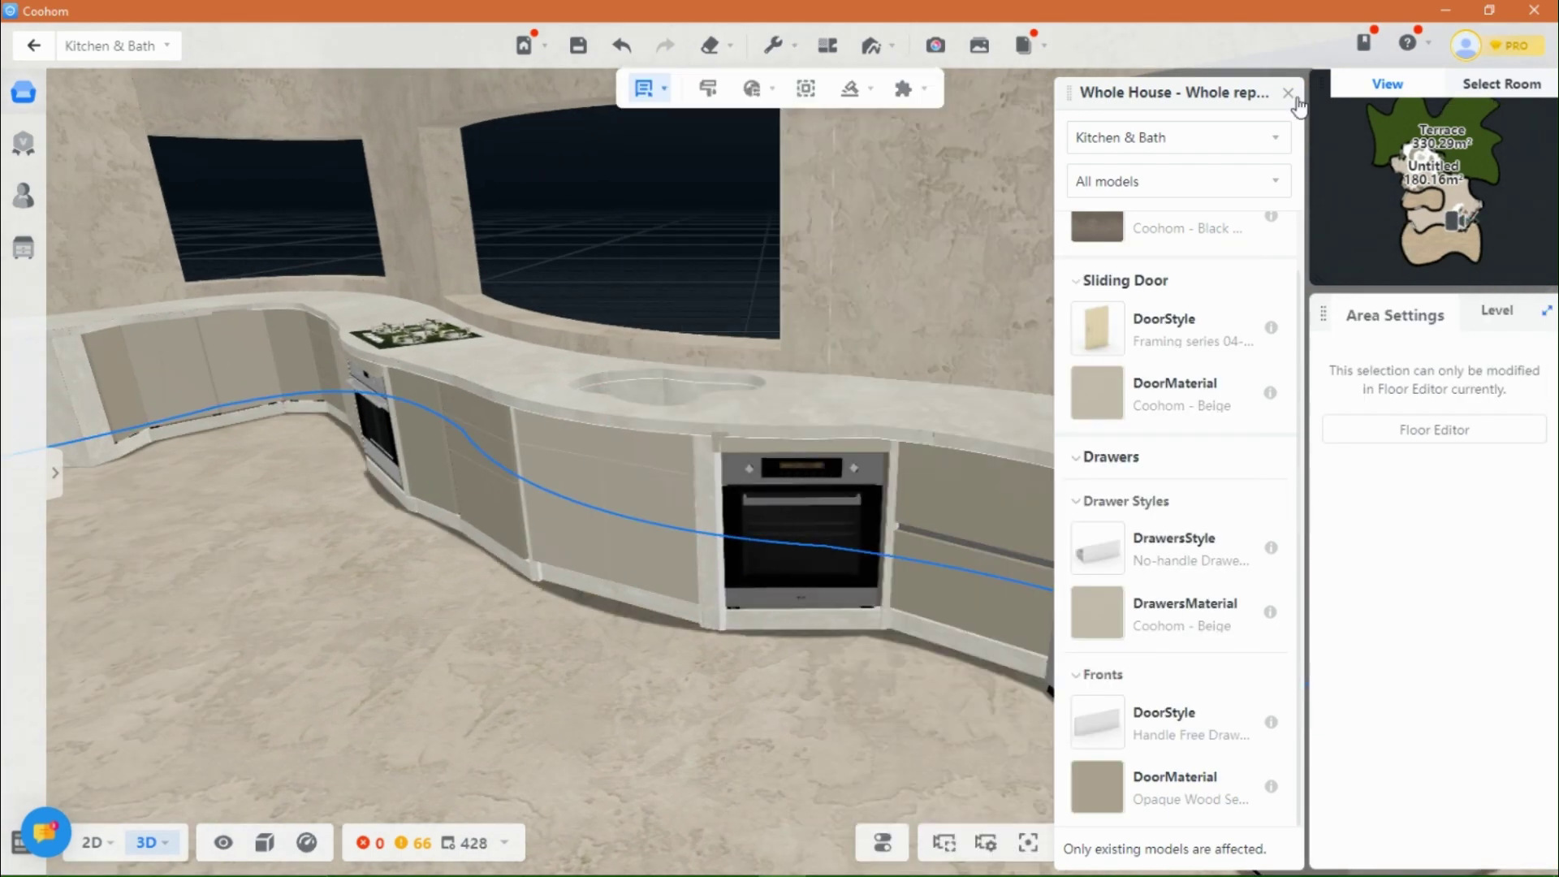
click(1288, 93)
Step: Sample the beige door finish with the Material Brush and paint it onto the mismatched fronts of the curved counter's base cabinets
mouse_move(774, 46)
click(705, 91)
click(623, 471)
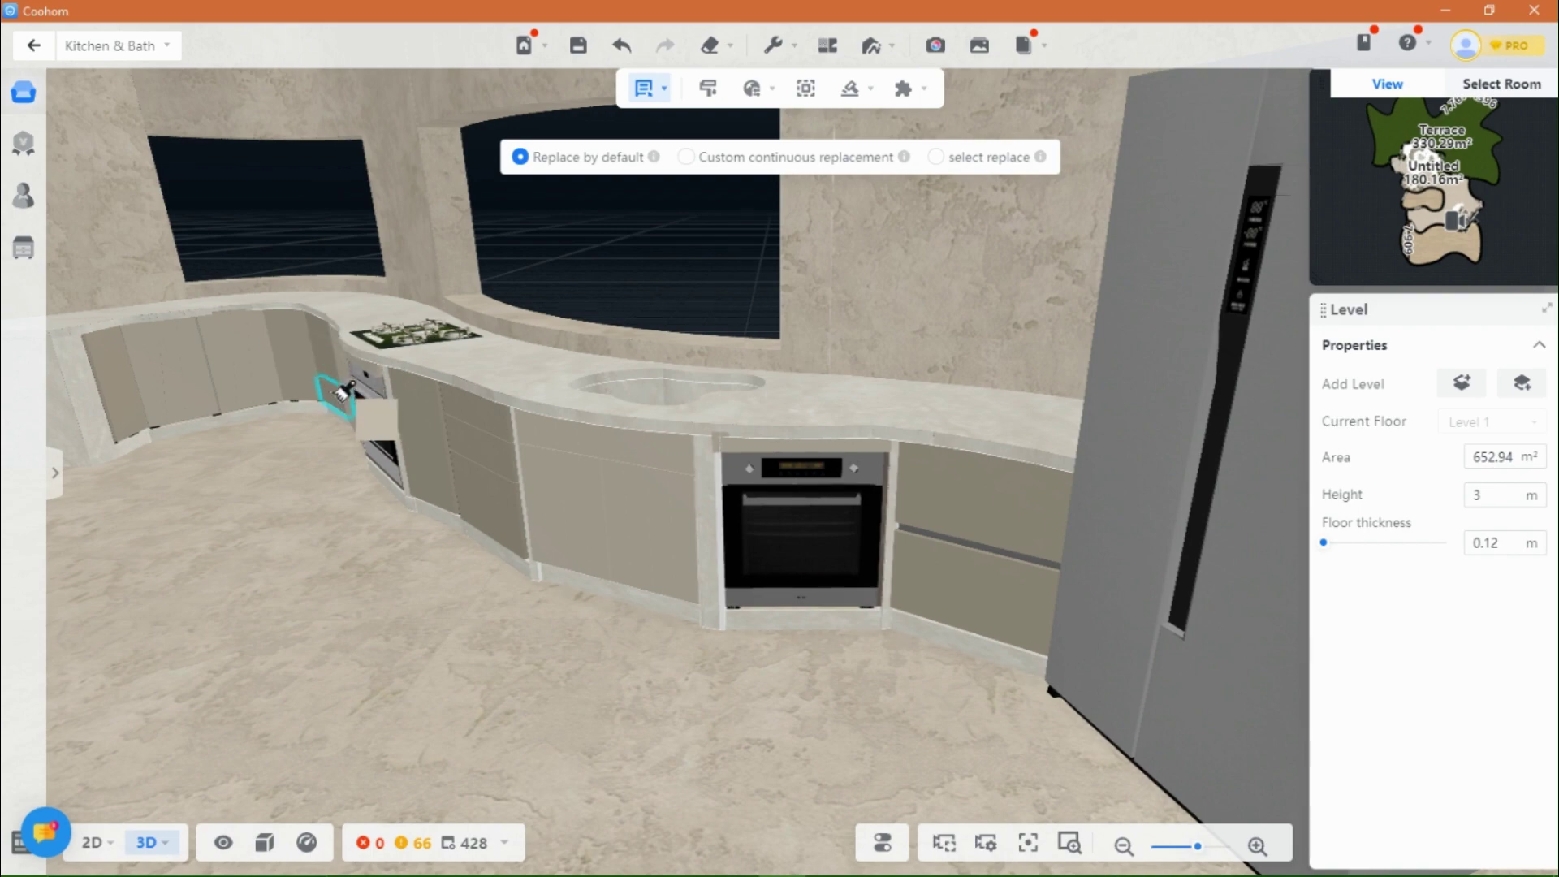
drag(341, 479, 442, 484)
scroll(445, 454, up, 3)
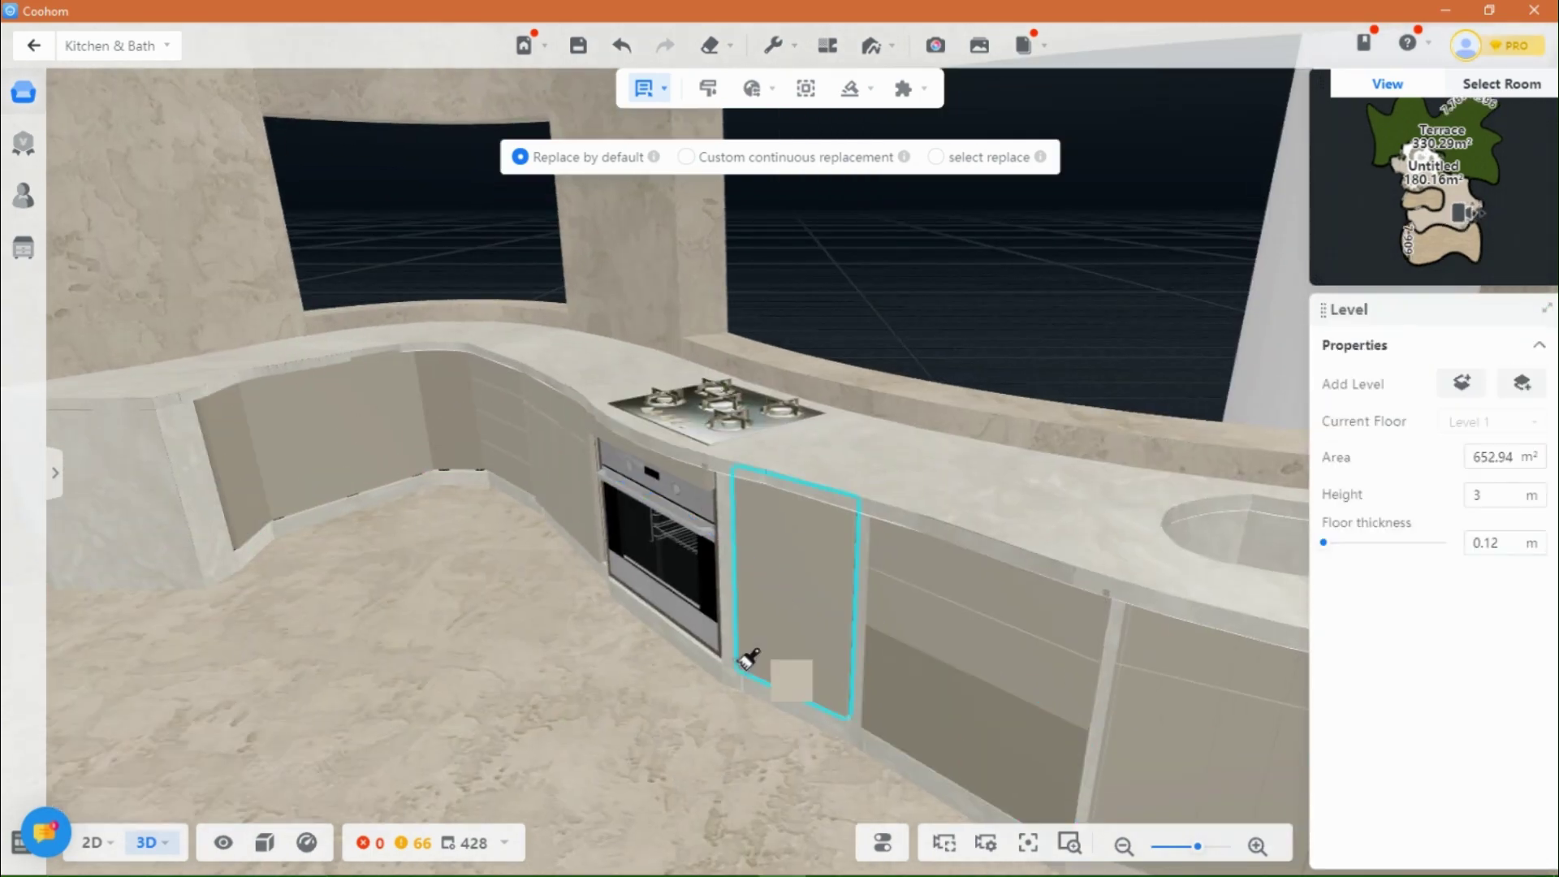
scroll(414, 552, down, 5)
drag(375, 581, 730, 606)
scroll(390, 642, up, 3)
drag(467, 718, 198, 424)
scroll(208, 390, up, 1)
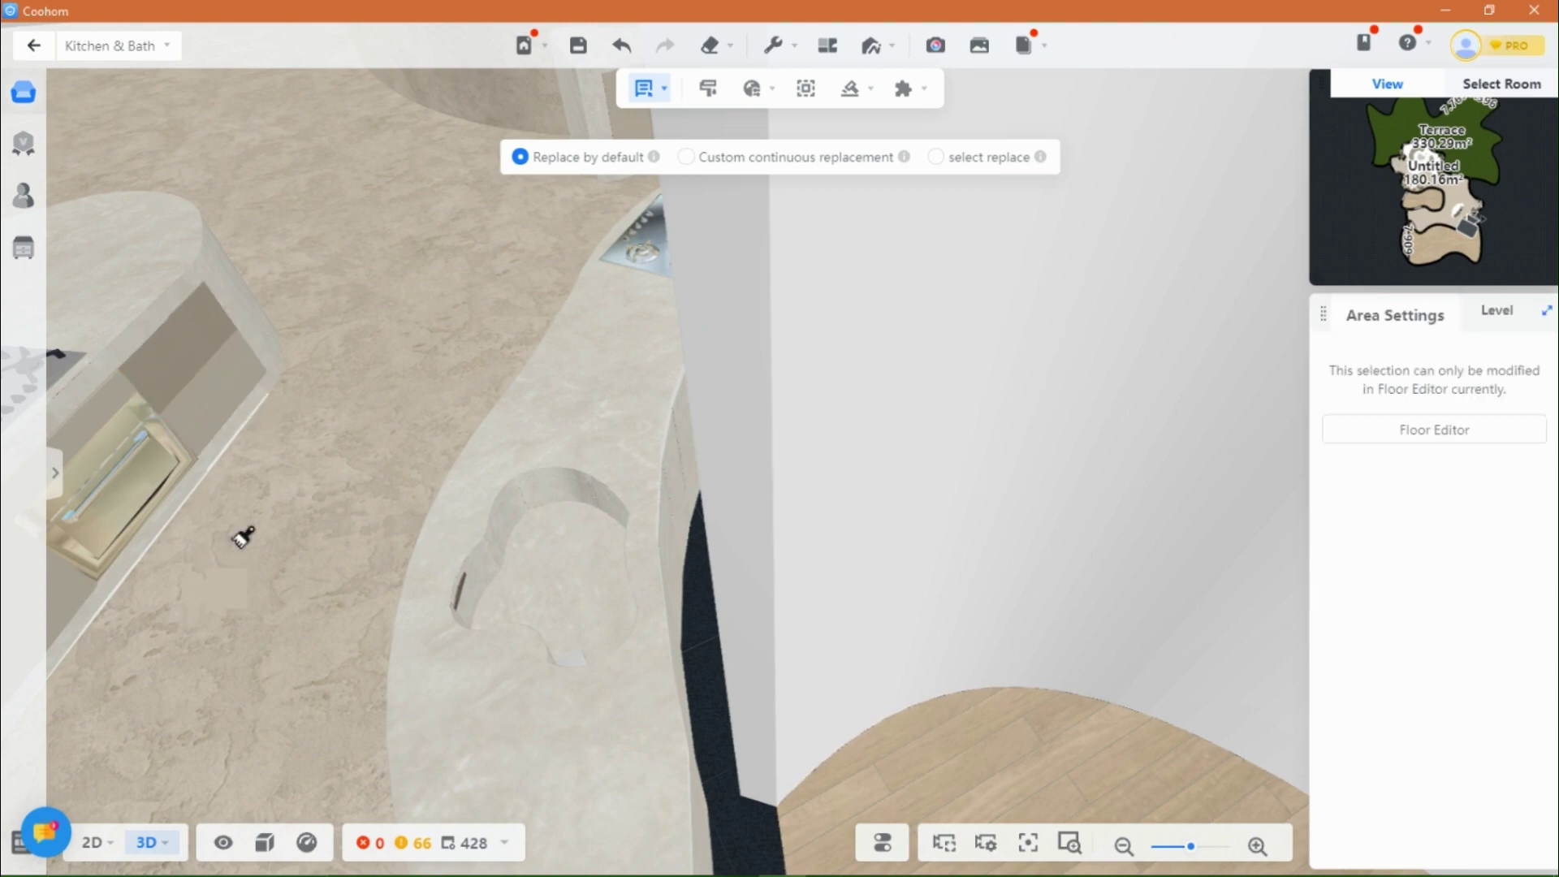
scroll(268, 539, down, 4)
mouse_move(240, 532)
mouse_down()
mouse_move(460, 514)
mouse_move(475, 549)
mouse_up()
key(Escape)
Step: Inspect the style replacement settings of the base cabinets between the two ovens and check the finishes across counter and island
scroll(459, 515, up, 2)
click(477, 549)
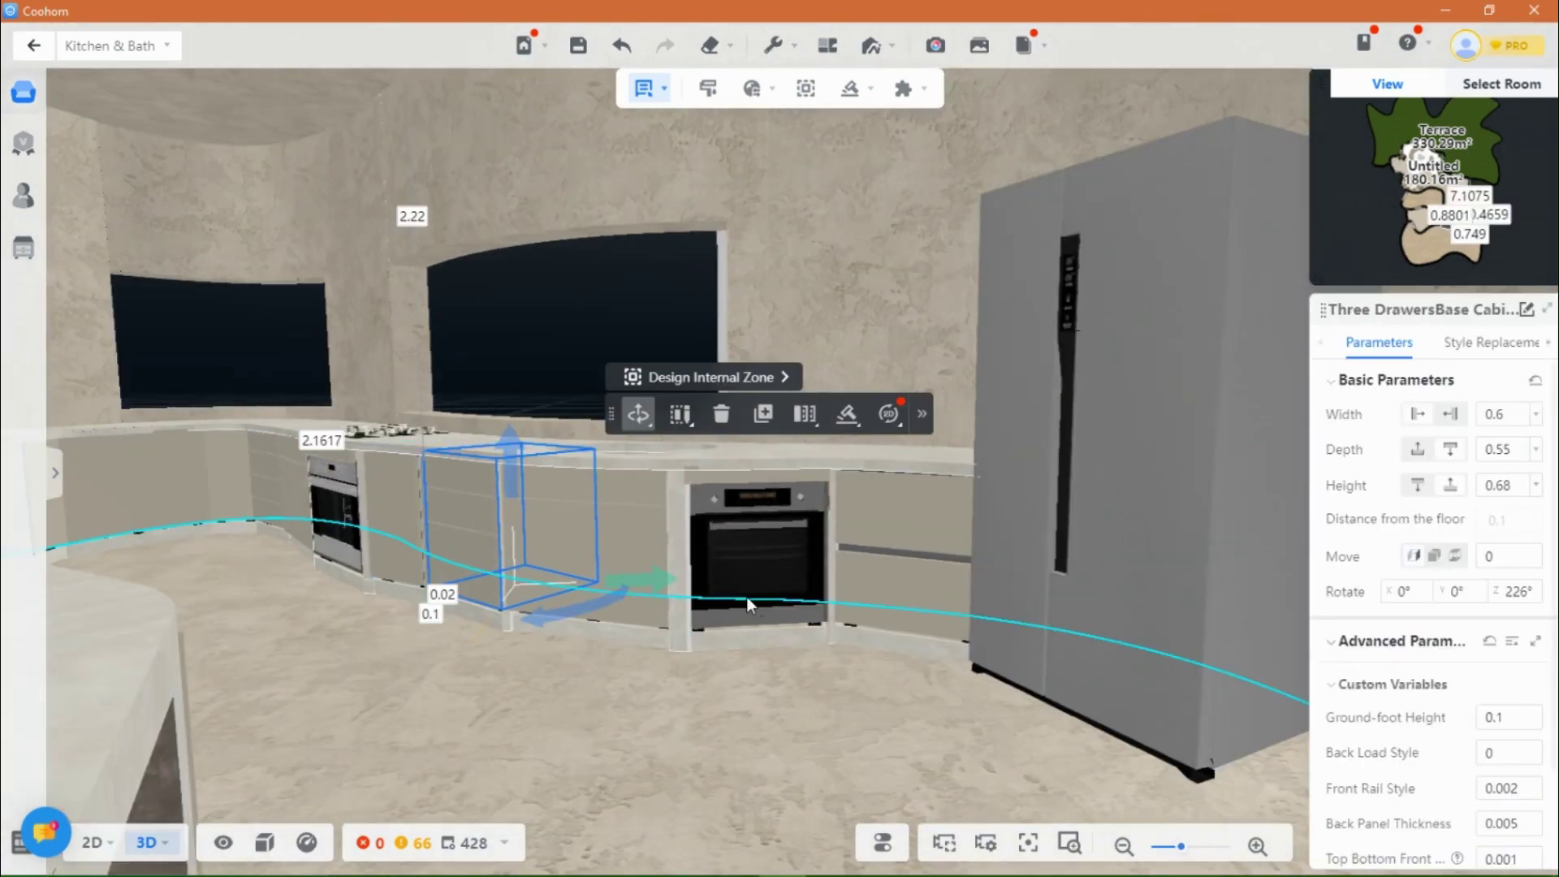
click(398, 532)
click(1484, 342)
click(372, 696)
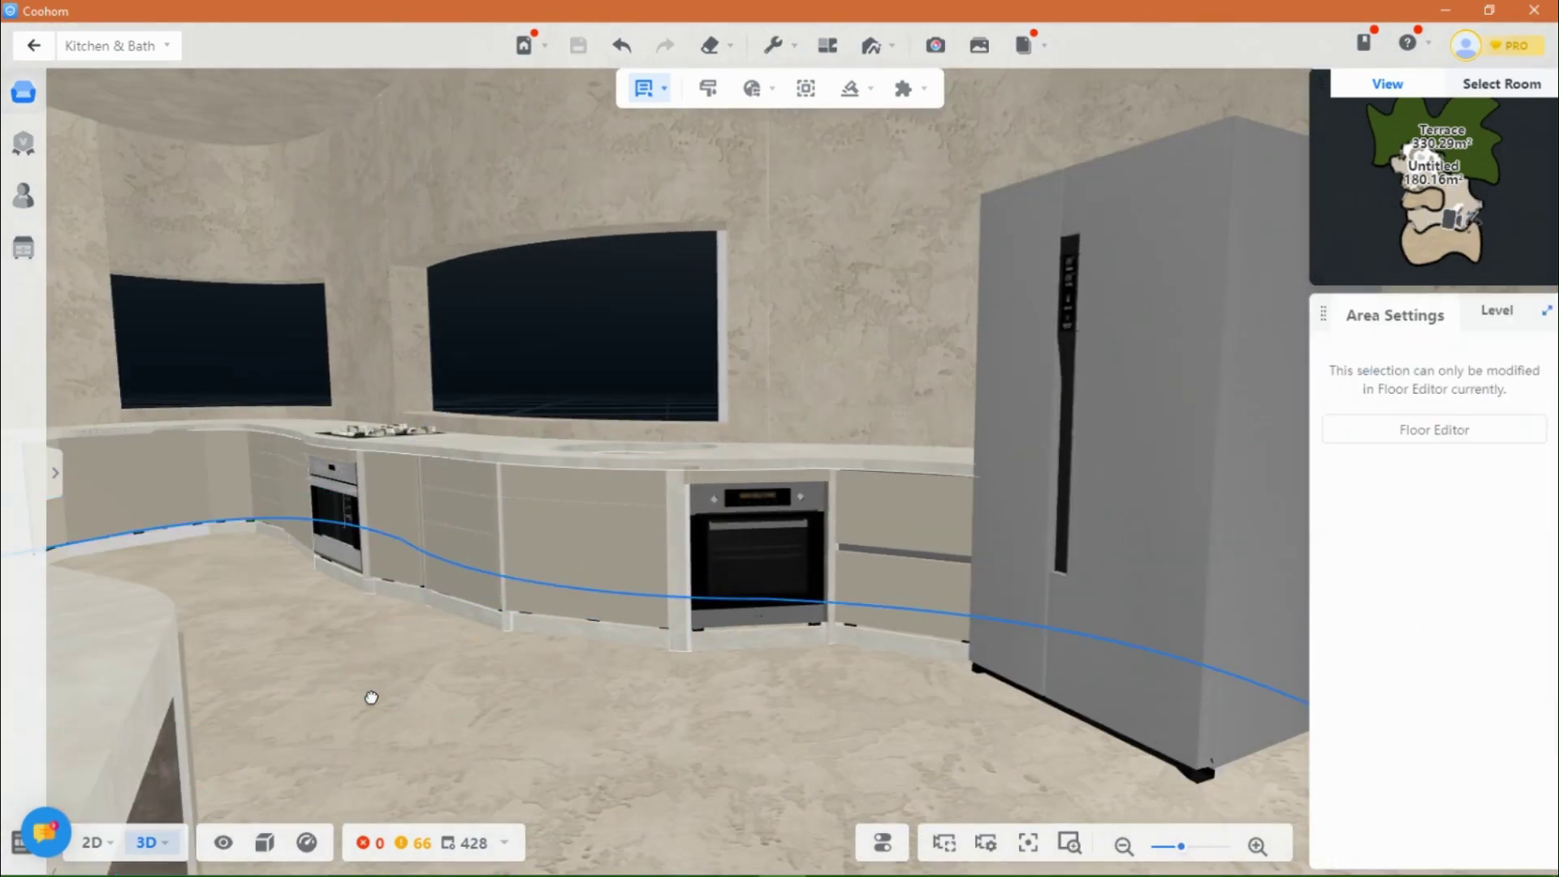
scroll(422, 506, down, 2)
drag(372, 696, 447, 661)
scroll(447, 661, down, 2)
scroll(447, 661, down, 5)
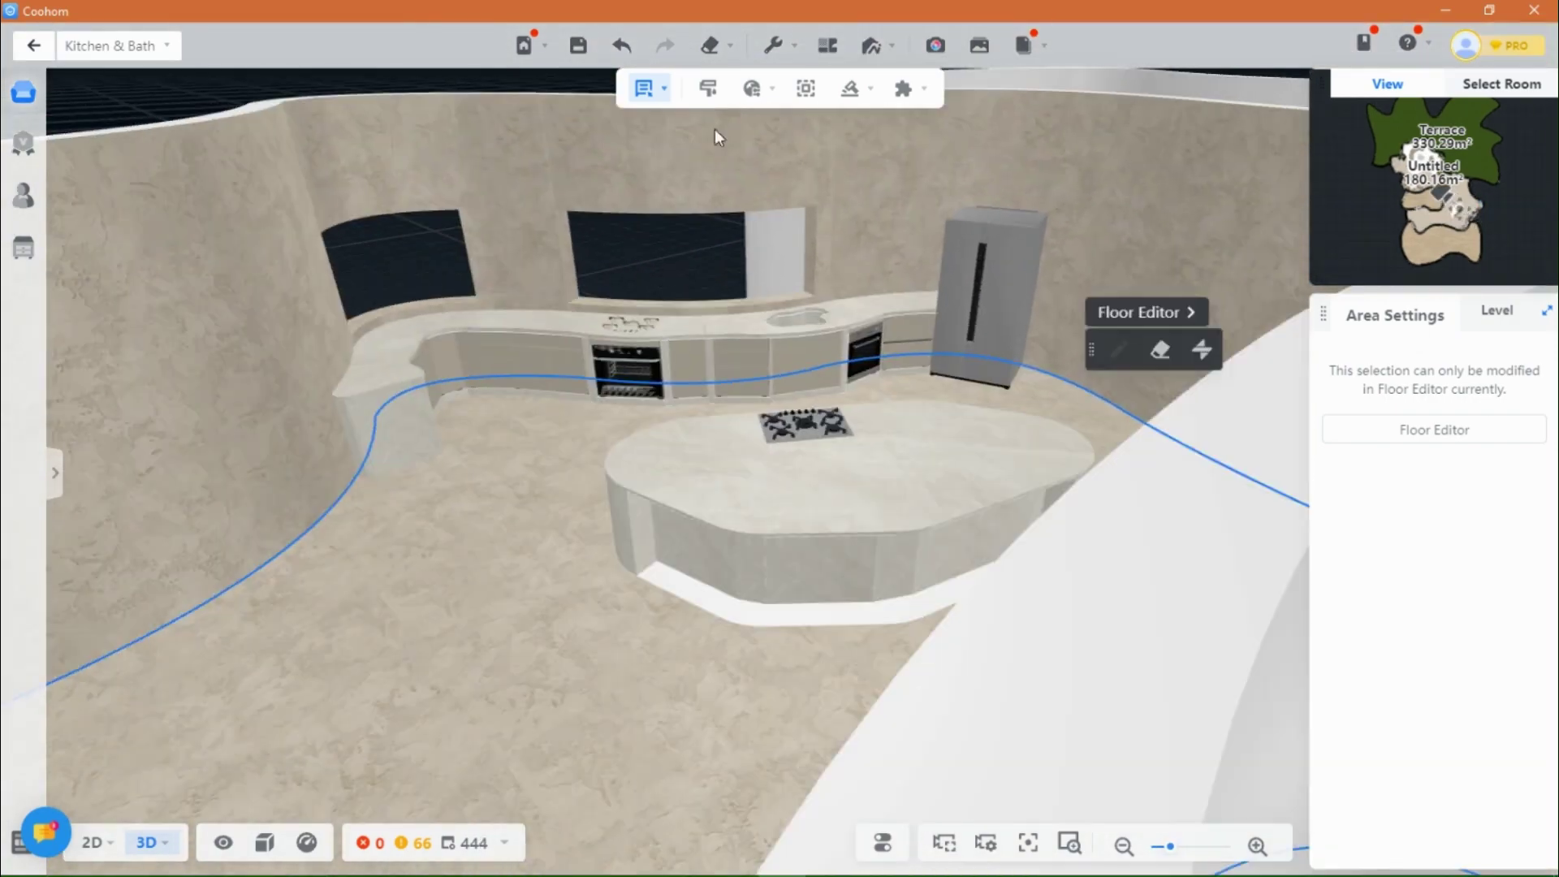
click(708, 88)
click(674, 410)
key(Escape)
key(Escape)
Step: Check the tall cabinets at the end of the counter and return to the overview of the public catalog
scroll(775, 572, up, 3)
mouse_move(508, 553)
mouse_down()
mouse_move(775, 572)
mouse_move(421, 665)
mouse_move(1186, 202)
mouse_move(731, 438)
mouse_up()
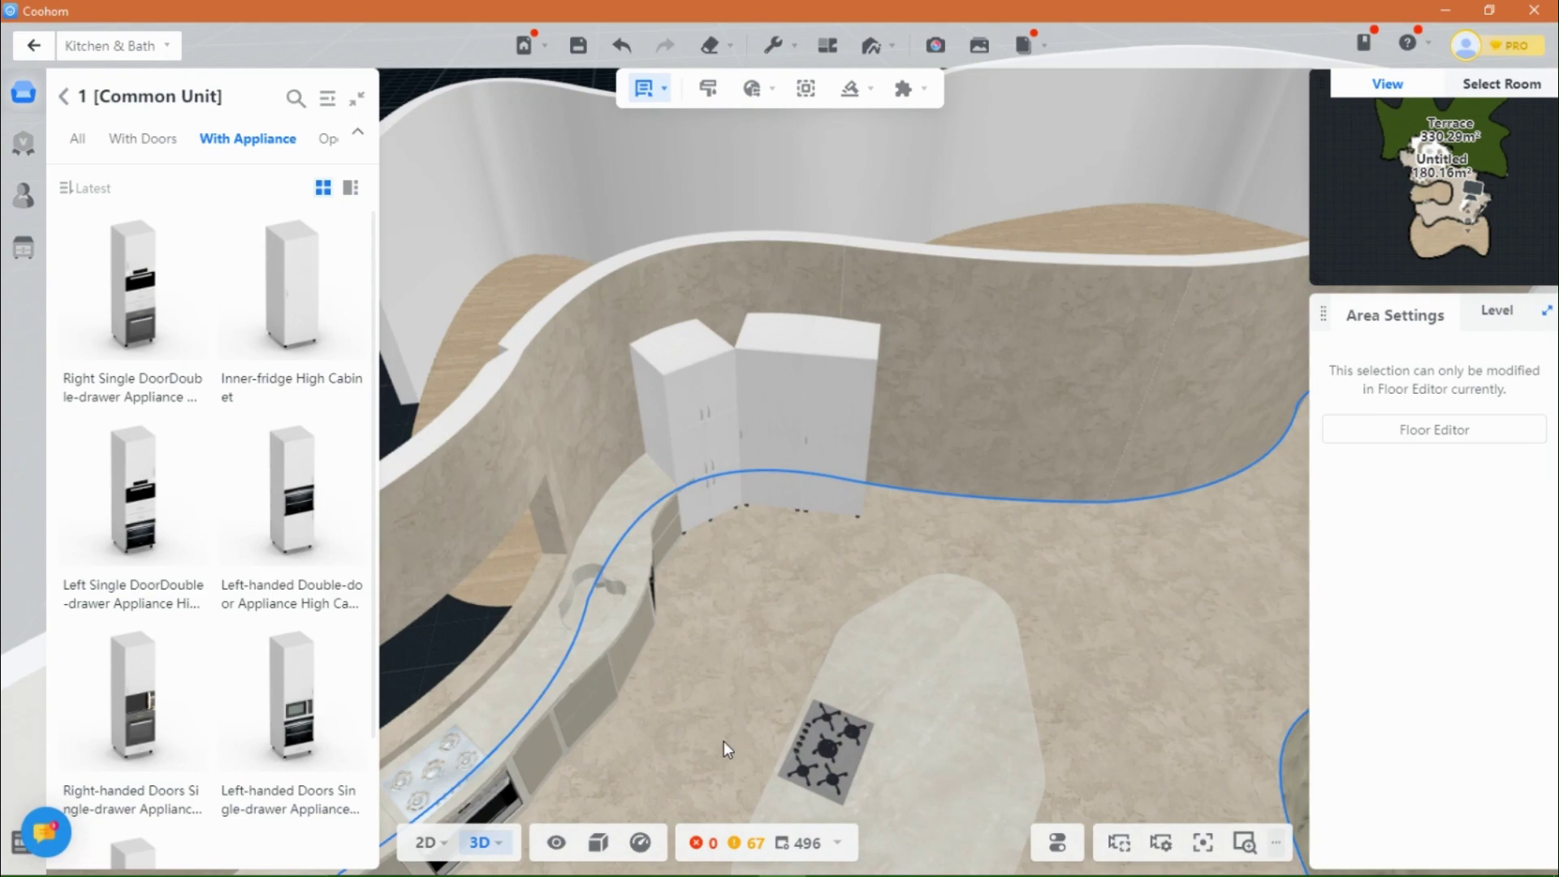
drag(723, 740, 656, 728)
scroll(651, 729, down, 3)
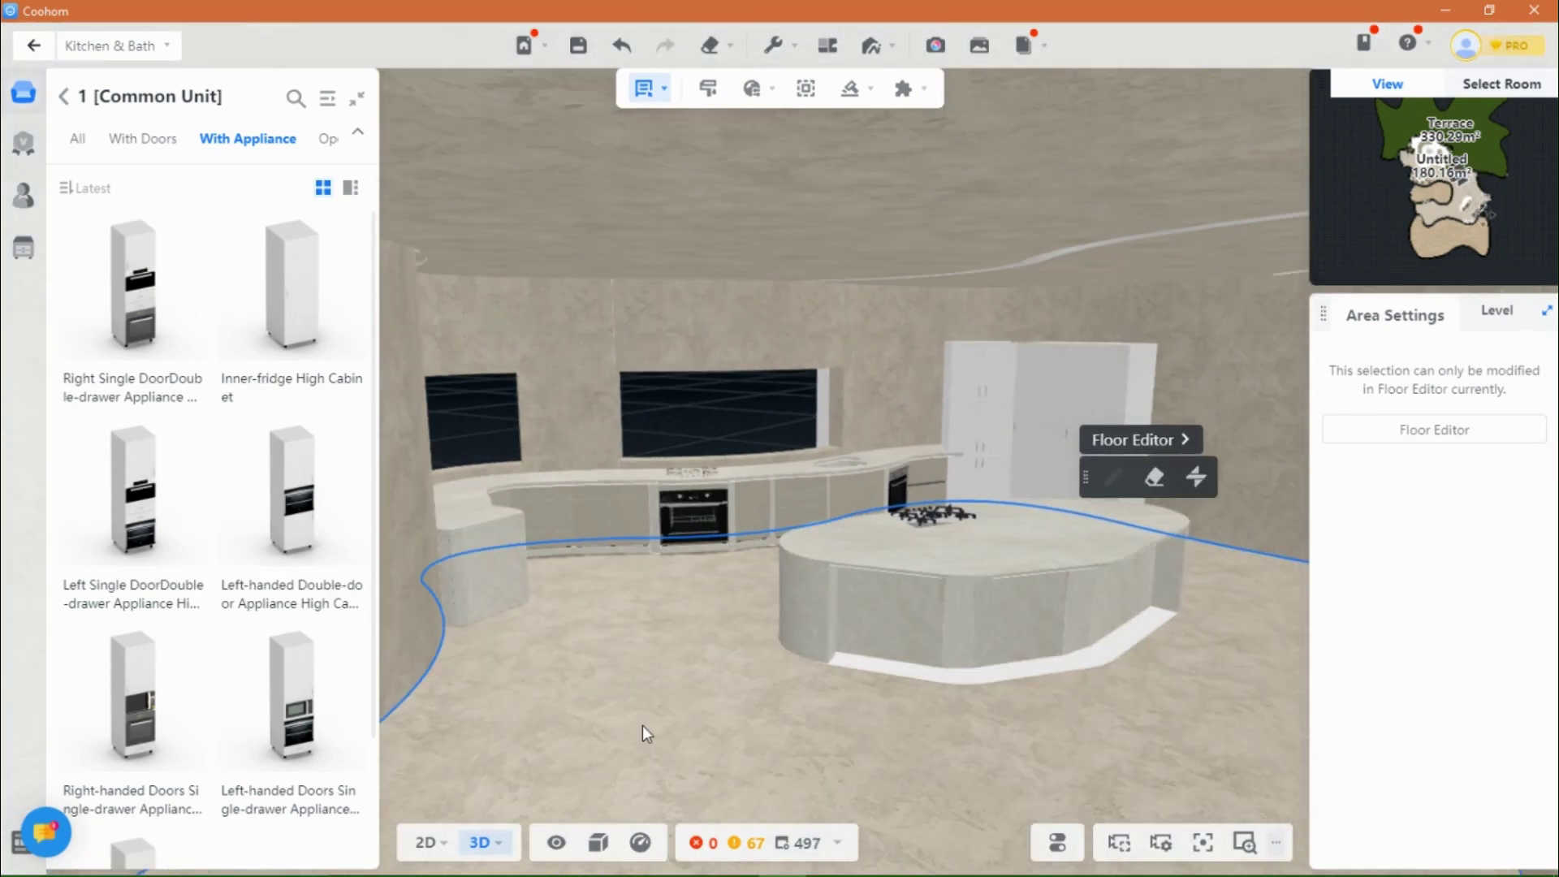
click(64, 97)
Step: Sample the base cabinets' beige finish with the Material Brush and paint it onto the tall cabinets' doors, sides and tops
drag(682, 520, 751, 603)
scroll(751, 603, up, 4)
scroll(751, 603, up, 1)
click(774, 46)
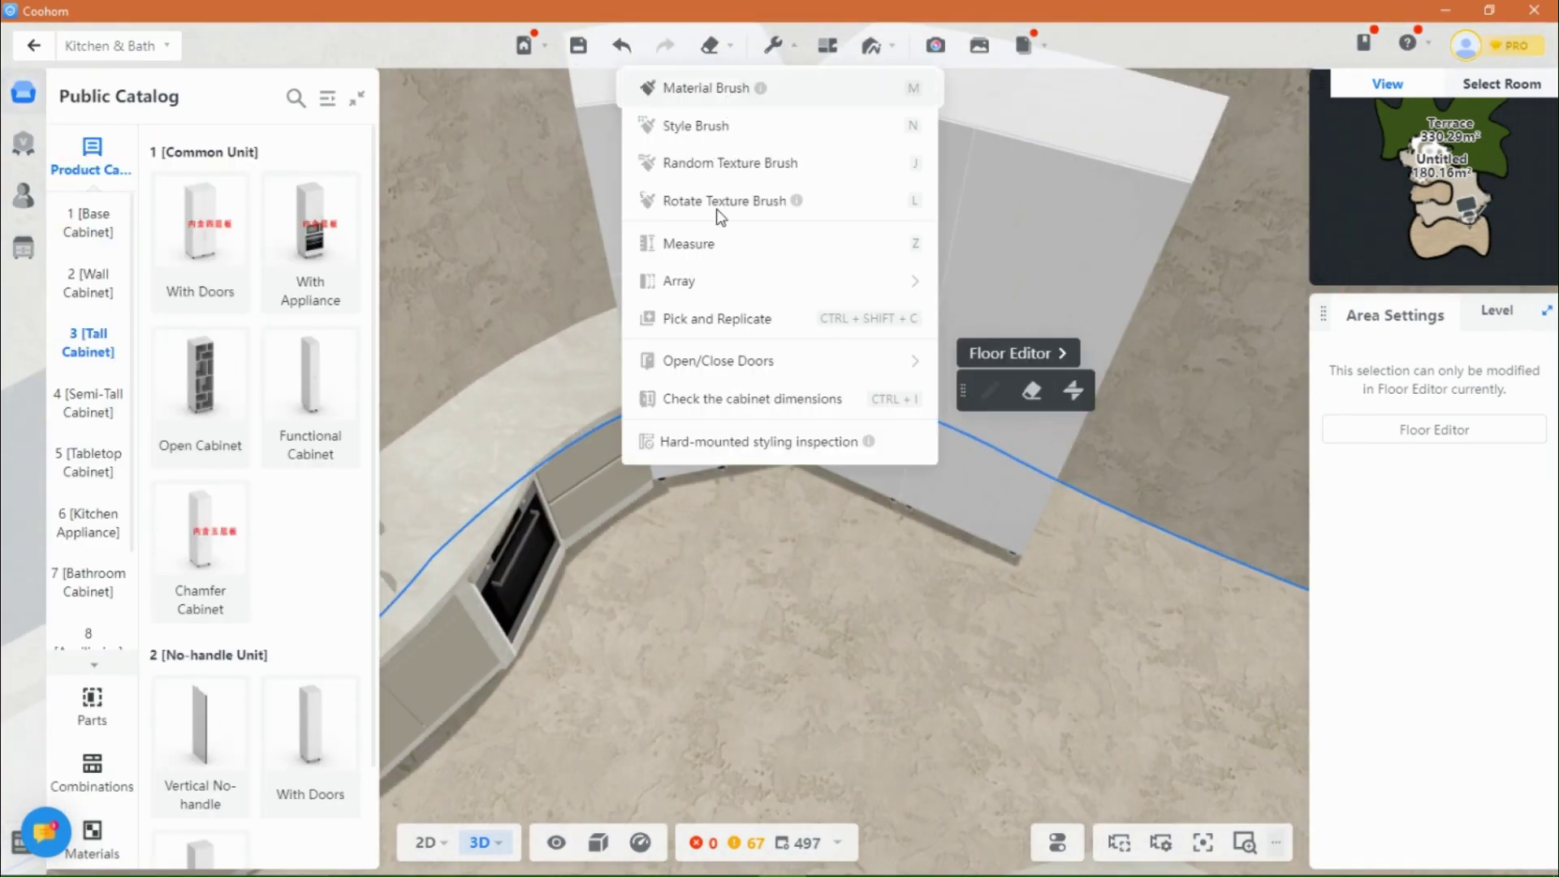
click(721, 87)
click(611, 459)
drag(999, 375, 763, 264)
drag(645, 254, 828, 414)
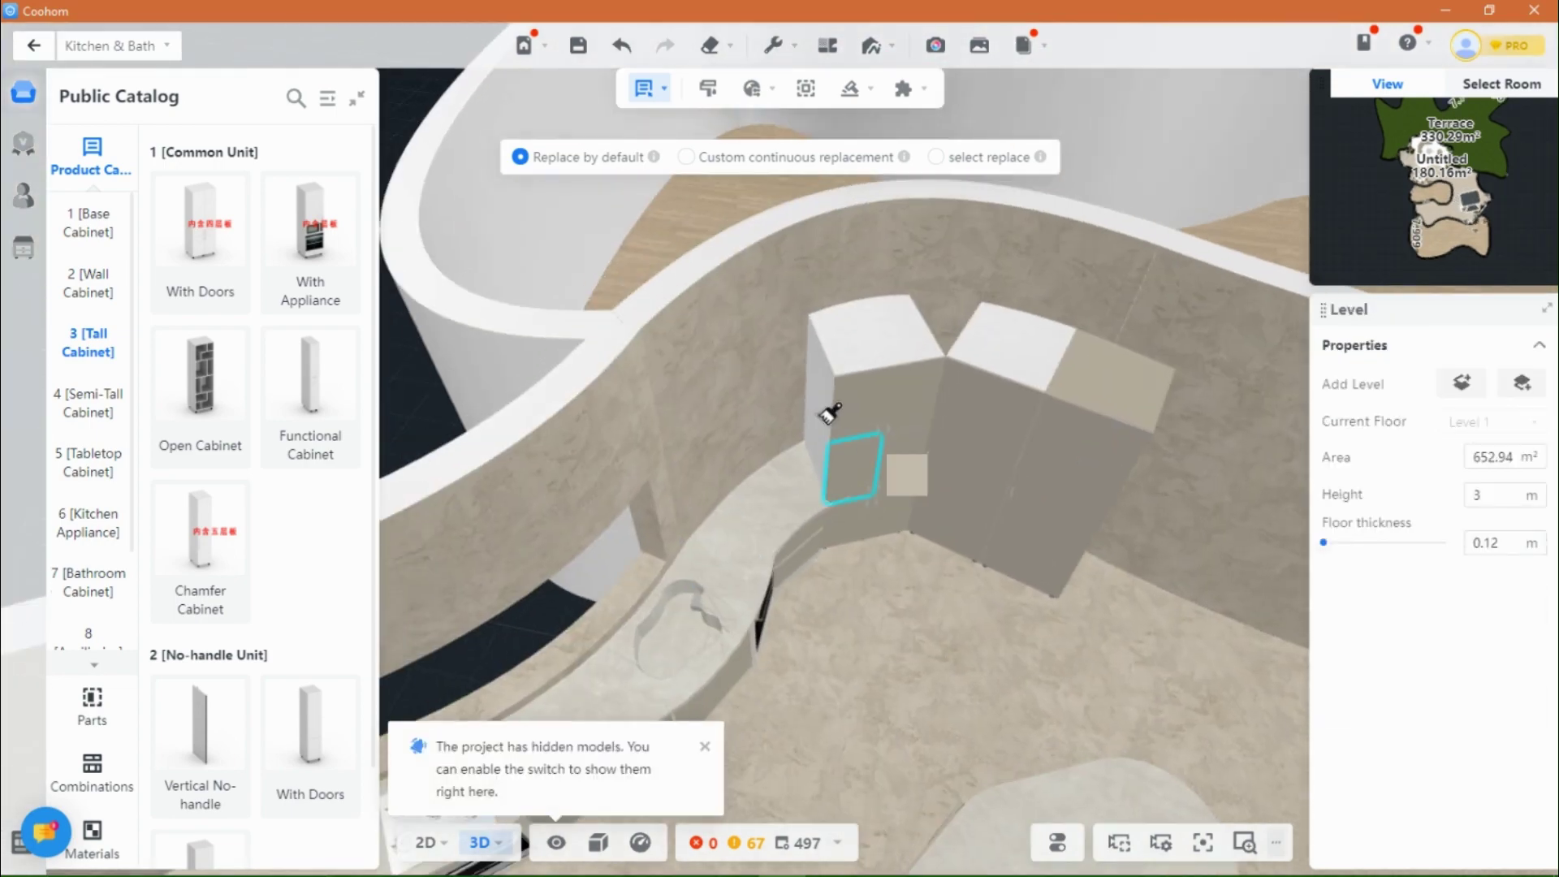
click(1006, 355)
scroll(936, 303, up, 4)
scroll(936, 303, down, 4)
key(Escape)
click(884, 680)
drag(881, 670, 845, 623)
click(845, 624)
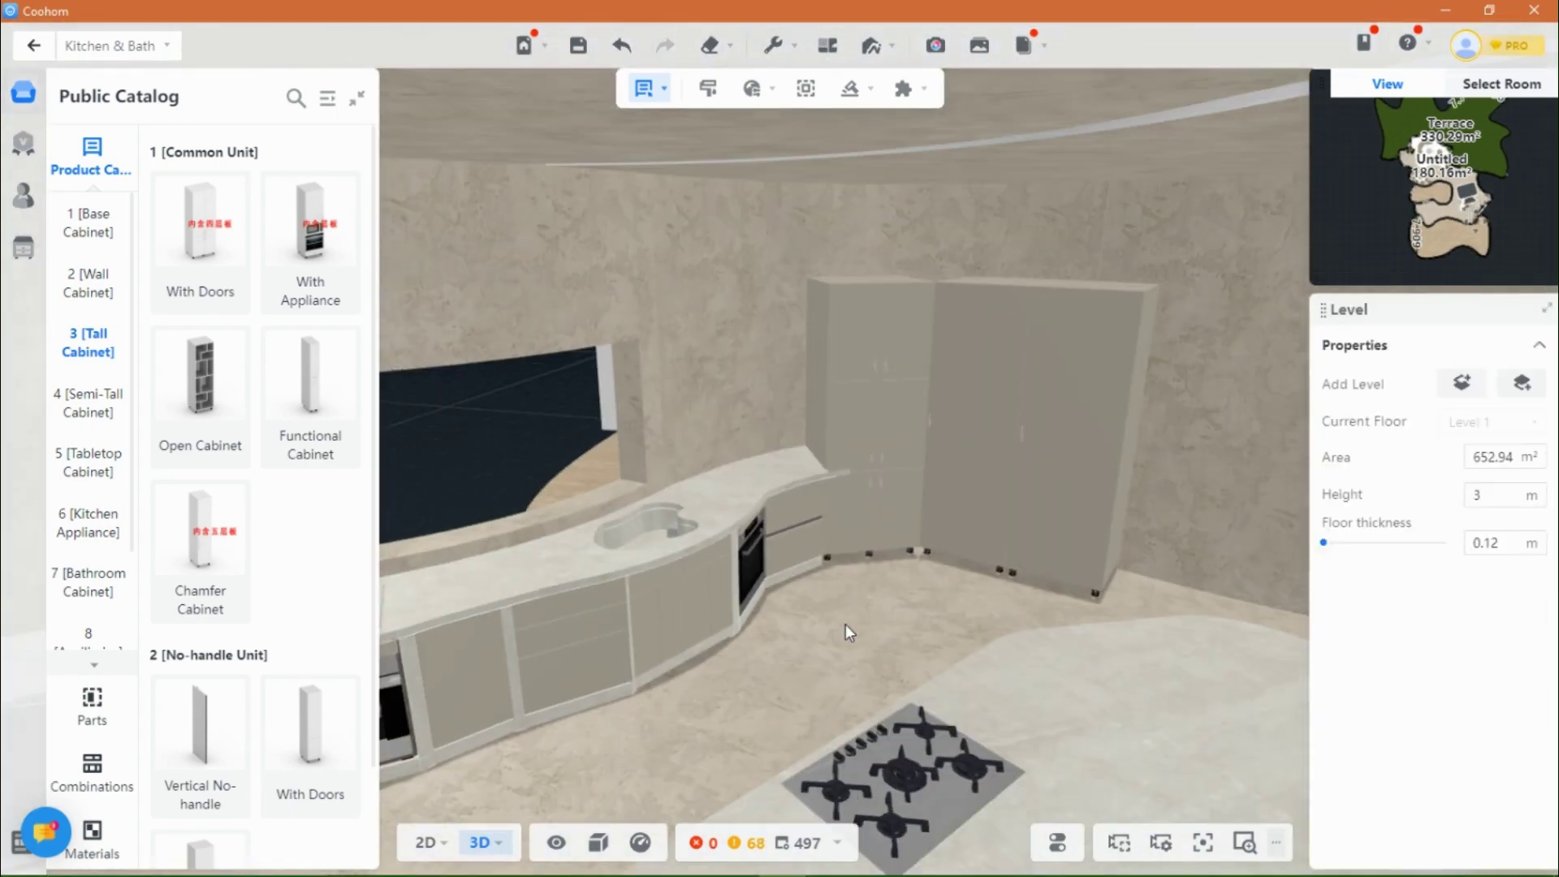
Step: Open the footline generator for the kitchen cabinets, with the tall cabinets' exposed feet in view
scroll(923, 693, up, 3)
drag(922, 693, 820, 678)
mouse_move(861, 95)
click(825, 200)
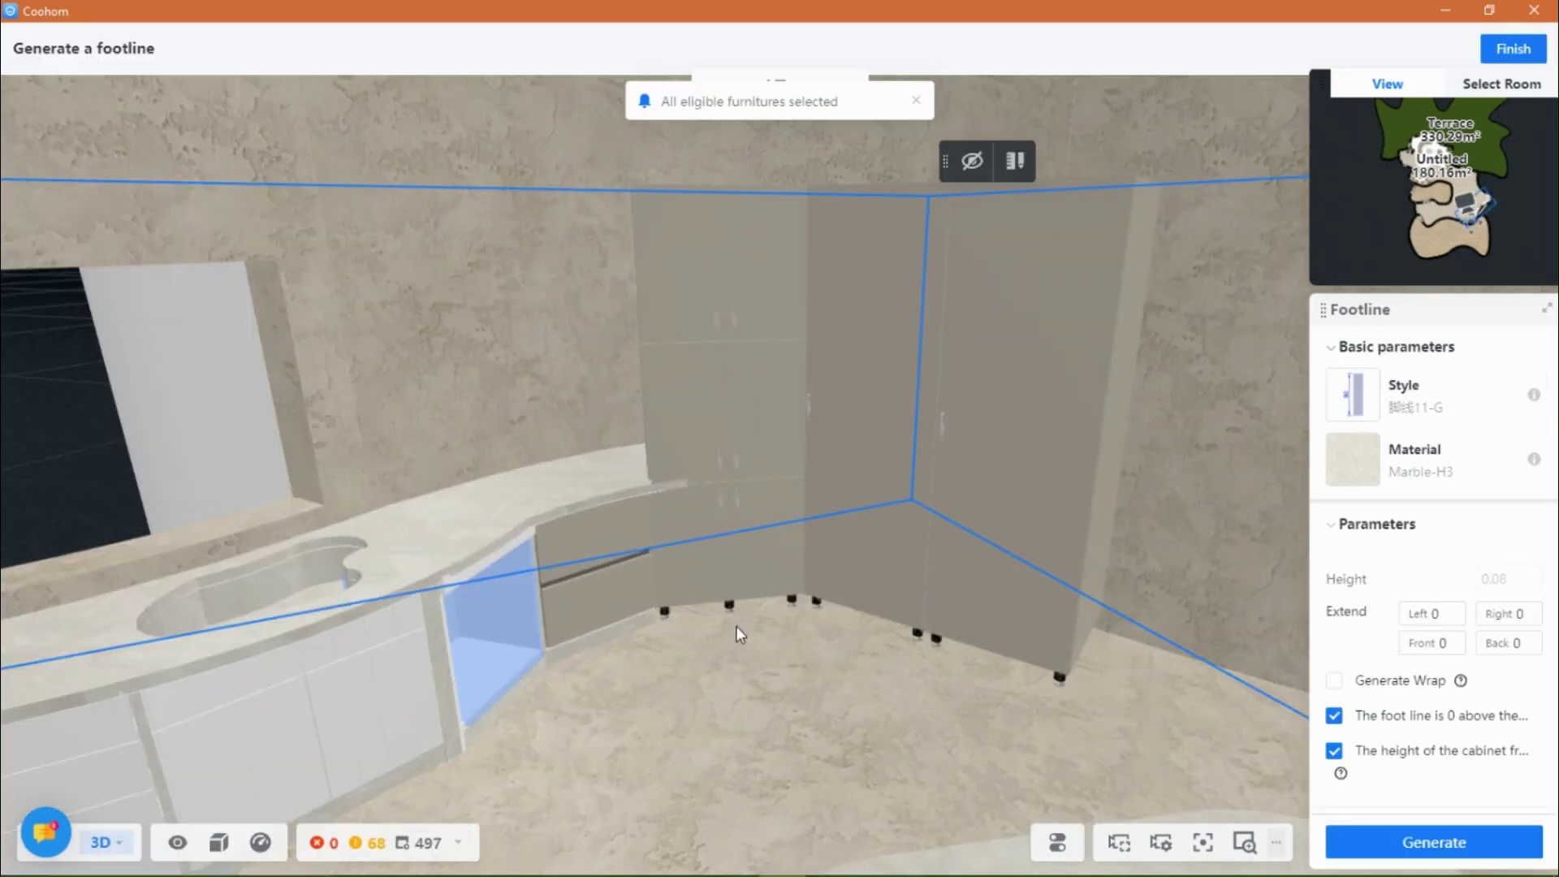
scroll(814, 595, up, 5)
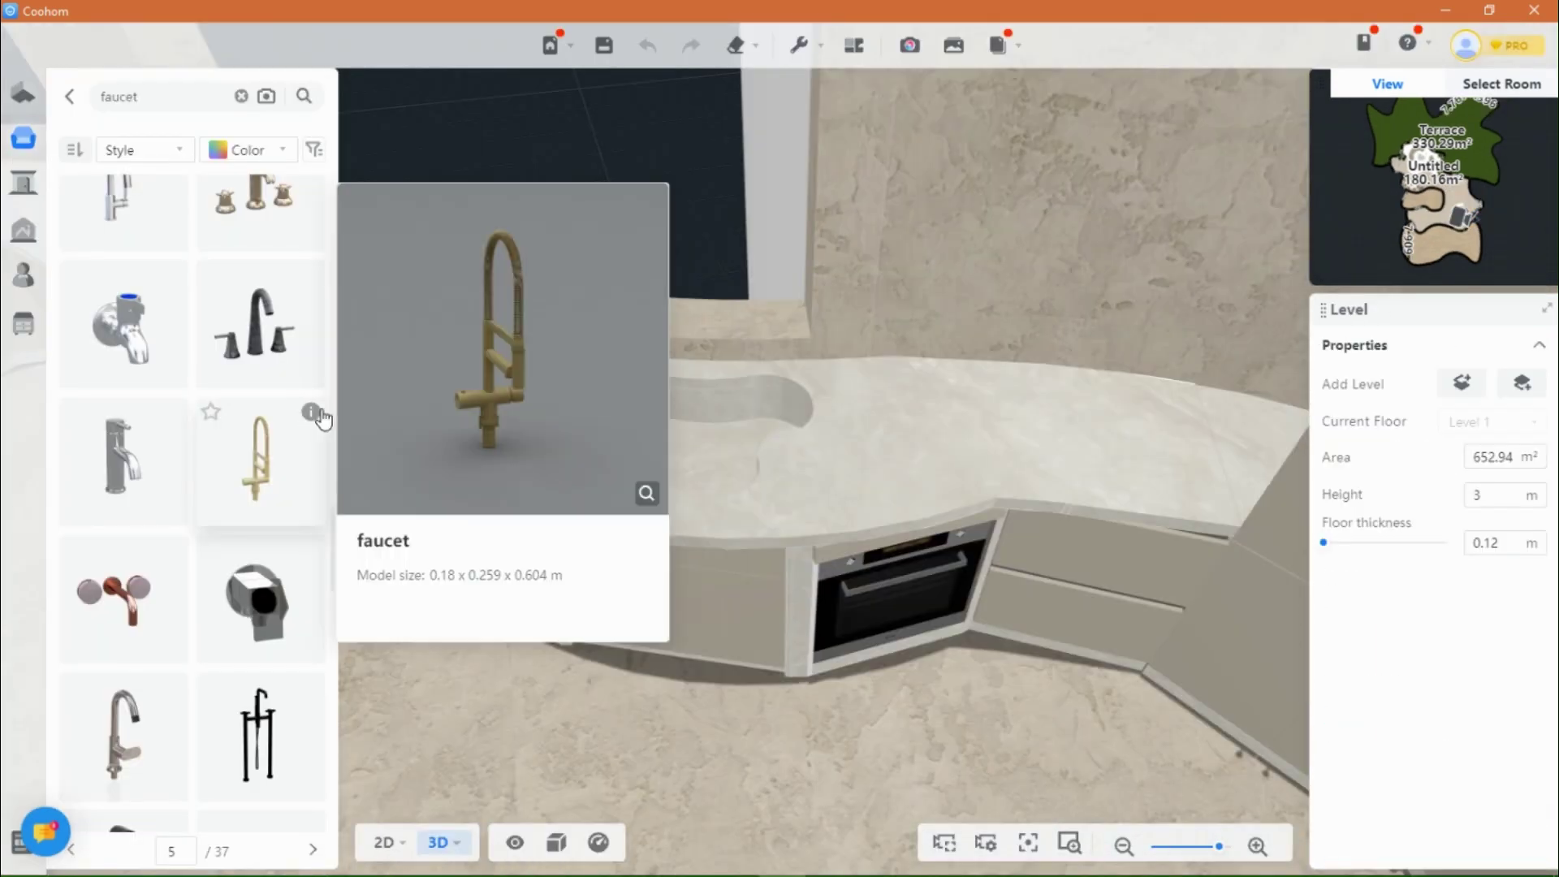
Step: Place the gold 0.18 x 0.259 x 0.604 m faucet on the curved counter and move it to the sink
click(265, 463)
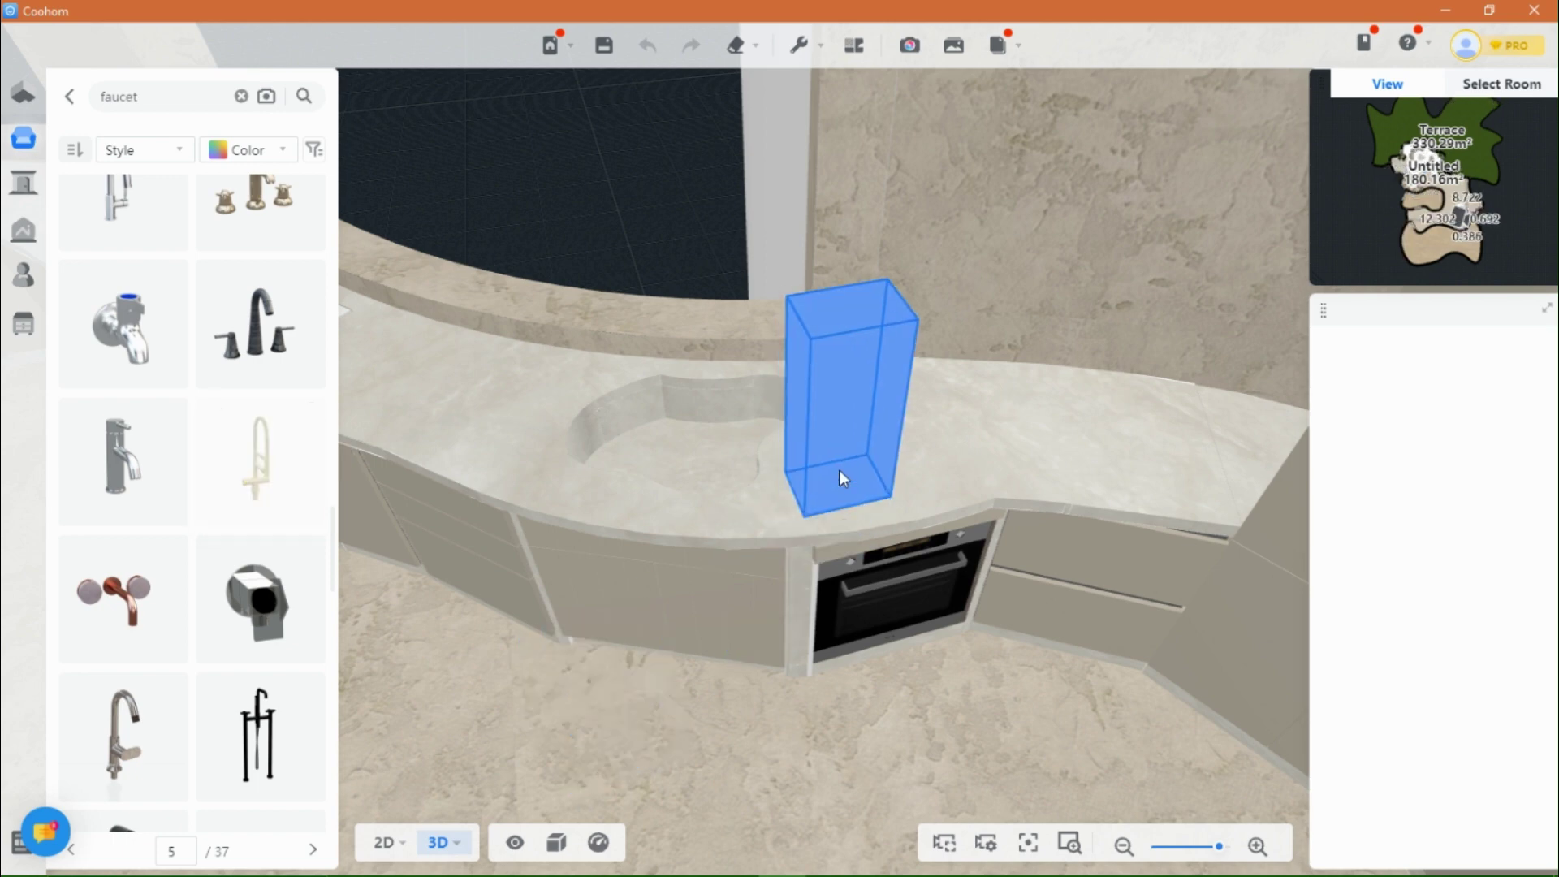
click(838, 435)
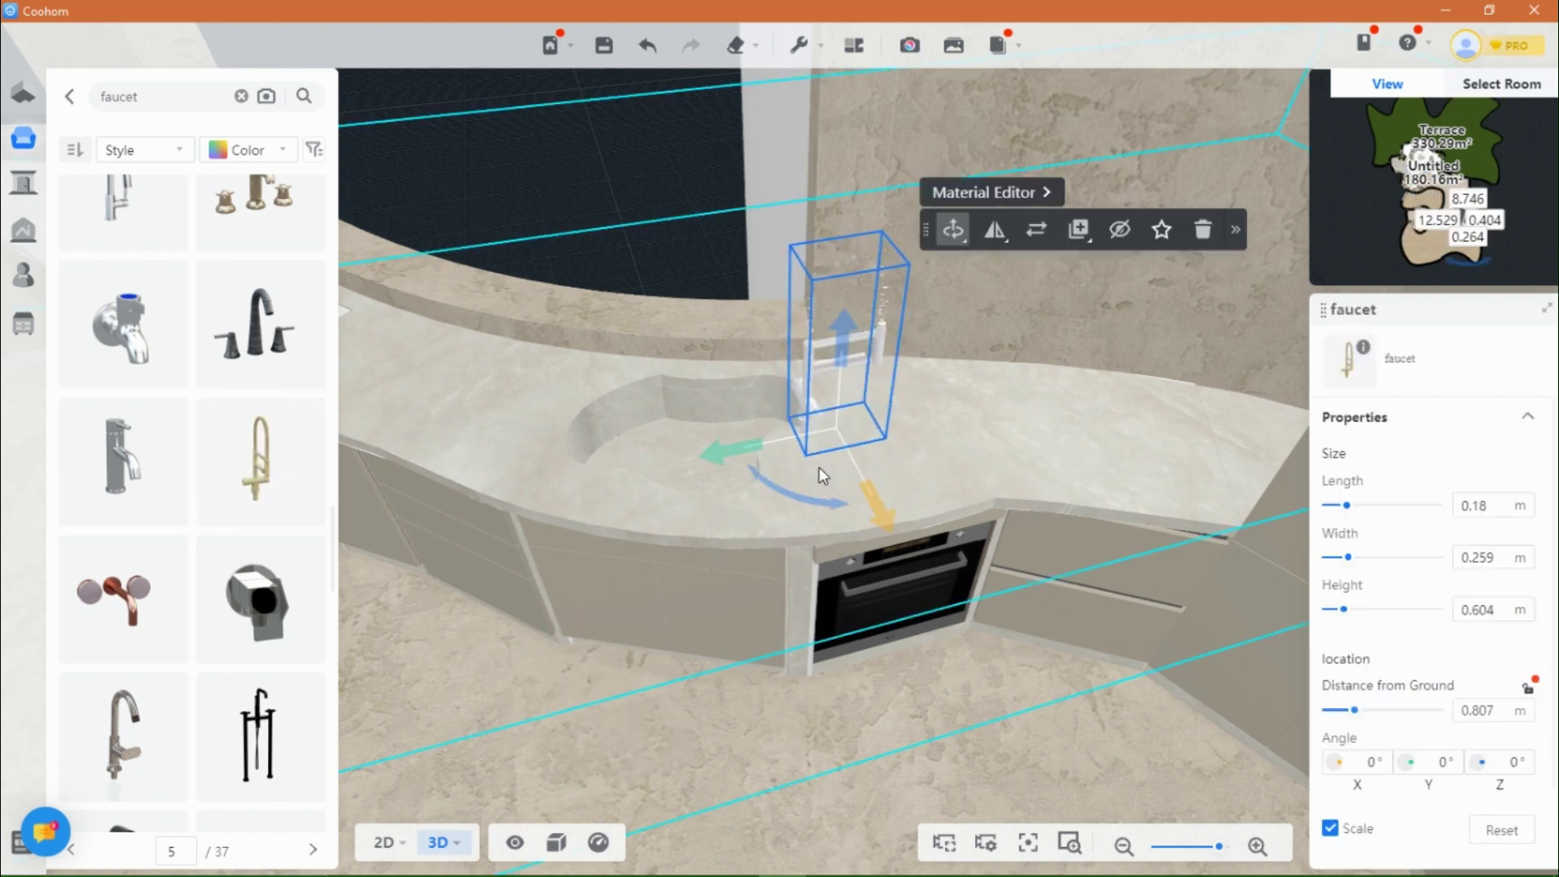
drag(818, 466, 754, 364)
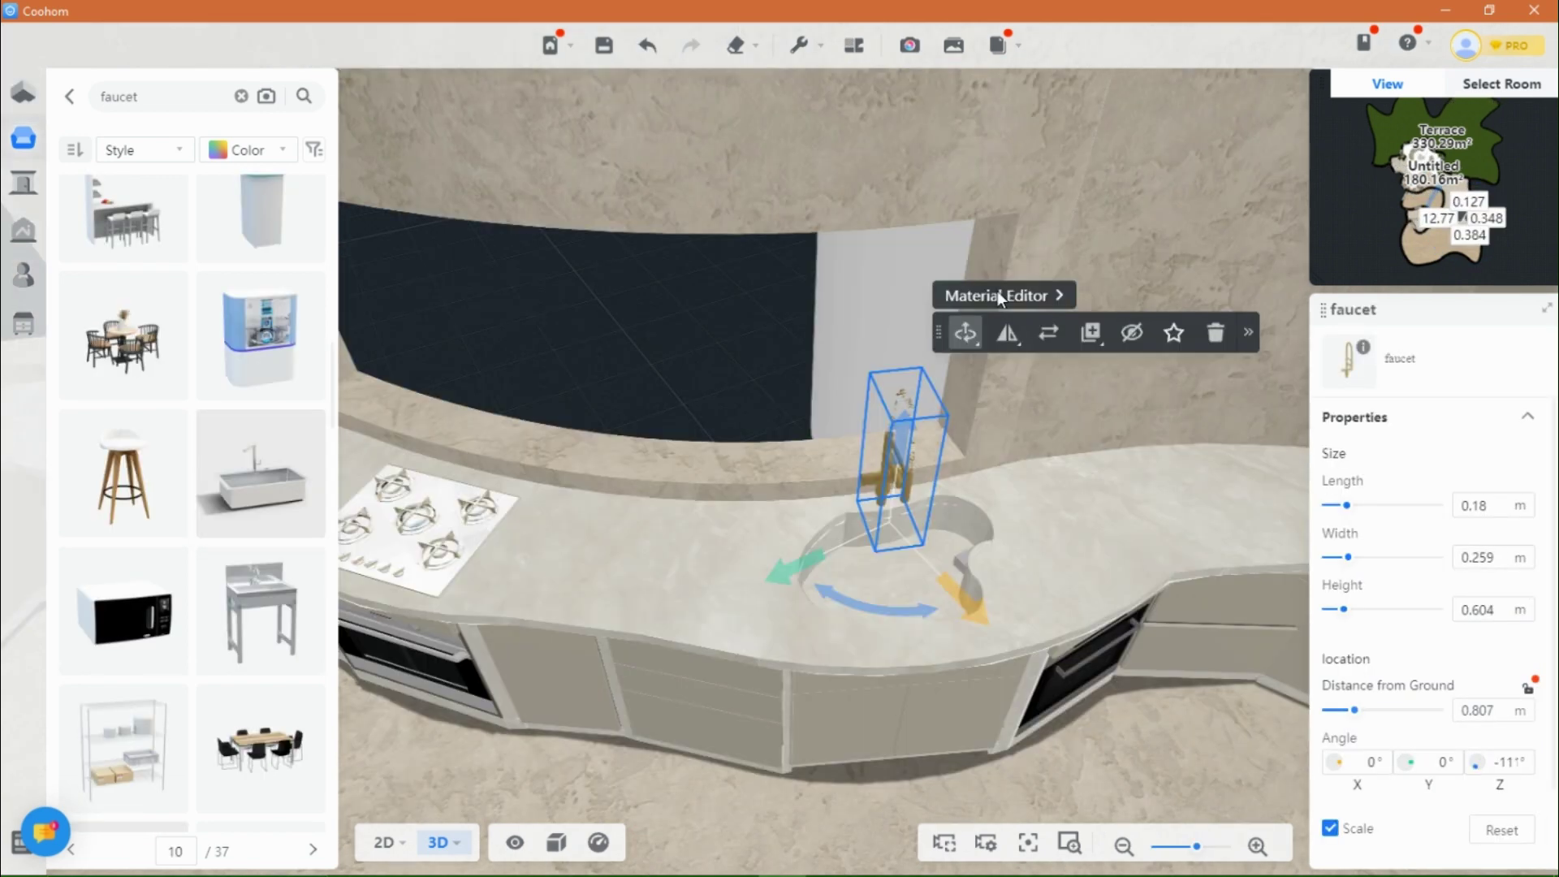
Step: Open the faucet in the Material Editor and search the public material library for "copper"
click(997, 292)
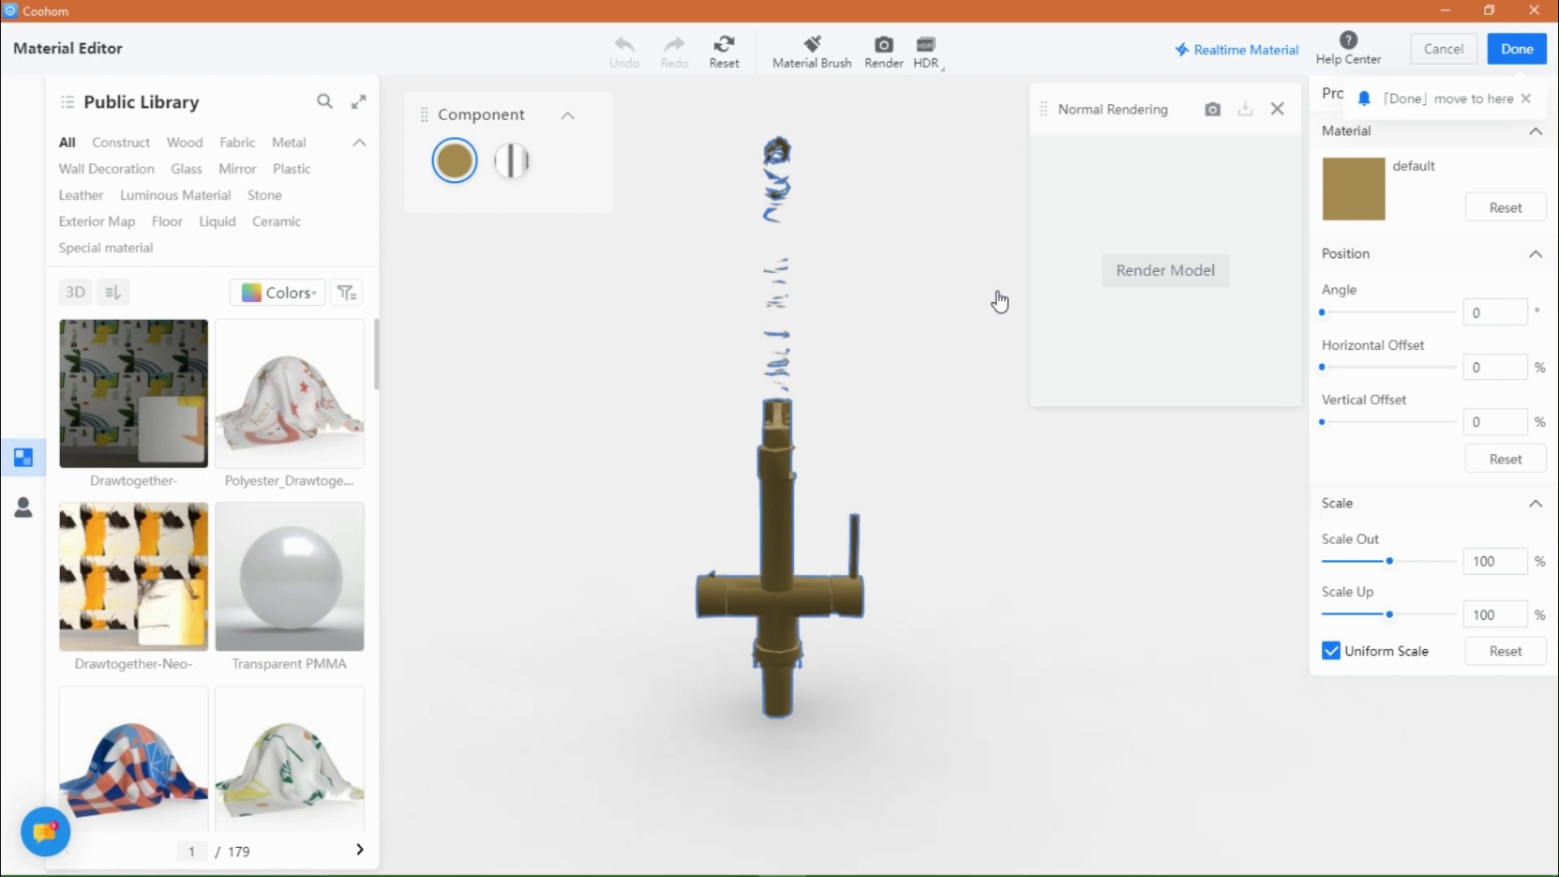
mouse_move(632, 513)
mouse_down()
mouse_move(985, 455)
mouse_move(812, 665)
mouse_up()
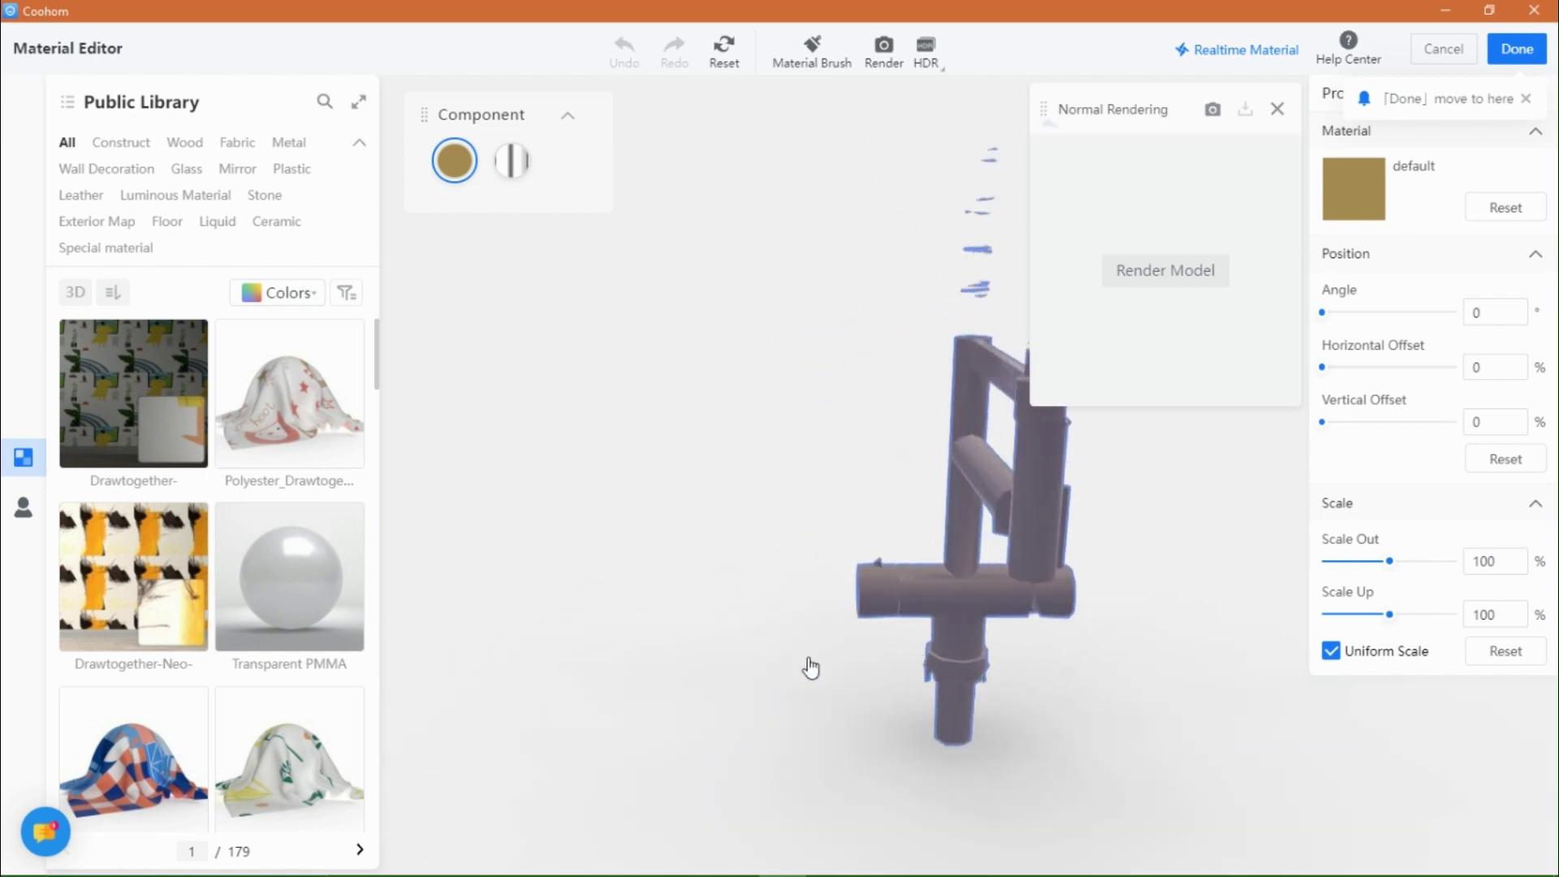
scroll(915, 682, up, 3)
drag(915, 682, 815, 435)
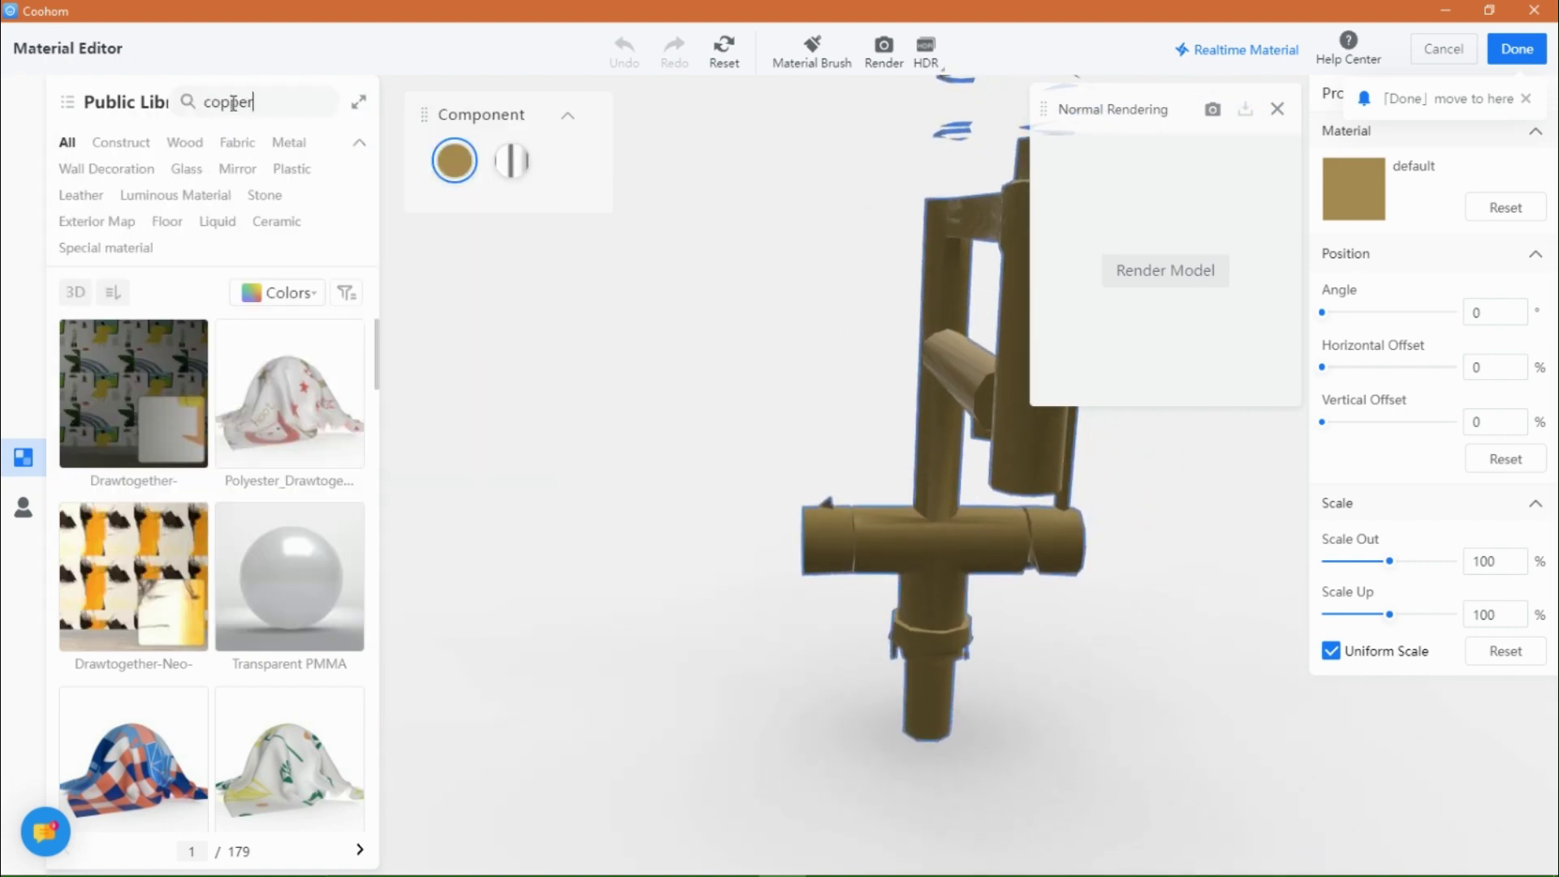
key(Return)
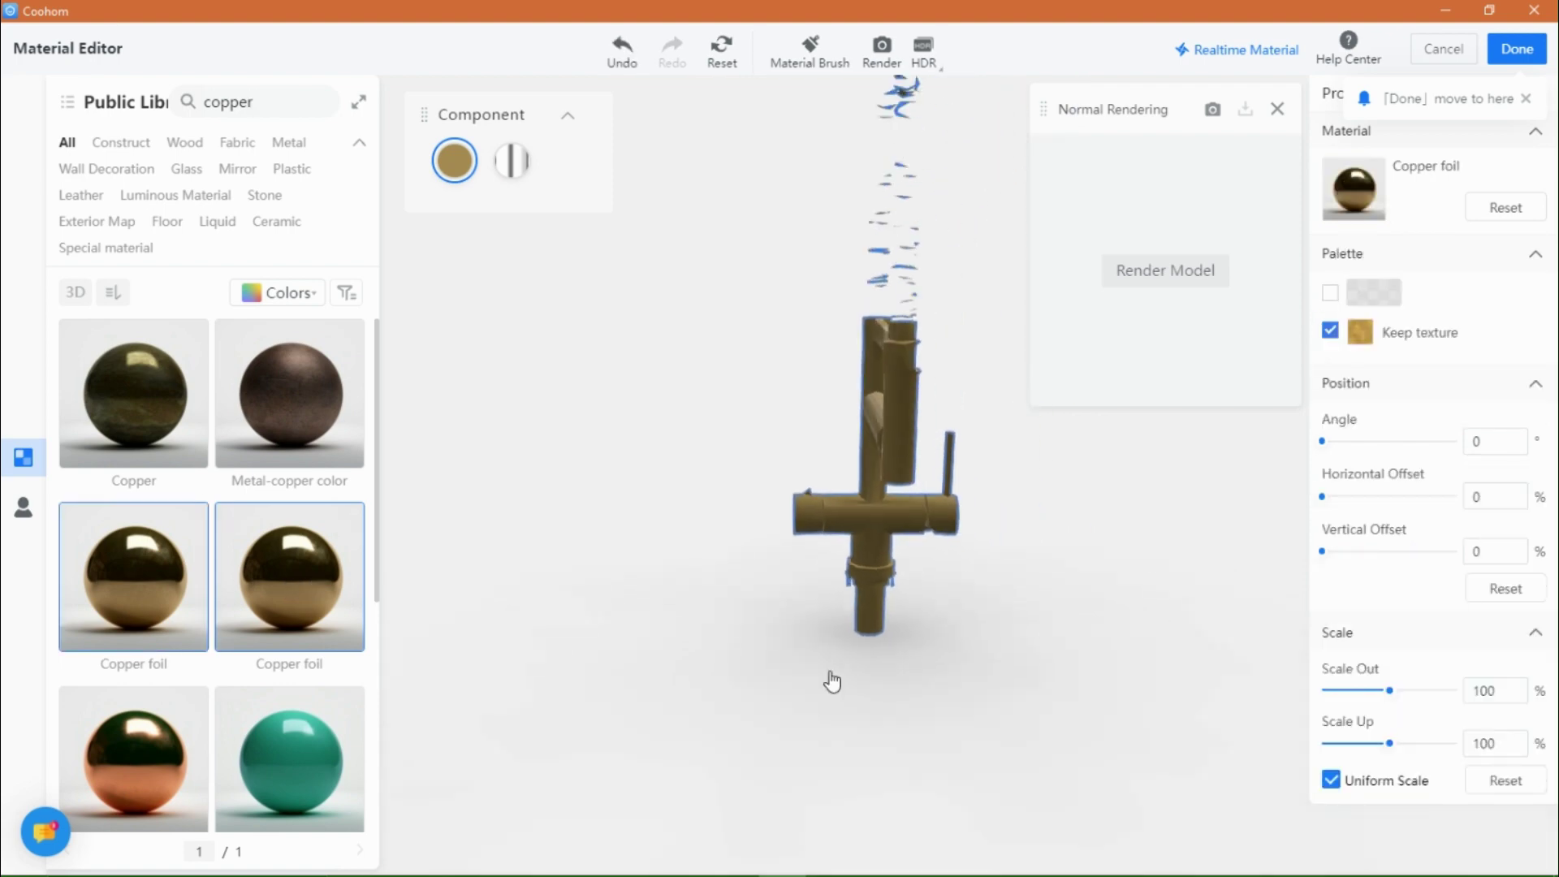
Step: Apply Copper foil to the faucet's second, chrome-coloured component and finish the material edit
click(512, 160)
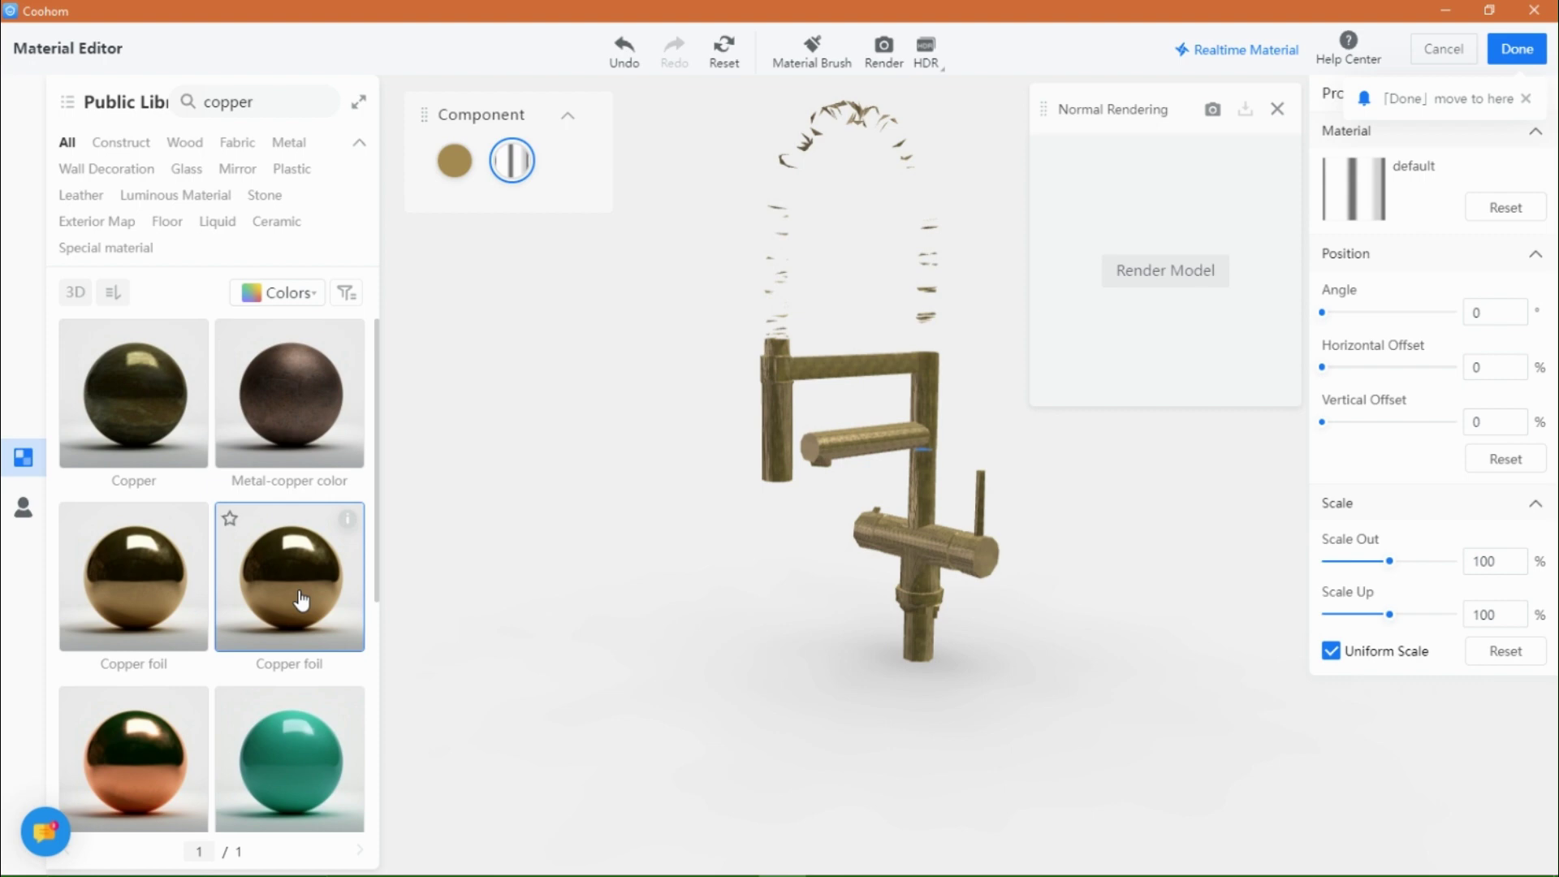
drag(595, 574, 1479, 87)
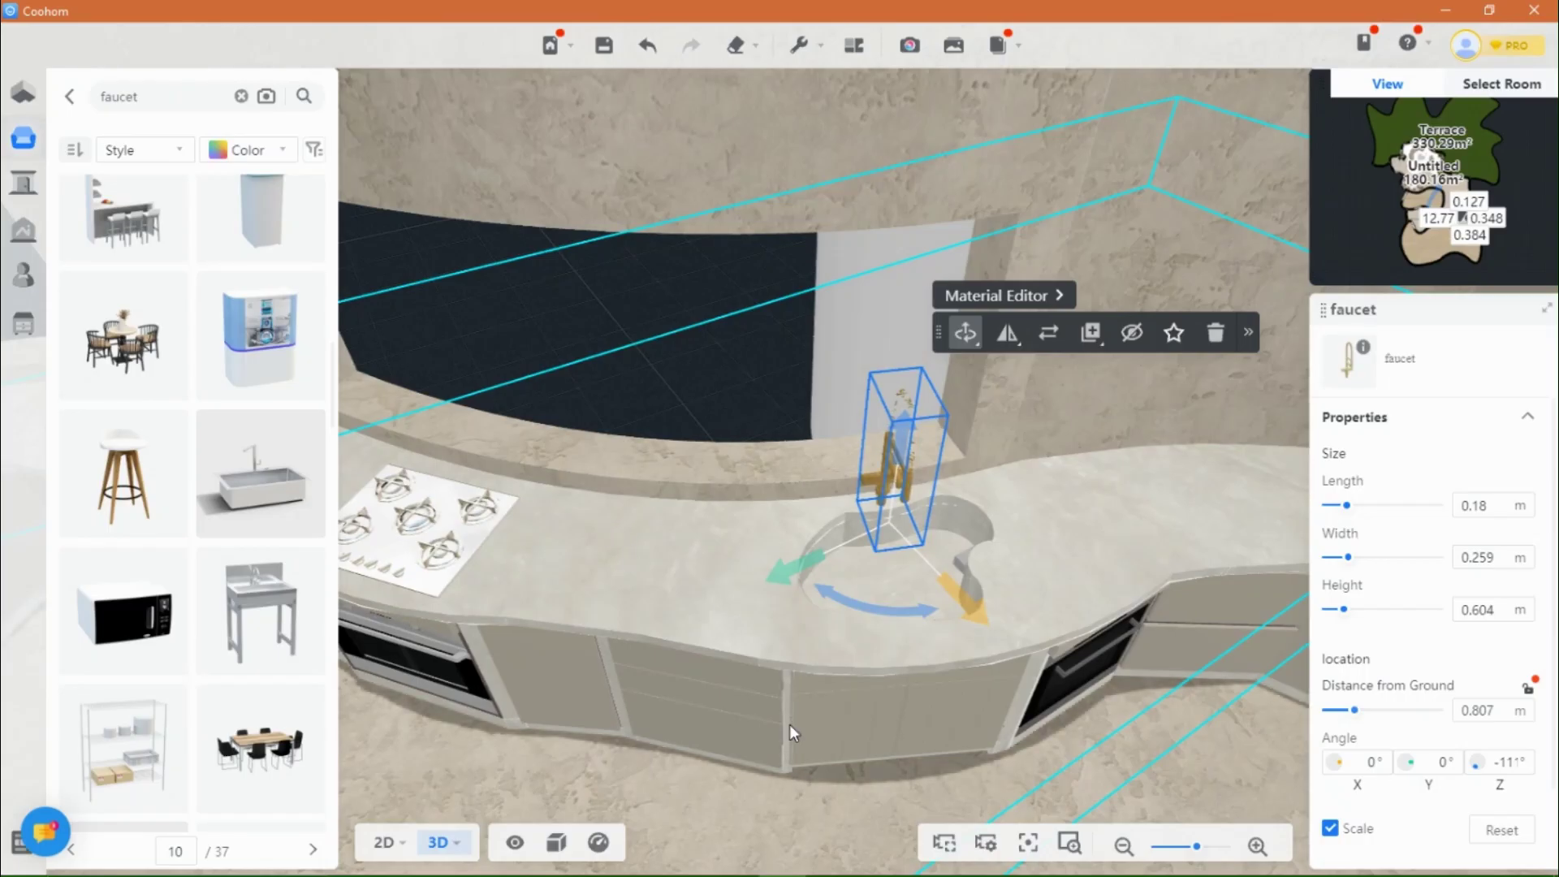
drag(705, 475, 750, 480)
drag(1178, 716, 696, 691)
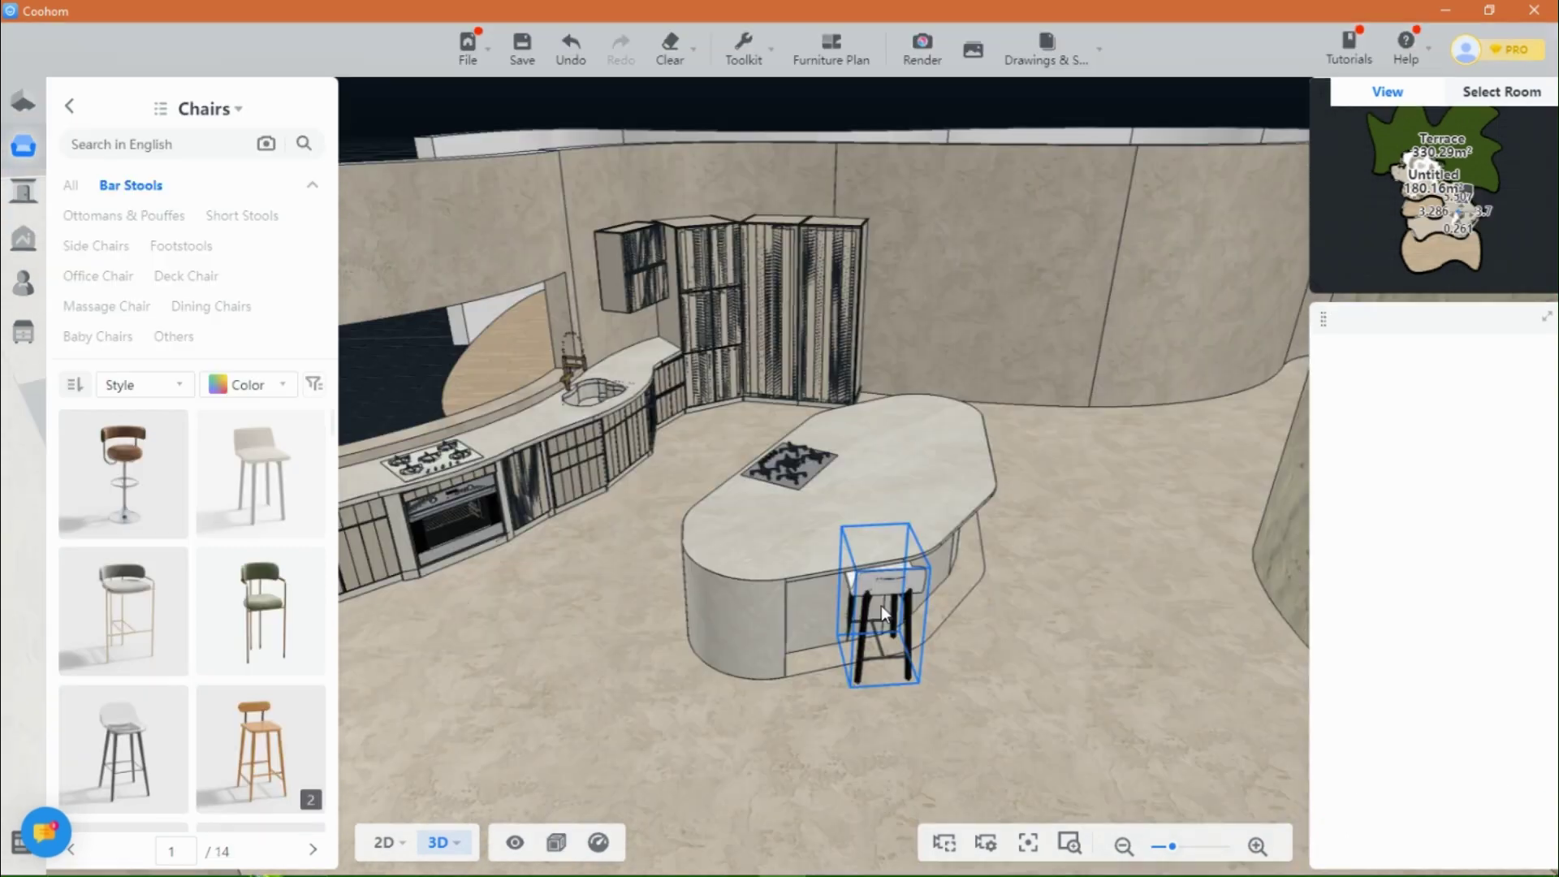
Step: Place the upholstered bar stool with black legs beside the island and rotate it 18° about the Z axis
click(884, 612)
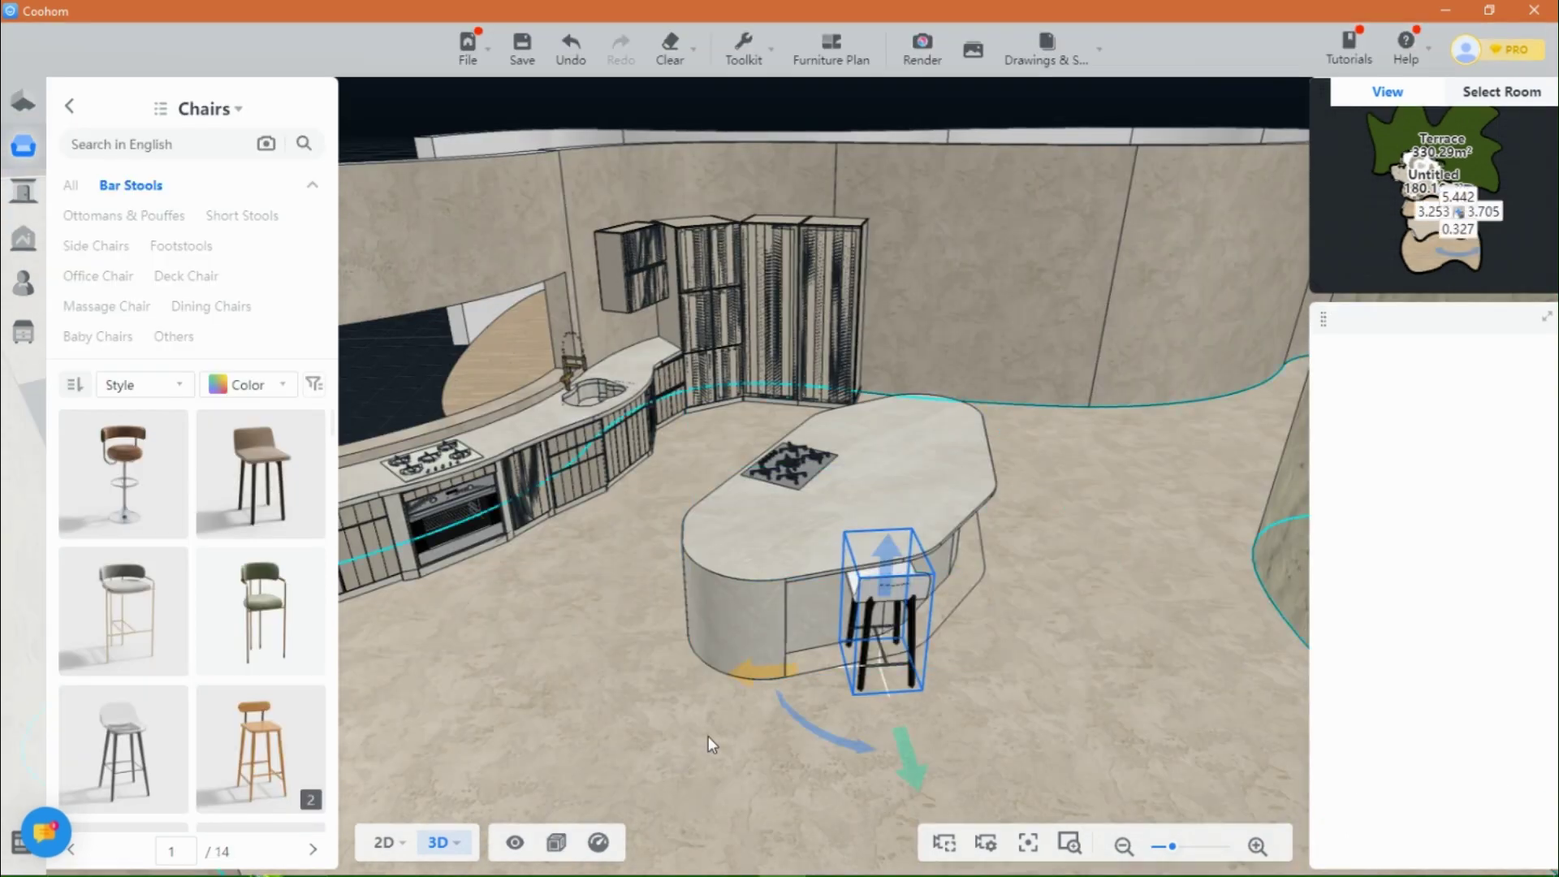
drag(708, 736, 849, 718)
scroll(854, 719, up, 3)
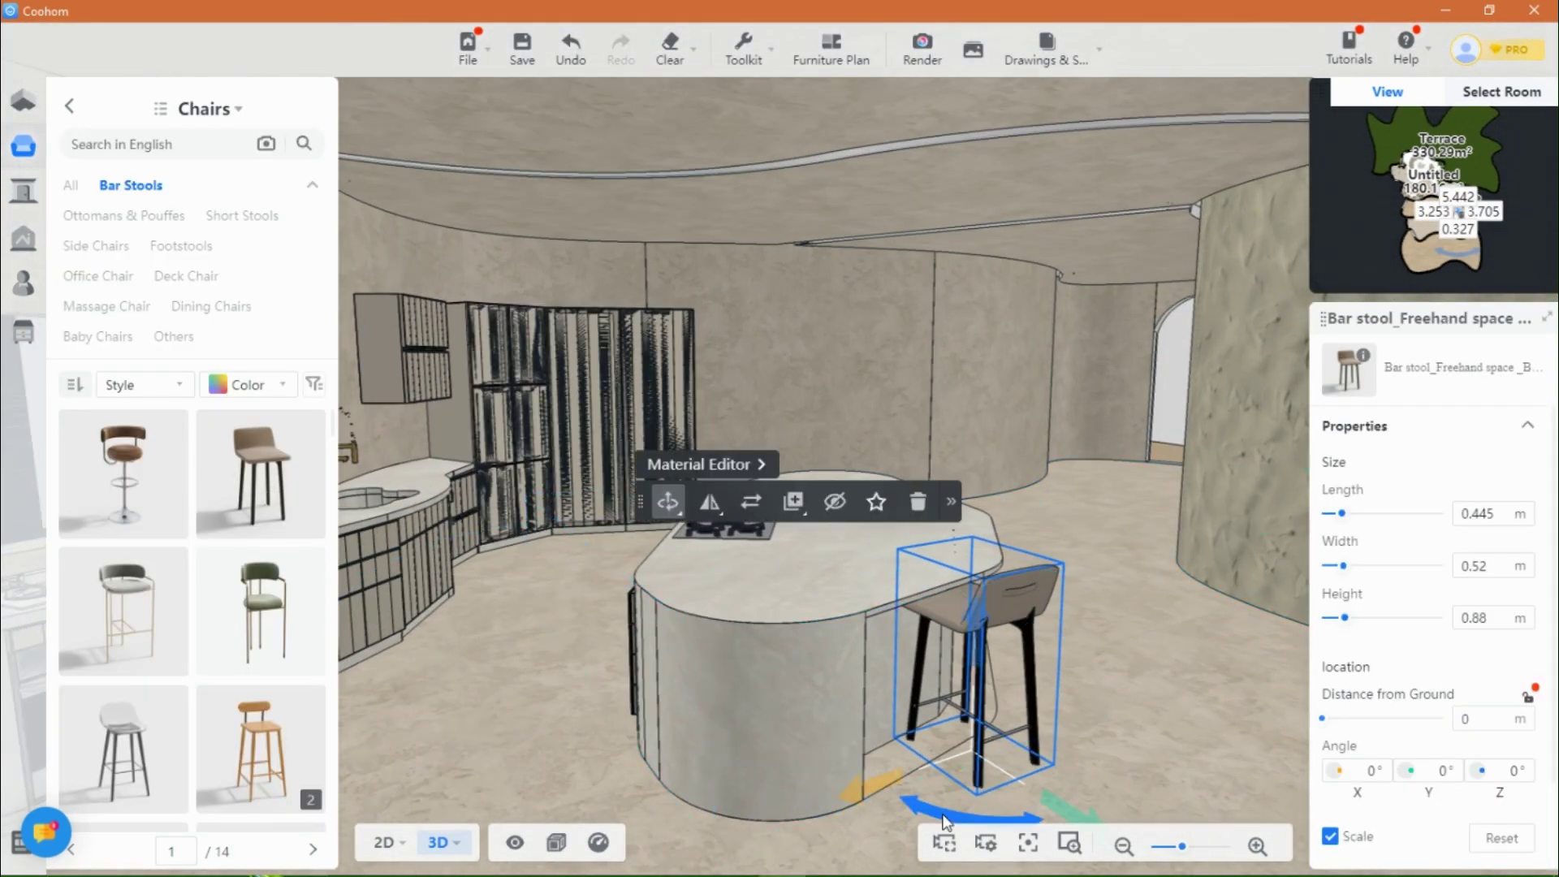
drag(967, 816, 1006, 814)
click(997, 666)
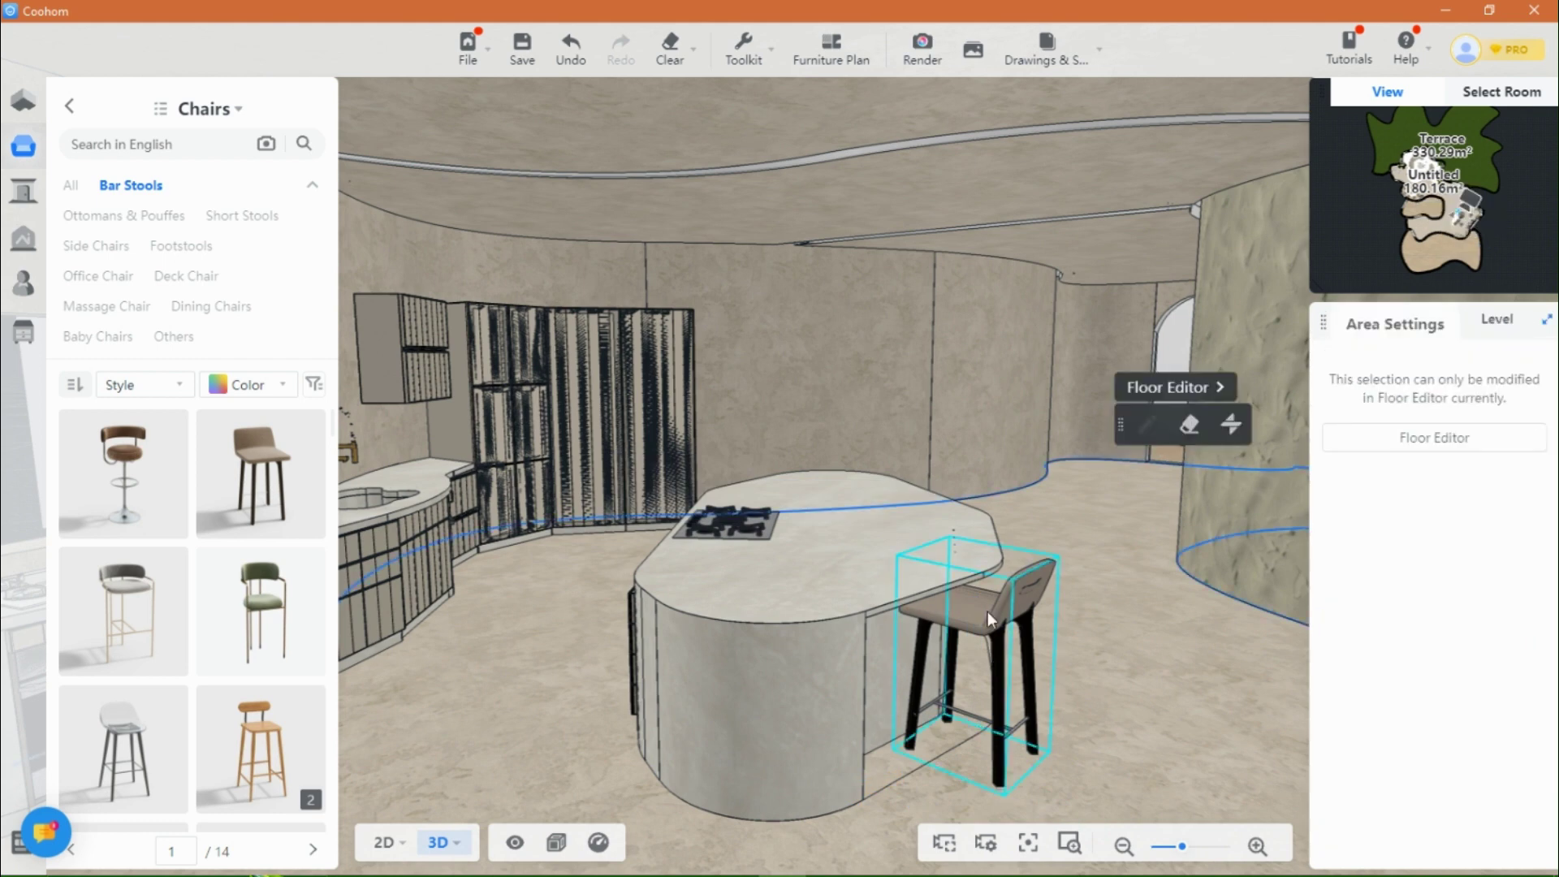
Step: Nudge the bar stool at the island and open its distance from the ground for editing
click(988, 613)
mouse_move(988, 617)
mouse_down()
mouse_move(995, 662)
mouse_move(998, 629)
mouse_up()
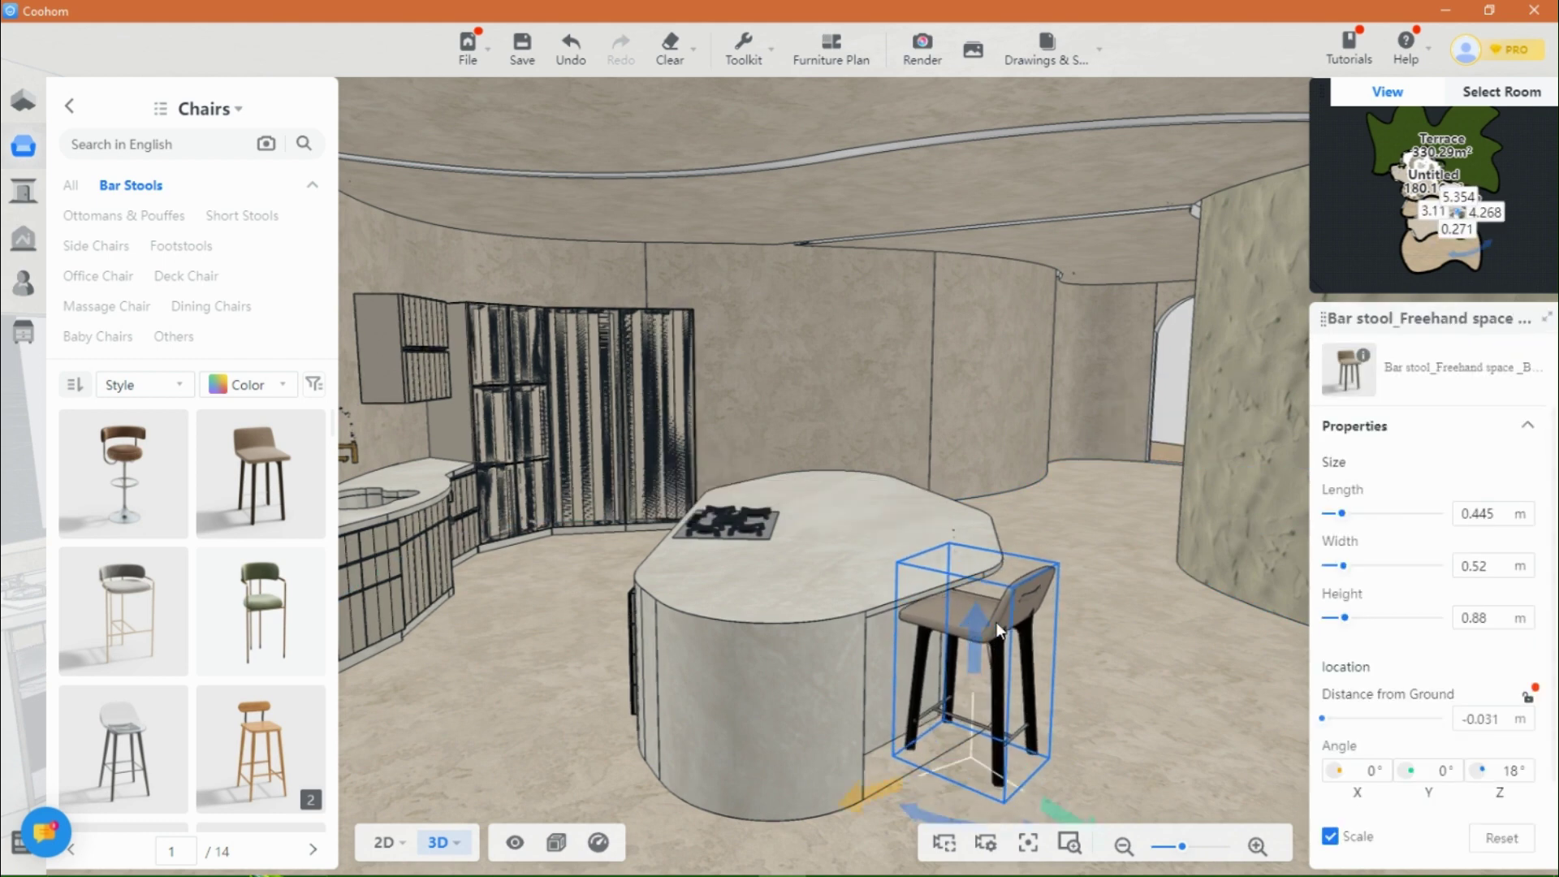
click(1517, 725)
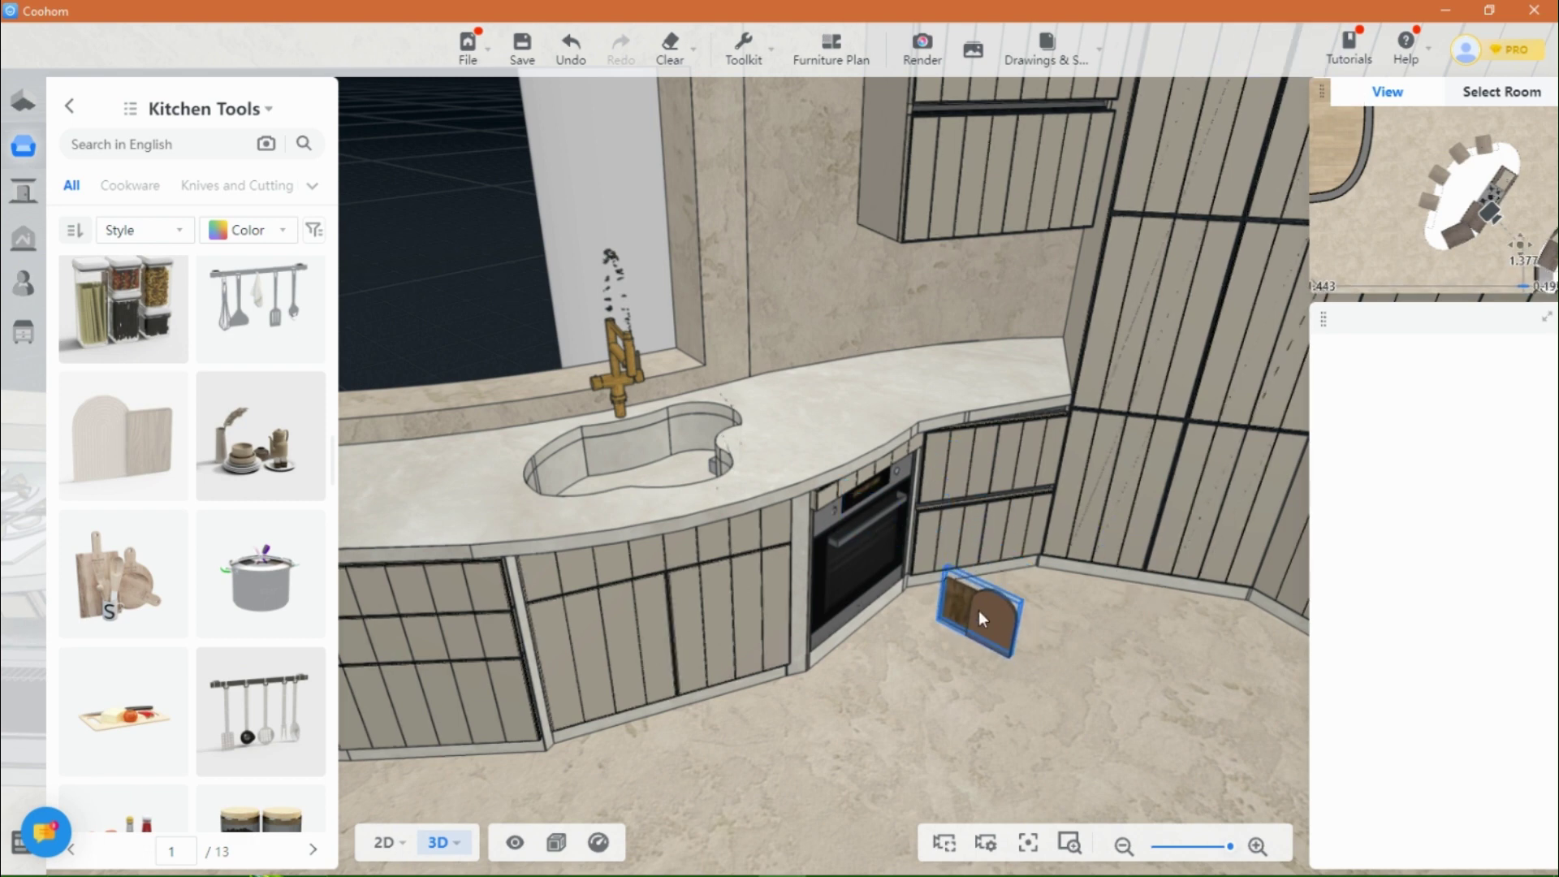
Step: Place the Nordic kitchenware cutting boards on the counter above the corner drawers and shift them back toward the wall
click(978, 610)
drag(989, 520, 997, 377)
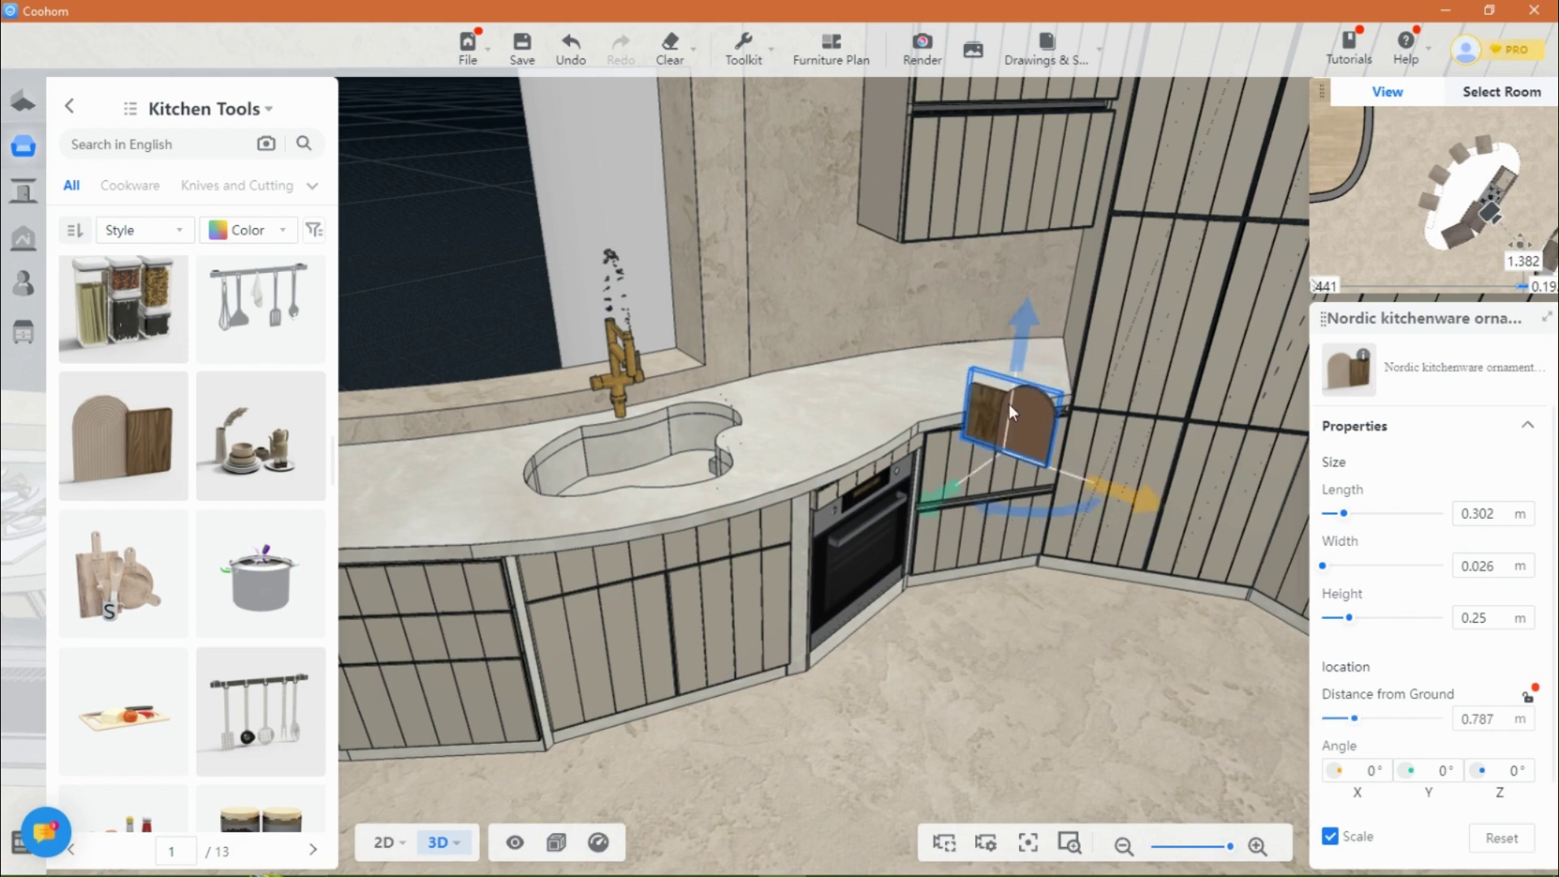
drag(1140, 495, 1018, 435)
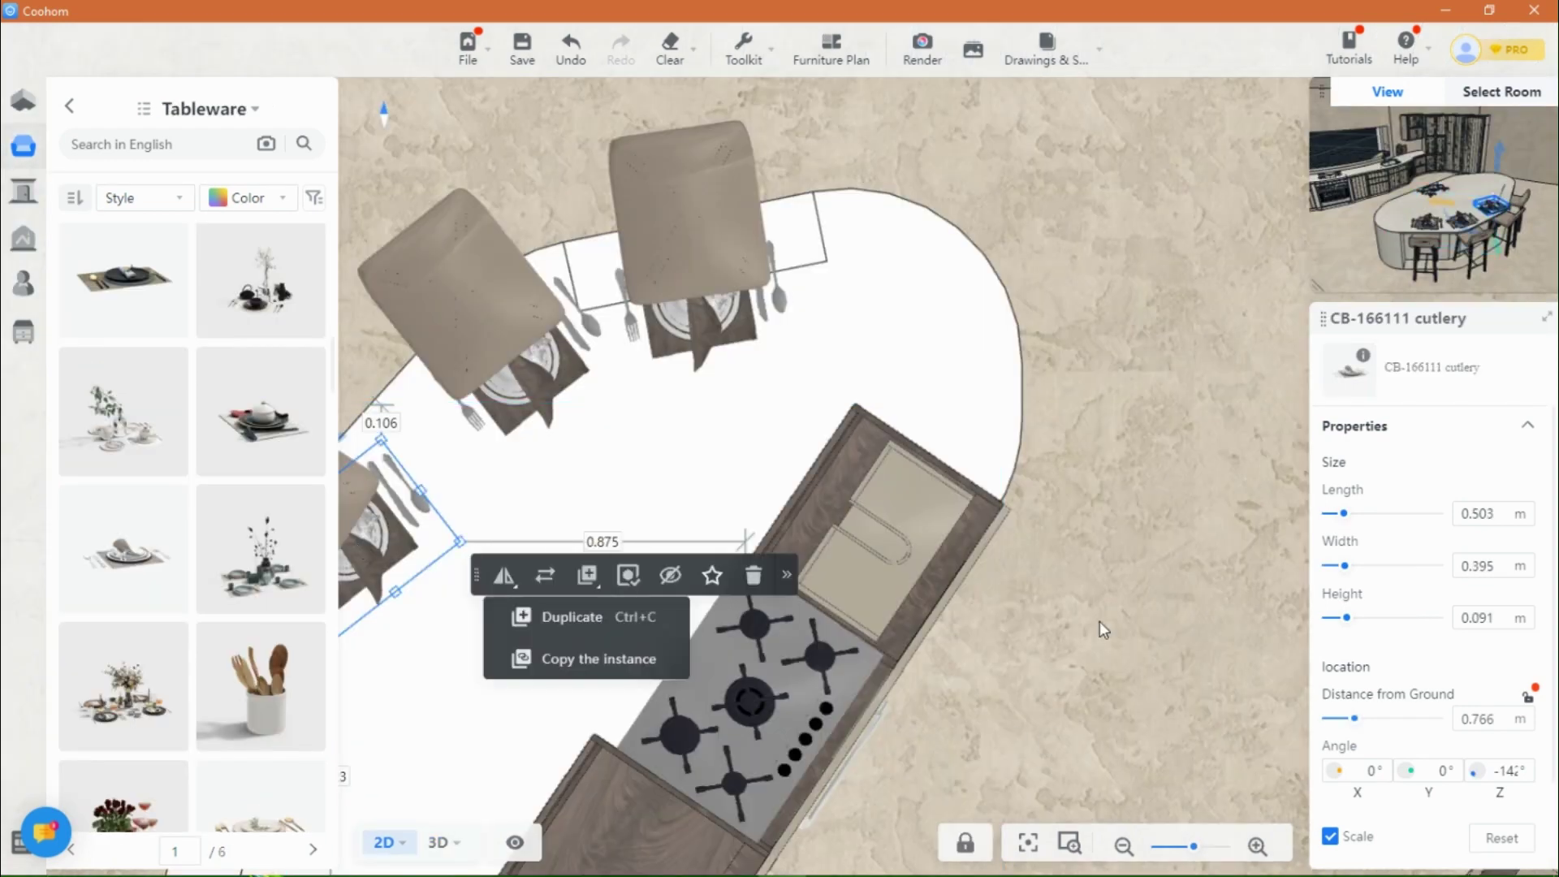
Step: Rotate the third seat's cutlery set to align with its bar stool and nudge it into place on the island
drag(1099, 621, 1211, 452)
mouse_move(397, 301)
mouse_down()
mouse_move(372, 305)
mouse_move(383, 323)
mouse_up()
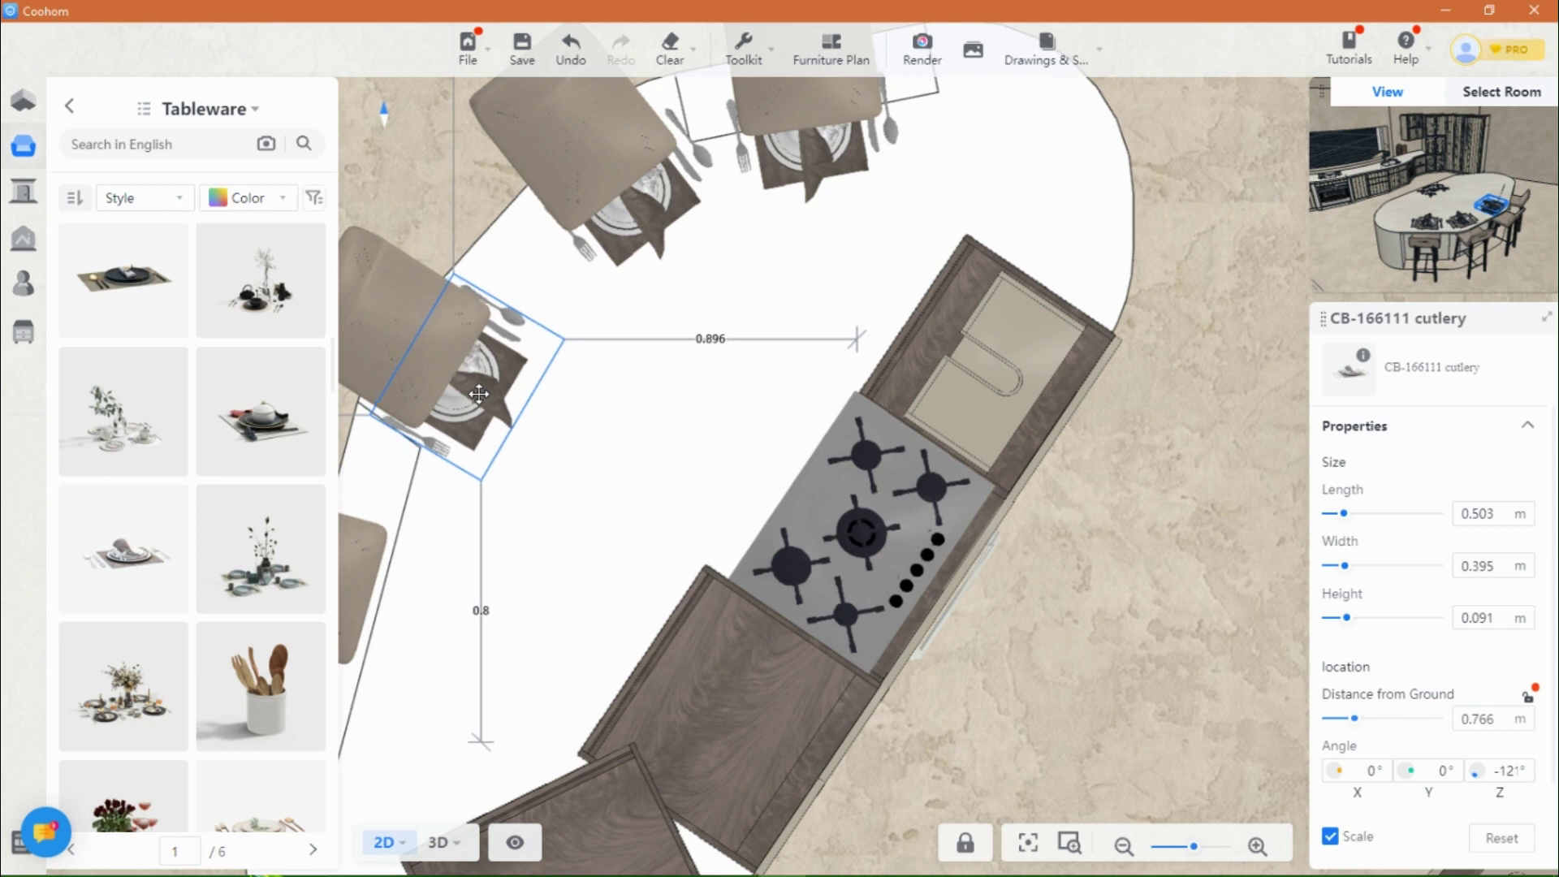
drag(481, 389, 476, 386)
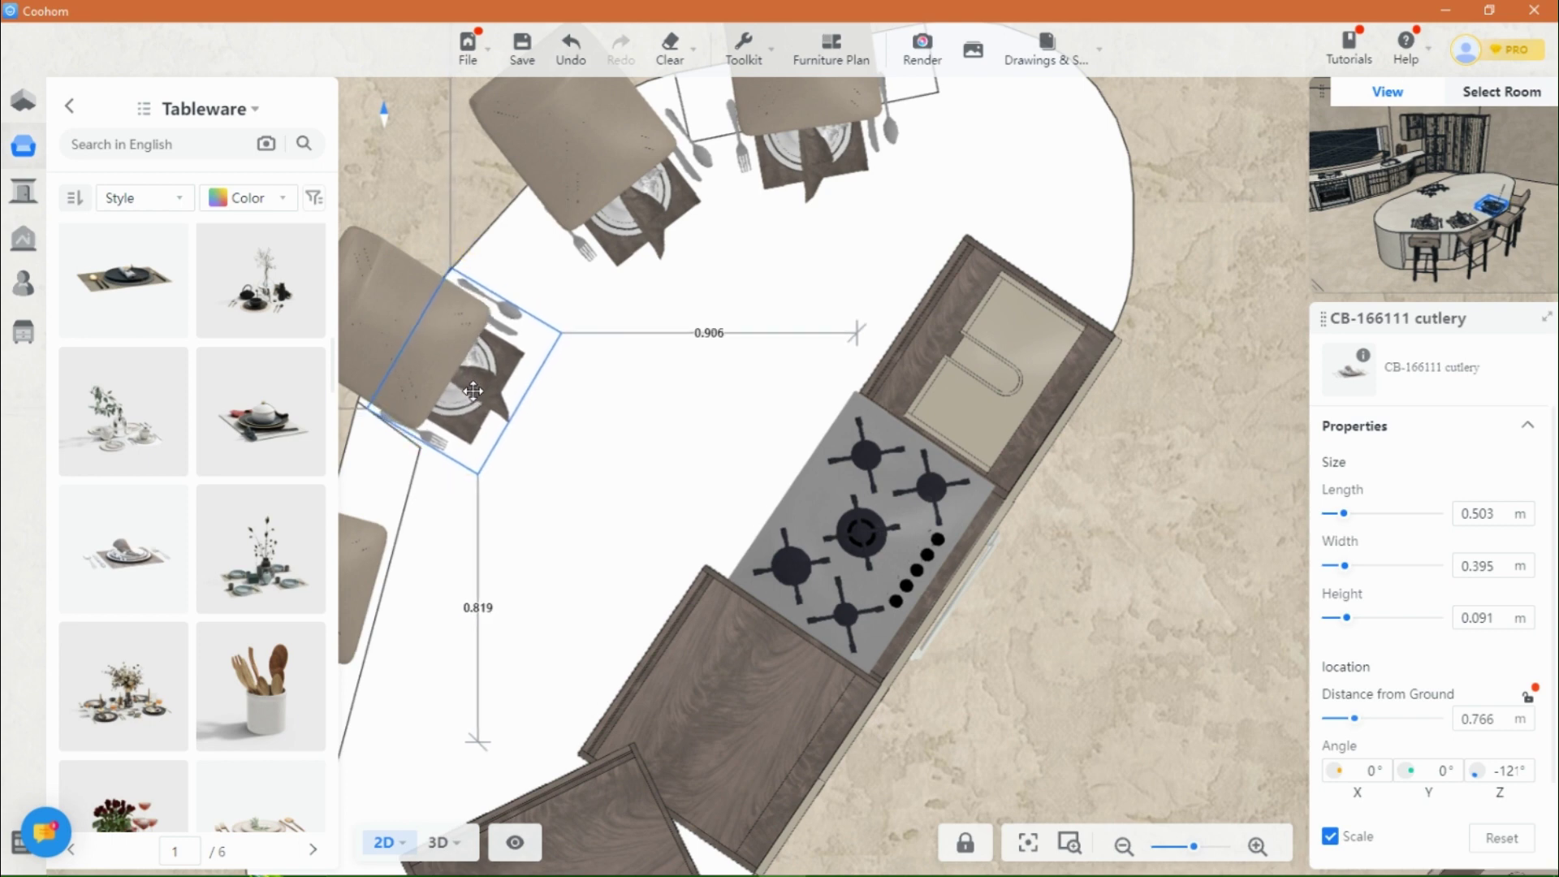
click(641, 217)
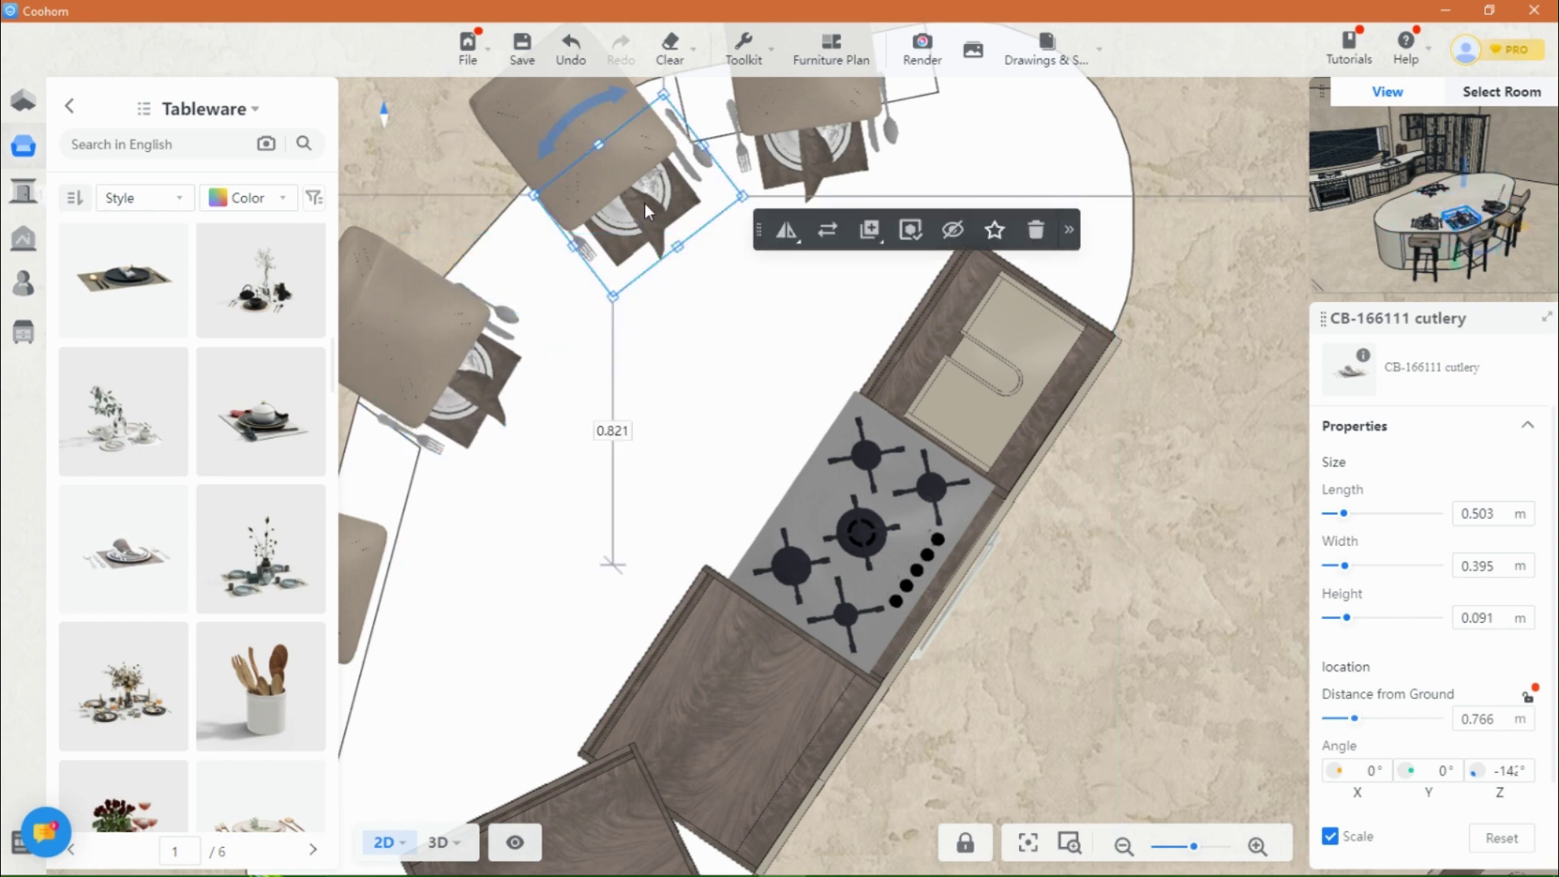
Step: Duplicate the cutlery set to the fourth bar stool's place on the island and rotate it to -105° about the Z axis
drag(1002, 618, 1079, 476)
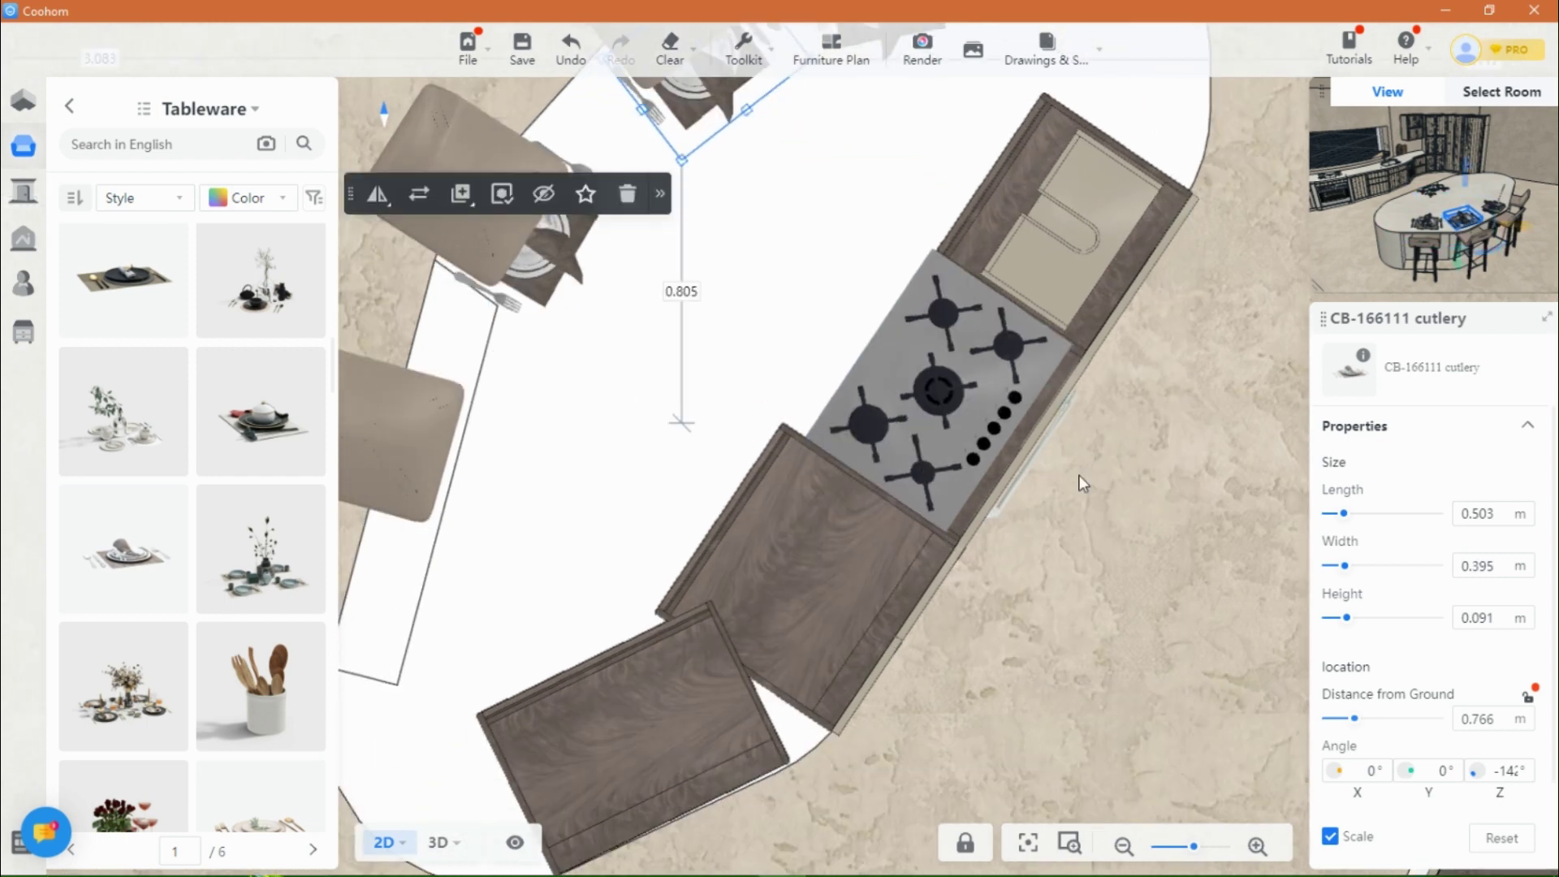
click(542, 257)
mouse_move(766, 169)
click(753, 201)
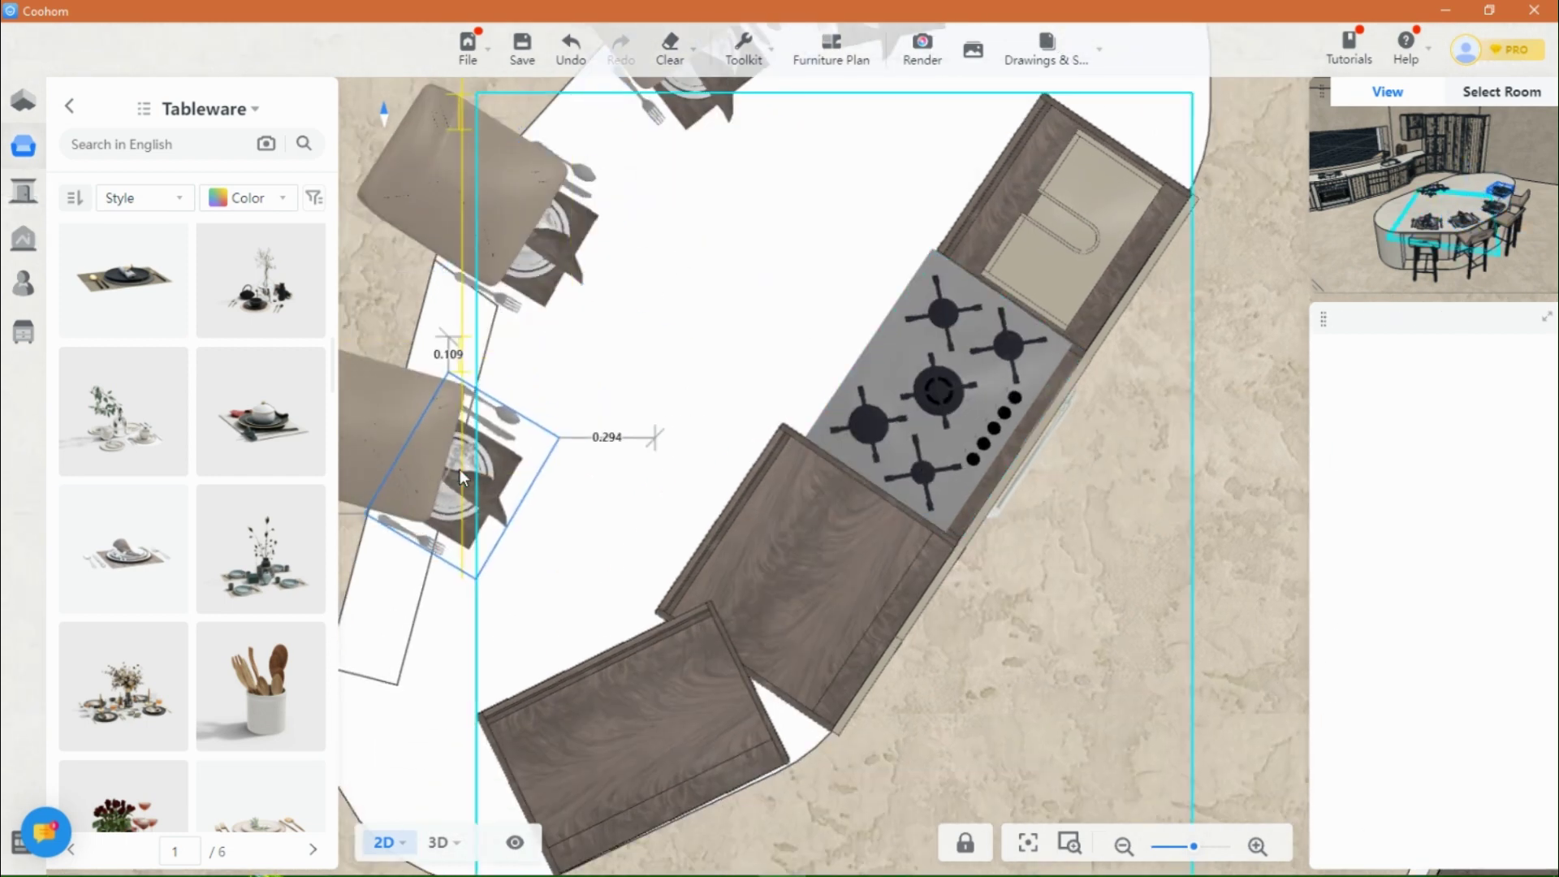
click(460, 470)
drag(392, 388, 456, 464)
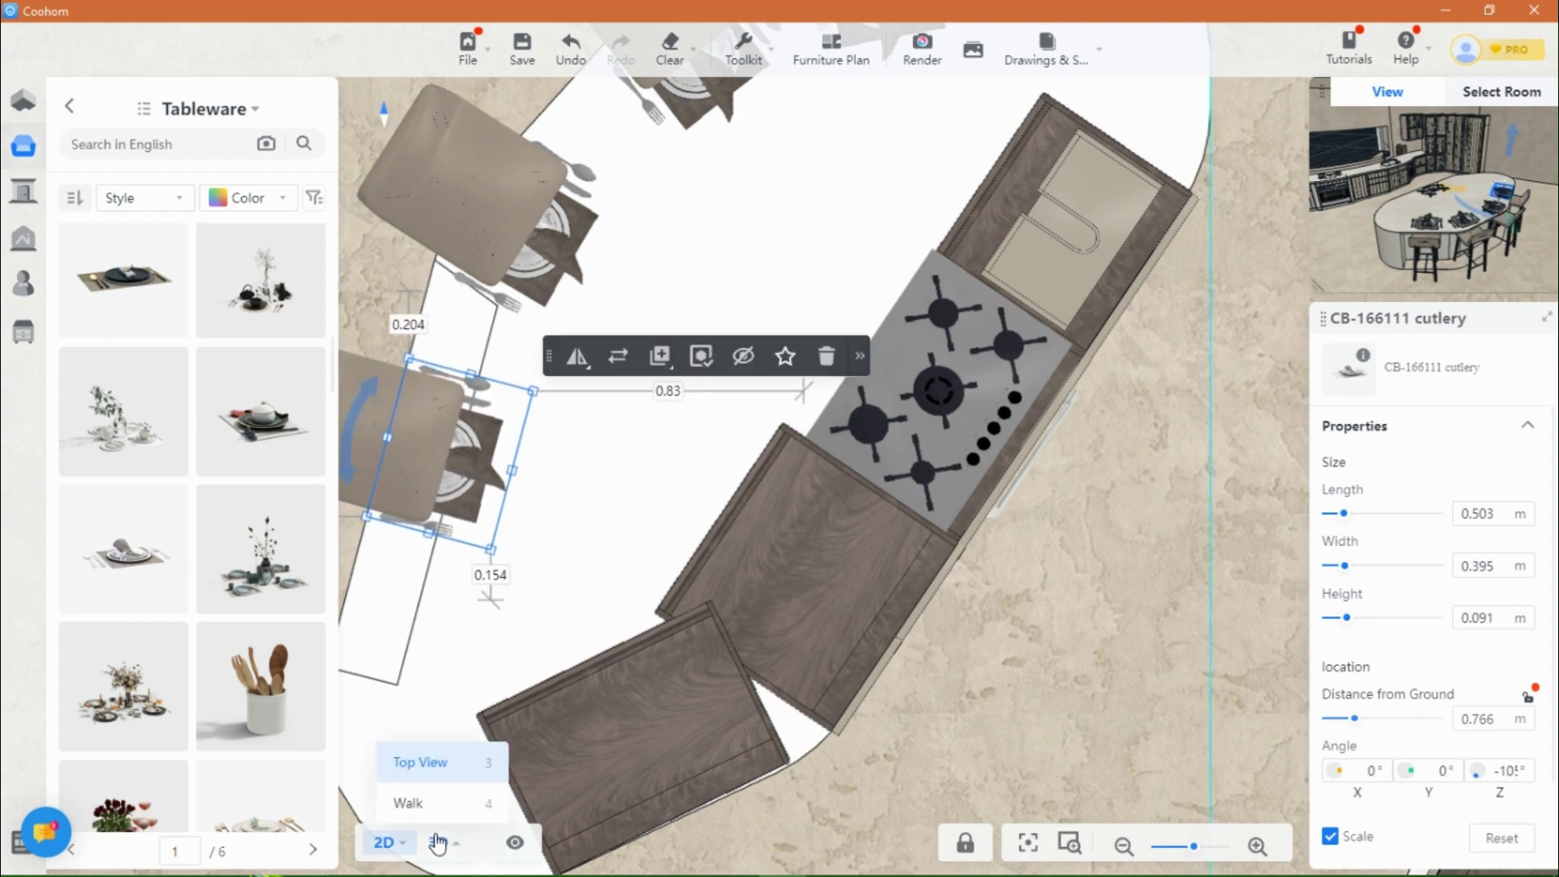
Step: Switch to the 3D view and inspect the four place settings and bar stools around the island
click(437, 842)
click(1214, 451)
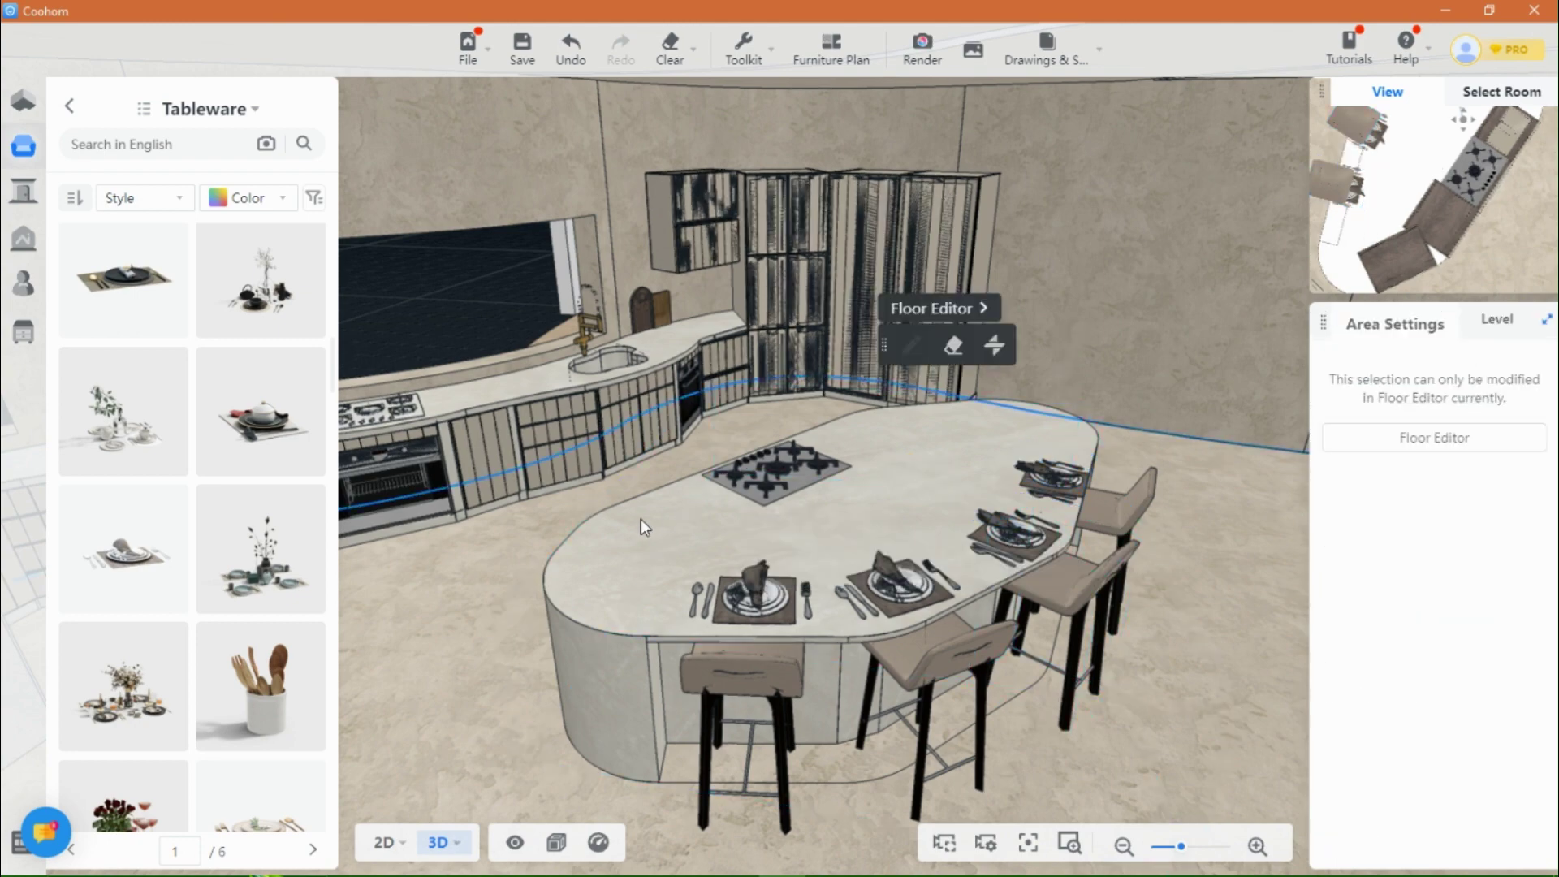
scroll(642, 522, down, 1)
drag(576, 678, 681, 644)
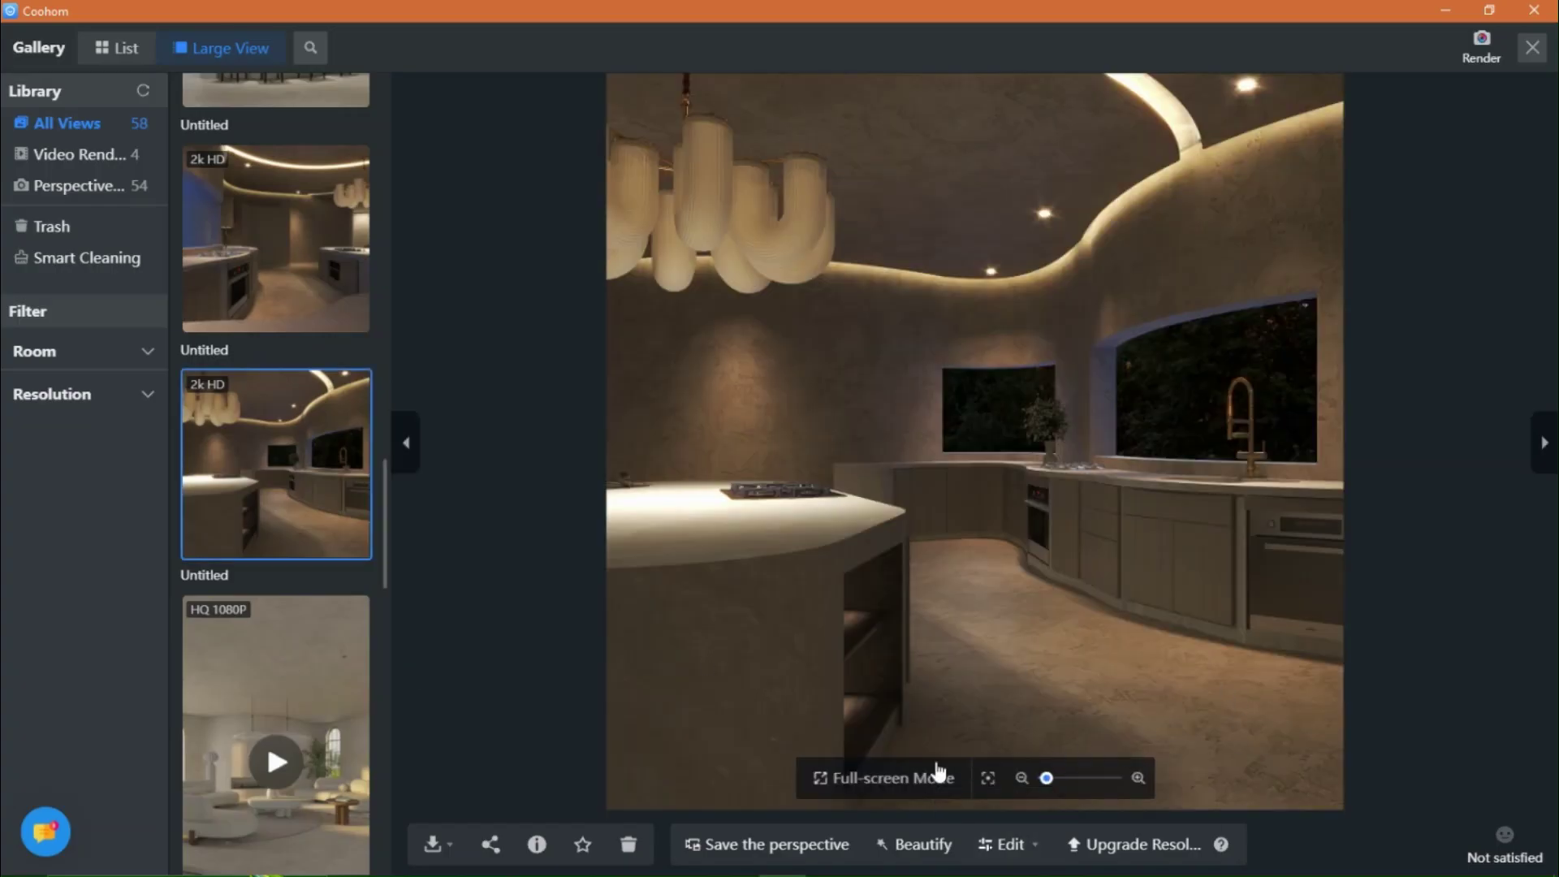
Step: Enlarge the kitchen render in the gallery and browse the following renders through to the island with bar stools
click(939, 770)
key(Right)
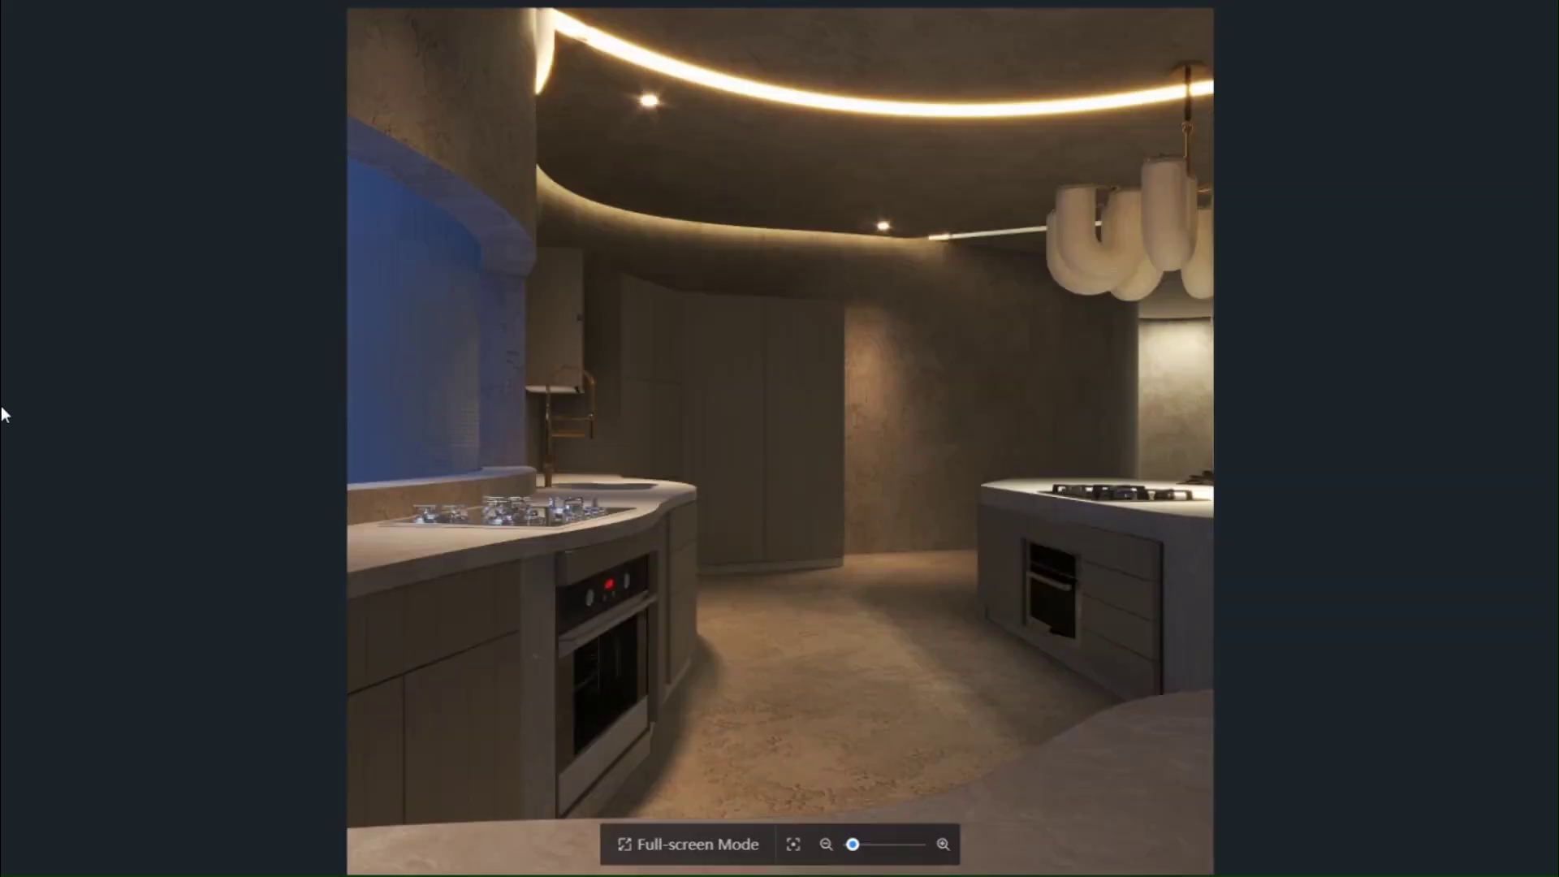
key(Right)
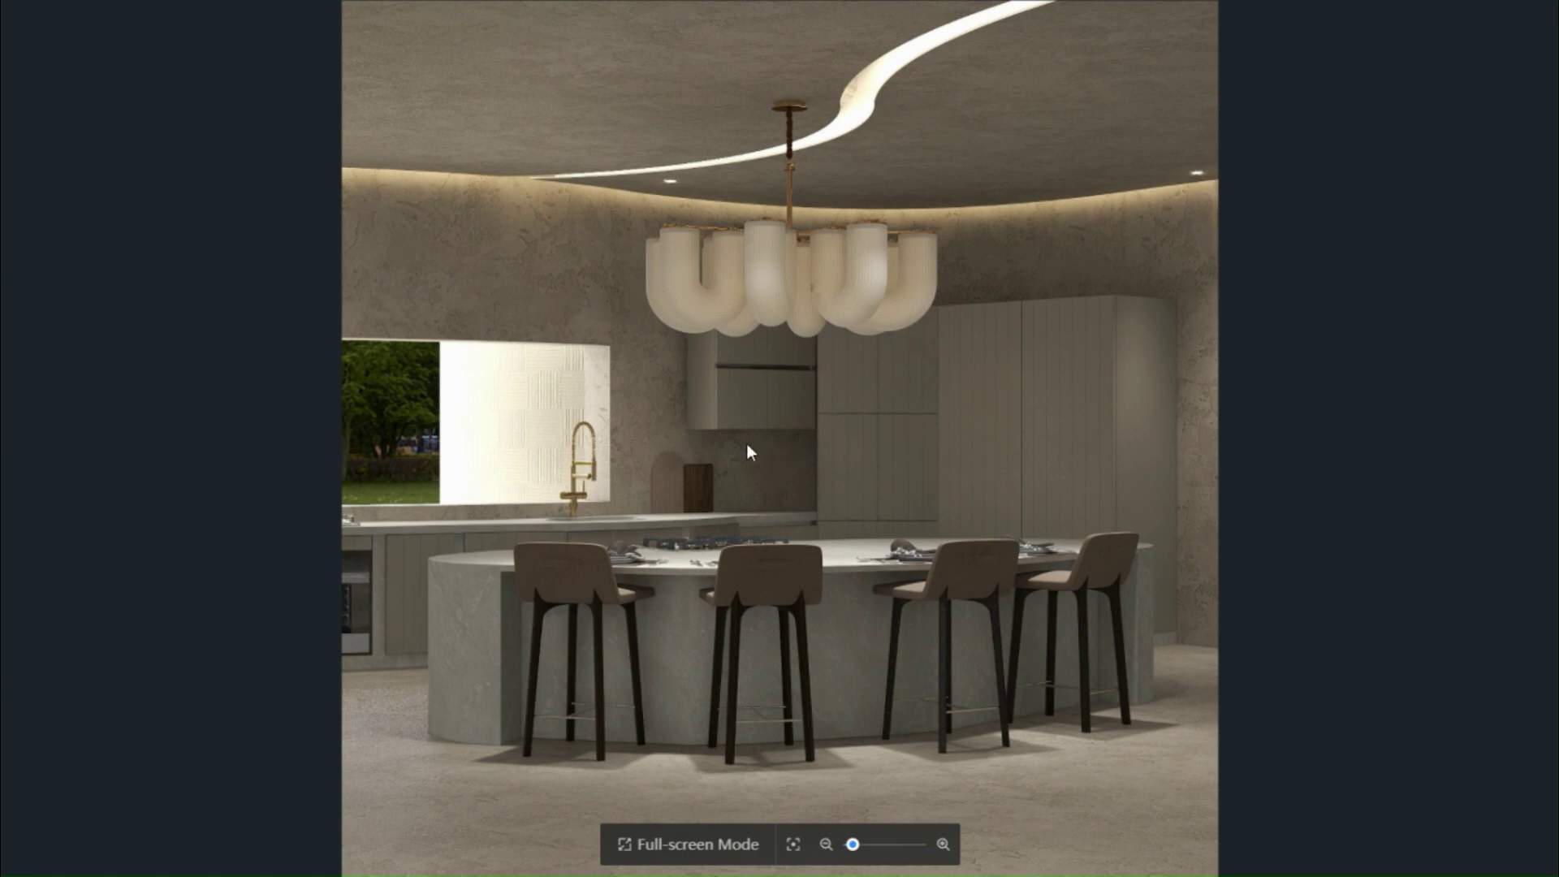
Step: Examine the daylight sink render up close, including the copper faucet, cooktop and plant by the windows
key(Right)
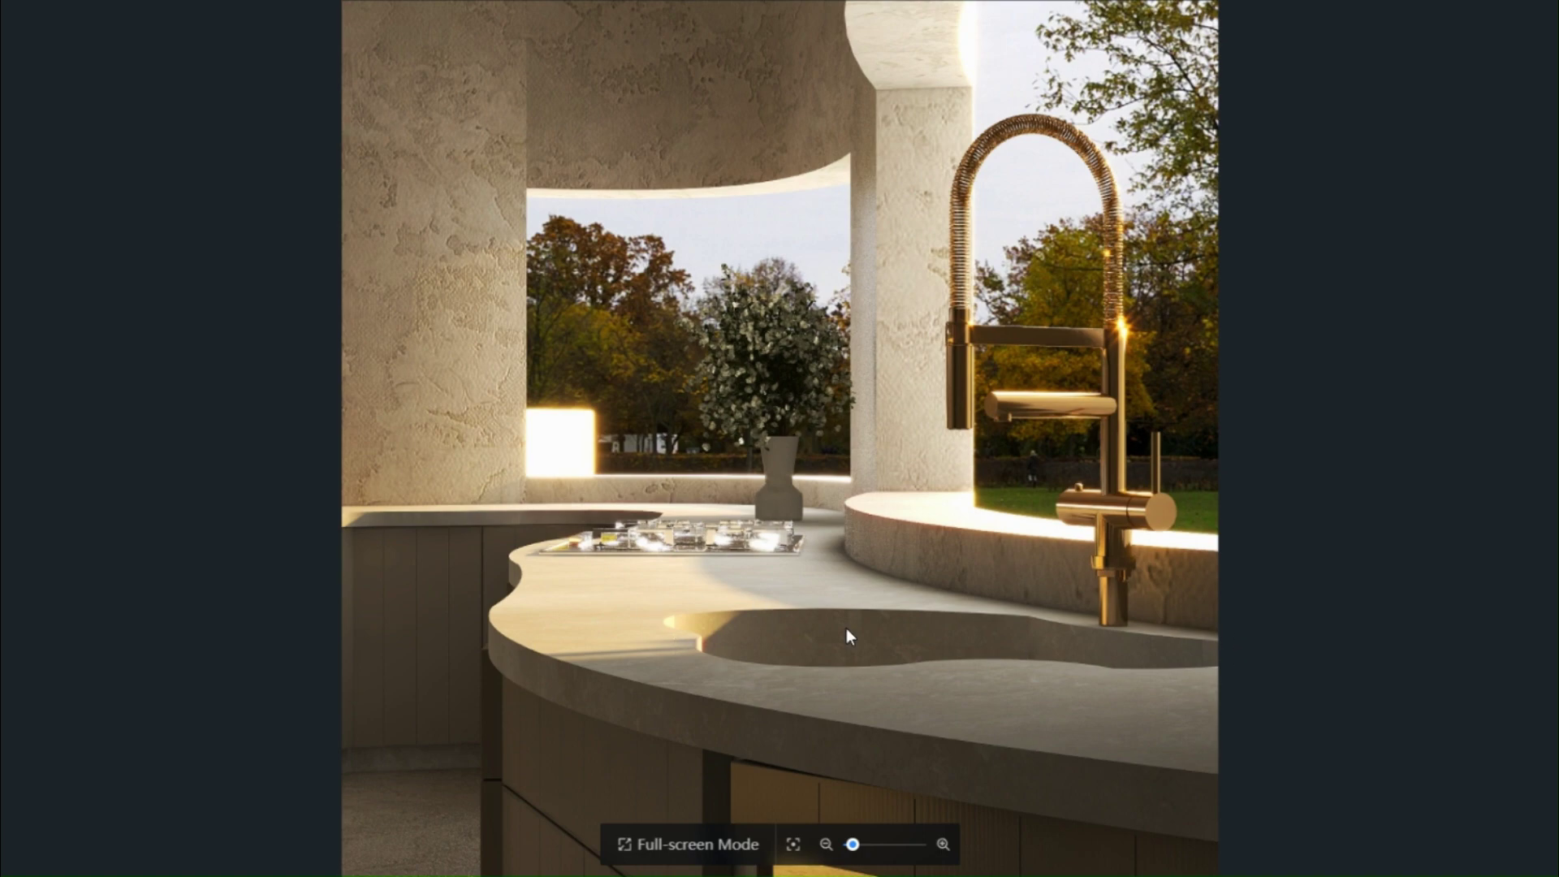
scroll(1099, 435, up, 5)
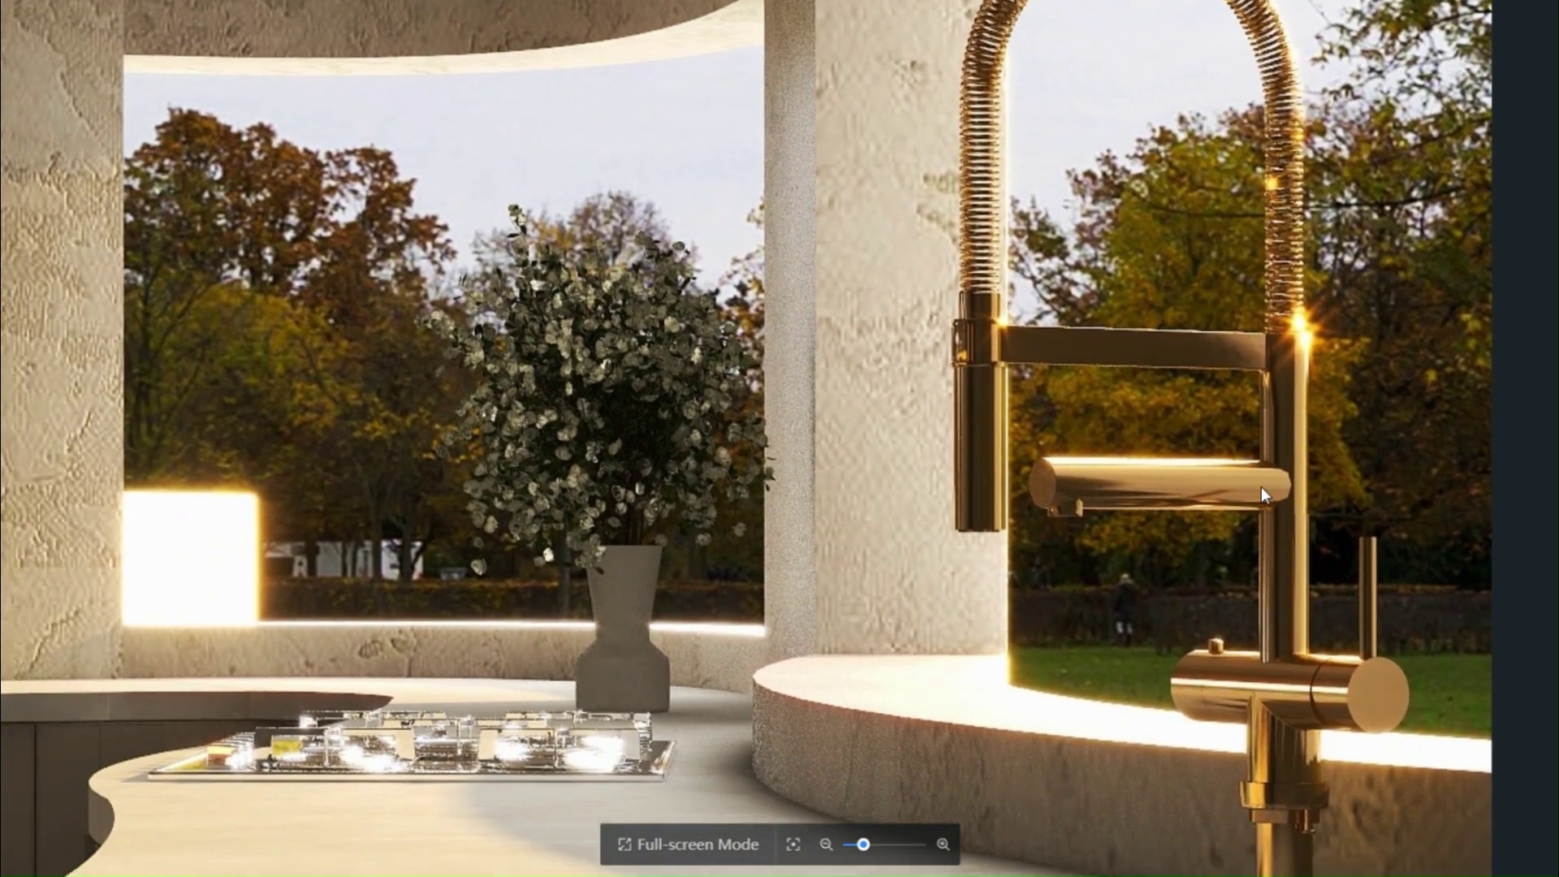
drag(1260, 486, 1280, 464)
scroll(662, 602, down, 6)
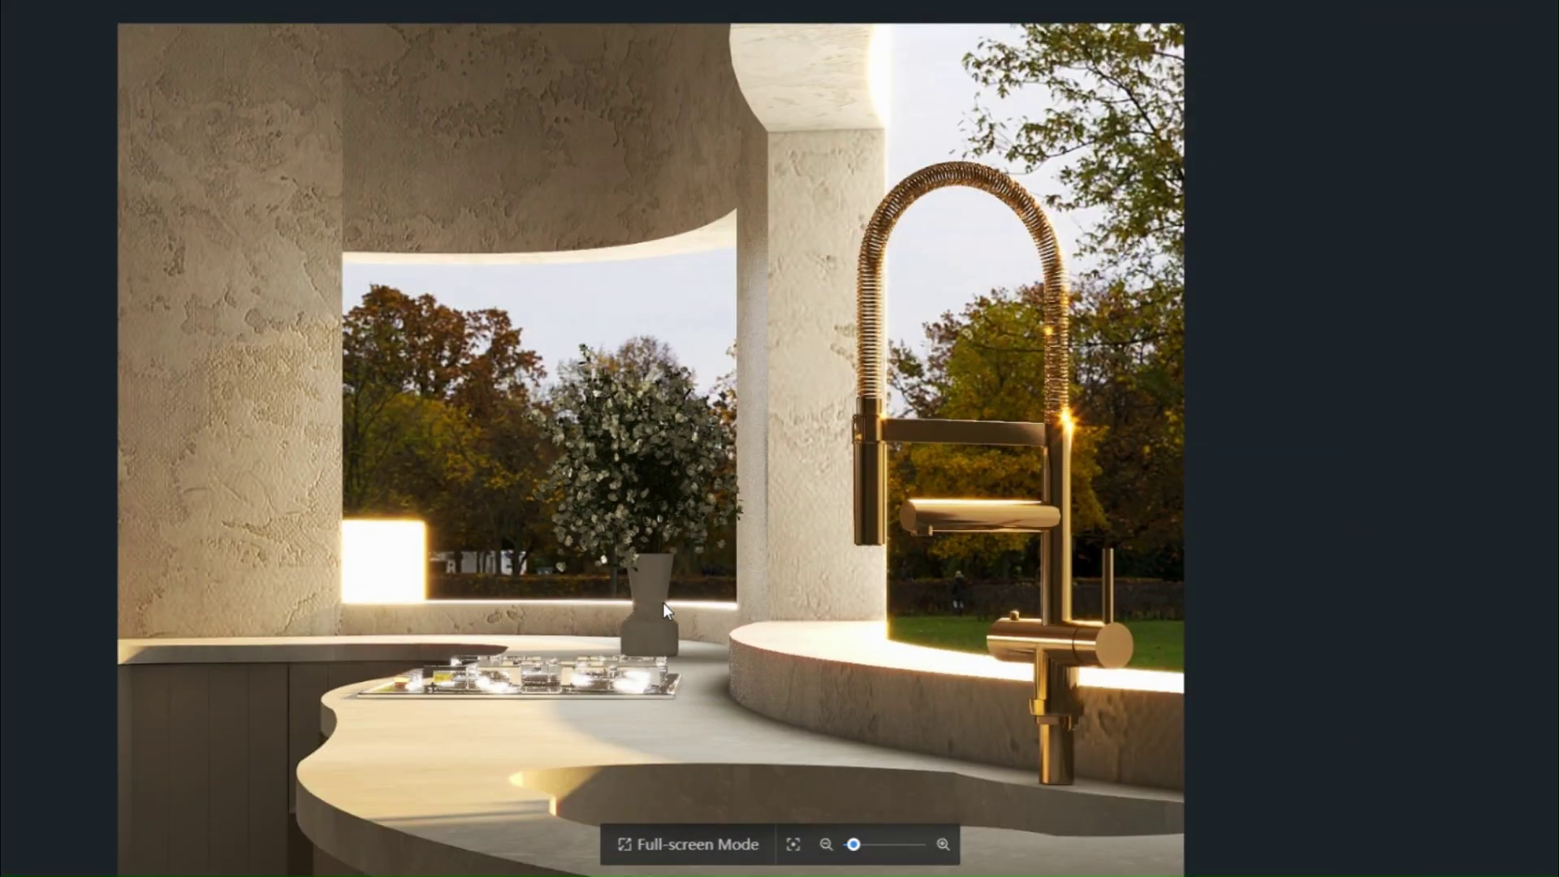
drag(576, 653, 743, 549)
scroll(451, 461, up, 2)
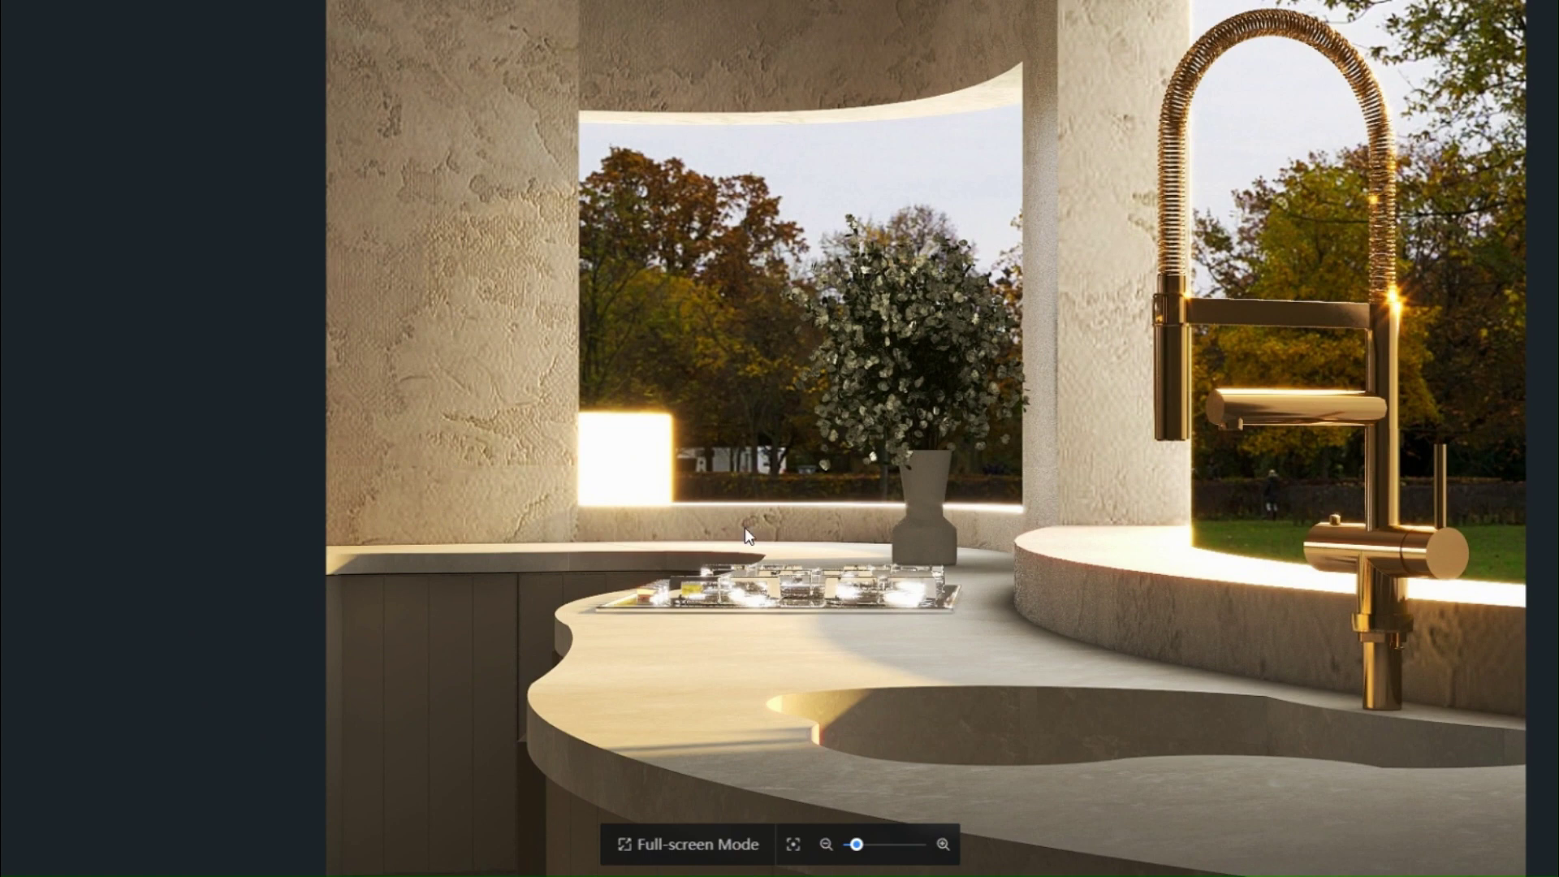
scroll(768, 528, down, 3)
Step: Examine the next render showing the island cooktop, place settings and cutting boards behind the sink
key(Right)
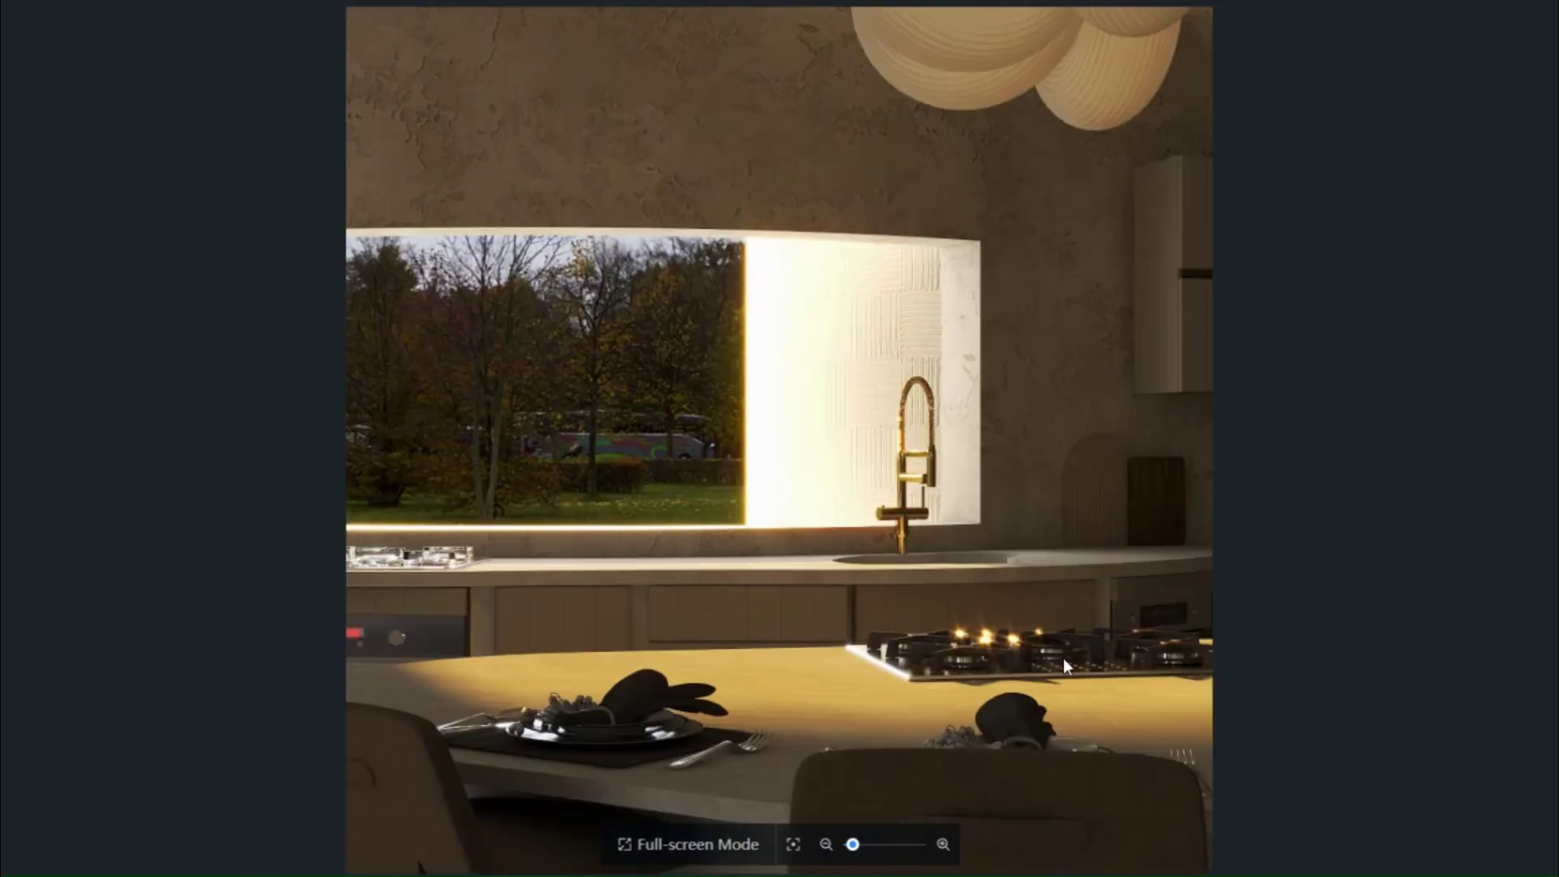
scroll(1064, 665, up, 2)
scroll(744, 719, up, 3)
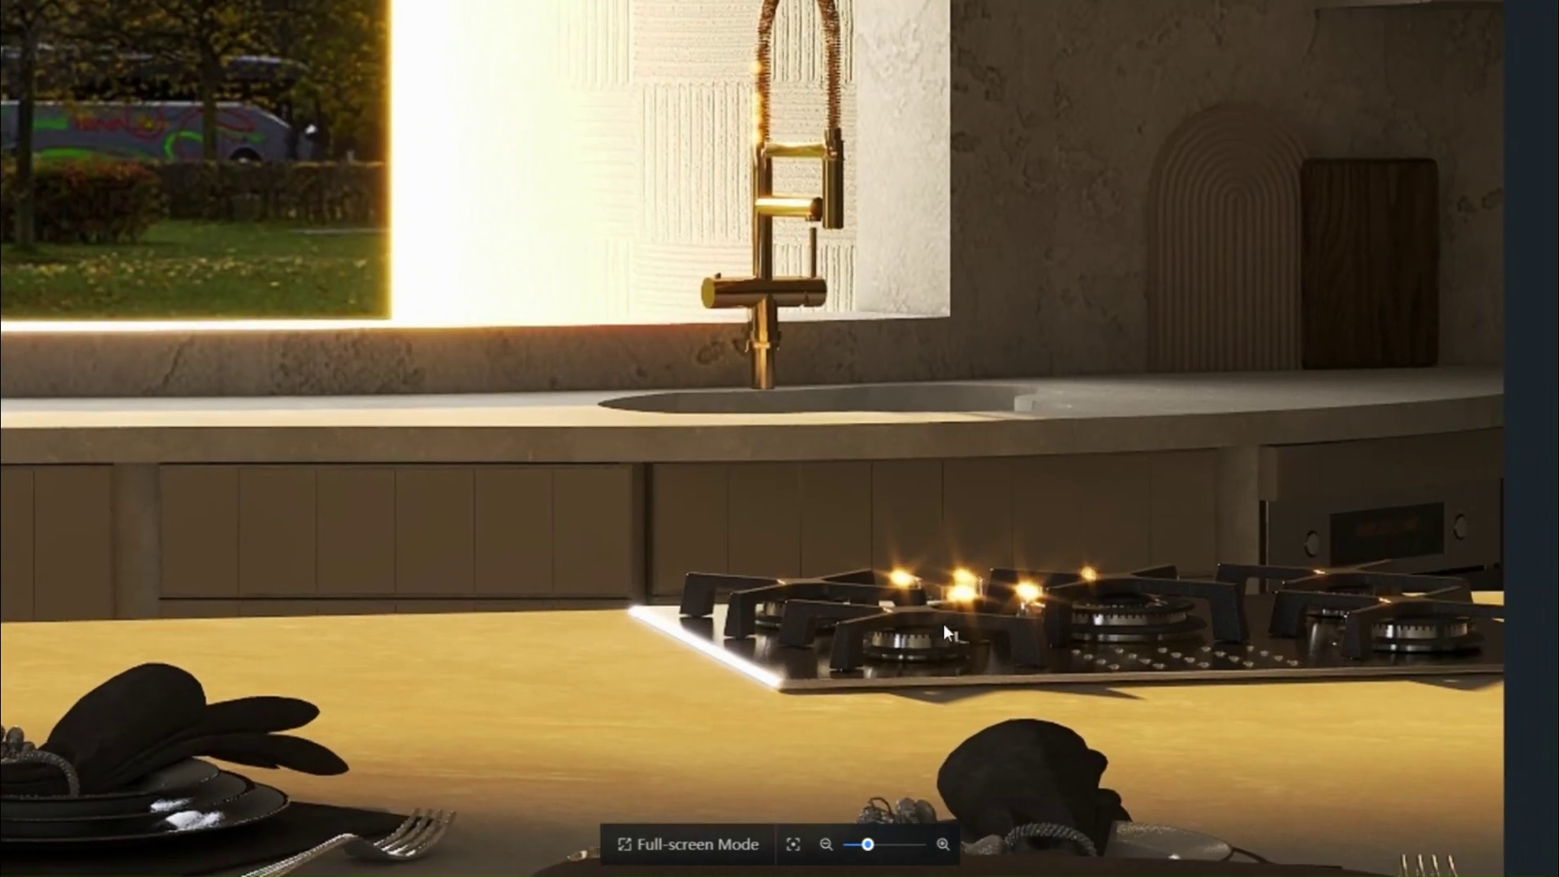
scroll(943, 624, down, 4)
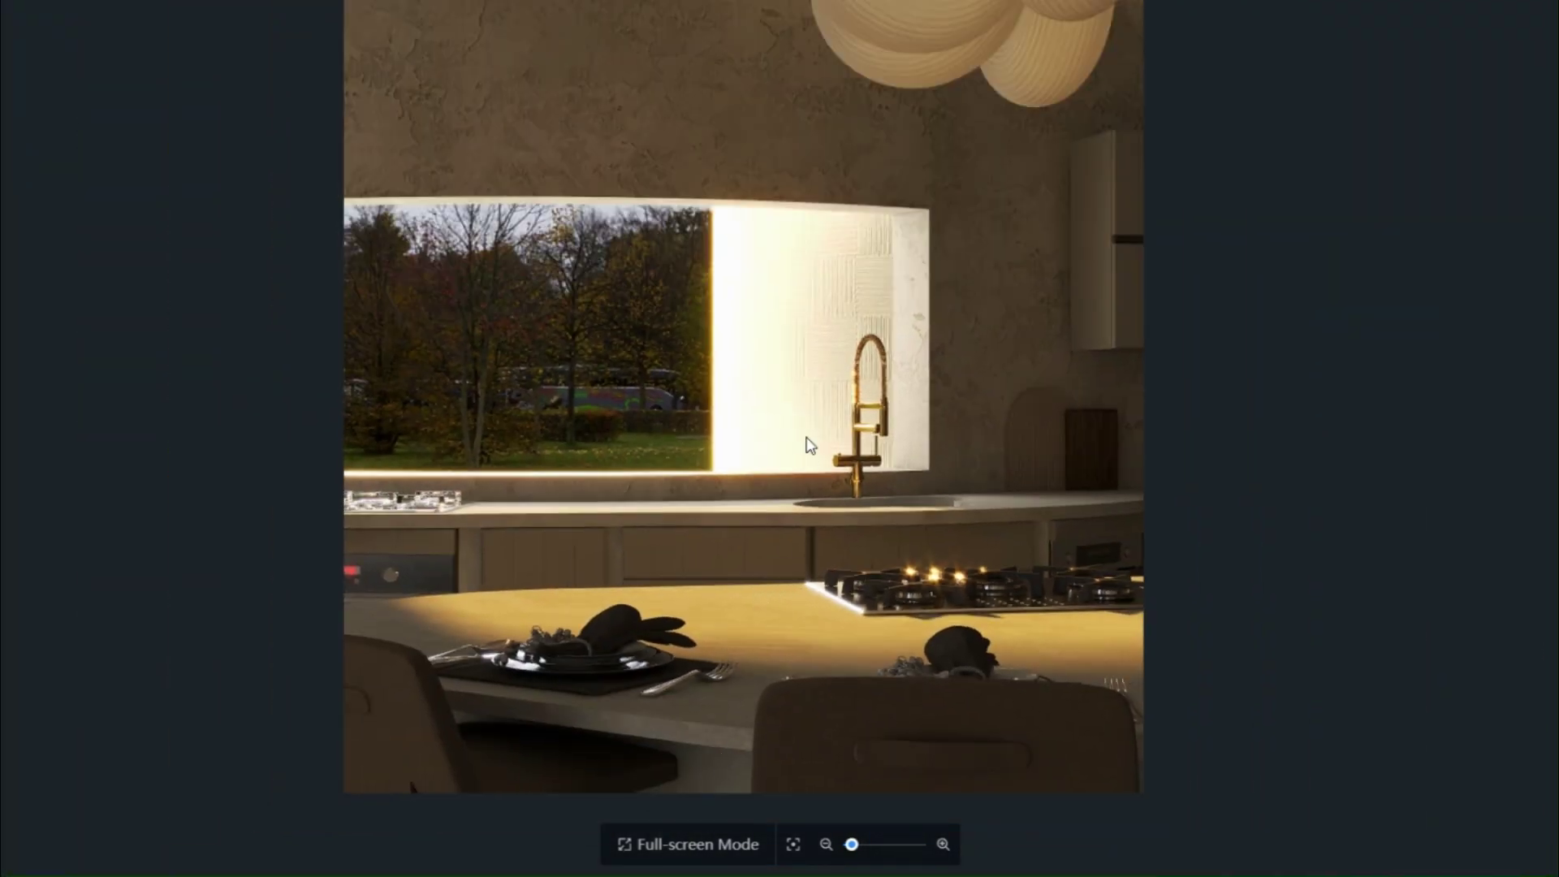
scroll(810, 445, down, 2)
Step: Browse the evening renders of the island and examine the sunlit curved counter render up close
key(Right)
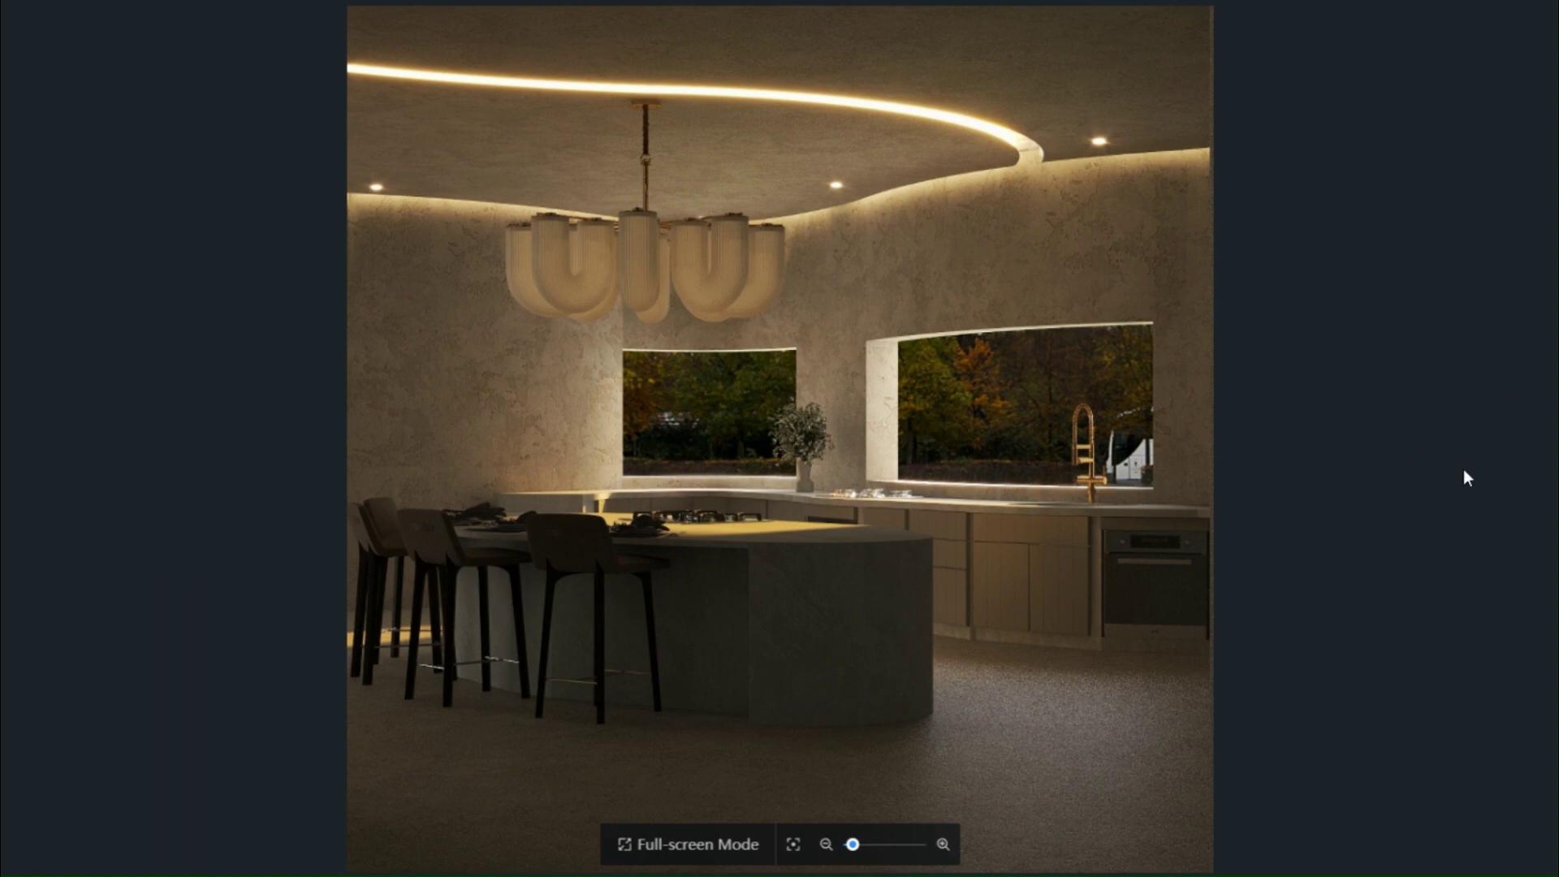
key(Right)
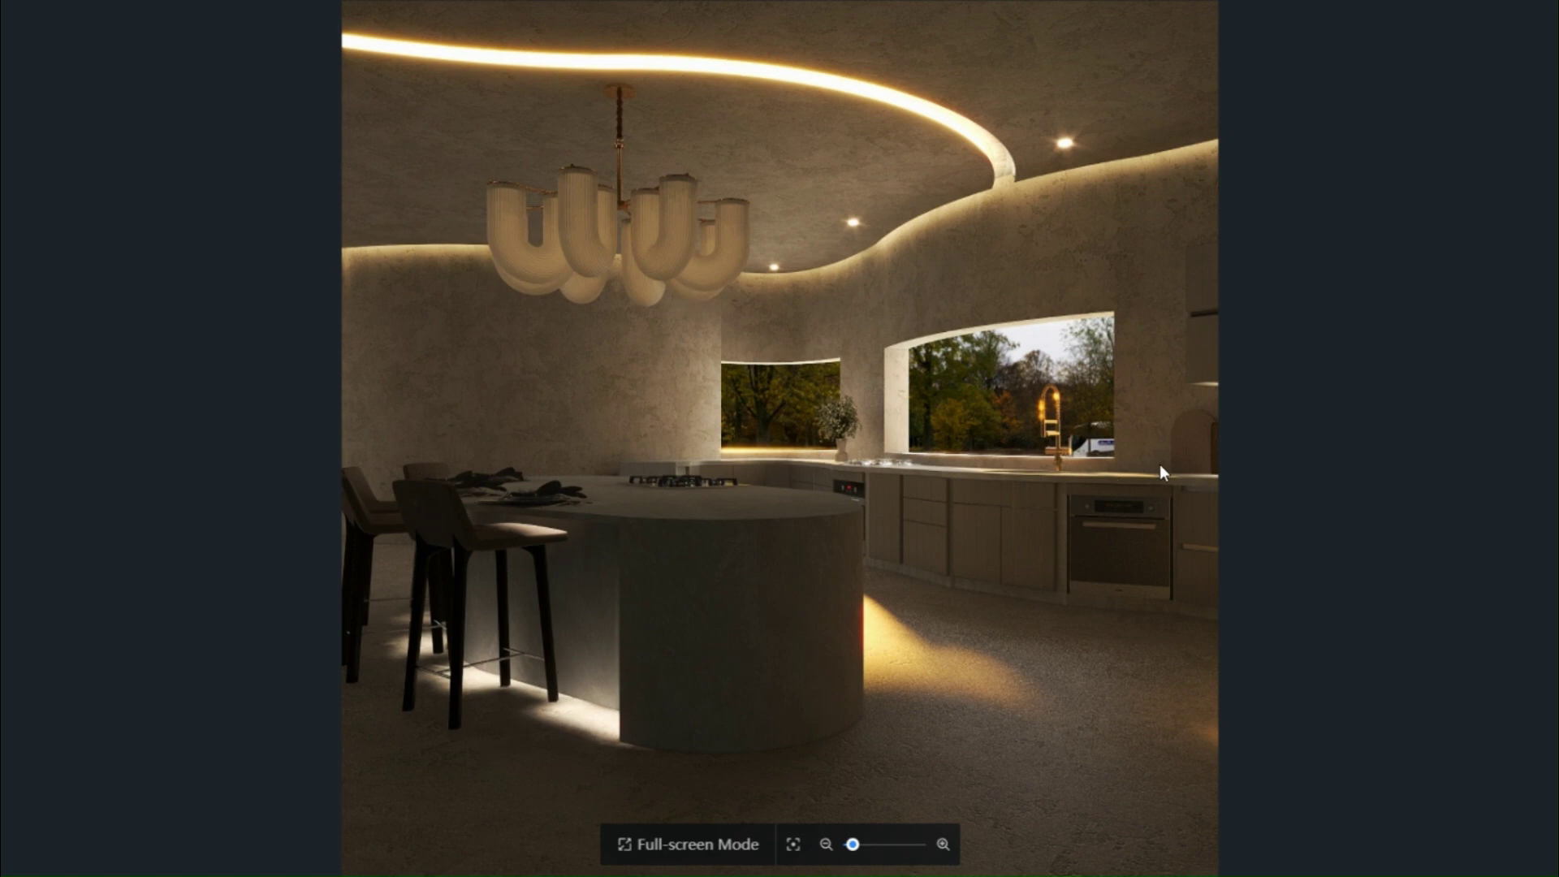
key(Right)
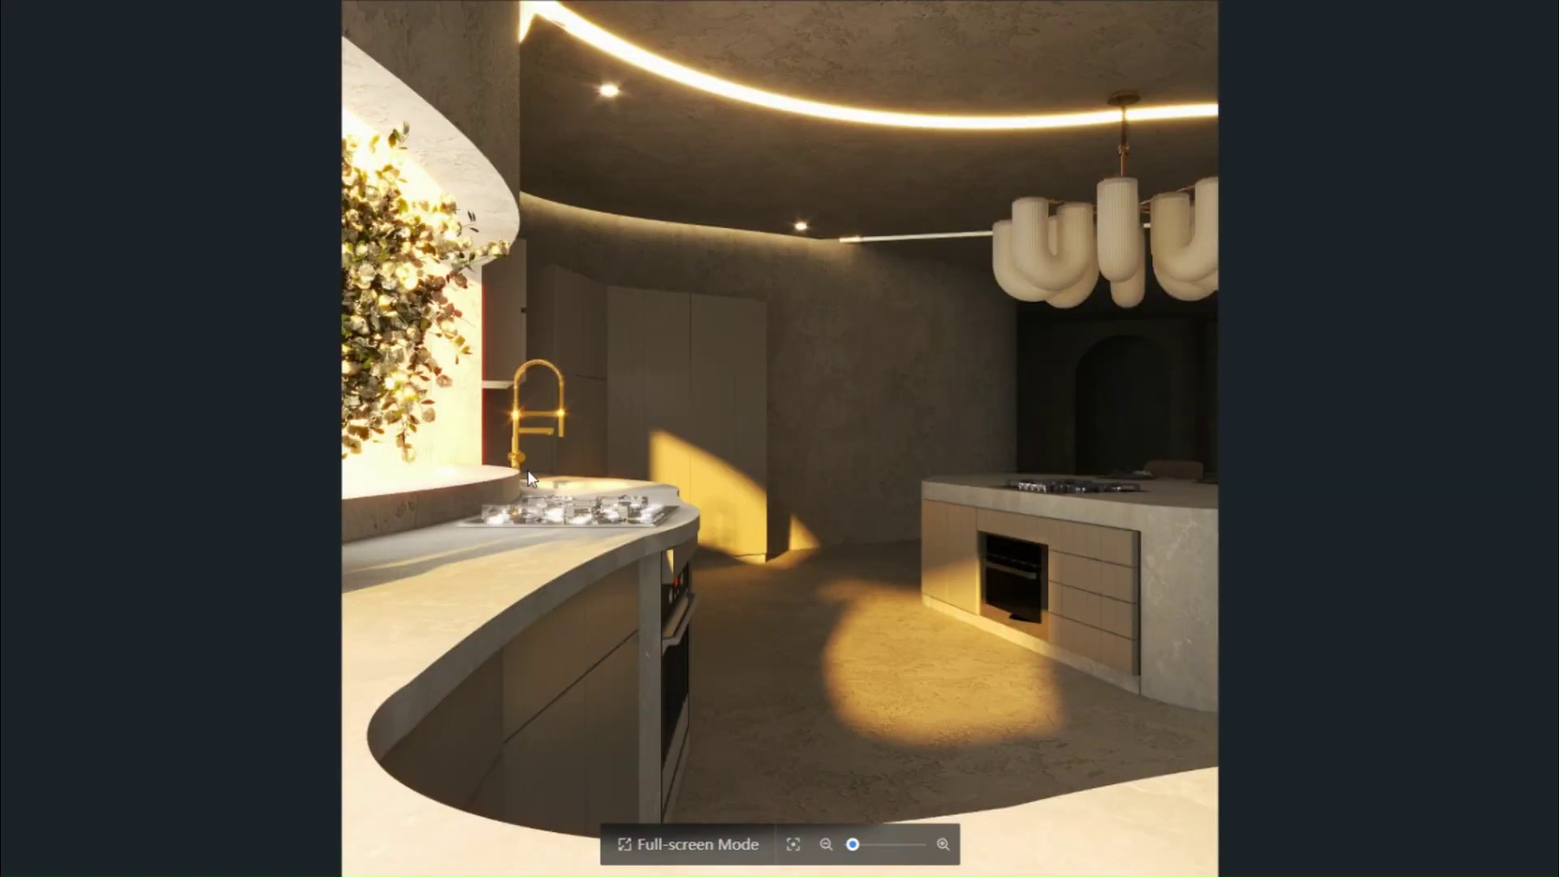
scroll(528, 470, up, 5)
scroll(617, 320, down, 4)
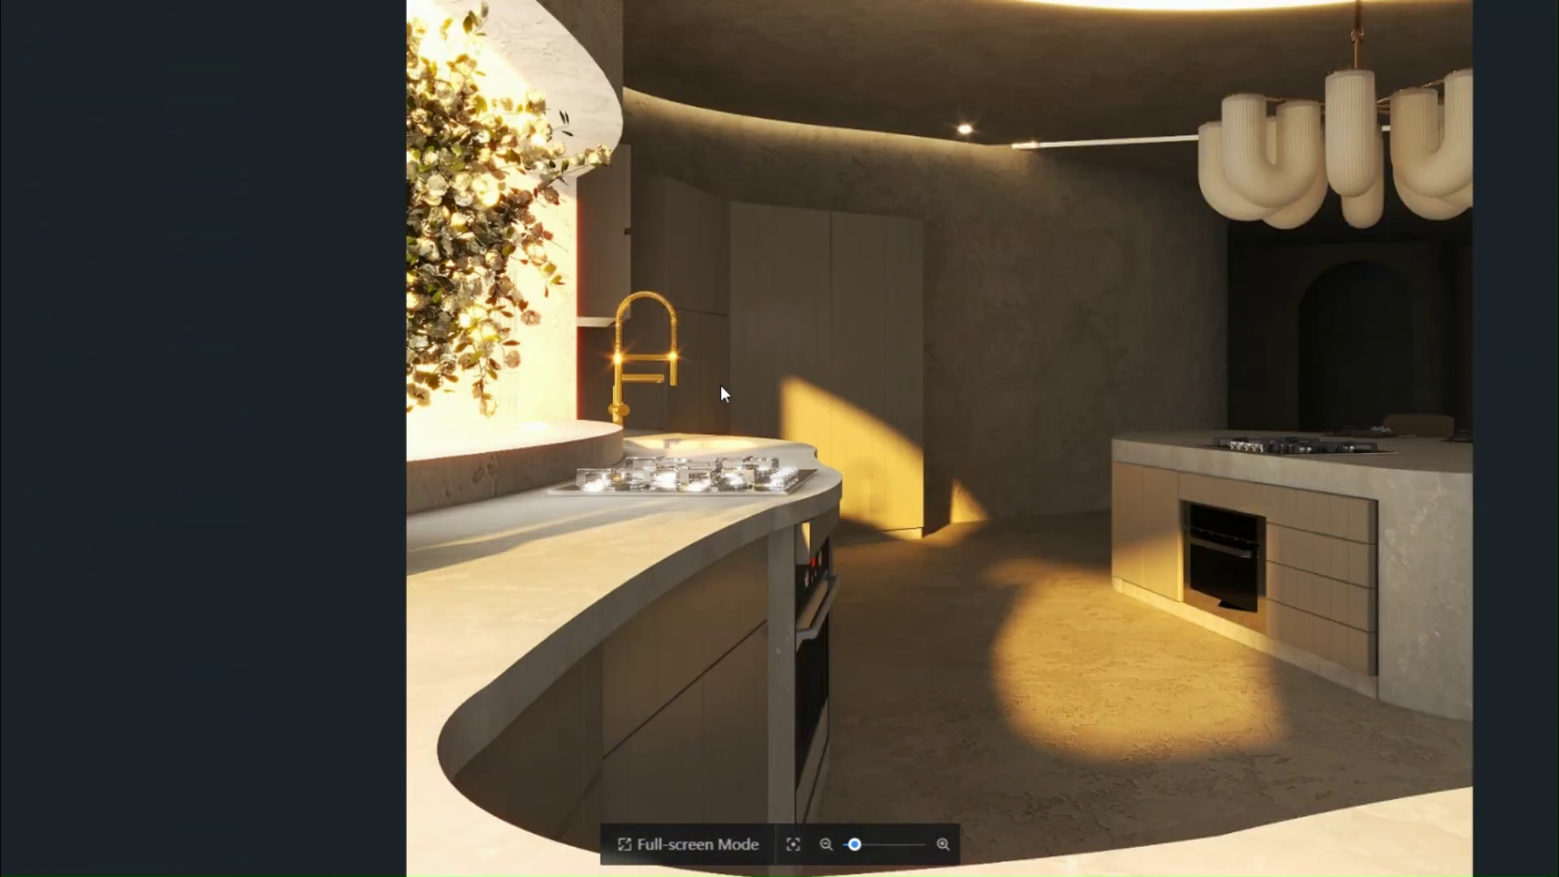
scroll(719, 385, down, 1)
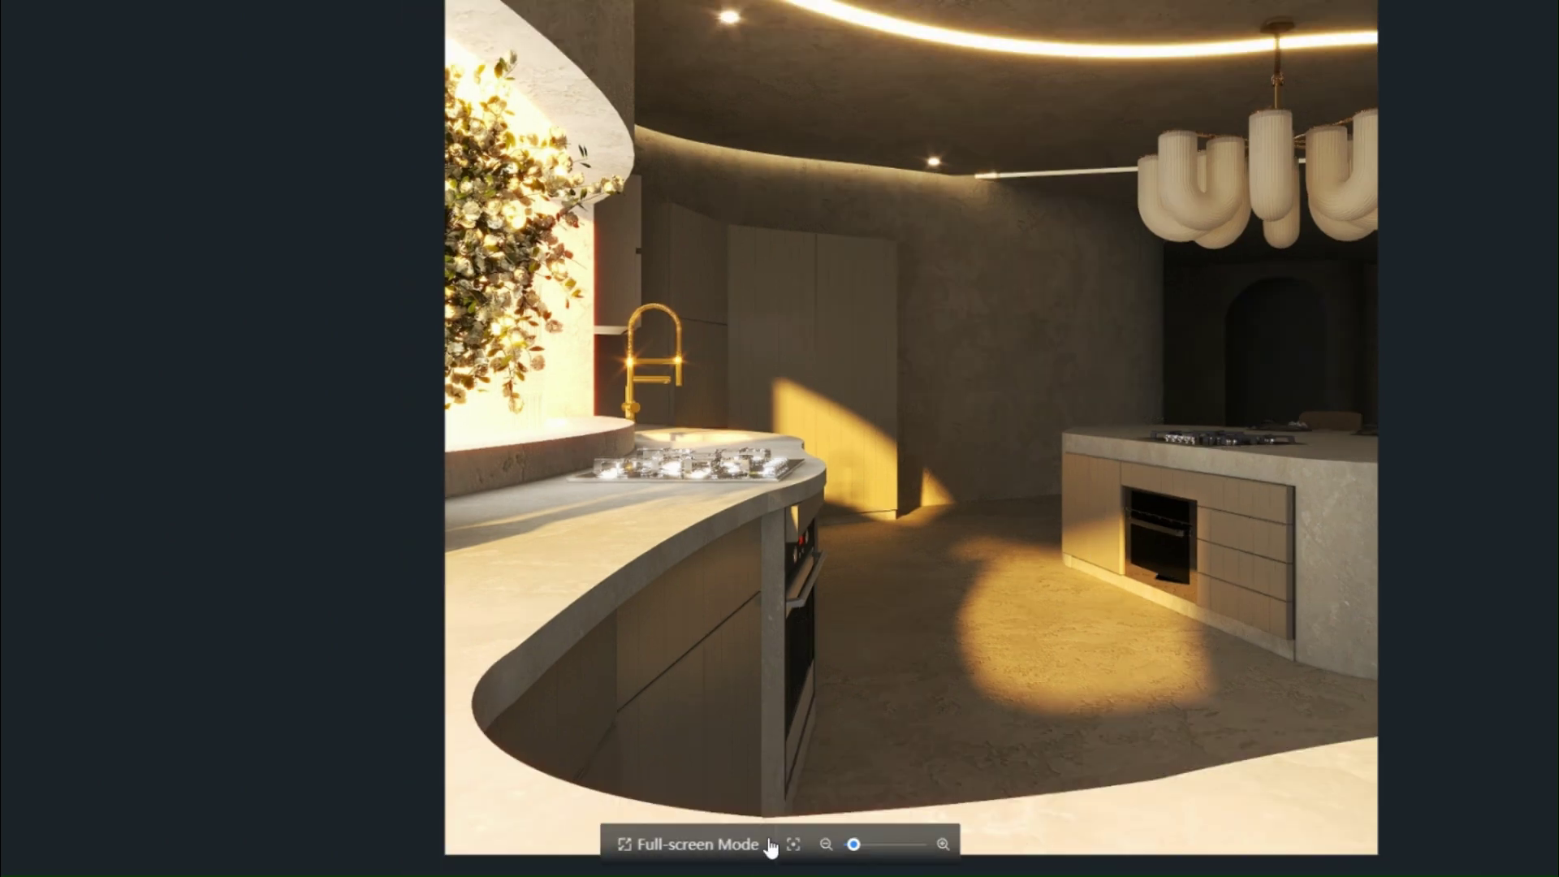
Step: Leave the full-screen view and examine the gallery render of the island with four bar stools
click(679, 844)
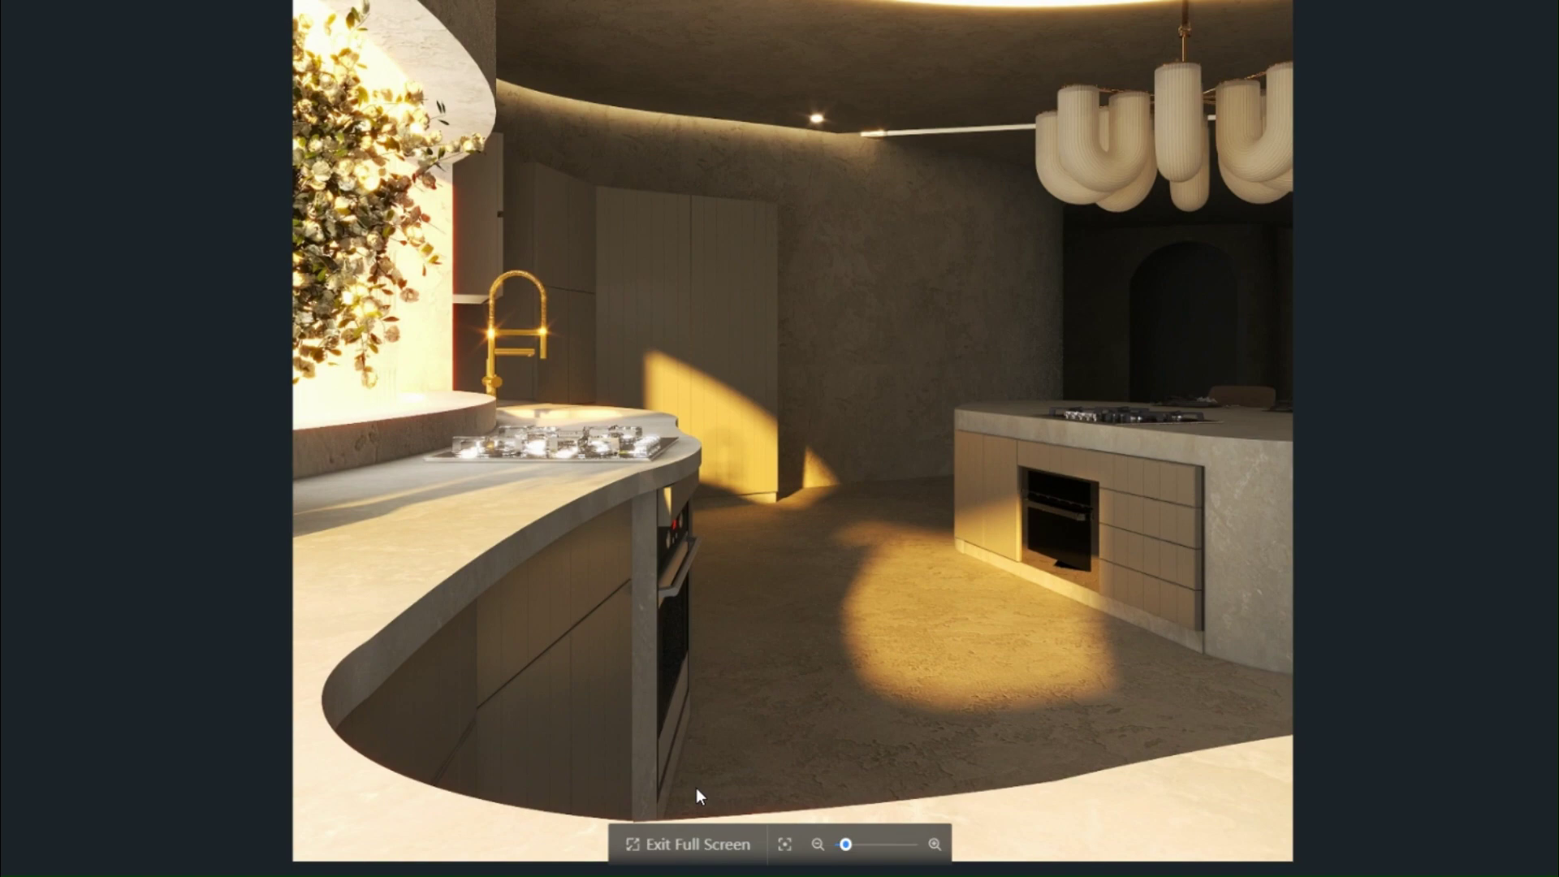
click(688, 845)
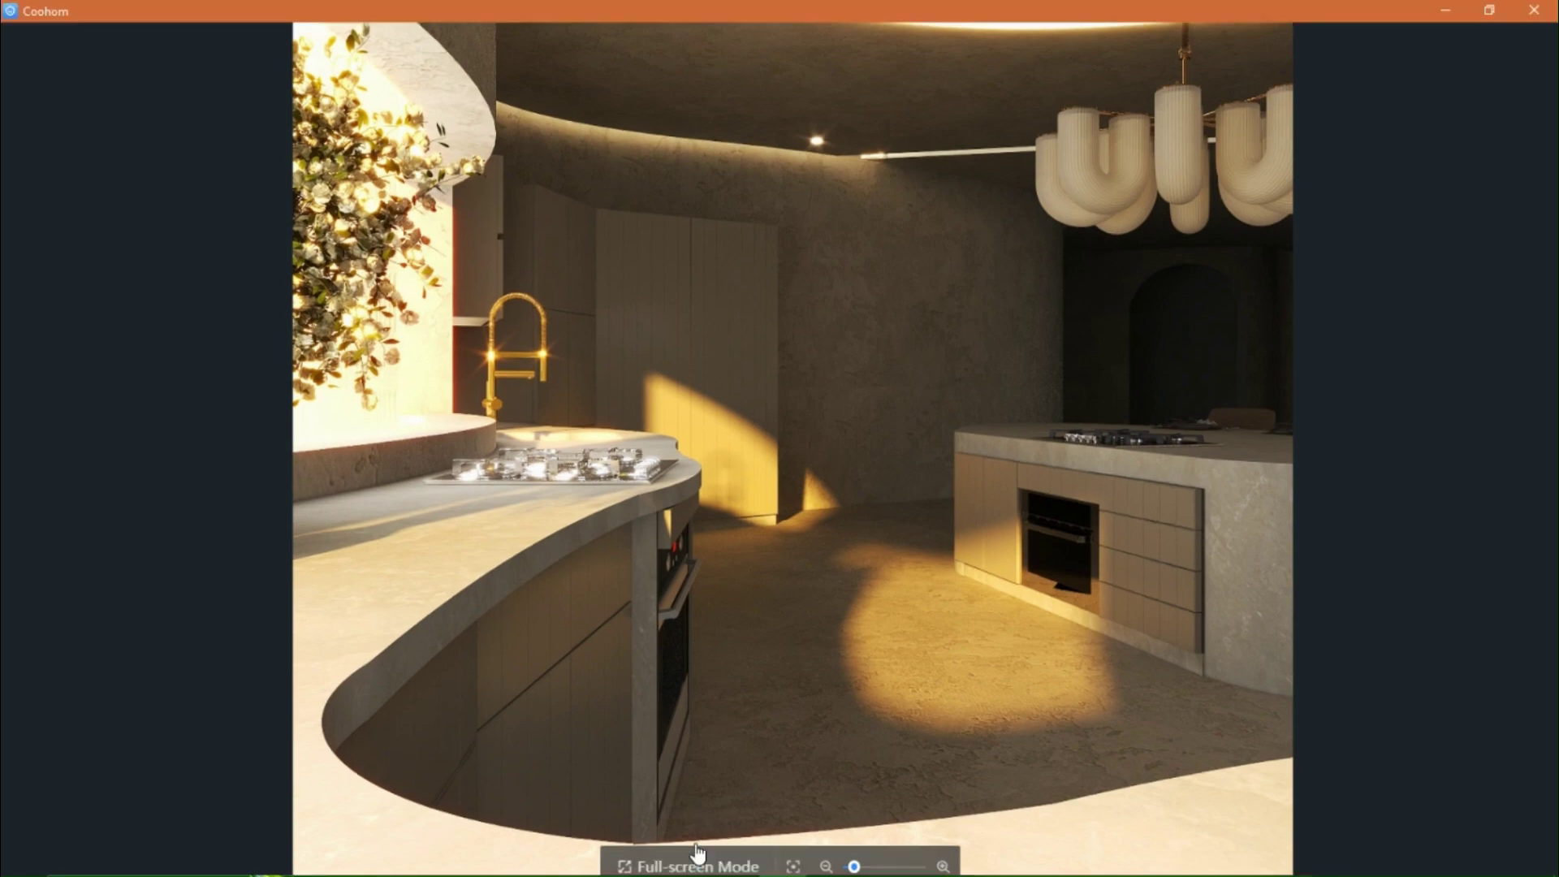
scroll(324, 479, down, 5)
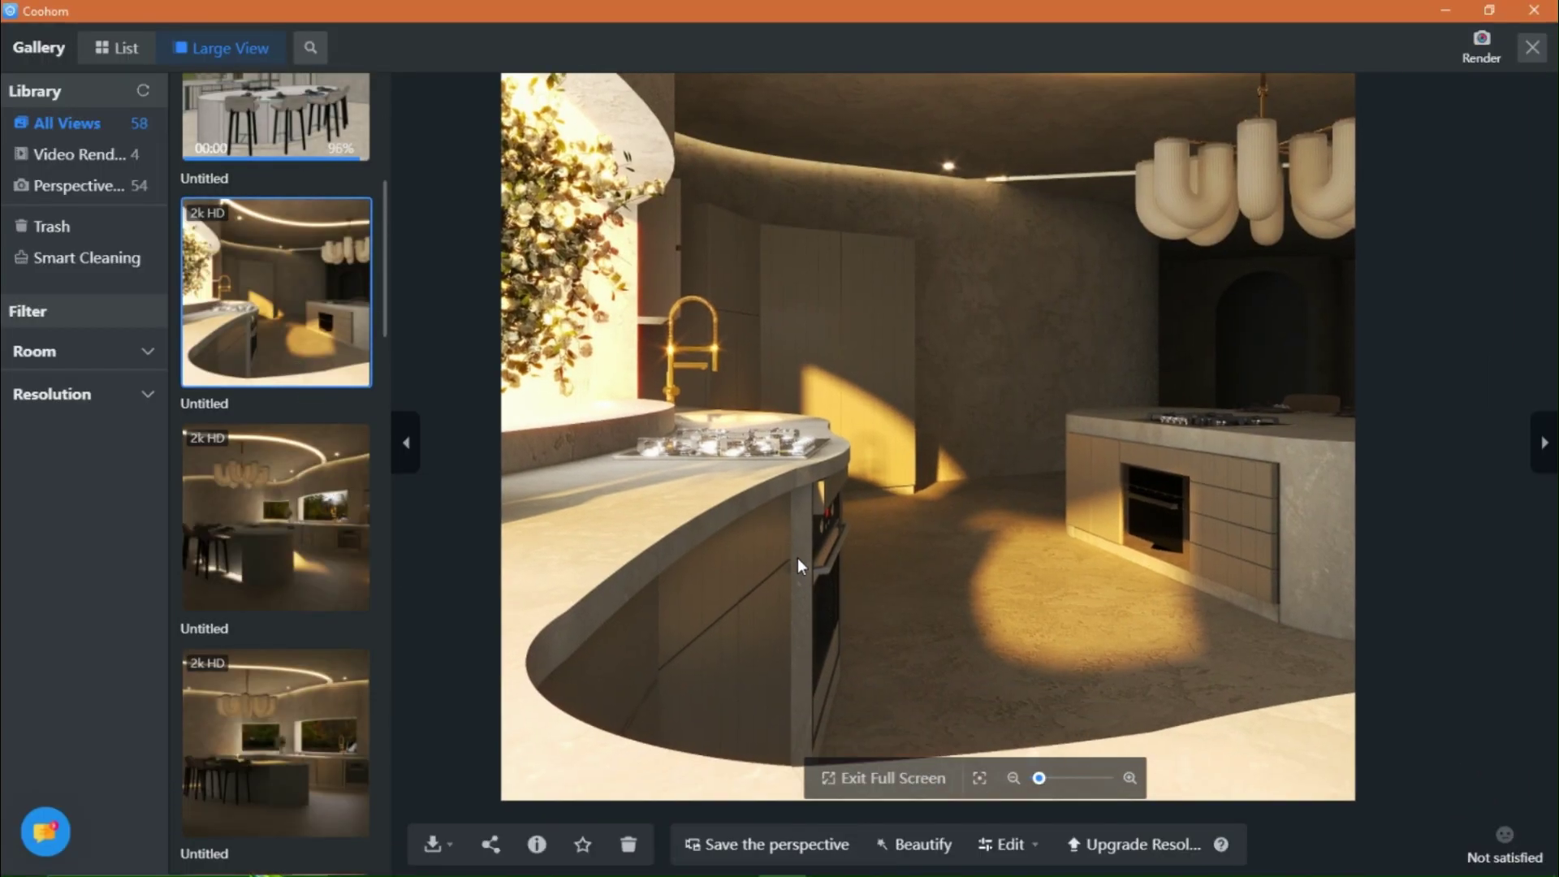
scroll(317, 442, up, 2)
scroll(316, 438, up, 3)
click(315, 431)
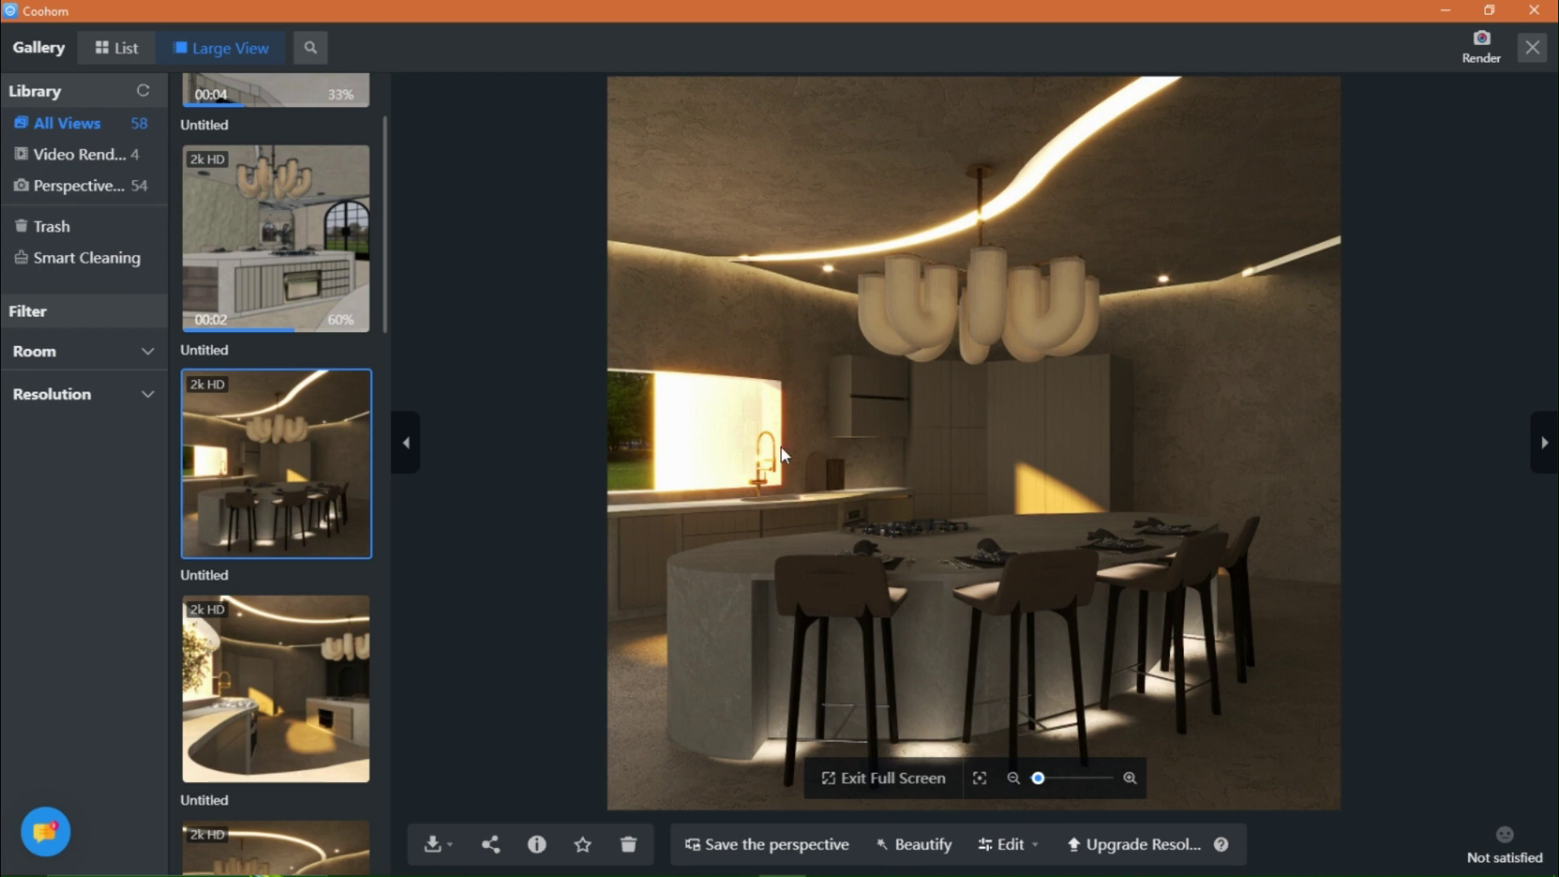
scroll(885, 470, up, 1)
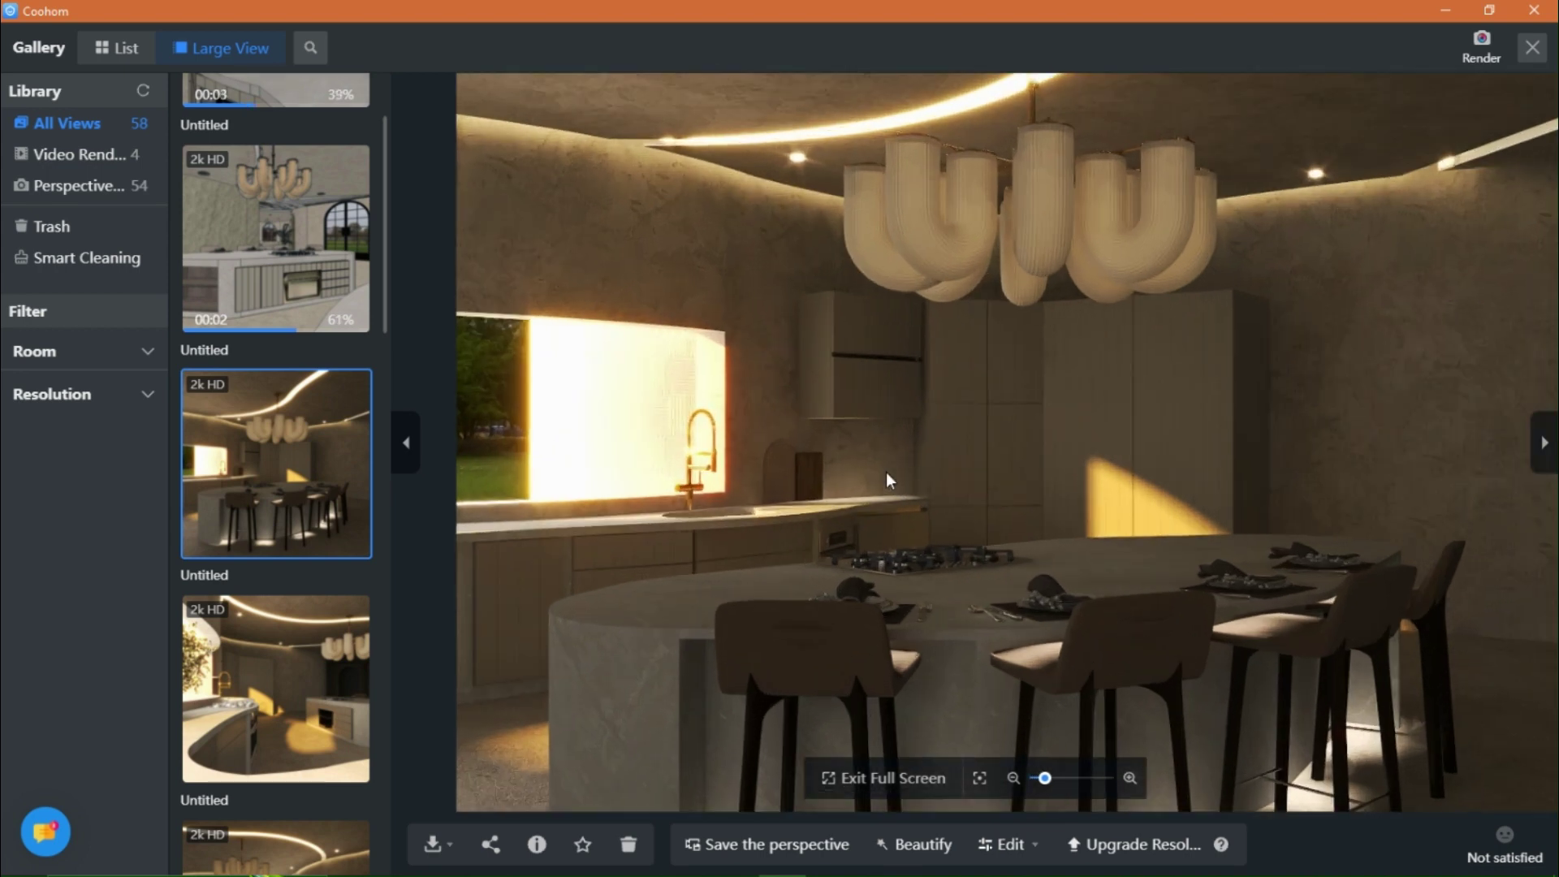
scroll(841, 480, down, 1)
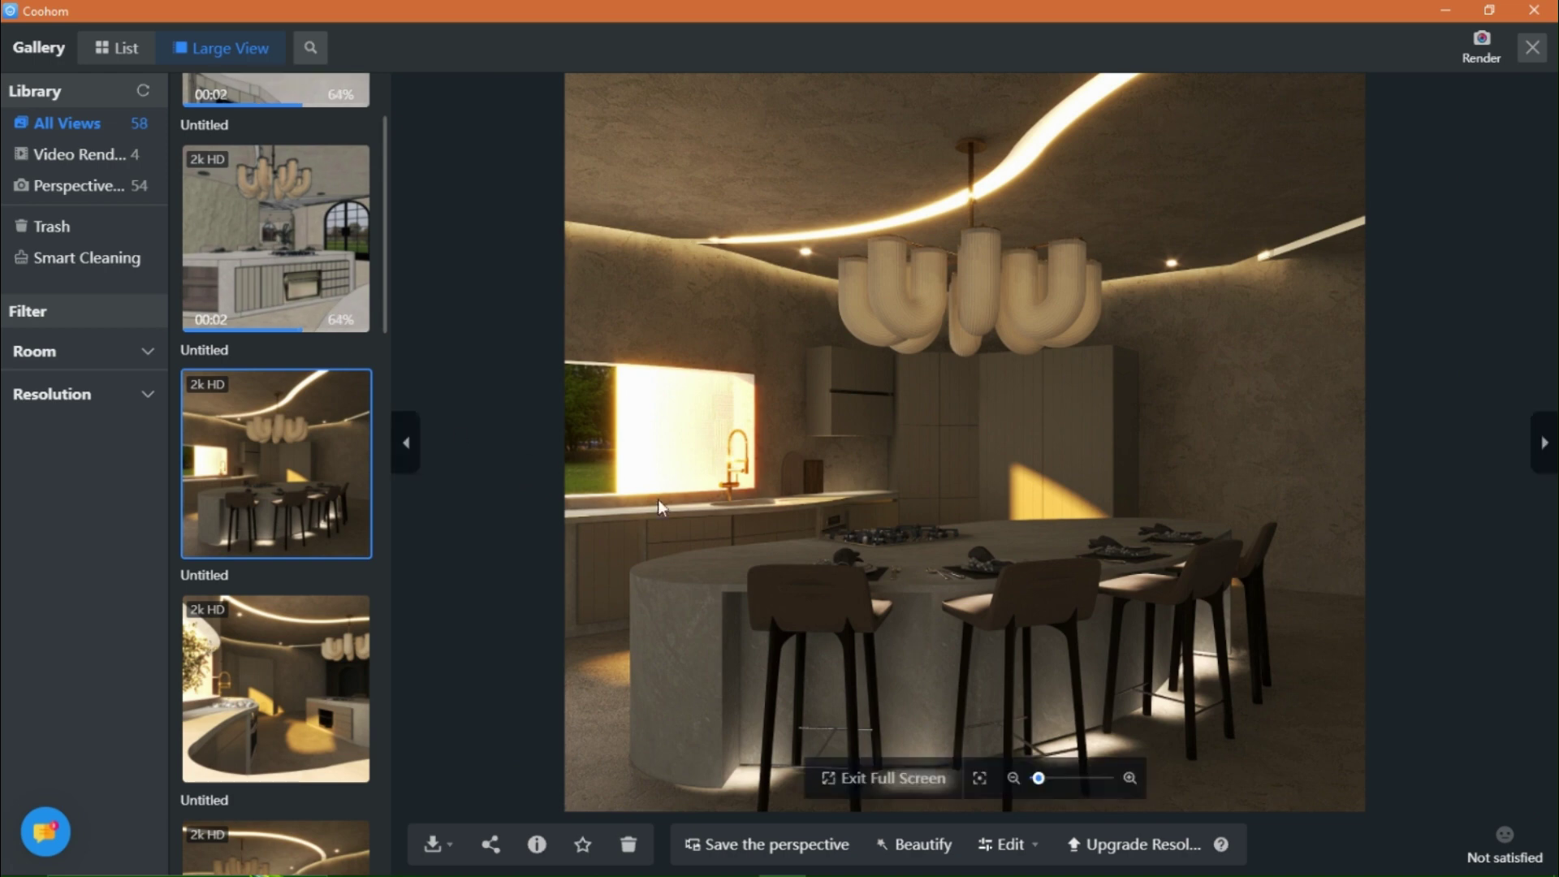
Step: Examine the render of the island's cabinet front, checking the oven, cooktop, place settings and living area behind
key(Left)
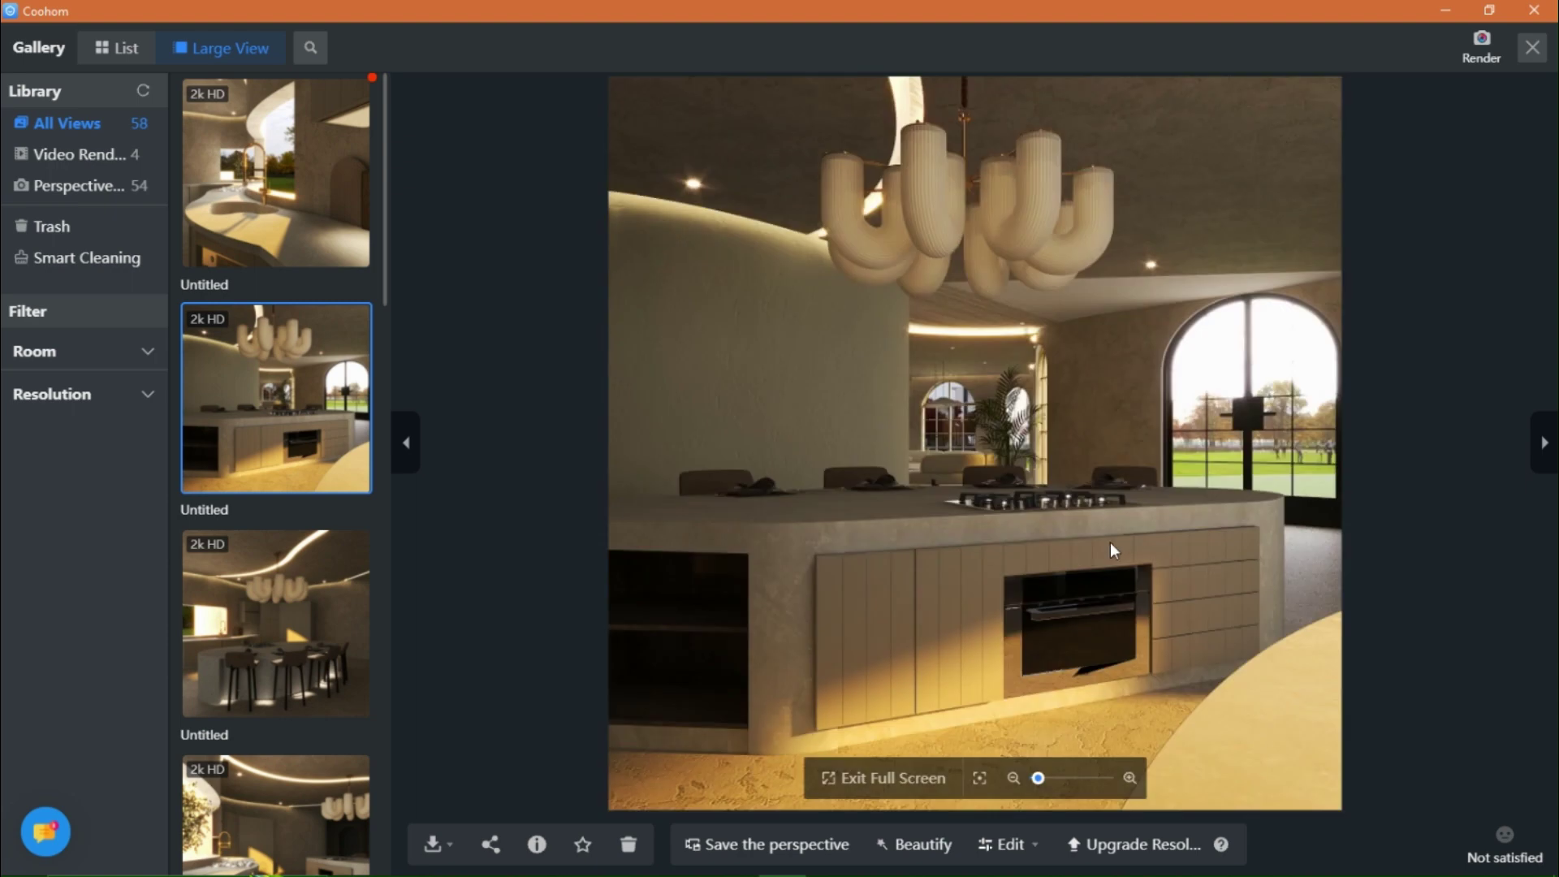
scroll(1088, 576, up, 2)
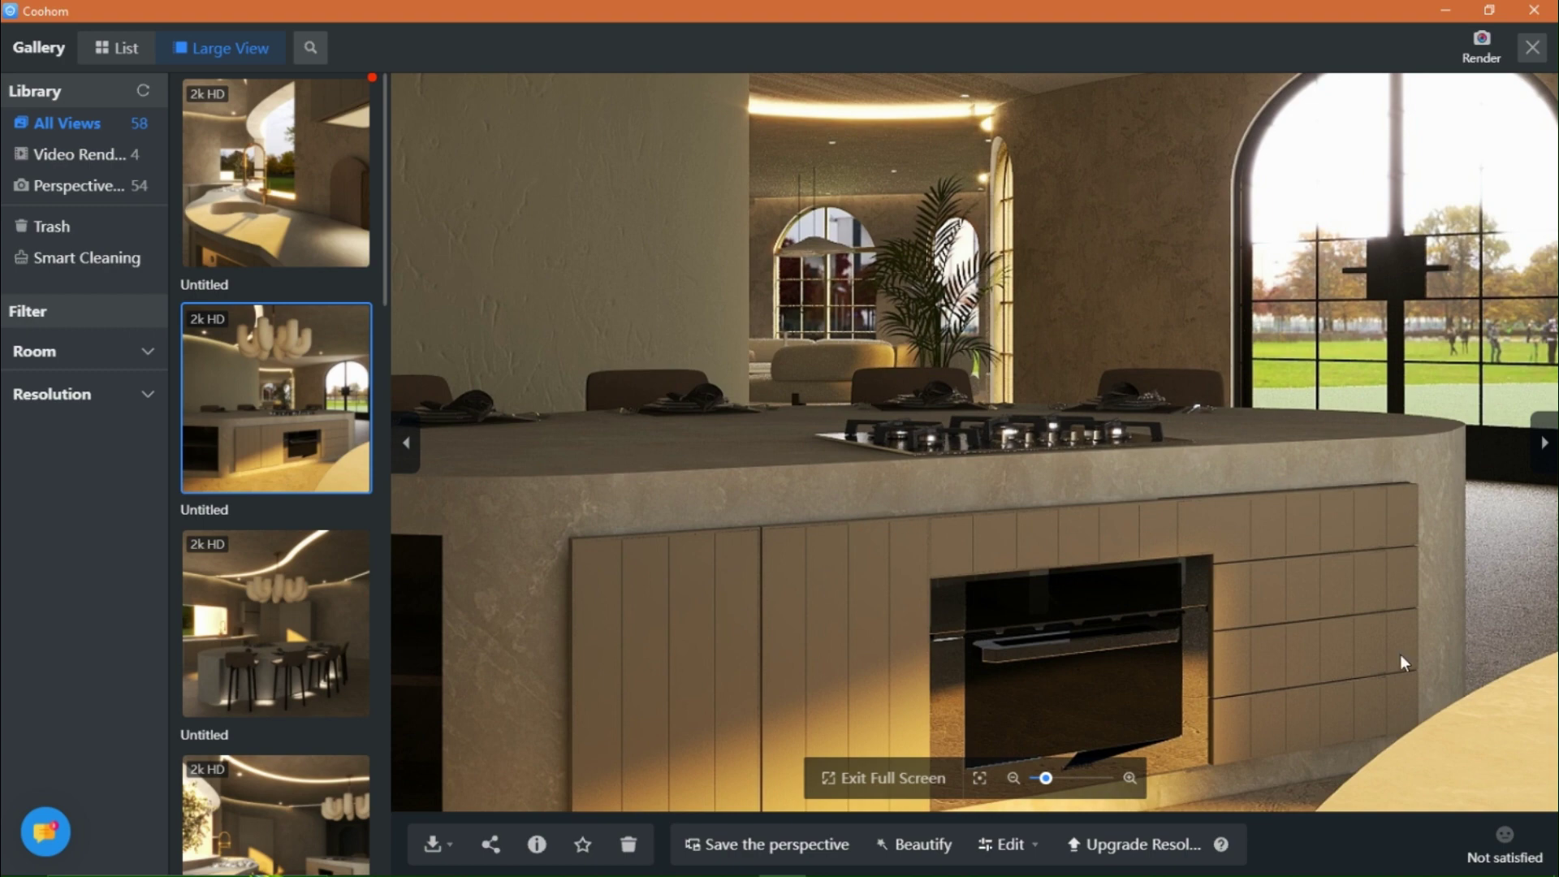
scroll(1315, 656, down, 2)
drag(1033, 739, 1008, 591)
scroll(1008, 597, up, 4)
scroll(1283, 424, down, 6)
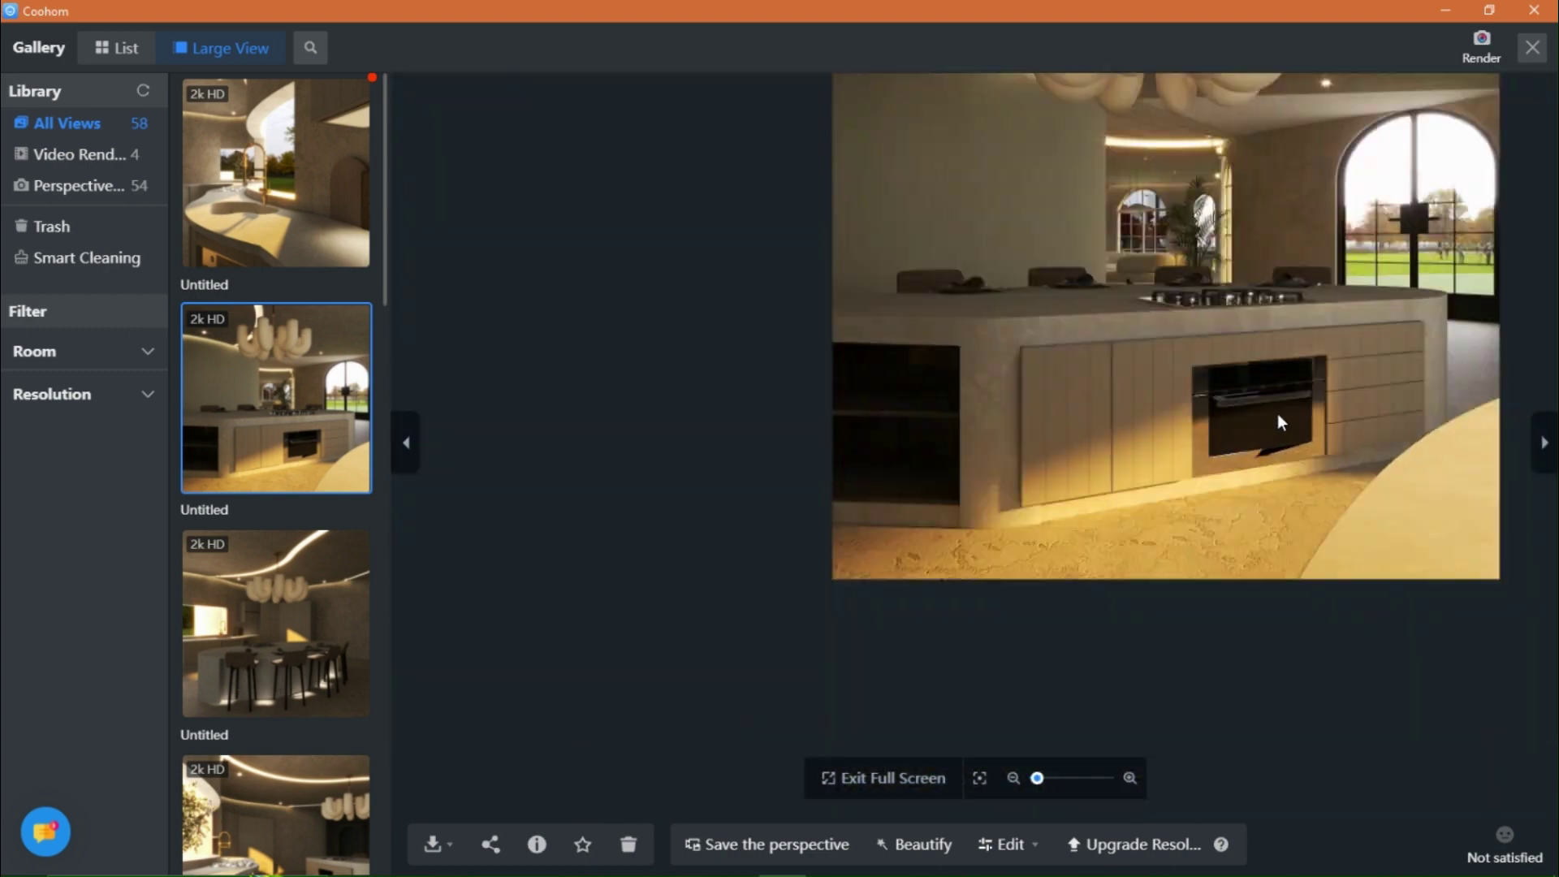
drag(1143, 367, 835, 574)
scroll(1044, 510, up, 1)
scroll(1064, 505, up, 3)
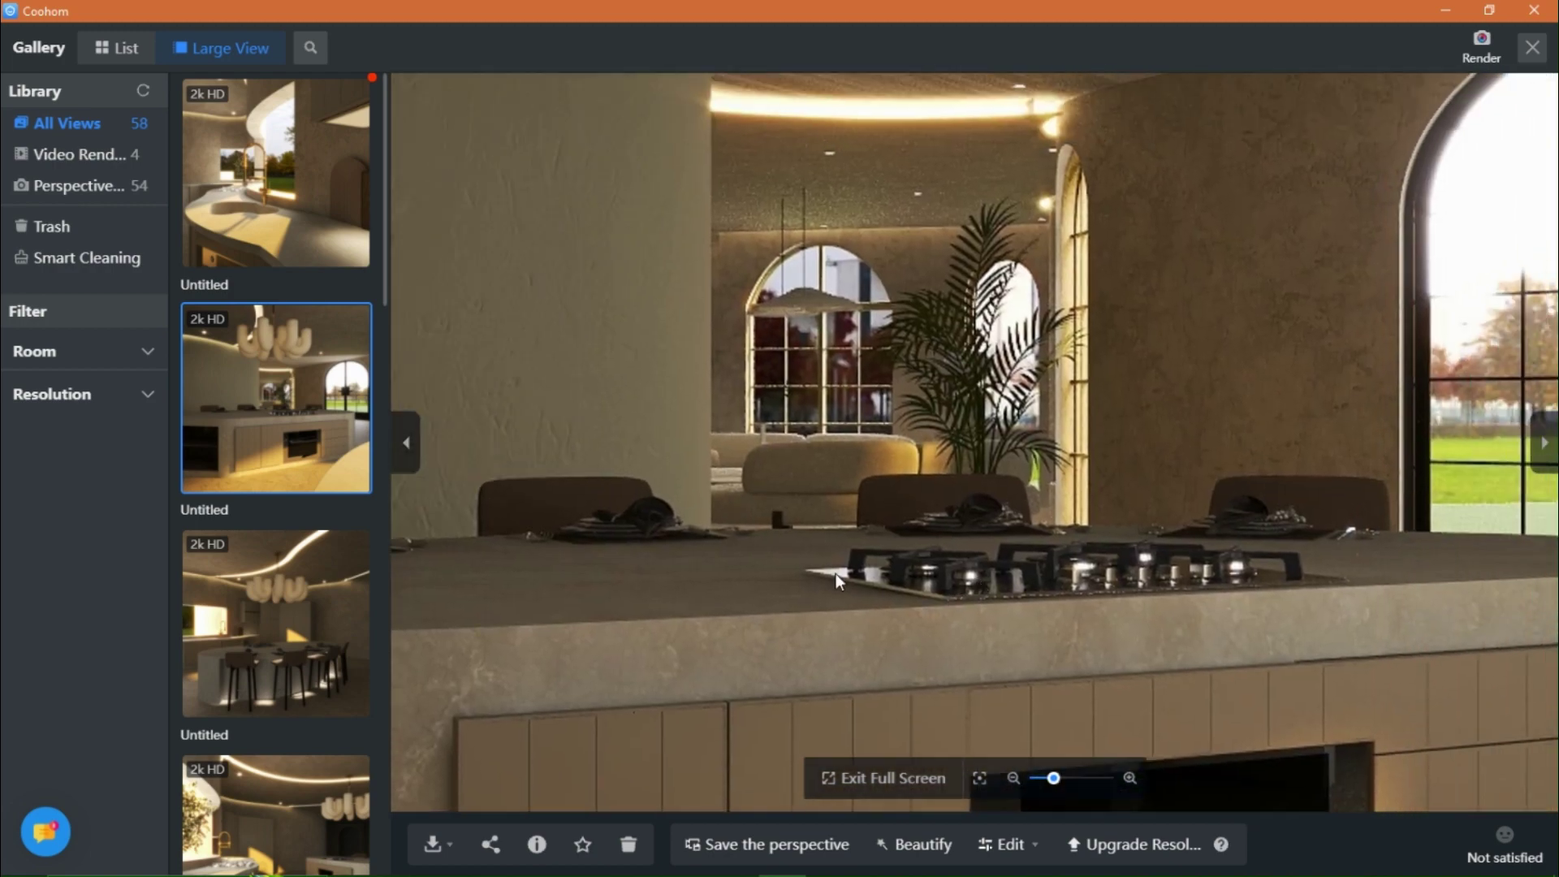
scroll(836, 573, down, 4)
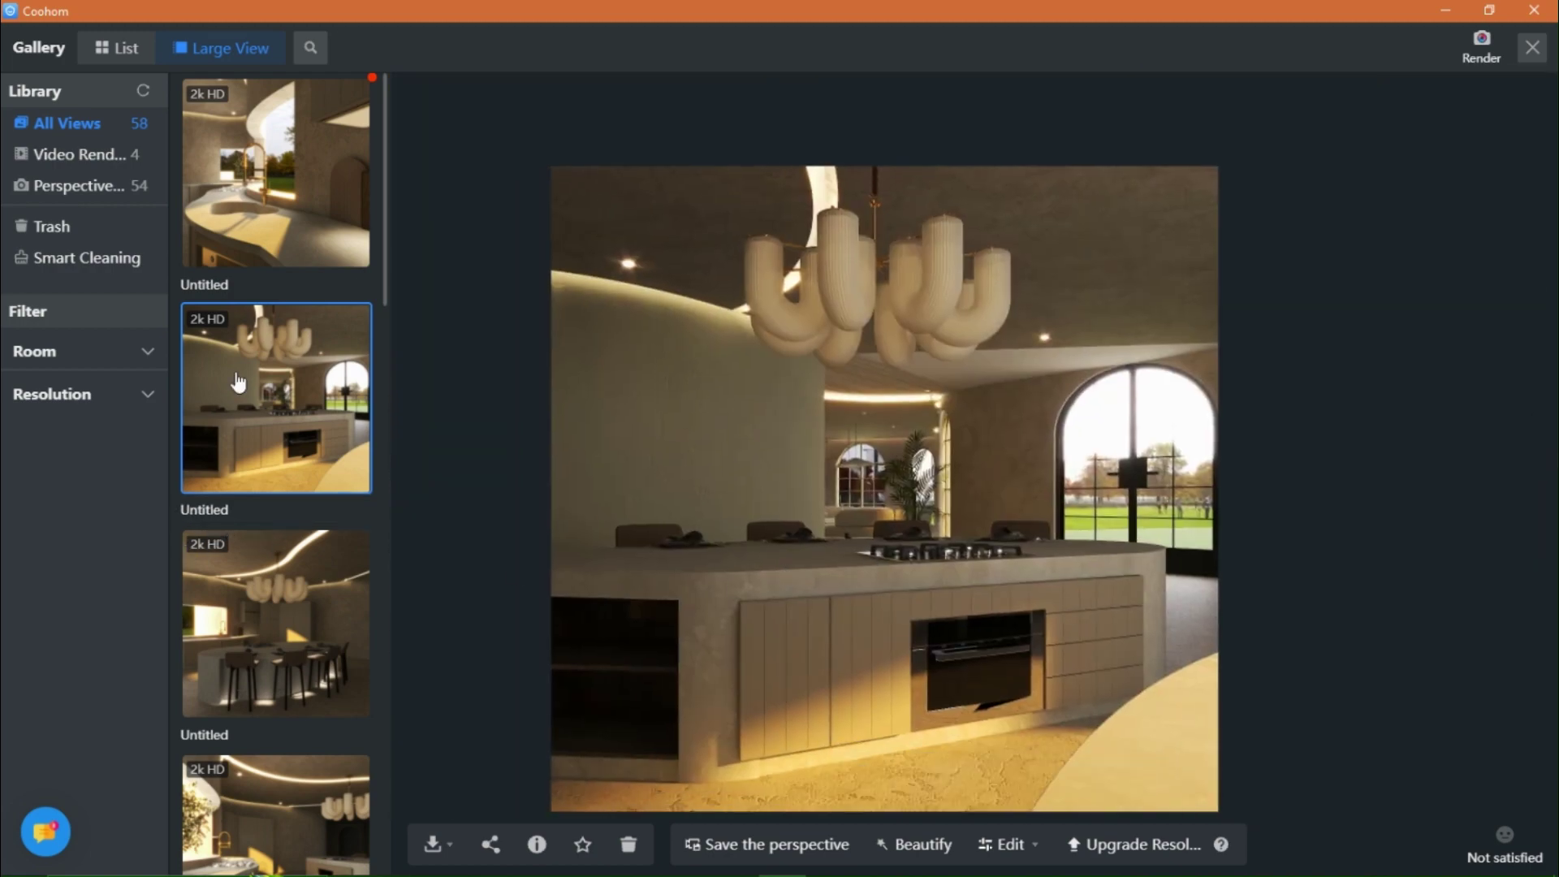
Step: Open the newest sink render and examine its copper faucet, curved basin and cutting boards up close
click(278, 249)
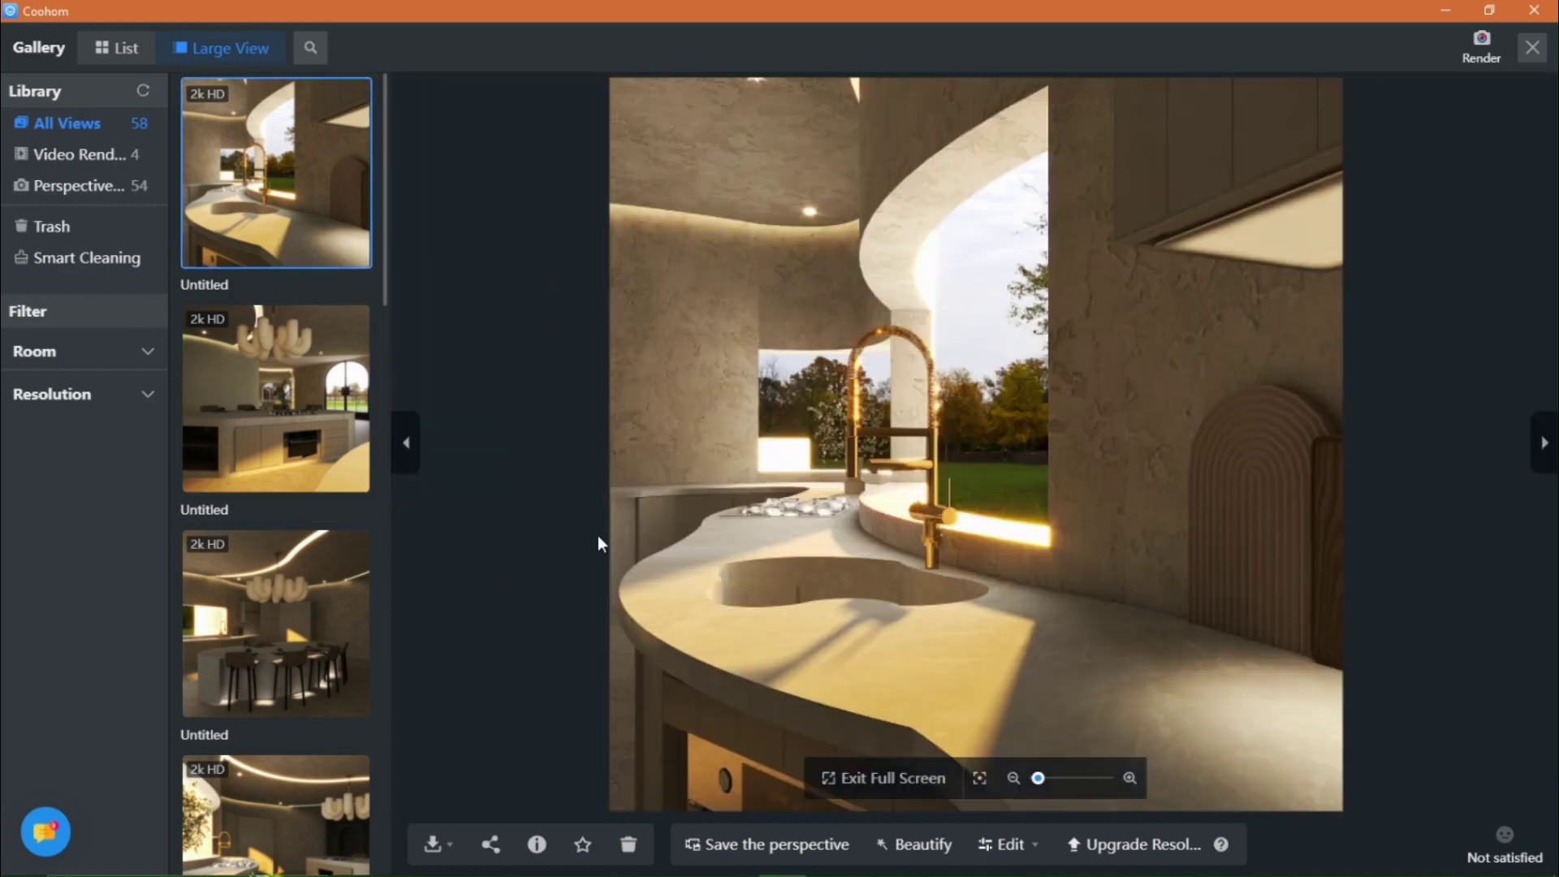
scroll(741, 649, up, 5)
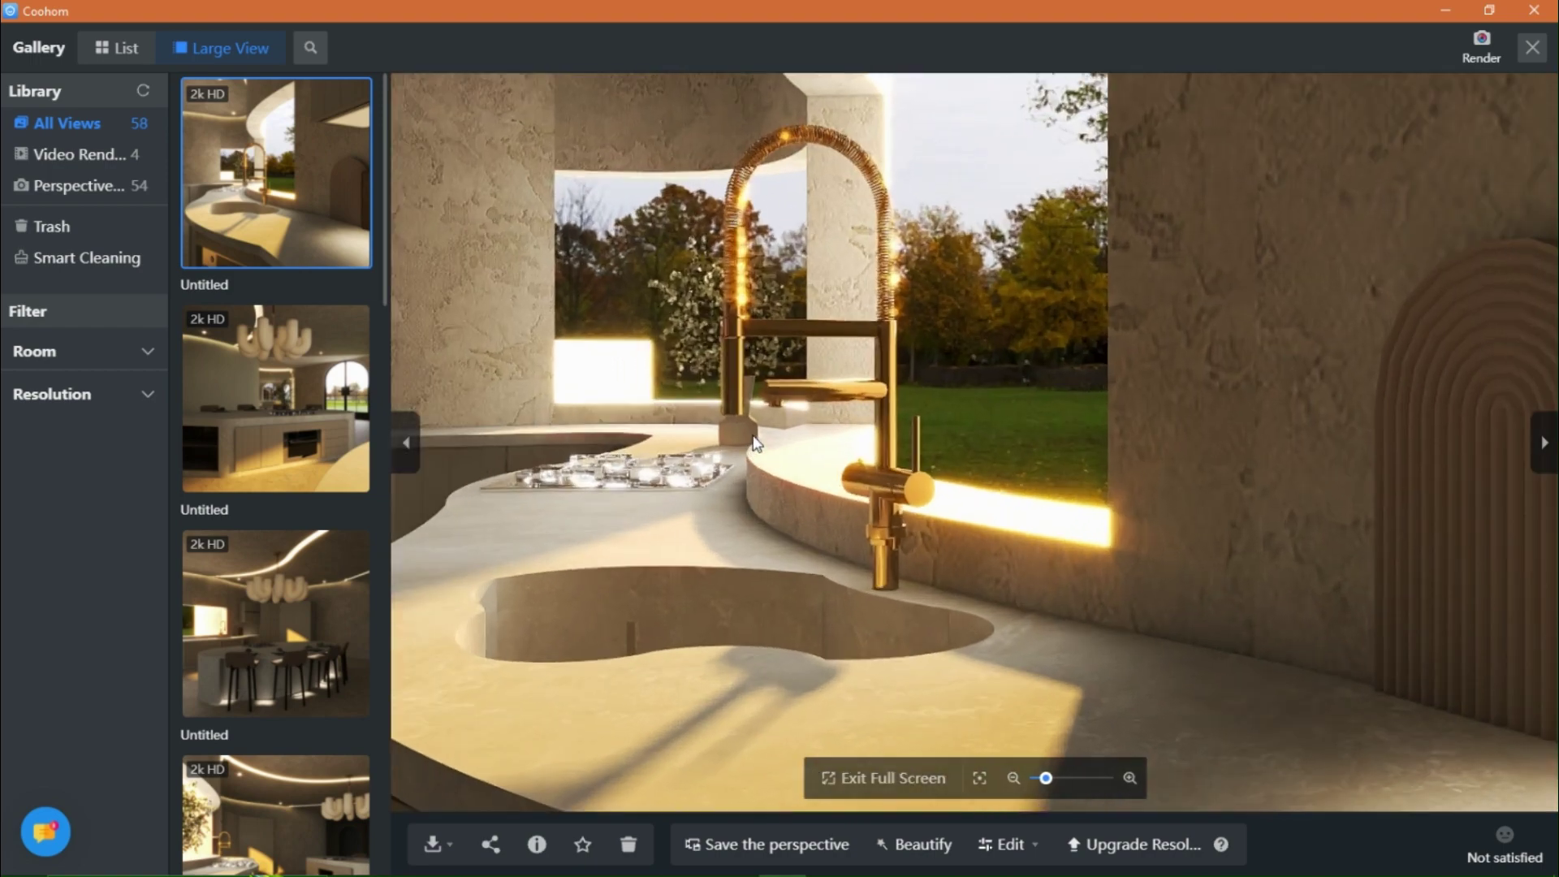
scroll(538, 572, down, 5)
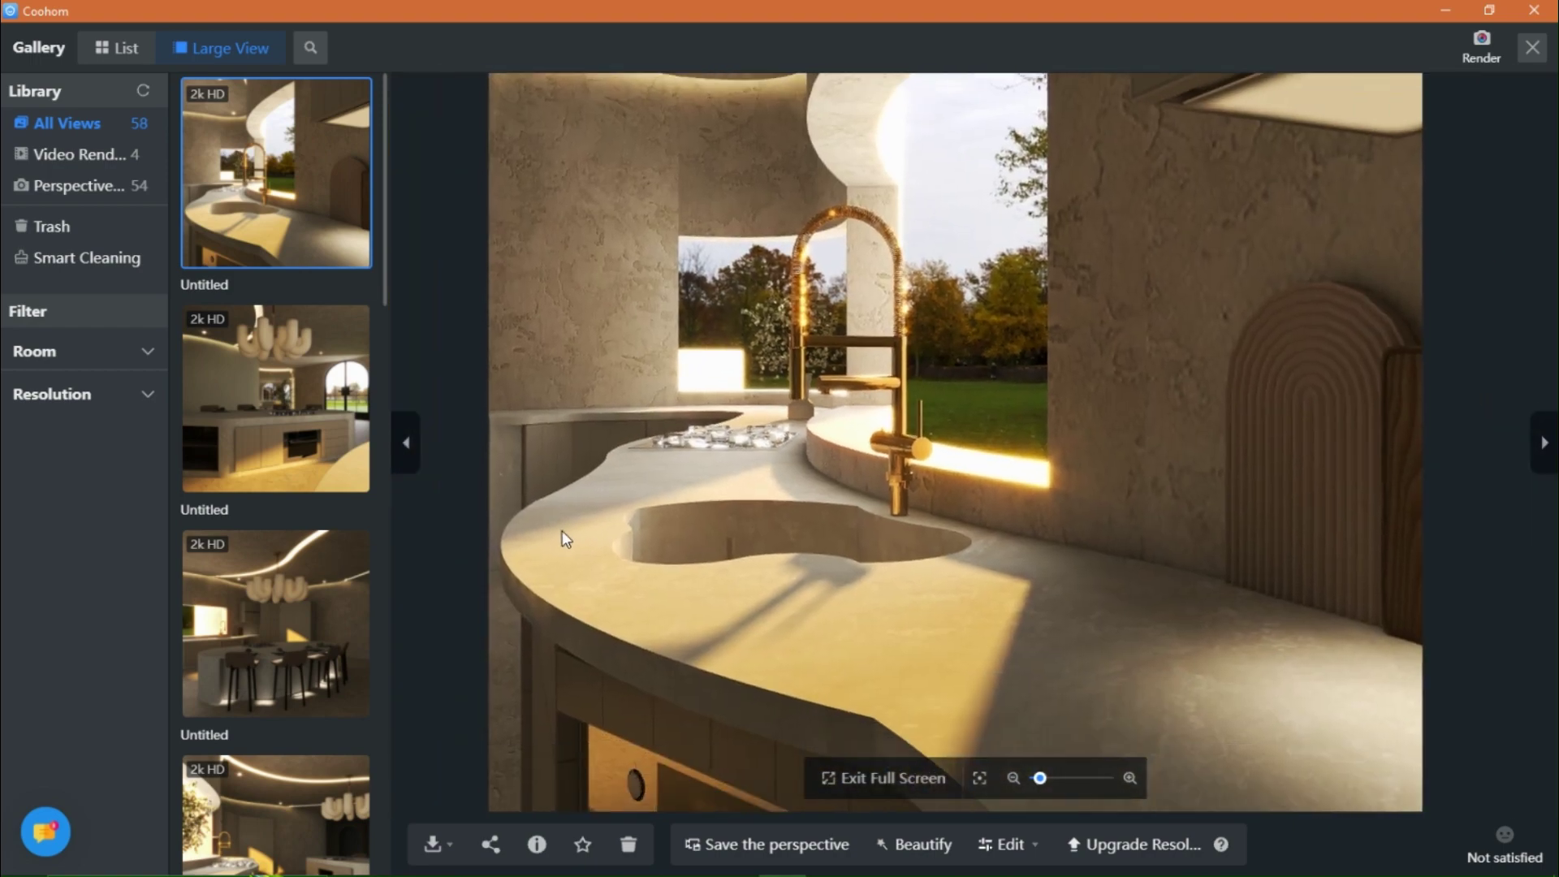
Step: Open the dim evening render of the island with bar stools and two windows from the gallery
scroll(338, 453, down, 5)
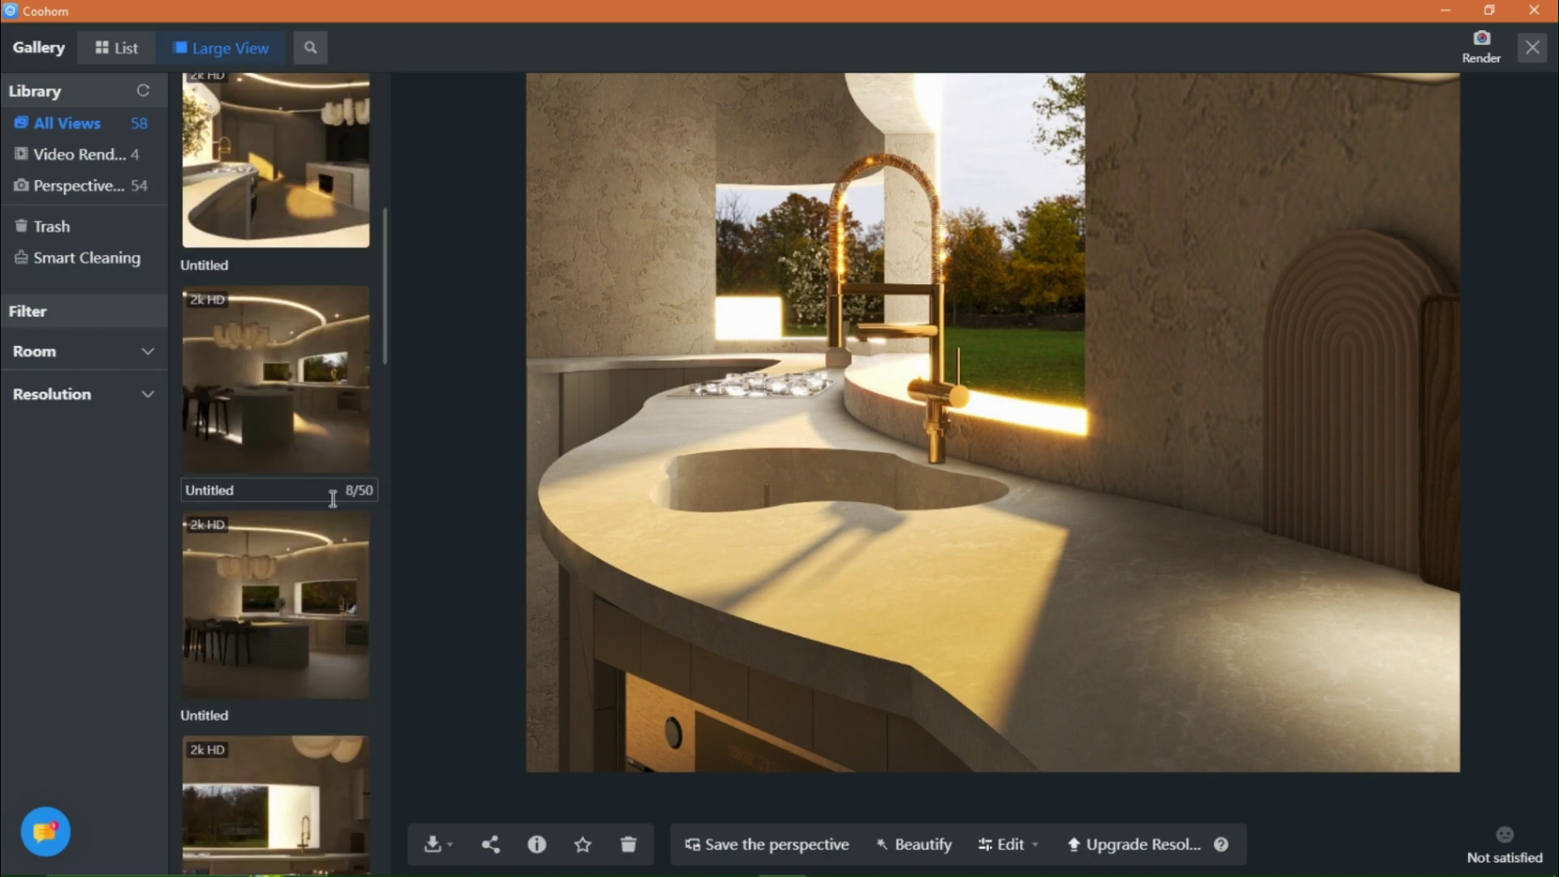
click(333, 508)
scroll(290, 471, up, 3)
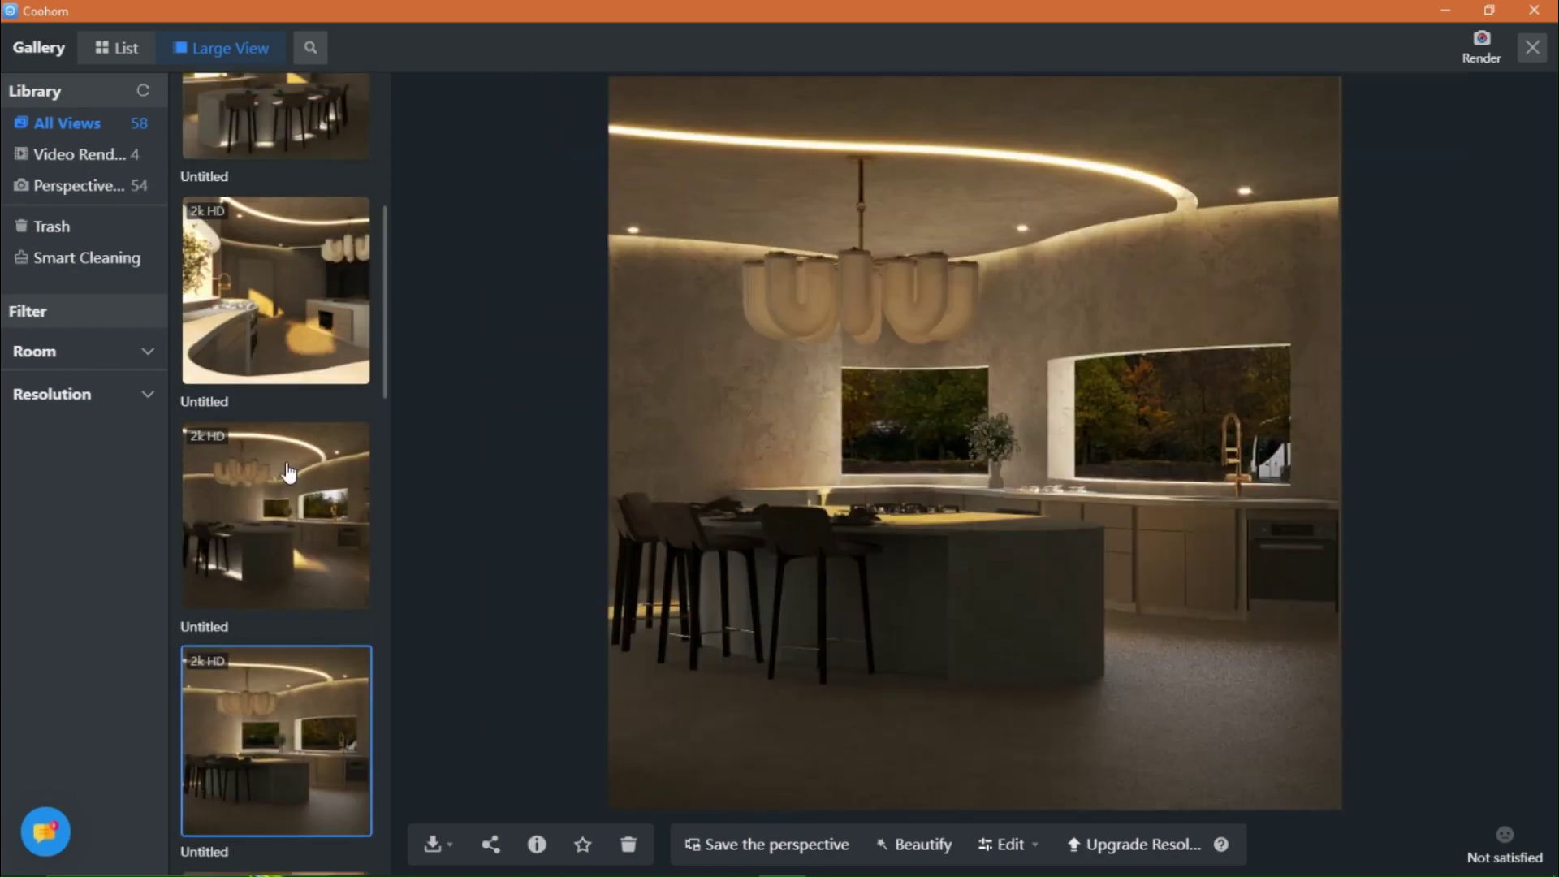
Step: Open the sunlit render of the curved counter in full-screen view and examine its faucet, cooktop, tall cabinets and island up close
scroll(290, 471, up, 3)
click(286, 461)
mouse_move(718, 690)
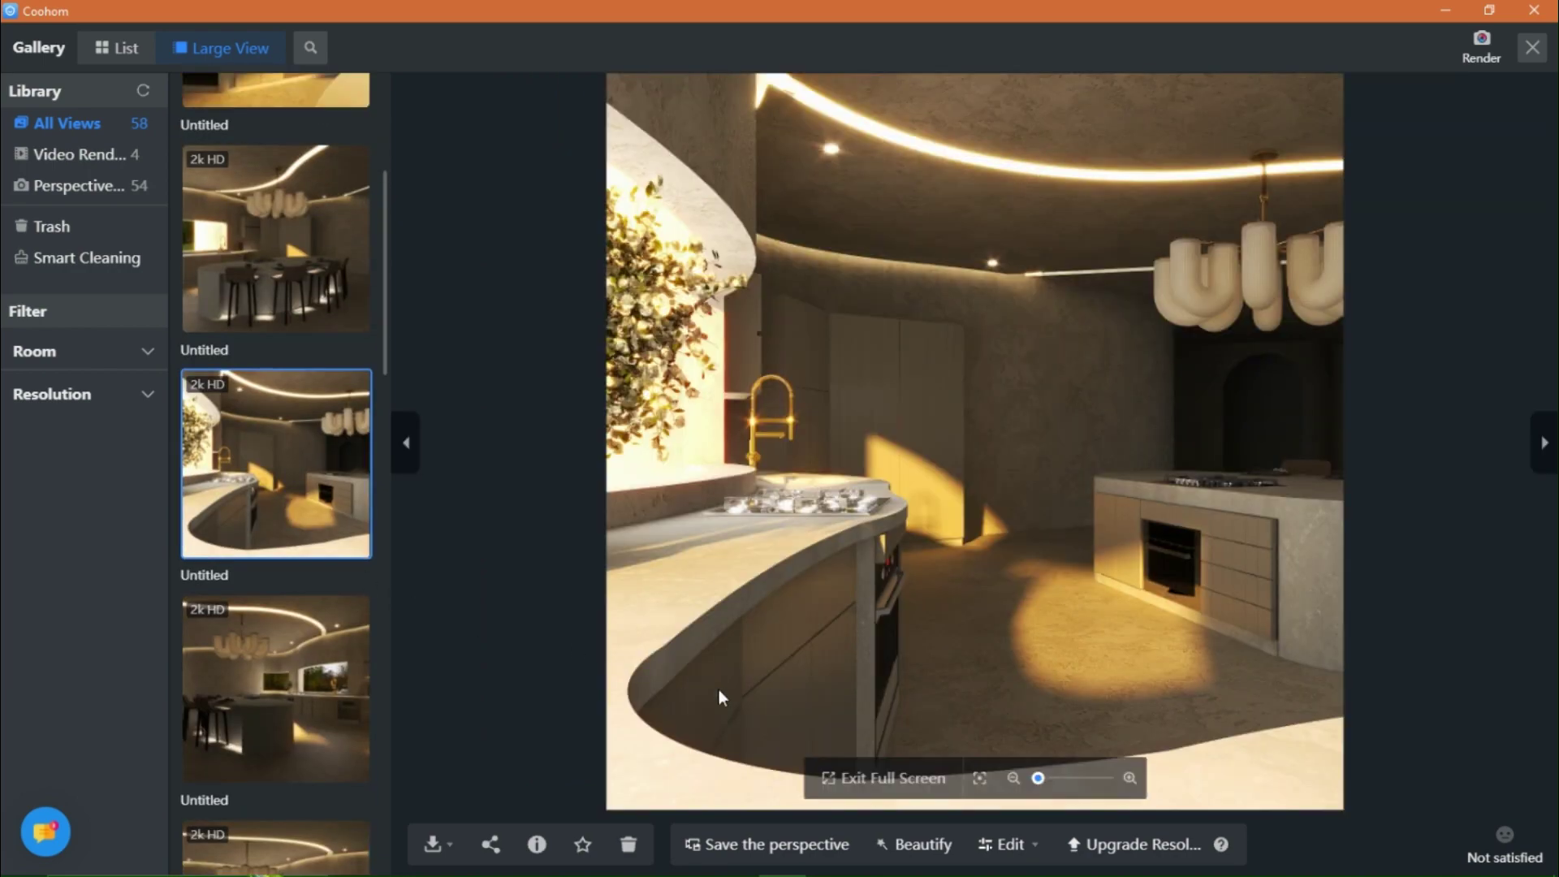
click(846, 778)
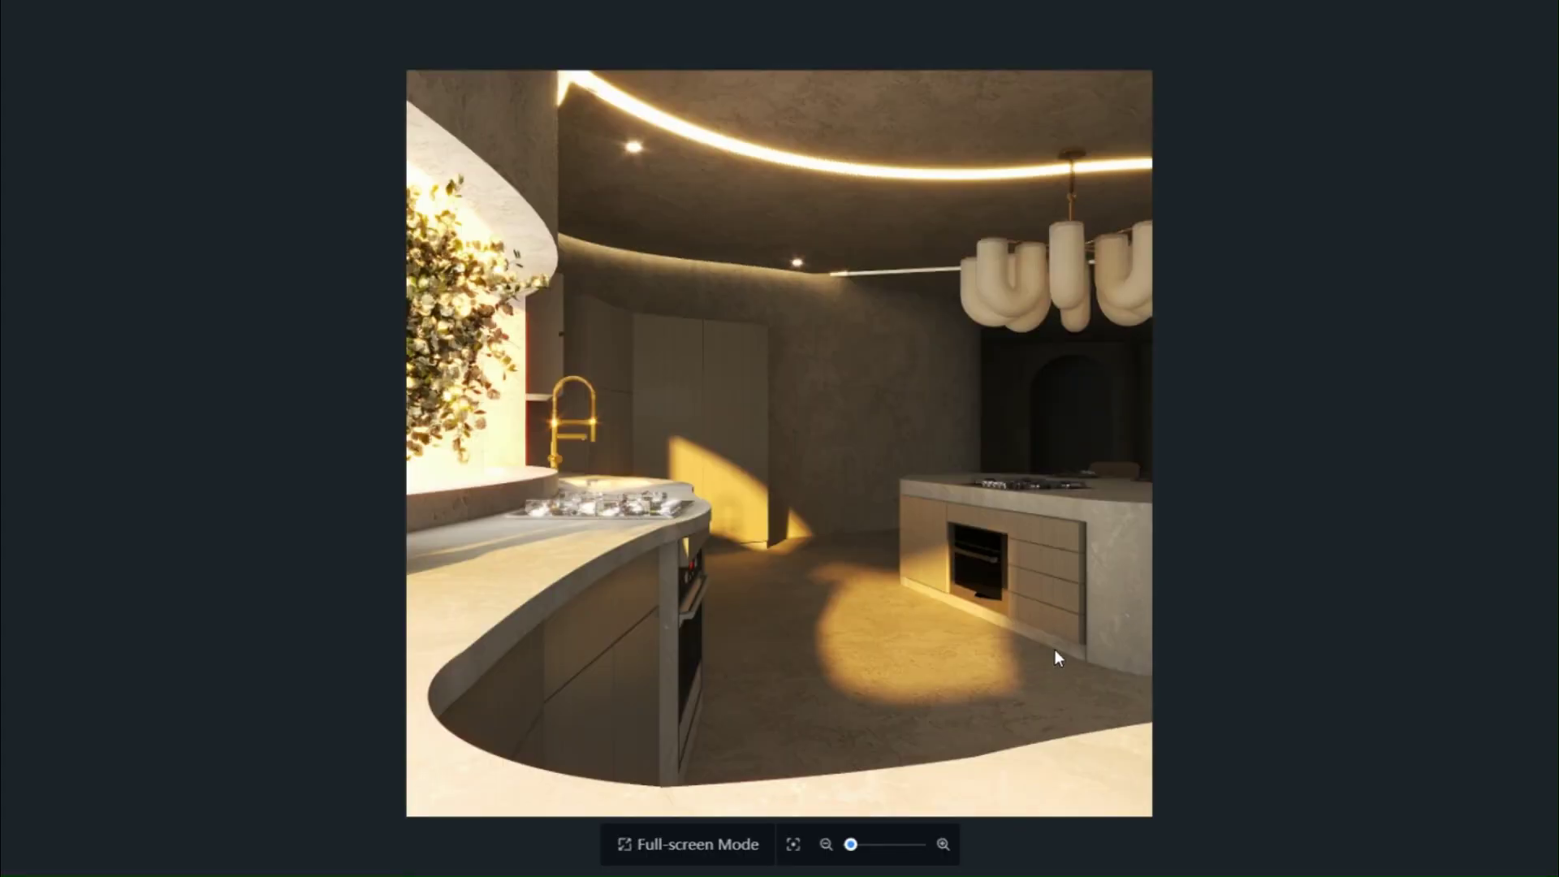
scroll(1054, 650, up, 3)
drag(918, 637, 1021, 630)
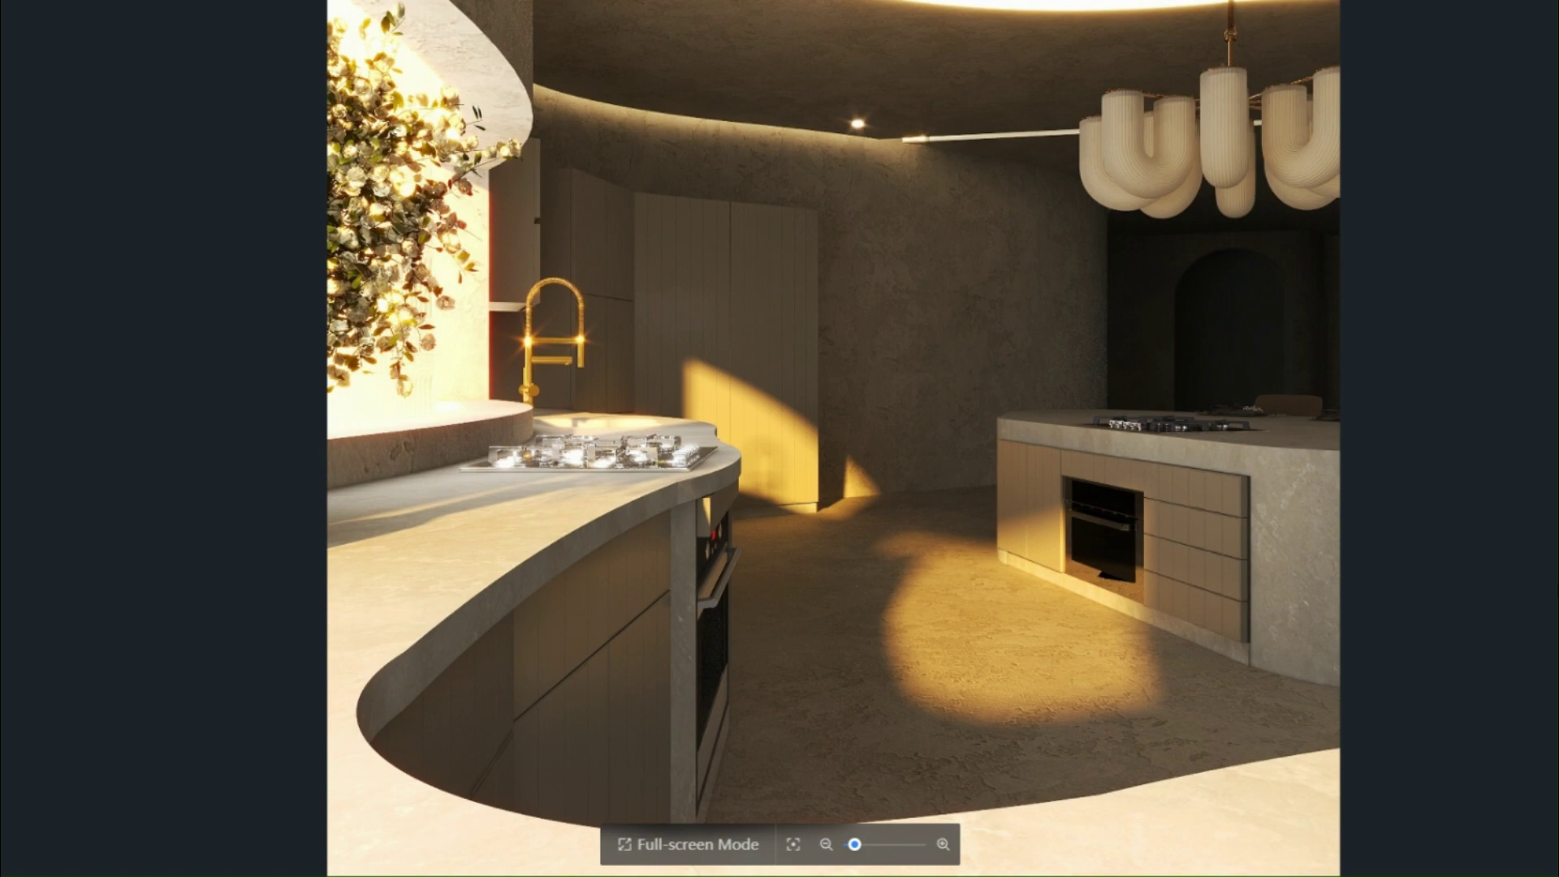
scroll(699, 441, up, 2)
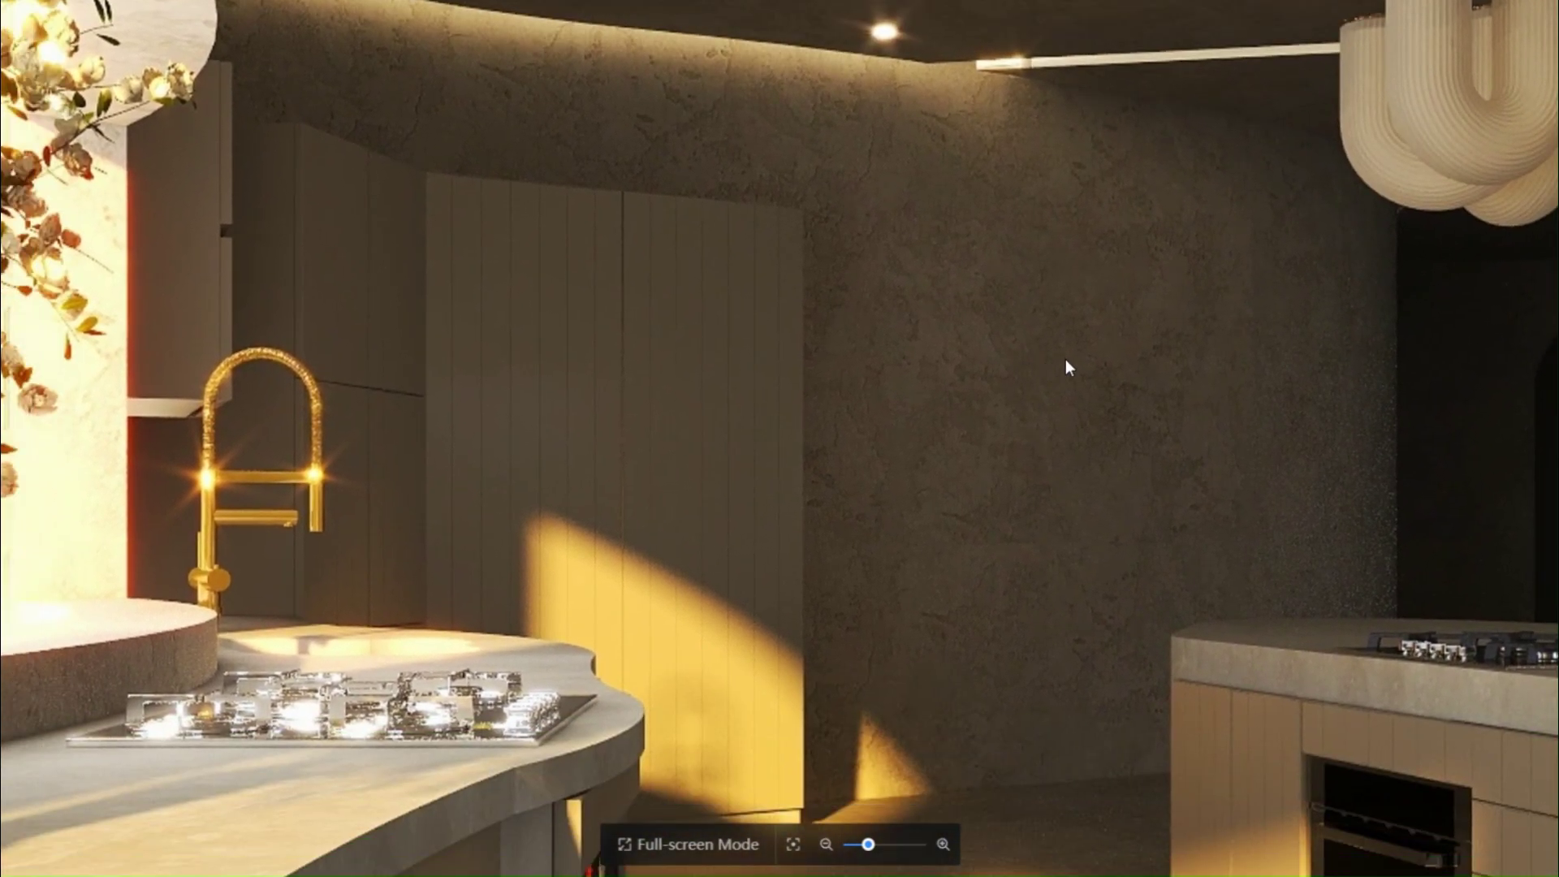
scroll(910, 447, down, 3)
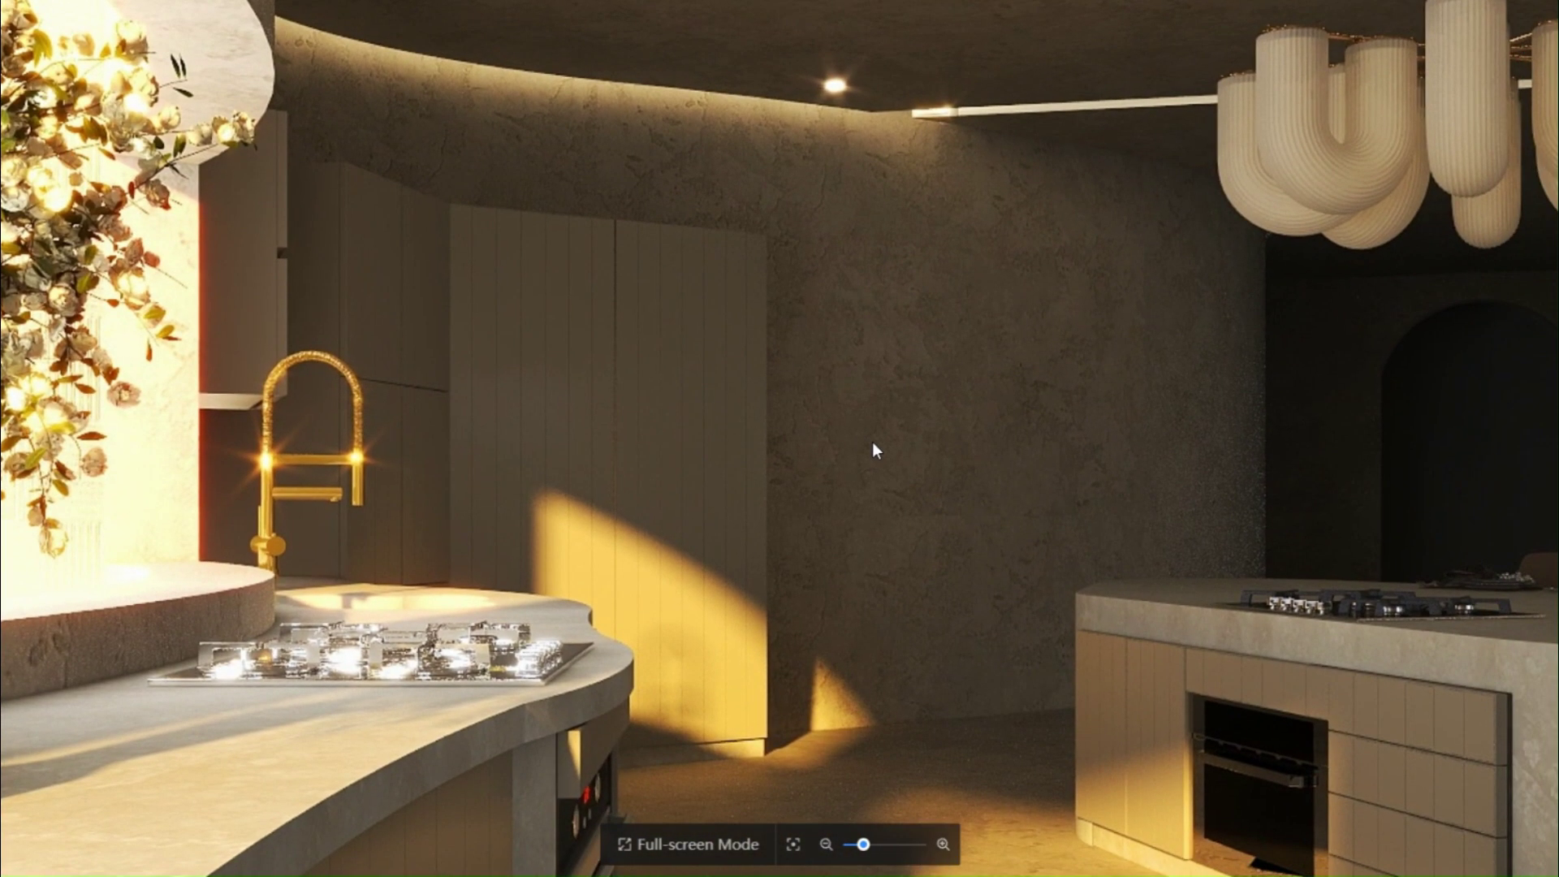
scroll(848, 455, up, 2)
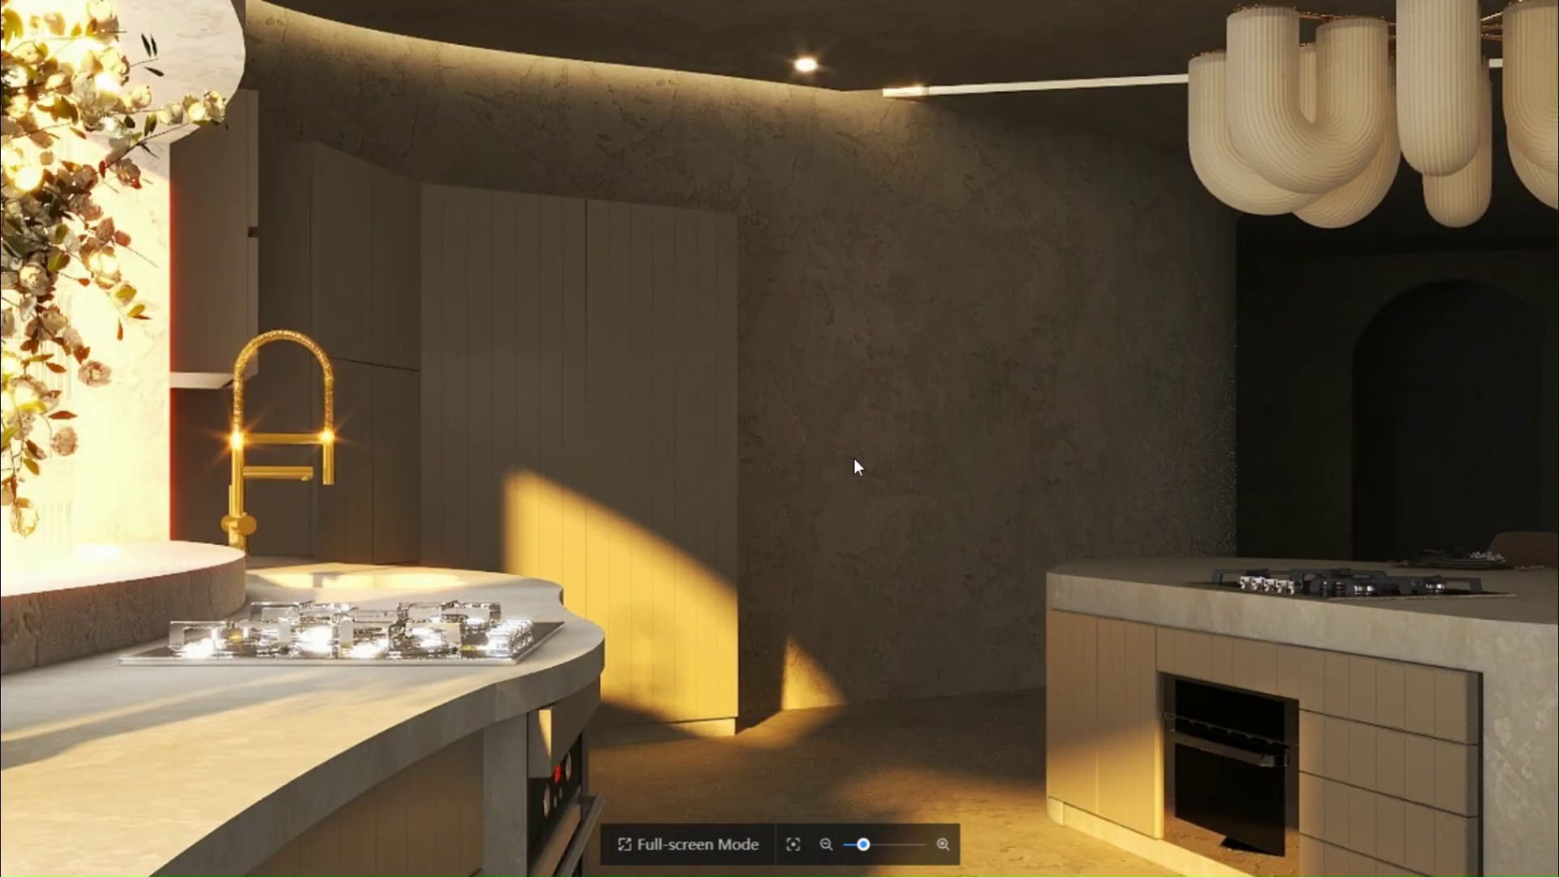